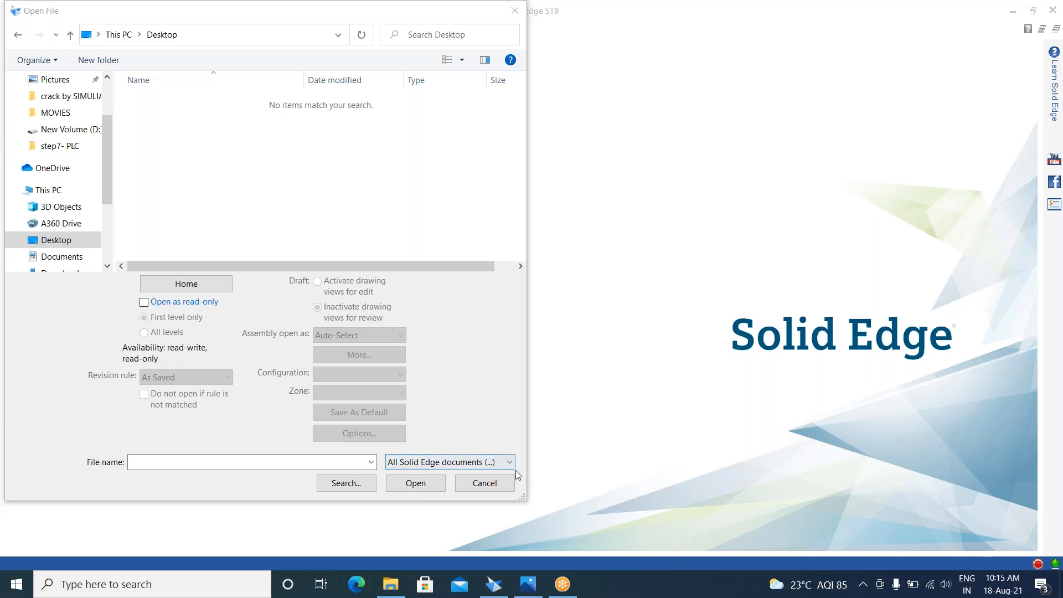
Step: Show all document types and open the CATIA part Part1 from the Desktop
{"action": "left_click", "coordinate": [509, 462]}
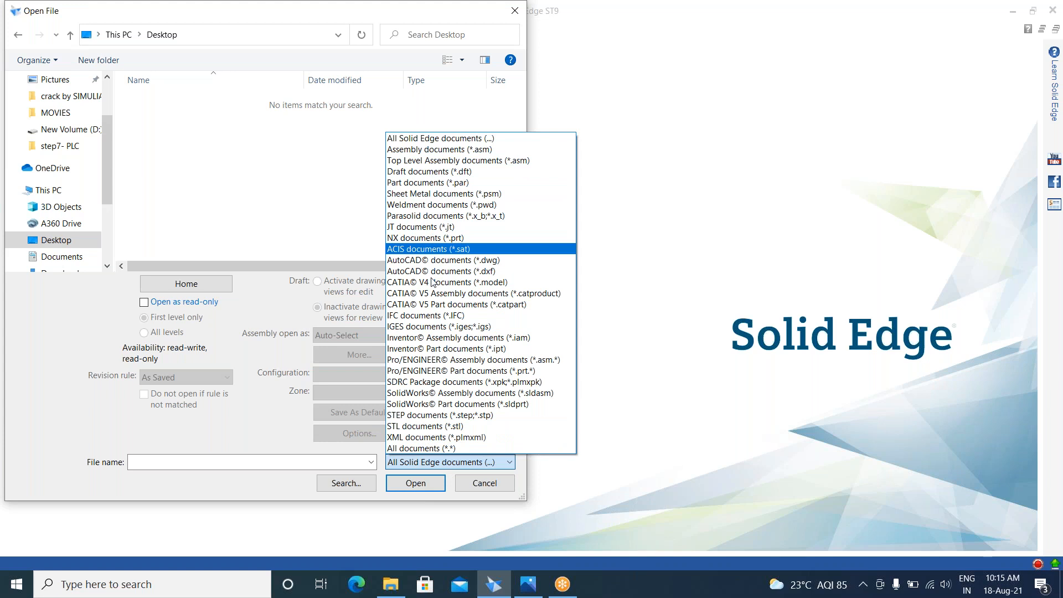
{"action": "left_click", "coordinate": [411, 448]}
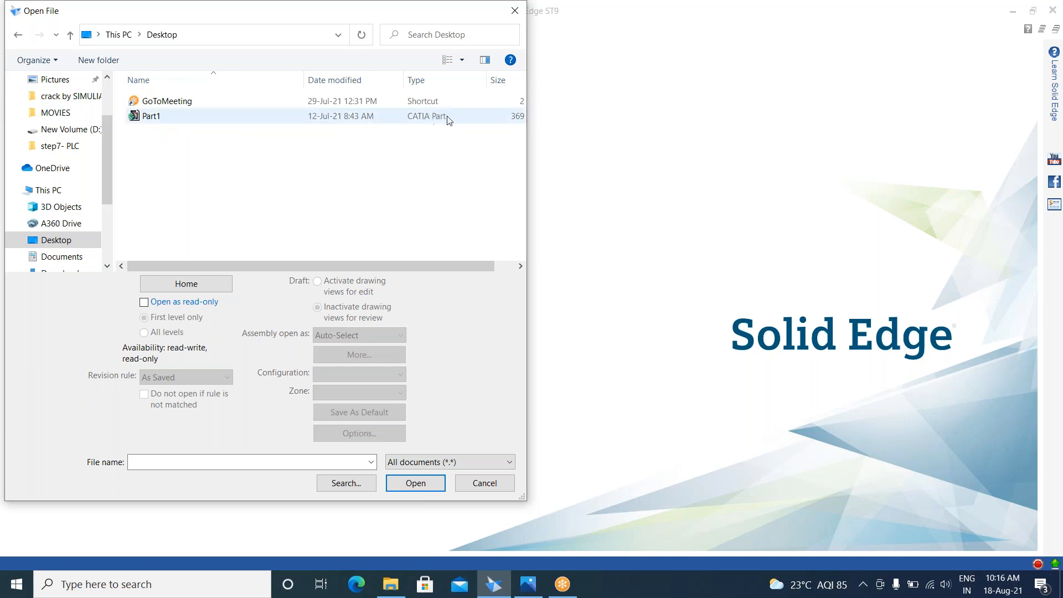
{"action": "left_click", "coordinate": [166, 120]}
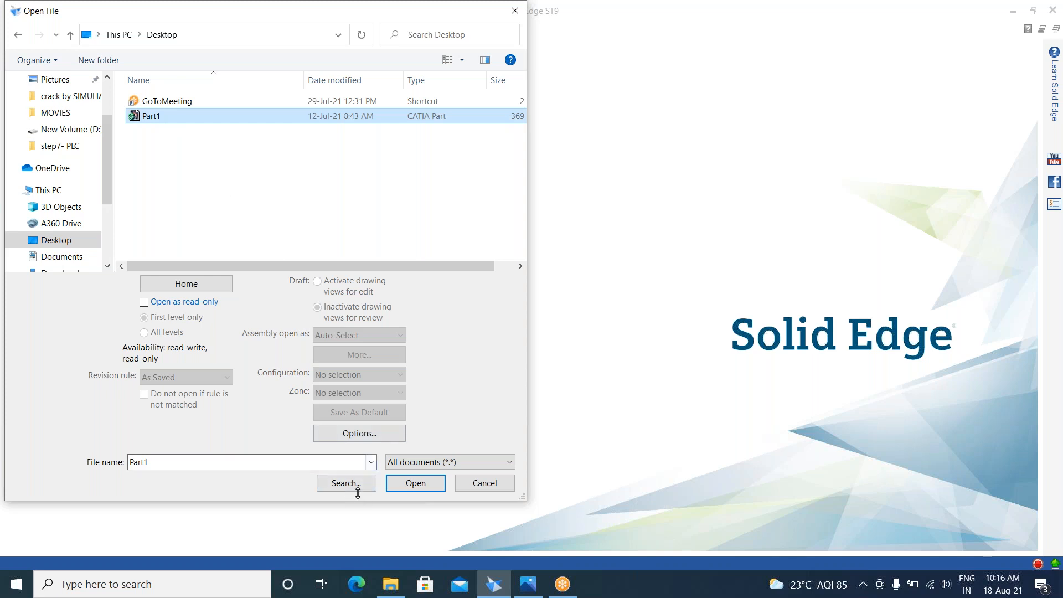
{"action": "left_click", "coordinate": [415, 483]}
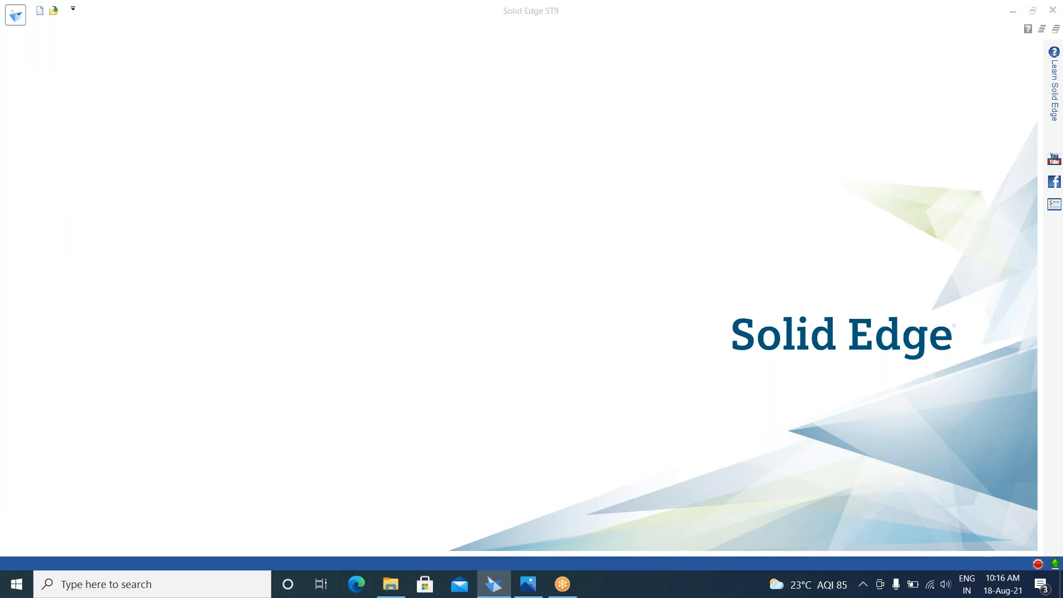
{"action": "left_click", "coordinate": [646, 403]}
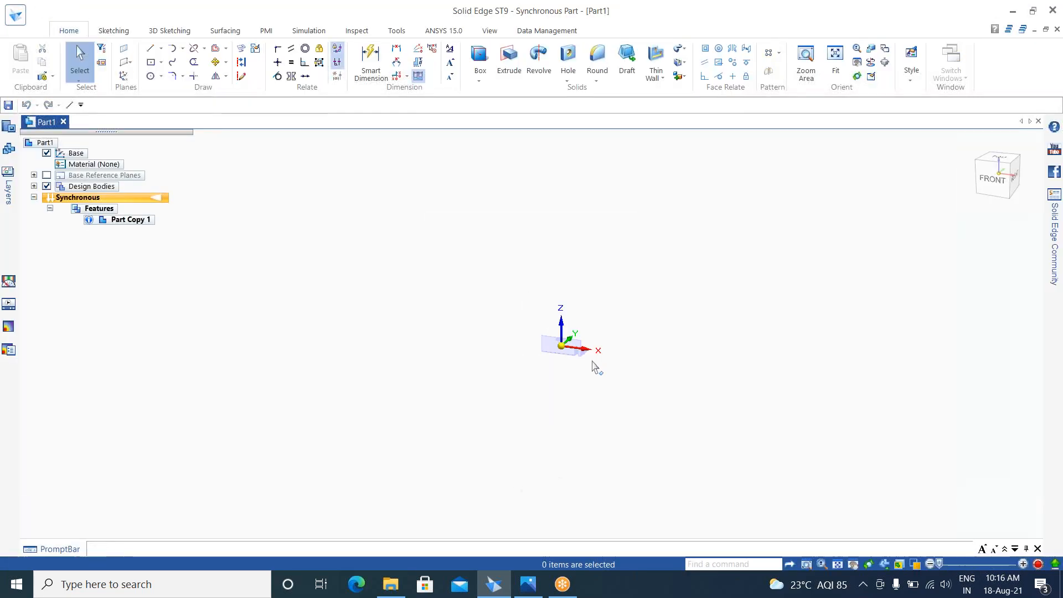
{"action": "scroll", "coordinate": [576, 396], "scroll_direction": "up", "scroll_amount": 5}
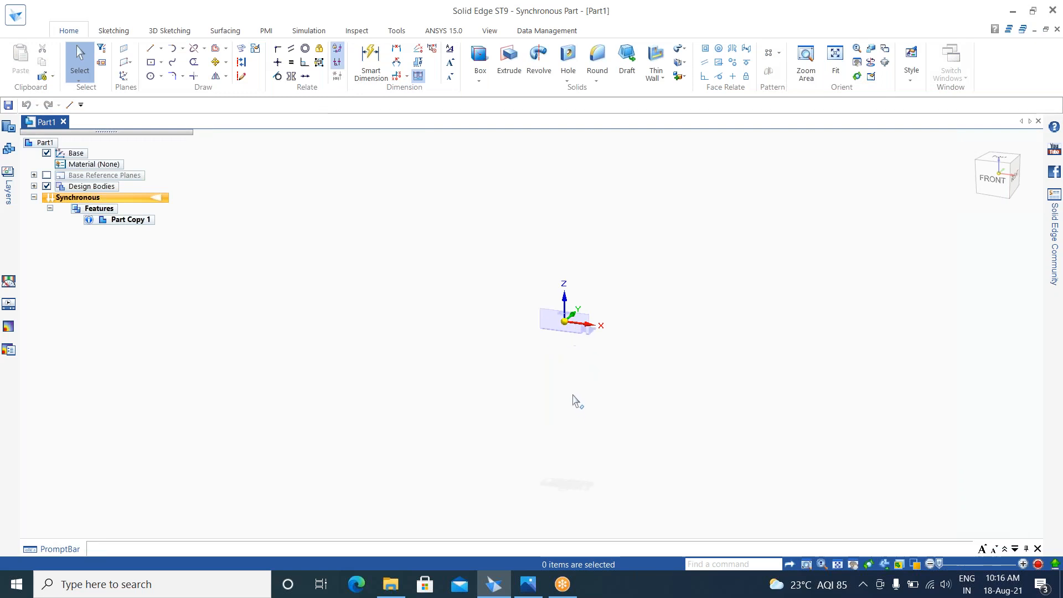
{"action": "scroll", "coordinate": [616, 313], "scroll_direction": "up", "scroll_amount": 3}
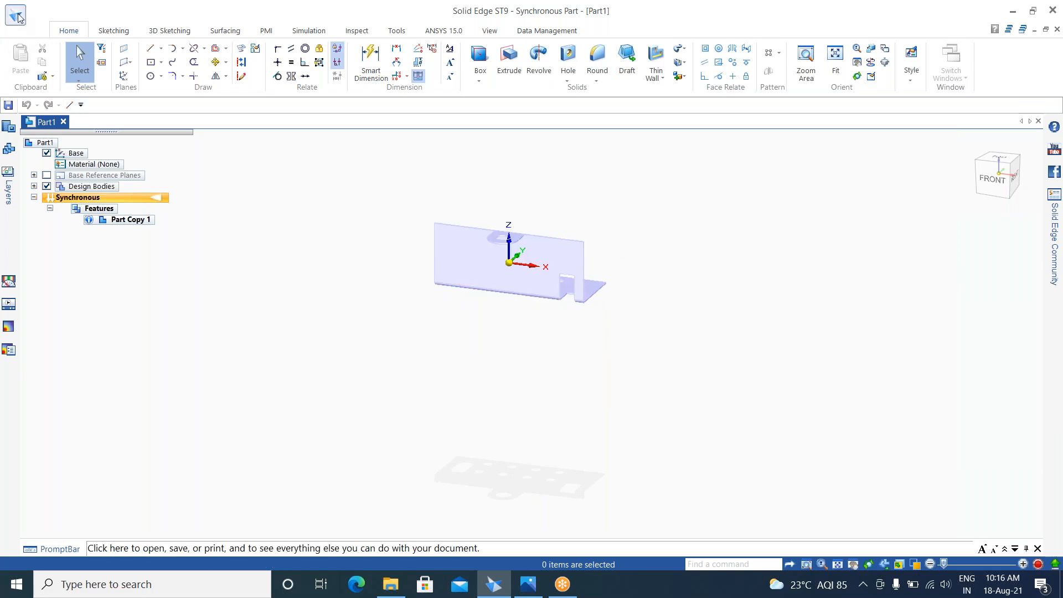
Step: Close the Part1 document without saving the changes
{"action": "left_click", "coordinate": [64, 121]}
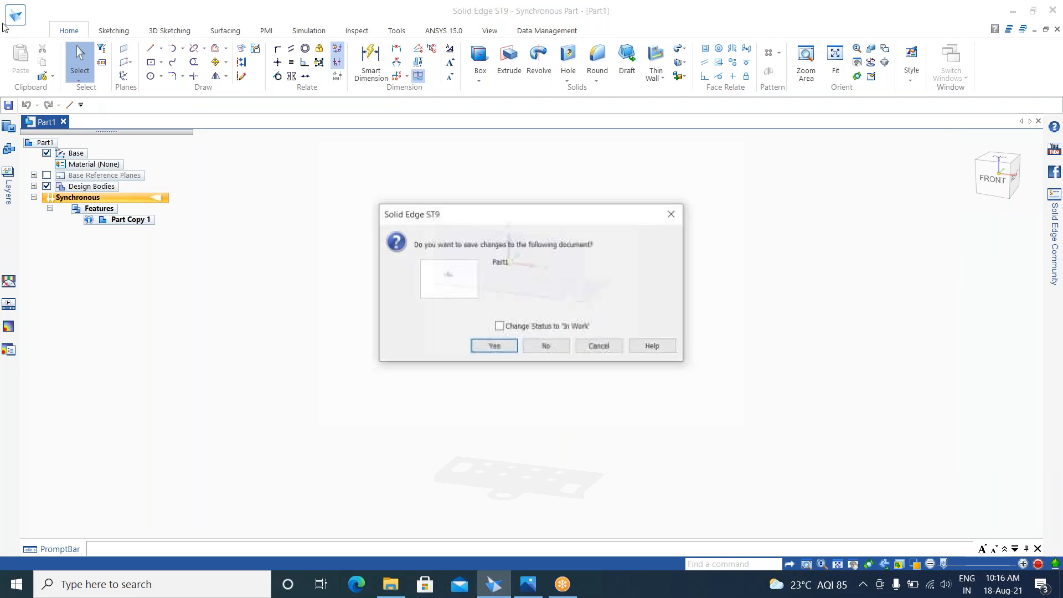
{"action": "left_click", "coordinate": [567, 347]}
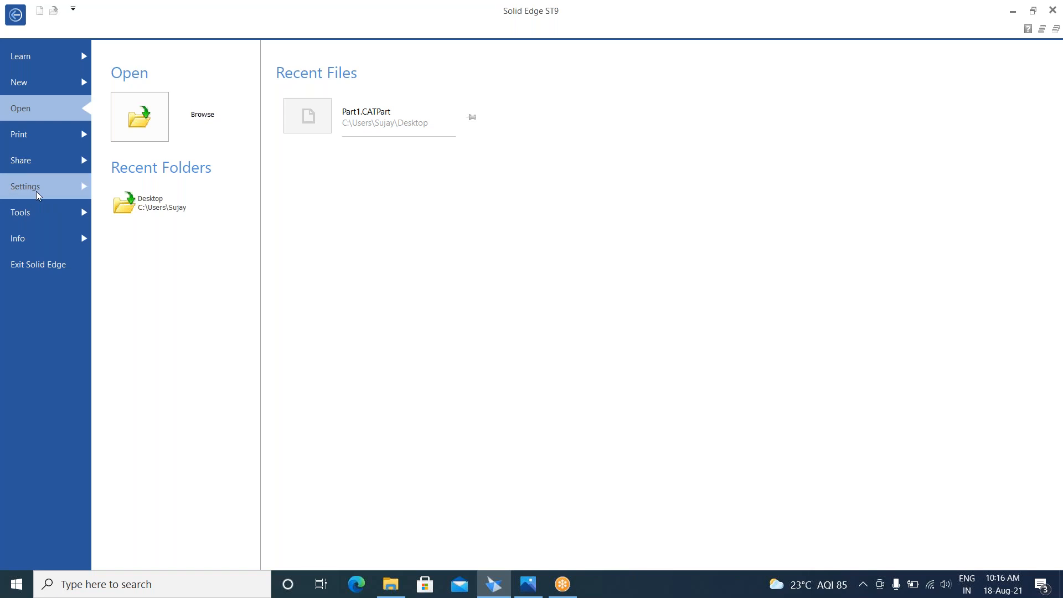
Step: Look over the application's Tools, Info and Settings entries and open the Solid Edge options
{"action": "left_click", "coordinate": [33, 220]}
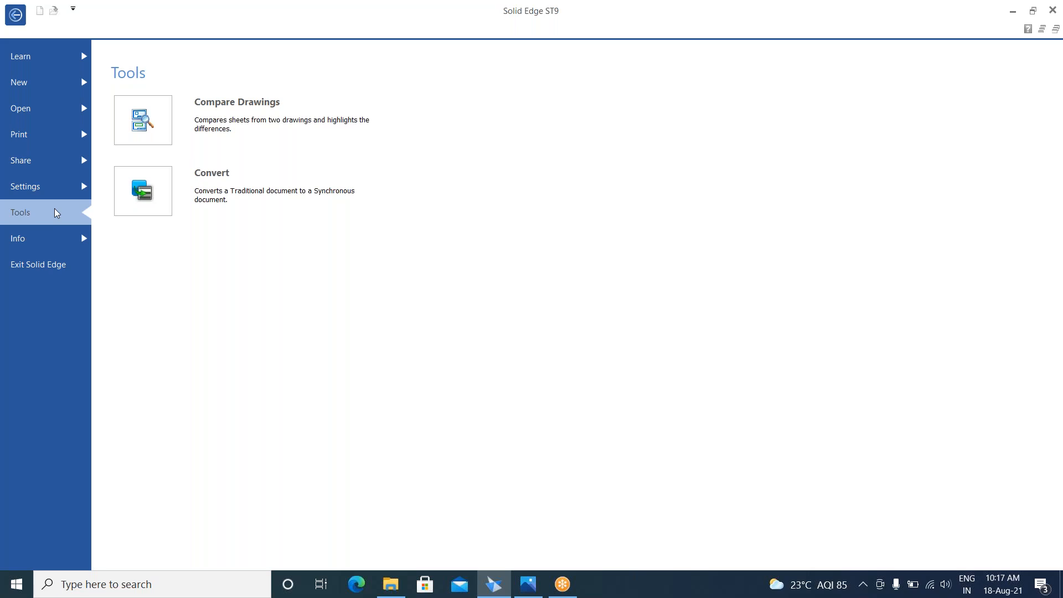
{"action": "left_click", "coordinate": [30, 247]}
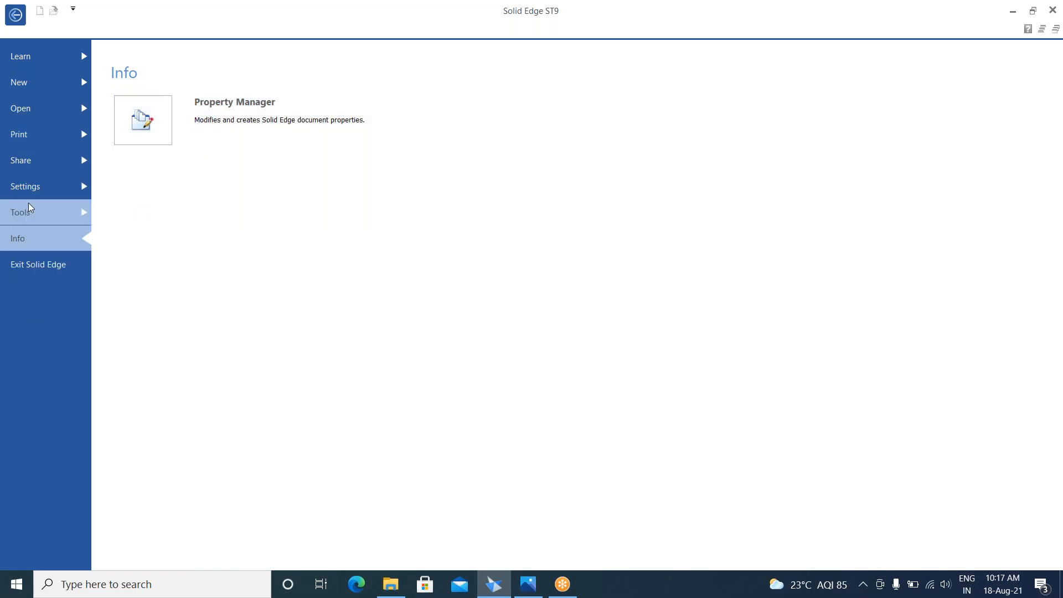
{"action": "left_click", "coordinate": [33, 188]}
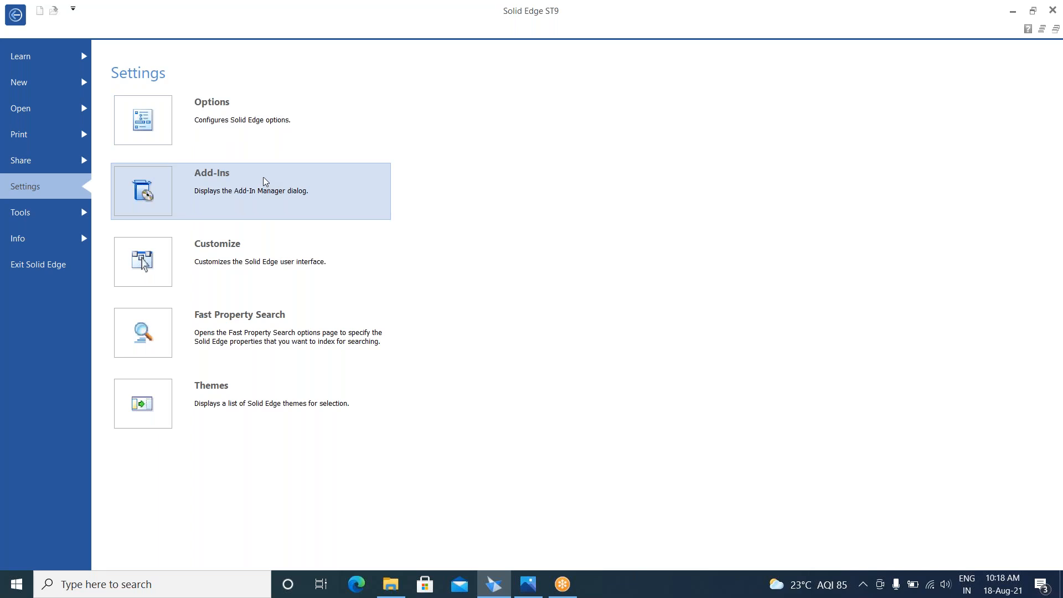
{"action": "left_click", "coordinate": [267, 131]}
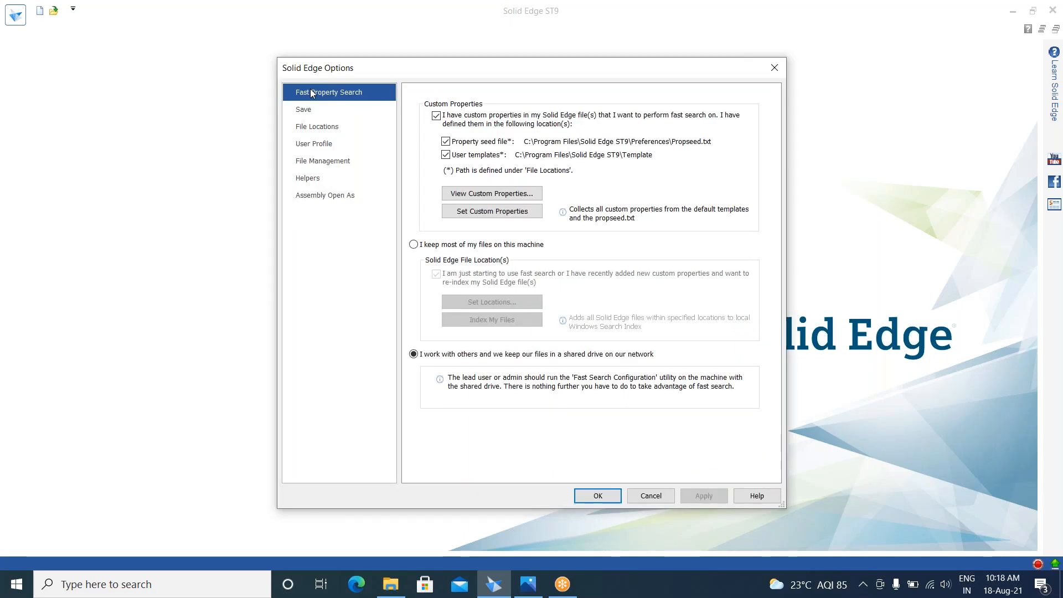
{"action": "left_click_drag", "start_coordinate": [311, 90], "coordinate": [244, 67]}
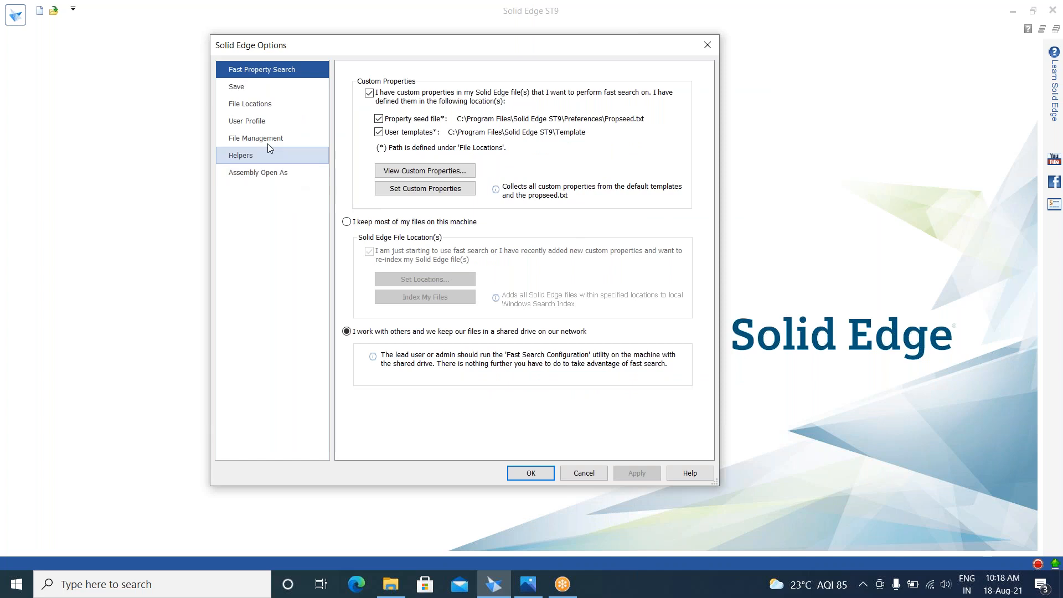
Step: Try automatic document preservation with prompts to save all documents every 60 minutes, and turn it off again
{"action": "left_click", "coordinate": [273, 89]}
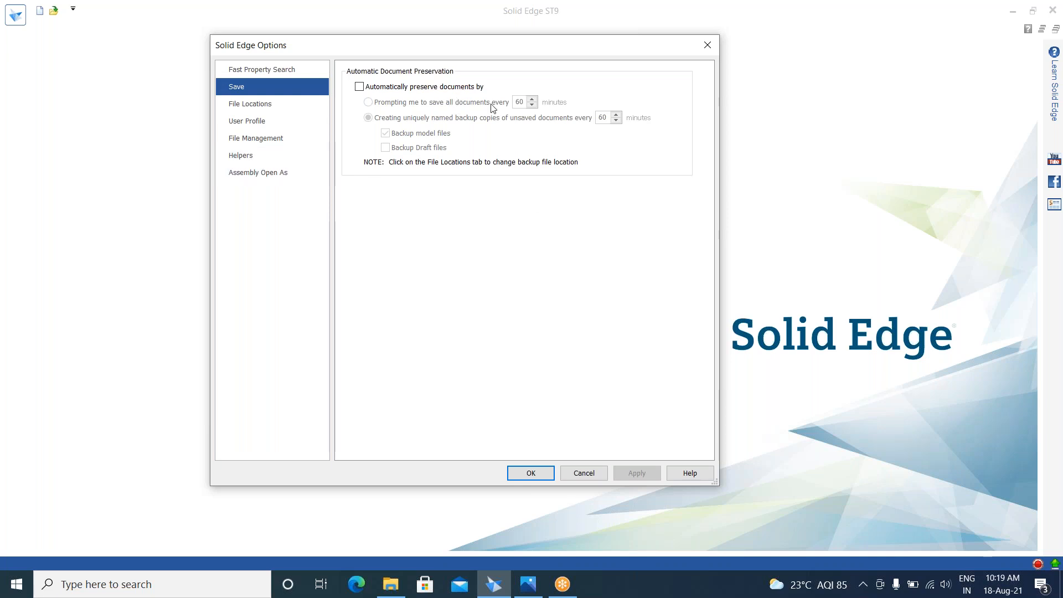
{"action": "left_click", "coordinate": [359, 87]}
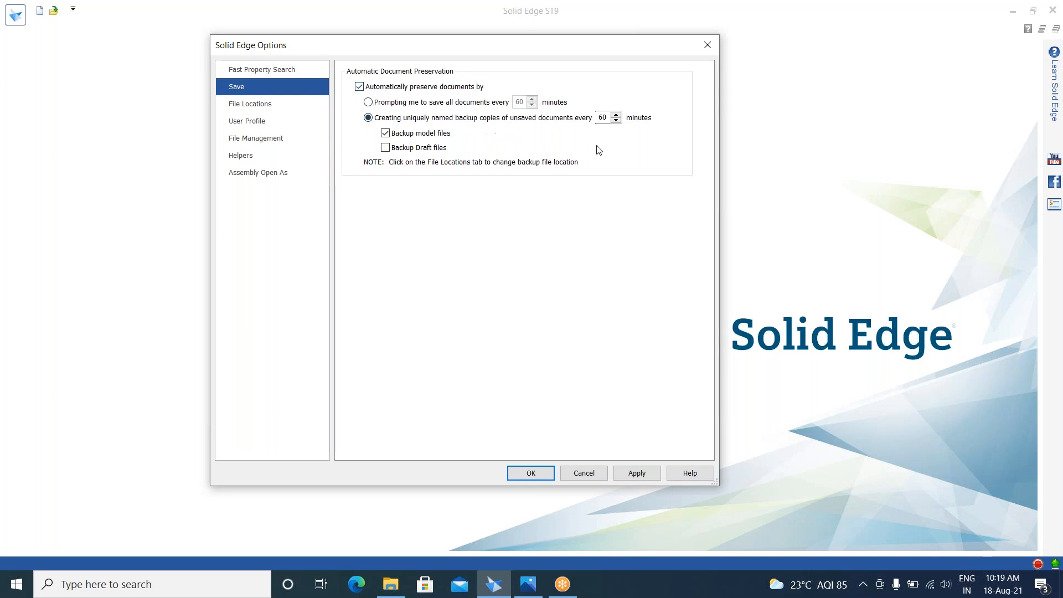
{"action": "left_click", "coordinate": [616, 114]}
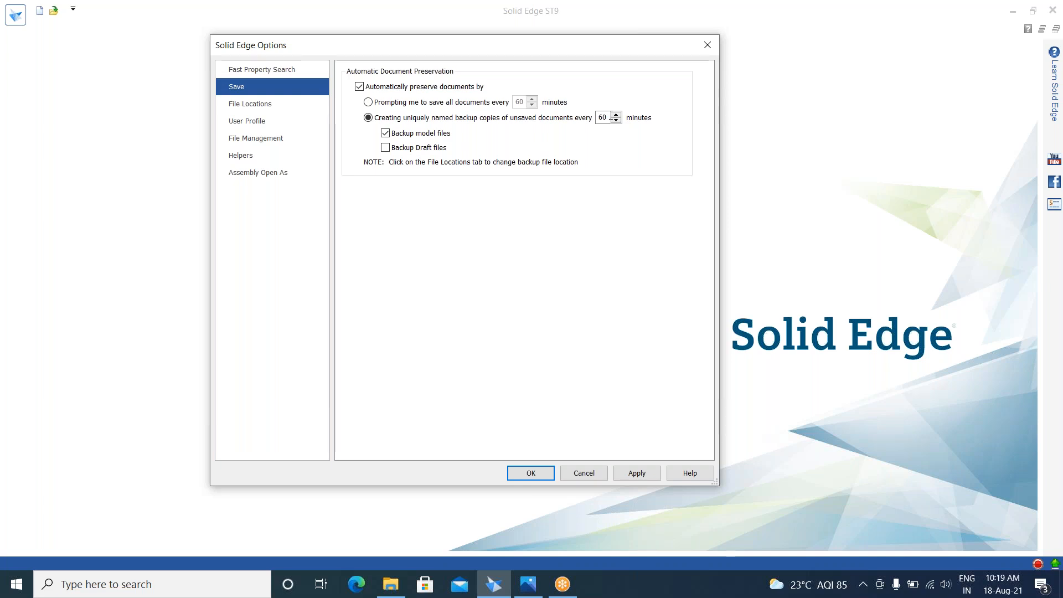
{"action": "left_click_drag", "start_coordinate": [610, 118], "coordinate": [568, 115]}
{"action": "left_click", "coordinate": [370, 103]}
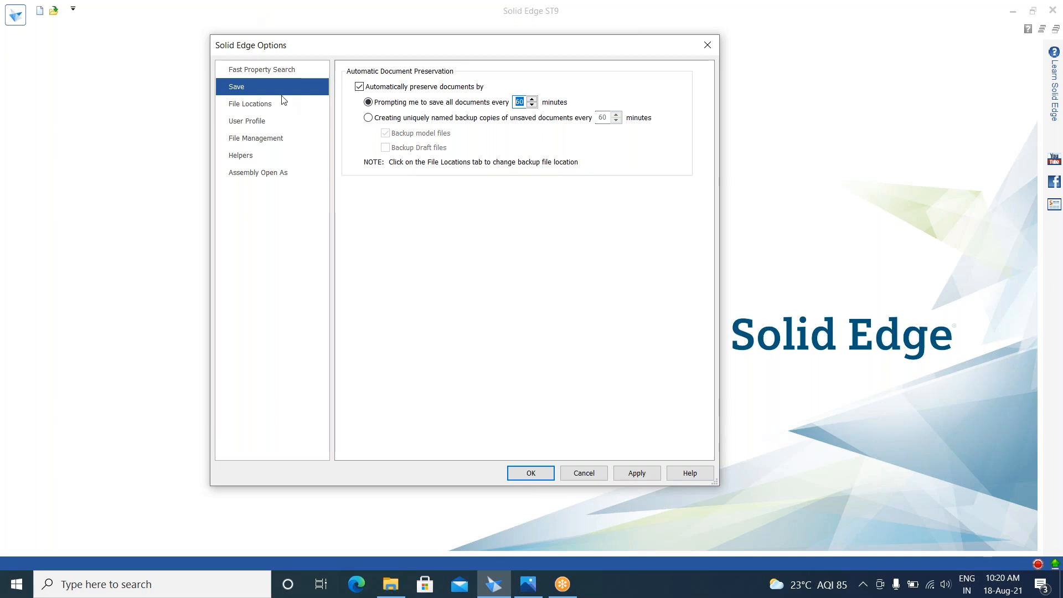
{"action": "left_click", "coordinate": [359, 87]}
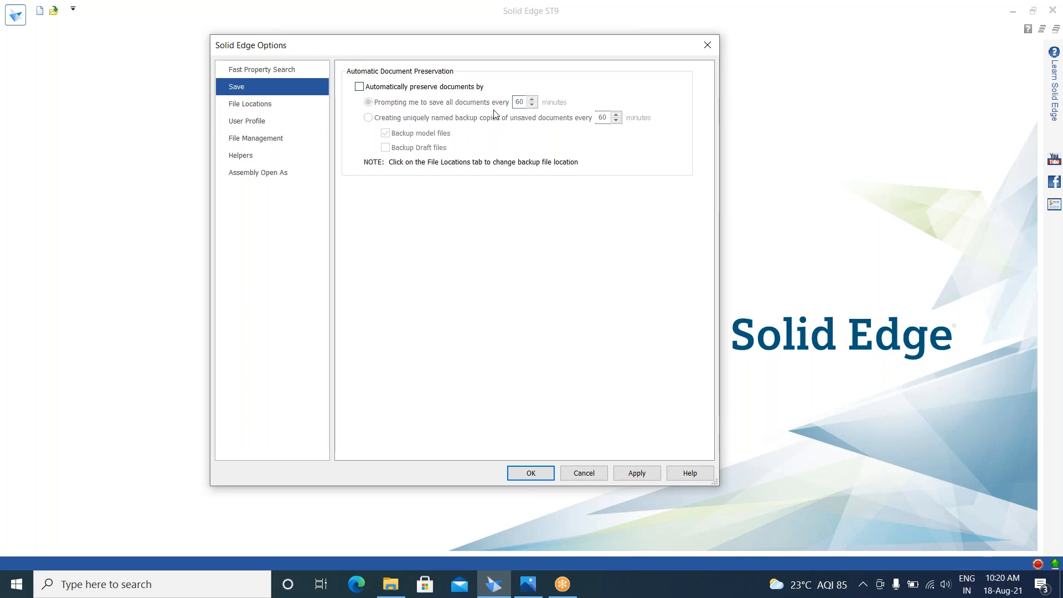
Step: Review the file location, user profile and file management settings in the options
{"action": "left_click", "coordinate": [259, 107]}
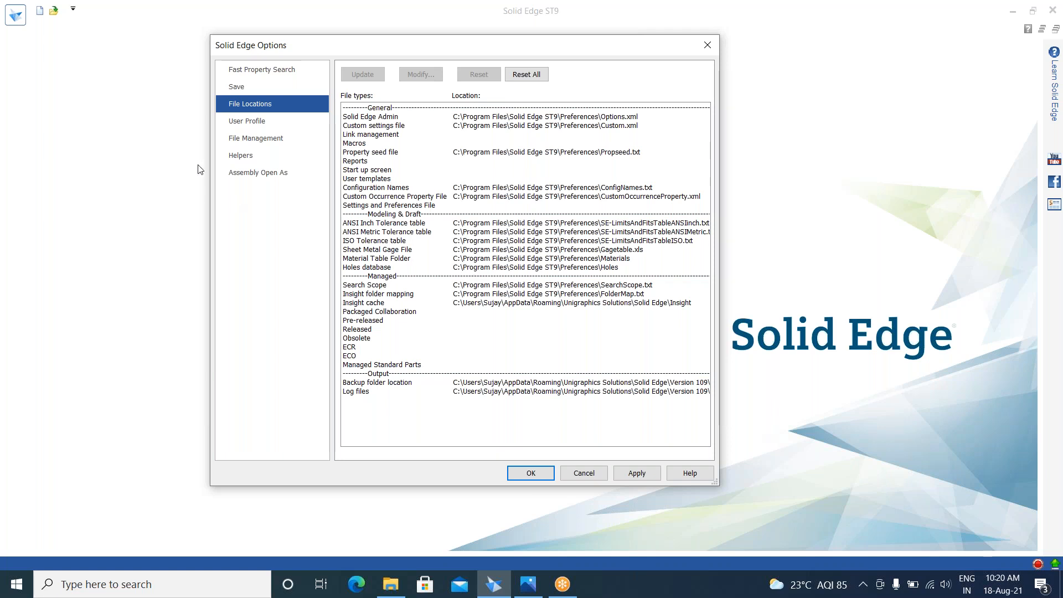
{"action": "left_click", "coordinate": [247, 126]}
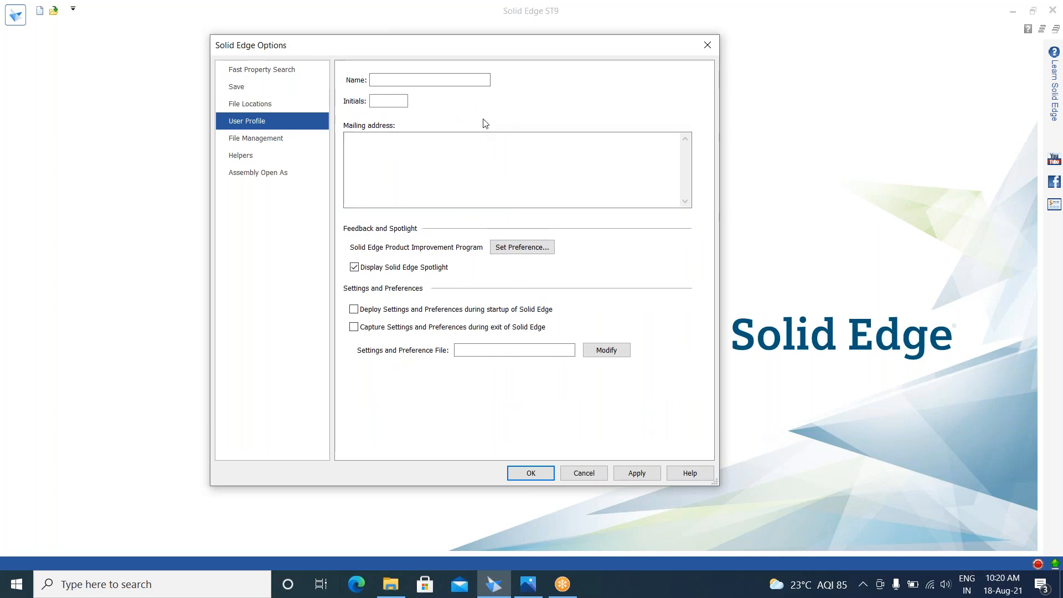
{"action": "left_click", "coordinate": [390, 78]}
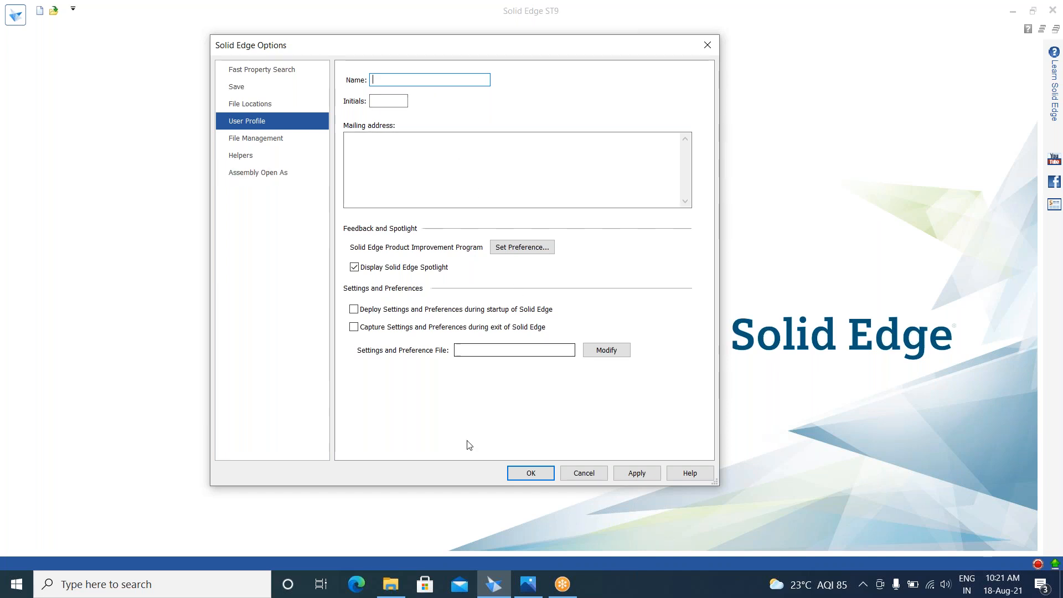
{"action": "left_click", "coordinate": [274, 140]}
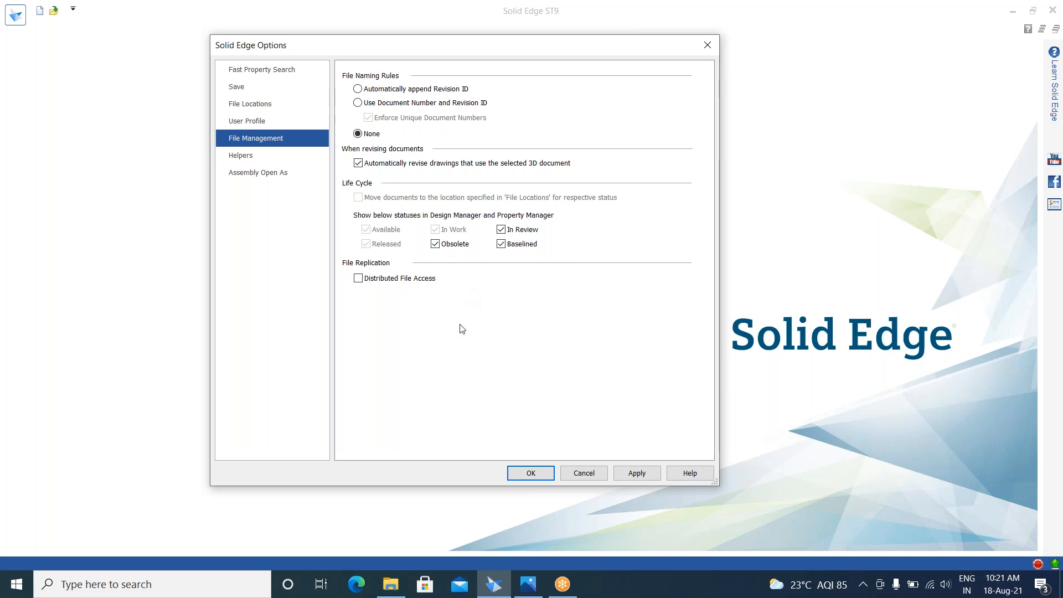
Step: Keep startup on a blank page and set part and sheet metal documents to start in the Ordered environment
{"action": "left_click", "coordinate": [245, 160]}
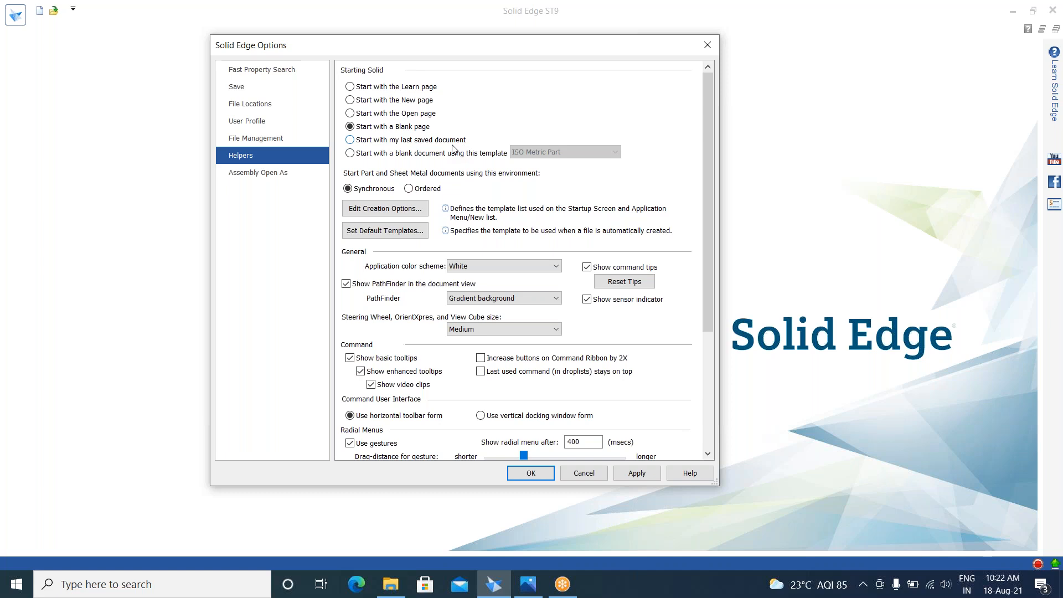
{"action": "left_click", "coordinate": [357, 139]}
{"action": "left_click", "coordinate": [351, 128]}
{"action": "left_click", "coordinate": [409, 189]}
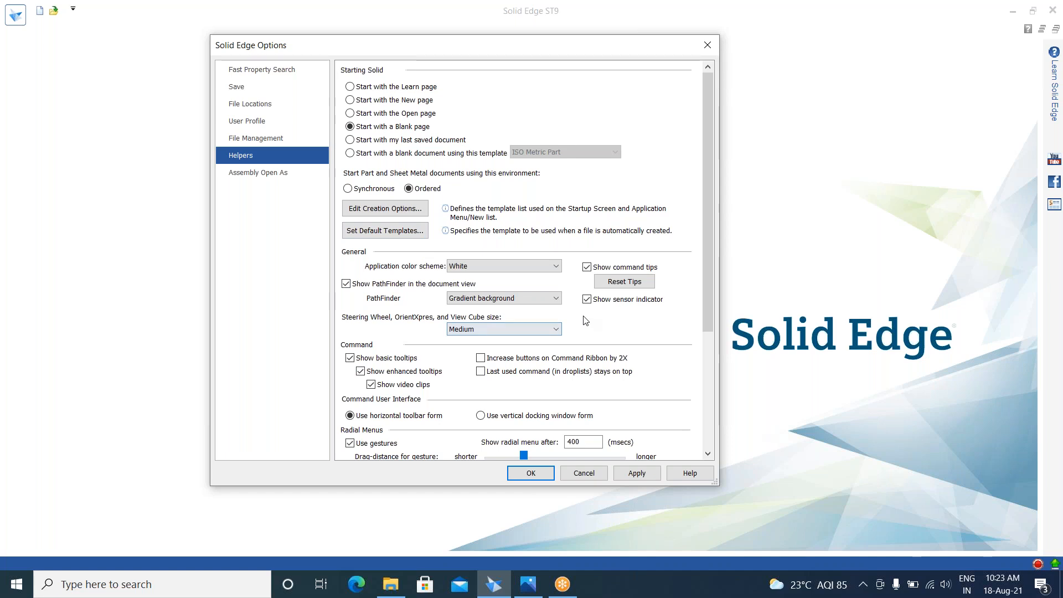
{"action": "scroll", "coordinate": [585, 321], "scroll_direction": "down", "scroll_amount": 1}
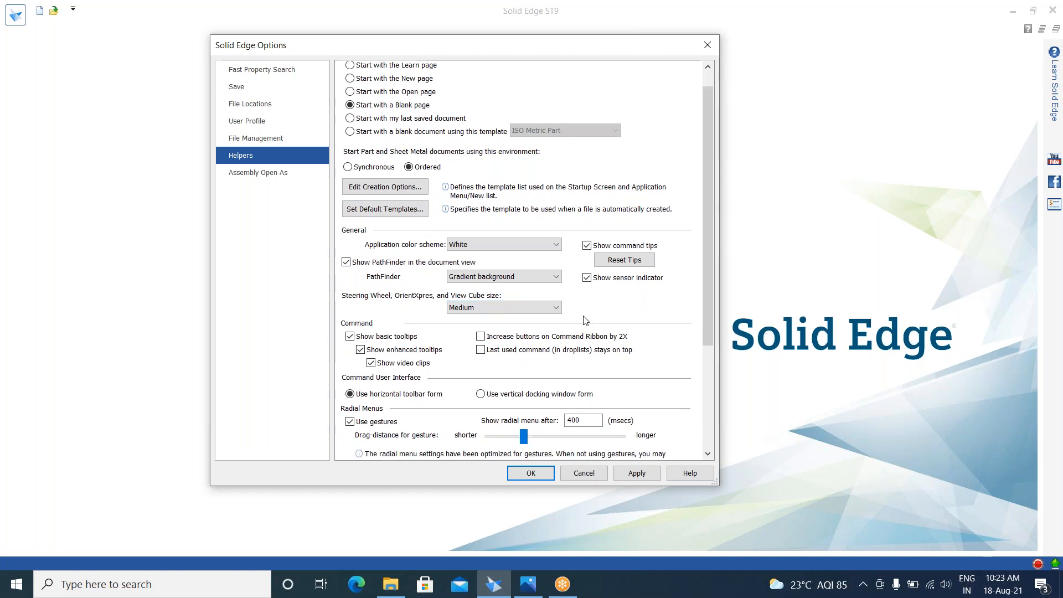
{"action": "scroll", "coordinate": [585, 320], "scroll_direction": "down", "scroll_amount": 7}
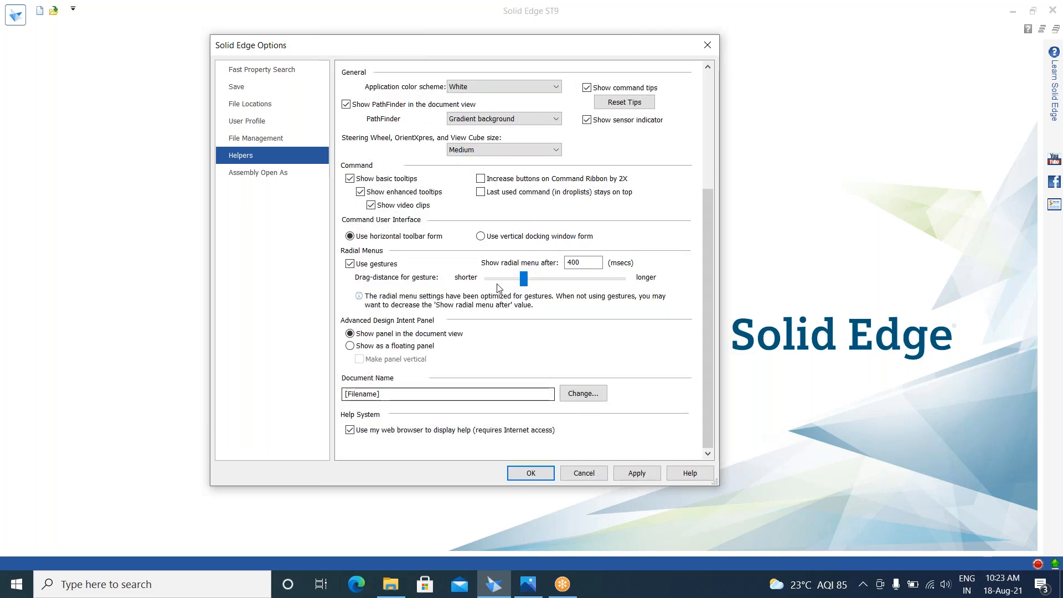
Step: Review the size criteria and settings for opening assemblies, and apply the options
{"action": "left_click", "coordinate": [258, 173]}
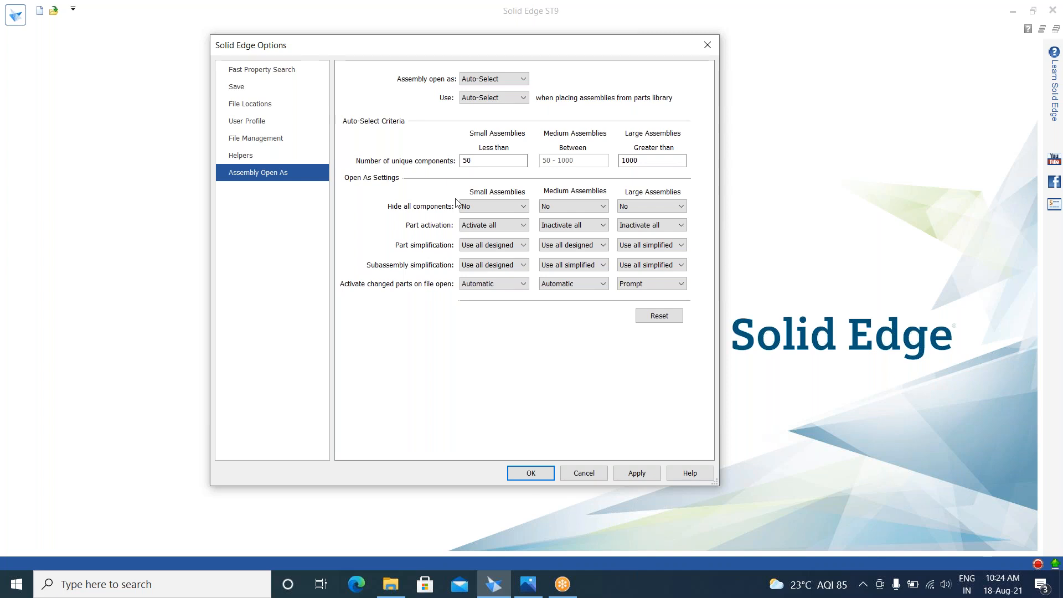
{"action": "left_click", "coordinate": [659, 249]}
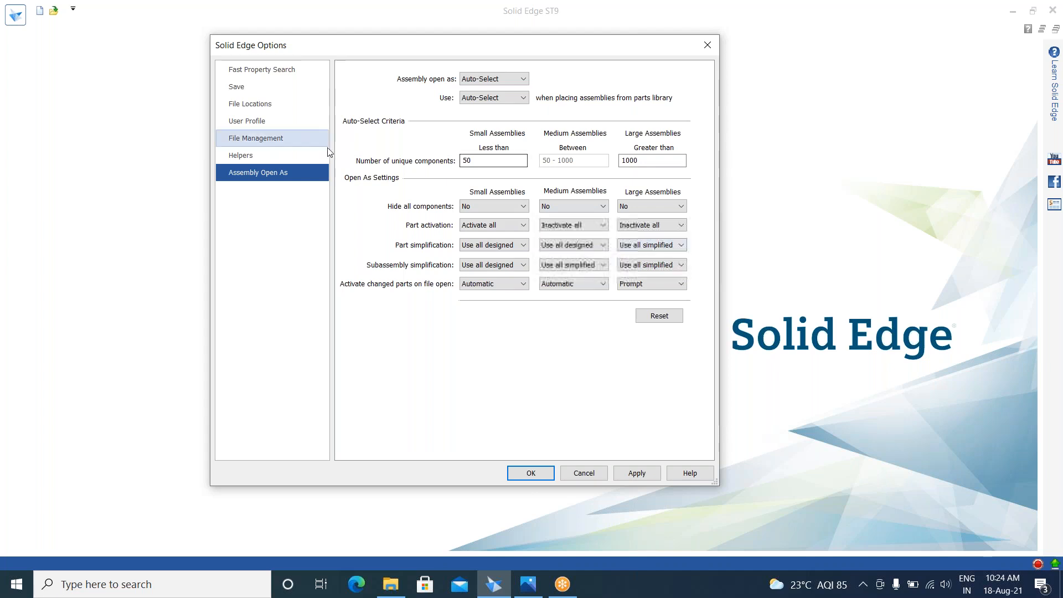
{"action": "left_click", "coordinate": [480, 165]}
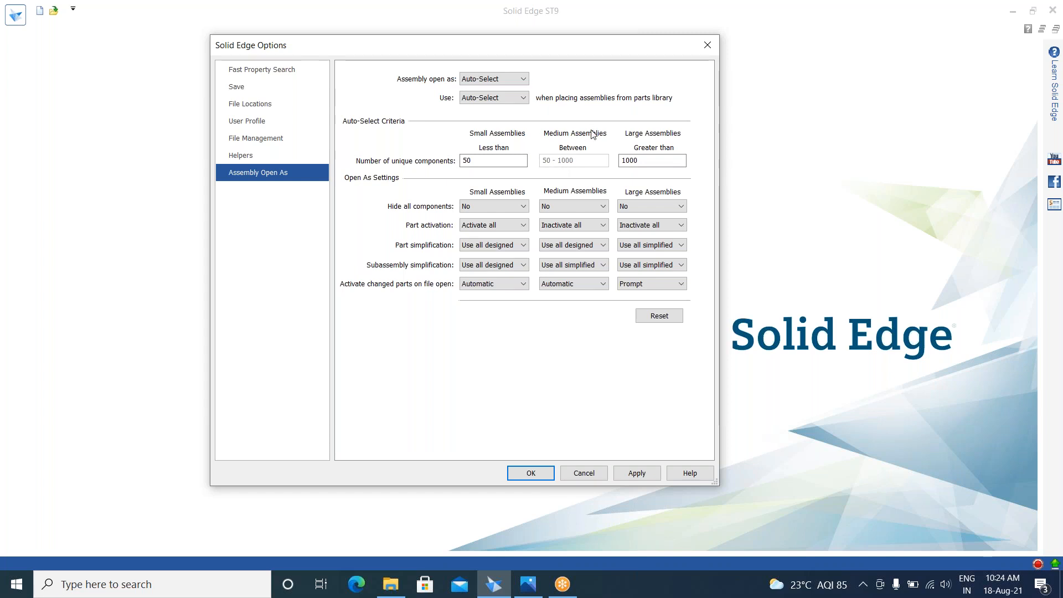
{"action": "left_click", "coordinate": [641, 158]}
{"action": "left_click", "coordinate": [499, 161]}
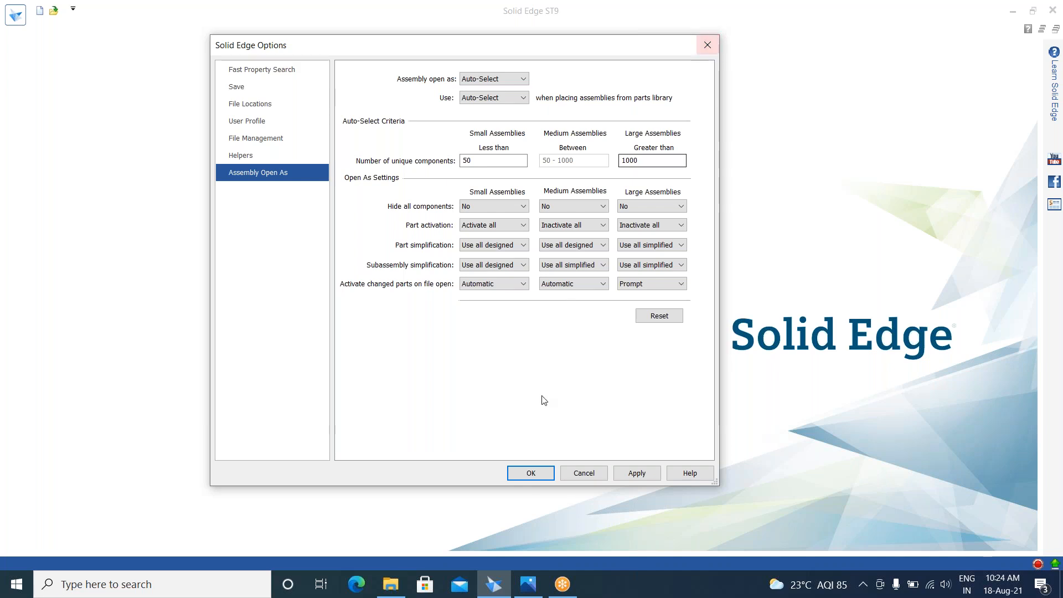
{"action": "left_click", "coordinate": [634, 475]}
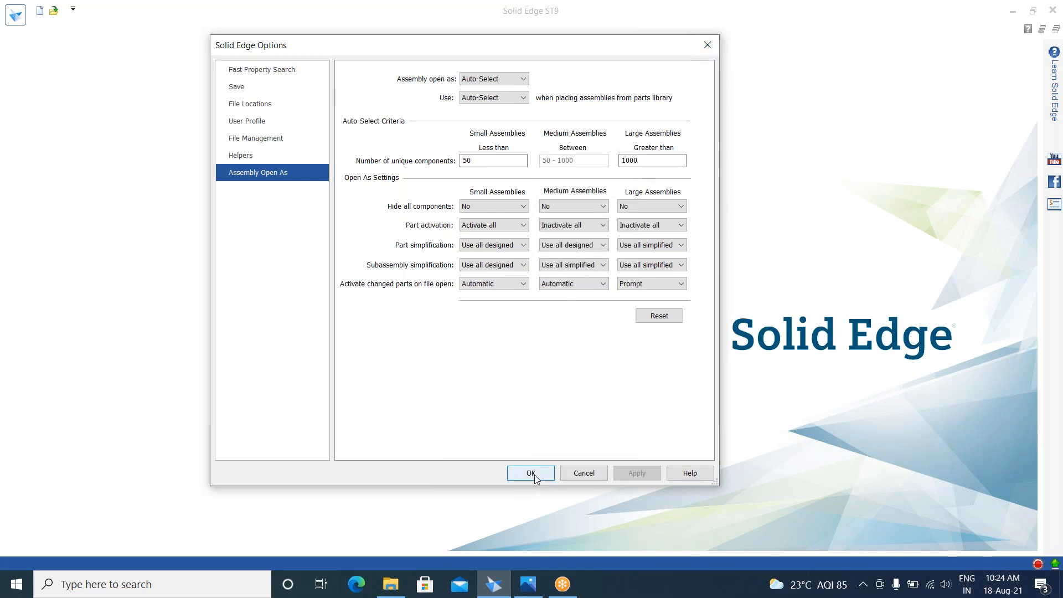
{"action": "left_click", "coordinate": [530, 473]}
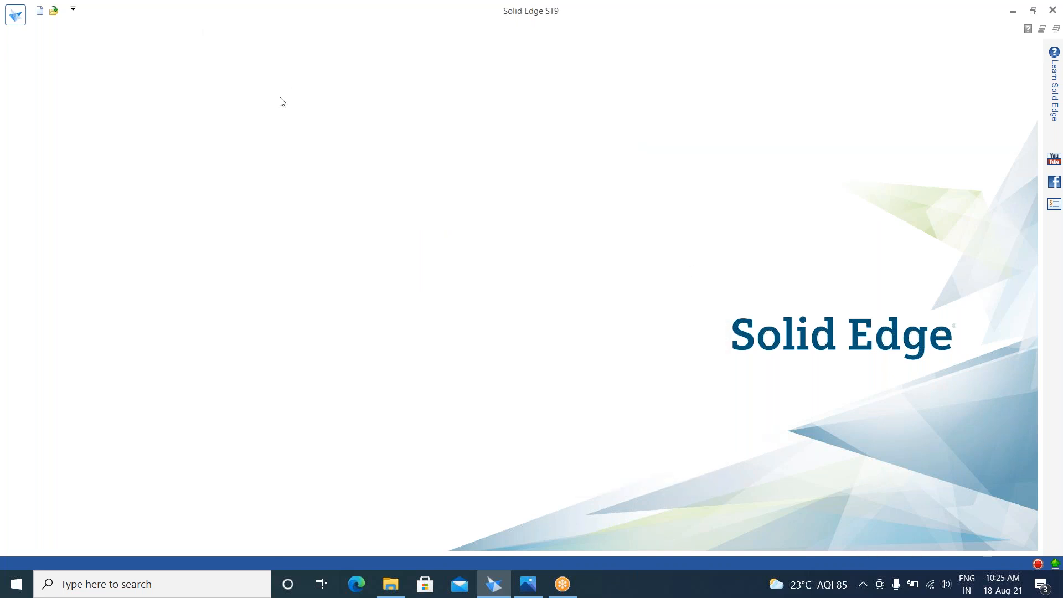
Step: Create a new part document
{"action": "left_click", "coordinate": [15, 14]}
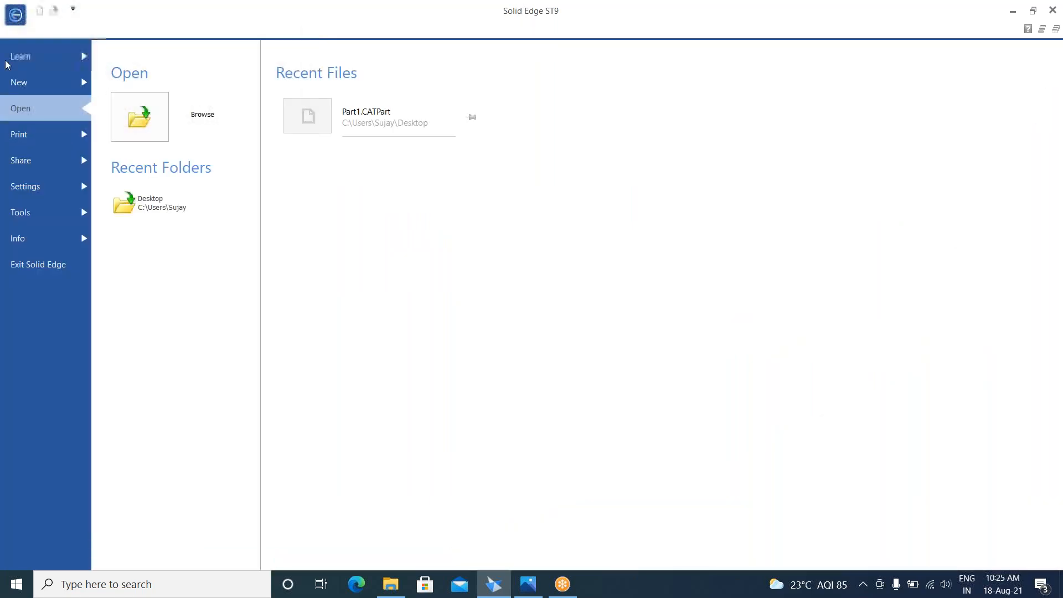
{"action": "left_click", "coordinate": [46, 86]}
{"action": "left_click", "coordinate": [249, 231]}
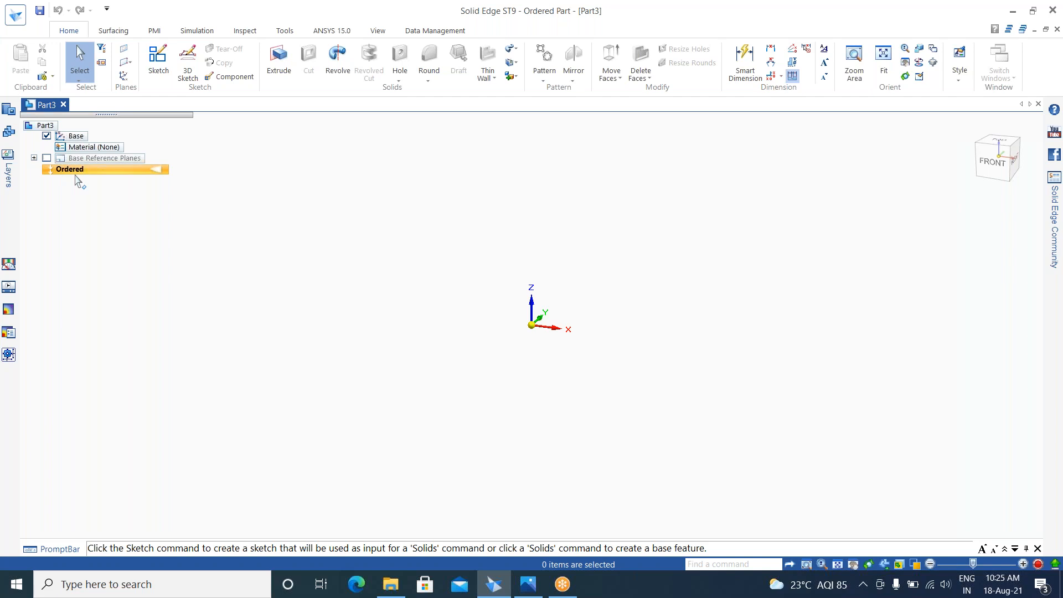
Step: Switch the part to the Synchronous environment and back to Ordered, and review the environment choices
{"action": "right_click", "coordinate": [132, 168]}
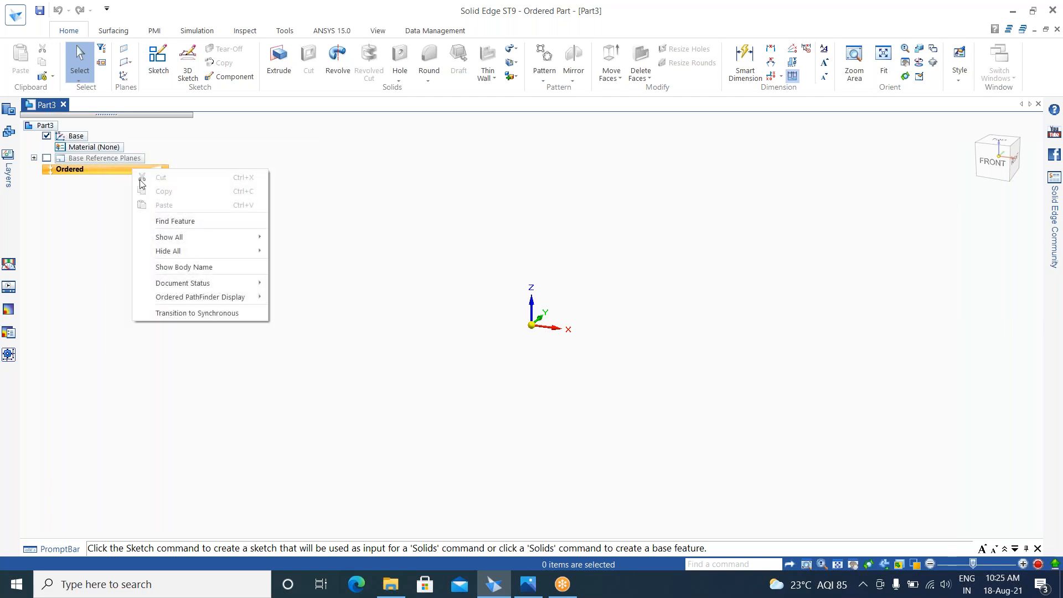
{"action": "left_click", "coordinate": [191, 314]}
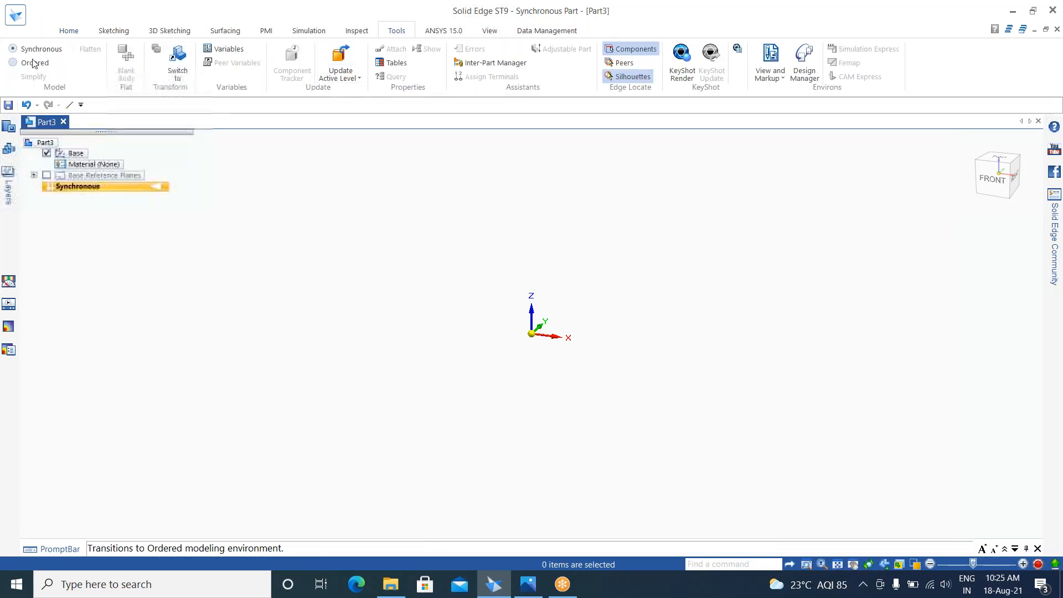
{"action": "left_click", "coordinate": [35, 63]}
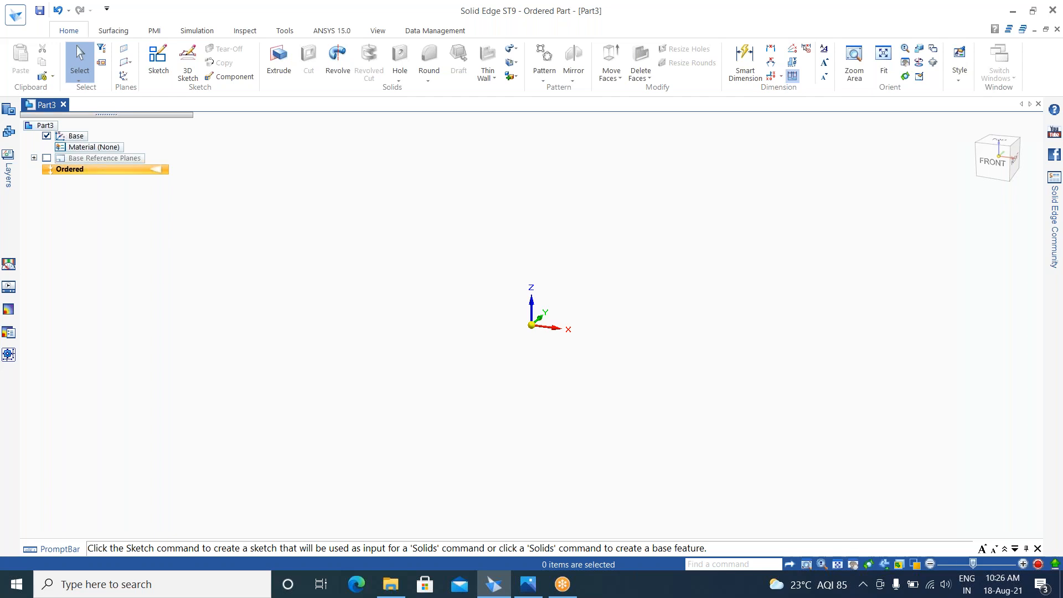
{"action": "right_click", "coordinate": [151, 169]}
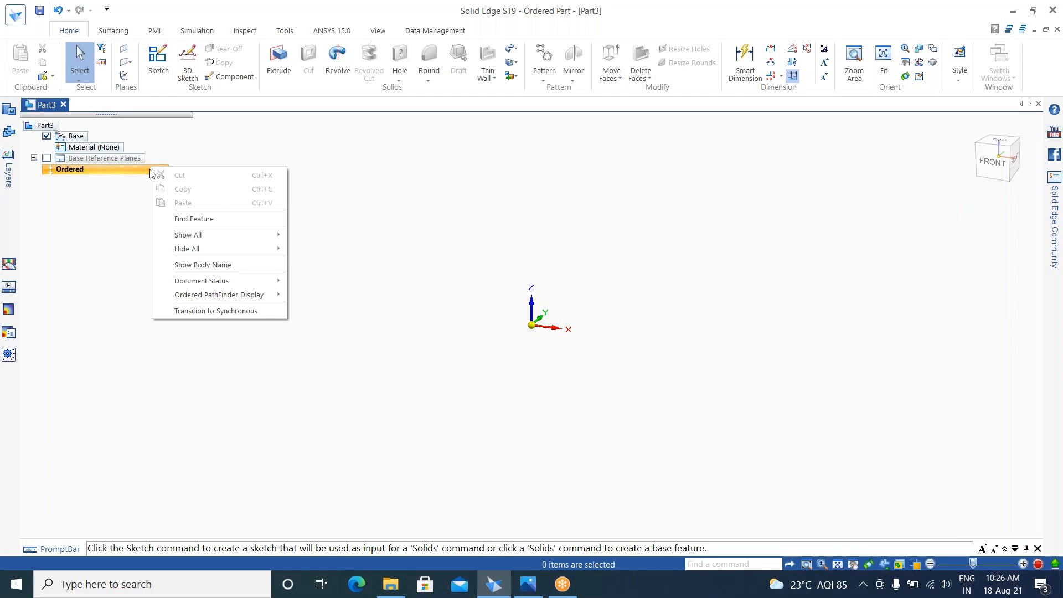
{"action": "left_click", "coordinate": [279, 33]}
{"action": "left_click", "coordinate": [285, 30]}
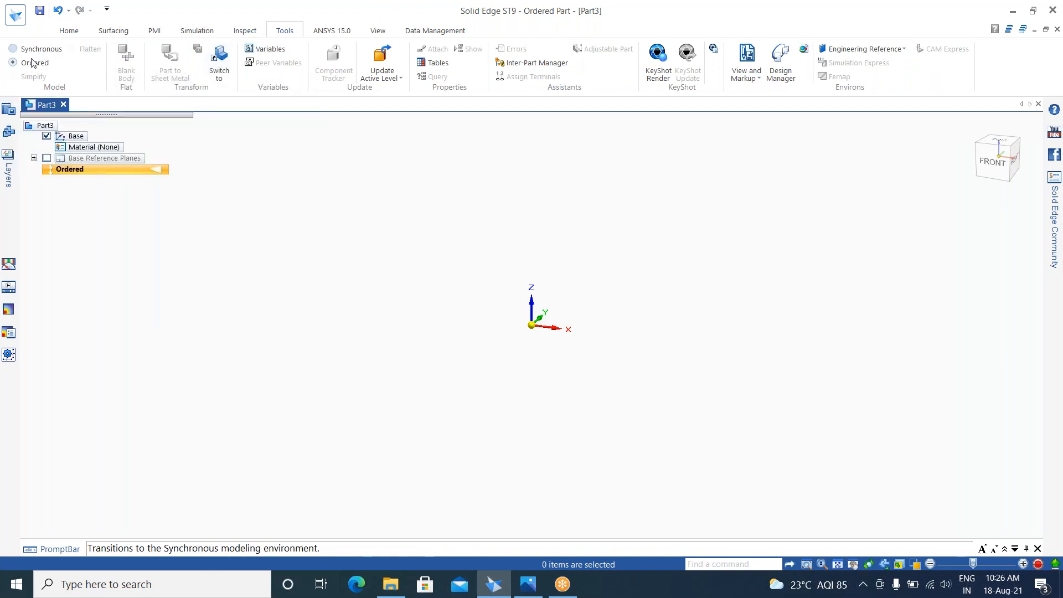
{"action": "left_click", "coordinate": [65, 31]}
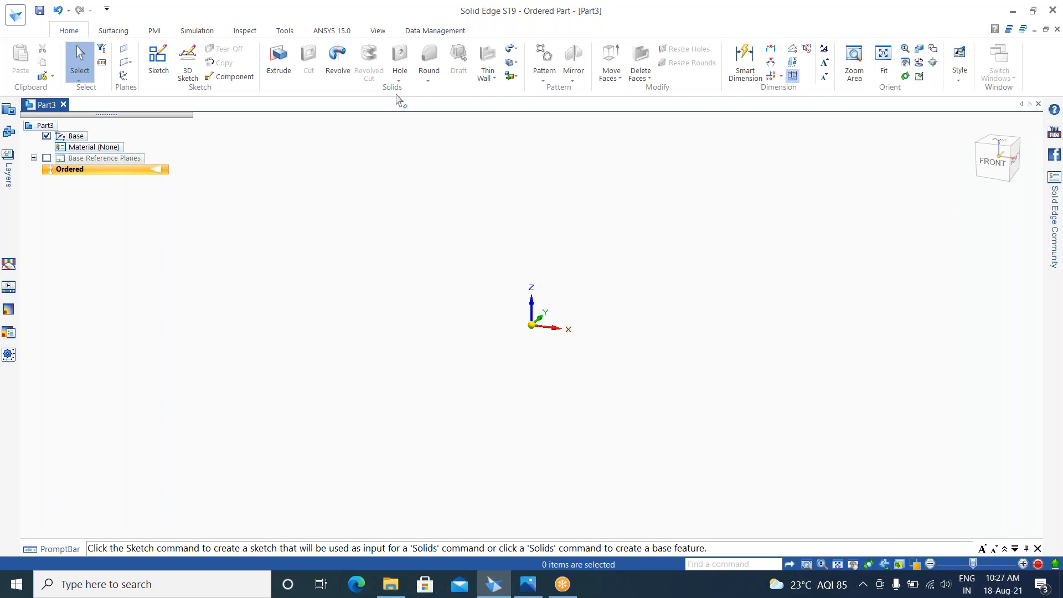
Step: Open the units settings in the Solid Edge options
{"action": "left_click", "coordinate": [17, 21]}
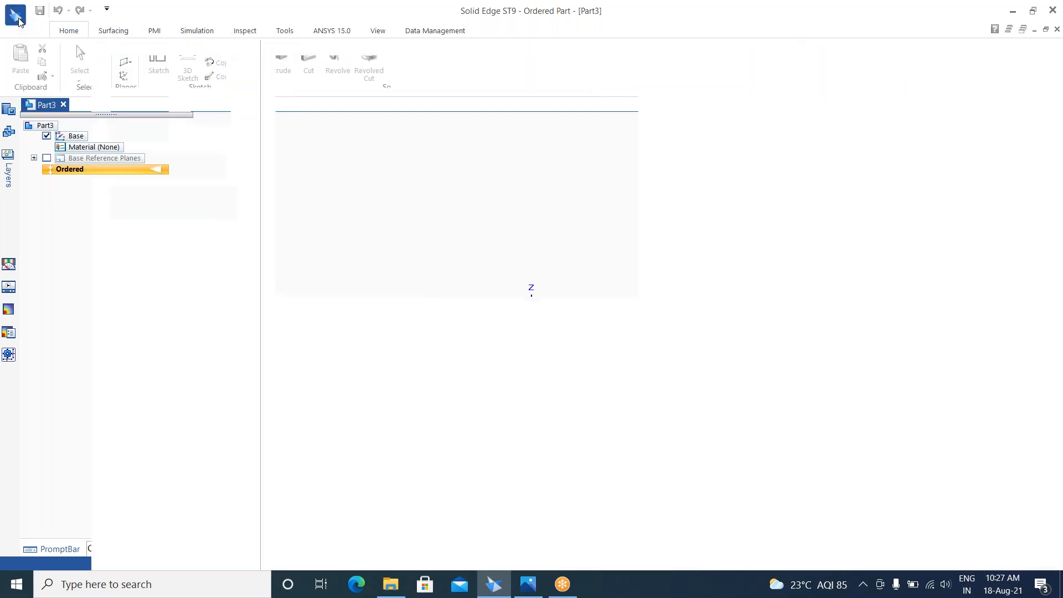
{"action": "mouse_move", "coordinate": [53, 293]}
{"action": "left_click", "coordinate": [237, 109]}
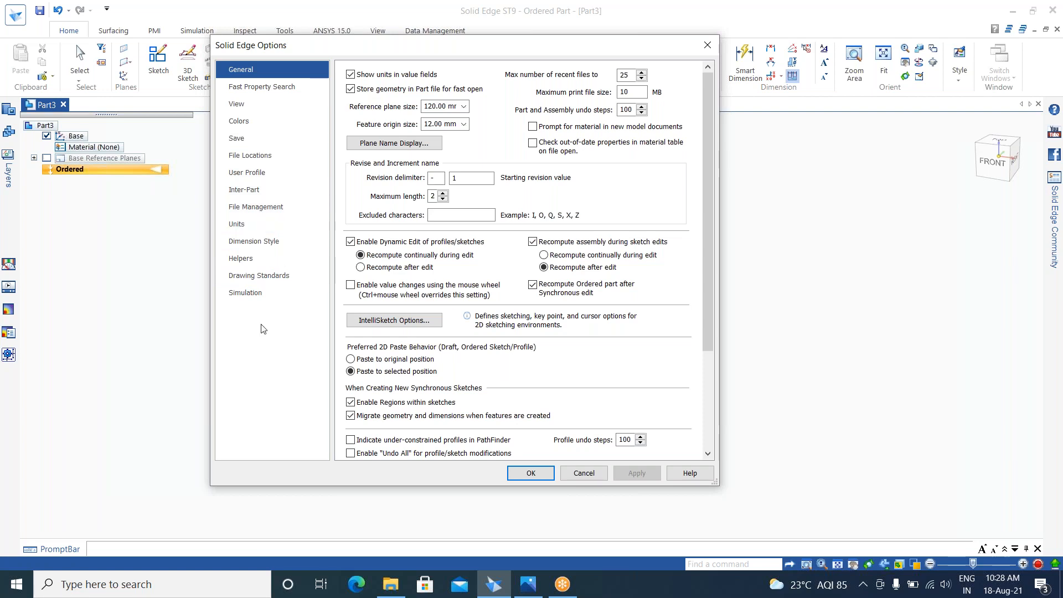
{"action": "left_click", "coordinate": [265, 224]}
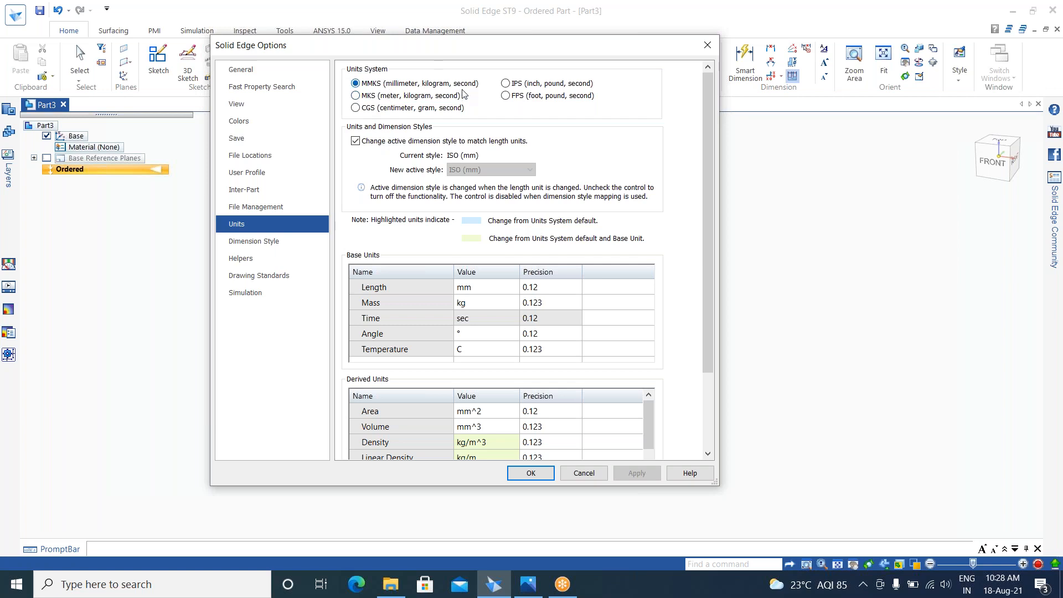
Step: Try the MKS units system but decline the change, and try inches as the base length unit
{"action": "left_click", "coordinate": [355, 96]}
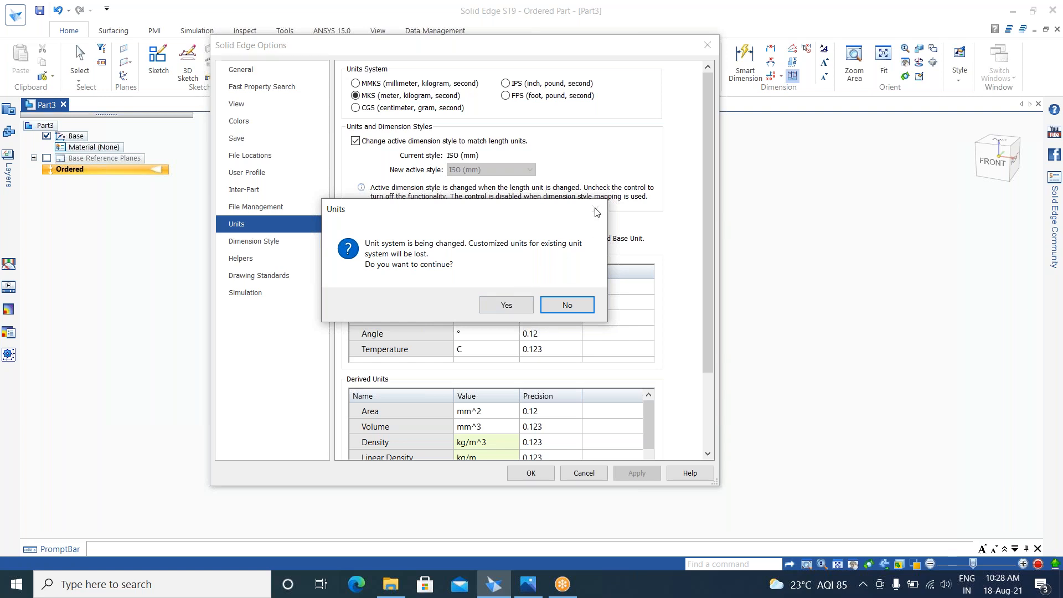
{"action": "left_click", "coordinate": [570, 306]}
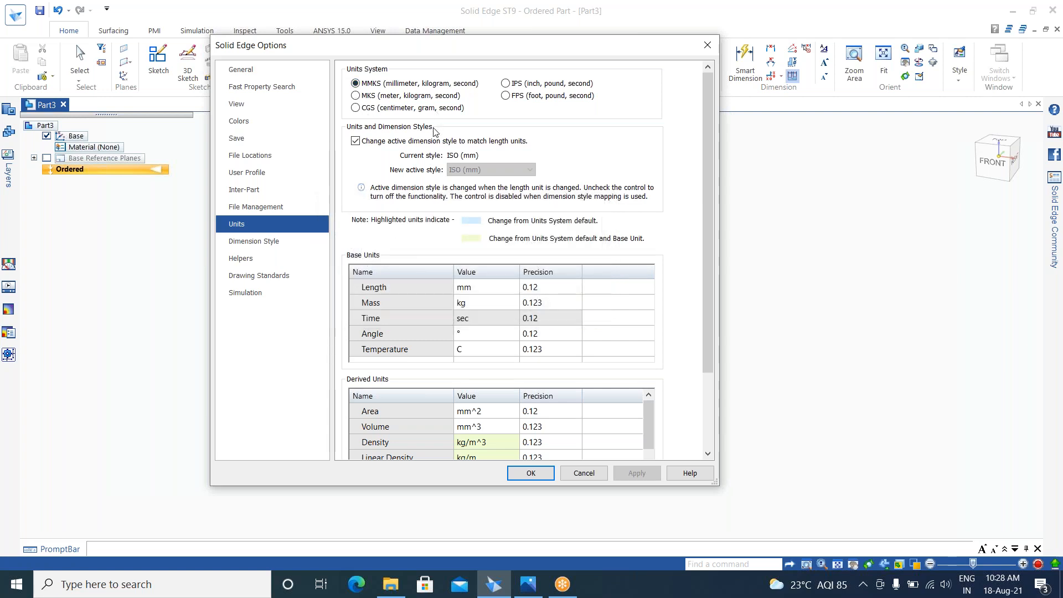
{"action": "left_click", "coordinate": [480, 289]}
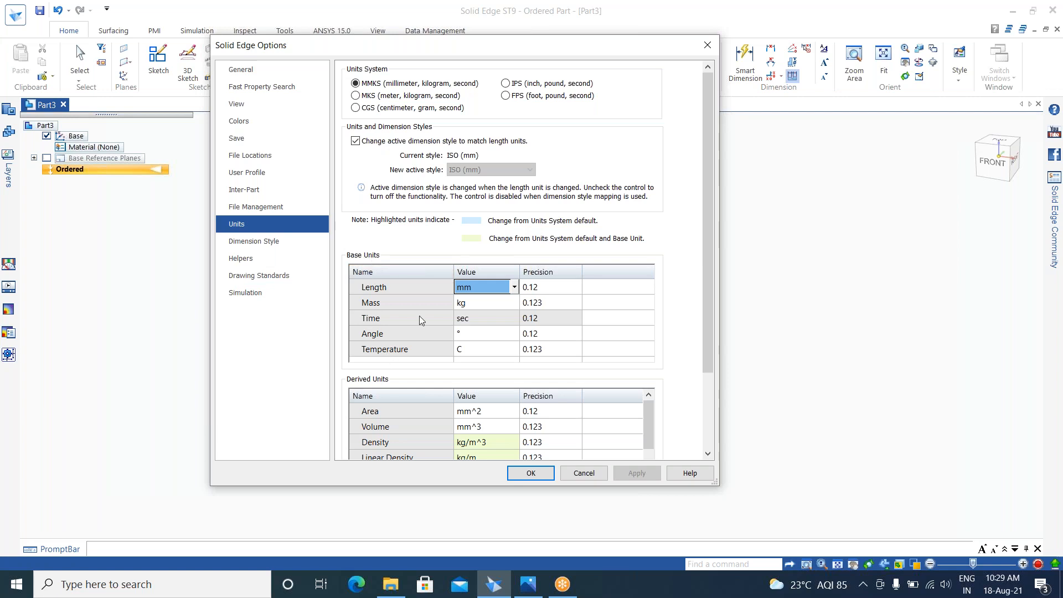
{"action": "left_click", "coordinate": [517, 288]}
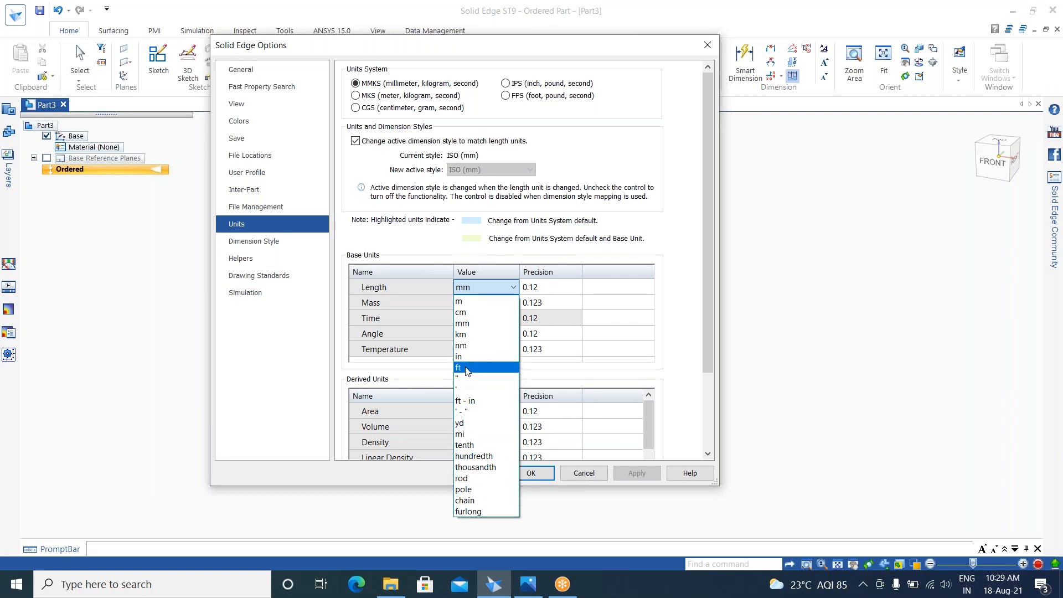
{"action": "left_click", "coordinate": [465, 361]}
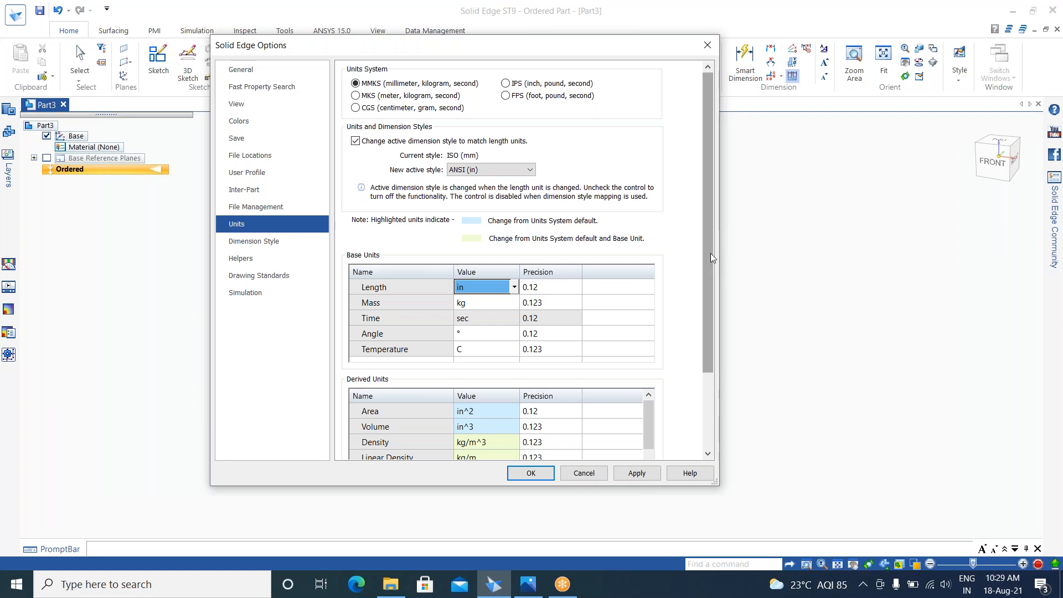
{"action": "left_click_drag", "start_coordinate": [710, 253], "coordinate": [713, 374]}
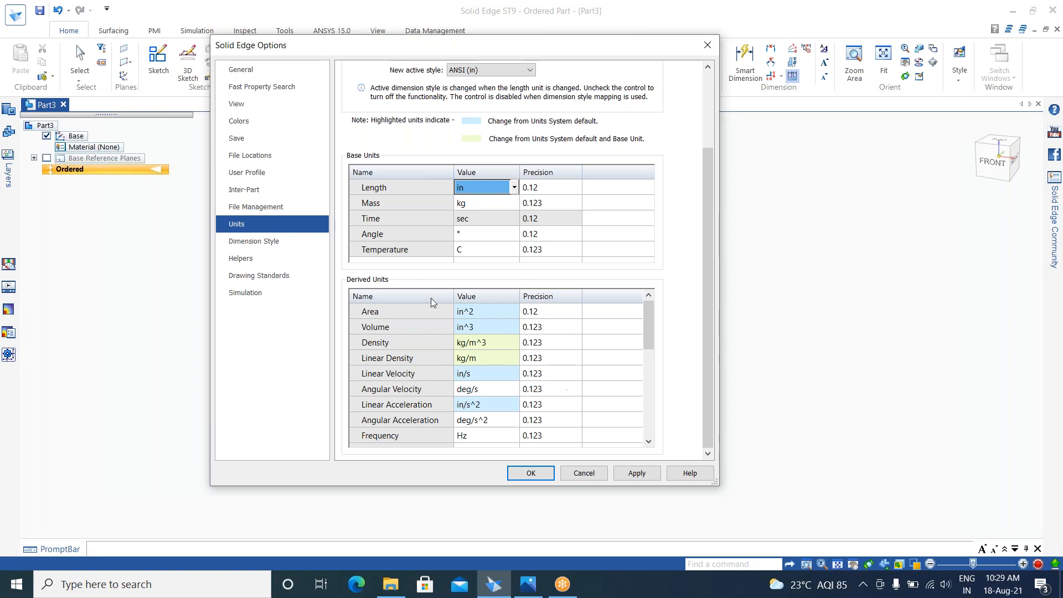
Step: Set the base length unit to mm and check the derived units
{"action": "left_click", "coordinate": [513, 186]}
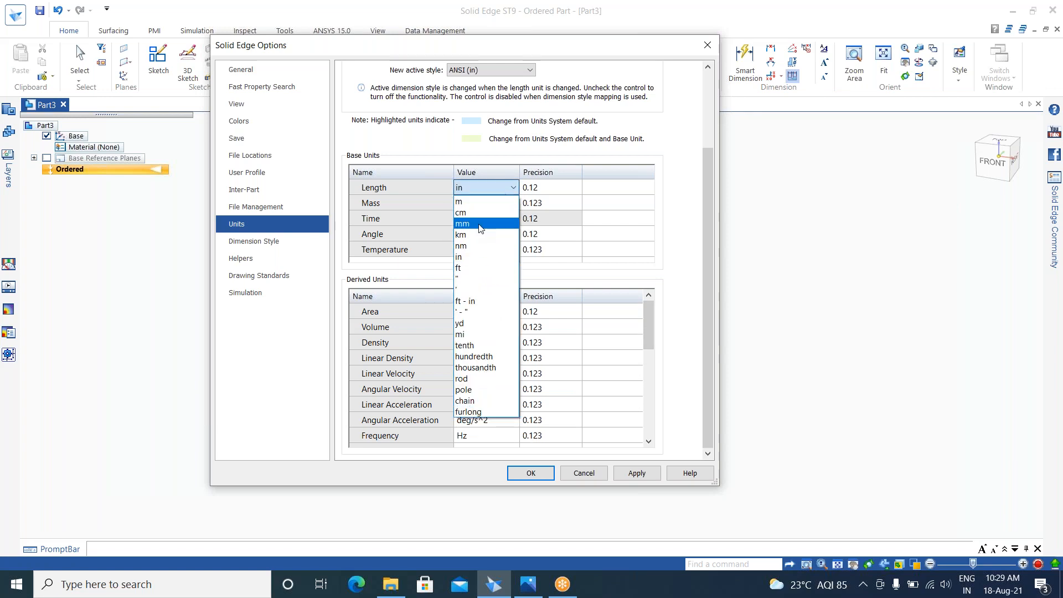
{"action": "left_click", "coordinate": [480, 224]}
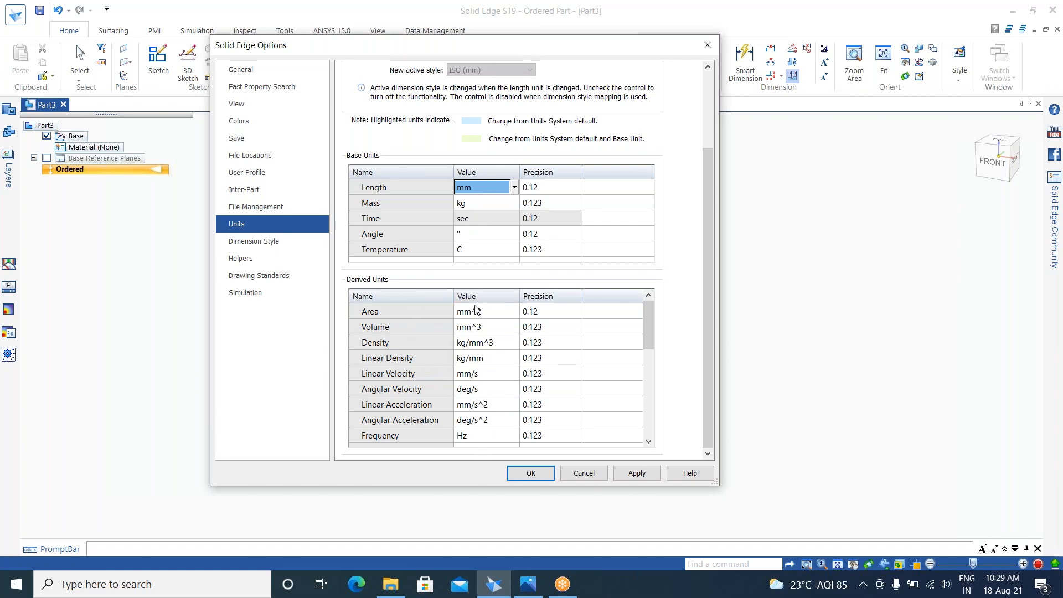
{"action": "left_click", "coordinate": [450, 296]}
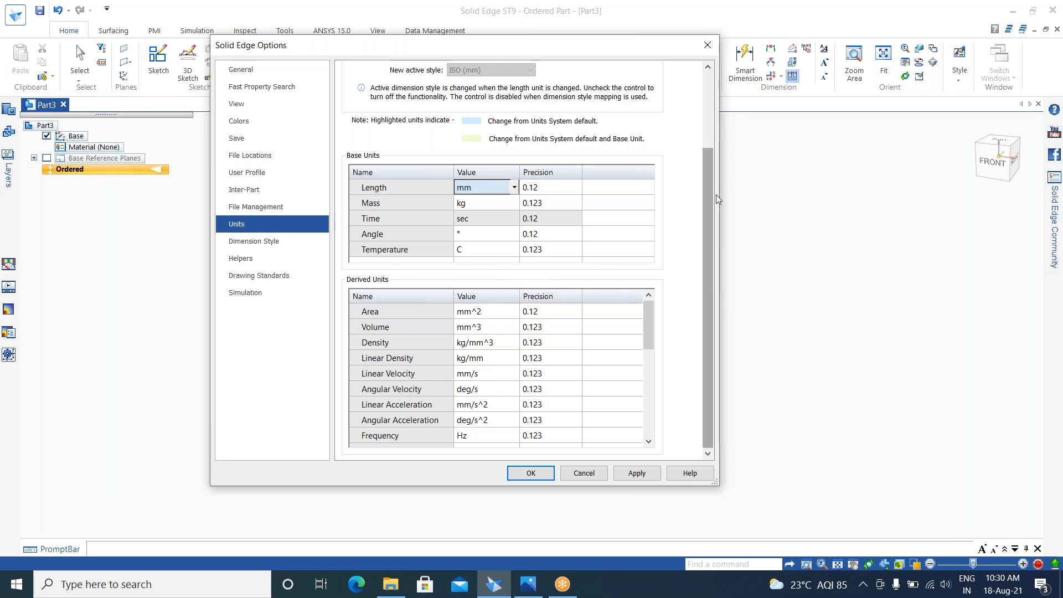
{"action": "scroll", "coordinate": [716, 185], "scroll_direction": "up", "scroll_amount": 1}
{"action": "scroll", "coordinate": [716, 179], "scroll_direction": "up", "scroll_amount": 3}
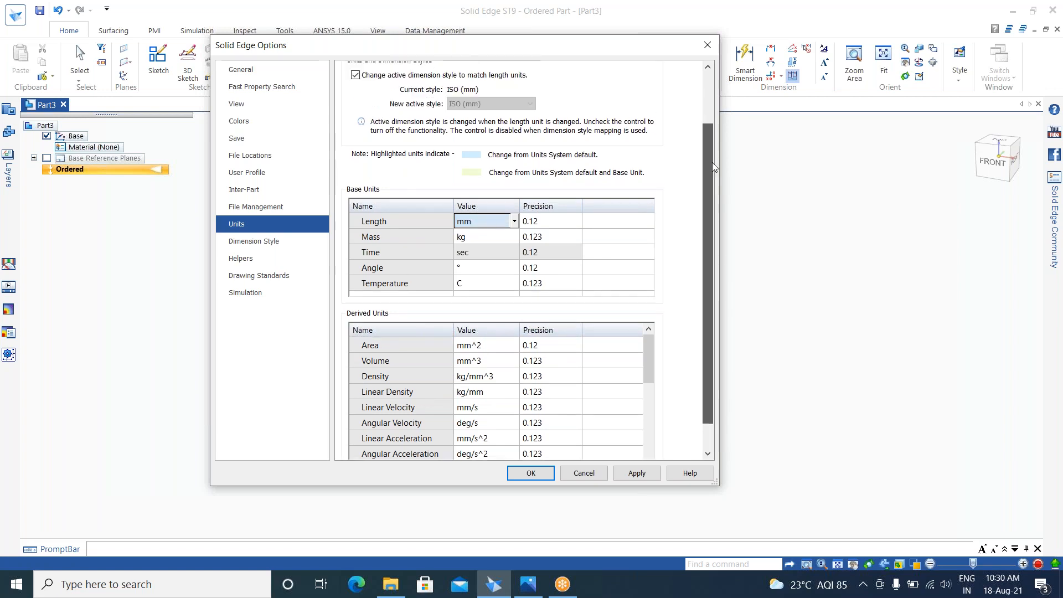
{"action": "scroll", "coordinate": [712, 162], "scroll_direction": "up", "scroll_amount": 5}
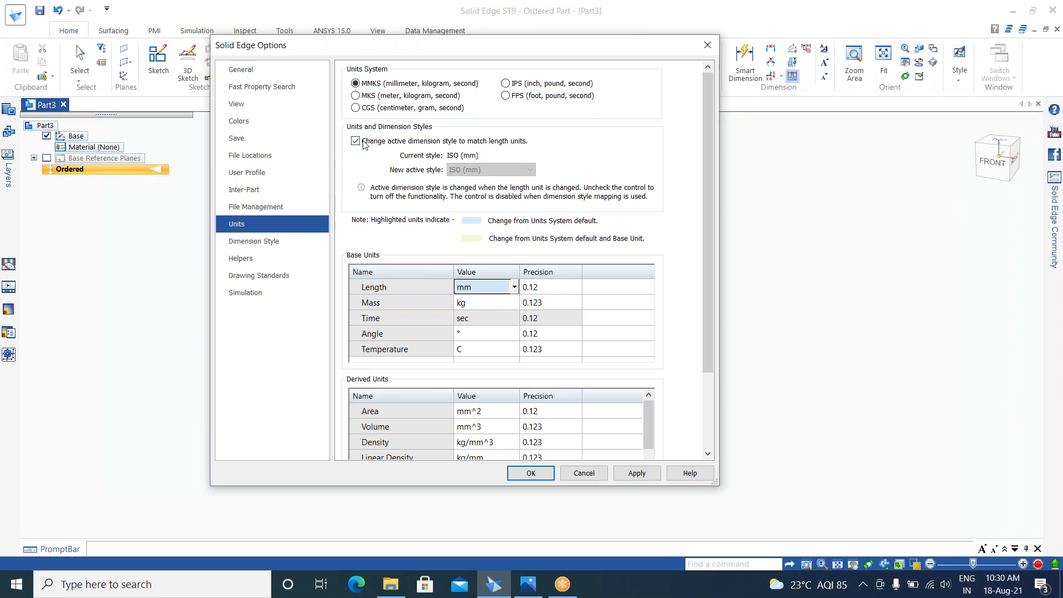
Step: Toggle the option that matches the active dimension style to length units, leaving it enabled, and review the drawing standards
{"action": "left_click", "coordinate": [356, 142]}
{"action": "left_click", "coordinate": [355, 141]}
{"action": "left_click", "coordinate": [355, 142]}
{"action": "left_click", "coordinate": [275, 274]}
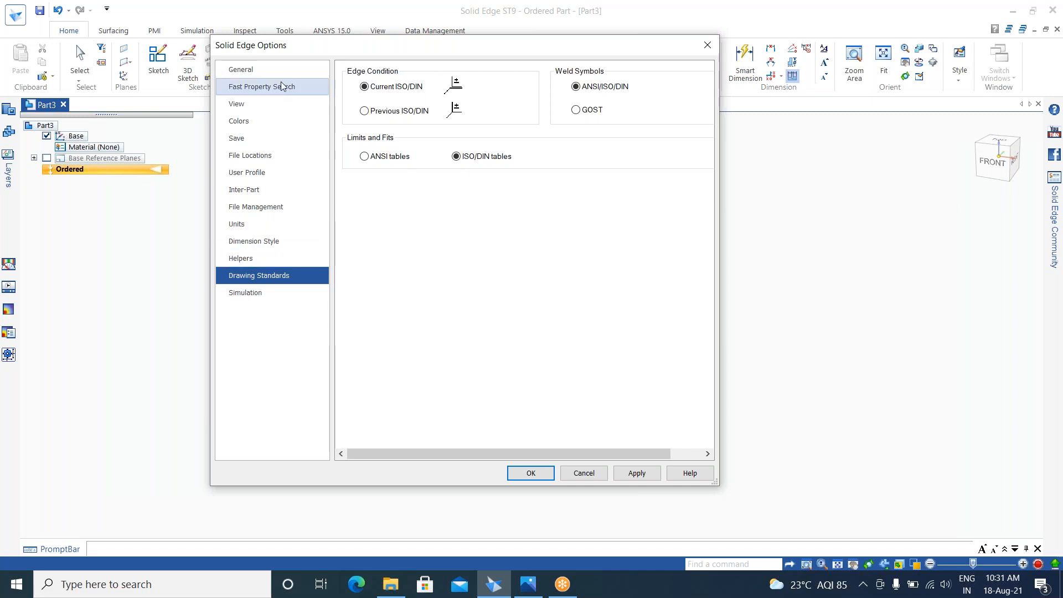
Step: Recheck the MMKS units settings and accept the options
{"action": "left_click", "coordinate": [240, 224]}
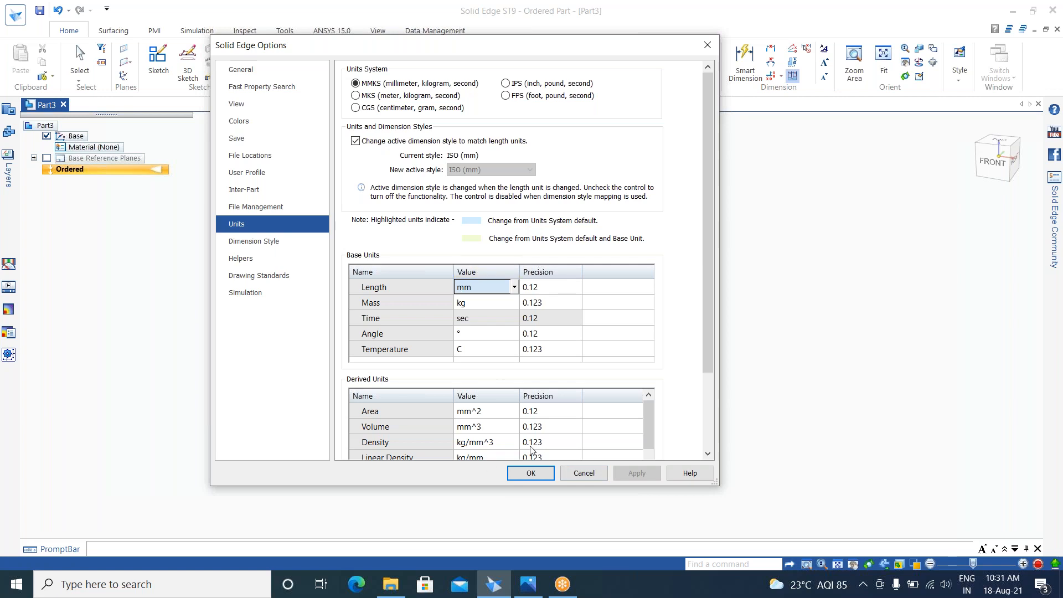
{"action": "left_click", "coordinate": [530, 473]}
{"action": "left_click", "coordinate": [529, 470]}
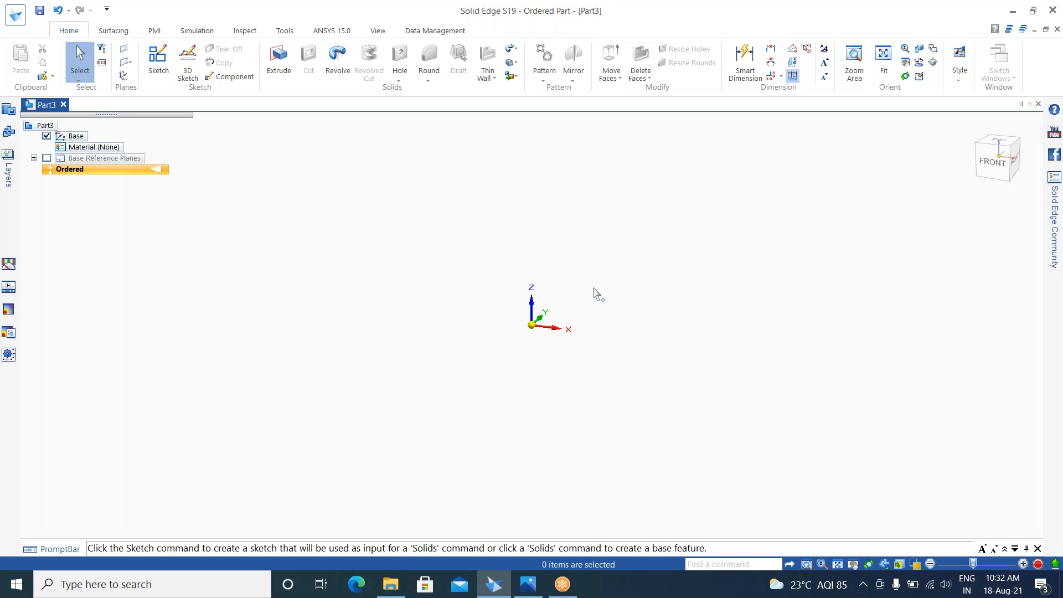
Step: Rotate and pan the view around the base coordinate system, and fit it back into view
{"action": "middle_click_drag", "start_coordinate": [774, 316], "coordinate": [498, 255]}
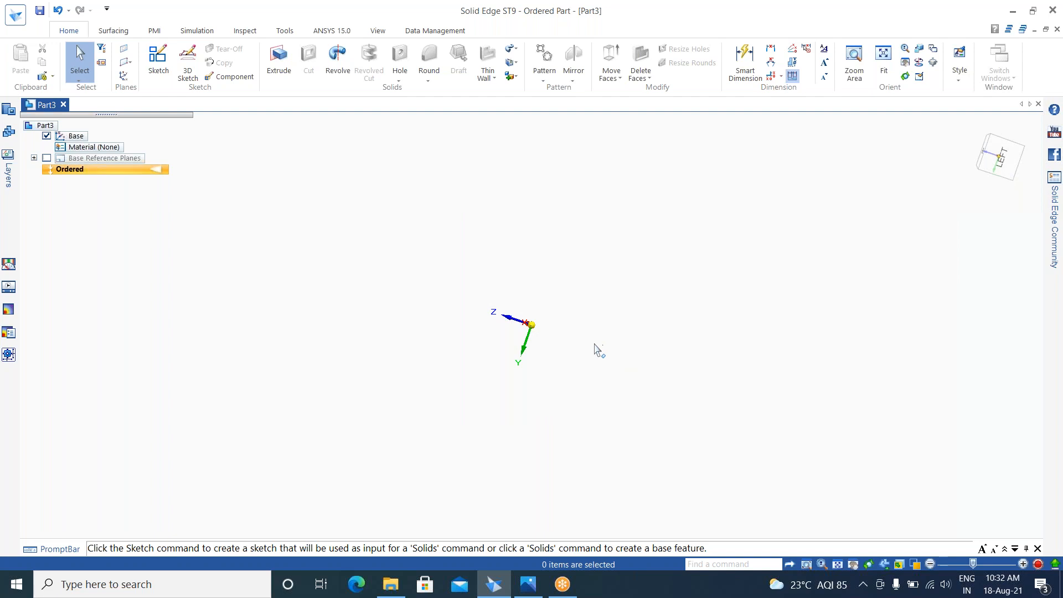
{"action": "middle_click_drag", "start_coordinate": [372, 256], "coordinate": [909, 240]}
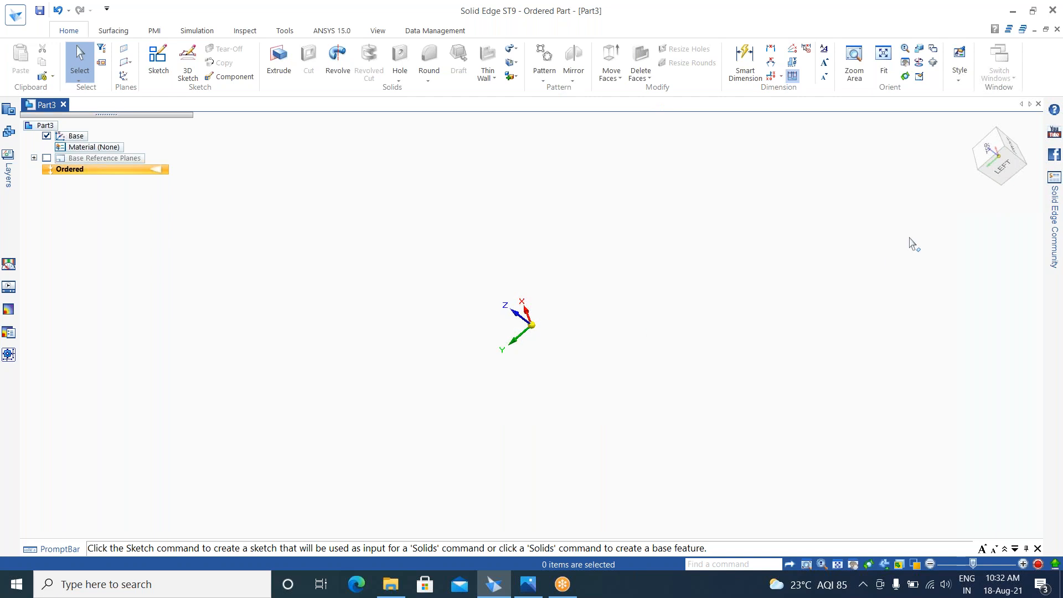
{"action": "left_click_drag", "start_coordinate": [927, 210], "coordinate": [542, 499]}
{"action": "left_click", "coordinate": [853, 565]}
{"action": "left_click_drag", "start_coordinate": [949, 263], "coordinate": [587, 372]}
{"action": "left_click_drag", "start_coordinate": [996, 252], "coordinate": [626, 446]}
{"action": "left_click_drag", "start_coordinate": [952, 258], "coordinate": [620, 448]}
{"action": "left_click_drag", "start_coordinate": [919, 258], "coordinate": [568, 475]}
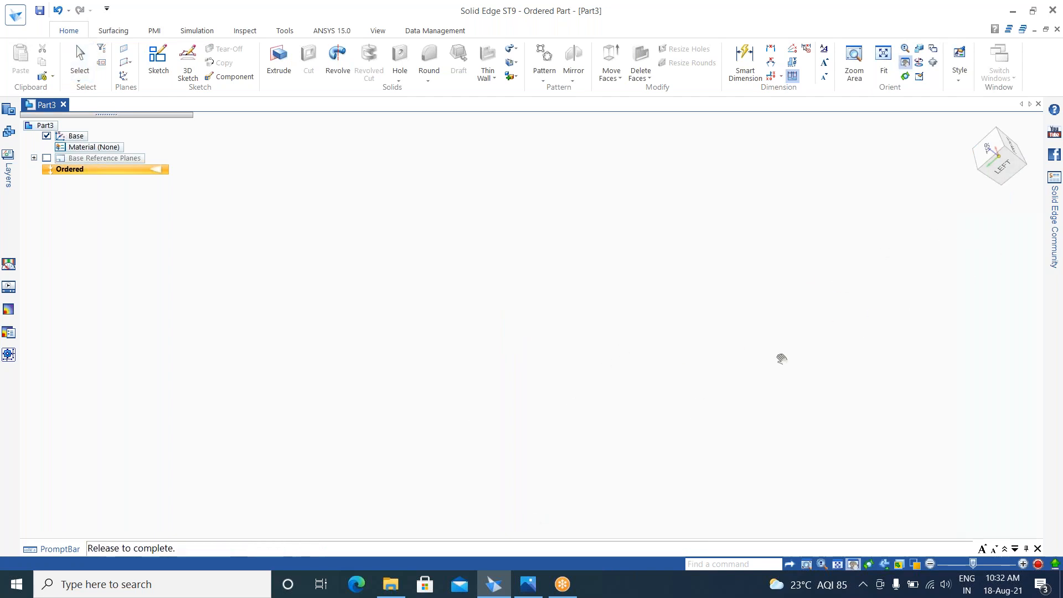
{"action": "left_click_drag", "start_coordinate": [907, 351], "coordinate": [550, 408]}
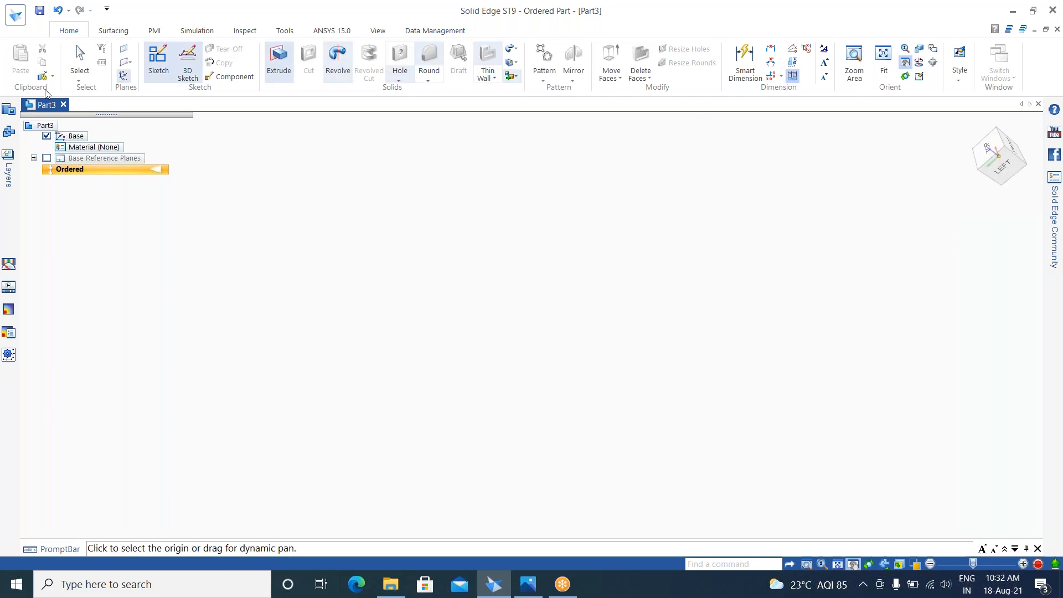
{"action": "left_click_drag", "start_coordinate": [383, 361], "coordinate": [446, 331]}
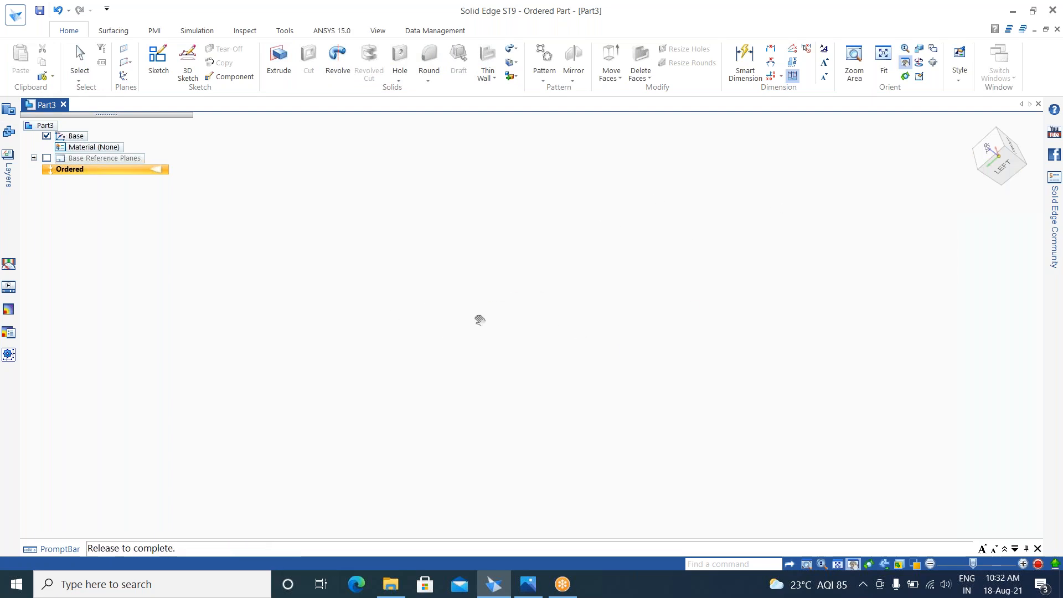
{"action": "left_click_drag", "start_coordinate": [391, 384], "coordinate": [355, 328]}
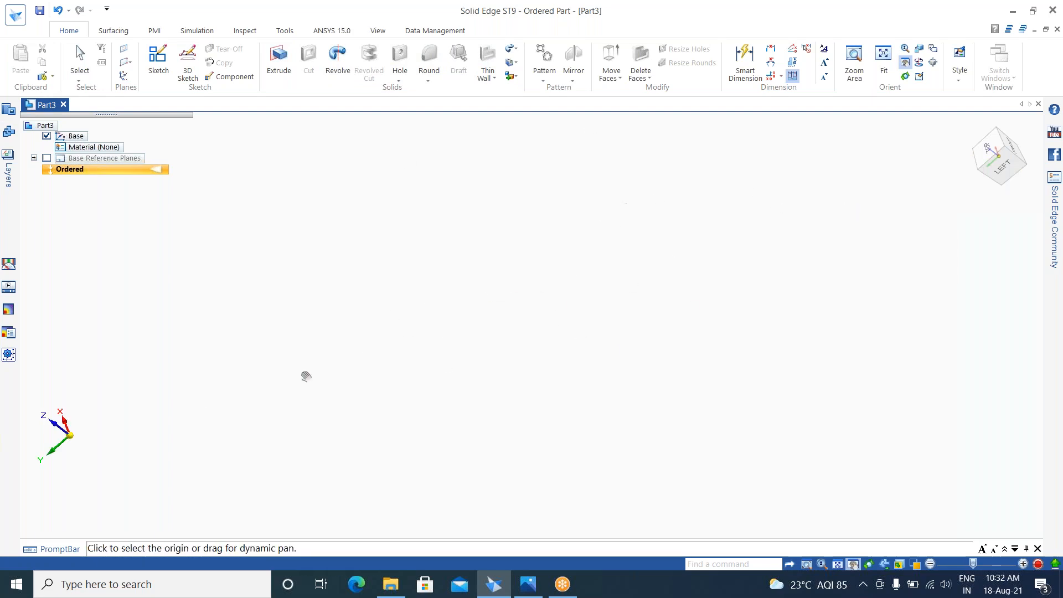
{"action": "left_click_drag", "start_coordinate": [88, 375], "coordinate": [894, 169]}
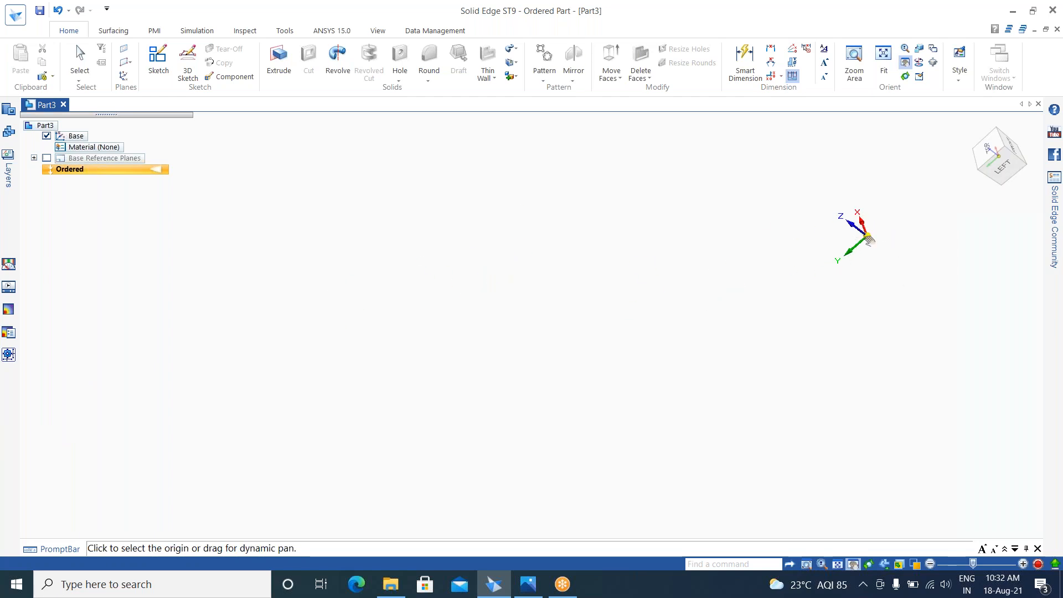
{"action": "left_click_drag", "start_coordinate": [930, 203], "coordinate": [673, 201]}
{"action": "left_click_drag", "start_coordinate": [553, 273], "coordinate": [550, 222]}
{"action": "left_click_drag", "start_coordinate": [707, 280], "coordinate": [606, 255]}
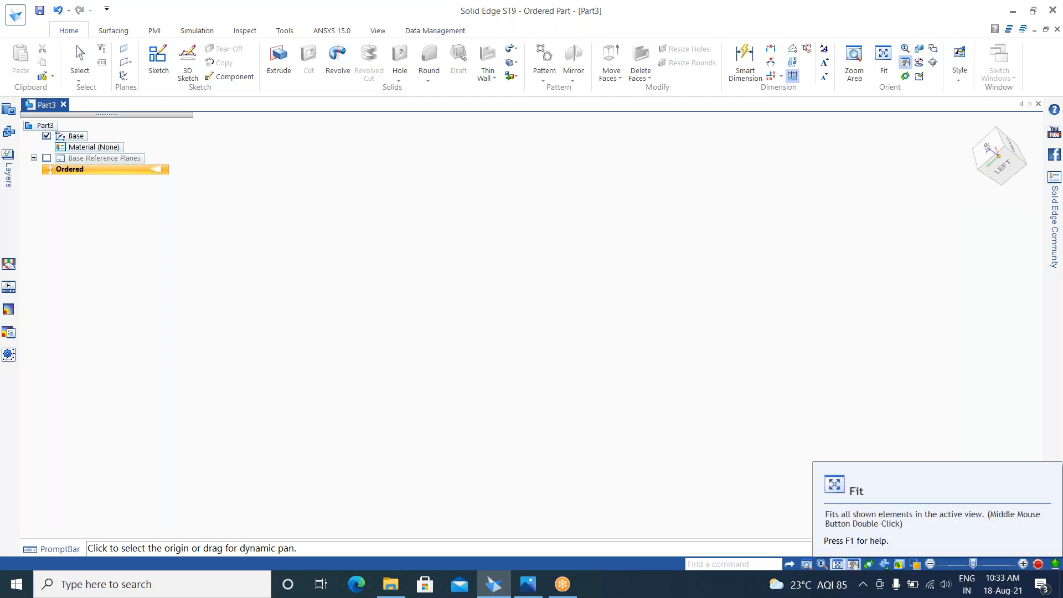
{"action": "left_click", "coordinate": [837, 564]}
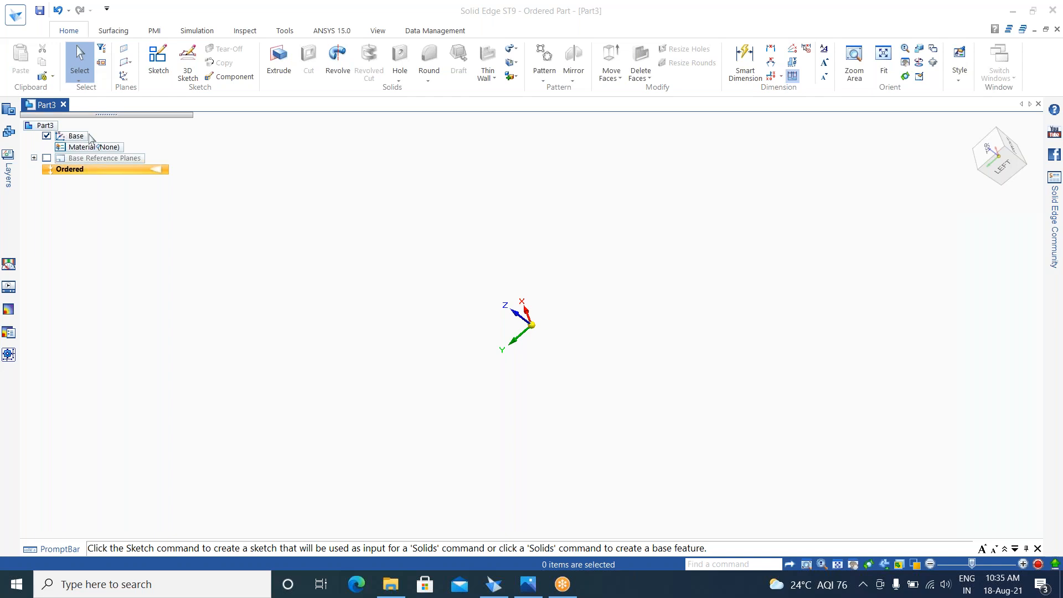
Step: Start a new sketch and show the base reference planes
{"action": "left_click", "coordinate": [157, 55]}
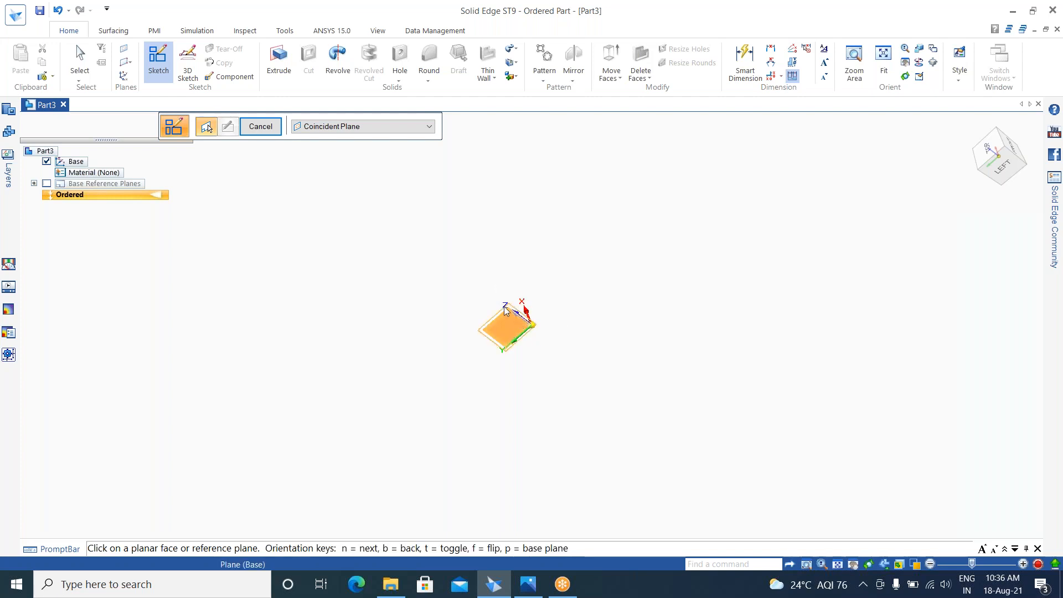
{"action": "left_click", "coordinate": [47, 184]}
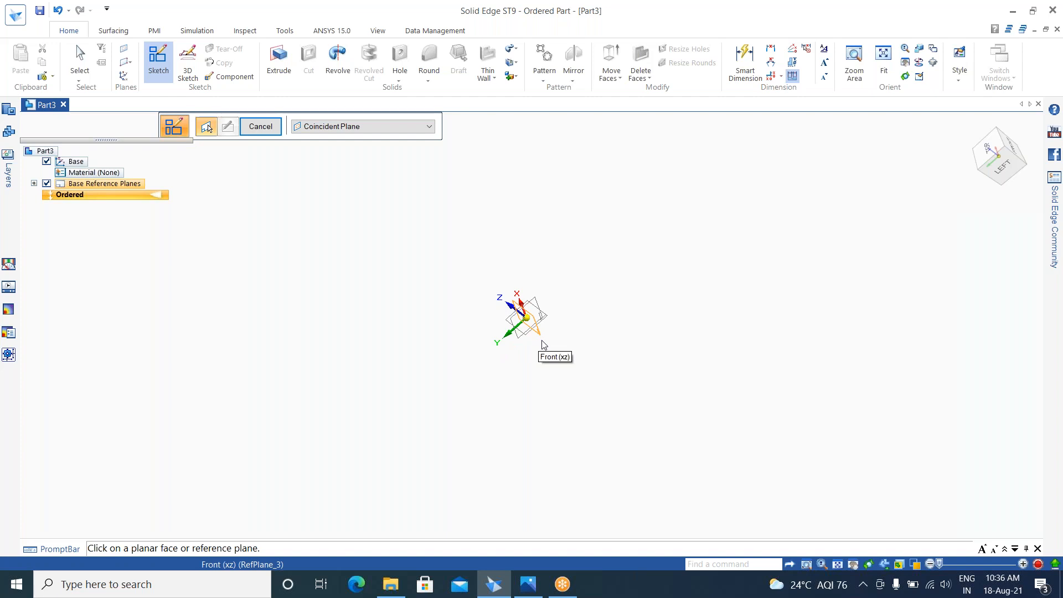
{"action": "scroll", "coordinate": [543, 345], "scroll_direction": "up", "scroll_amount": 5}
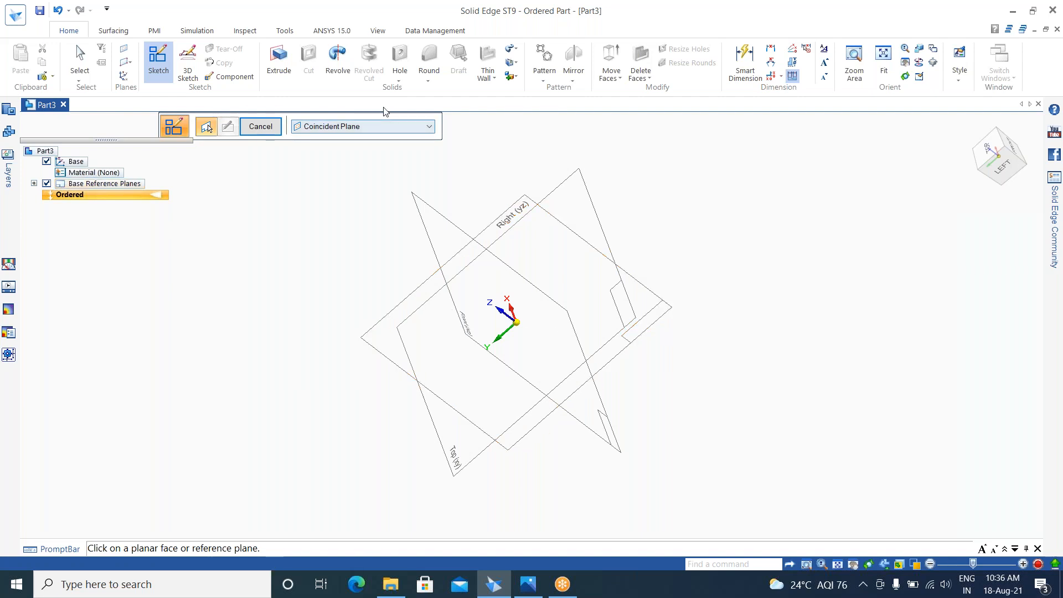
Step: Place the sketch on a plane parallel to the Top (xy) plane, 200 mm away on the negative Z side
{"action": "left_click", "coordinate": [366, 127]}
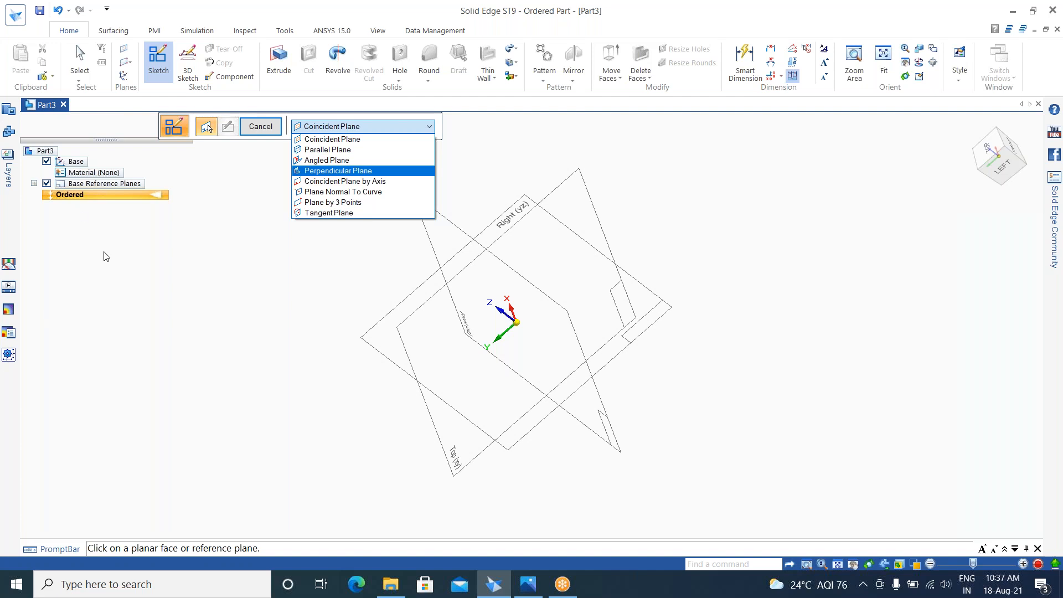
{"action": "left_click", "coordinate": [329, 150]}
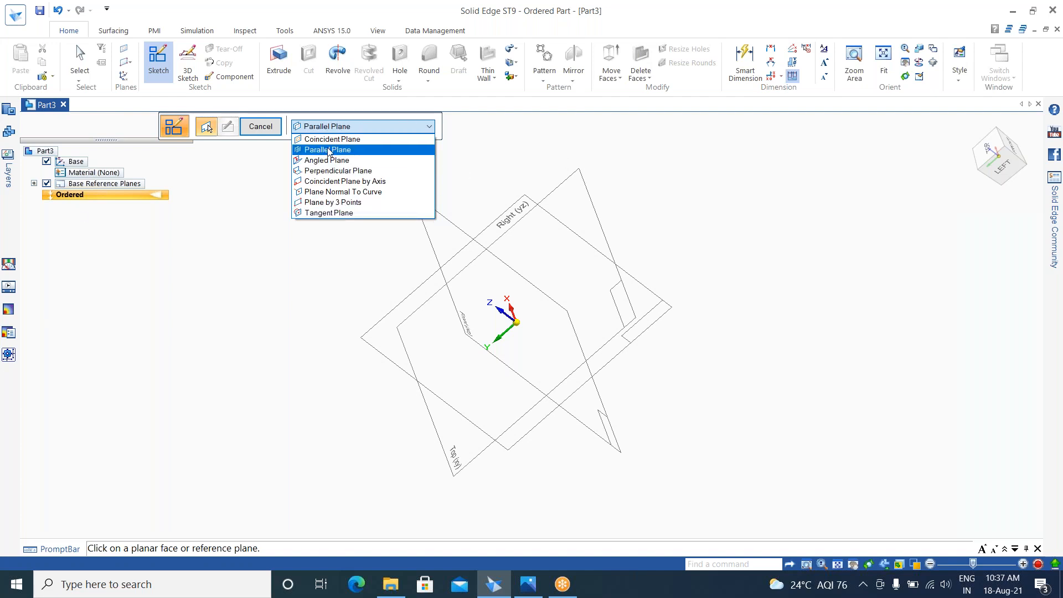
{"action": "left_click", "coordinate": [562, 214]}
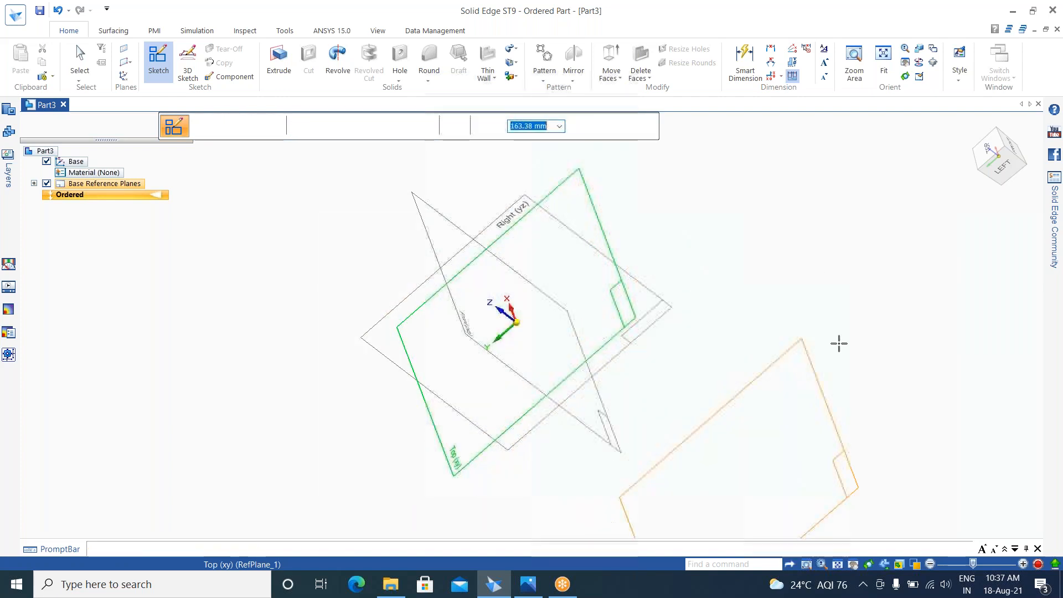
{"action": "middle_click_drag", "start_coordinate": [839, 344], "coordinate": [925, 337]}
{"action": "scroll", "coordinate": [926, 337], "scroll_direction": "down", "scroll_amount": 1}
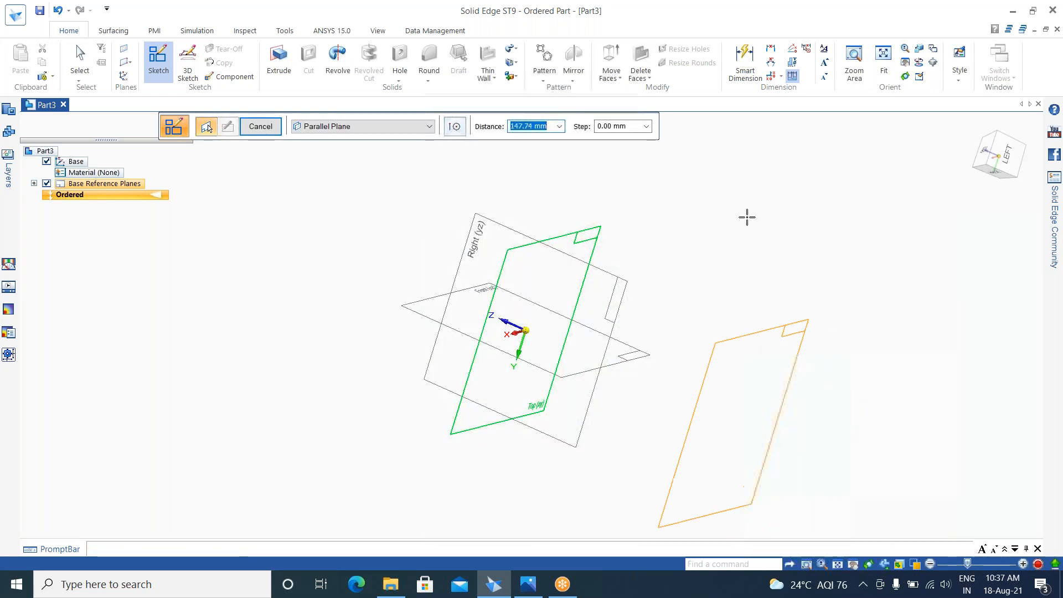
{"action": "type", "text": "200"}
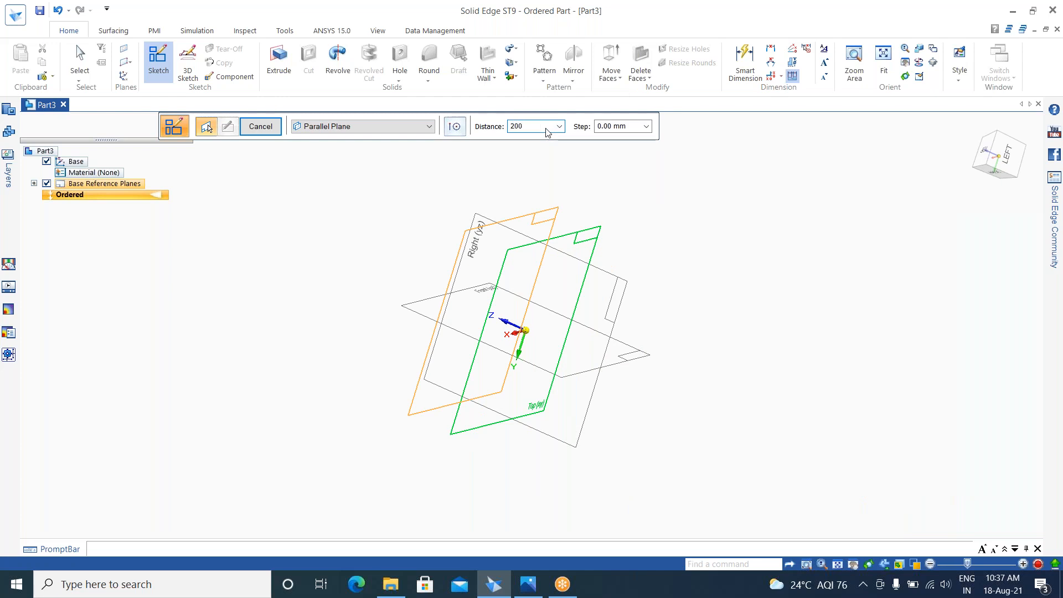
{"action": "key", "text": "Tab"}
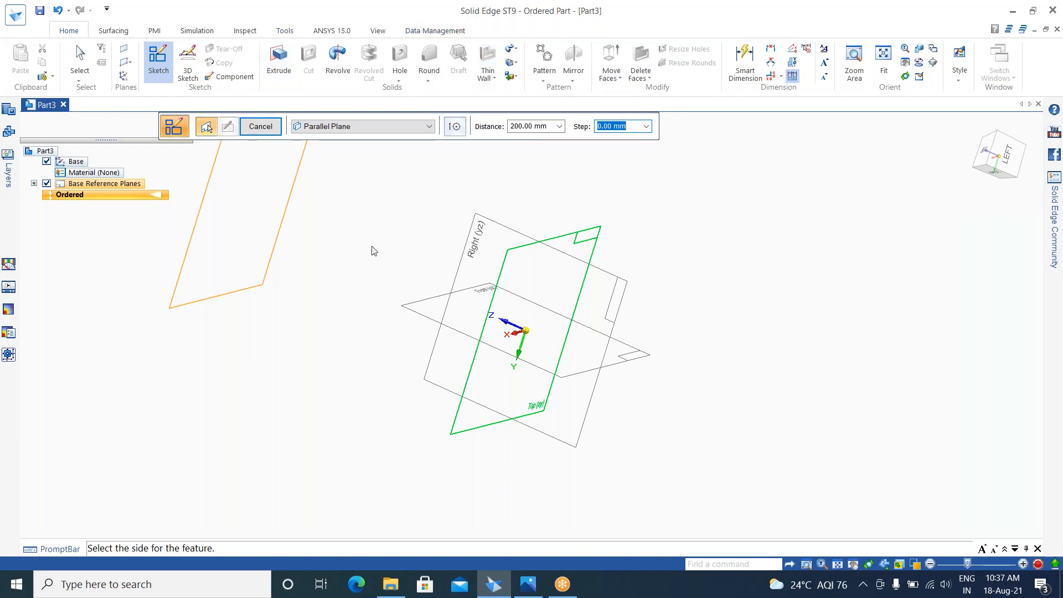
{"action": "left_click", "coordinate": [968, 379]}
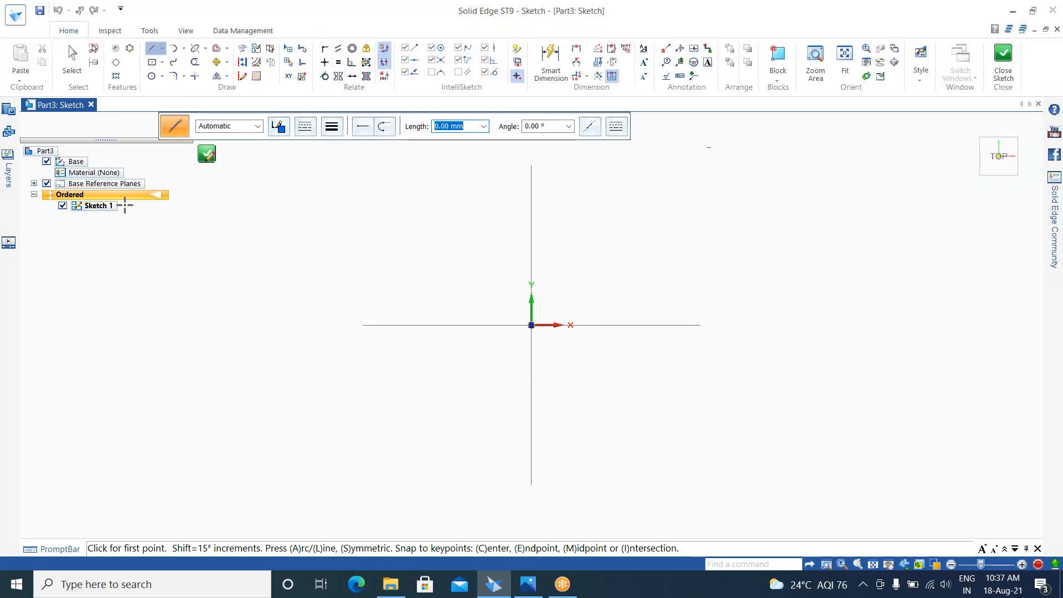
Step: Sketch a circle beyond the origin on the negative X and Y side, and finish the sketch
{"action": "left_click", "coordinate": [151, 76]}
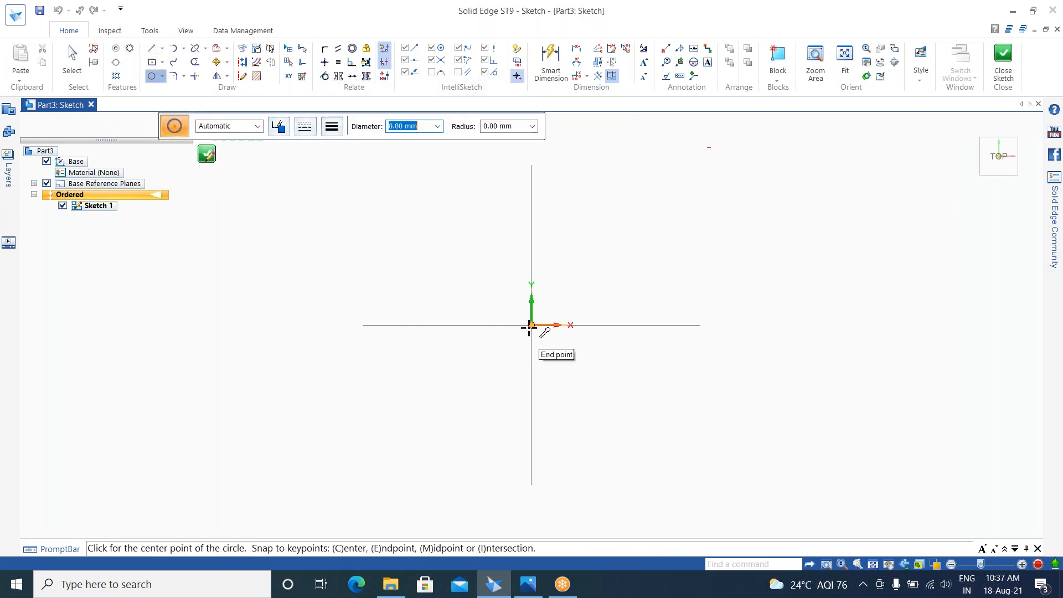
{"action": "left_click", "coordinate": [454, 352]}
{"action": "left_click", "coordinate": [409, 381]}
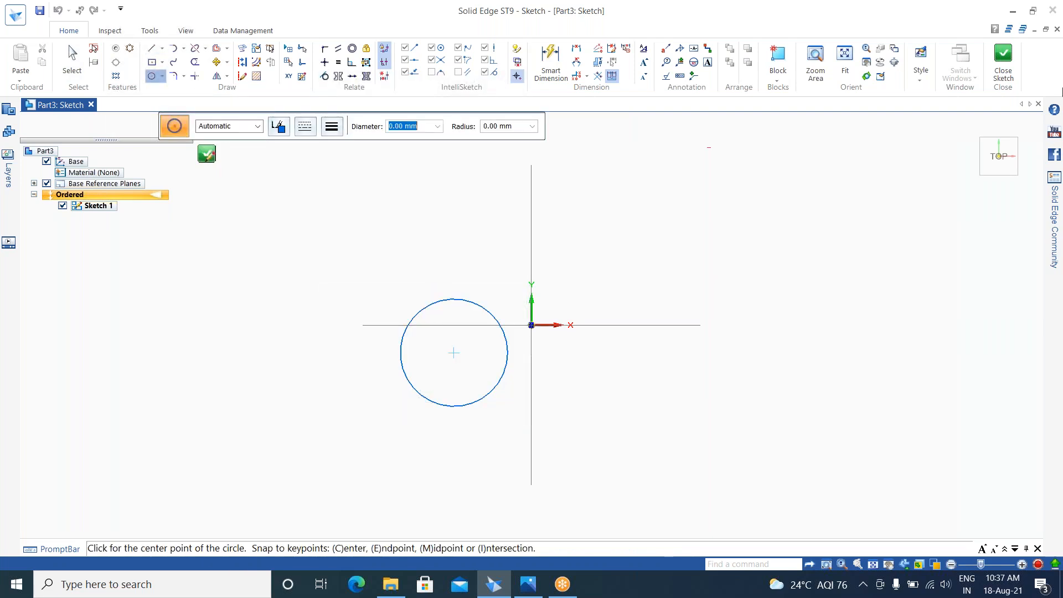
{"action": "left_click", "coordinate": [207, 152]}
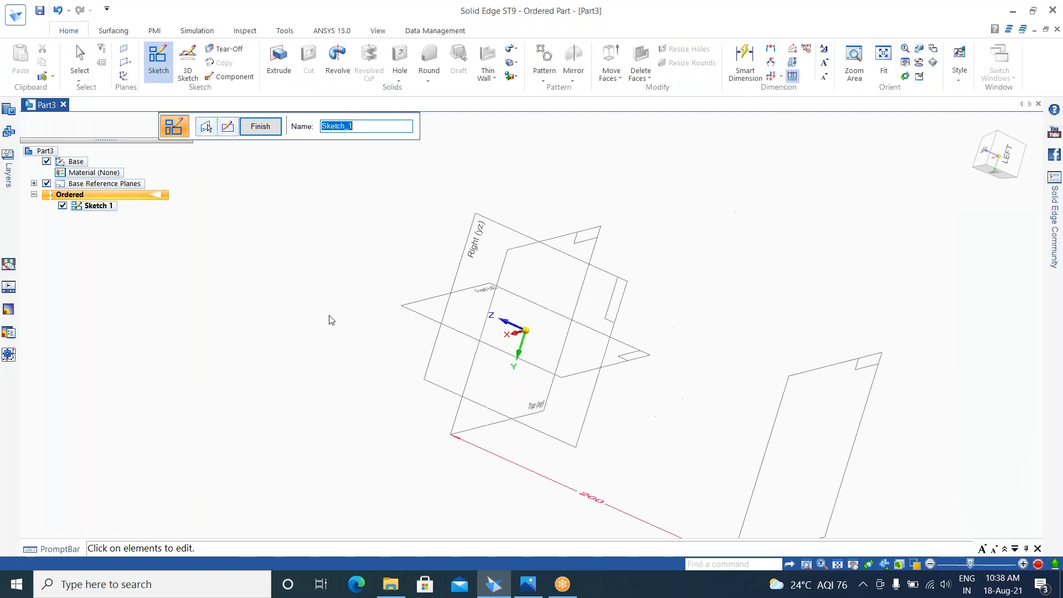
{"action": "left_click", "coordinate": [260, 126]}
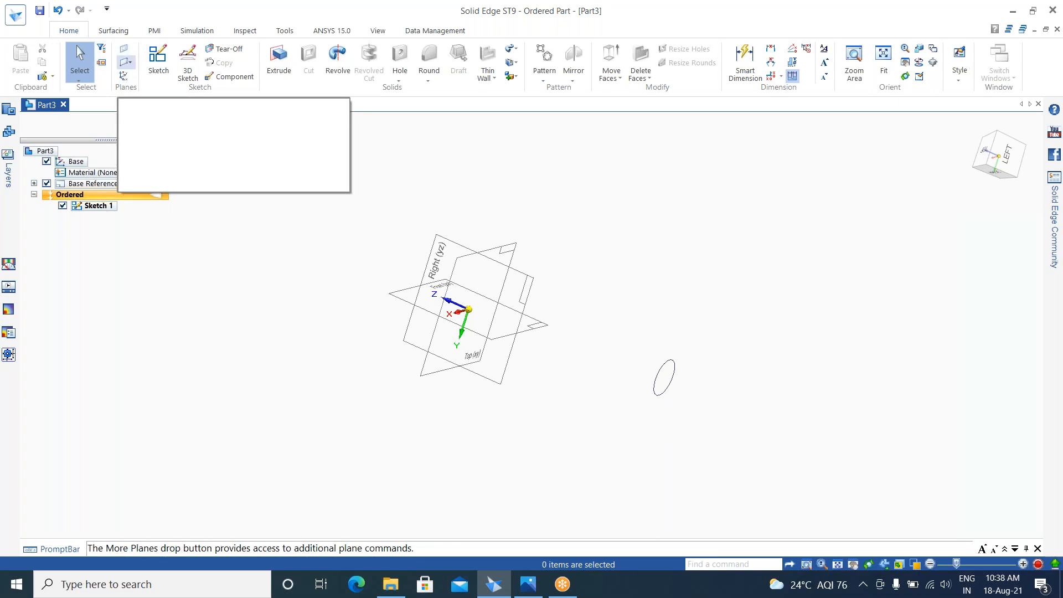
Step: Create a reference plane parallel to the Right (yz) plane, 200 mm away on the positive X side
{"action": "left_click", "coordinate": [131, 65]}
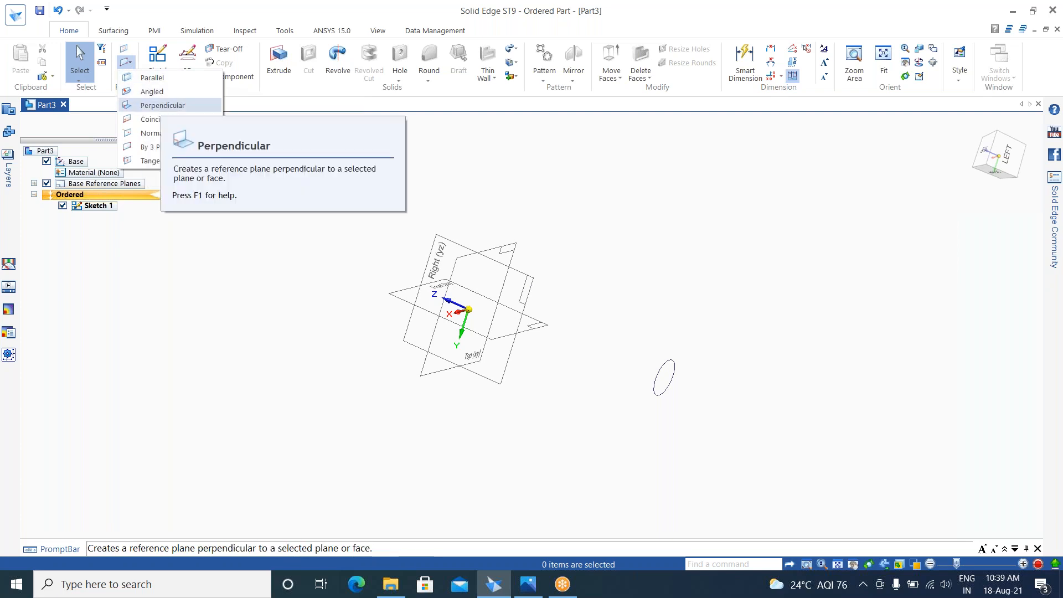
{"action": "left_click", "coordinate": [153, 78]}
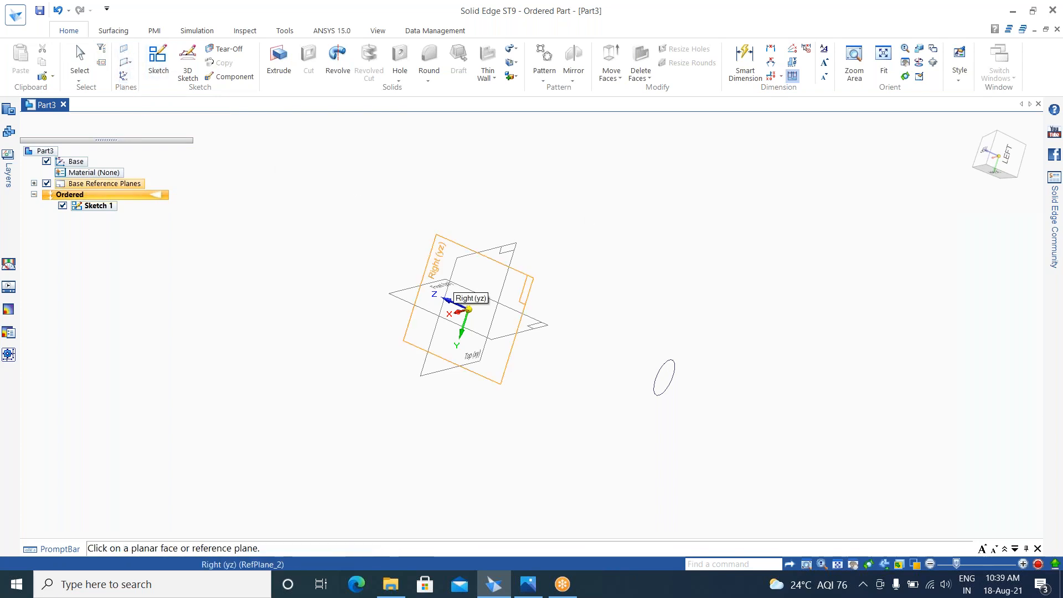
{"action": "left_click", "coordinate": [520, 293]}
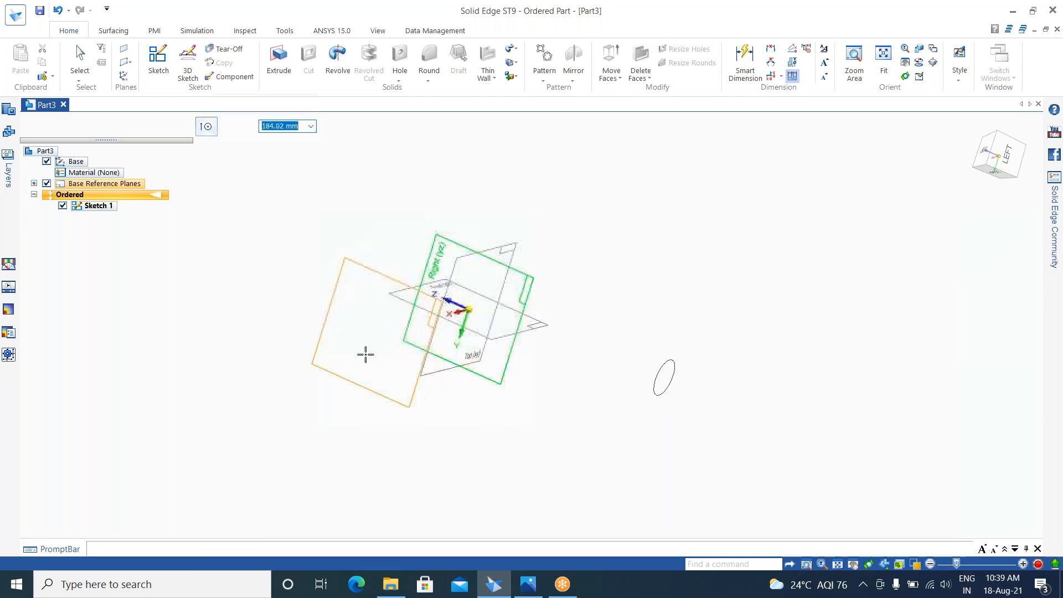
{"action": "type", "text": "200"}
{"action": "key", "text": "Return"}
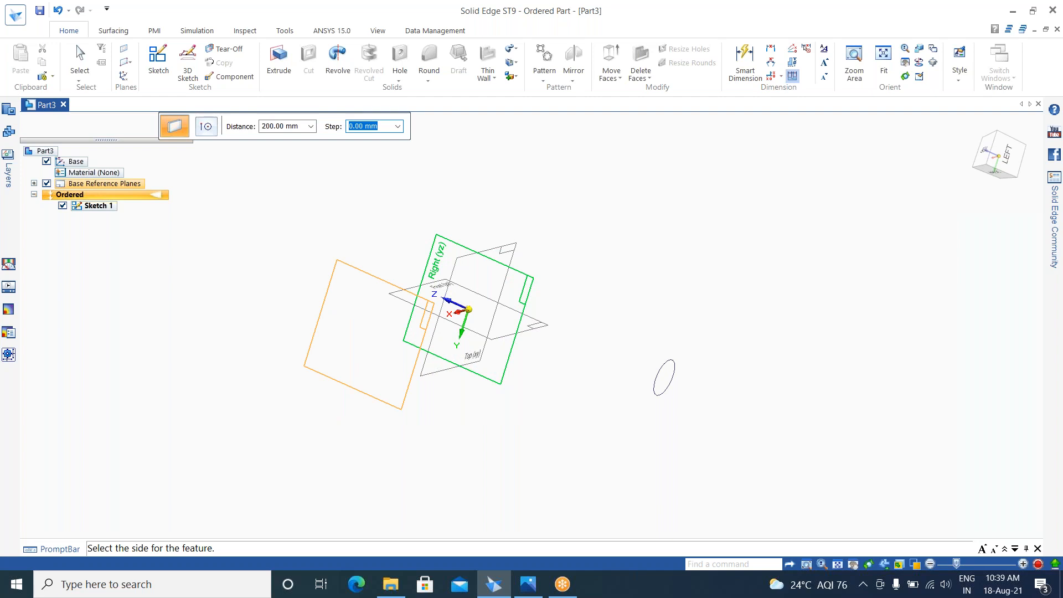
{"action": "left_click", "coordinate": [402, 361]}
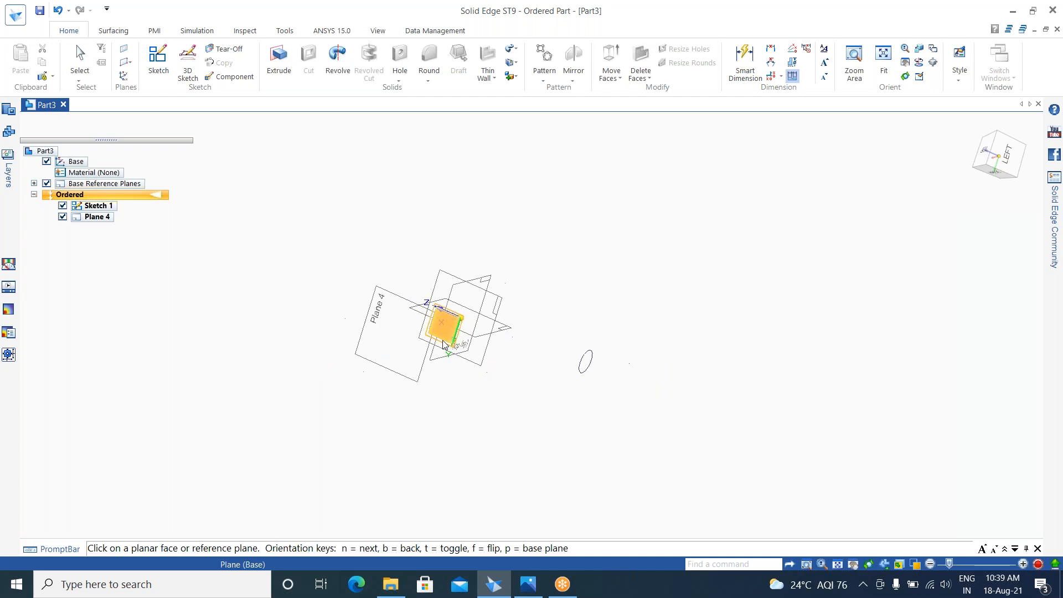
{"action": "scroll", "coordinate": [430, 372], "scroll_direction": "up", "scroll_amount": 2}
{"action": "scroll", "coordinate": [565, 241], "scroll_direction": "up", "scroll_amount": 1}
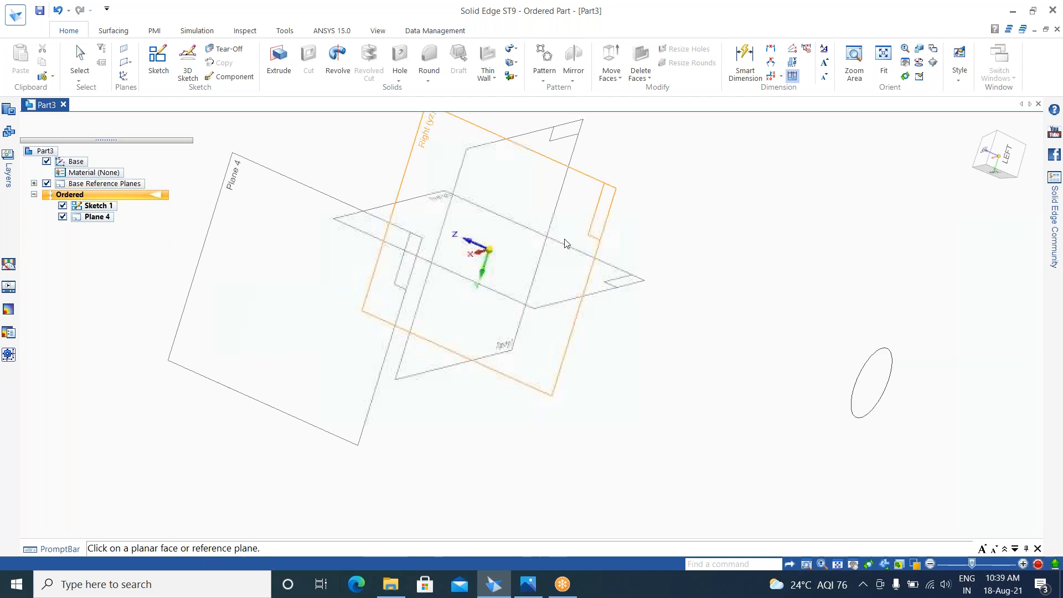
{"action": "scroll", "coordinate": [565, 244], "scroll_direction": "up", "scroll_amount": 1}
{"action": "scroll", "coordinate": [498, 258], "scroll_direction": "down", "scroll_amount": 1}
{"action": "scroll", "coordinate": [488, 273], "scroll_direction": "down", "scroll_amount": 1}
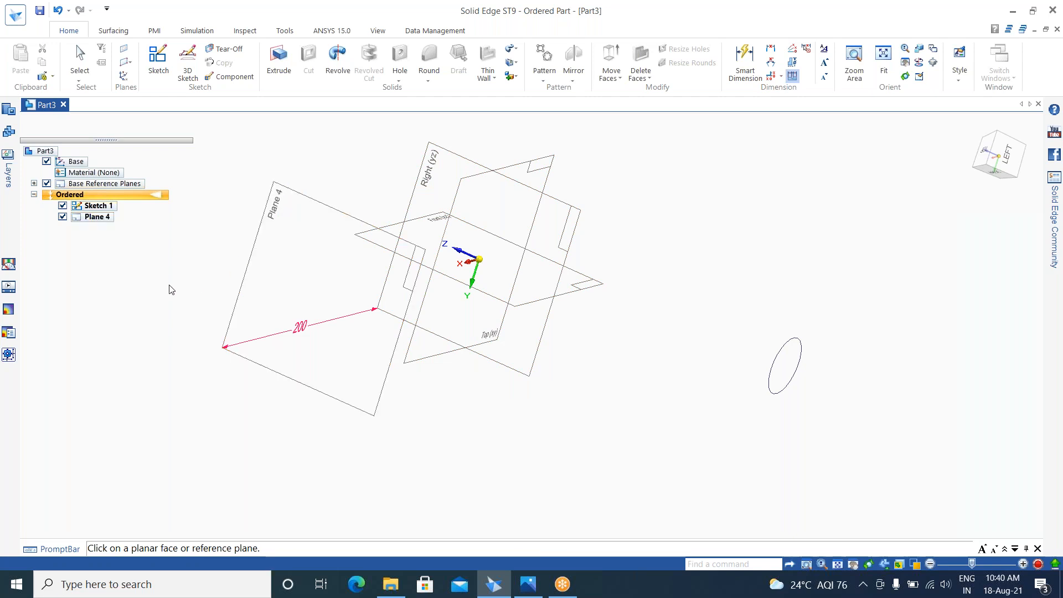
{"action": "left_click", "coordinate": [101, 219]}
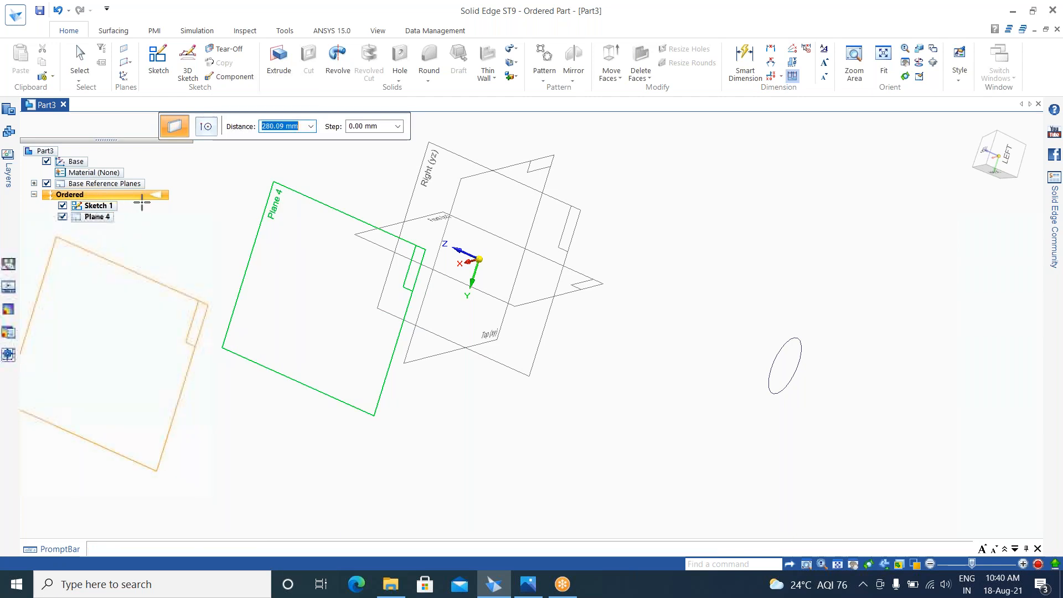
{"action": "key", "text": "Escape"}
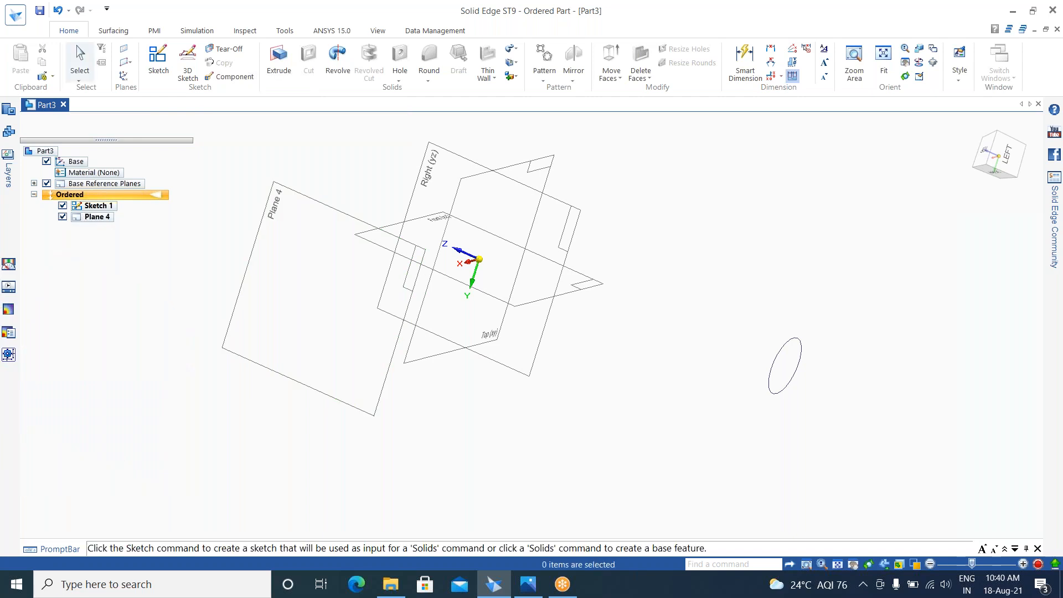
Step: Rename the new parallel reference plane as abc and inspect its label in the model
{"action": "left_click", "coordinate": [94, 216]}
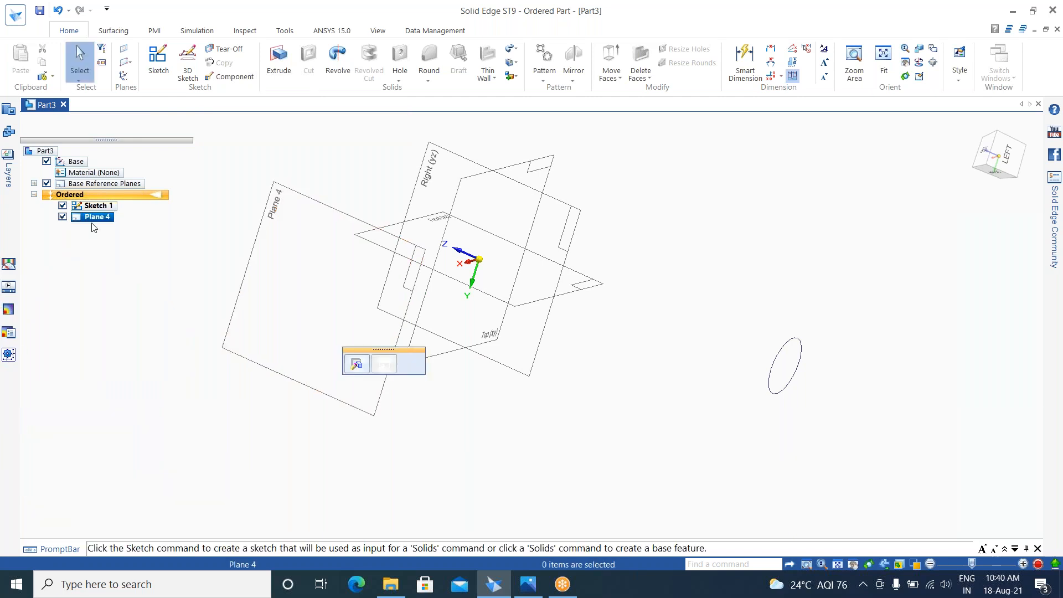
{"action": "right_click", "coordinate": [95, 220]}
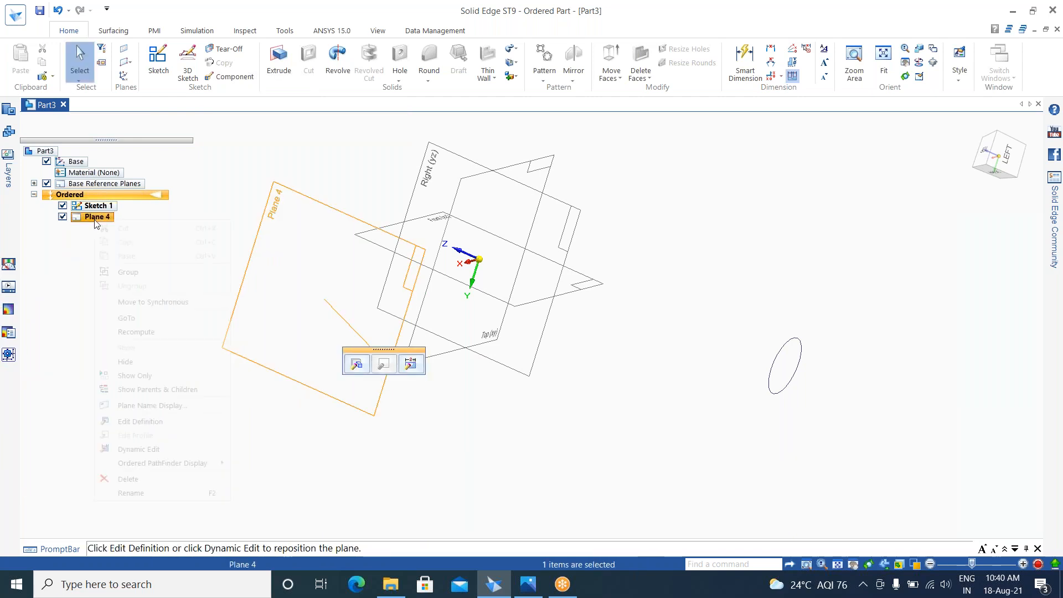
{"action": "left_click", "coordinate": [153, 493]}
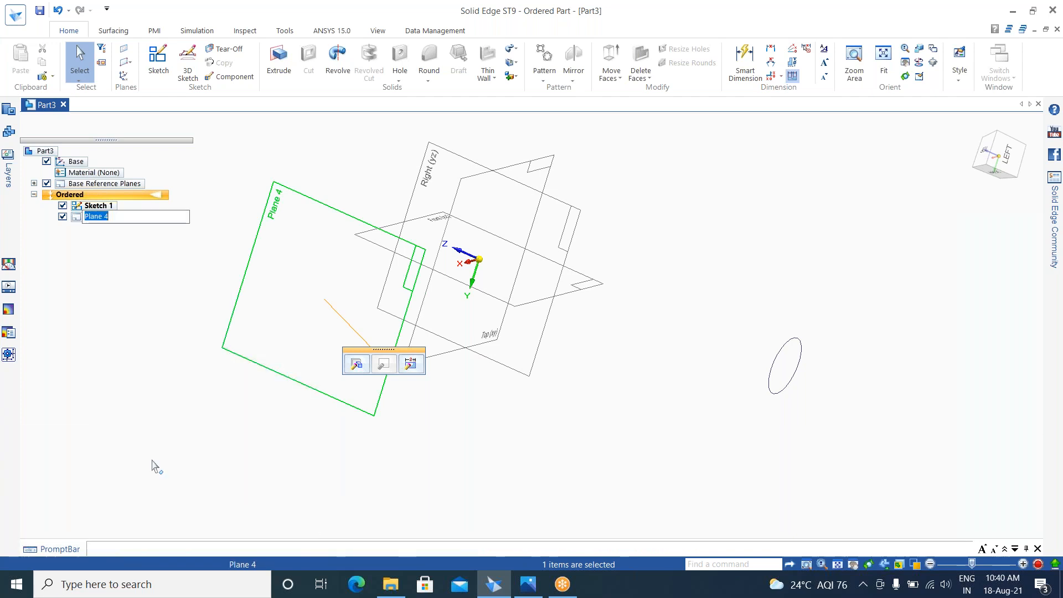
{"action": "key", "text": "BackSpace"}
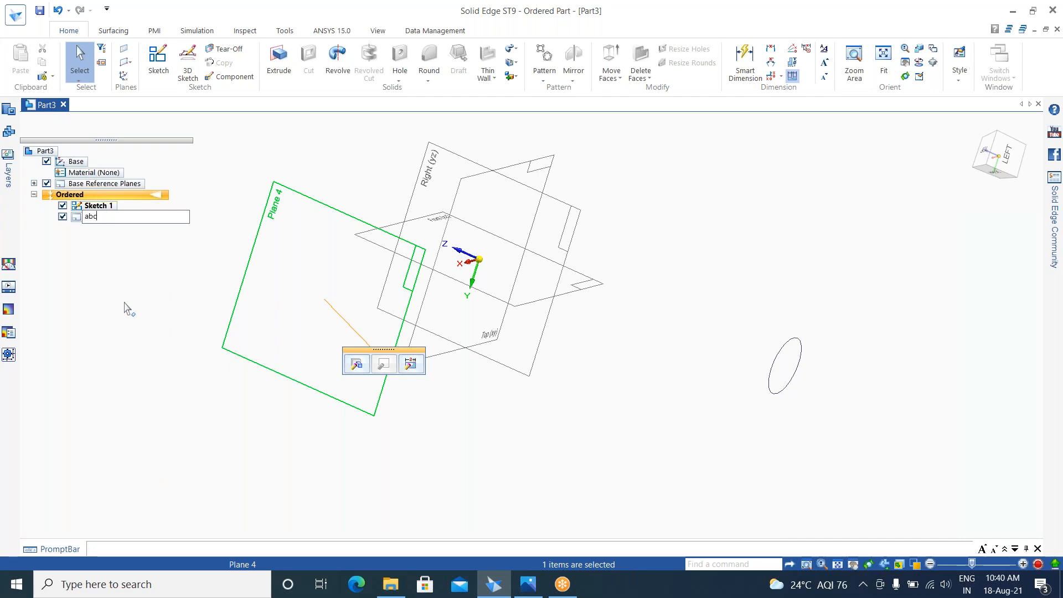
{"action": "left_click", "coordinate": [134, 273]}
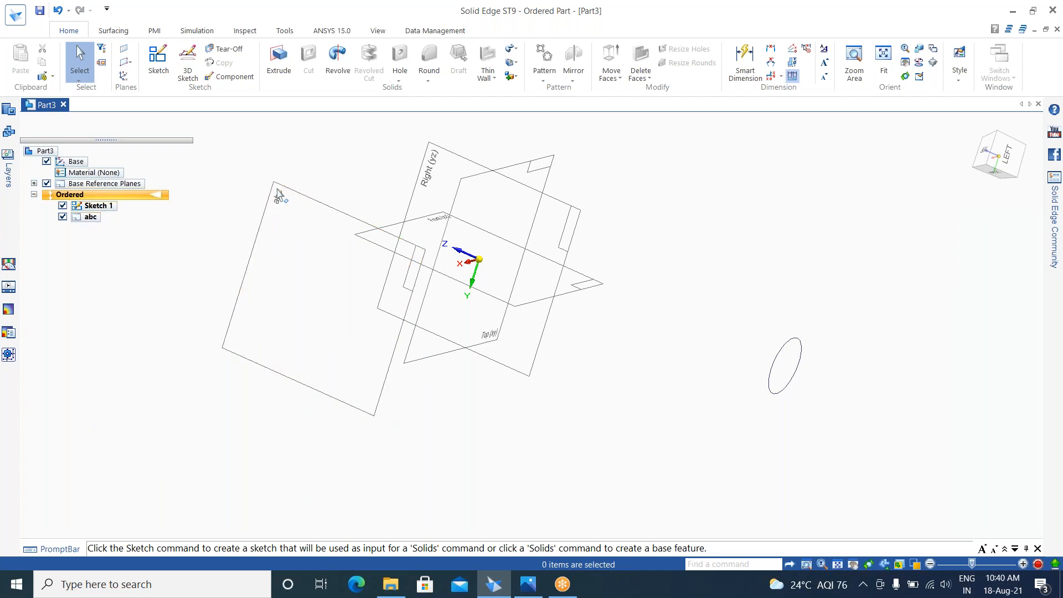
{"action": "scroll", "coordinate": [281, 200], "scroll_direction": "up", "scroll_amount": 3}
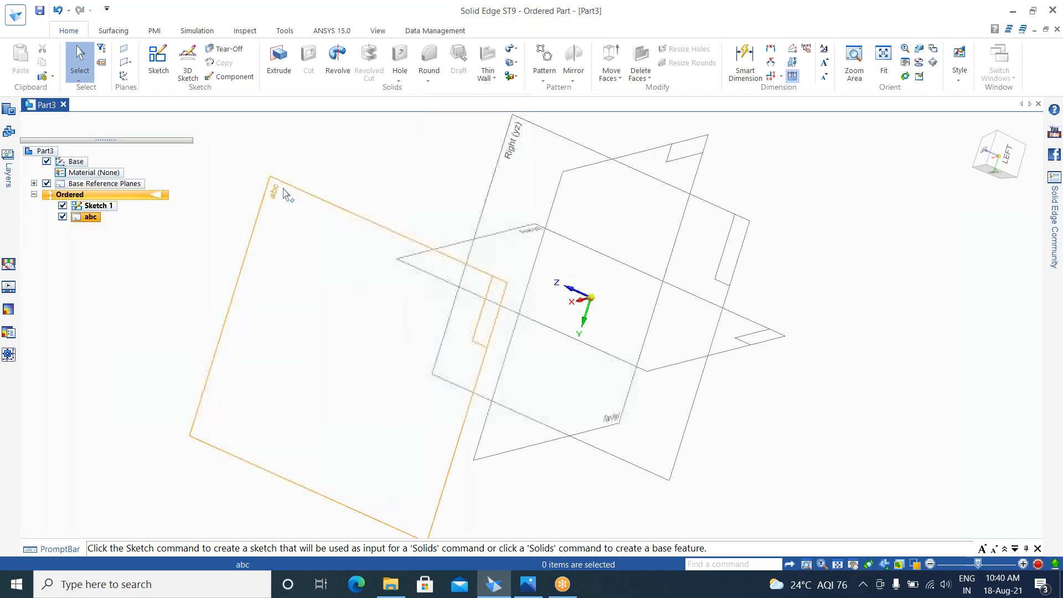
{"action": "scroll", "coordinate": [286, 194], "scroll_direction": "up", "scroll_amount": 2}
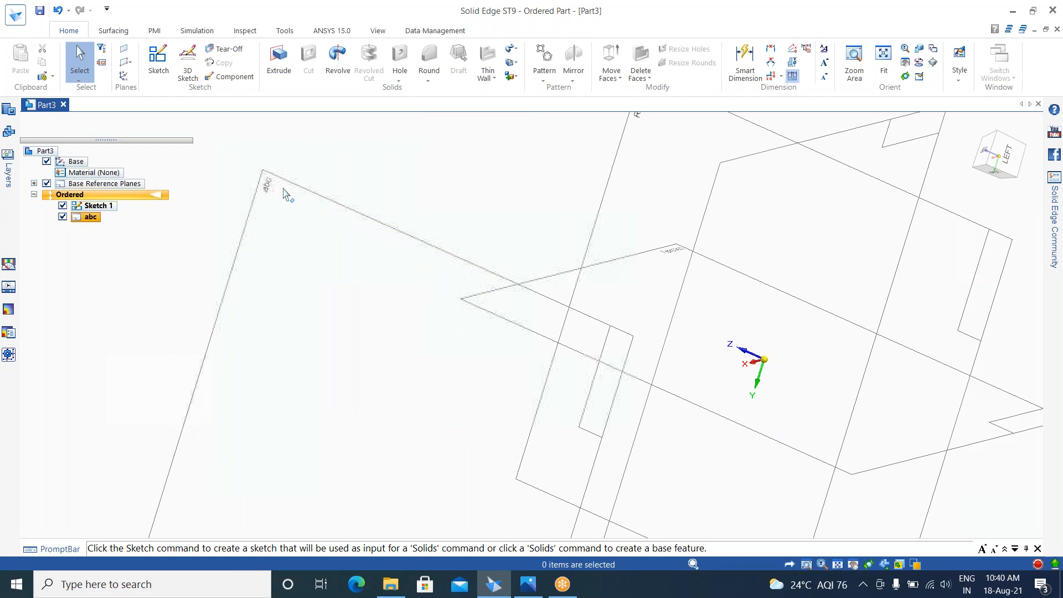
{"action": "scroll", "coordinate": [286, 195], "scroll_direction": "down", "scroll_amount": 5}
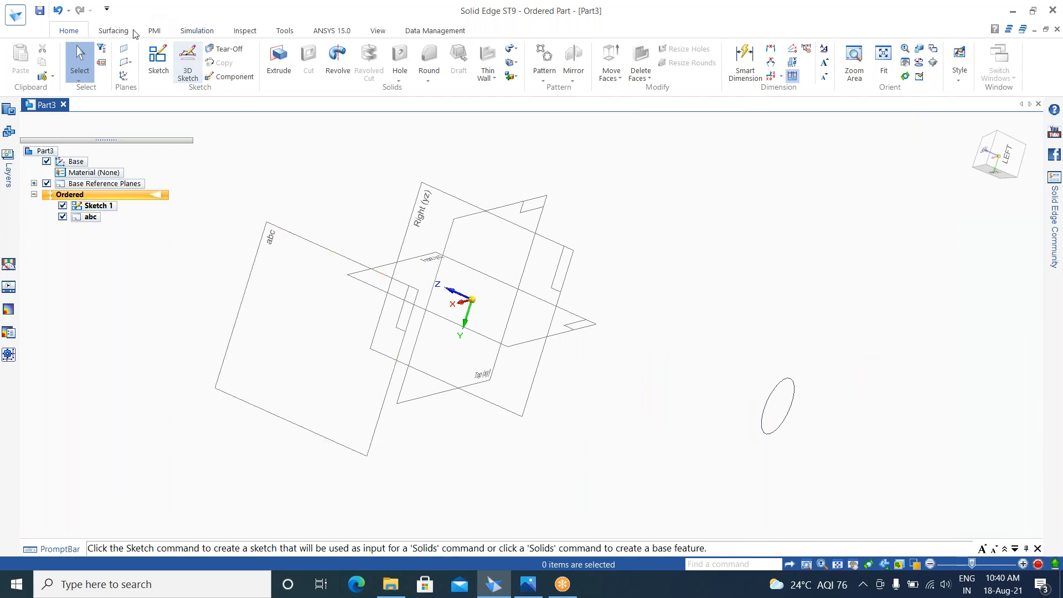
Step: Sketch a rectangle by center on plane abc, on the negative Y and positive Z side of the origin, and finish the sketch
{"action": "left_click", "coordinate": [159, 65]}
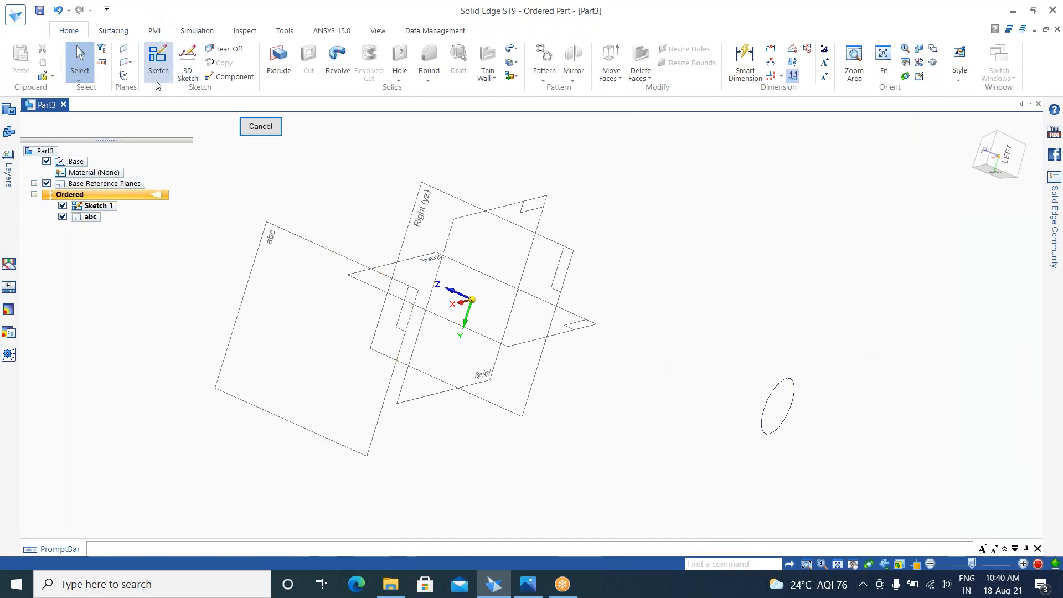
{"action": "left_click", "coordinate": [315, 243]}
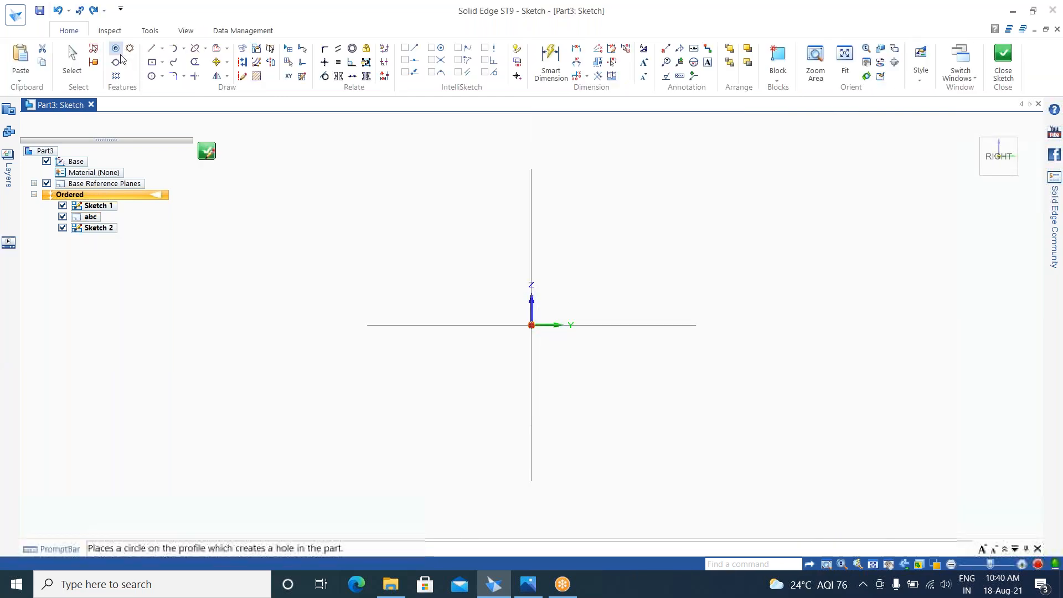
{"action": "left_click", "coordinate": [162, 62]}
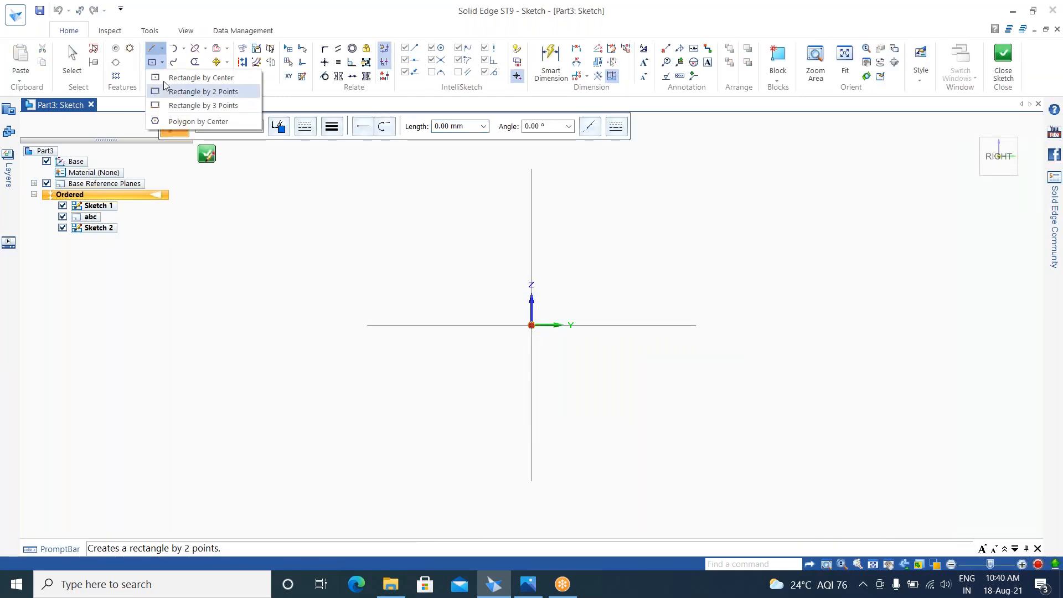
{"action": "left_click", "coordinate": [165, 80]}
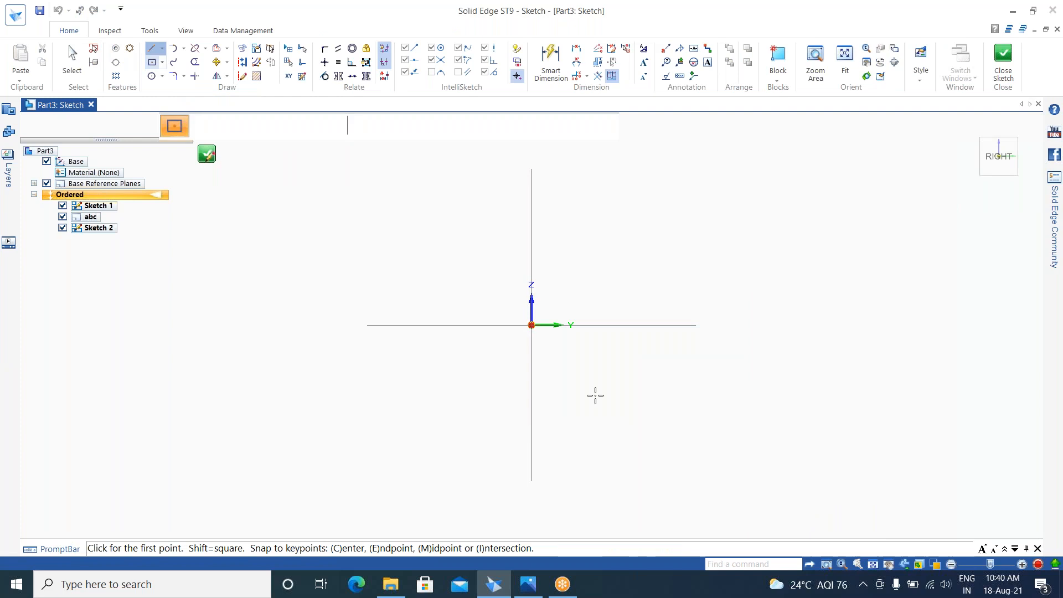
{"action": "left_click", "coordinate": [415, 232]}
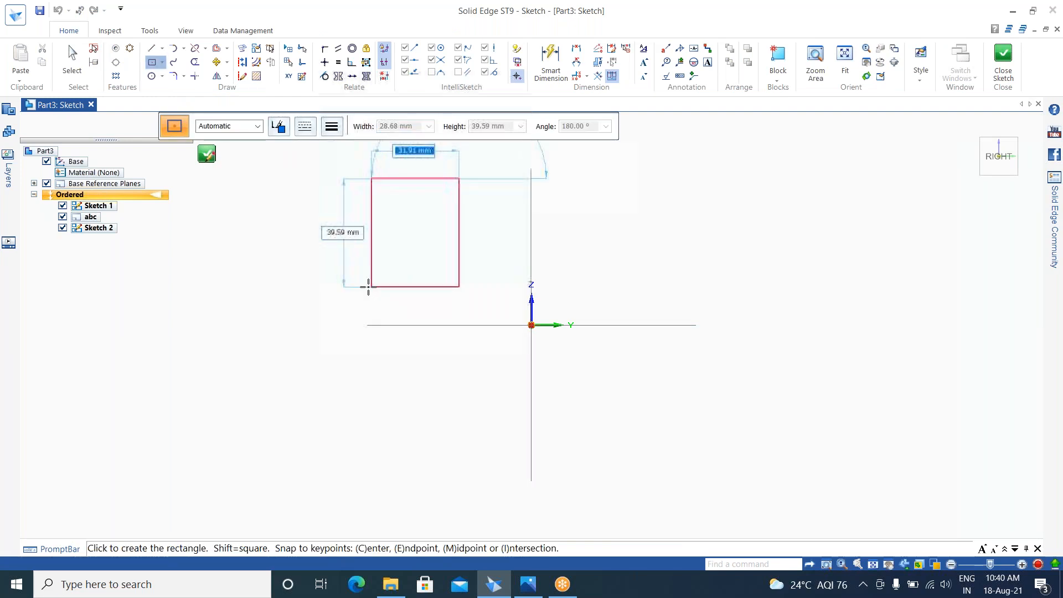
{"action": "left_click", "coordinate": [335, 305]}
{"action": "left_click", "coordinate": [1003, 54]}
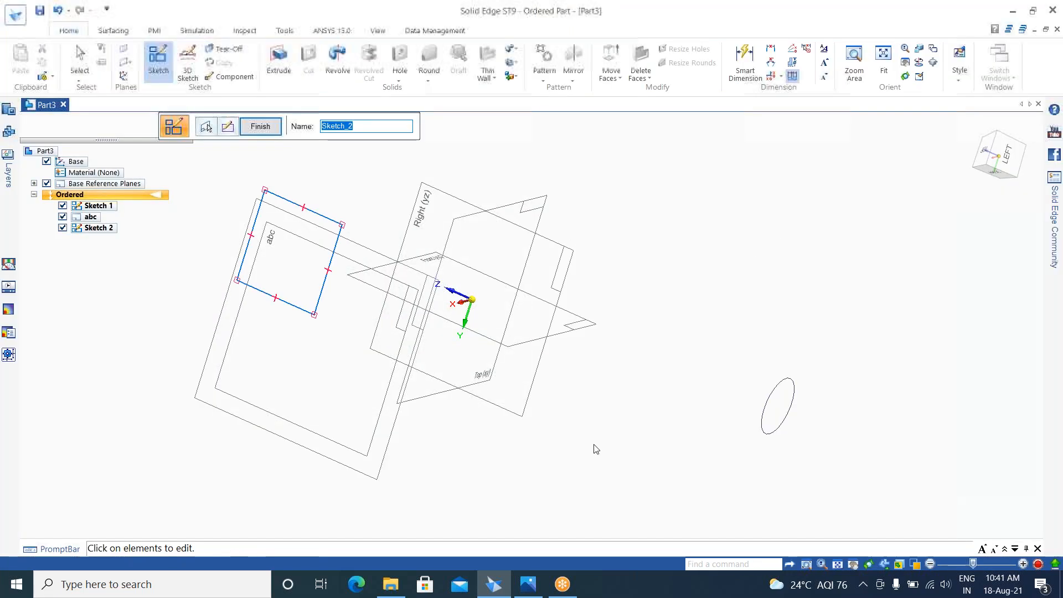
{"action": "left_click", "coordinate": [260, 128]}
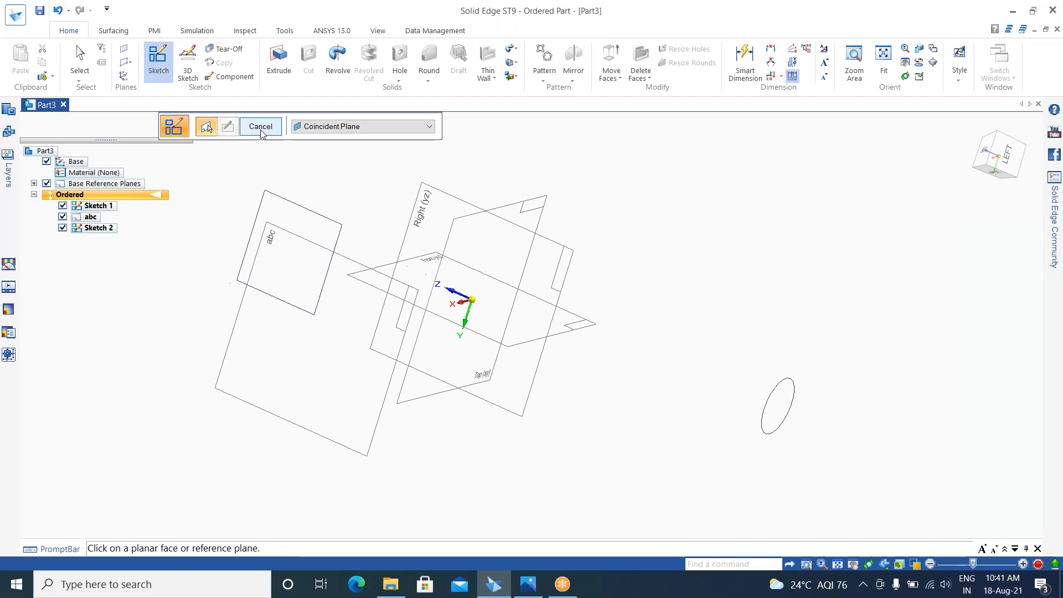
{"action": "key", "text": "Escape"}
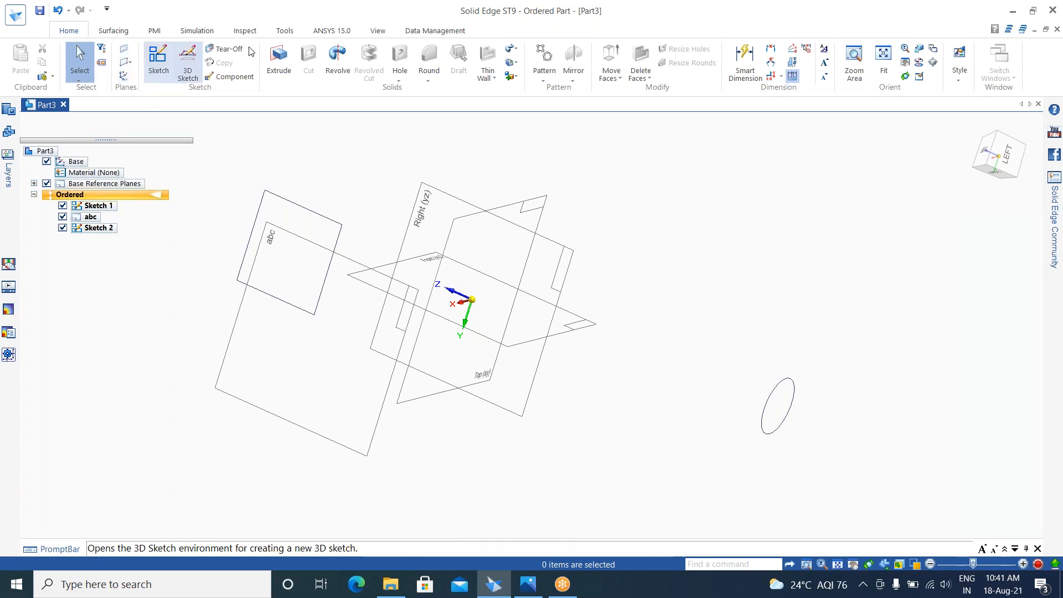
{"action": "left_click", "coordinate": [158, 58]}
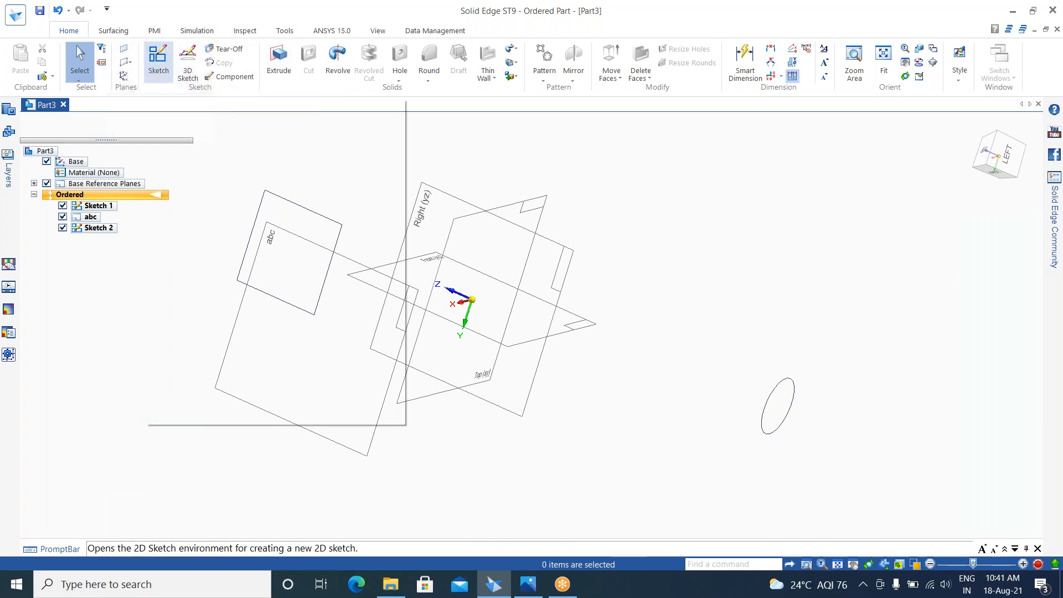
{"action": "left_click", "coordinate": [153, 58]}
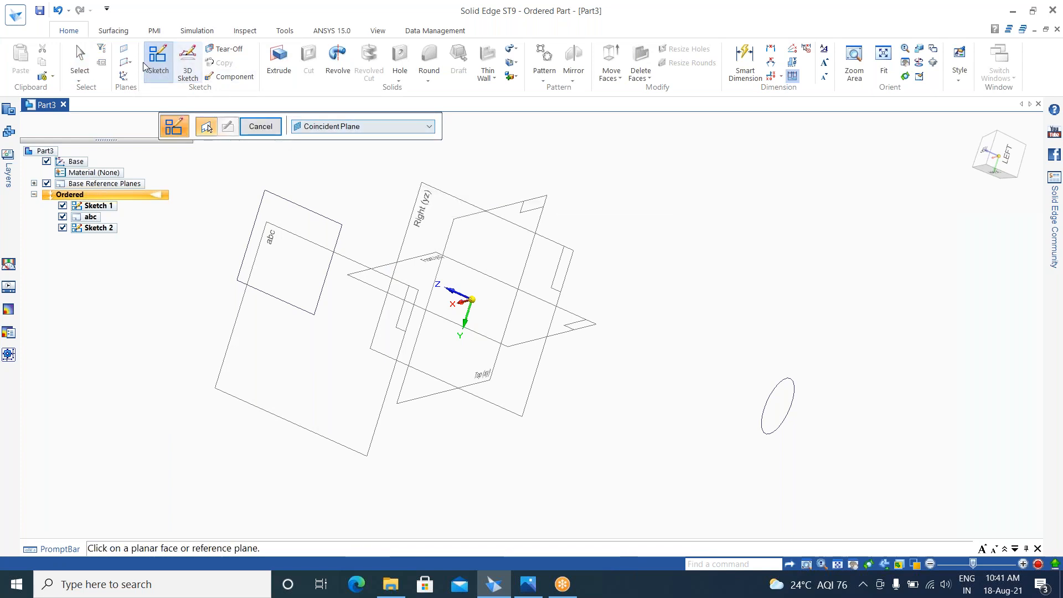
{"action": "left_click", "coordinate": [429, 128]}
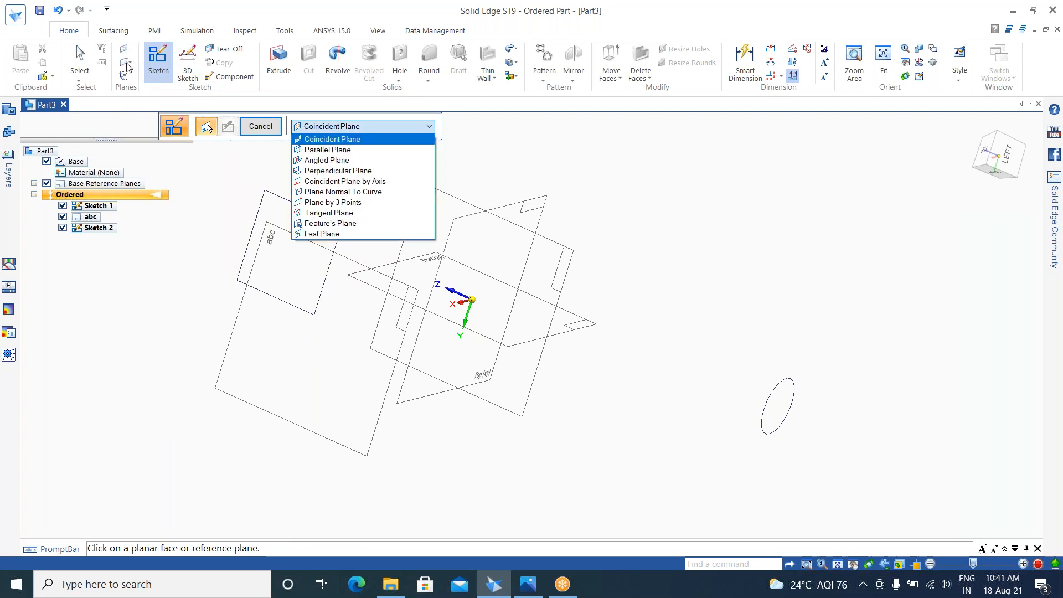
{"action": "left_click", "coordinate": [131, 67]}
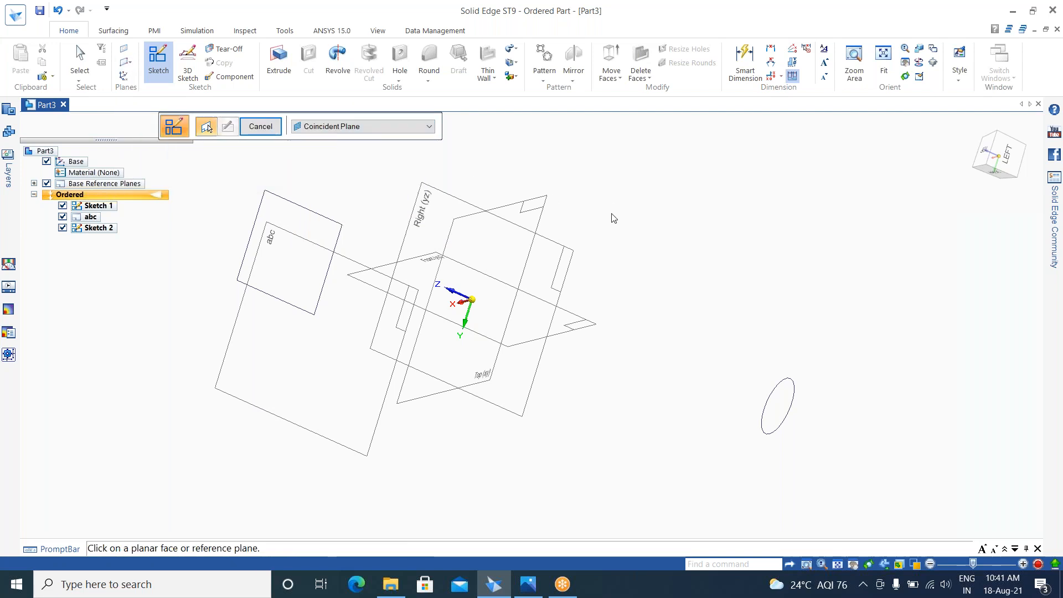
{"action": "key", "text": "Escape"}
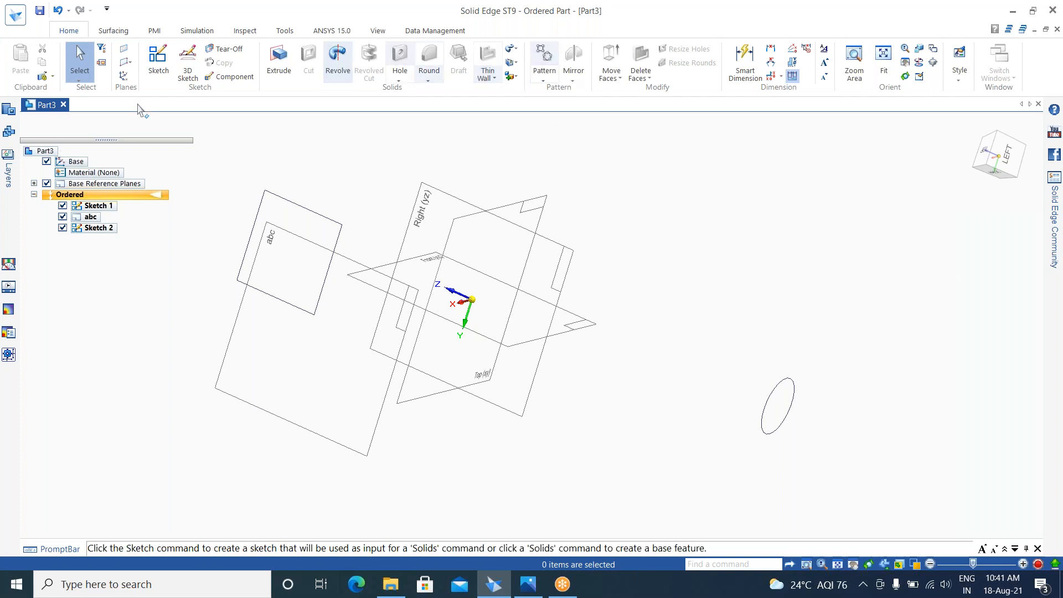
Step: Hide the base reference planes and the abc plane
{"action": "left_click", "coordinate": [48, 184]}
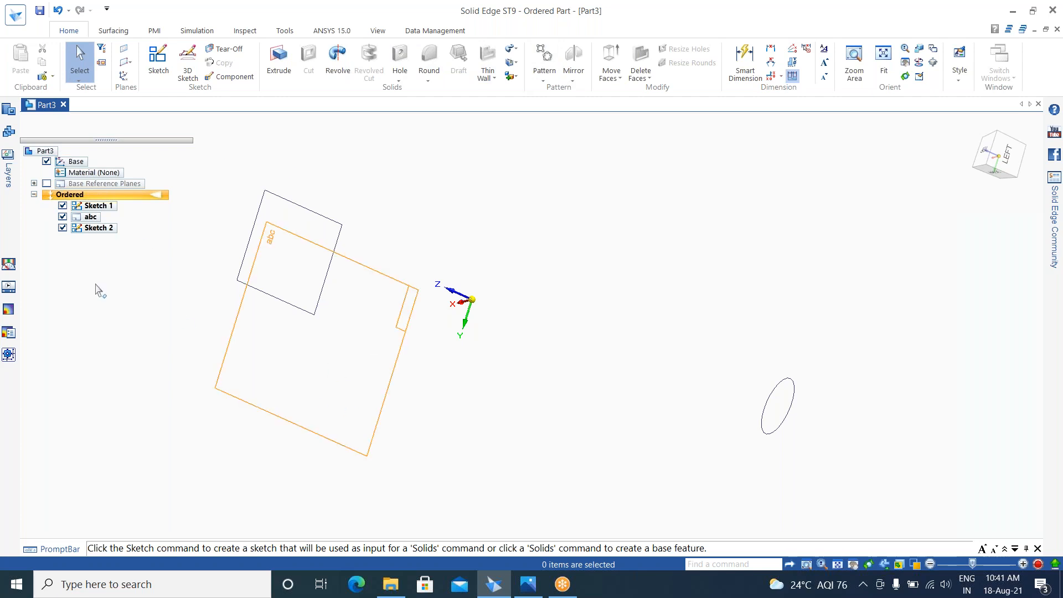
{"action": "left_click", "coordinate": [62, 217]}
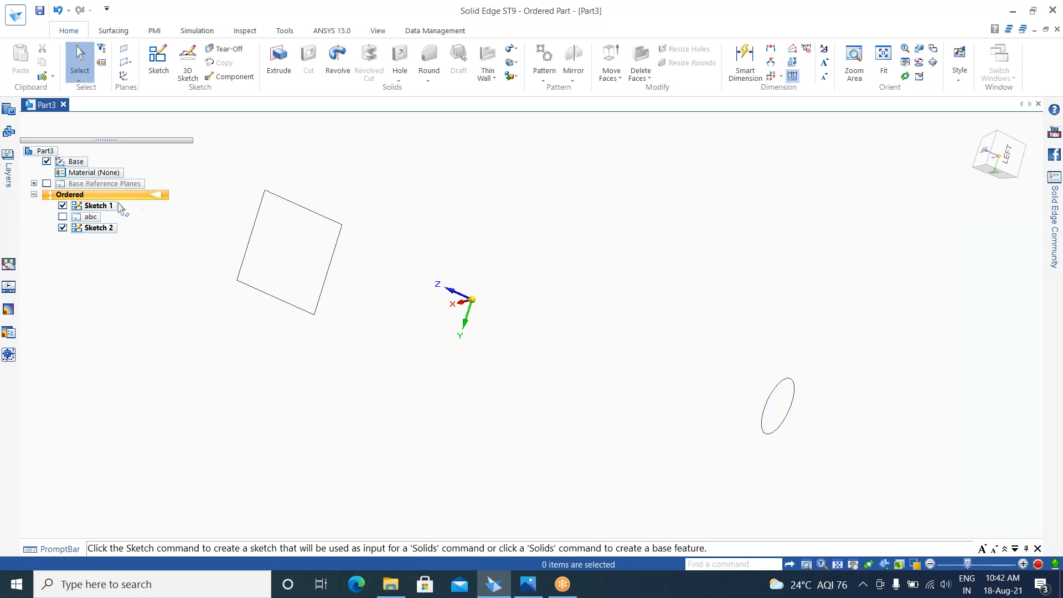
Step: Rename Sketch 1 as circle
{"action": "left_click", "coordinate": [102, 208]}
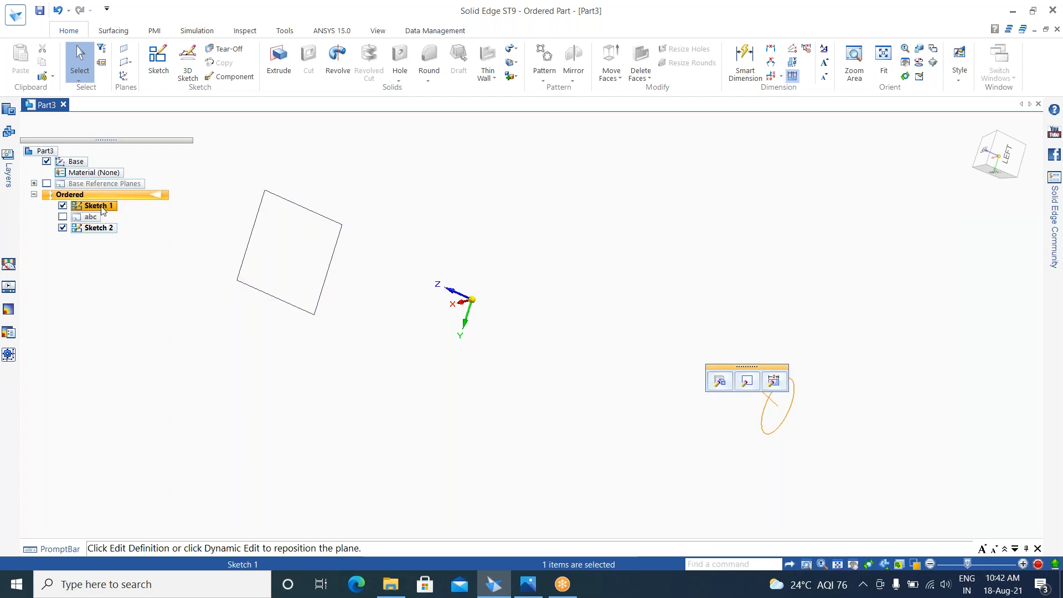
{"action": "right_click", "coordinate": [102, 209]}
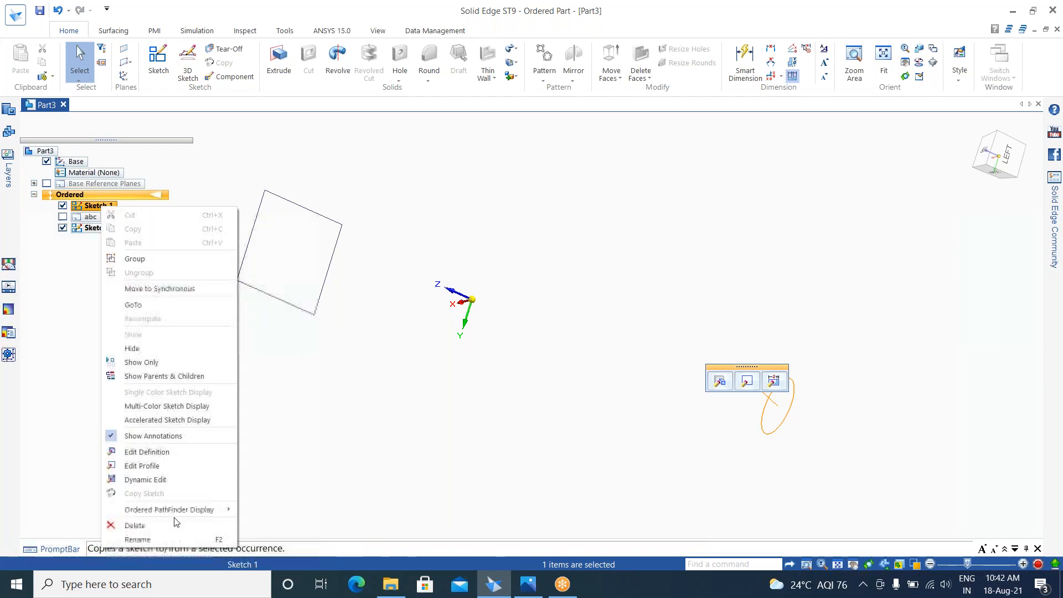
{"action": "left_click", "coordinate": [160, 544]}
{"action": "type", "text": "circle"}
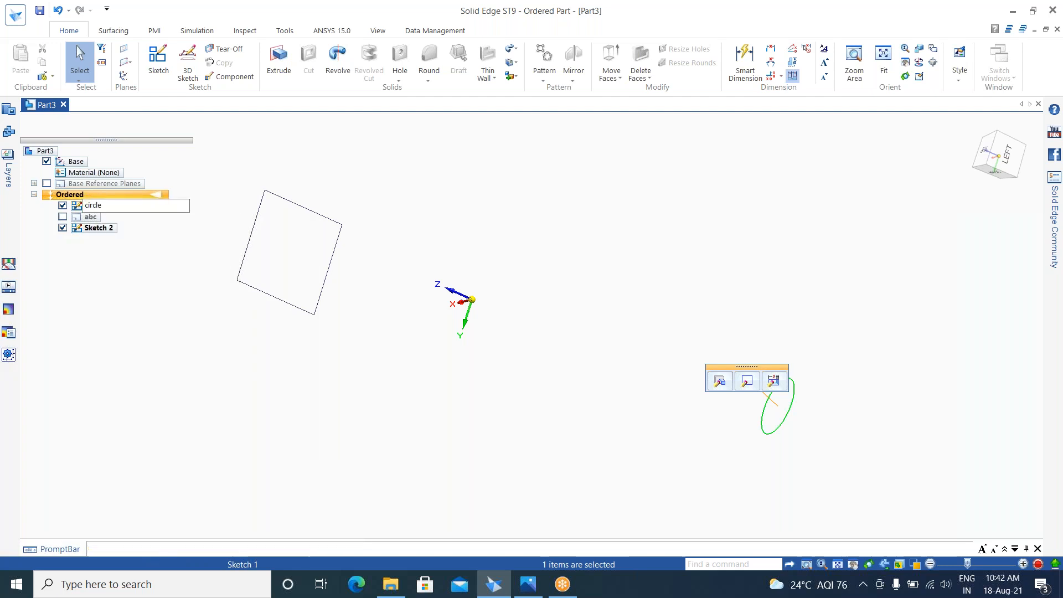
{"action": "left_click", "coordinate": [271, 468]}
Step: Rename Sketch 2 as rectangle
{"action": "left_click", "coordinate": [100, 229]}
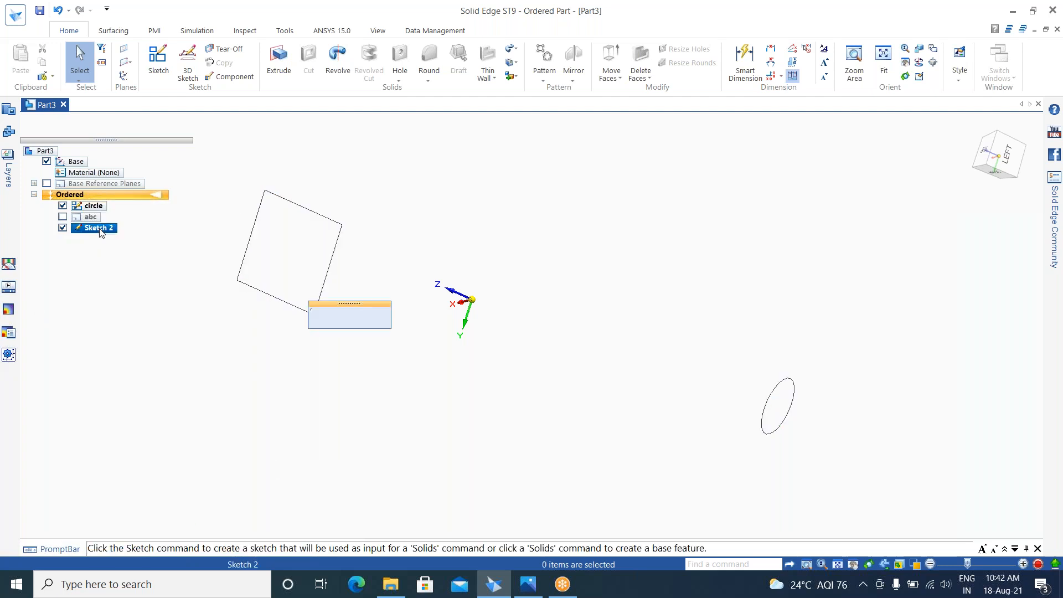
{"action": "right_click", "coordinate": [101, 231]}
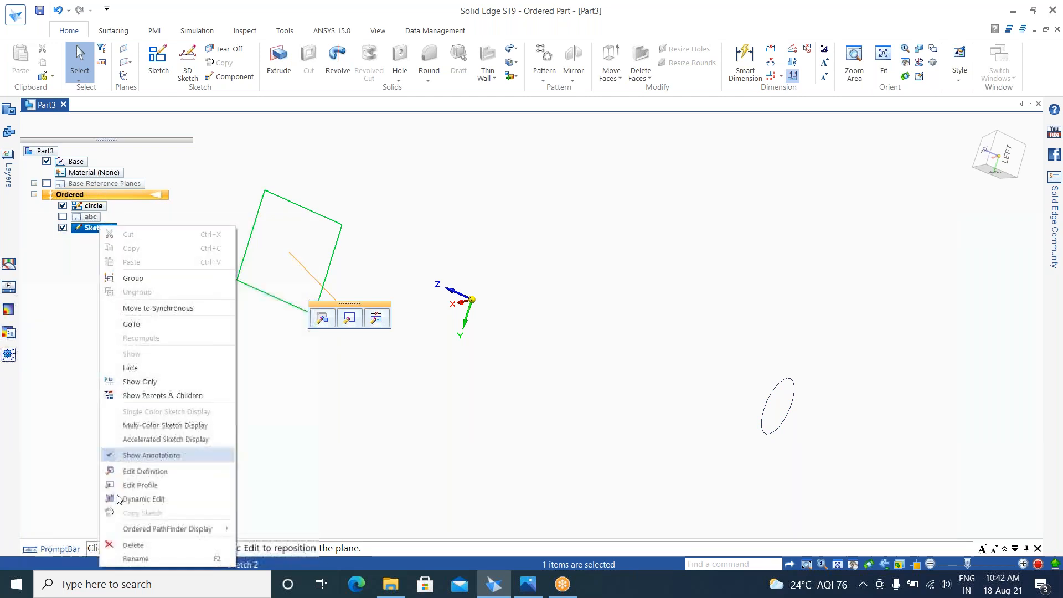
{"action": "left_click", "coordinate": [154, 558]}
{"action": "type", "text": "rec"}
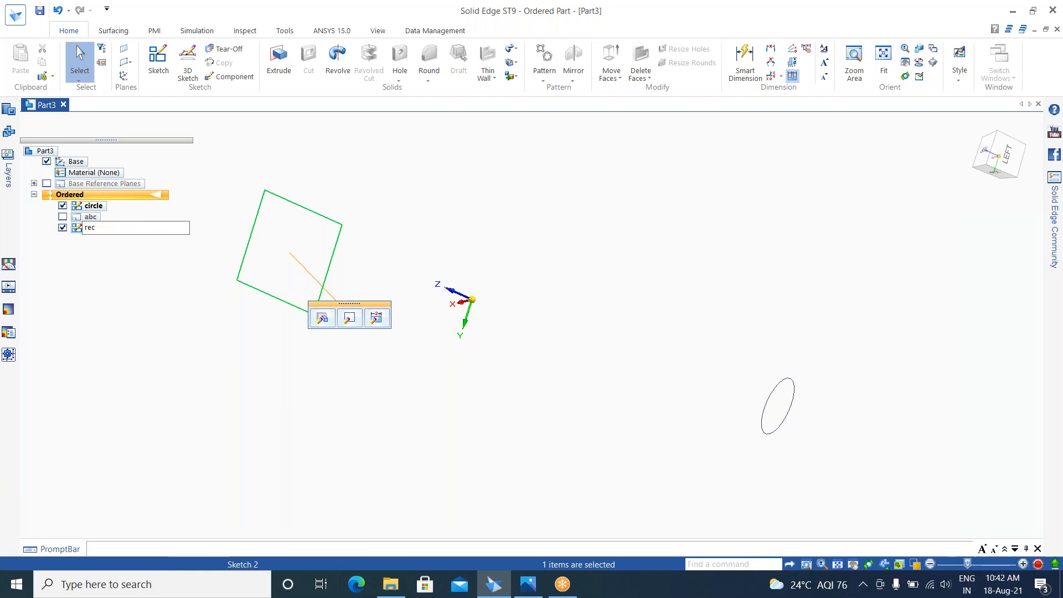
{"action": "type", "text": "tangle"}
{"action": "left_click", "coordinate": [133, 382]}
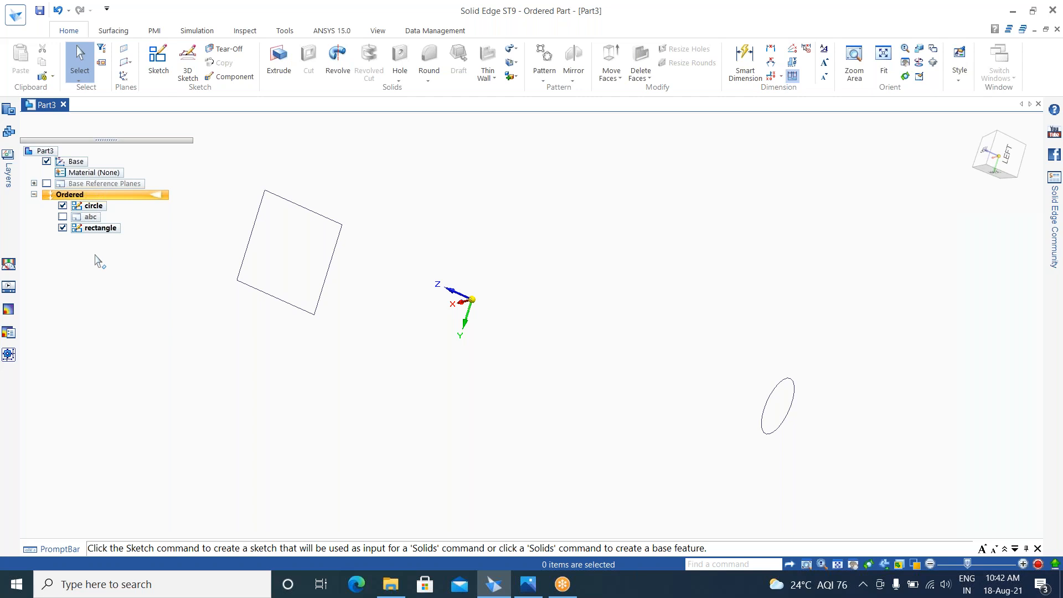
{"action": "left_click", "coordinate": [7, 169]}
{"action": "mouse_move", "coordinate": [6, 270]}
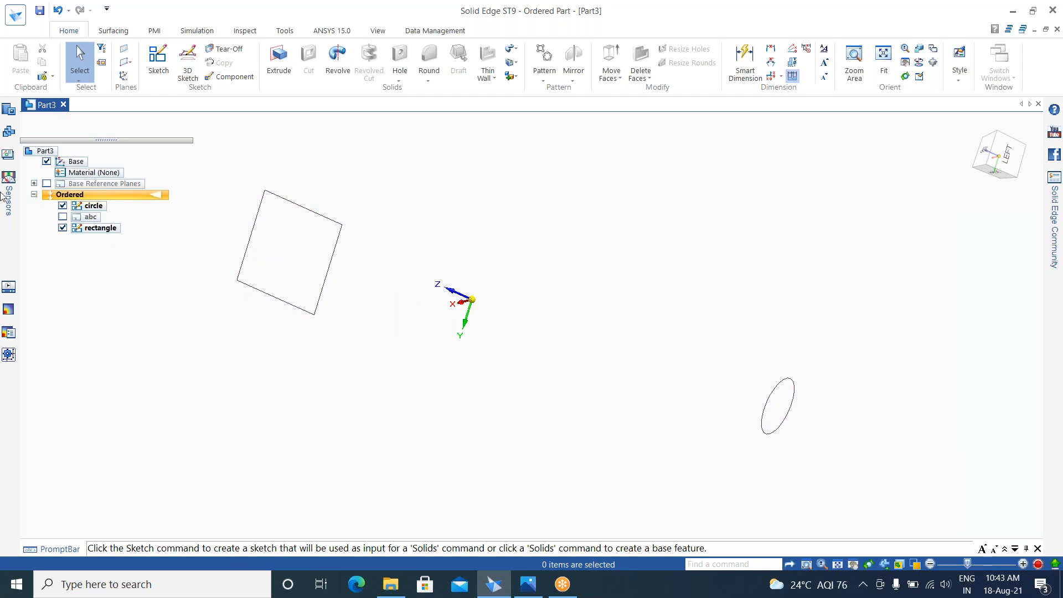
{"action": "left_click", "coordinate": [93, 206]}
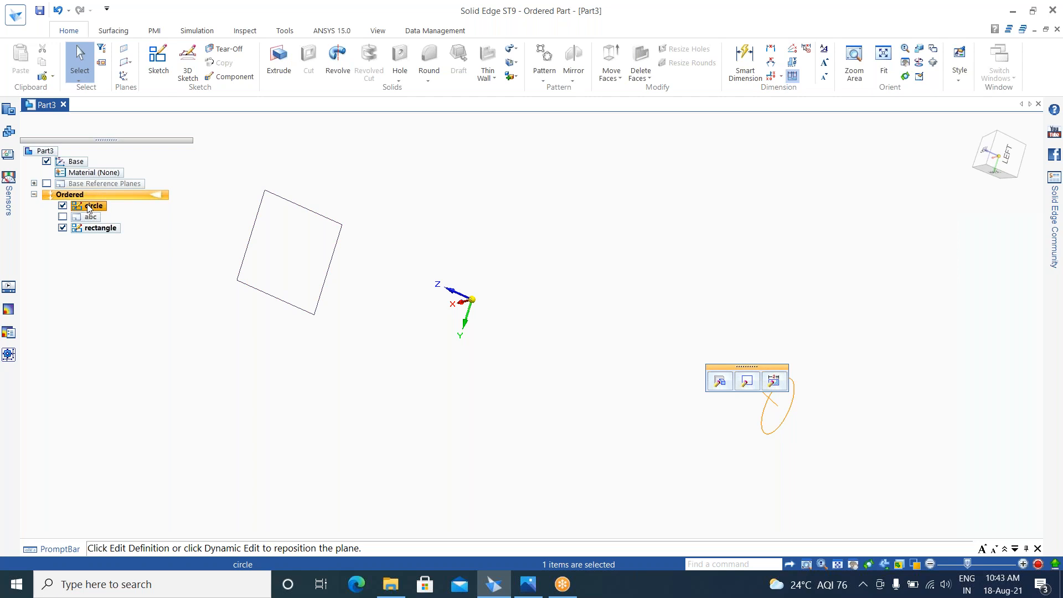
{"action": "left_click", "coordinate": [753, 344]}
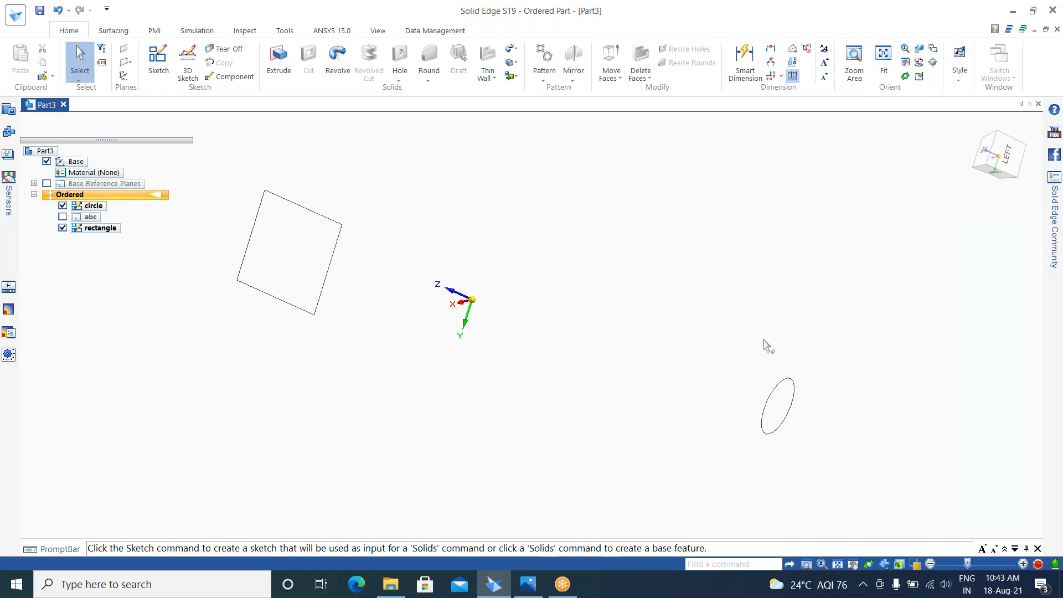
Step: Open the circle sketch's definition, inspect its plane offset and profile, and close the edit
{"action": "left_click", "coordinate": [795, 399]}
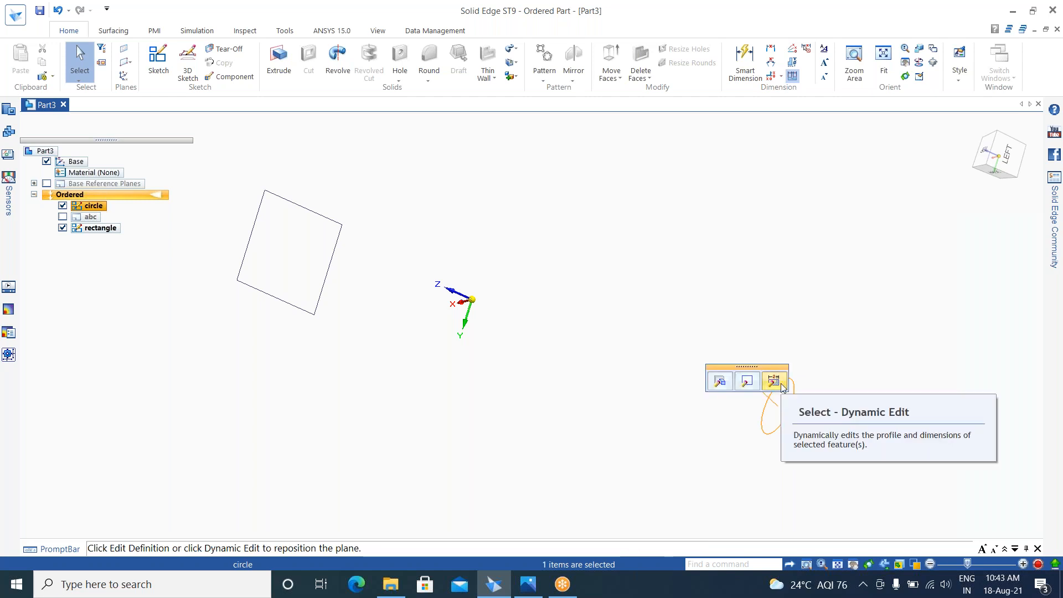
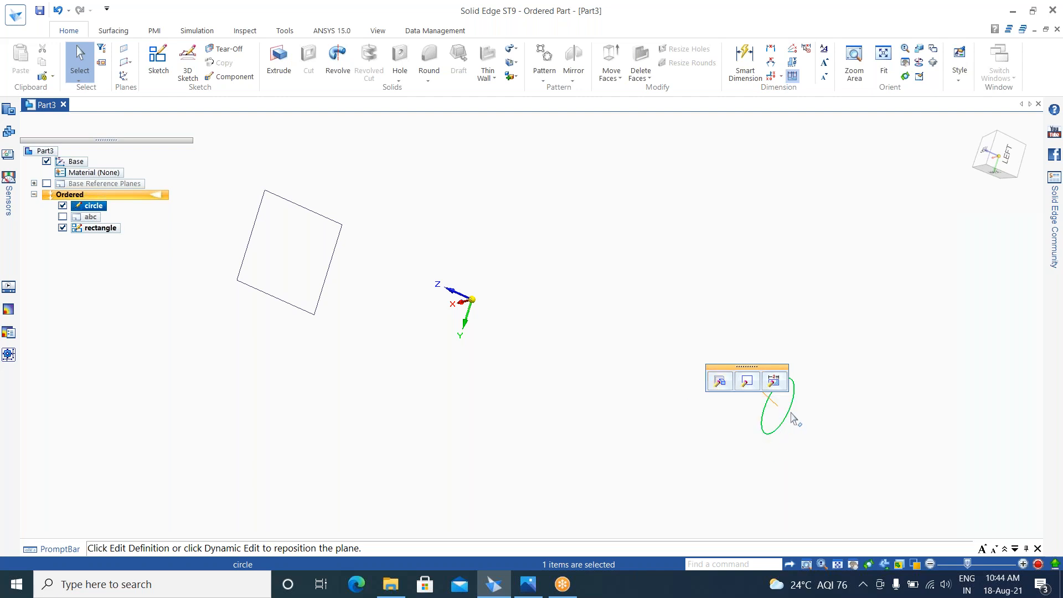
{"action": "left_click", "coordinate": [719, 382]}
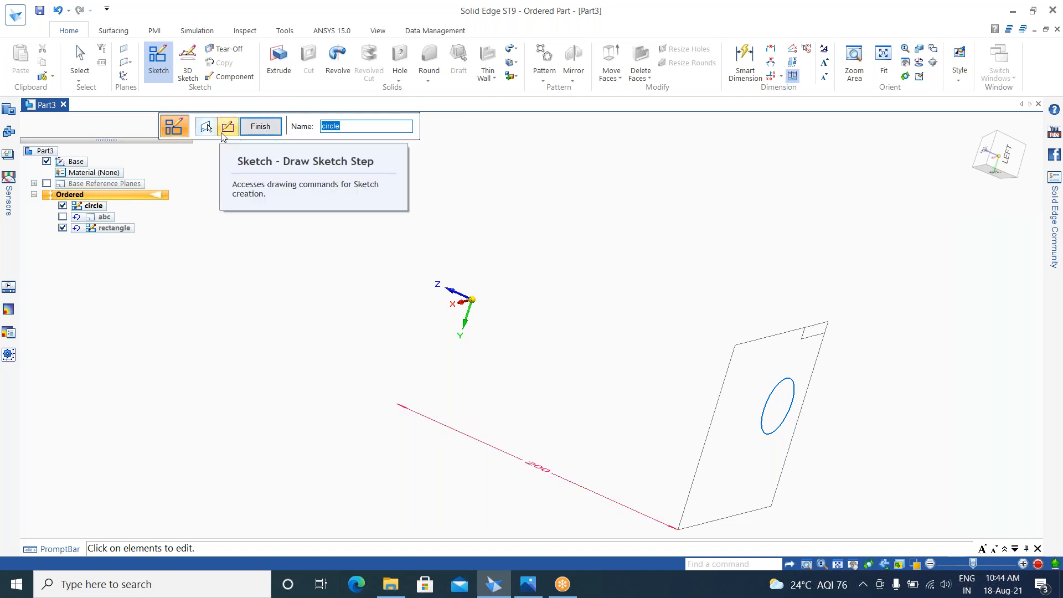
{"action": "left_click", "coordinate": [228, 129]}
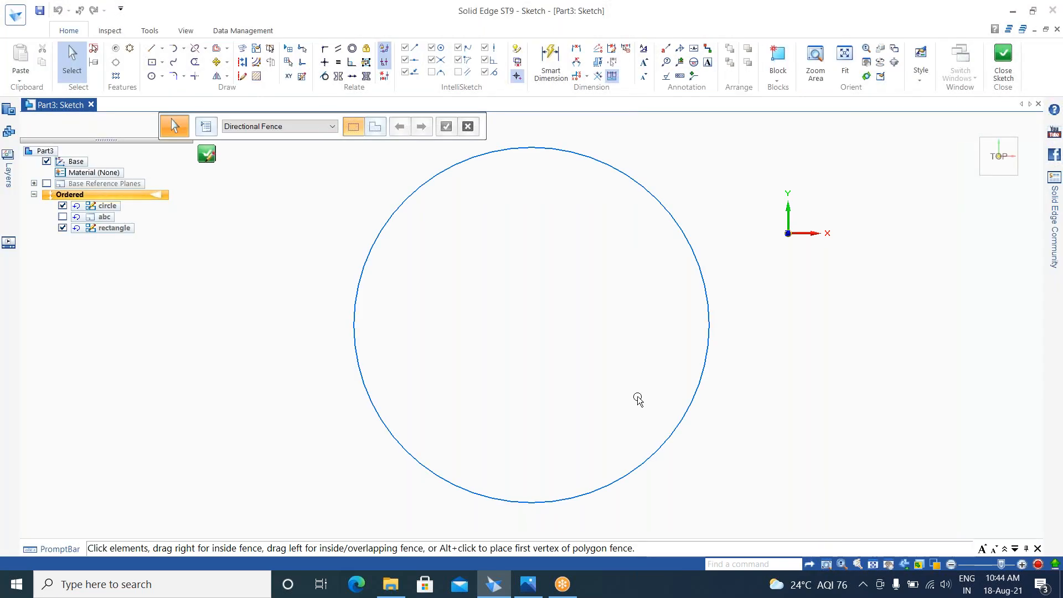
{"action": "middle_click_drag", "start_coordinate": [206, 156], "coordinate": [511, 373]}
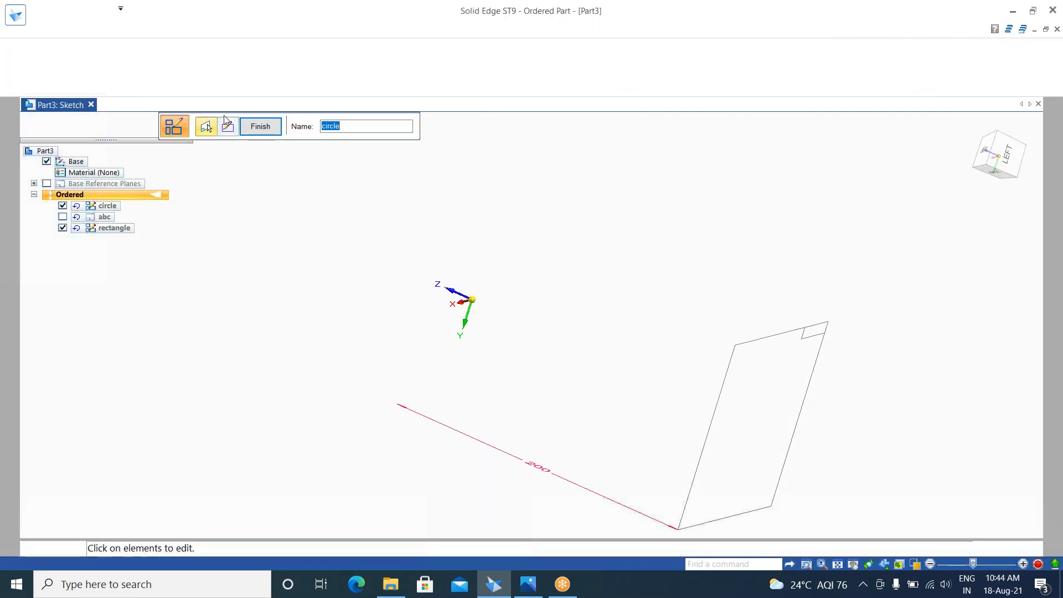
{"action": "left_click", "coordinate": [270, 131]}
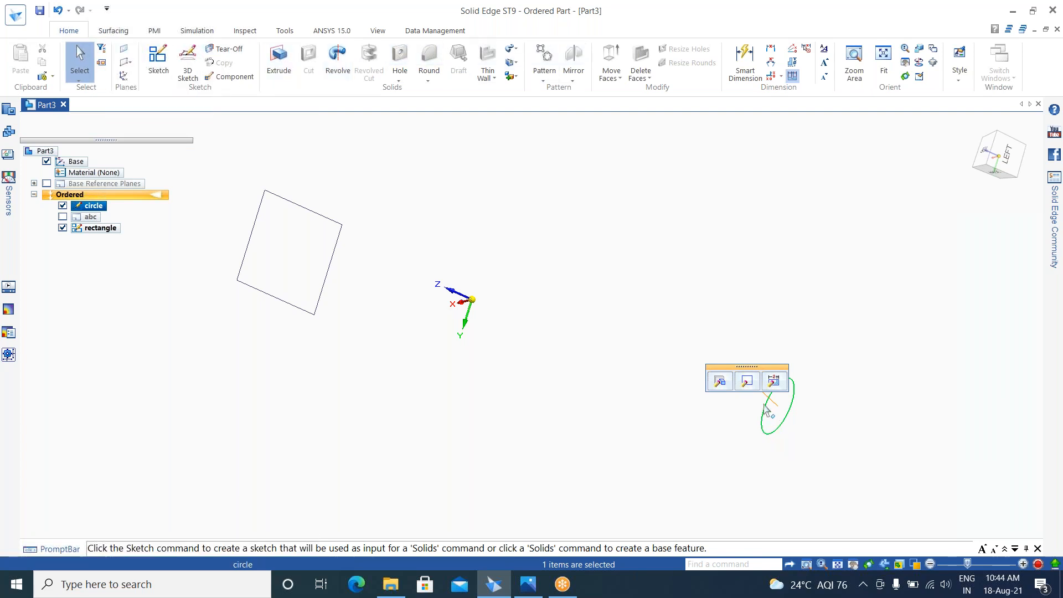
Step: Open the circle sketch's profile for editing and try moving the circle freely to different positions in the sketch
{"action": "left_click", "coordinate": [749, 382]}
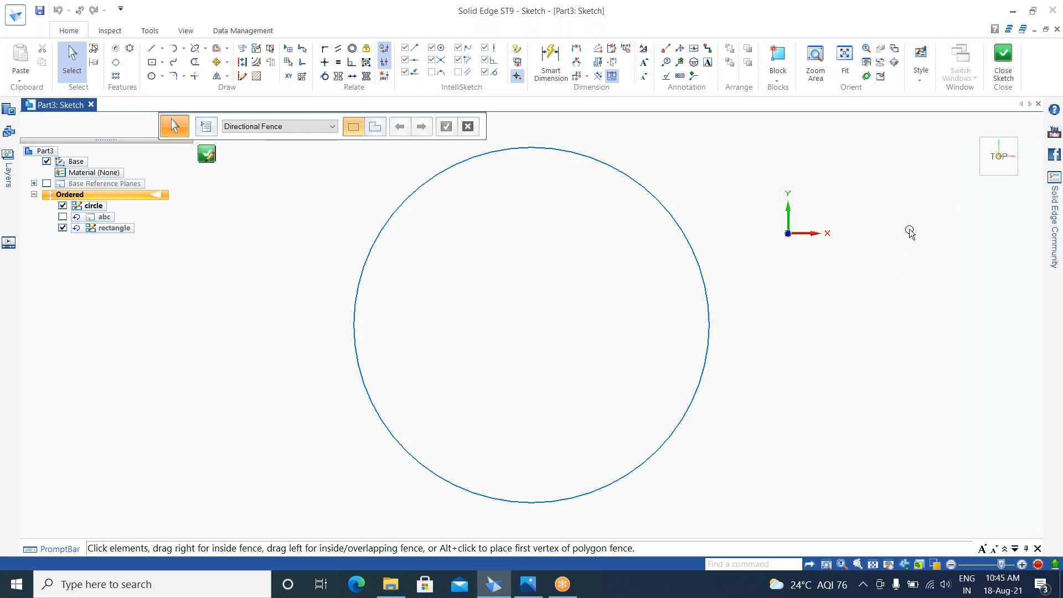
{"action": "left_click", "coordinate": [604, 165]}
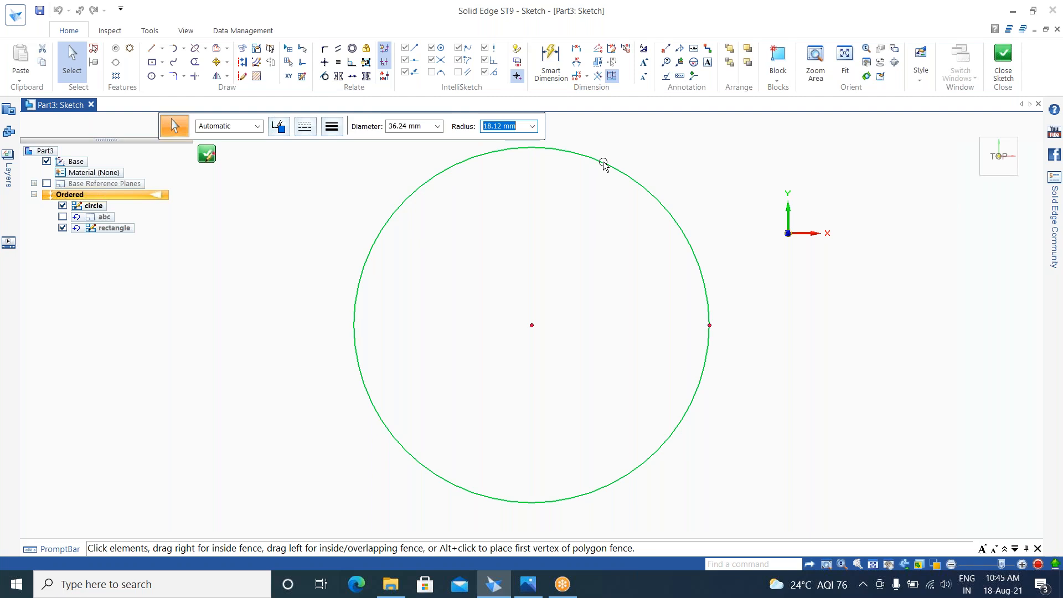
{"action": "left_click_drag", "start_coordinate": [531, 326], "coordinate": [959, 367]}
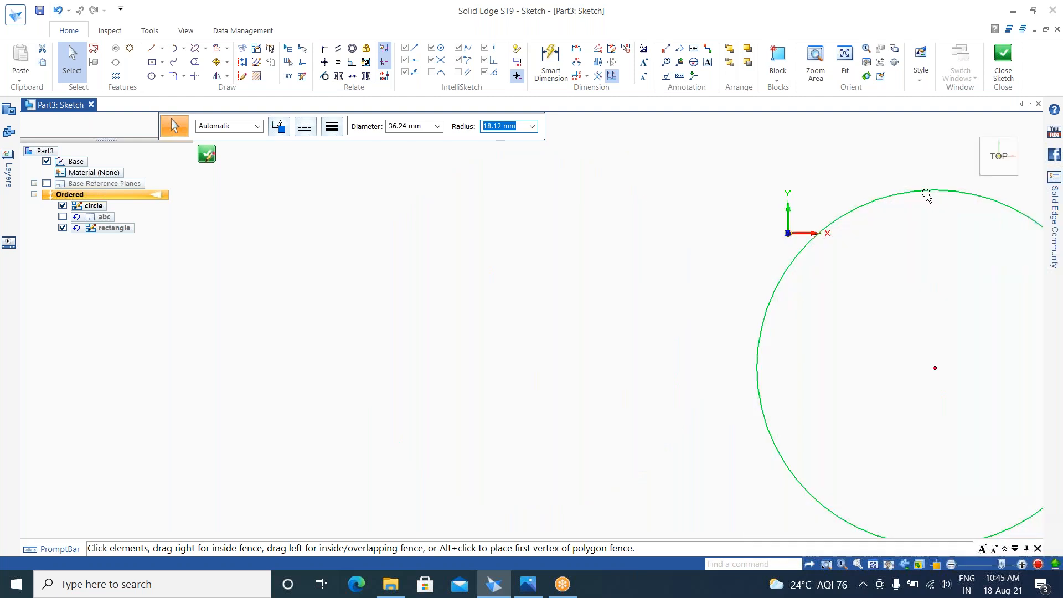
{"action": "left_click", "coordinate": [783, 273]}
{"action": "left_click_drag", "start_coordinate": [788, 271], "coordinate": [856, 382]}
{"action": "left_click_drag", "start_coordinate": [857, 381], "coordinate": [274, 245]}
{"action": "key", "text": "Escape"}
Step: Resize the circle freehand by its edge point to a radius of about 12.6 mm
{"action": "left_click", "coordinate": [604, 353]}
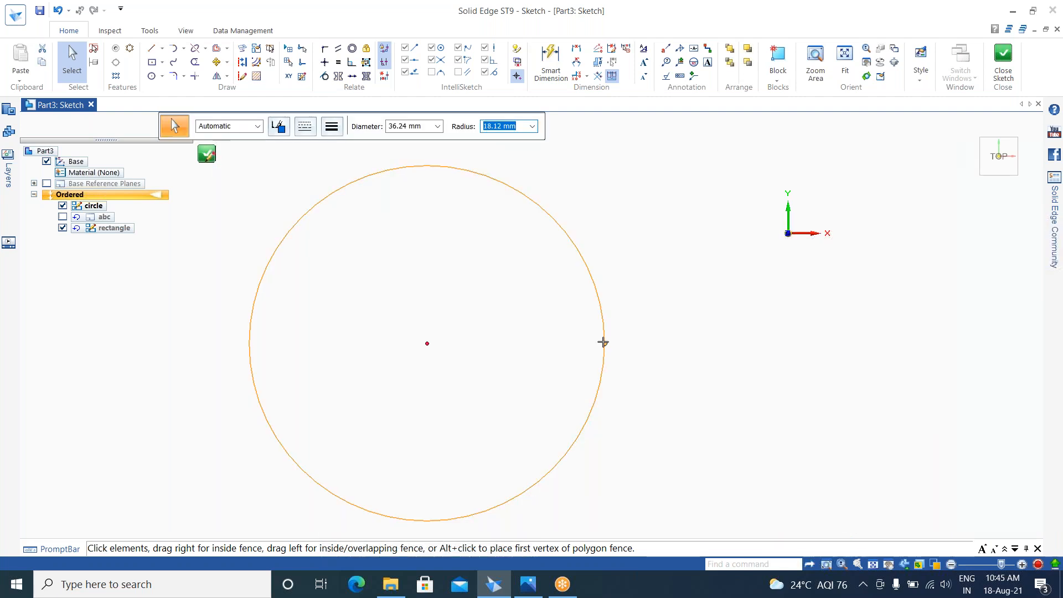
{"action": "left_click_drag", "start_coordinate": [562, 340], "coordinate": [607, 331]}
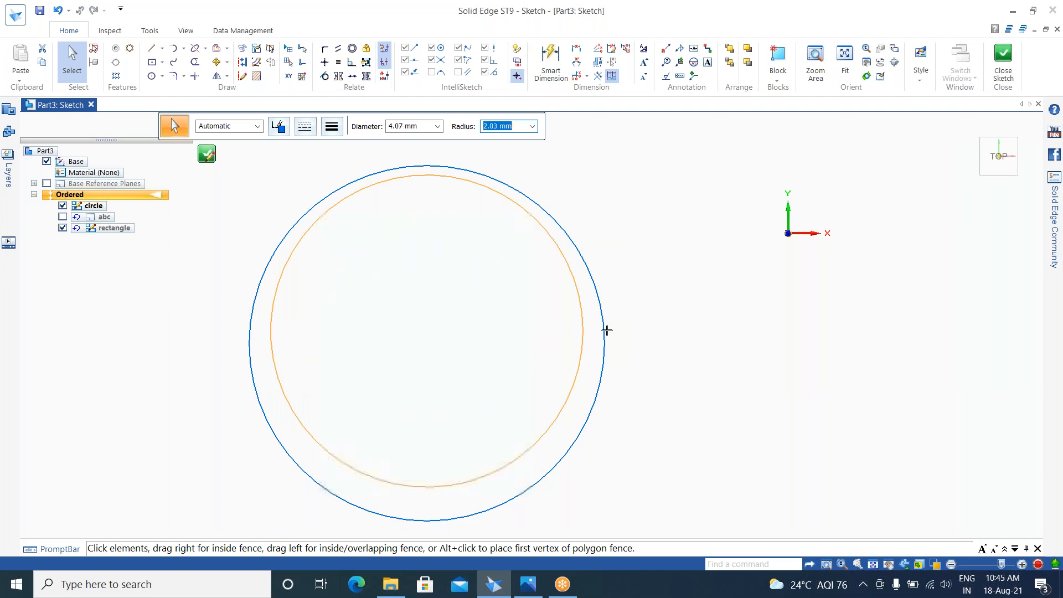
{"action": "left_click_drag", "start_coordinate": [606, 330], "coordinate": [551, 347]}
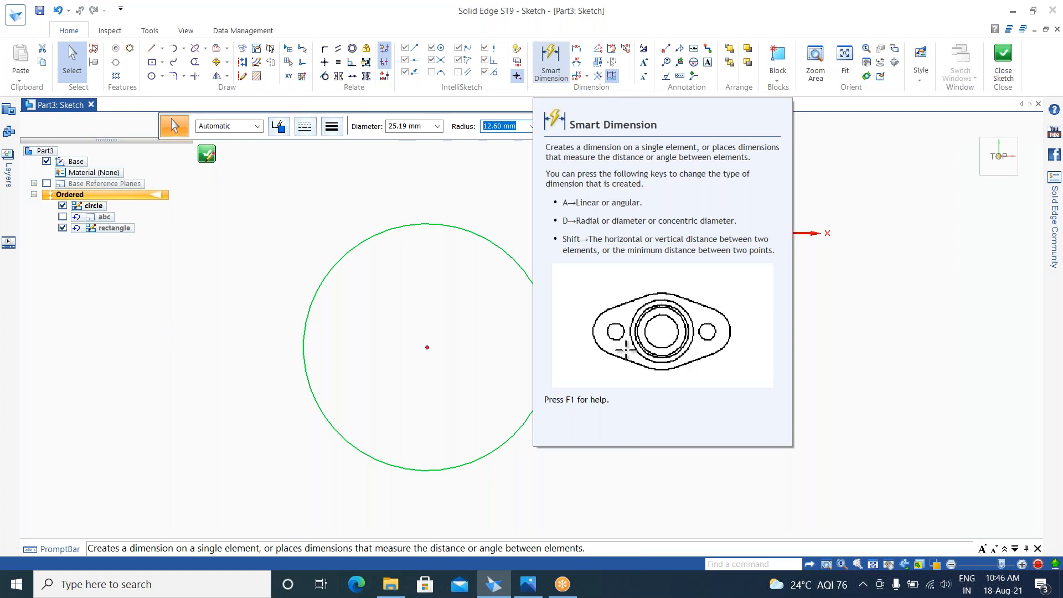
Step: Start a Smart Dimension on the circle and try the round-off settings .1234, 1 and 10, ending with 1
{"action": "left_click", "coordinate": [551, 61]}
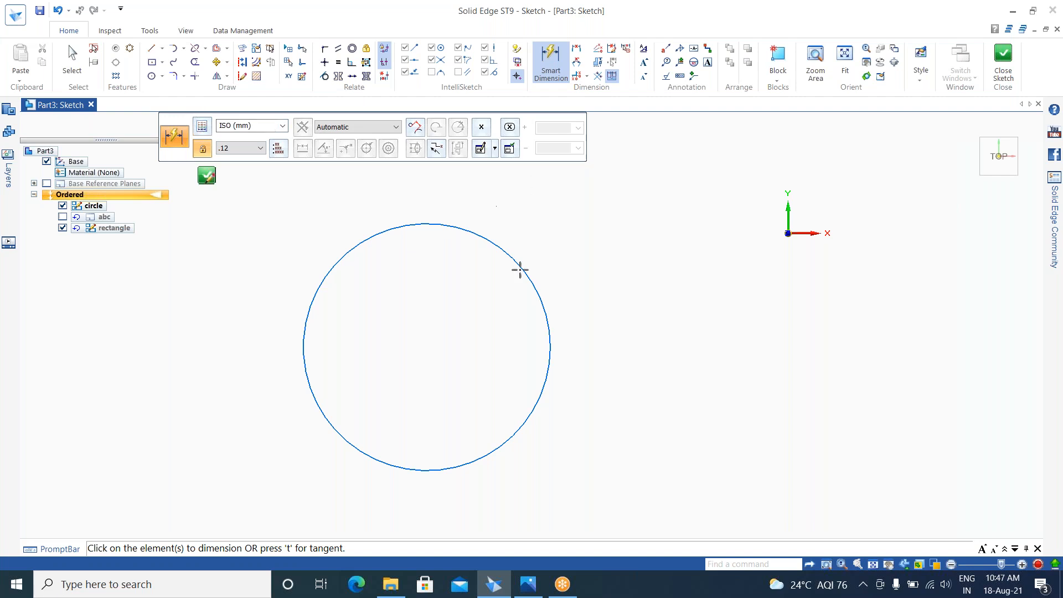
{"action": "left_click", "coordinate": [523, 268]}
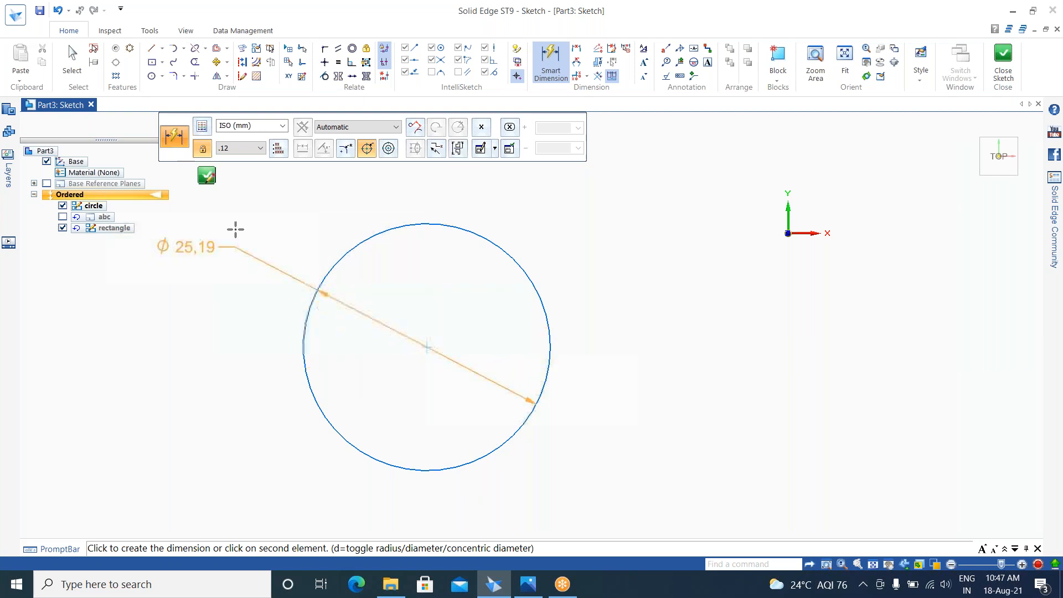
{"action": "left_click", "coordinate": [259, 148]}
{"action": "left_click", "coordinate": [261, 149]}
{"action": "left_click", "coordinate": [261, 148]}
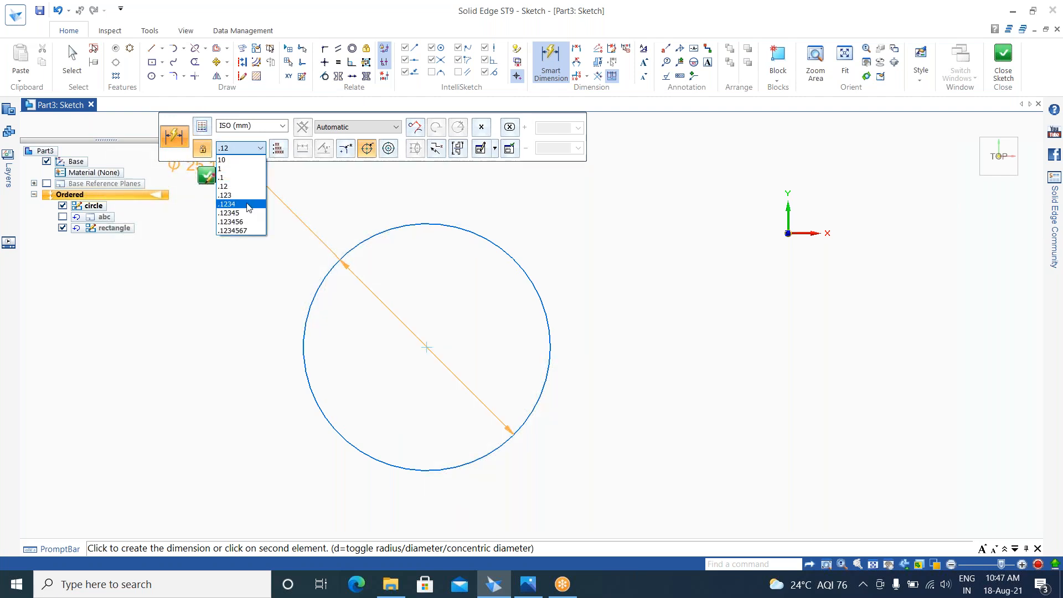
{"action": "left_click", "coordinate": [246, 204]}
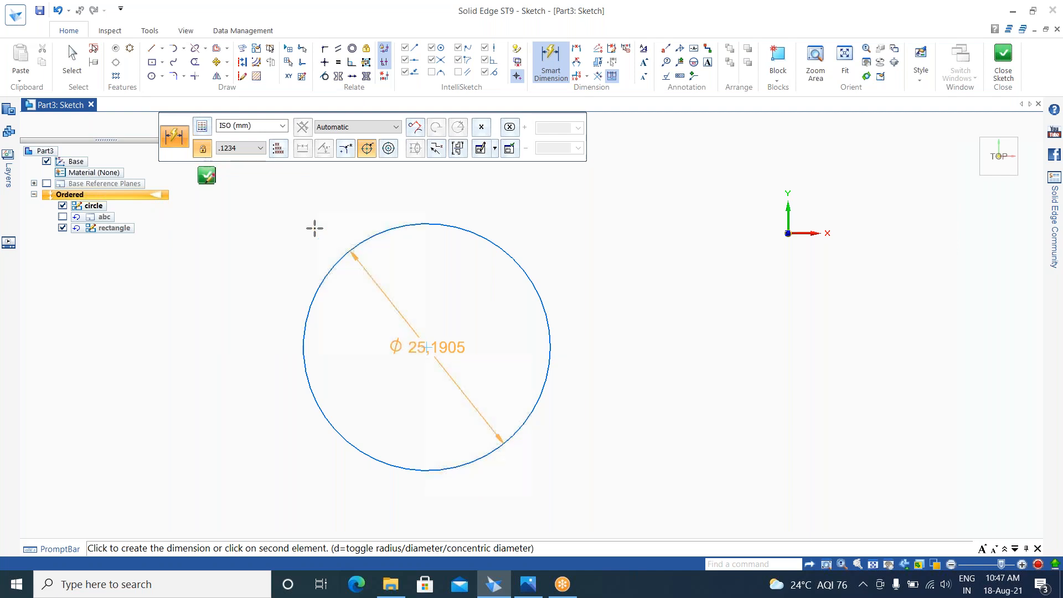
{"action": "left_click", "coordinate": [259, 147]}
{"action": "left_click", "coordinate": [236, 173]}
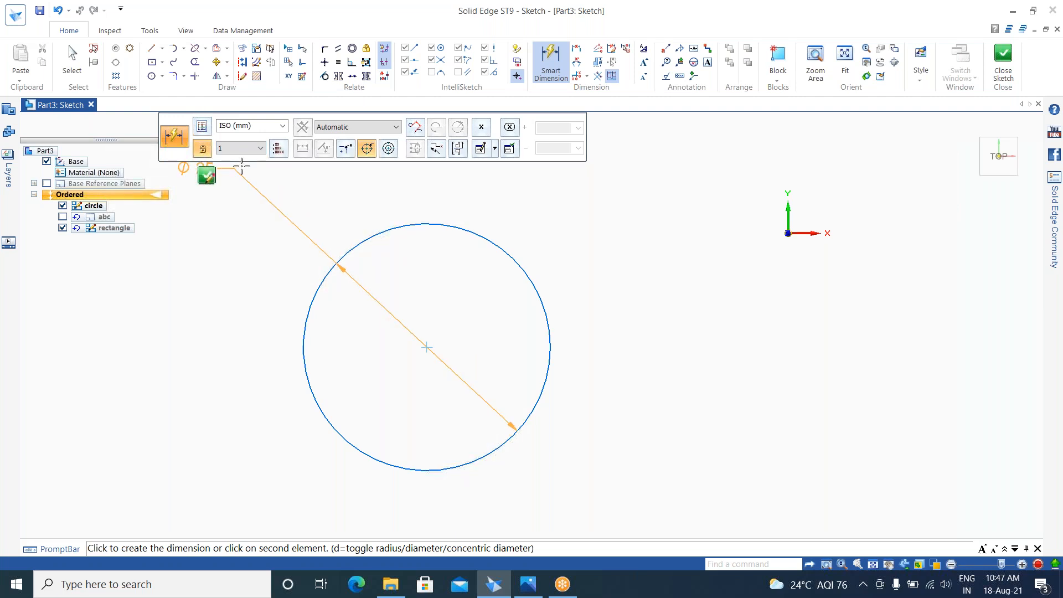
{"action": "left_click", "coordinate": [260, 148]}
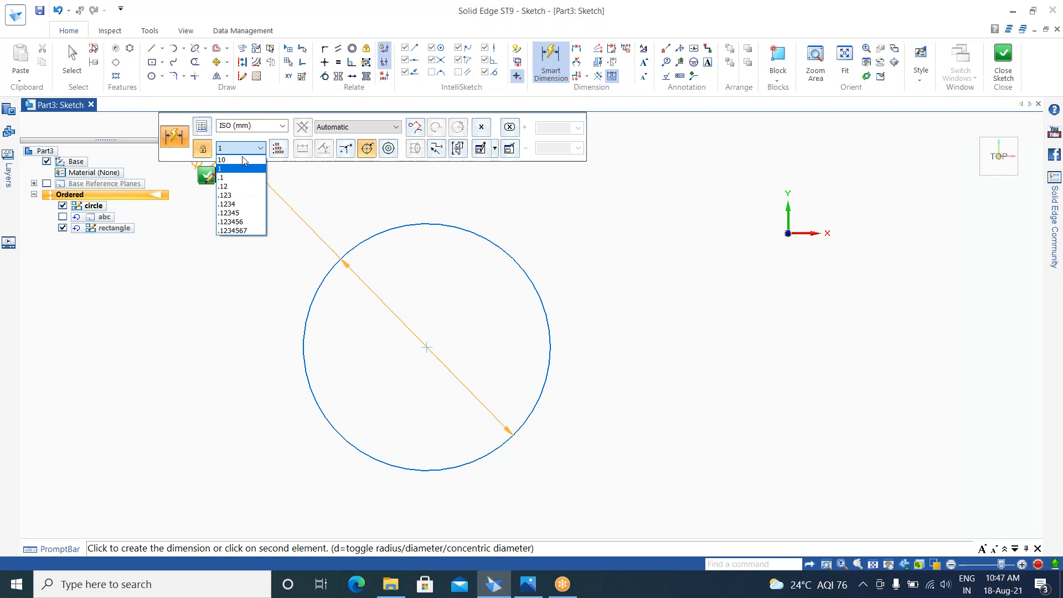
{"action": "left_click", "coordinate": [230, 165]}
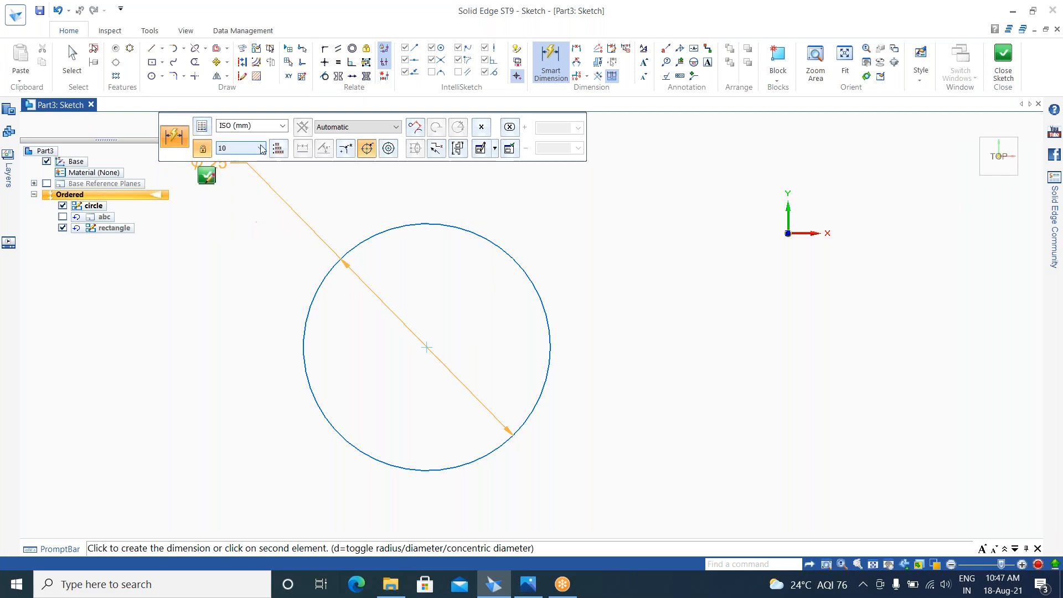
{"action": "left_click", "coordinate": [260, 148]}
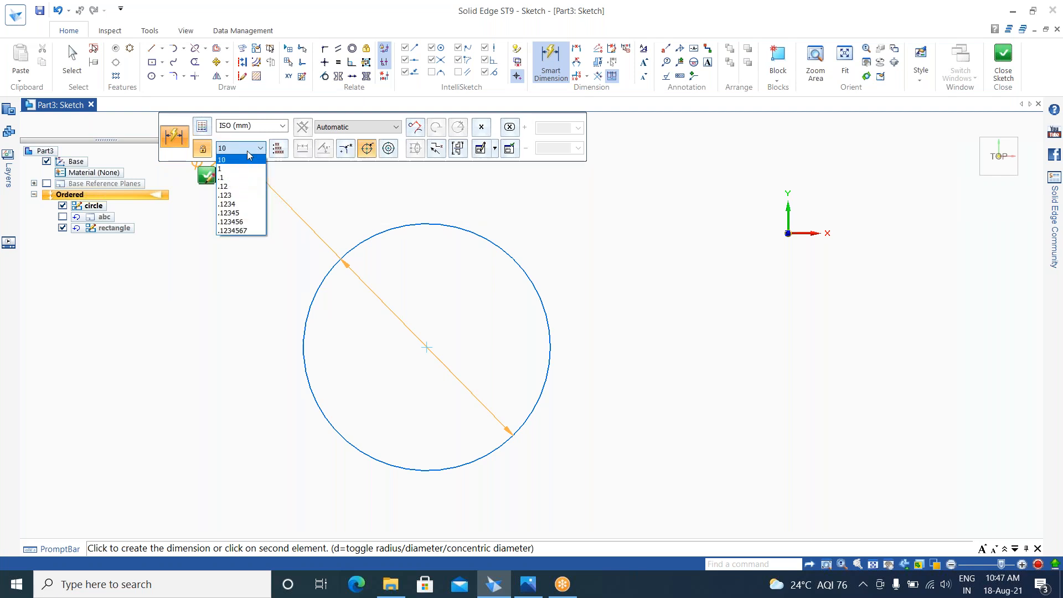
{"action": "left_click", "coordinate": [230, 170]}
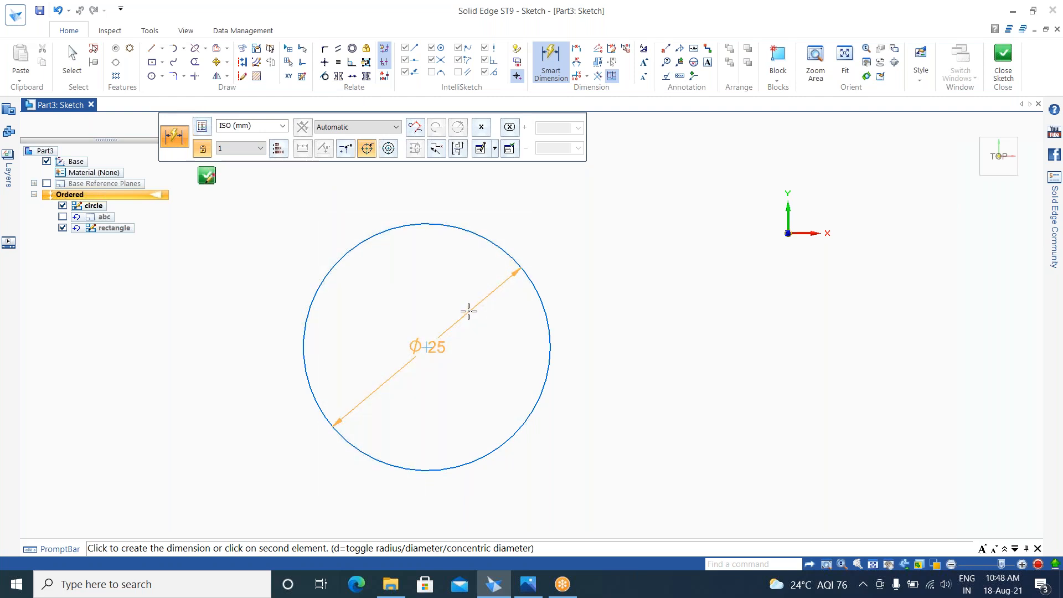
Step: Switch the circle's dimension from diameter to radius and place it inside the circle
{"action": "left_click", "coordinate": [344, 148]}
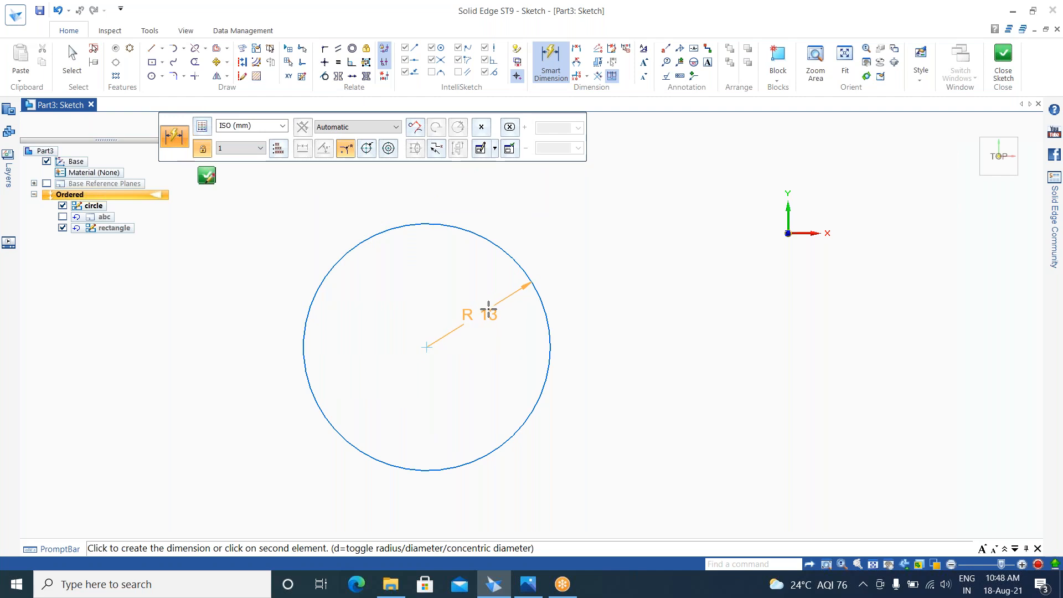
{"action": "left_click", "coordinate": [485, 292]}
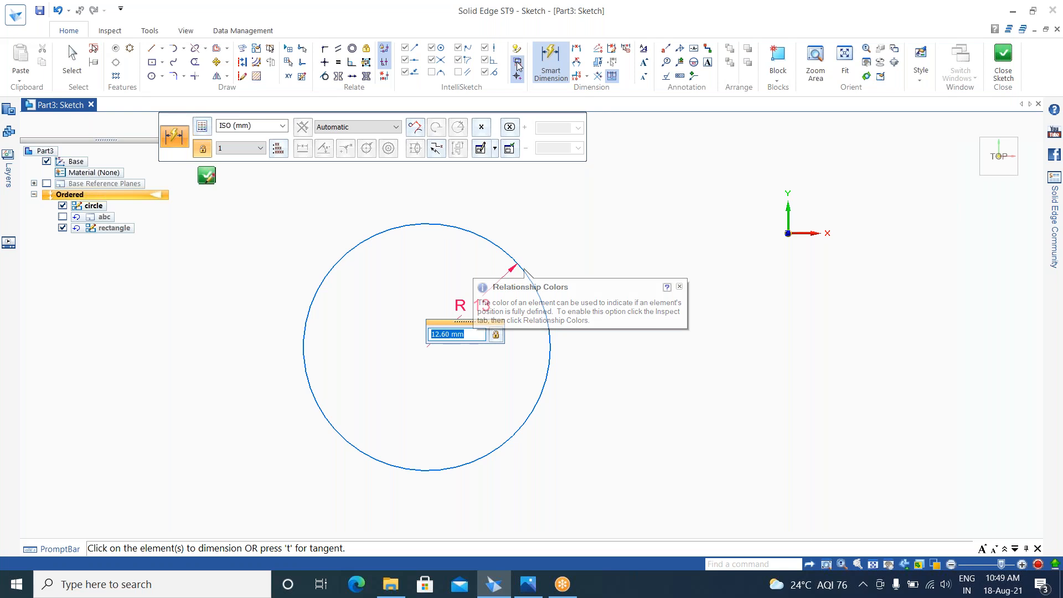
{"action": "key", "text": "Escape"}
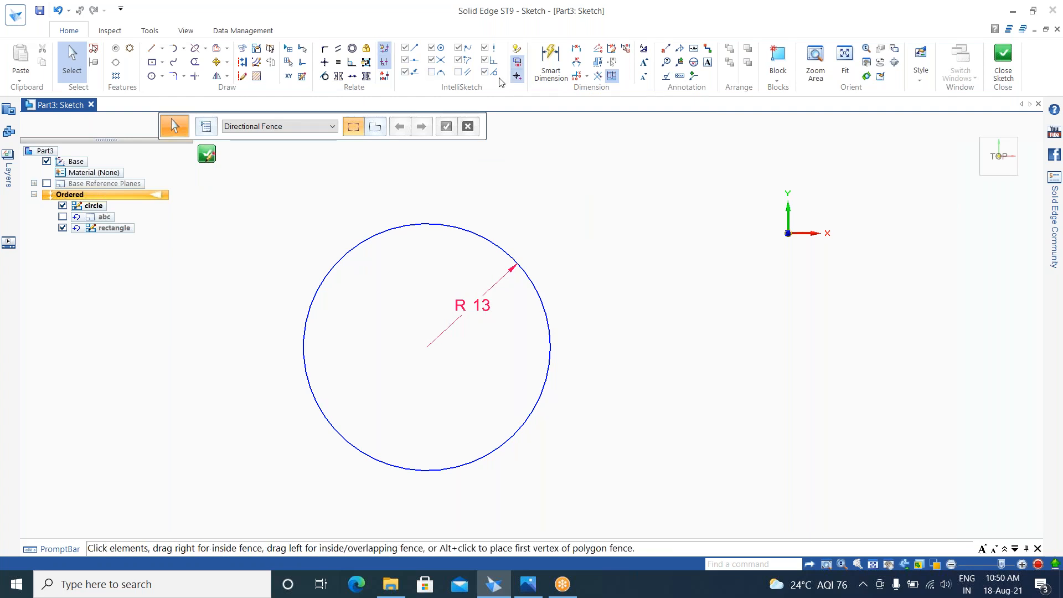
{"action": "left_click", "coordinate": [517, 62]}
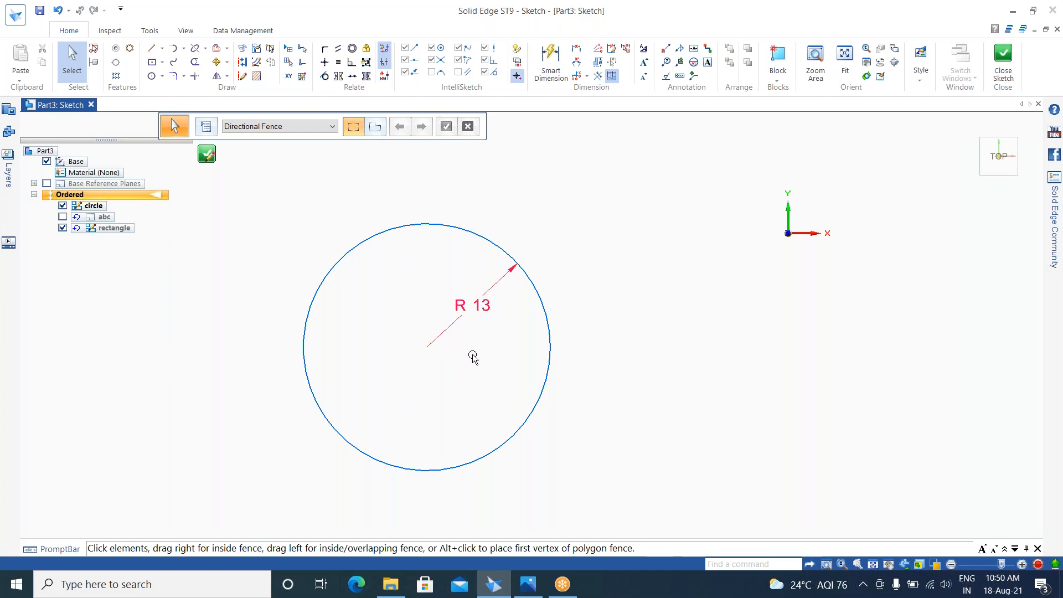
Step: Set the circle's radius dimension to 10 mm and test how the dimensioned circle responds to being pulled by its edge
{"action": "left_click", "coordinate": [481, 306]}
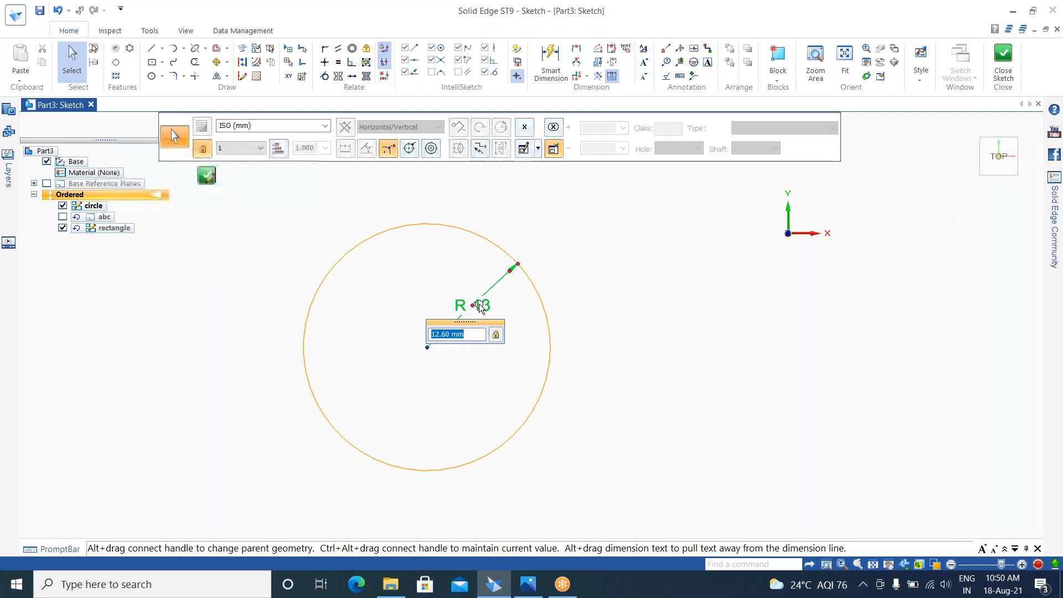
{"action": "type", "text": "10"}
{"action": "key", "text": "Return"}
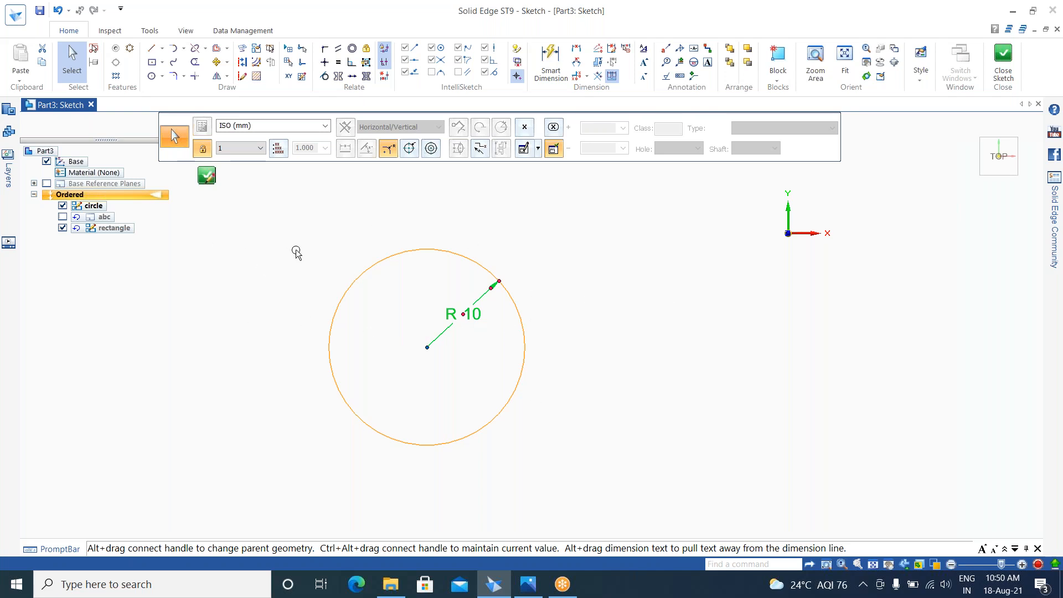
{"action": "key", "text": "Escape"}
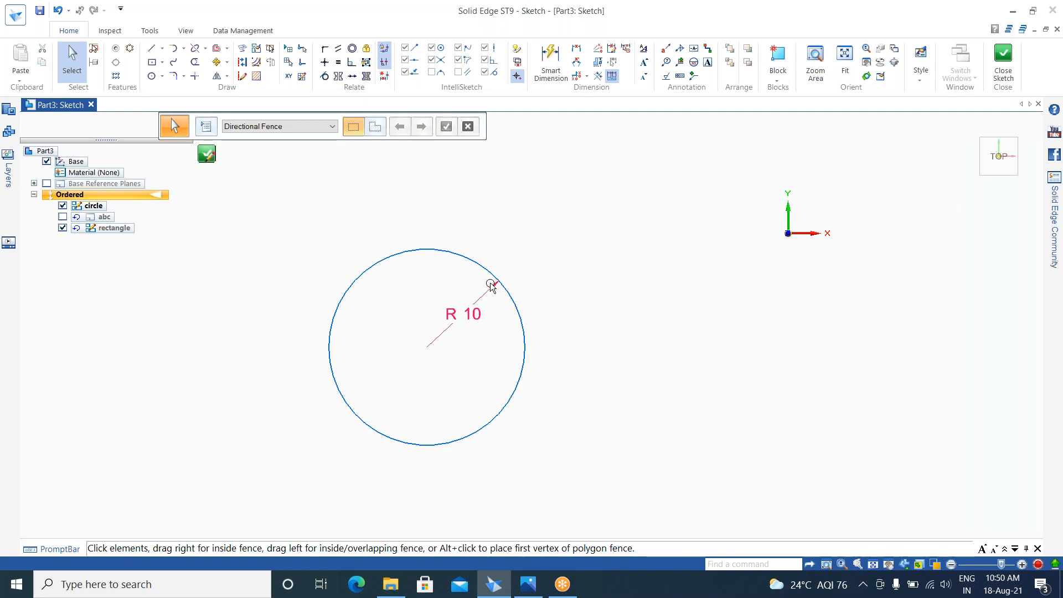
{"action": "mouse_move", "coordinate": [491, 278]}
{"action": "left_mouse_down"}
{"action": "mouse_move", "coordinate": [547, 307]}
{"action": "mouse_move", "coordinate": [563, 299]}
{"action": "mouse_move", "coordinate": [498, 272]}
{"action": "left_mouse_up"}
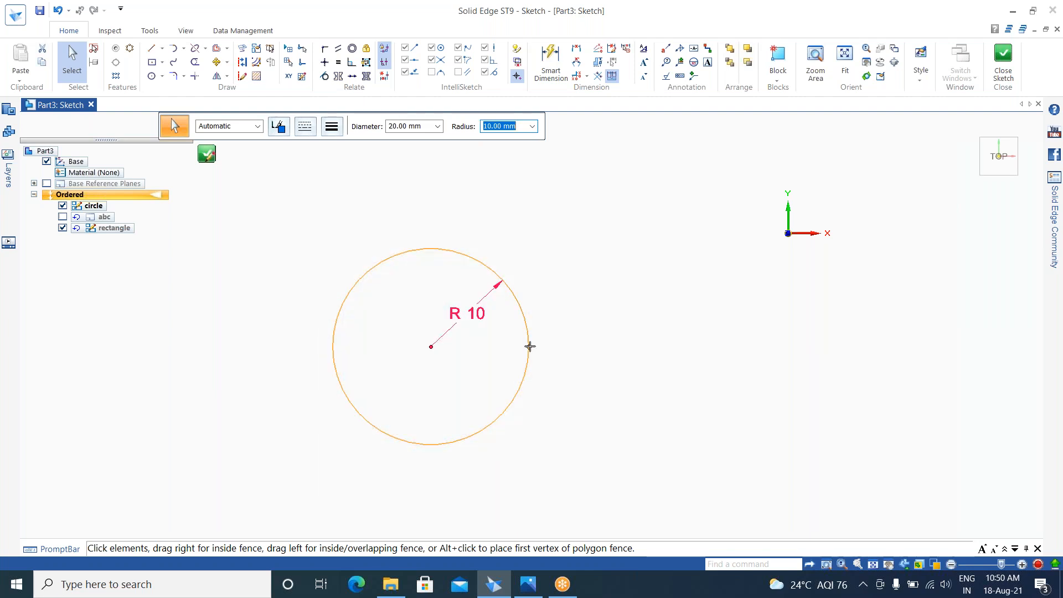
{"action": "mouse_move", "coordinate": [530, 346]}
{"action": "left_mouse_down"}
{"action": "mouse_move", "coordinate": [567, 349]}
{"action": "mouse_move", "coordinate": [496, 349]}
{"action": "mouse_move", "coordinate": [535, 326]}
{"action": "mouse_move", "coordinate": [548, 294]}
{"action": "mouse_move", "coordinate": [513, 354]}
{"action": "mouse_move", "coordinate": [706, 395]}
{"action": "mouse_move", "coordinate": [454, 285]}
{"action": "mouse_move", "coordinate": [629, 273]}
{"action": "mouse_move", "coordinate": [537, 314]}
{"action": "mouse_move", "coordinate": [556, 320]}
{"action": "mouse_move", "coordinate": [527, 337]}
{"action": "mouse_move", "coordinate": [621, 344]}
{"action": "mouse_move", "coordinate": [566, 332]}
{"action": "mouse_move", "coordinate": [680, 296]}
{"action": "mouse_move", "coordinate": [581, 280]}
{"action": "mouse_move", "coordinate": [533, 338]}
{"action": "left_mouse_up"}
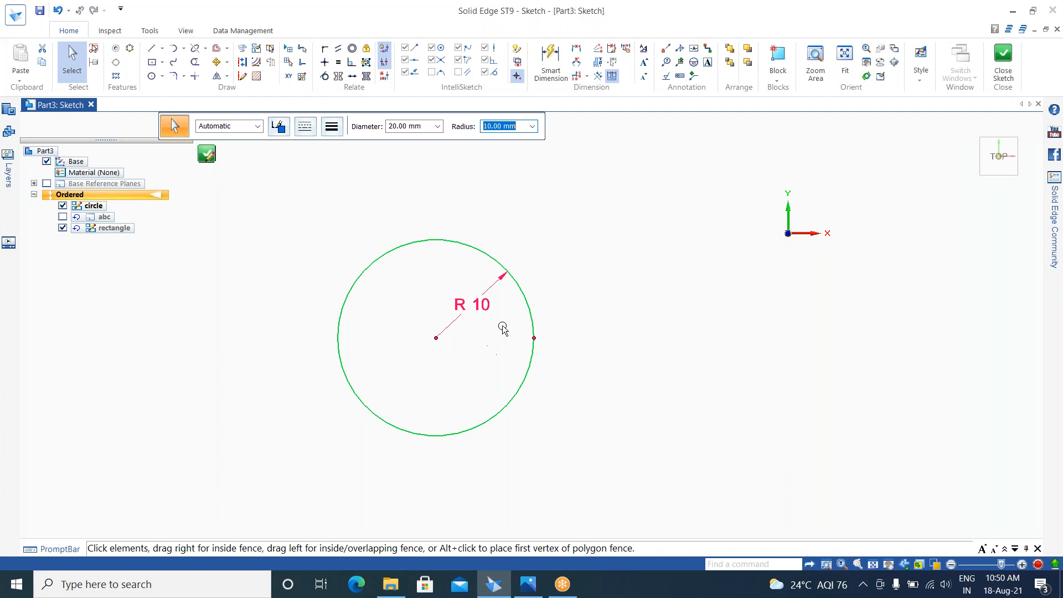
Step: Set the circle's radius dimension to 15 mm and shift the circle slightly within the sketch
{"action": "double_click", "coordinate": [477, 308]}
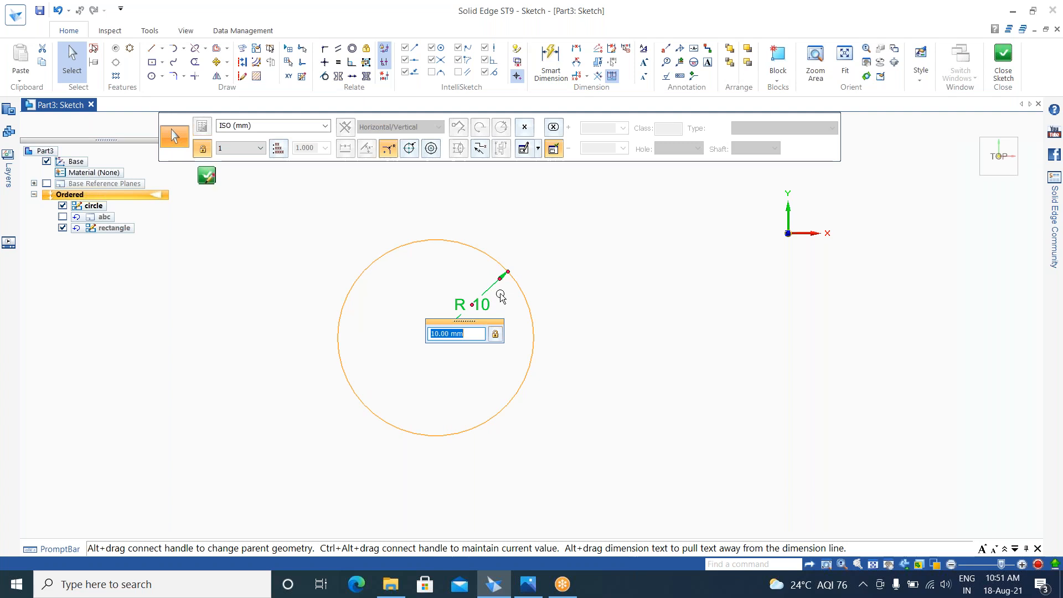
{"action": "type", "text": "15"}
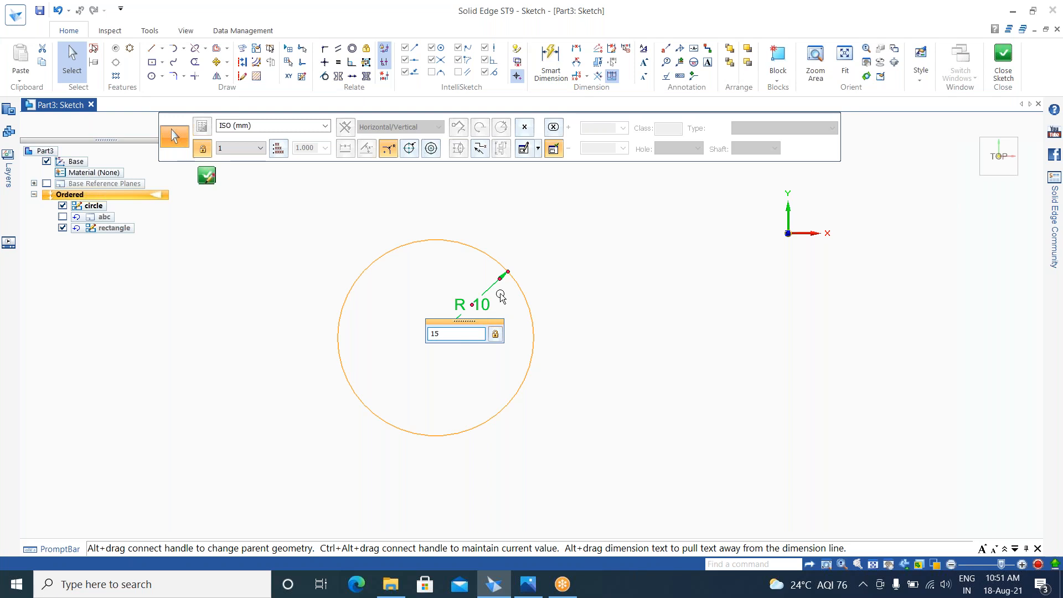
{"action": "key", "text": "Return"}
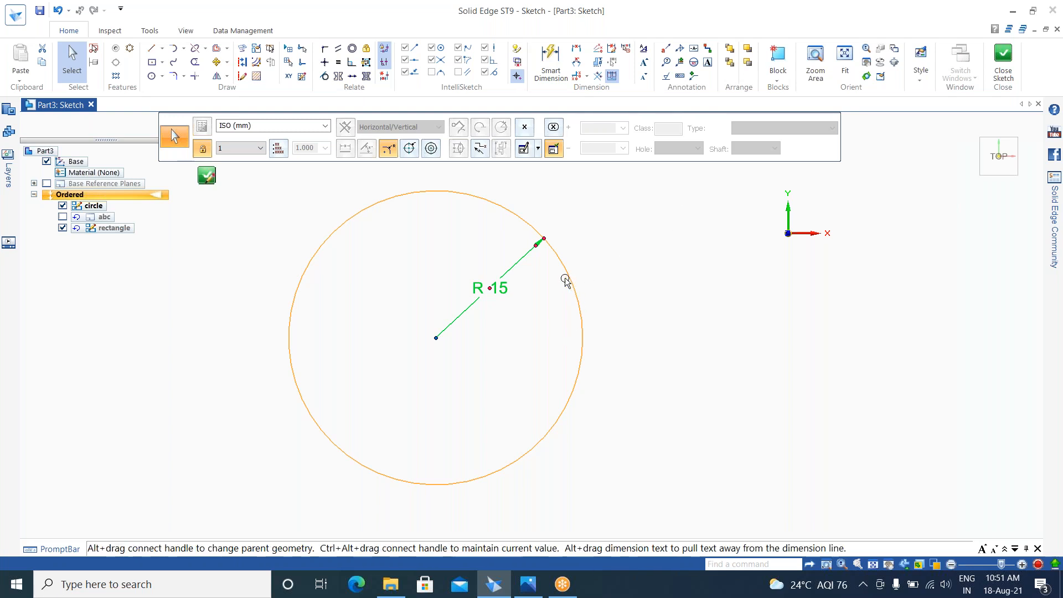
{"action": "left_click", "coordinate": [575, 291]}
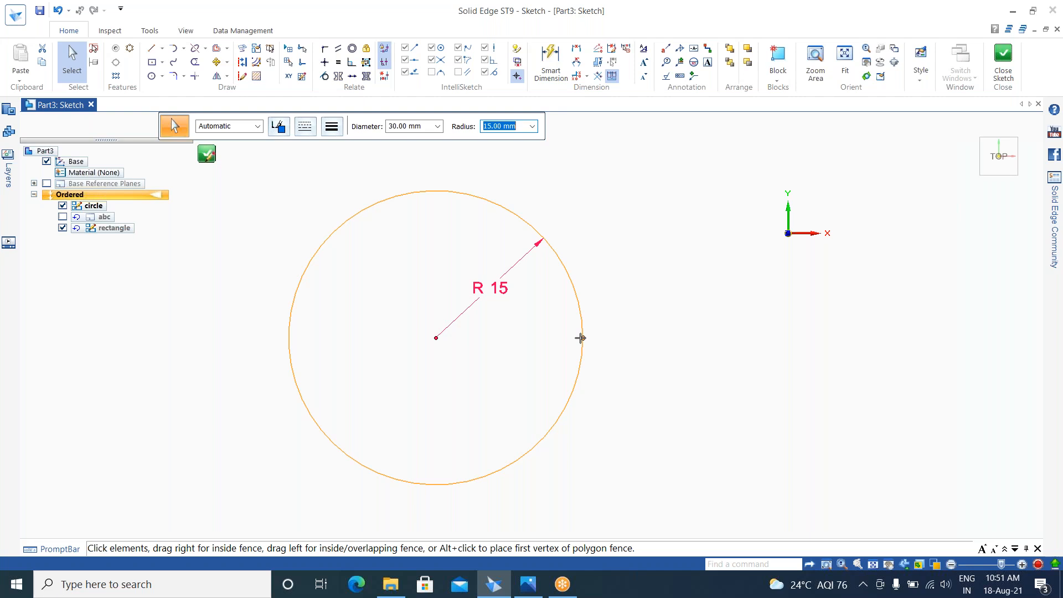
{"action": "mouse_move", "coordinate": [585, 335]}
{"action": "left_mouse_down"}
{"action": "mouse_move", "coordinate": [600, 261]}
{"action": "mouse_move", "coordinate": [619, 238]}
{"action": "mouse_move", "coordinate": [692, 208]}
{"action": "mouse_move", "coordinate": [724, 209]}
{"action": "mouse_move", "coordinate": [899, 344]}
{"action": "mouse_move", "coordinate": [413, 406]}
{"action": "mouse_move", "coordinate": [1059, 397]}
{"action": "mouse_move", "coordinate": [349, 354]}
{"action": "mouse_move", "coordinate": [537, 330]}
{"action": "mouse_move", "coordinate": [544, 318]}
{"action": "mouse_move", "coordinate": [571, 329]}
{"action": "mouse_move", "coordinate": [591, 306]}
{"action": "mouse_move", "coordinate": [588, 370]}
{"action": "mouse_move", "coordinate": [607, 193]}
{"action": "mouse_move", "coordinate": [938, 180]}
{"action": "mouse_move", "coordinate": [1019, 227]}
{"action": "mouse_move", "coordinate": [510, 384]}
{"action": "mouse_move", "coordinate": [589, 325]}
{"action": "mouse_move", "coordinate": [582, 344]}
{"action": "left_mouse_up"}
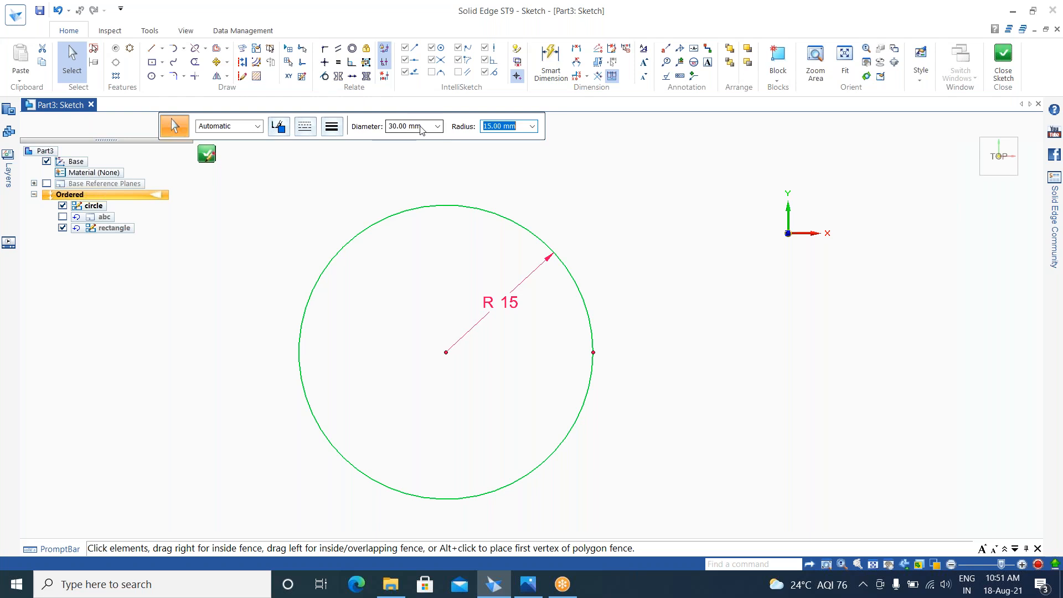
{"action": "key", "text": "Escape"}
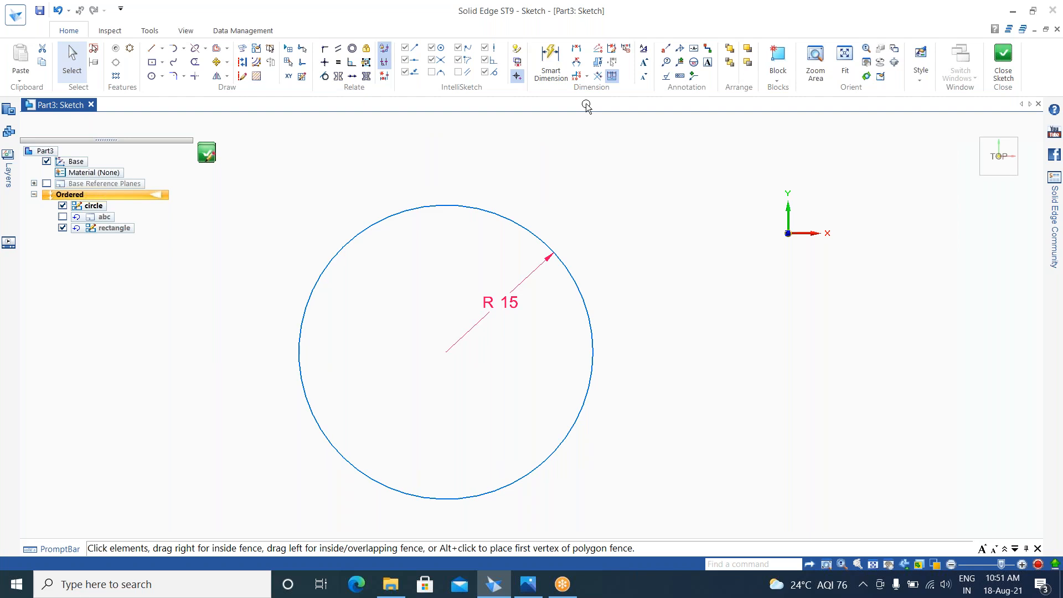
Step: Dimension the vertical distance between the sketch origin and the circle's centre and set it to 15 mm
{"action": "left_click", "coordinate": [550, 53]}
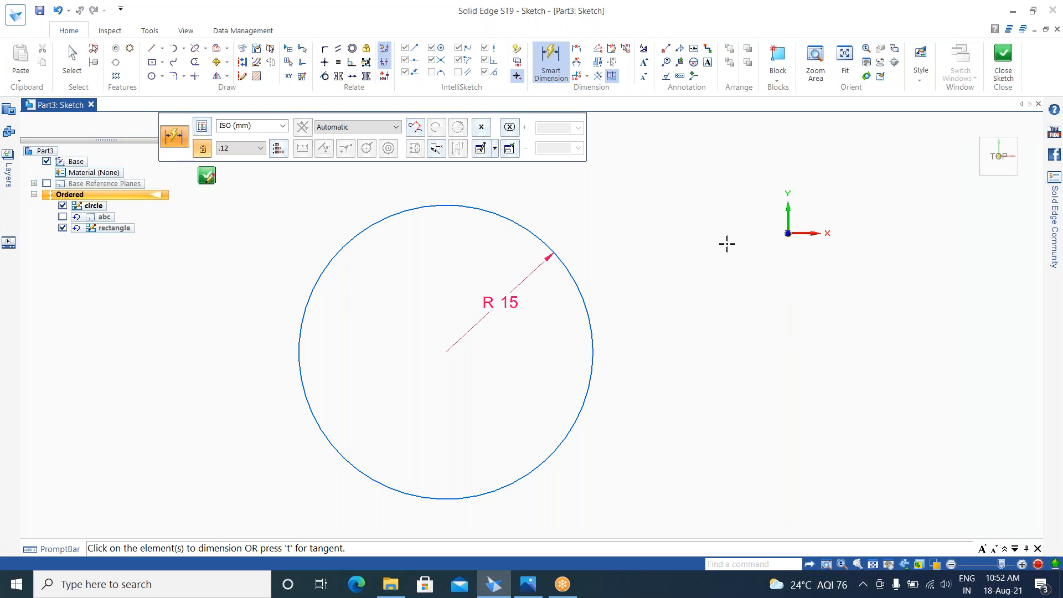
{"action": "left_click", "coordinate": [789, 218]}
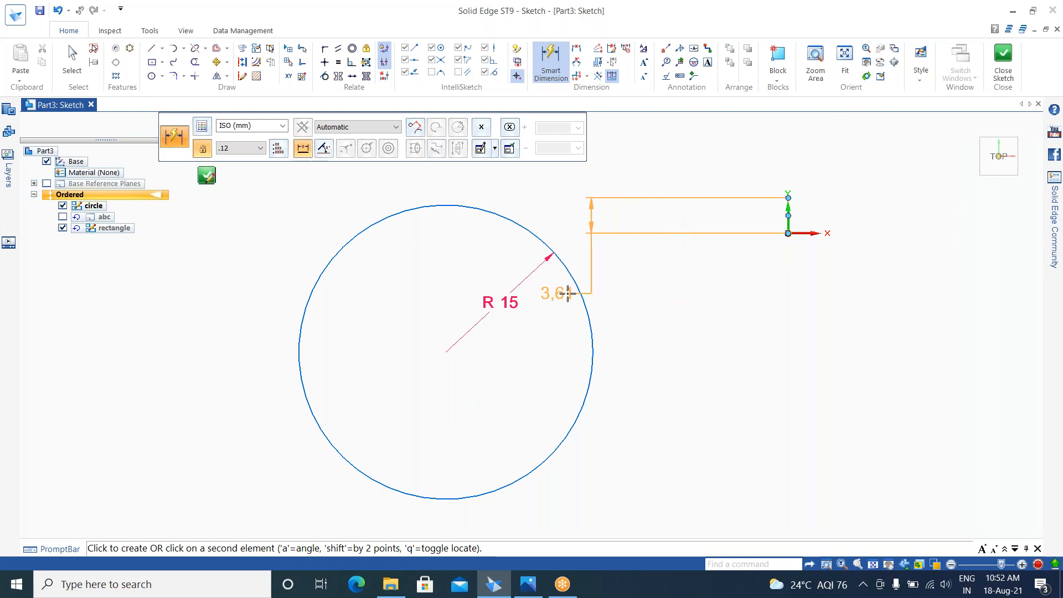
{"action": "left_click", "coordinate": [446, 352]}
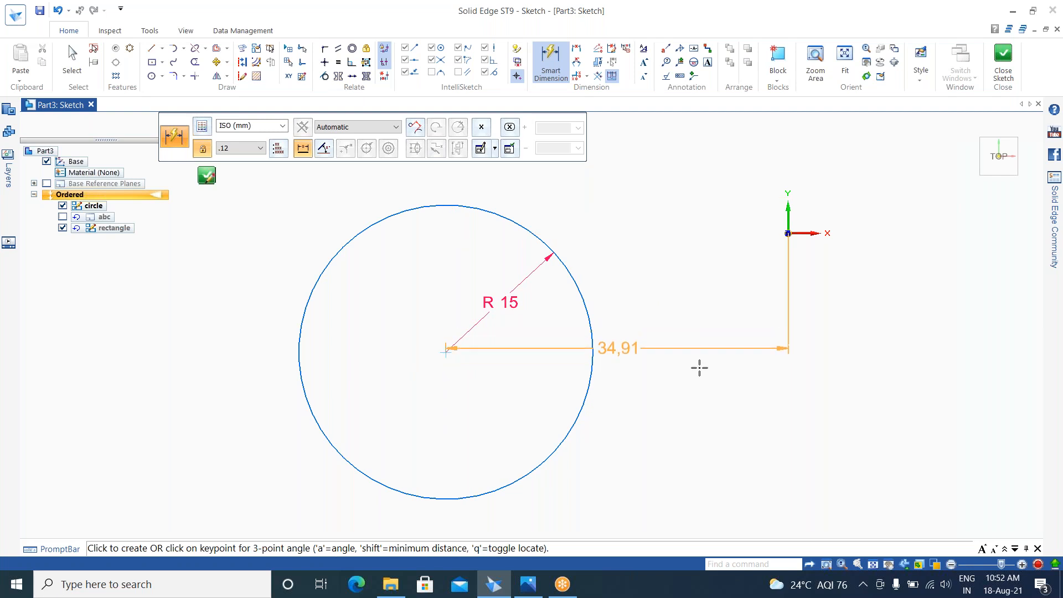
{"action": "left_click", "coordinate": [229, 332]}
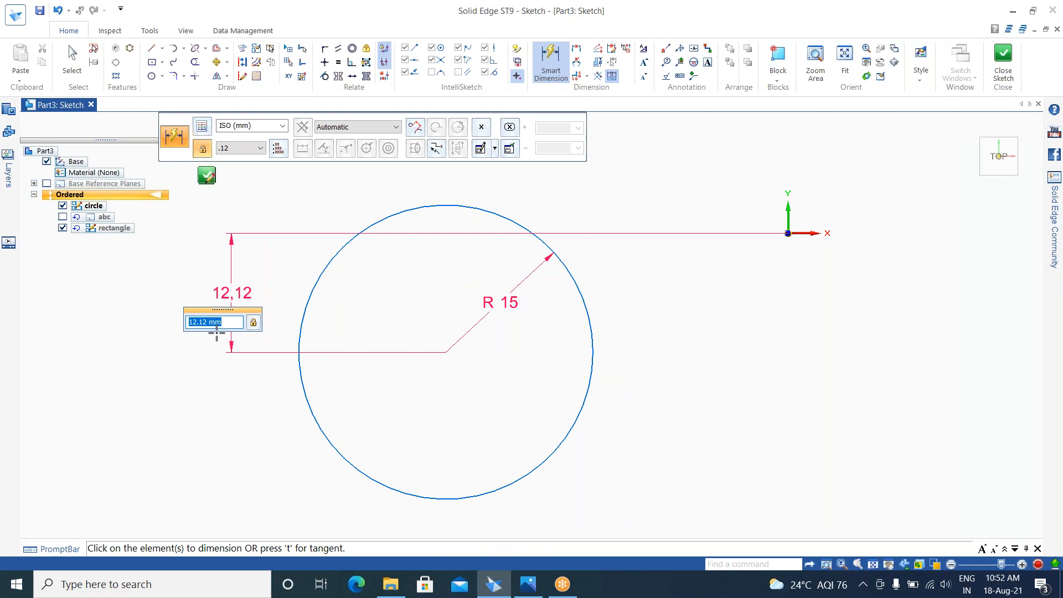
{"action": "type", "text": "15"}
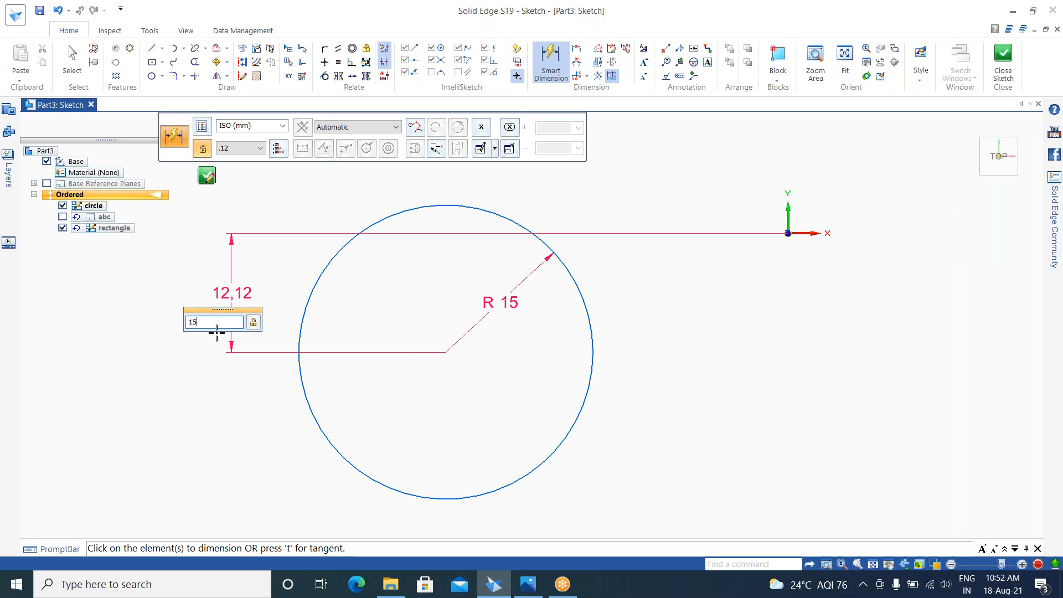
{"action": "key", "text": "Return"}
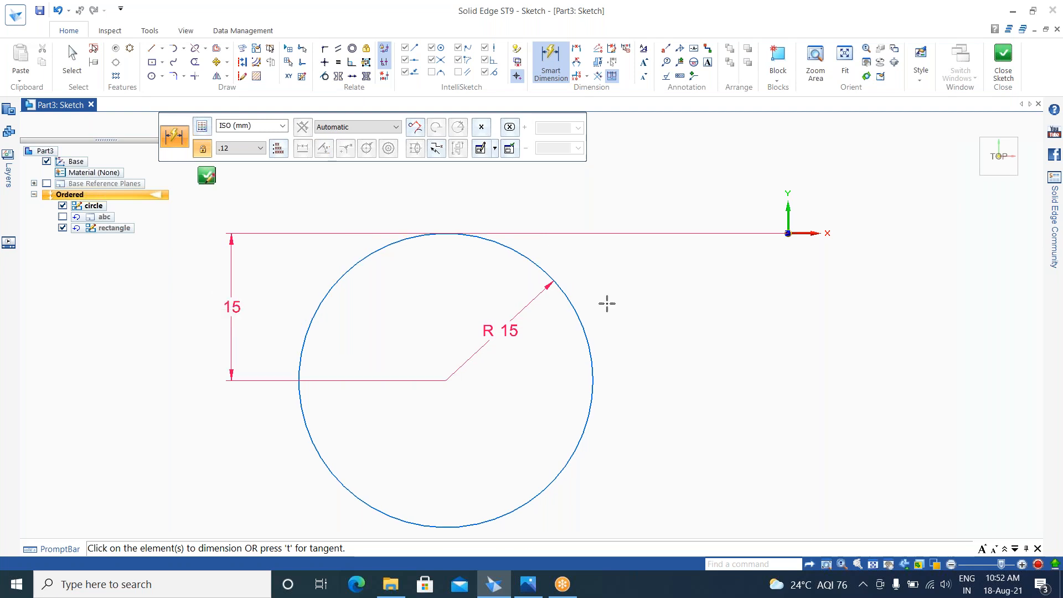
Step: Dimension the horizontal distance from the X axis tip of the origin to the circle's centre, placed below, and set it to 20 mm
{"action": "left_click", "coordinate": [814, 232]}
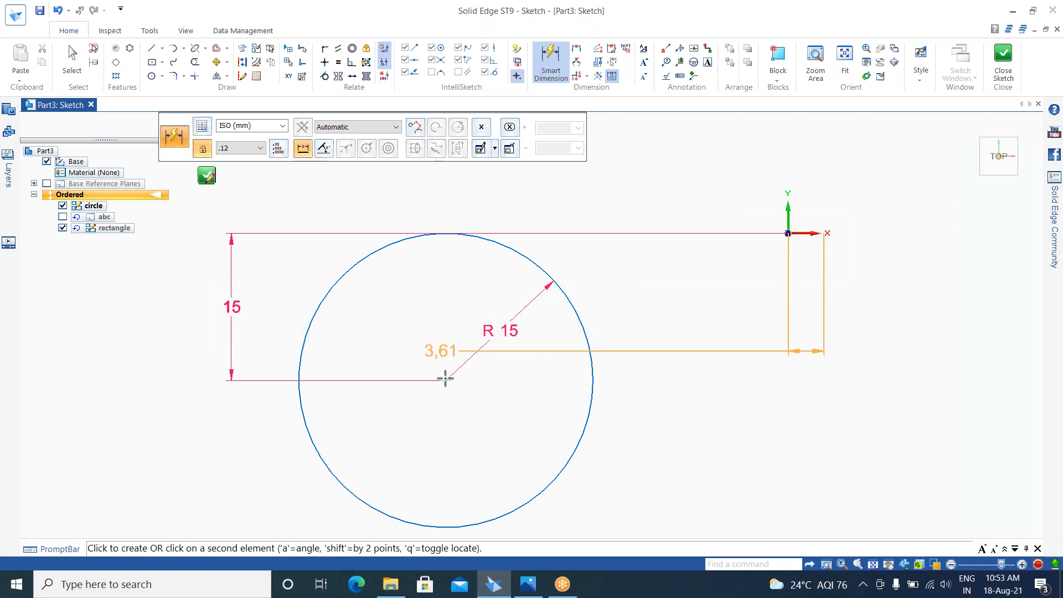
{"action": "left_click", "coordinate": [449, 381]}
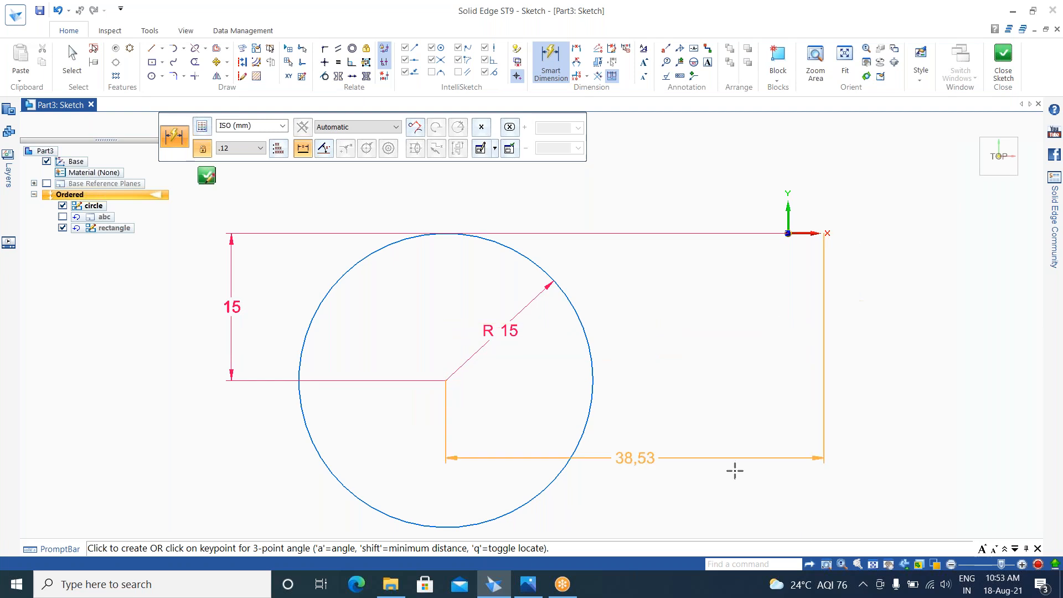
{"action": "left_click", "coordinate": [603, 446]}
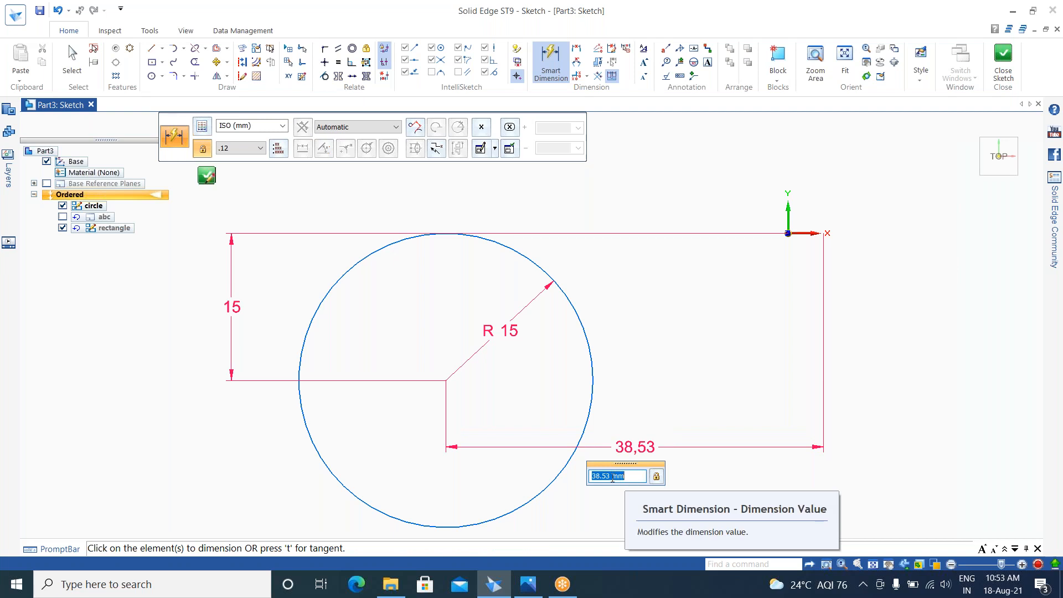
{"action": "type", "text": "2"}
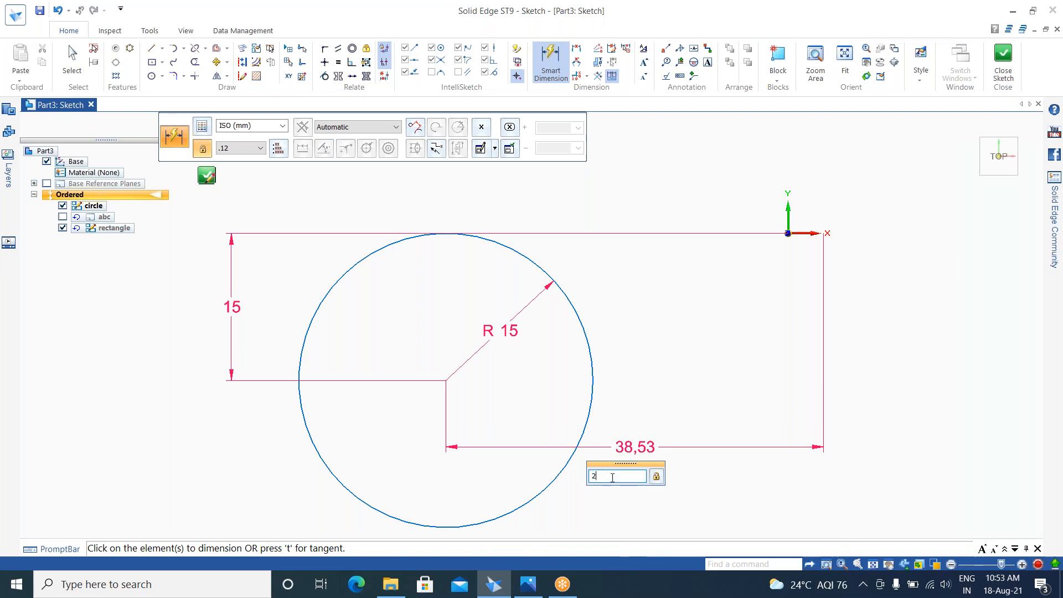
{"action": "type", "text": "0"}
{"action": "key", "text": "Return"}
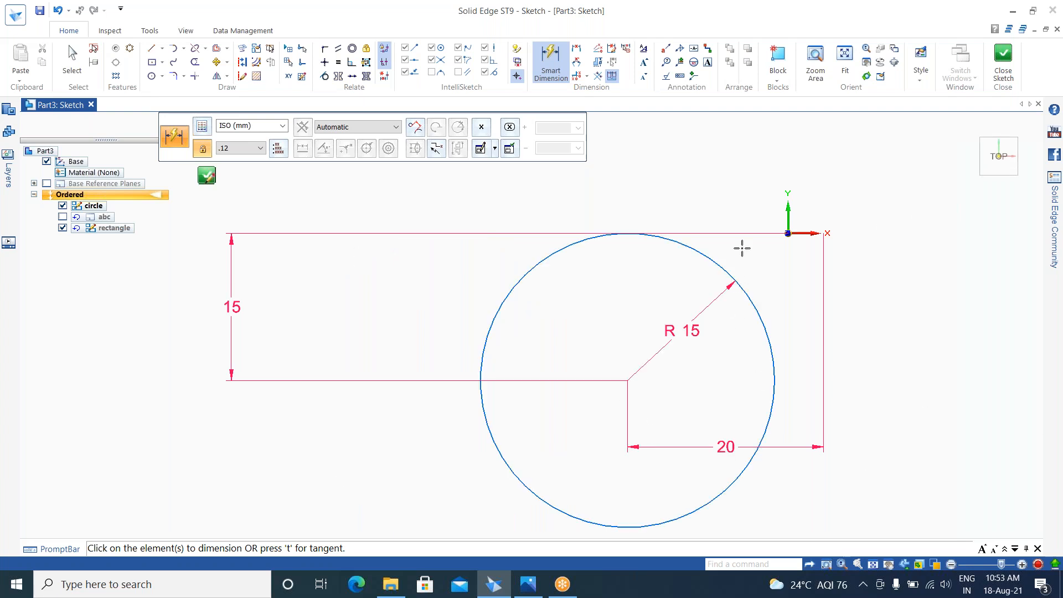
{"action": "key", "text": "Escape"}
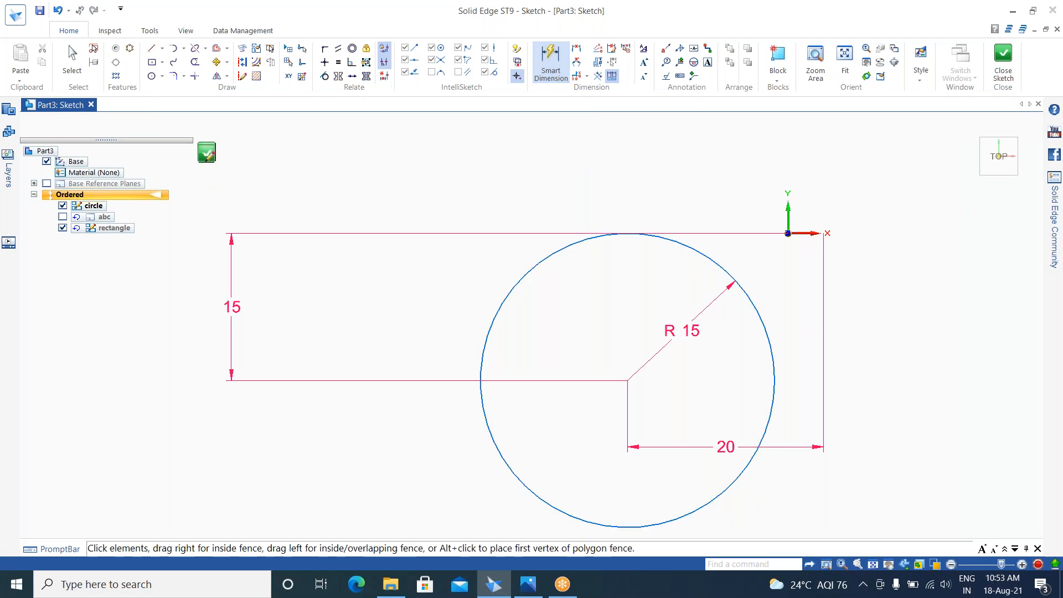
Step: Set the circle's horizontal position dimension to 30 mm
{"action": "left_click", "coordinate": [699, 257]}
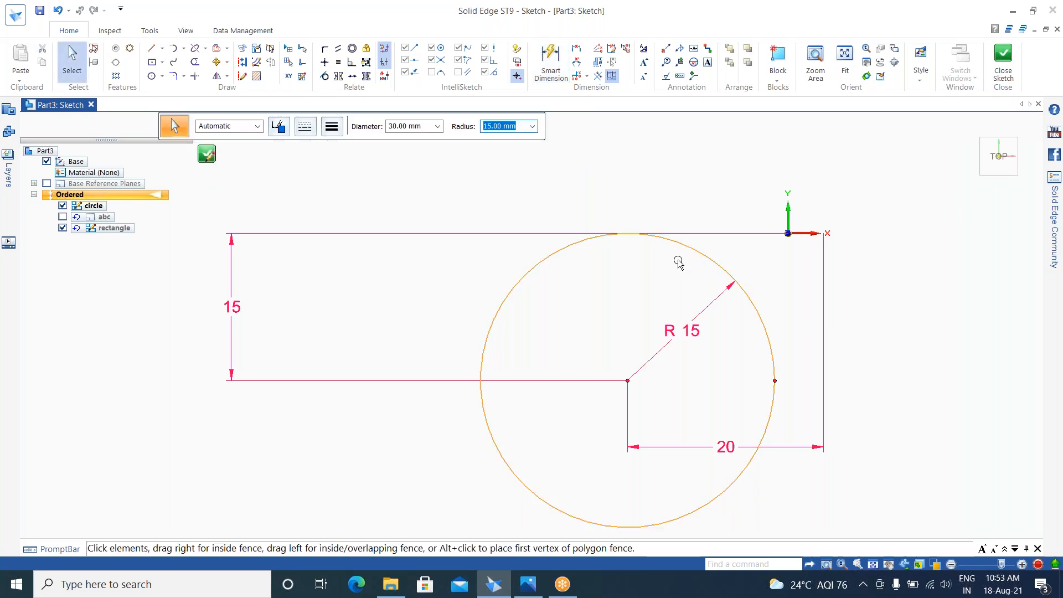
{"action": "key", "text": "ctrl+a"}
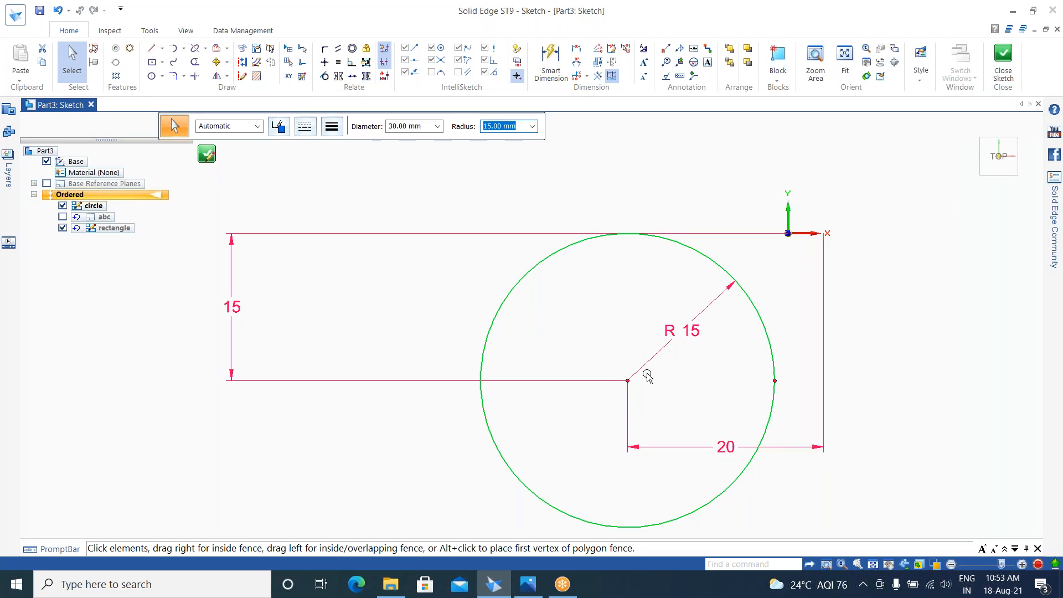
{"action": "left_click", "coordinate": [727, 452]}
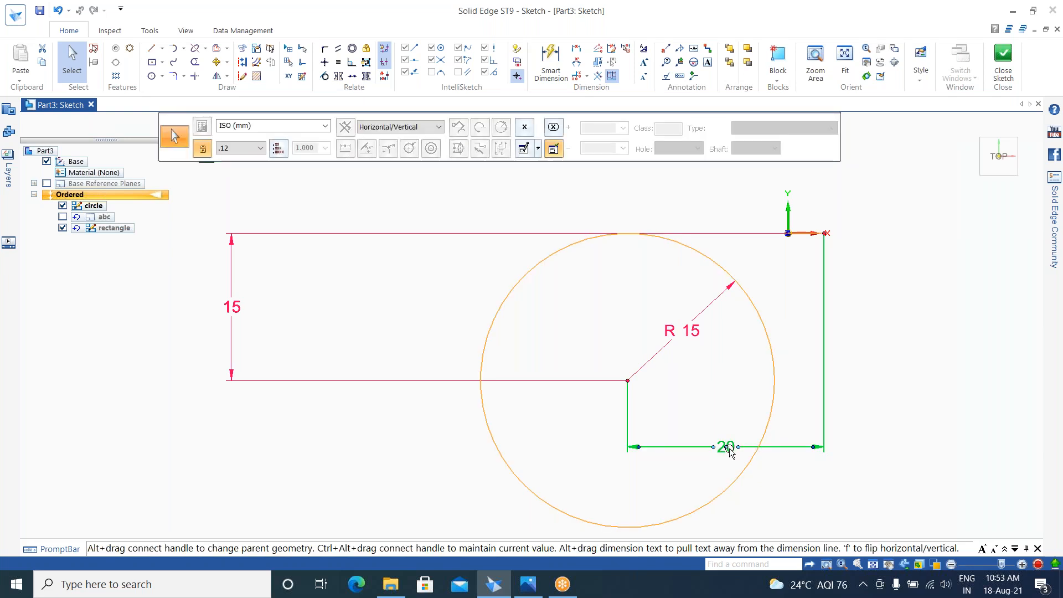
{"action": "double_click", "coordinate": [728, 450]}
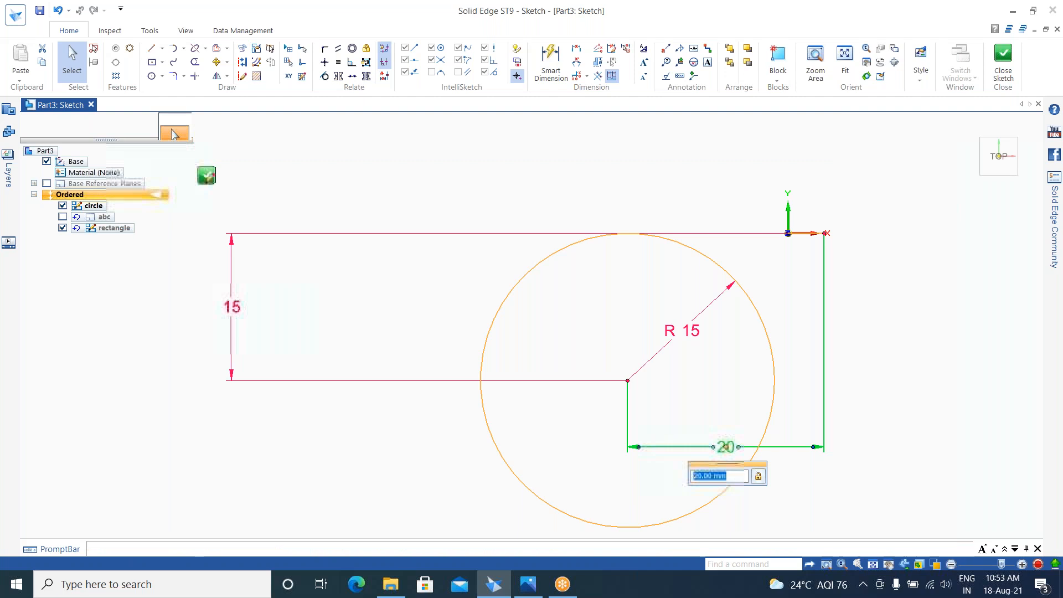
{"action": "type", "text": "30"}
{"action": "key", "text": "Return"}
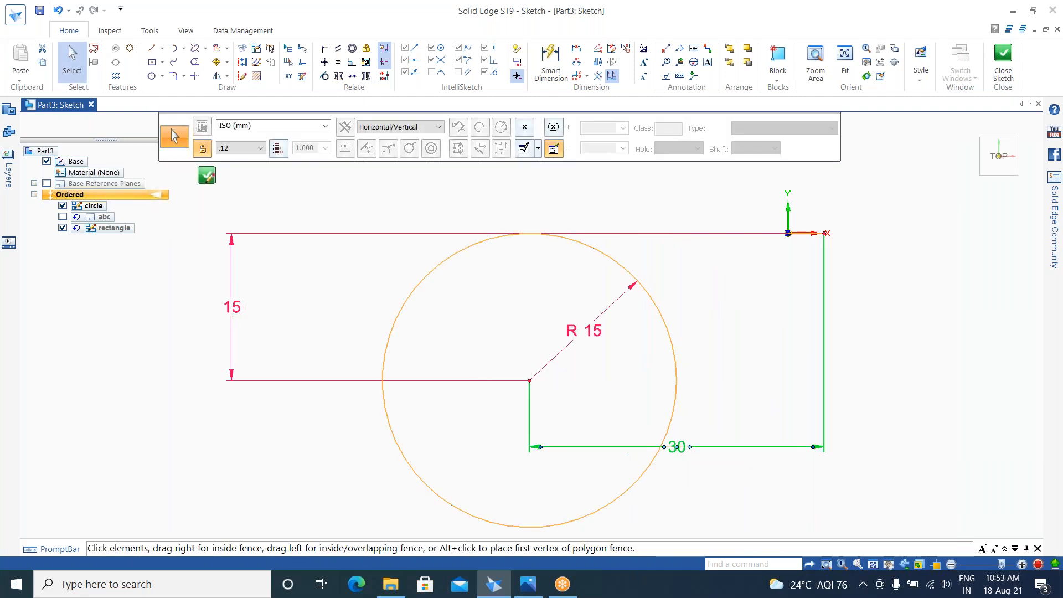
{"action": "key", "text": "Escape"}
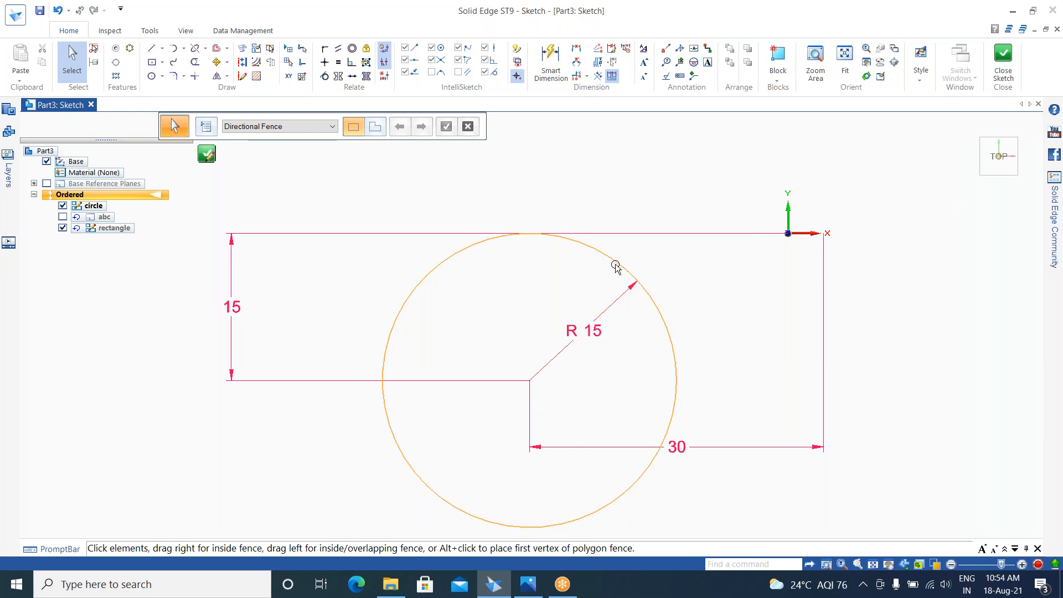
Step: Turn on relationship colors for the sketch geometry
{"action": "left_click", "coordinate": [553, 242]}
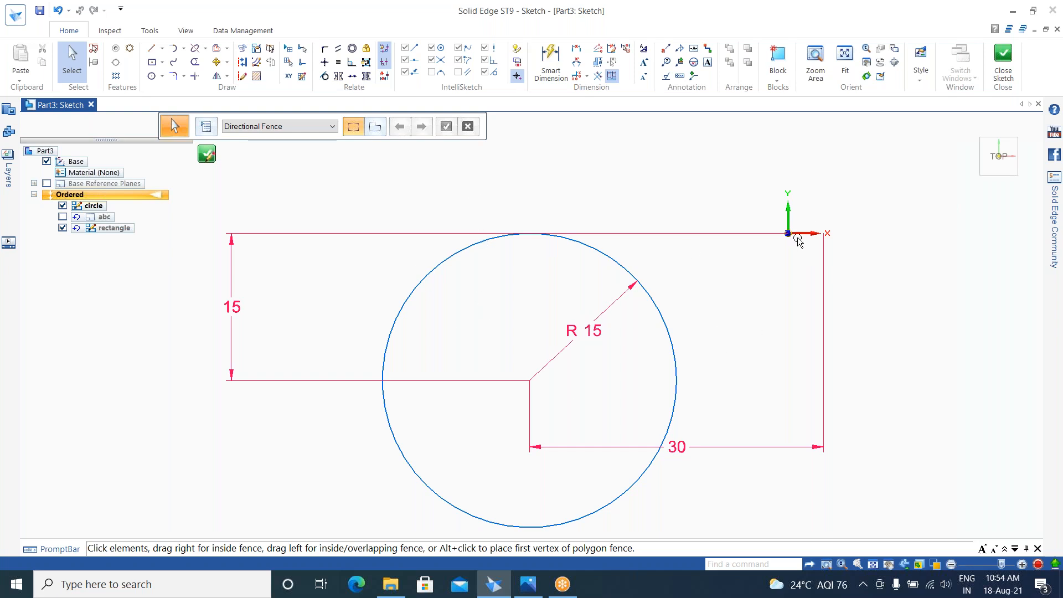
{"action": "left_click", "coordinate": [414, 297]}
{"action": "left_click", "coordinate": [284, 452]}
{"action": "left_click", "coordinate": [518, 62]}
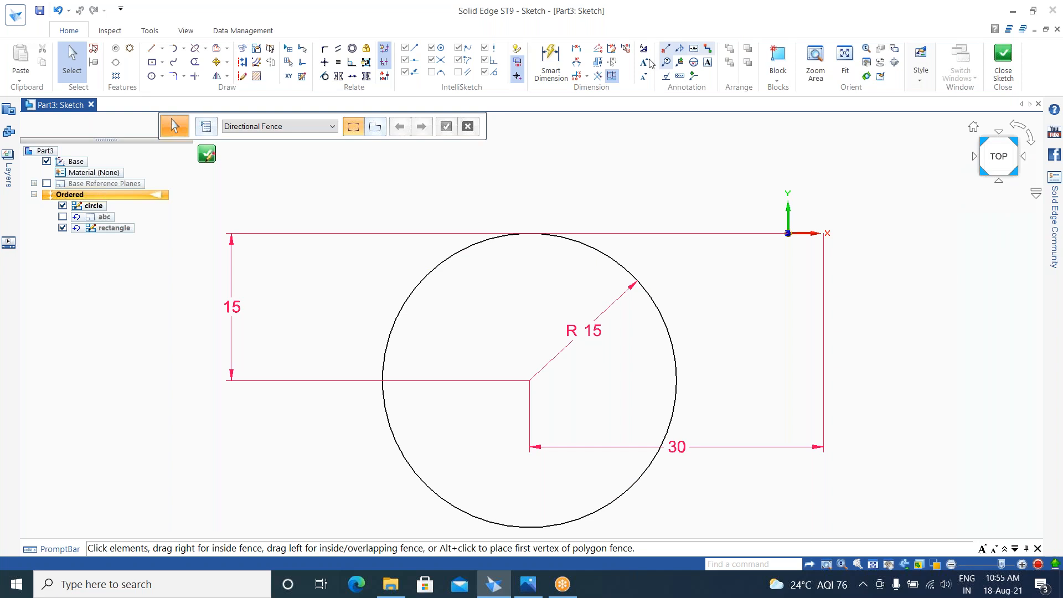
Step: Add a second size dimension to the circle as a diameter with Smart Dimension, placing its text outside the circle
{"action": "left_click", "coordinate": [576, 49]}
{"action": "left_click", "coordinate": [480, 242]}
{"action": "left_click", "coordinate": [560, 238]}
{"action": "left_click", "coordinate": [579, 322]}
{"action": "left_click", "coordinate": [551, 62]}
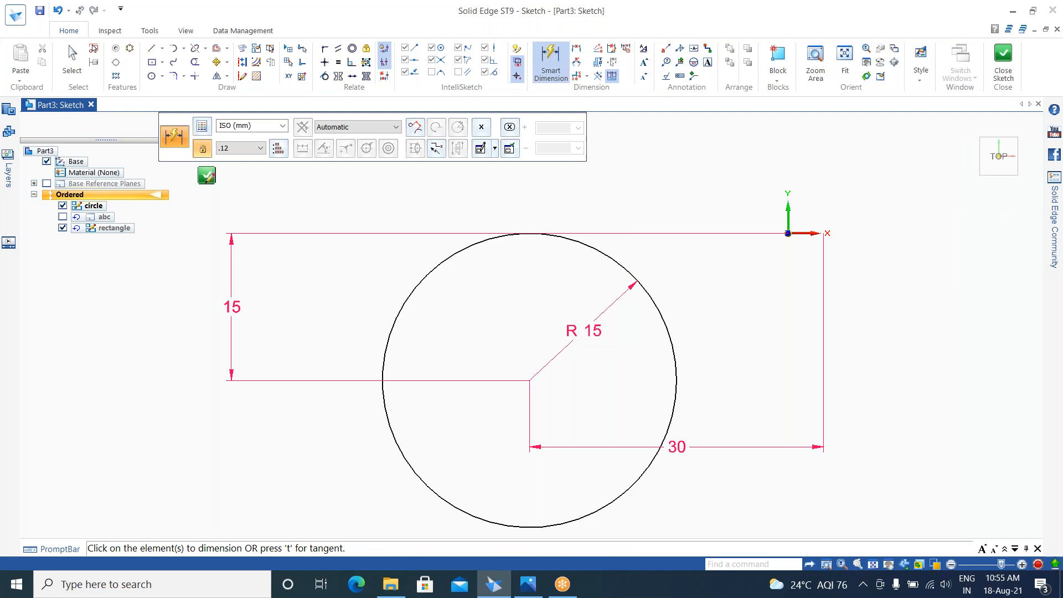
{"action": "left_click", "coordinate": [447, 257]}
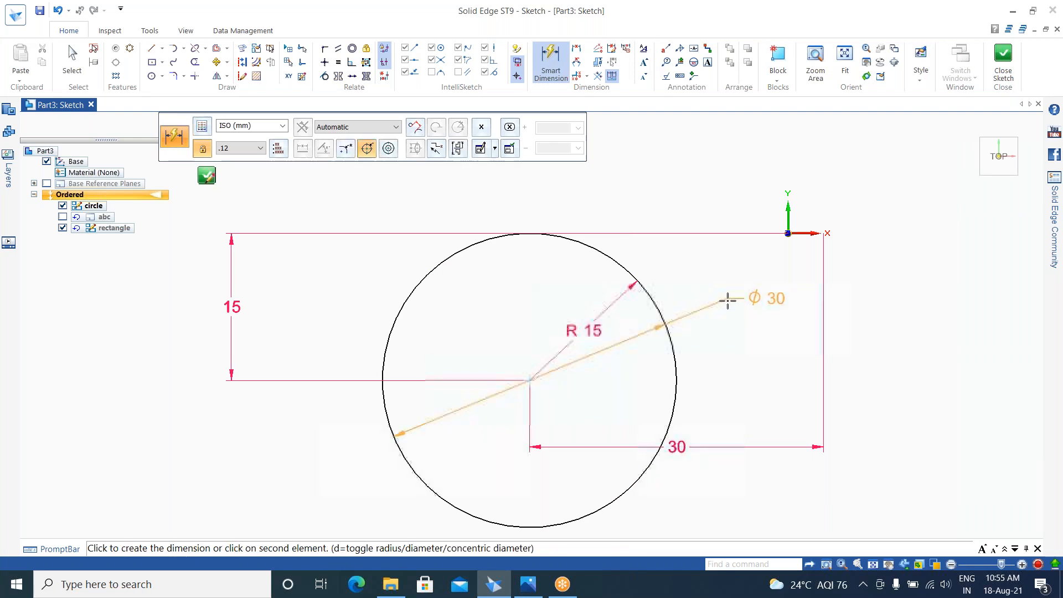
{"action": "left_click", "coordinate": [729, 299]}
{"action": "key", "text": "Escape"}
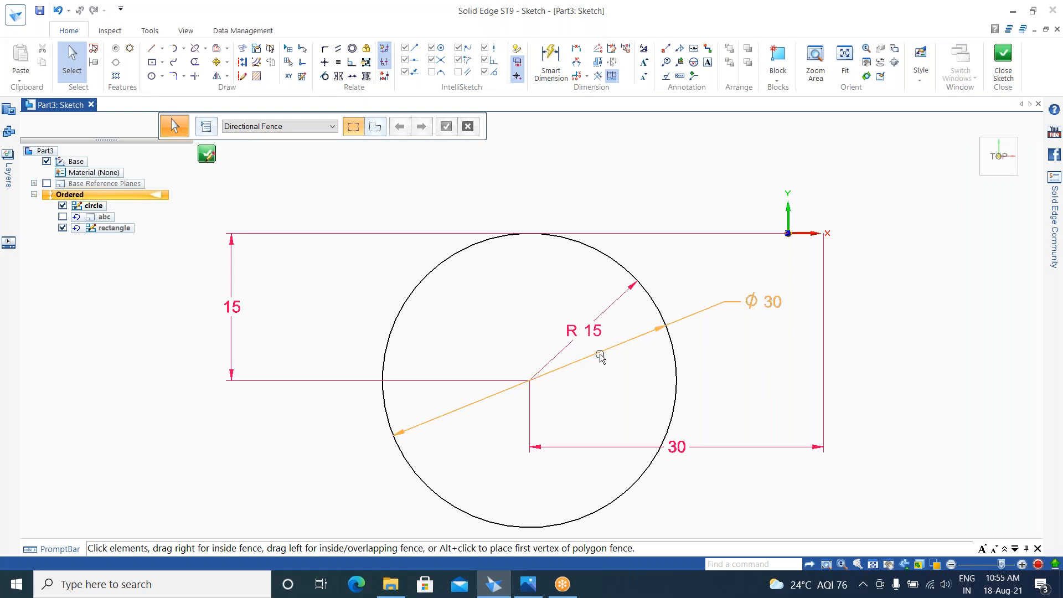
Step: Delete the extra diameter dimension from the circle
{"action": "left_click", "coordinate": [570, 365]}
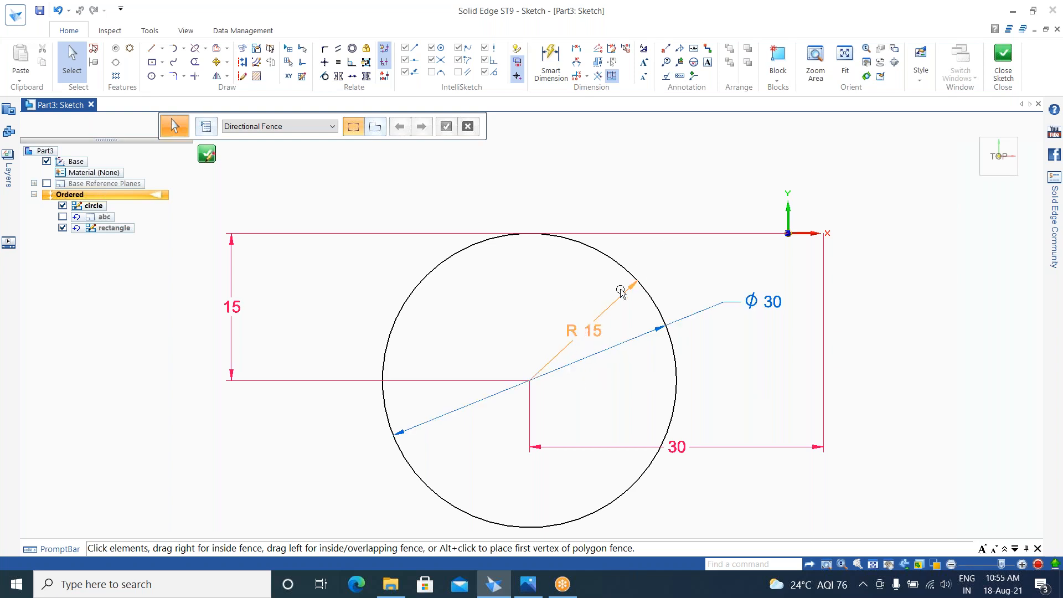
{"action": "left_click", "coordinate": [637, 343]}
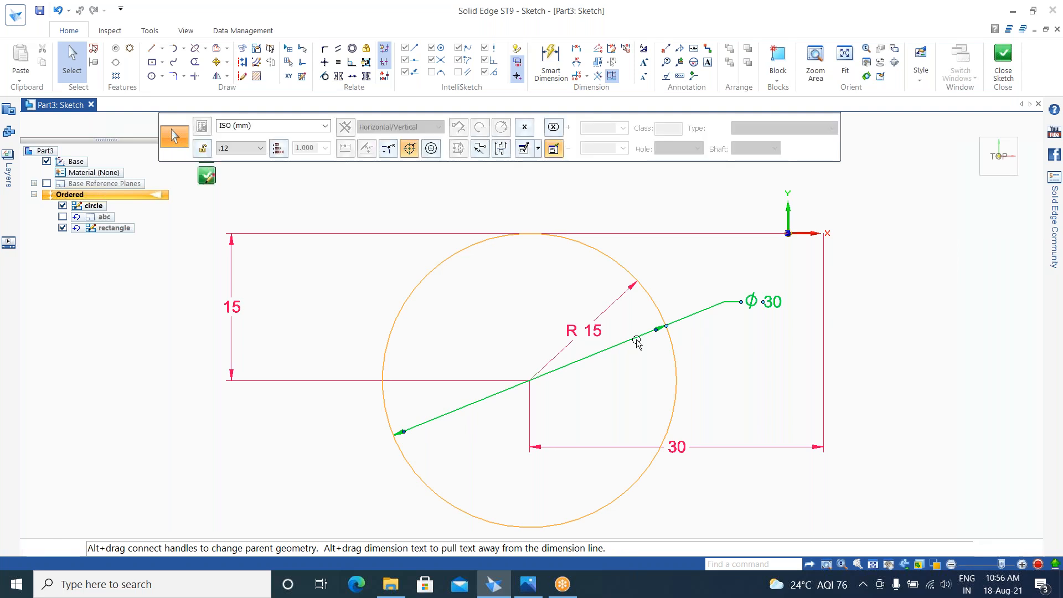
{"action": "key", "text": "Delete"}
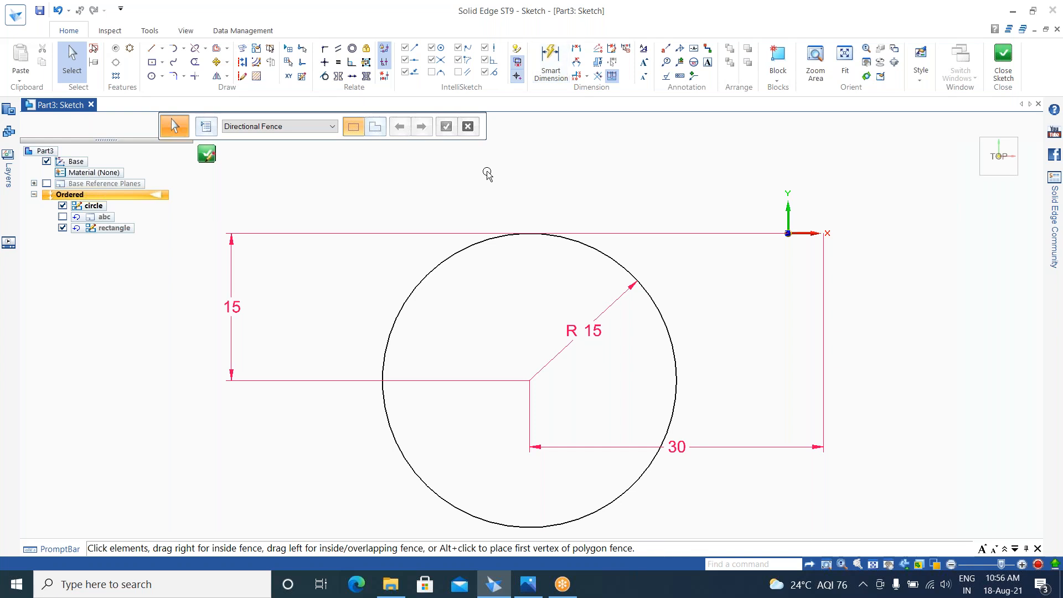
Step: Delete the radius dimension from the circle, keeping its two position dimensions
{"action": "left_click", "coordinate": [410, 296]}
{"action": "left_click", "coordinate": [743, 284]}
{"action": "left_click", "coordinate": [579, 329]}
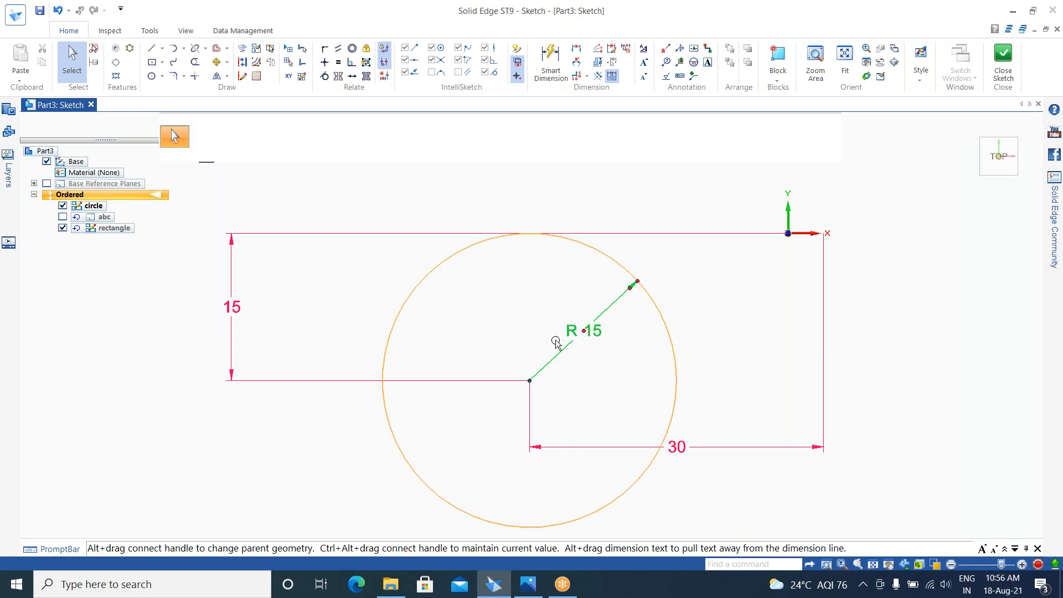
{"action": "left_click", "coordinate": [556, 340]}
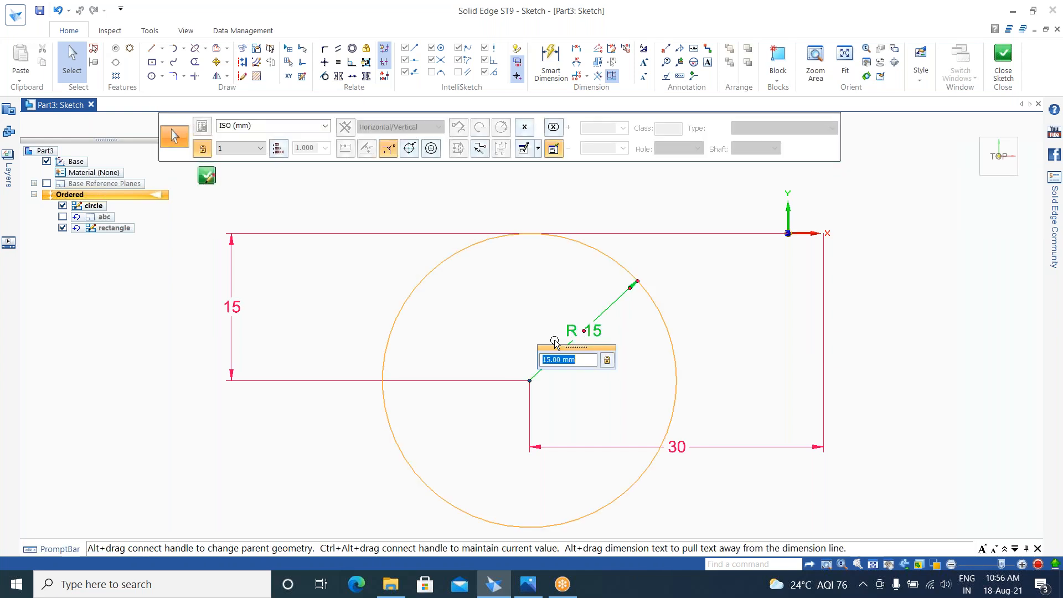
{"action": "type", "text": "15"}
{"action": "key", "text": "Return"}
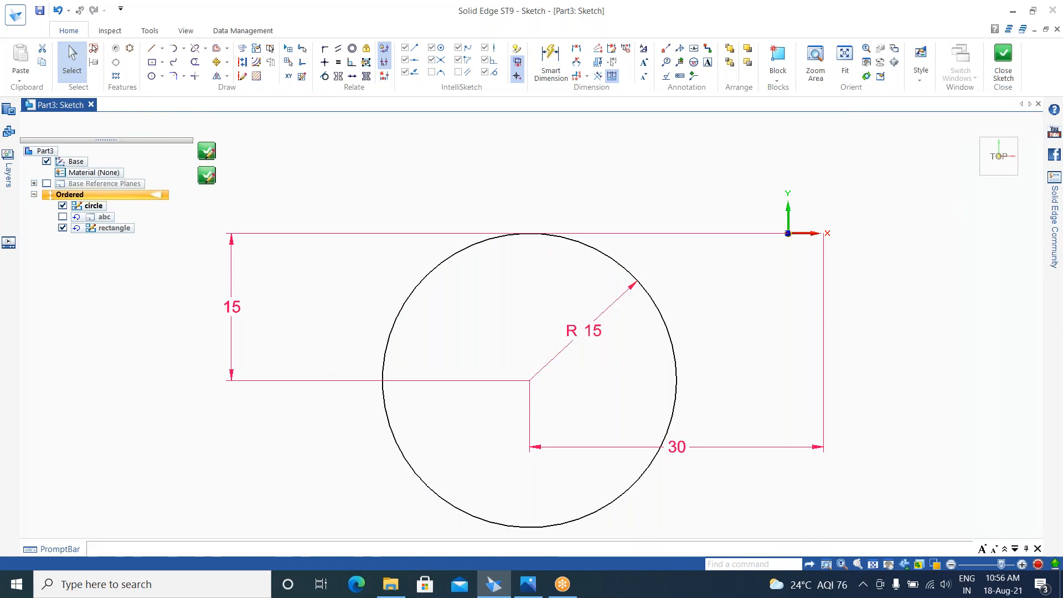
{"action": "key", "text": "Escape"}
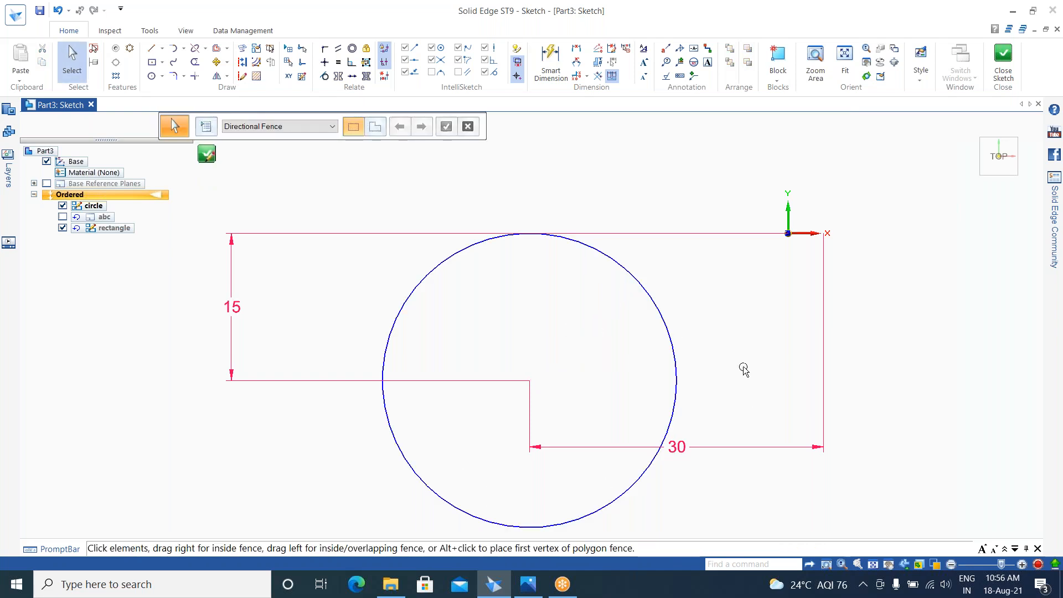
Step: Resize the circle freely by its edge point to a radius of about 10.77 mm
{"action": "left_click", "coordinate": [642, 290]}
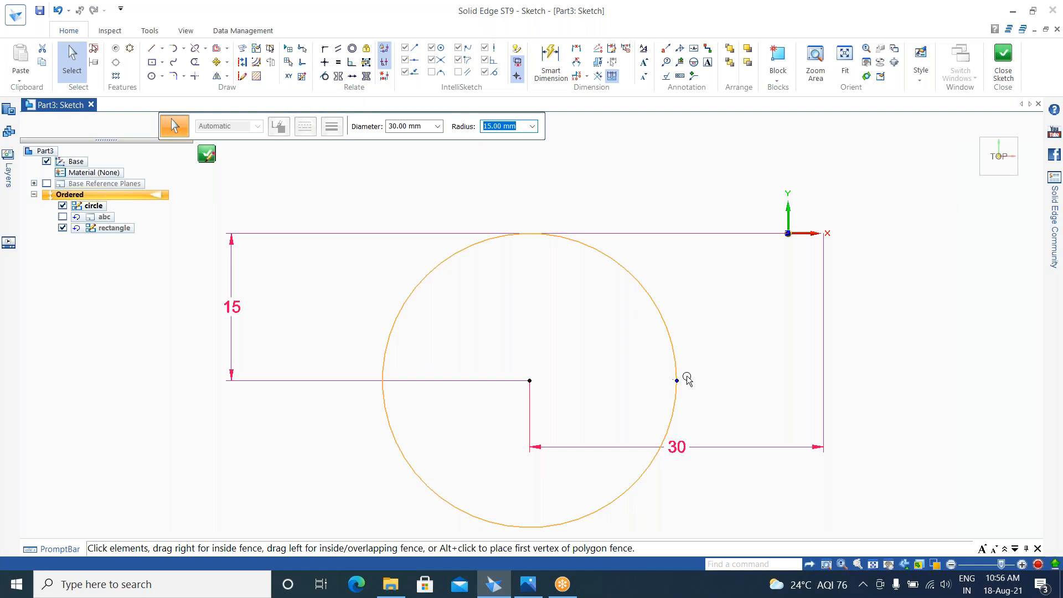
{"action": "left_click_drag", "start_coordinate": [678, 381], "coordinate": [561, 396]}
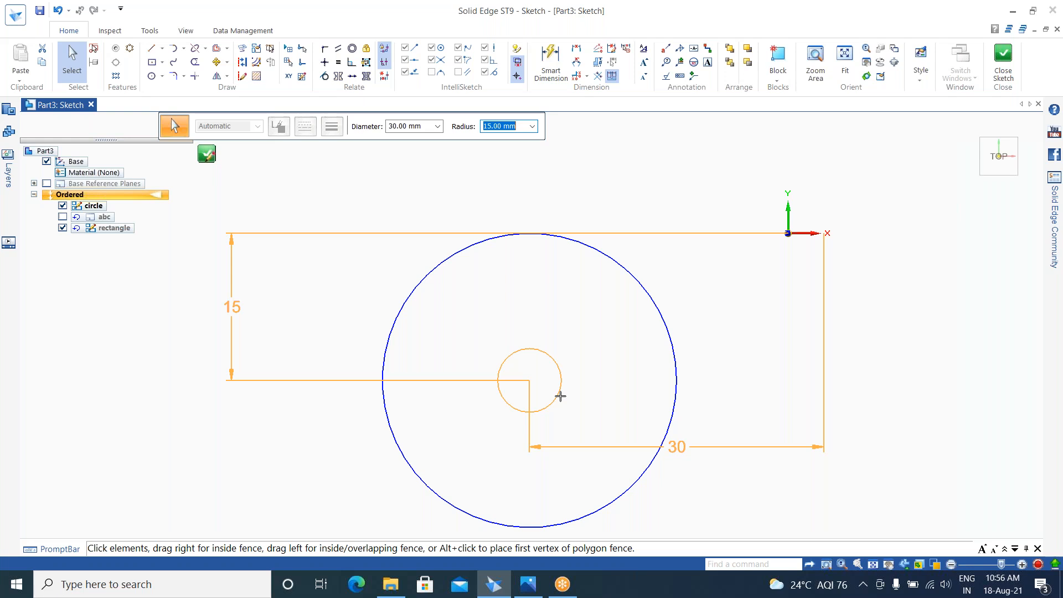
{"action": "left_click_drag", "start_coordinate": [560, 397], "coordinate": [708, 375]}
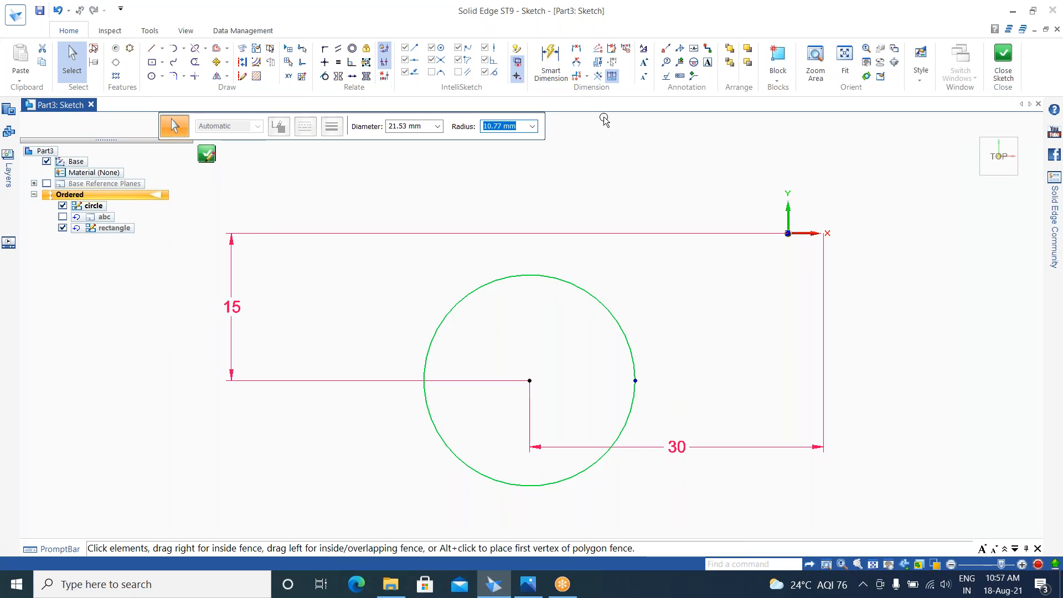
{"action": "key", "text": "Escape"}
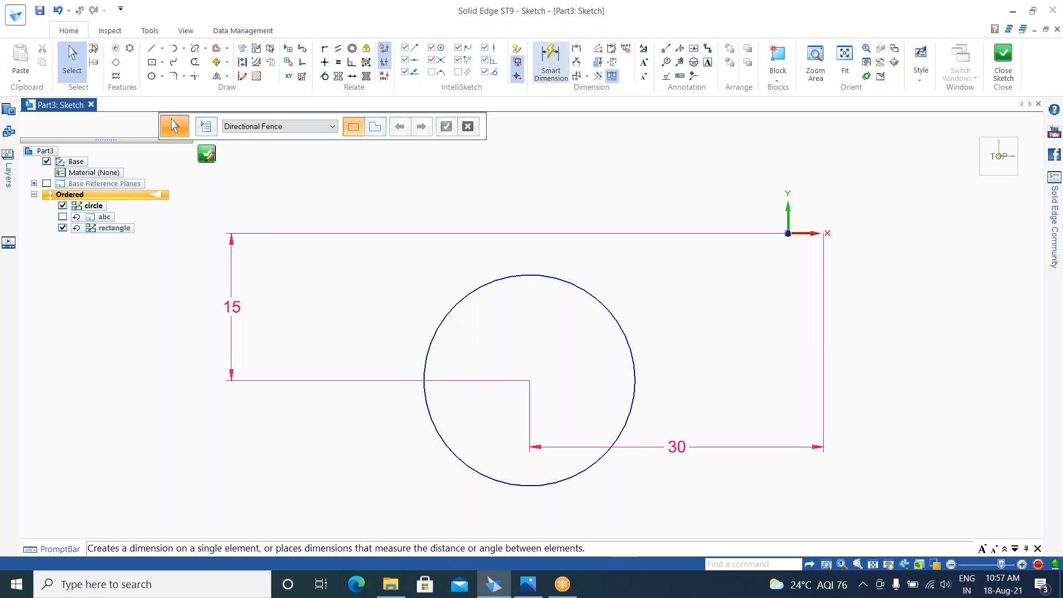
Step: Dimension the circle's diameter with Smart Dimension and set it to 20 mm
{"action": "left_click", "coordinate": [551, 62]}
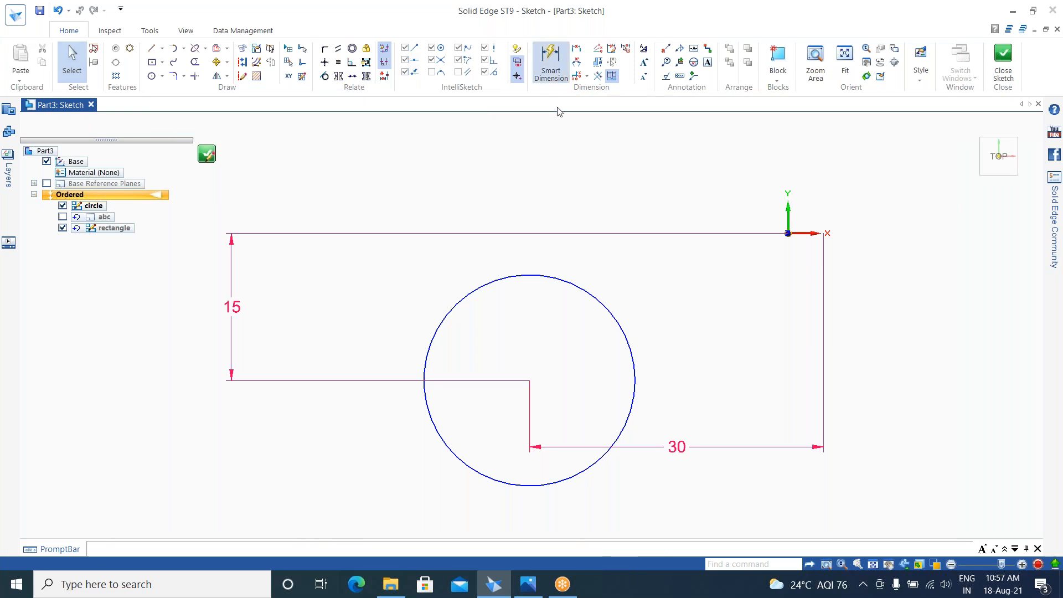
{"action": "left_click", "coordinate": [574, 287]}
{"action": "left_click", "coordinate": [749, 299]}
{"action": "type", "text": "20"}
{"action": "key", "text": "Return"}
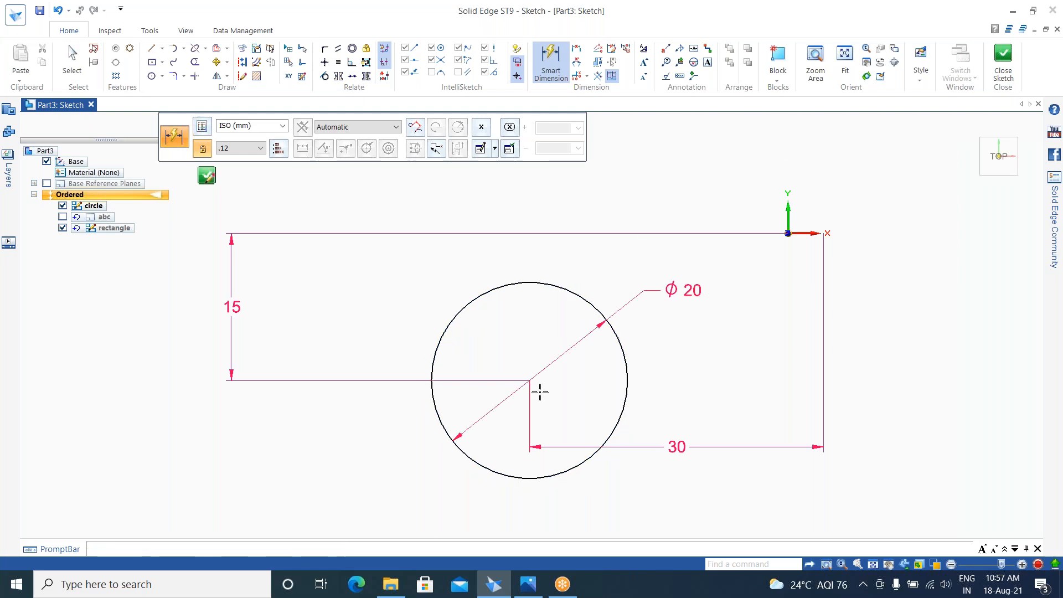
{"action": "key", "text": "Escape"}
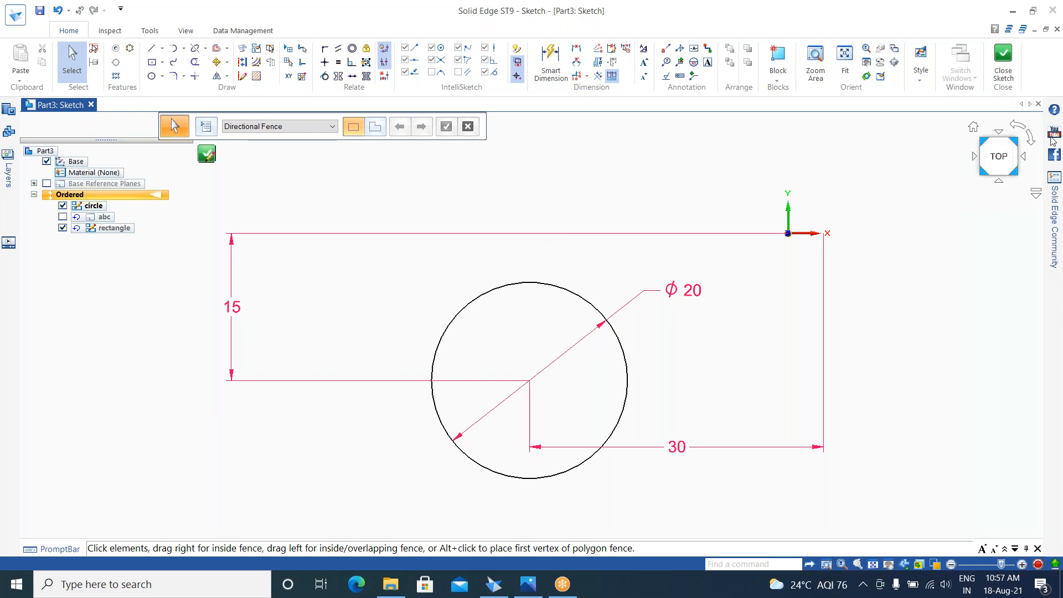
Step: Finish the circle sketch and open the rectangle sketch's profile for editing
{"action": "left_click", "coordinate": [1003, 57]}
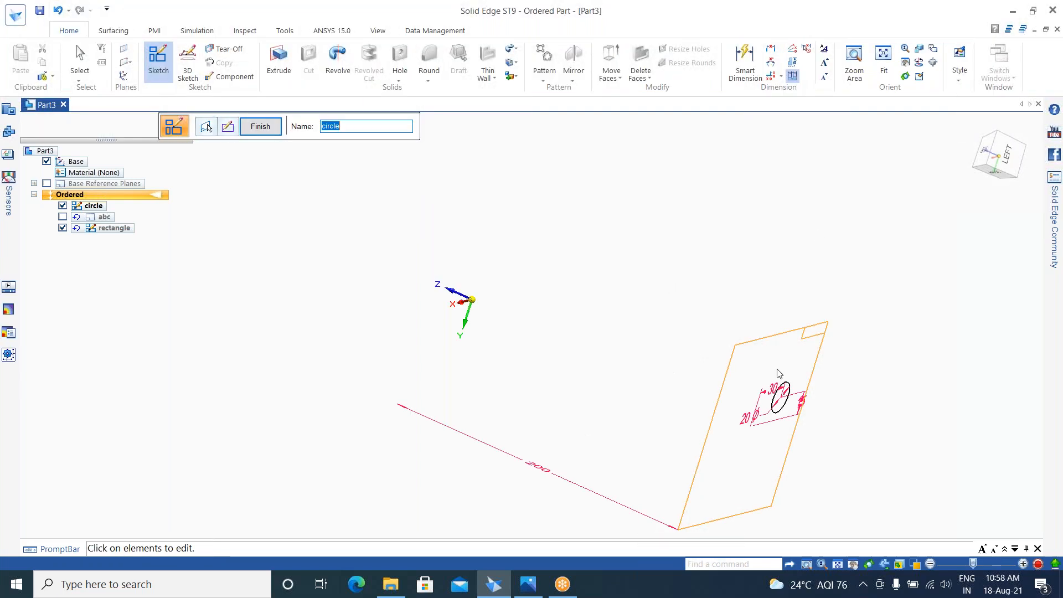
{"action": "left_click", "coordinate": [267, 127]}
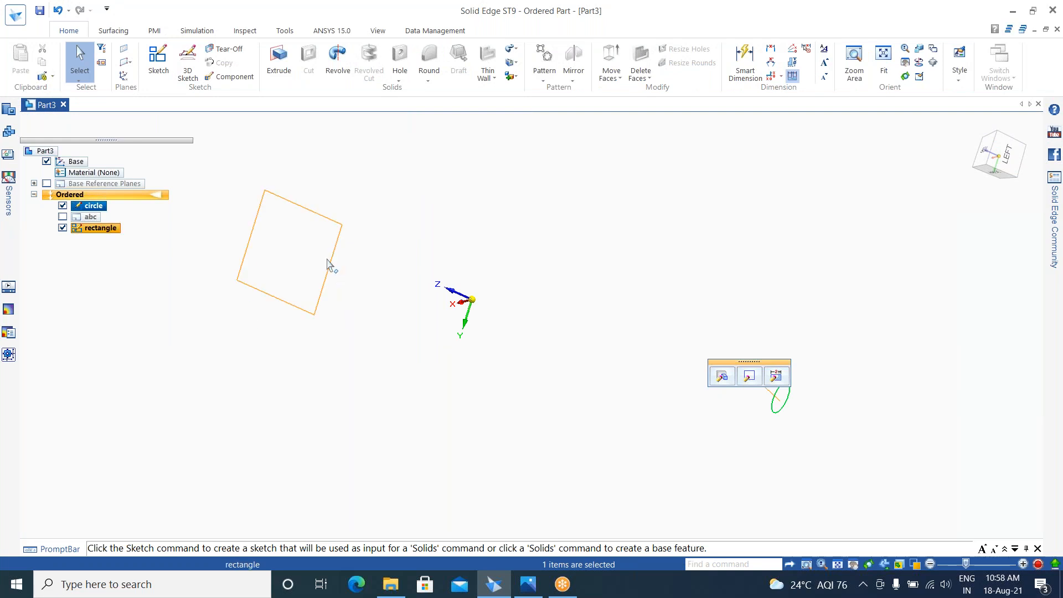
{"action": "left_click", "coordinate": [314, 314]}
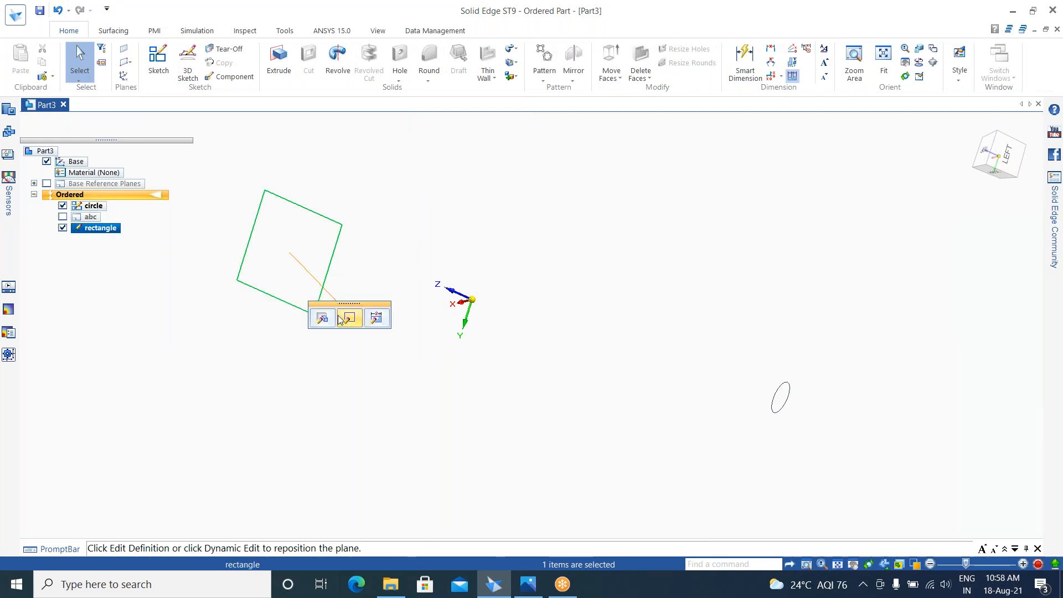
{"action": "left_click", "coordinate": [349, 317]}
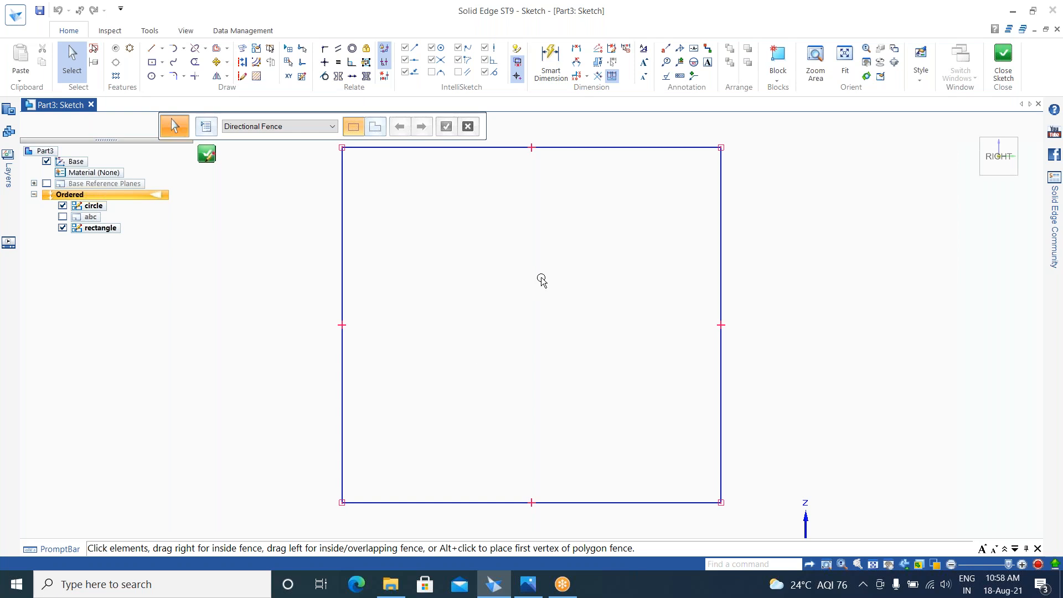
{"action": "scroll", "coordinate": [541, 282], "scroll_direction": "down", "scroll_amount": 3}
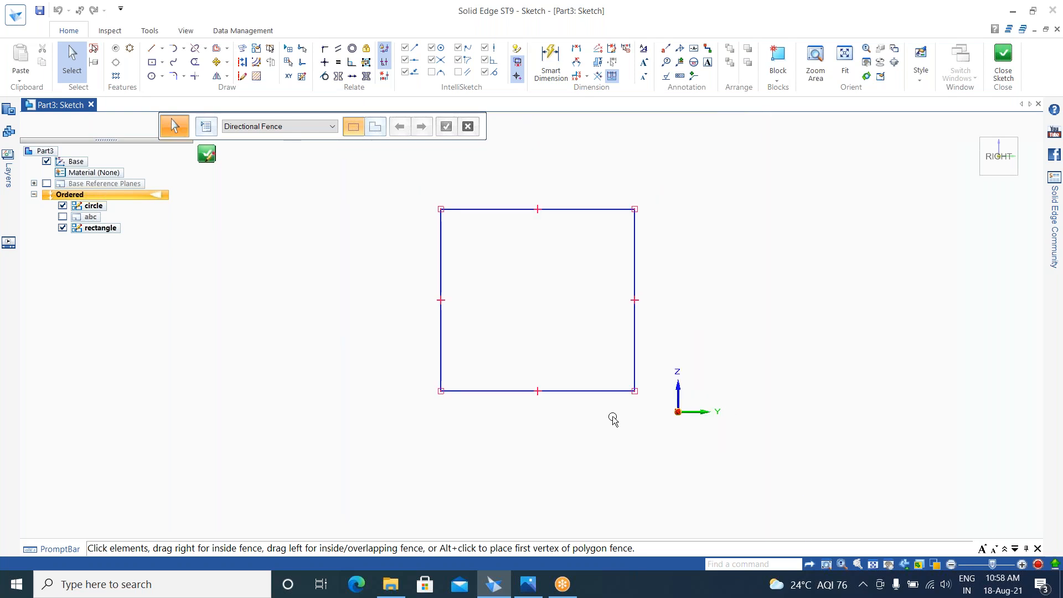
Step: Dimension the rectangle's top edge with Smart Dimension and set its width to 50 mm
{"action": "left_click", "coordinate": [553, 61]}
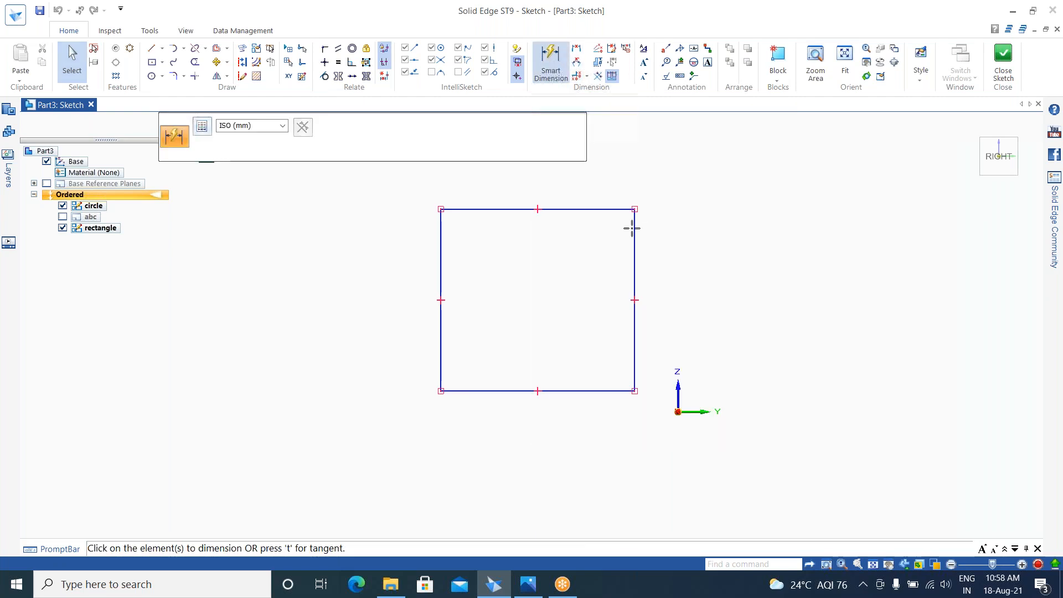
{"action": "left_click", "coordinate": [628, 210]}
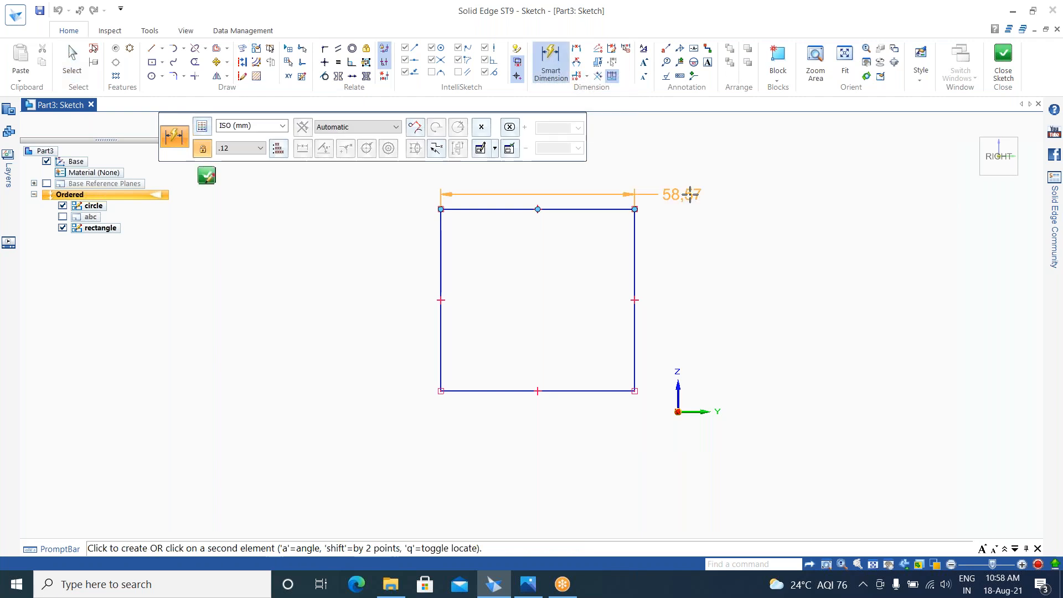
{"action": "left_click", "coordinate": [679, 191]}
{"action": "type", "text": "50"}
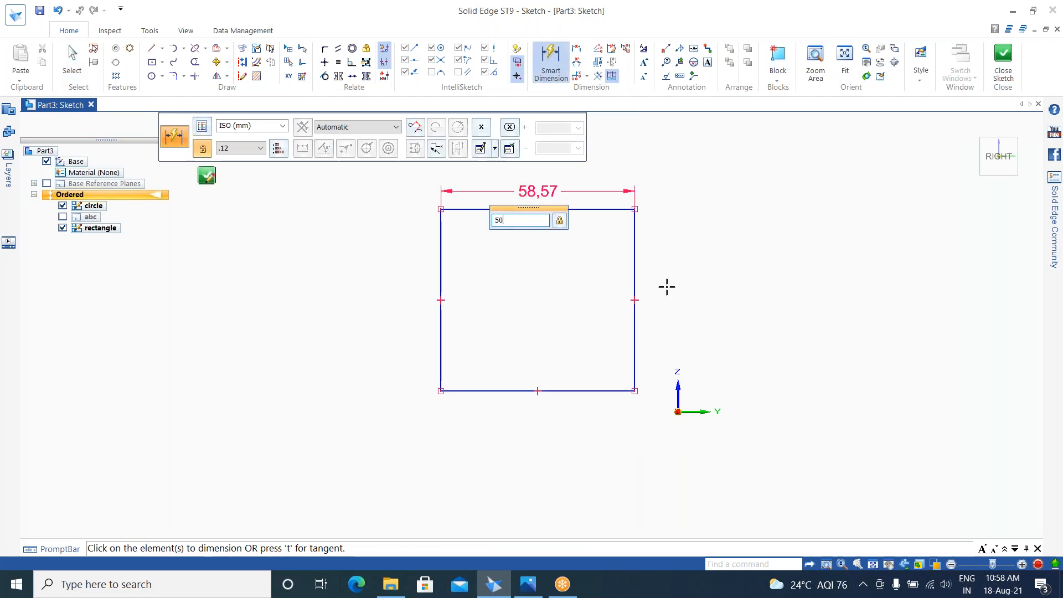
{"action": "key", "text": "Return"}
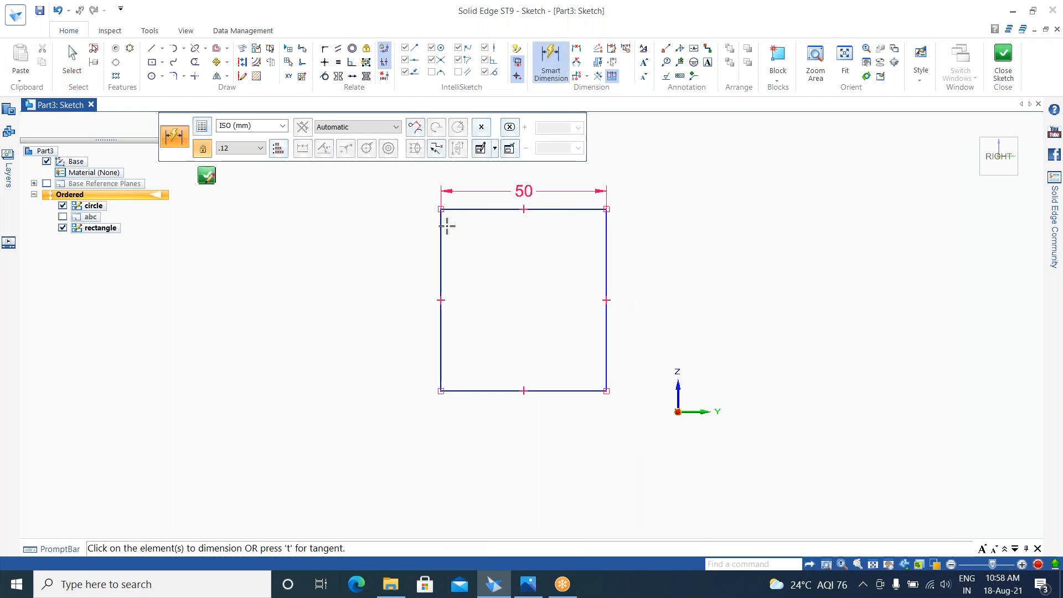
Step: Dimension the rectangle's left edge and set its height to 55 mm
{"action": "left_click", "coordinate": [439, 234]}
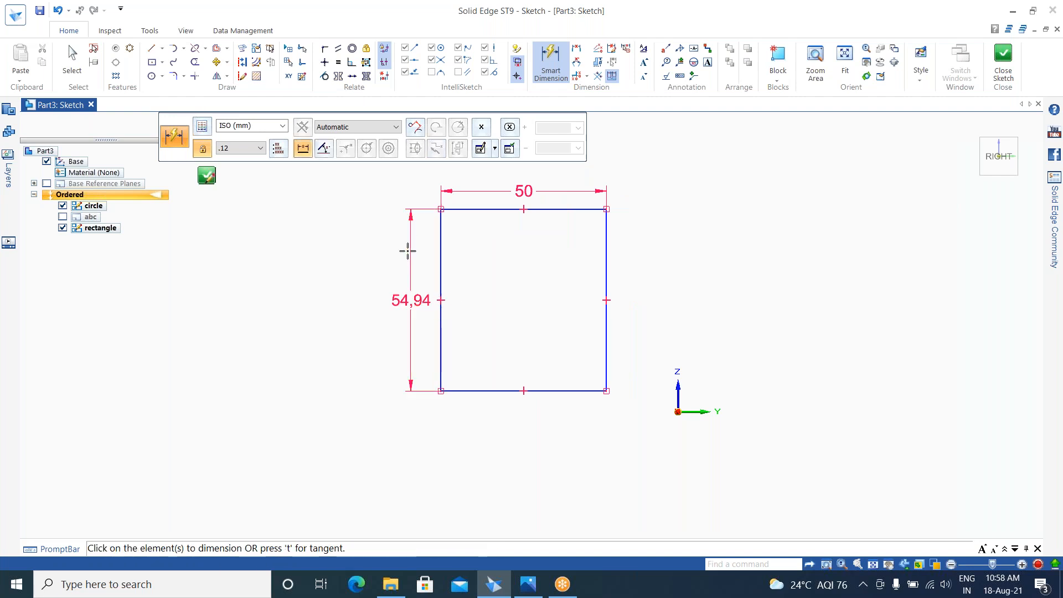
{"action": "left_click", "coordinate": [407, 252]}
{"action": "type", "text": "55"}
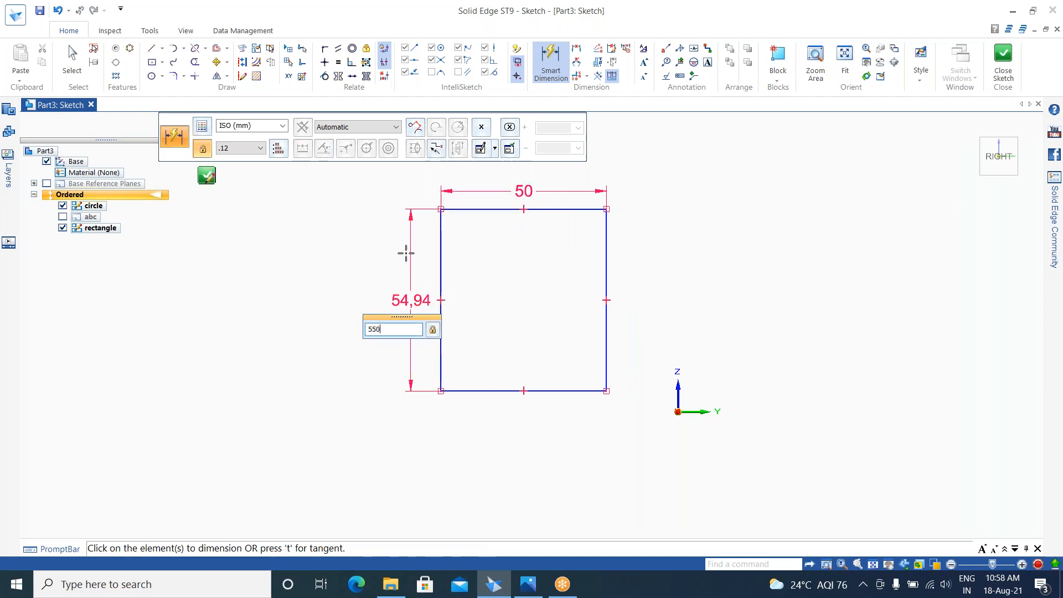
{"action": "key", "text": "Return"}
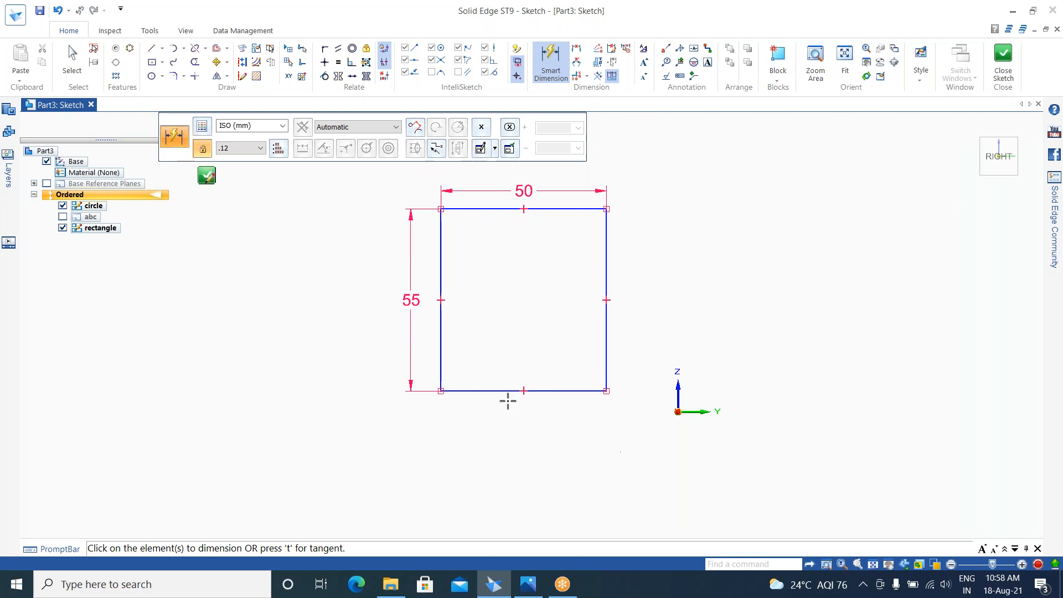
Step: Dimension the horizontal distance from the origin to the rectangle's right edge and set it to 20 mm
{"action": "left_click", "coordinate": [678, 397]}
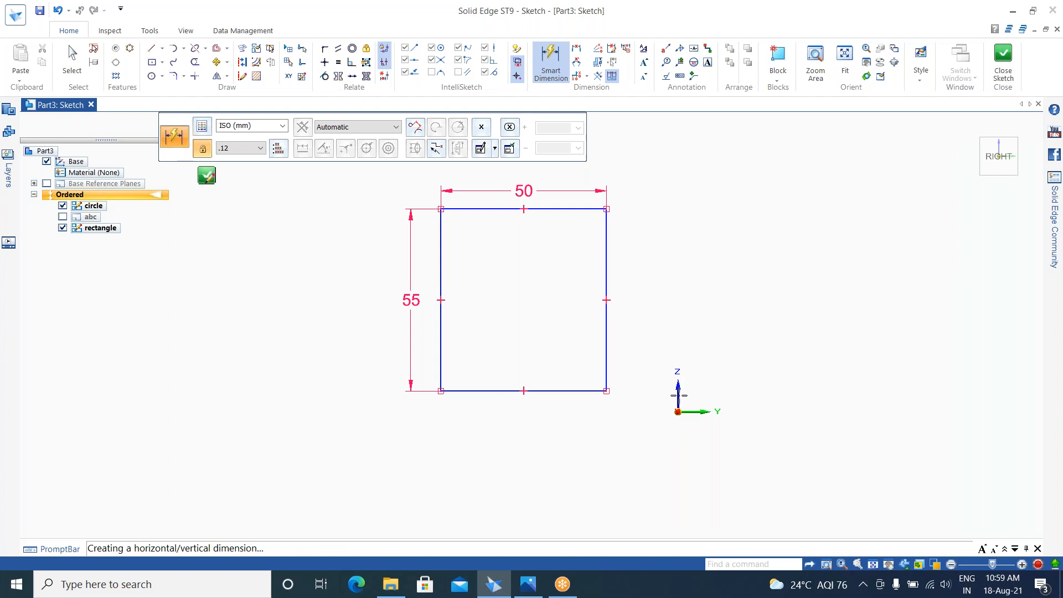
{"action": "left_click", "coordinate": [607, 349]}
{"action": "left_click", "coordinate": [637, 455]}
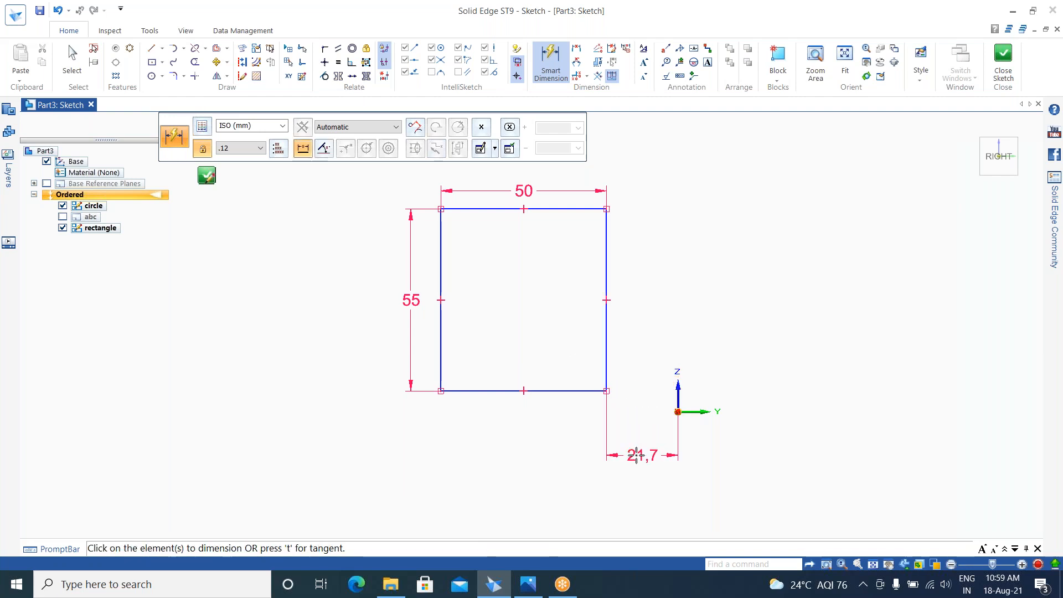
{"action": "type", "text": "20"}
{"action": "key", "text": "Return"}
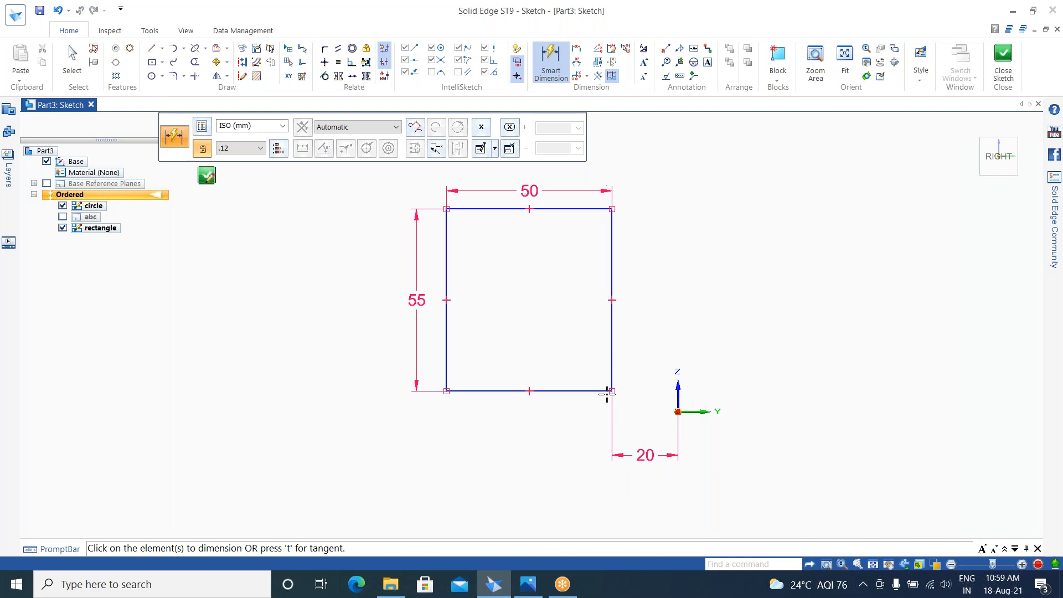
Step: Dimension the vertical distance from the rectangle's bottom edge to the origin and set it to 19 mm
{"action": "left_click", "coordinate": [565, 391]}
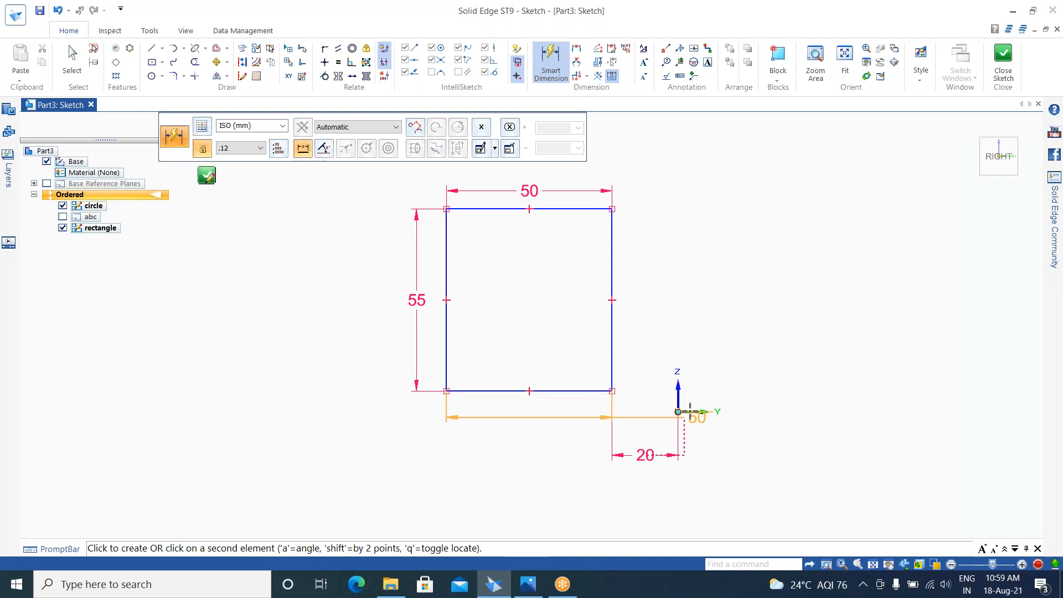
{"action": "left_click", "coordinate": [681, 411]}
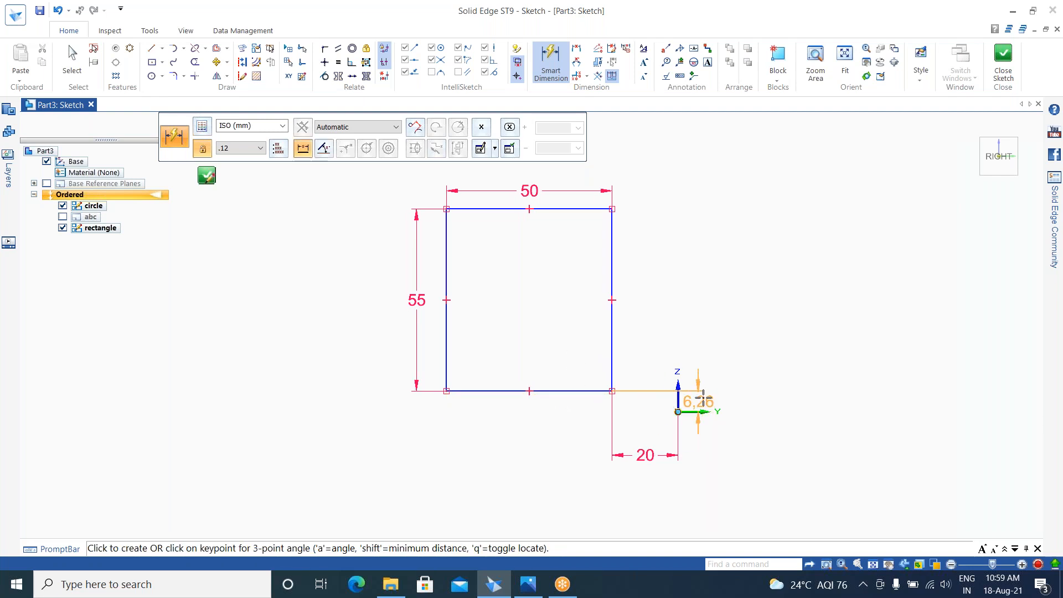
{"action": "left_click", "coordinate": [712, 400]}
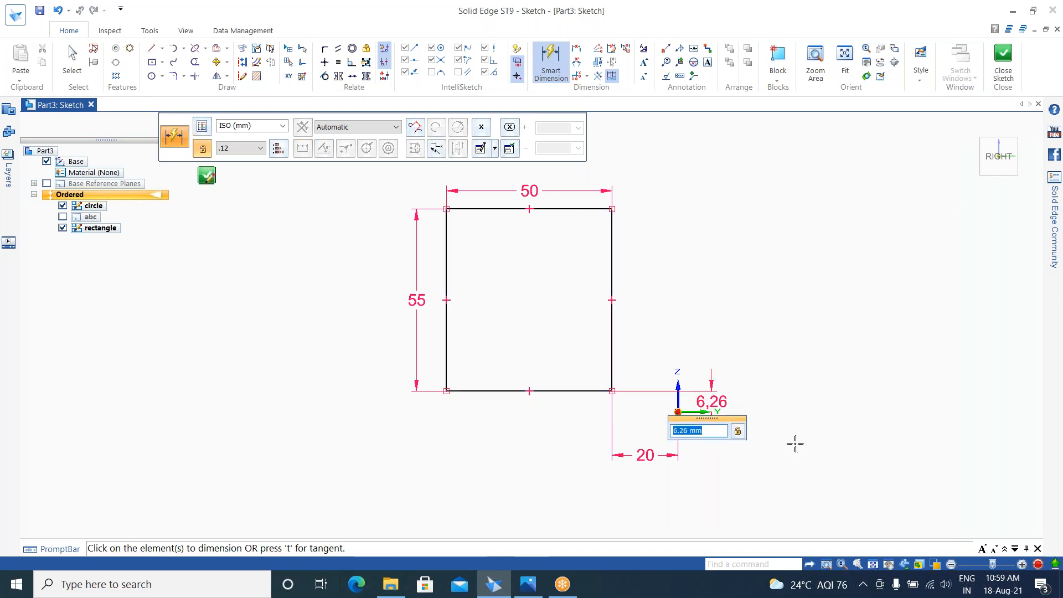
{"action": "type", "text": "19"}
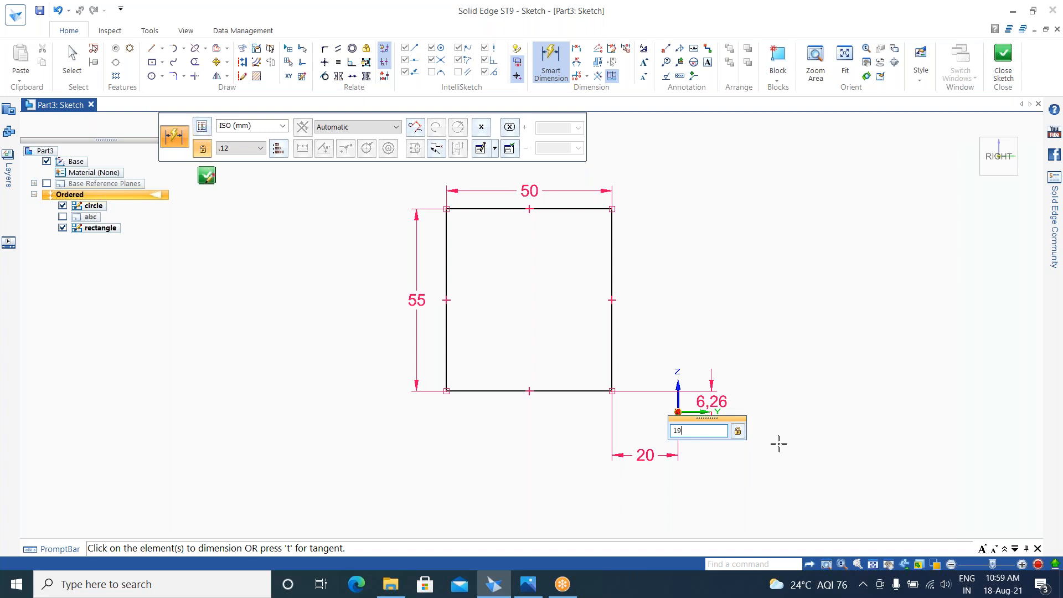
{"action": "key", "text": "Return"}
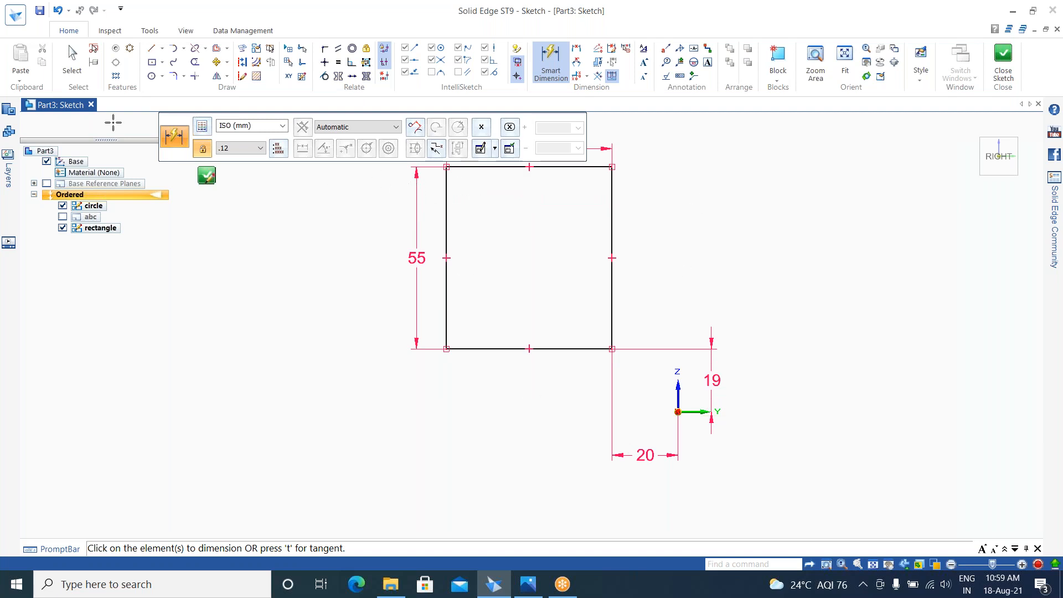
Step: Add a redundant width dimension below the rectangle and a redundant height dimension beside its right edge
{"action": "scroll", "coordinate": [604, 379], "scroll_direction": "down", "scroll_amount": 1}
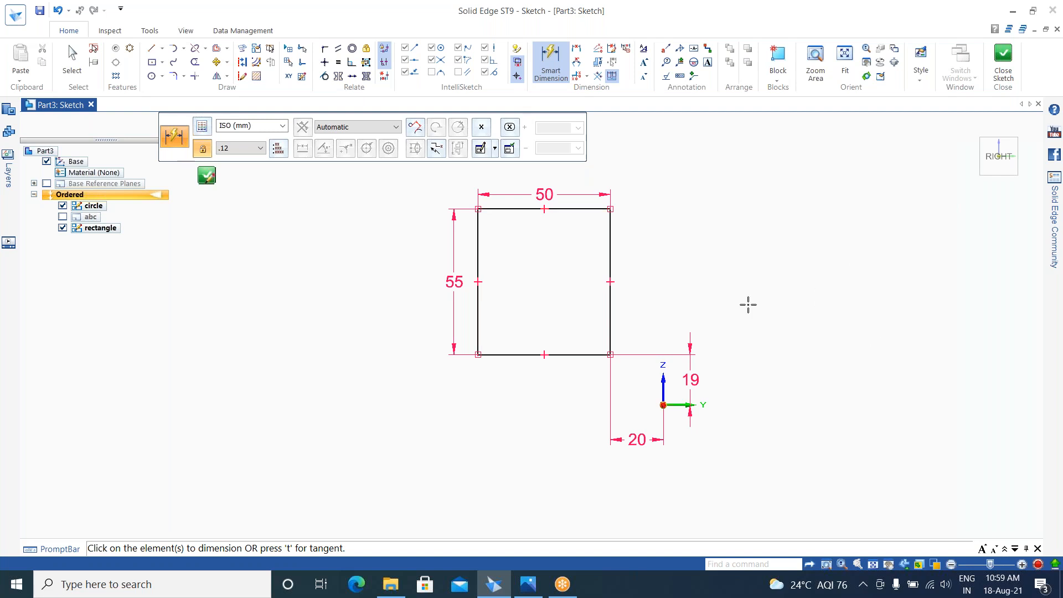
{"action": "left_click", "coordinate": [560, 355]}
{"action": "left_click", "coordinate": [553, 415]}
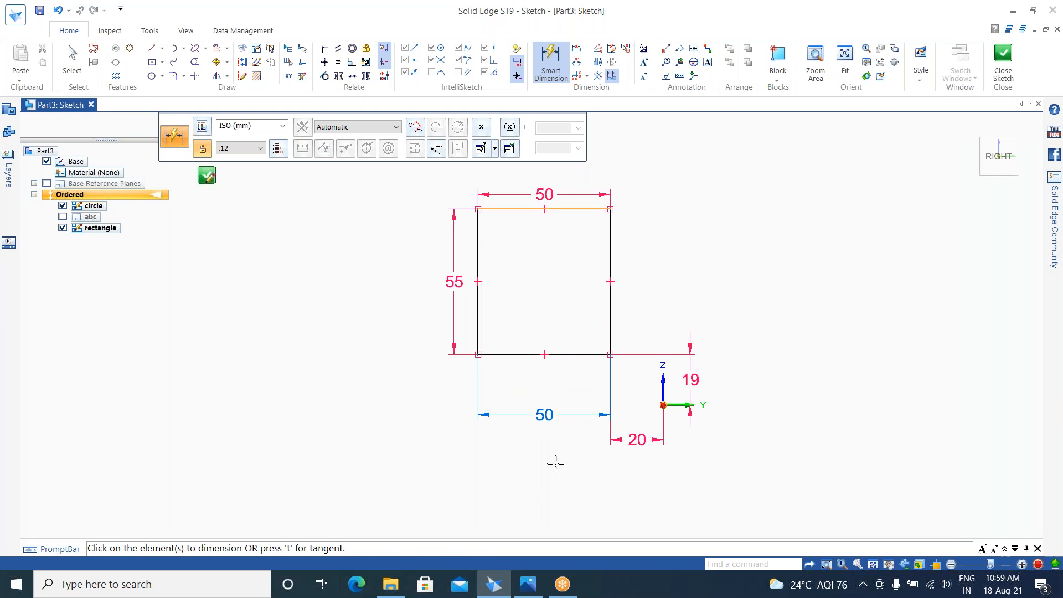
{"action": "left_click", "coordinate": [570, 208]}
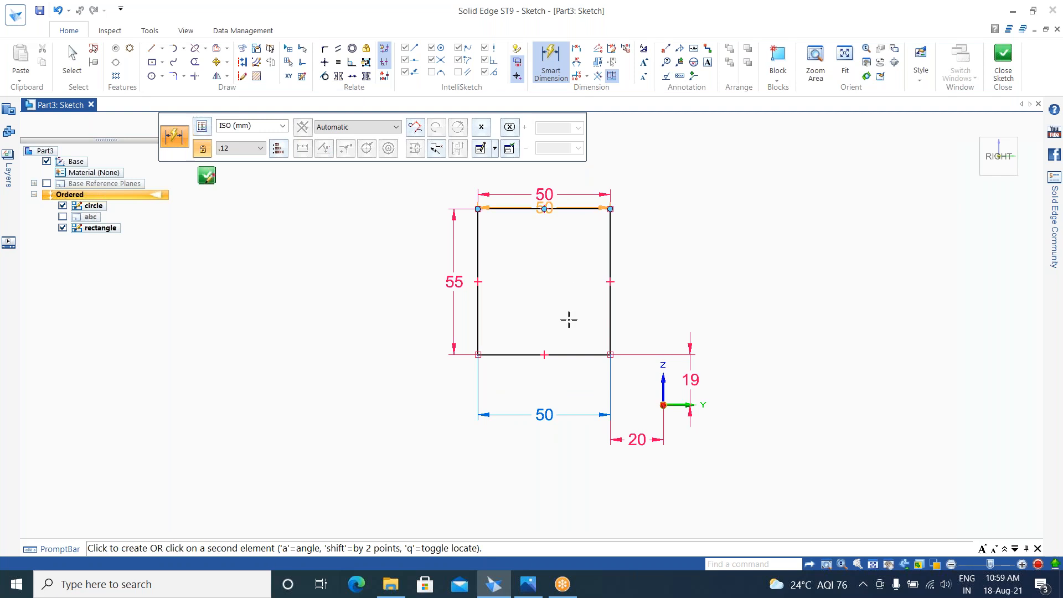
{"action": "left_click", "coordinate": [579, 354]}
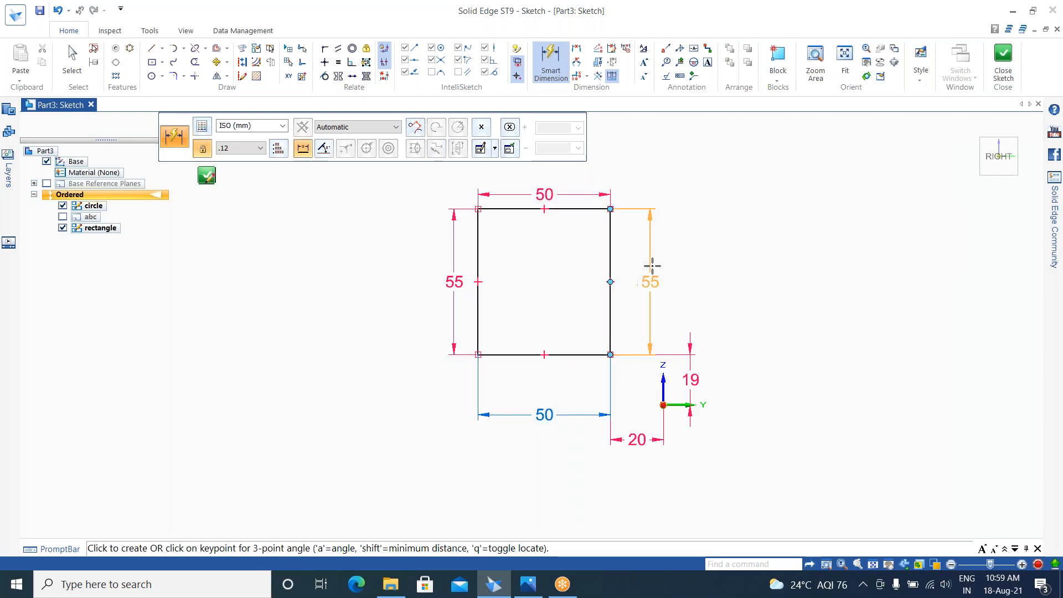
{"action": "left_click", "coordinate": [651, 274]}
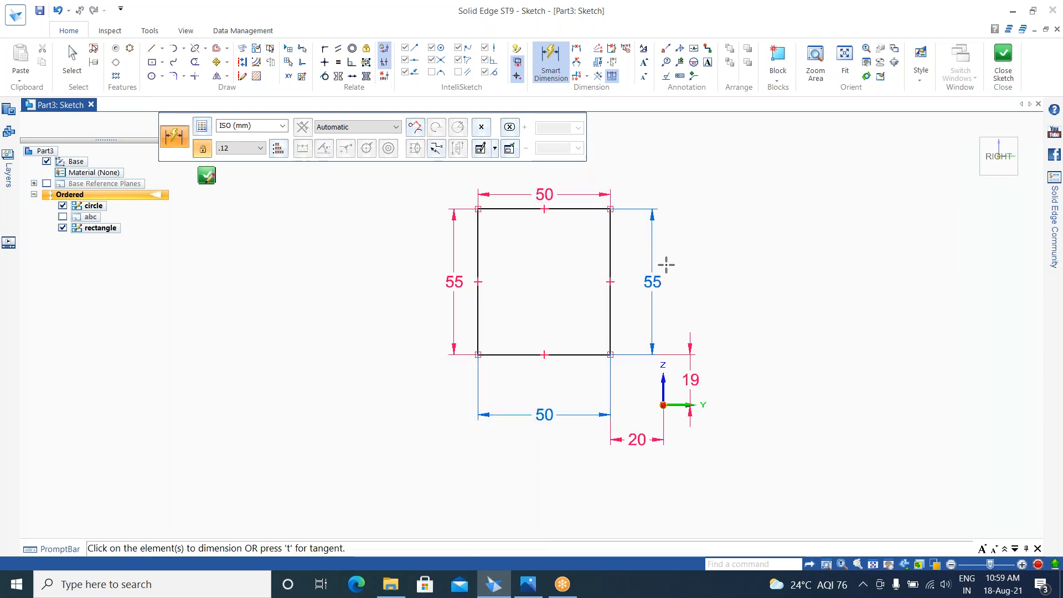
{"action": "key", "text": "Escape"}
{"action": "key", "text": "Escape"}
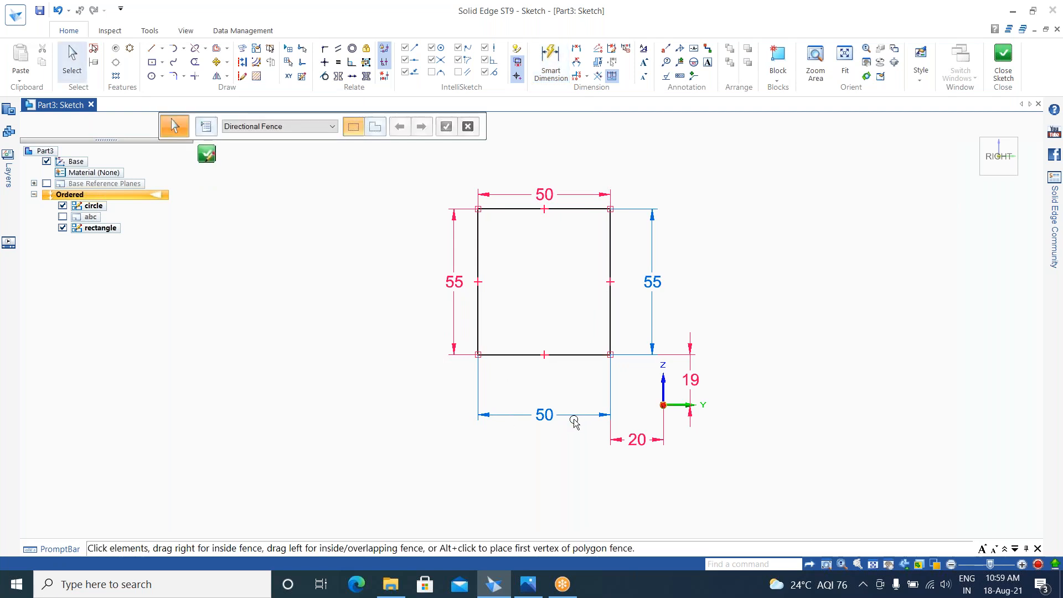
Step: Delete the redundant width dimension below the rectangle and the redundant height dimension beside its right edge
{"action": "left_click", "coordinate": [576, 415]}
{"action": "key", "text": "Delete"}
{"action": "left_click", "coordinate": [649, 230]}
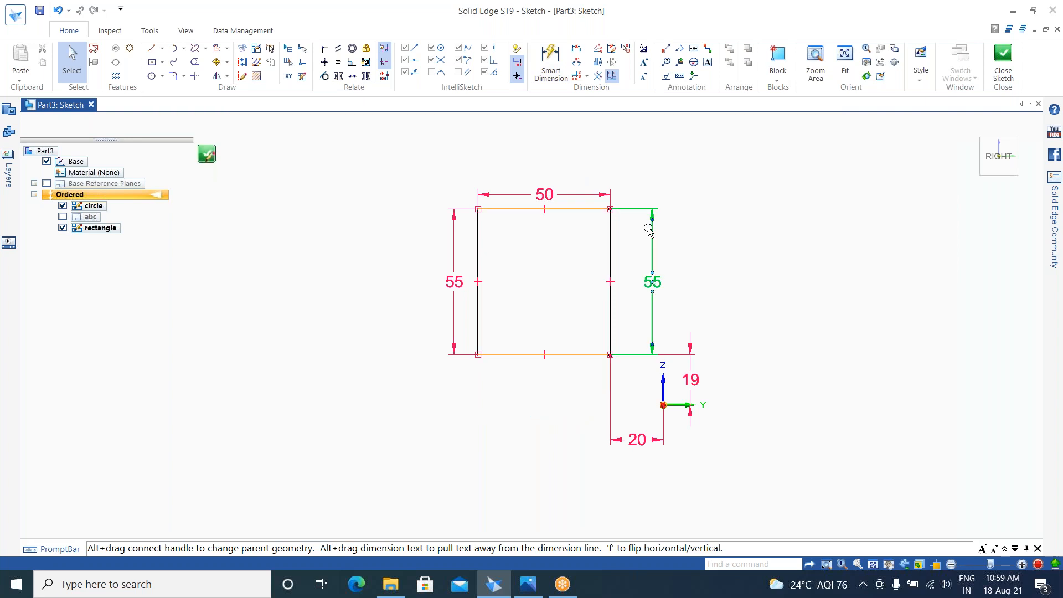
{"action": "key", "text": "Delete"}
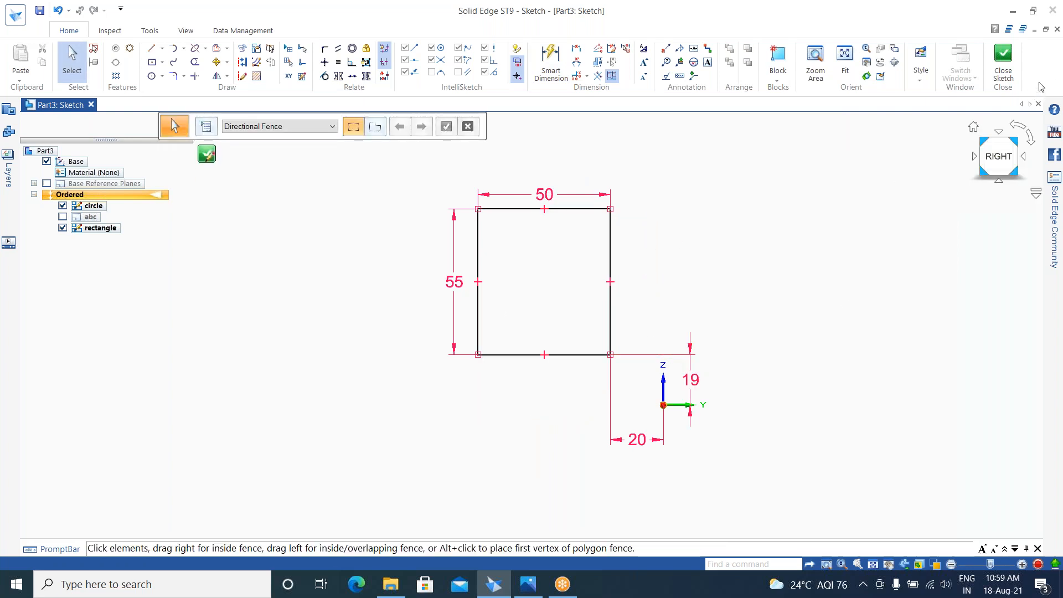
Step: Close and finish the rectangle sketch, and start a new sketch on the base YZ plane
{"action": "left_click", "coordinate": [998, 71]}
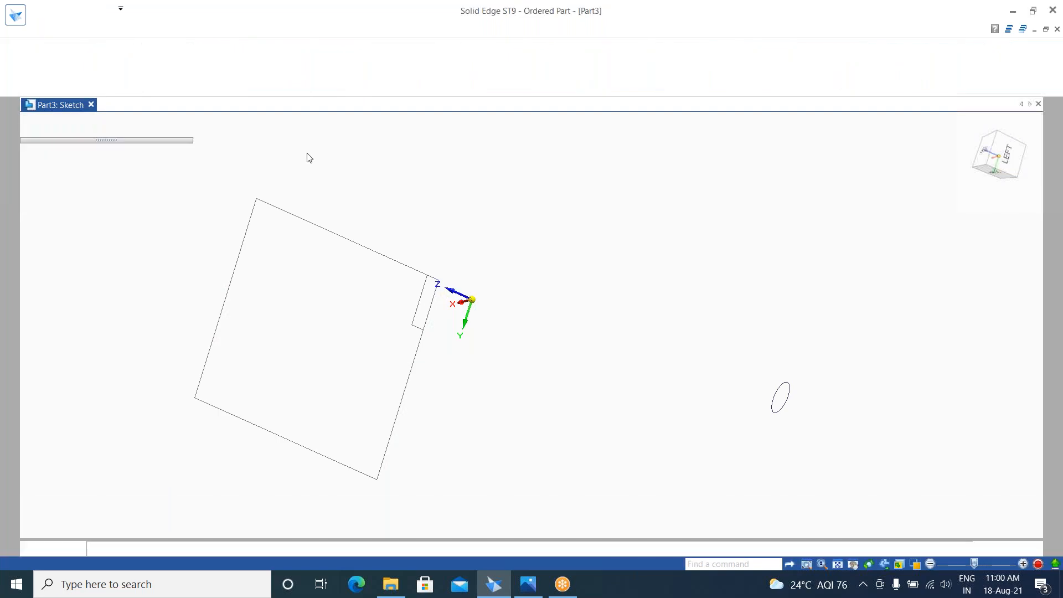
{"action": "left_click", "coordinate": [245, 130]}
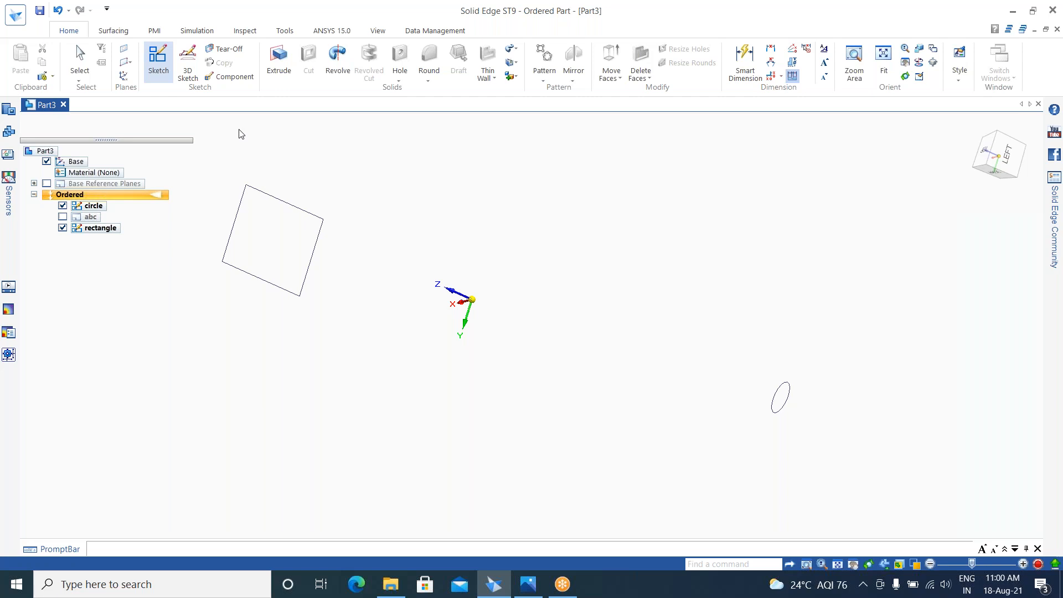
{"action": "left_click", "coordinate": [158, 65]}
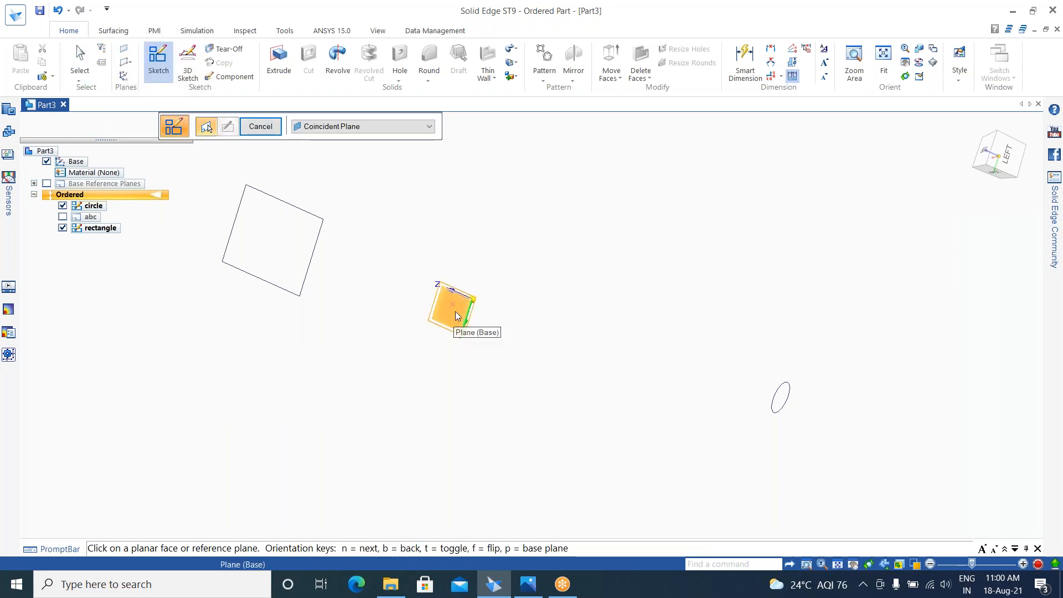
{"action": "left_click", "coordinate": [455, 311]}
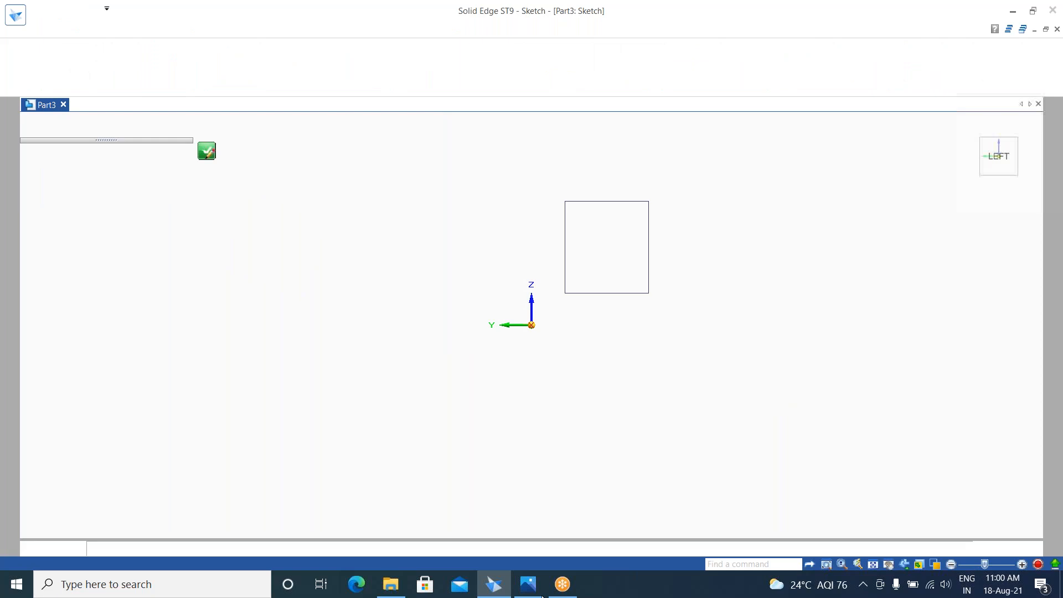
Step: Check the reference drawing in Photos and draw a horizontal 5.5 mm line from the origin as the profile's bottom edge
{"action": "left_click", "coordinate": [542, 594]}
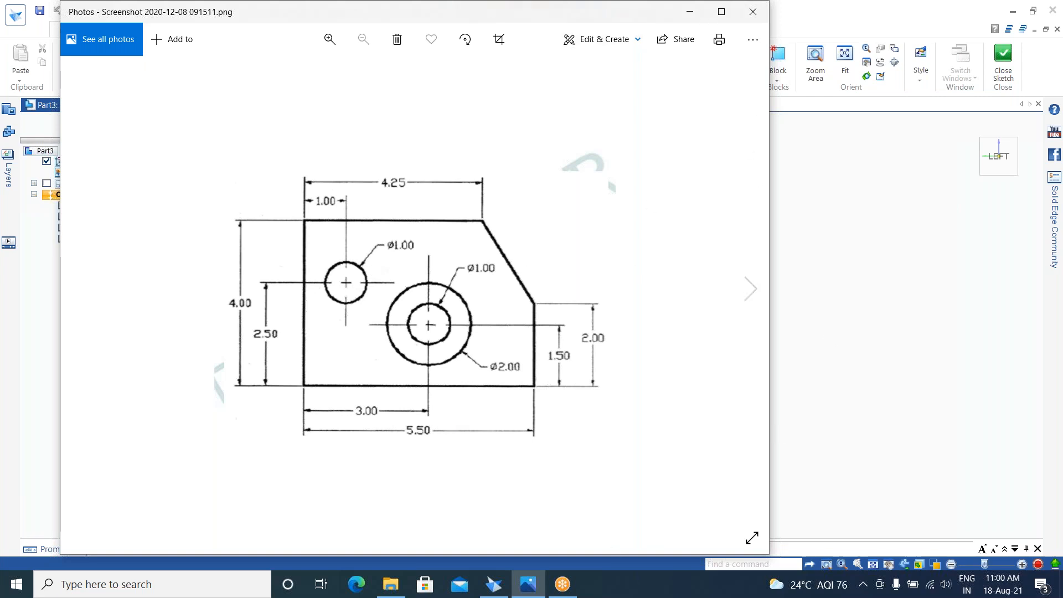
{"action": "left_click", "coordinate": [495, 586]}
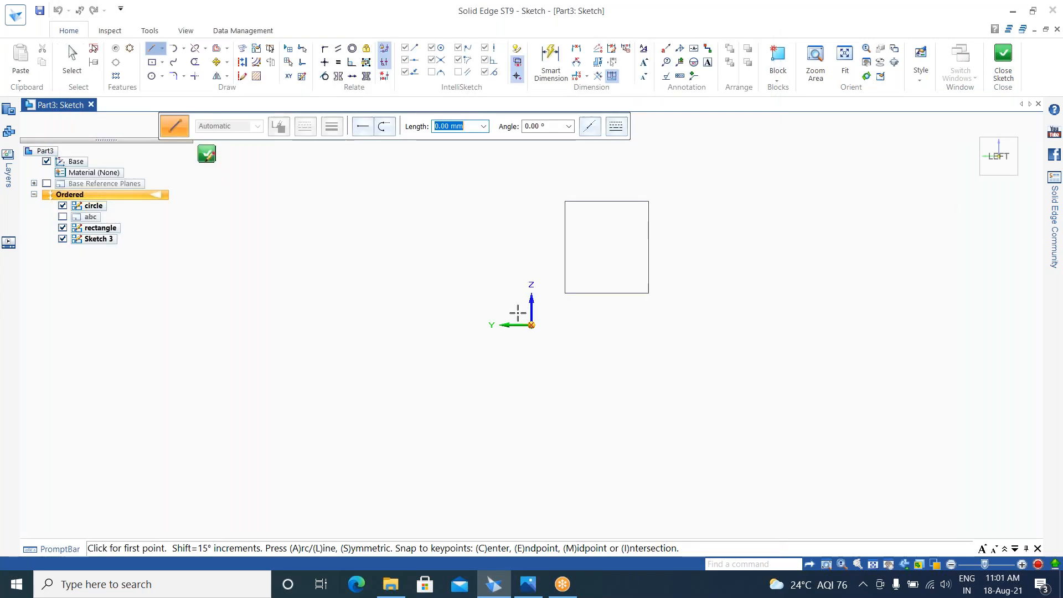
{"action": "scroll", "coordinate": [456, 181], "scroll_direction": "up", "scroll_amount": 8}
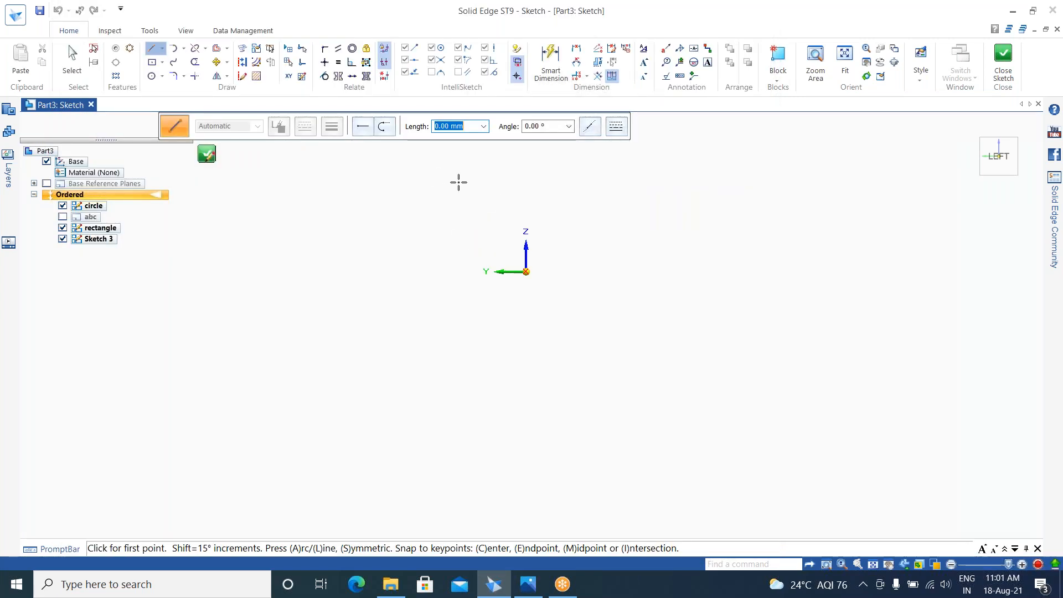
{"action": "scroll", "coordinate": [545, 310], "scroll_direction": "up", "scroll_amount": 1}
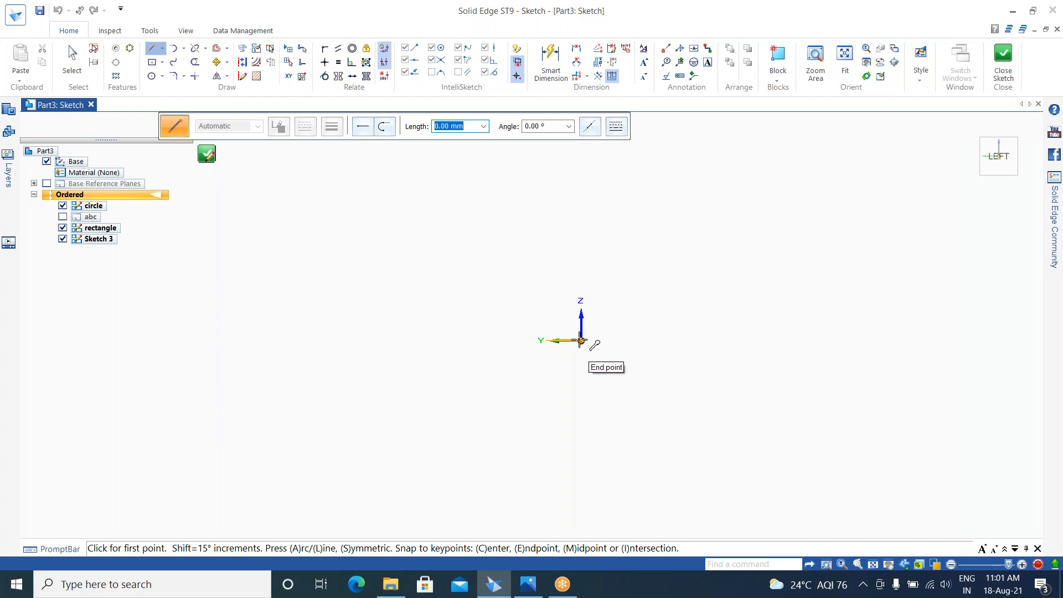
{"action": "left_click", "coordinate": [581, 341]}
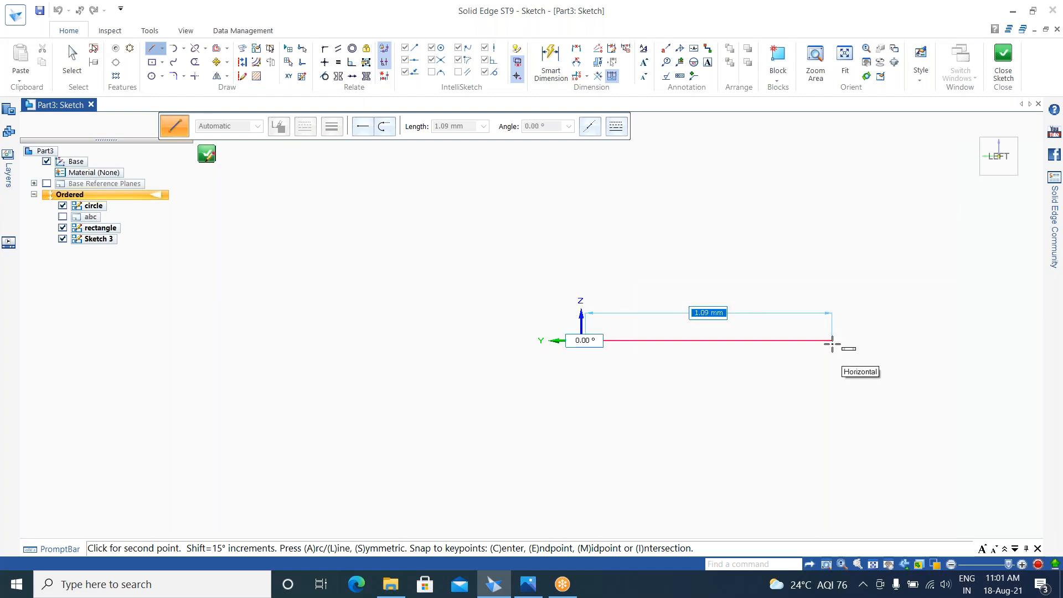
{"action": "key", "text": "alt"}
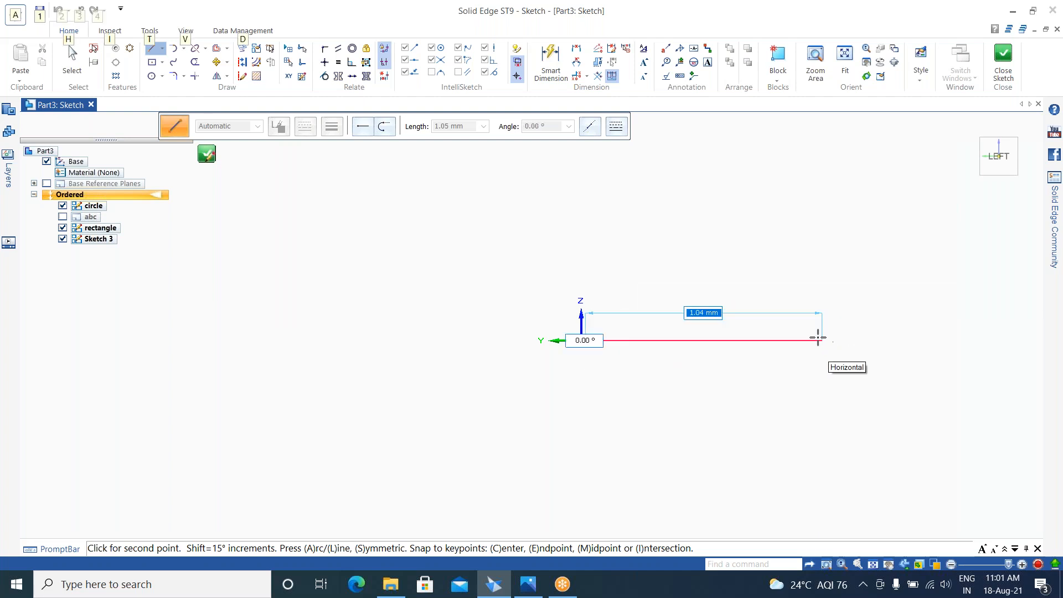
{"action": "key", "text": "alt"}
{"action": "key", "text": "alt+Tab"}
{"action": "key", "text": "alt+Tab"}
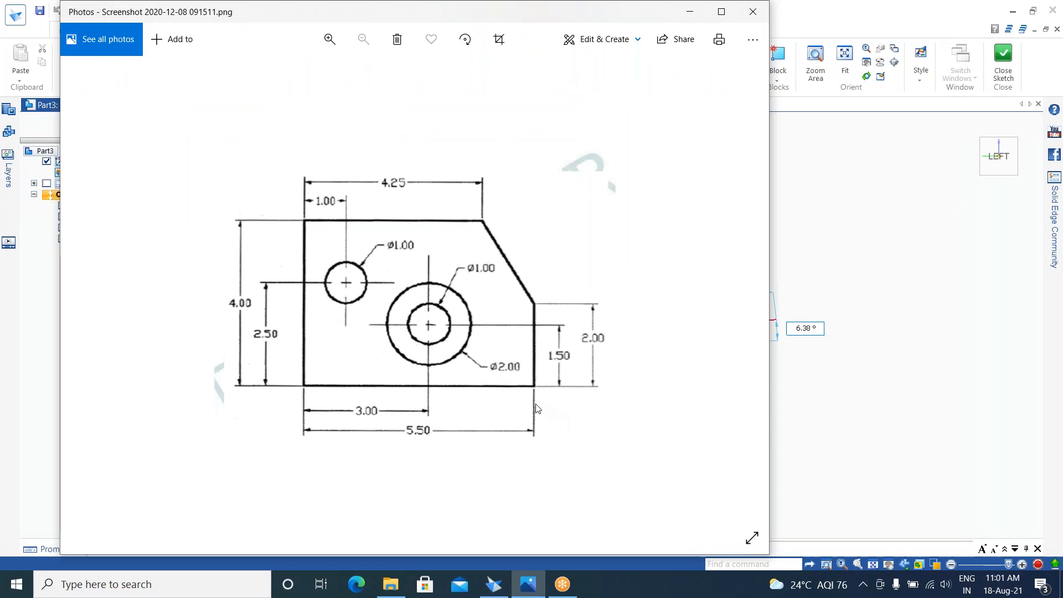
{"action": "key", "text": "alt+Tab"}
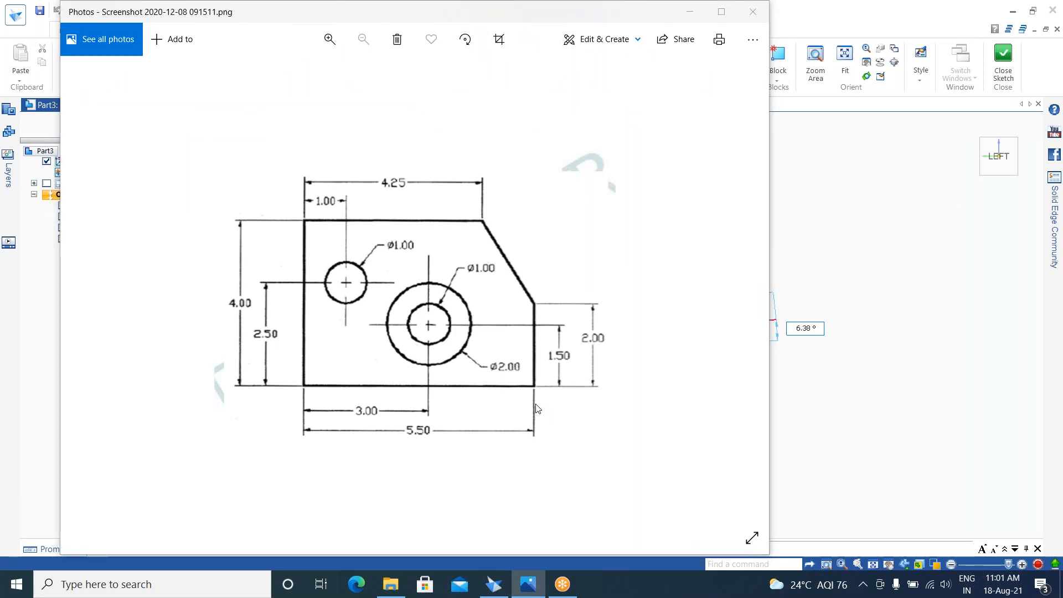
{"action": "key", "text": "alt+Tab"}
{"action": "type", "text": "5"}
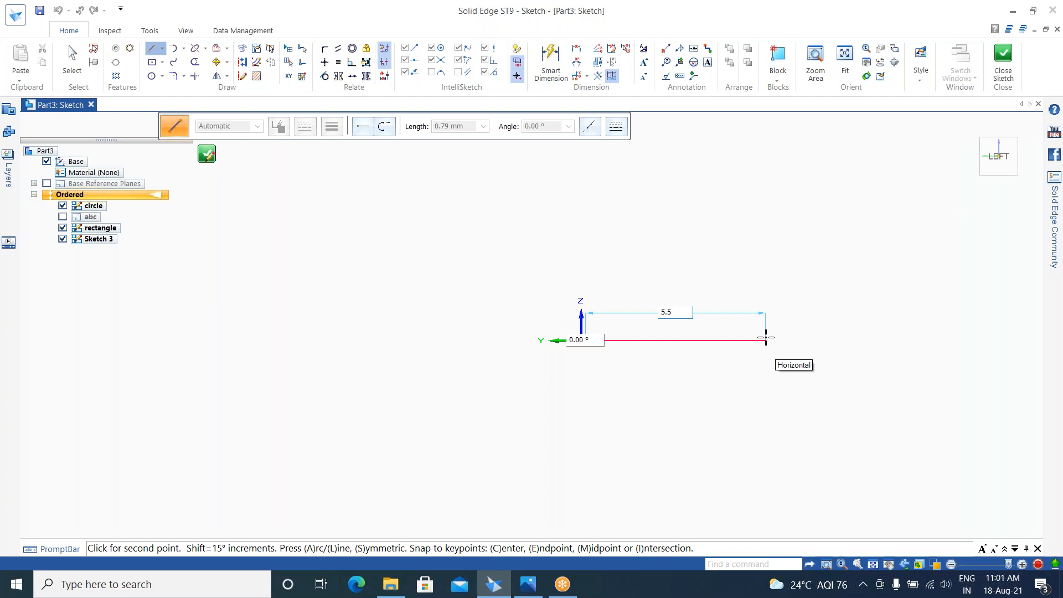
{"action": "key", "text": "Tab"}
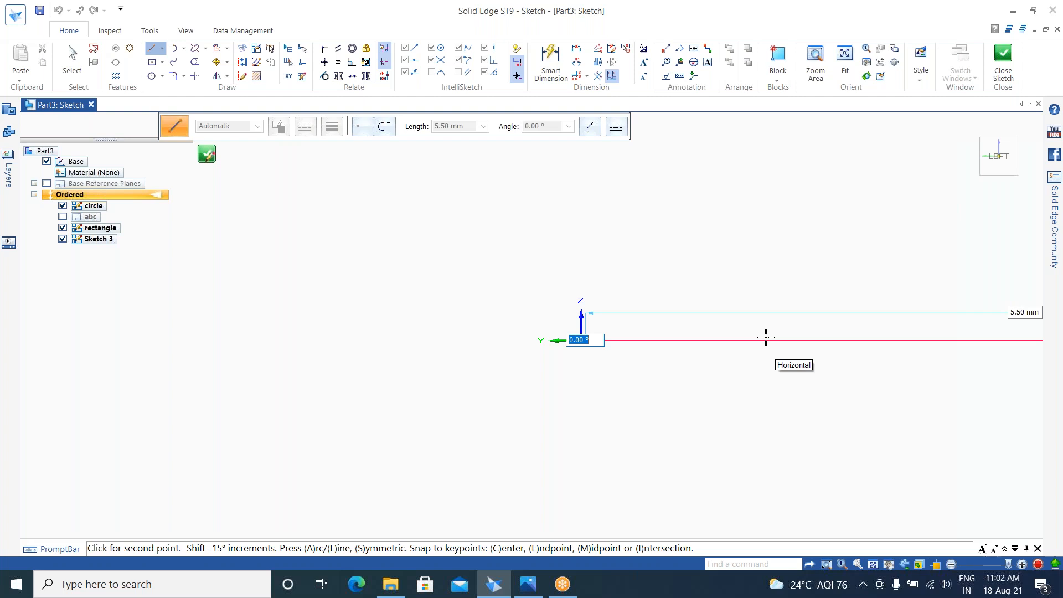
{"action": "key", "text": "Return"}
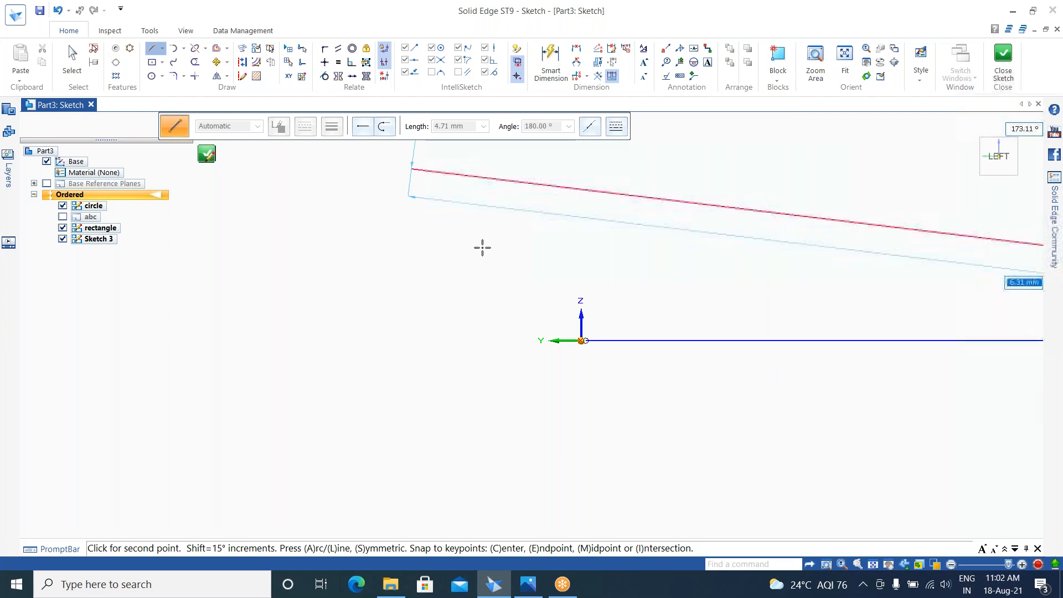
Step: Draw a vertical 2 mm line upward from the bottom edge's free end, consulting the reference drawing in Photos
{"action": "scroll", "coordinate": [506, 288], "scroll_direction": "down", "scroll_amount": 4}
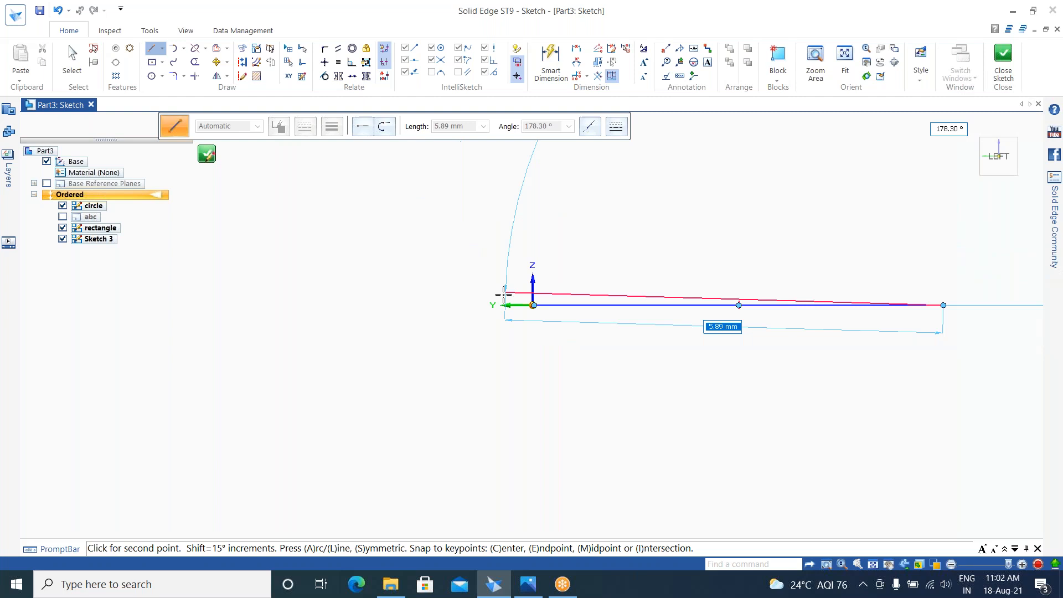
{"action": "key", "text": "alt+Tab"}
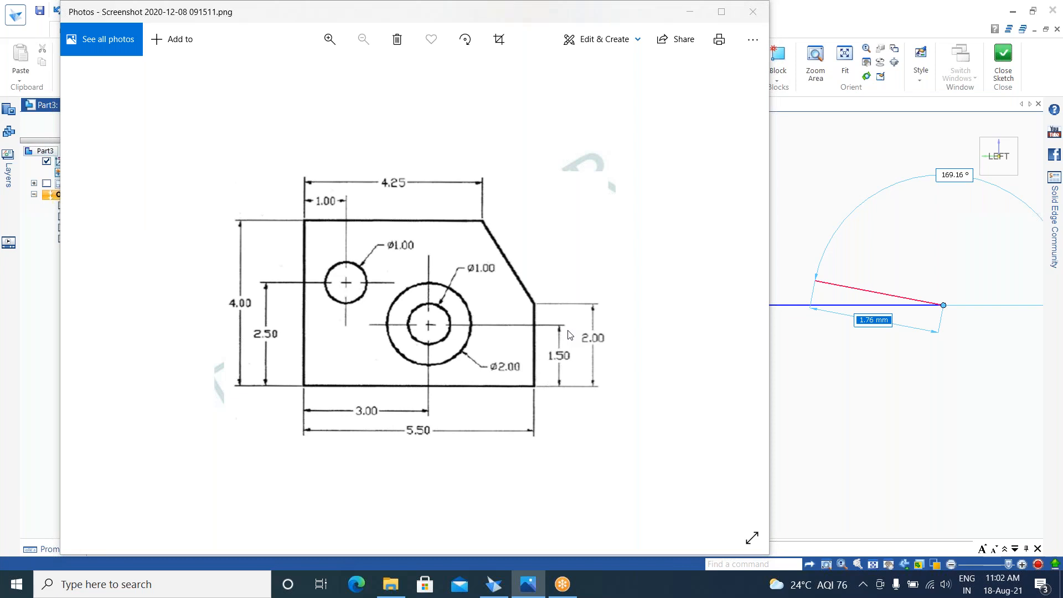
{"action": "key", "text": "alt+Tab"}
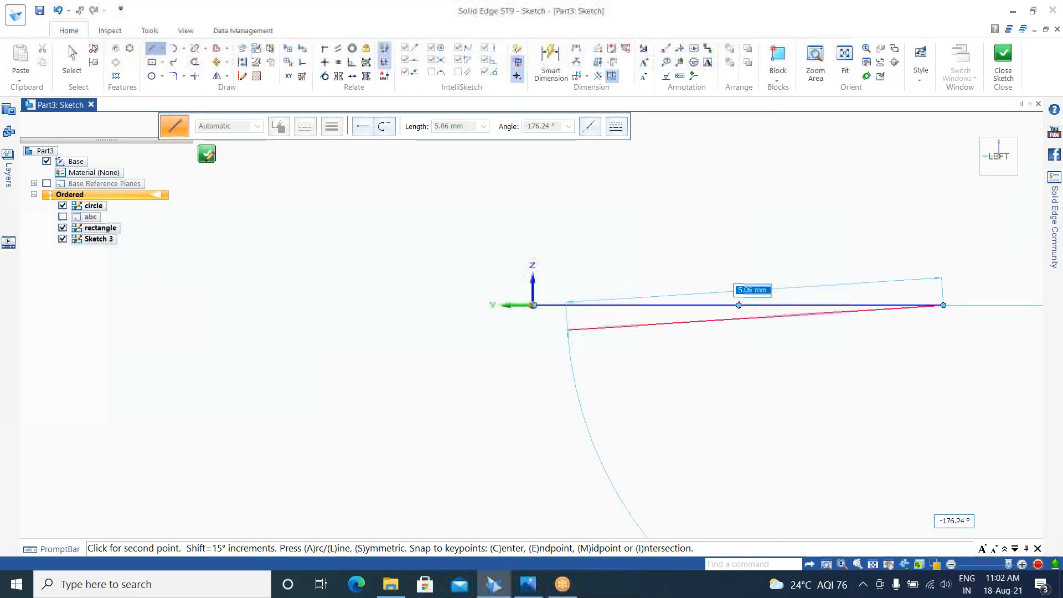
{"action": "type", "text": "2"}
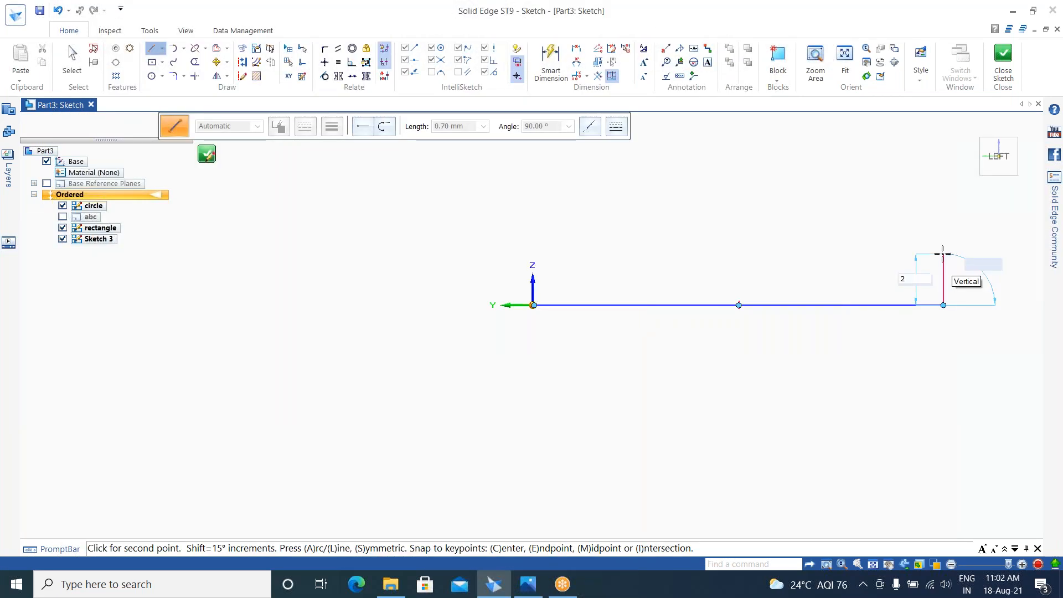
{"action": "key", "text": "Tab"}
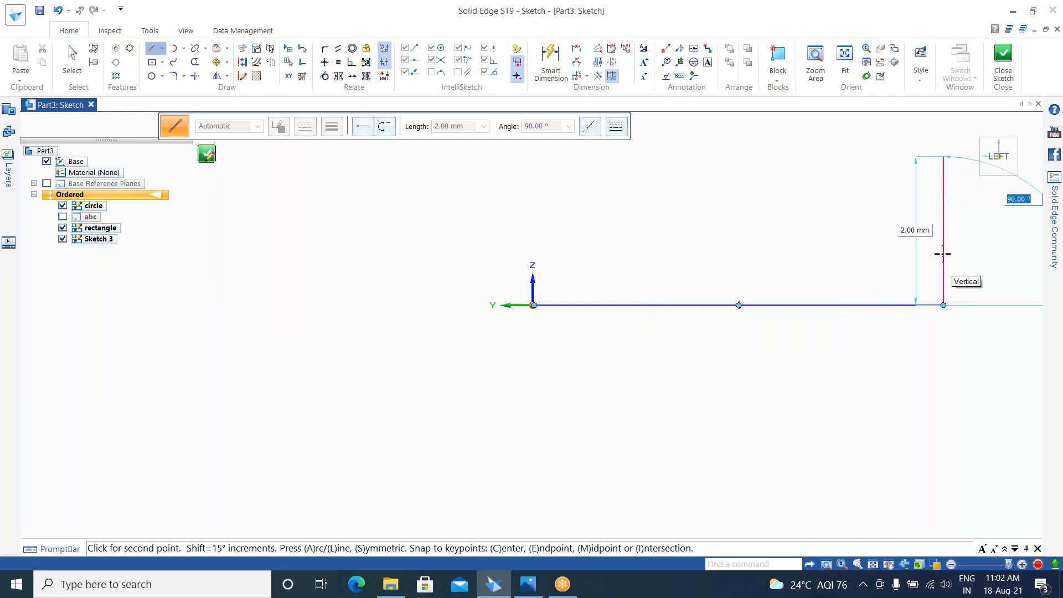
{"action": "key", "text": "Return"}
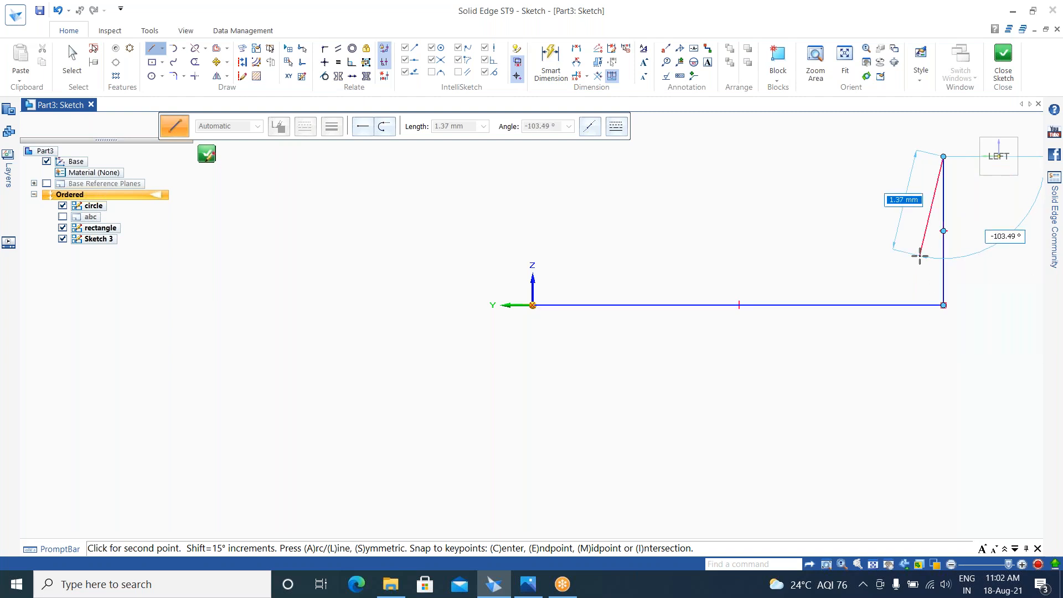
{"action": "key", "text": "alt+Tab"}
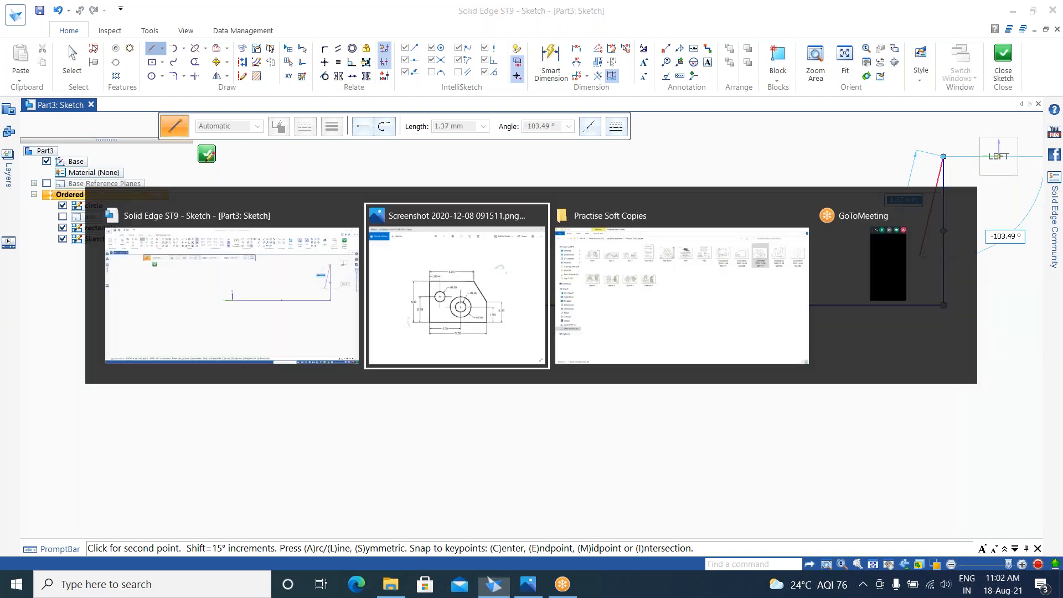
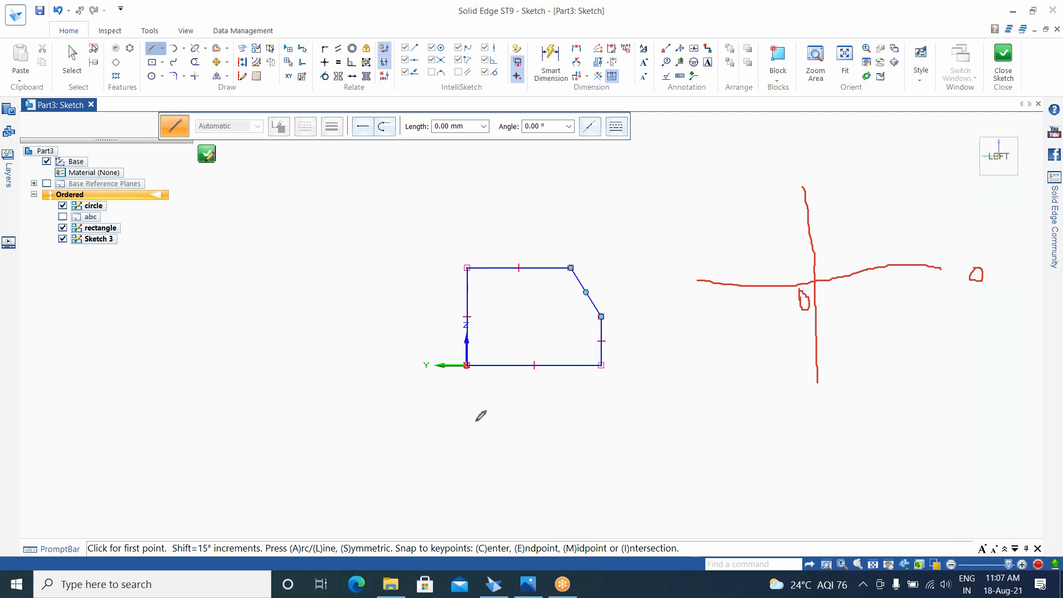
{"action": "left_click_drag", "start_coordinate": [473, 423], "coordinate": [613, 411]}
{"action": "mouse_move", "coordinate": [937, 291]}
{"action": "left_mouse_down"}
{"action": "mouse_move", "coordinate": [962, 308]}
{"action": "mouse_move", "coordinate": [947, 317]}
{"action": "mouse_move", "coordinate": [967, 287]}
{"action": "left_mouse_up"}
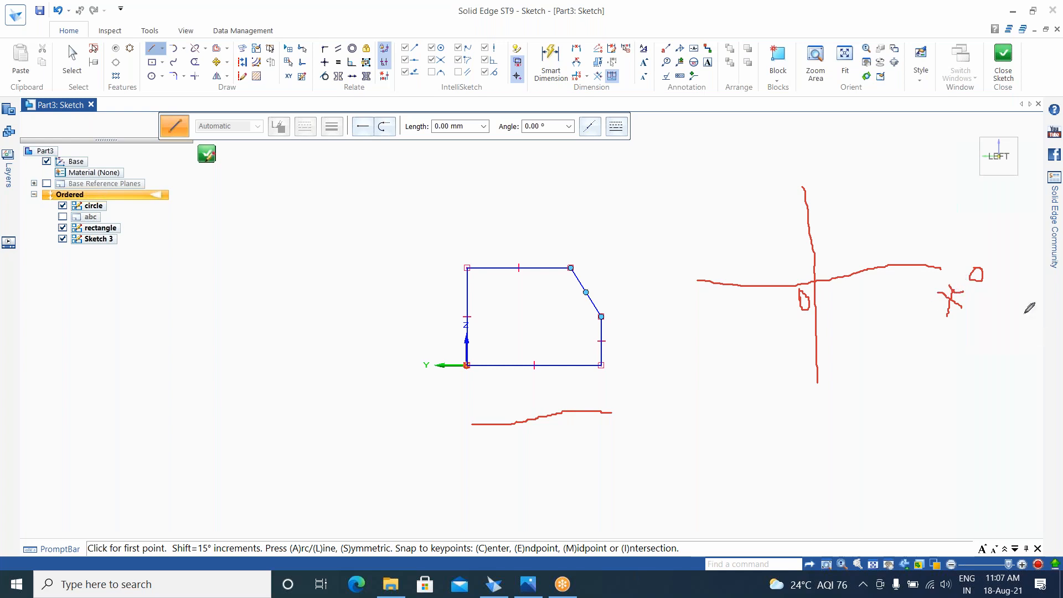
{"action": "left_click_drag", "start_coordinate": [957, 286], "coordinate": [958, 308]}
{"action": "mouse_move", "coordinate": [804, 170]}
{"action": "left_mouse_down"}
{"action": "mouse_move", "coordinate": [822, 168]}
{"action": "mouse_move", "coordinate": [824, 191]}
{"action": "mouse_move", "coordinate": [835, 157]}
{"action": "left_mouse_up"}
{"action": "mouse_move", "coordinate": [669, 268]}
{"action": "left_mouse_down"}
{"action": "mouse_move", "coordinate": [692, 280]}
{"action": "mouse_move", "coordinate": [697, 247]}
{"action": "left_mouse_up"}
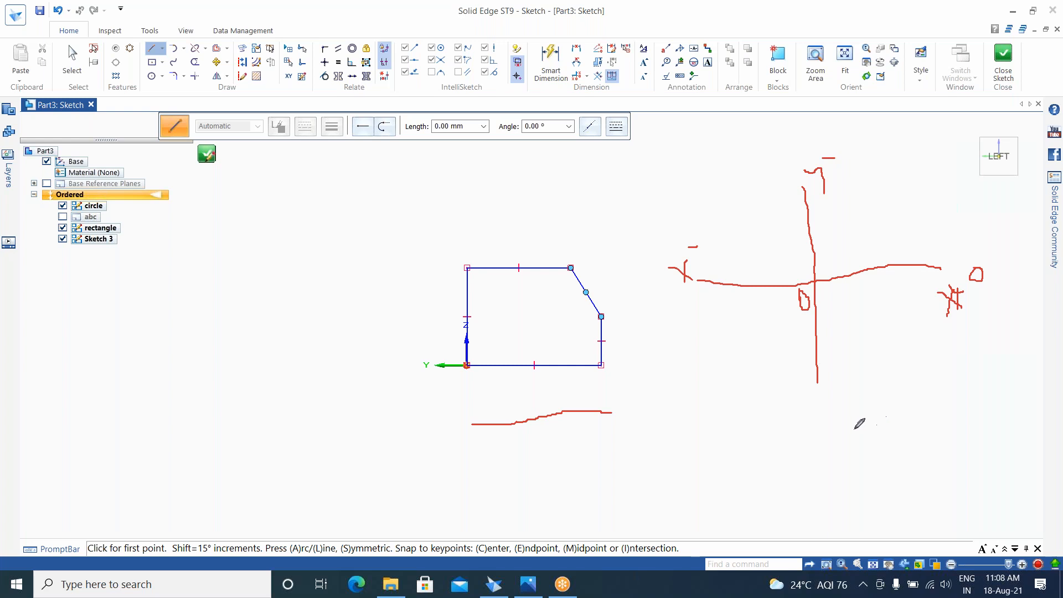
{"action": "mouse_move", "coordinate": [810, 398]}
{"action": "left_mouse_down"}
{"action": "mouse_move", "coordinate": [829, 410]}
{"action": "mouse_move", "coordinate": [840, 445]}
{"action": "left_mouse_up"}
{"action": "mouse_move", "coordinate": [835, 383]}
{"action": "left_mouse_down"}
{"action": "mouse_move", "coordinate": [858, 383]}
{"action": "mouse_move", "coordinate": [848, 395]}
{"action": "left_mouse_up"}
{"action": "mouse_move", "coordinate": [847, 374]}
{"action": "left_mouse_down"}
{"action": "mouse_move", "coordinate": [841, 385]}
{"action": "mouse_move", "coordinate": [896, 378]}
{"action": "left_mouse_up"}
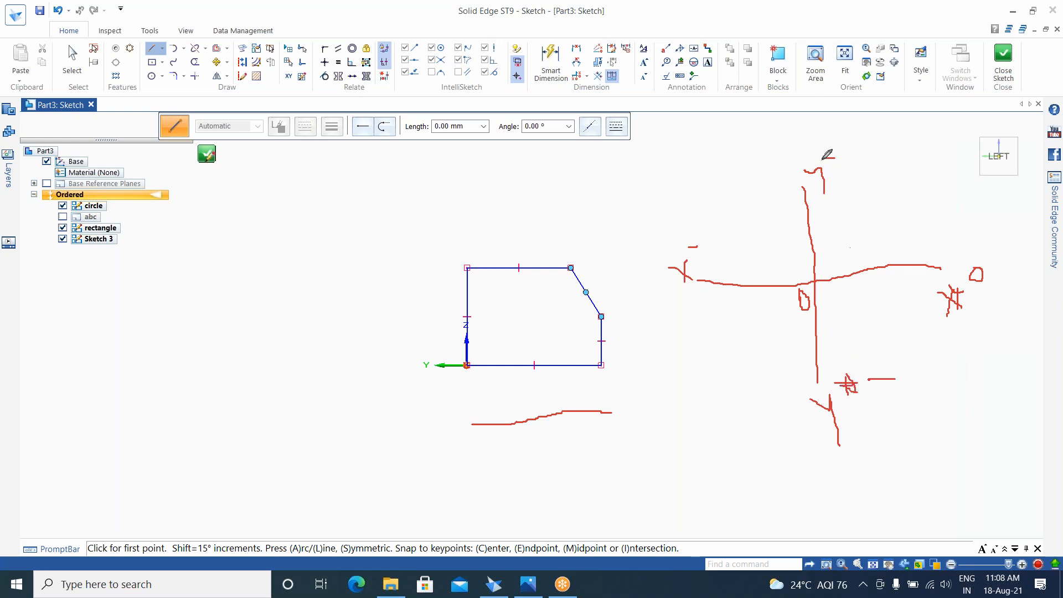
{"action": "left_click_drag", "start_coordinate": [827, 152], "coordinate": [835, 167]}
{"action": "mouse_move", "coordinate": [858, 140]}
{"action": "left_mouse_down"}
{"action": "mouse_move", "coordinate": [865, 177]}
{"action": "mouse_move", "coordinate": [881, 139]}
{"action": "left_mouse_up"}
{"action": "mouse_move", "coordinate": [963, 208]}
{"action": "left_mouse_down"}
{"action": "mouse_move", "coordinate": [920, 159]}
{"action": "mouse_move", "coordinate": [830, 133]}
{"action": "mouse_move", "coordinate": [773, 202]}
{"action": "mouse_move", "coordinate": [799, 174]}
{"action": "left_mouse_up"}
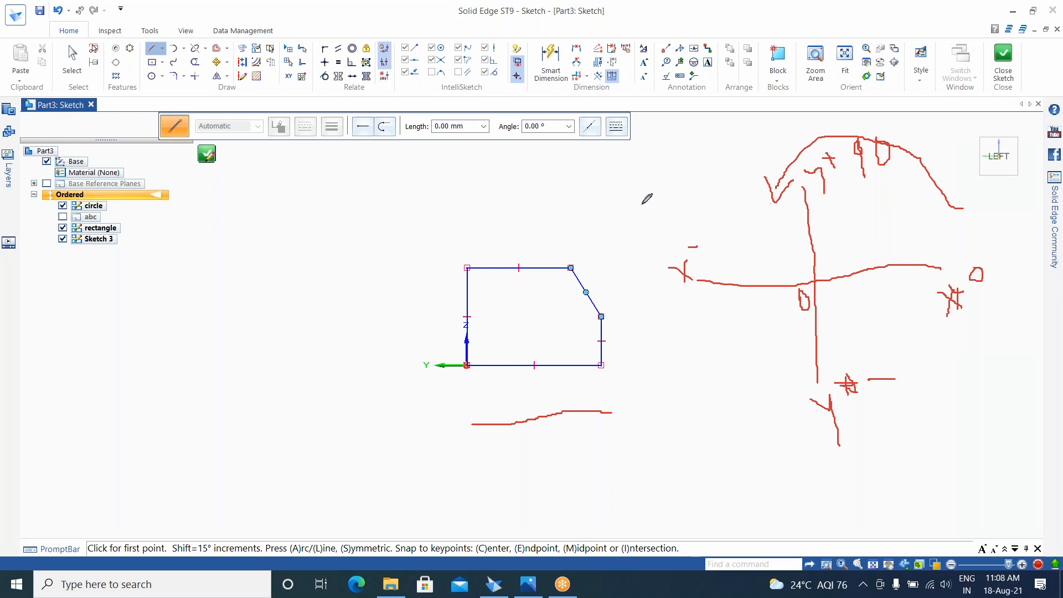
{"action": "mouse_move", "coordinate": [634, 210]}
{"action": "left_mouse_down"}
{"action": "mouse_move", "coordinate": [646, 241]}
{"action": "mouse_move", "coordinate": [673, 243]}
{"action": "mouse_move", "coordinate": [654, 197]}
{"action": "mouse_move", "coordinate": [690, 185]}
{"action": "mouse_move", "coordinate": [686, 195]}
{"action": "left_mouse_up"}
{"action": "mouse_move", "coordinate": [764, 440]}
{"action": "left_mouse_down"}
{"action": "mouse_move", "coordinate": [814, 465]}
{"action": "mouse_move", "coordinate": [813, 432]}
{"action": "mouse_move", "coordinate": [815, 477]}
{"action": "mouse_move", "coordinate": [836, 442]}
{"action": "mouse_move", "coordinate": [823, 431]}
{"action": "left_mouse_up"}
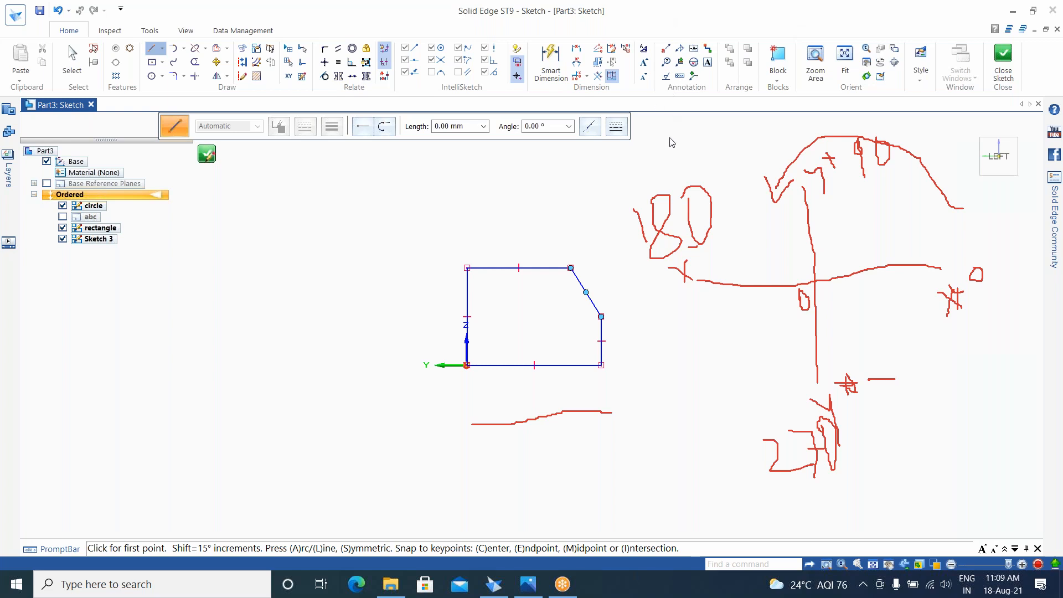
{"action": "left_click", "coordinate": [674, 103]}
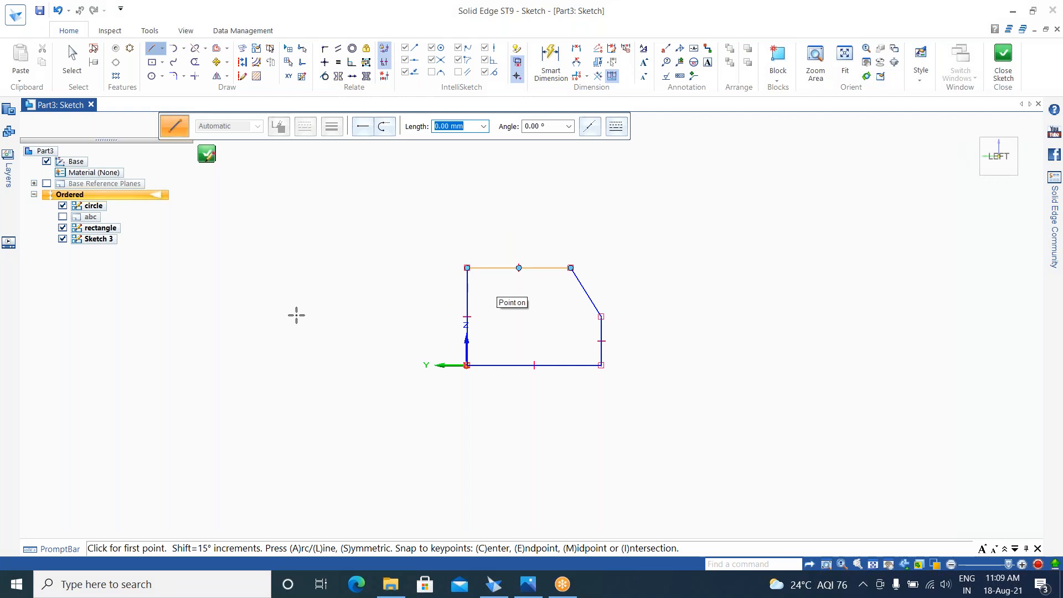
Step: Move the reference drawing aside and draw a 1 mm diameter circle inside the profile near its upper-left corner
{"action": "left_click", "coordinate": [523, 586]}
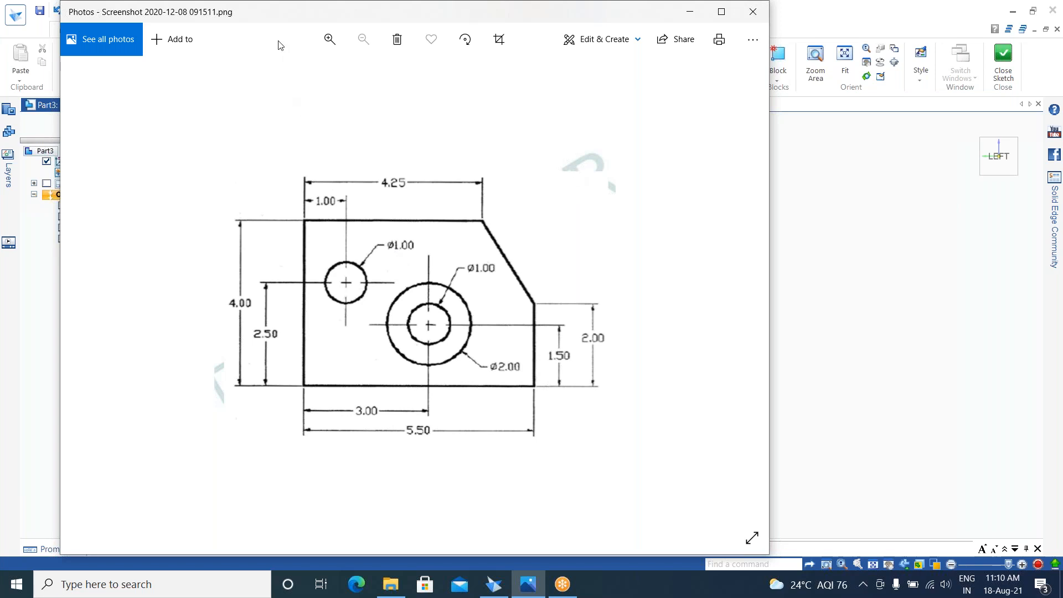
{"action": "mouse_move", "coordinate": [304, 16]}
{"action": "left_mouse_down"}
{"action": "mouse_move", "coordinate": [237, 102]}
{"action": "mouse_move", "coordinate": [283, 66]}
{"action": "mouse_move", "coordinate": [741, 63]}
{"action": "mouse_move", "coordinate": [914, 23]}
{"action": "left_mouse_up"}
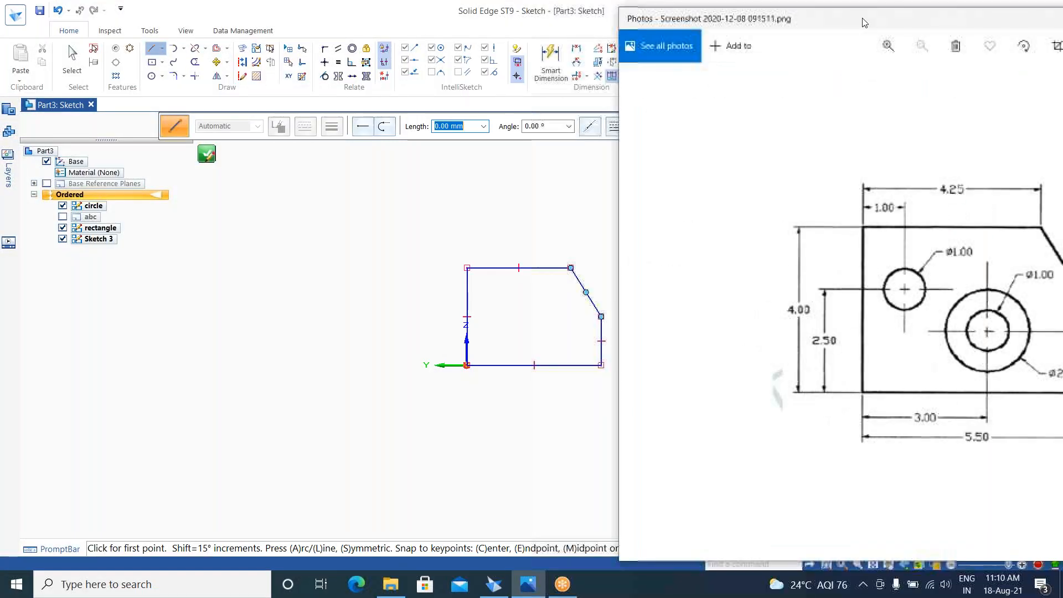
{"action": "left_click", "coordinate": [152, 80]}
{"action": "left_click", "coordinate": [151, 77]}
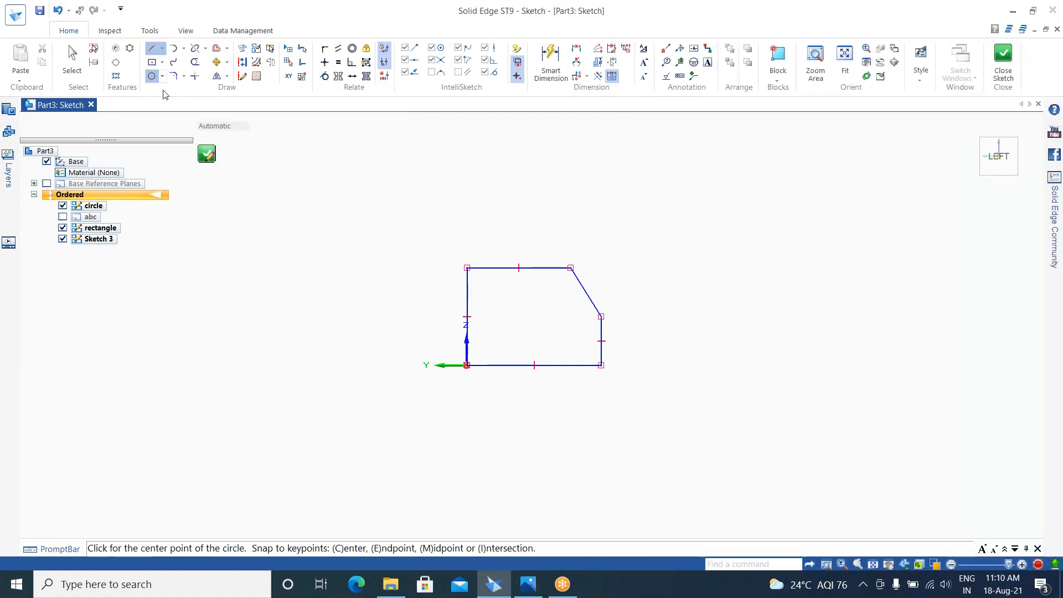
{"action": "left_click", "coordinate": [492, 292]}
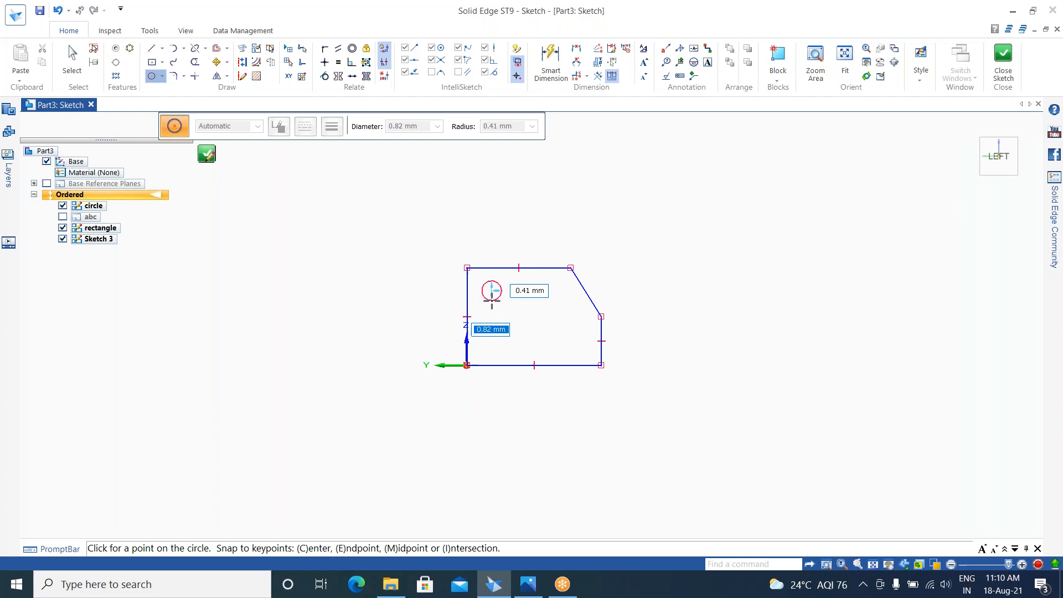
{"action": "type", "text": "1"}
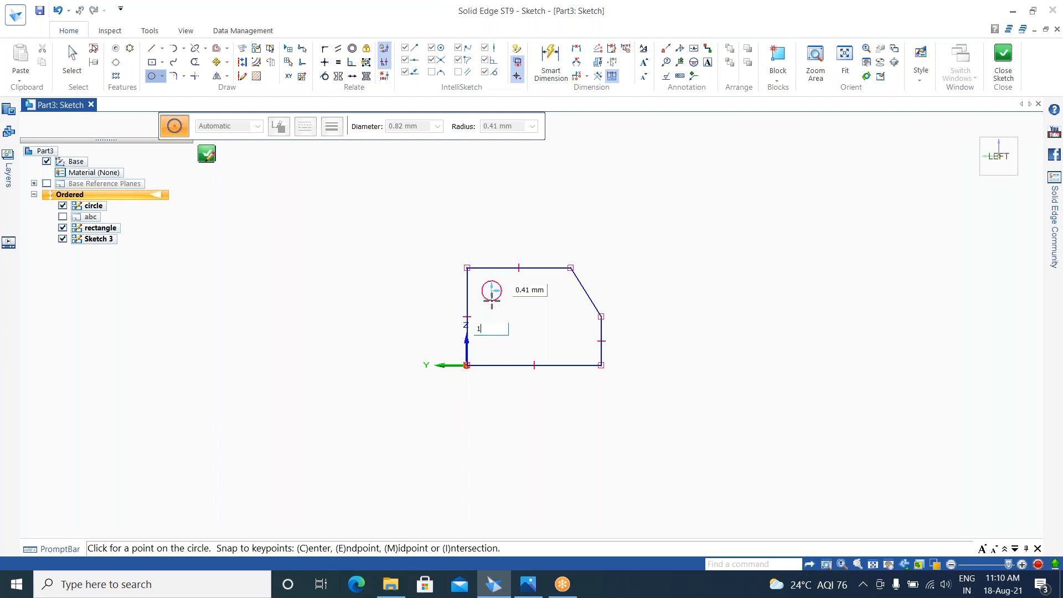
{"action": "key", "text": "Return"}
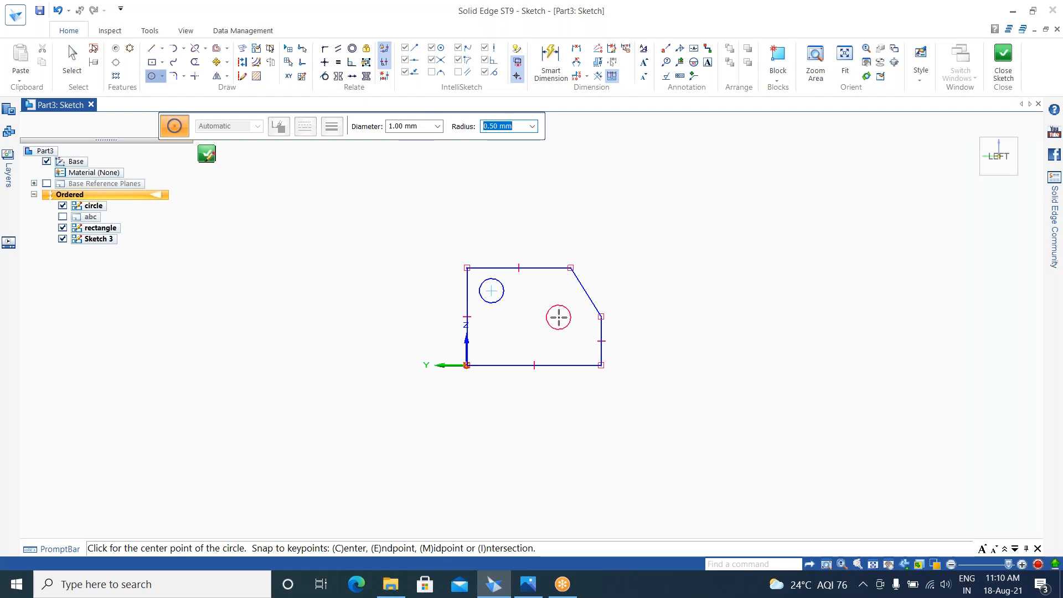
Step: Reposition the reference drawing in Photos to examine the dimensions of its circles, and return to the sketch
{"action": "left_click", "coordinate": [531, 586]}
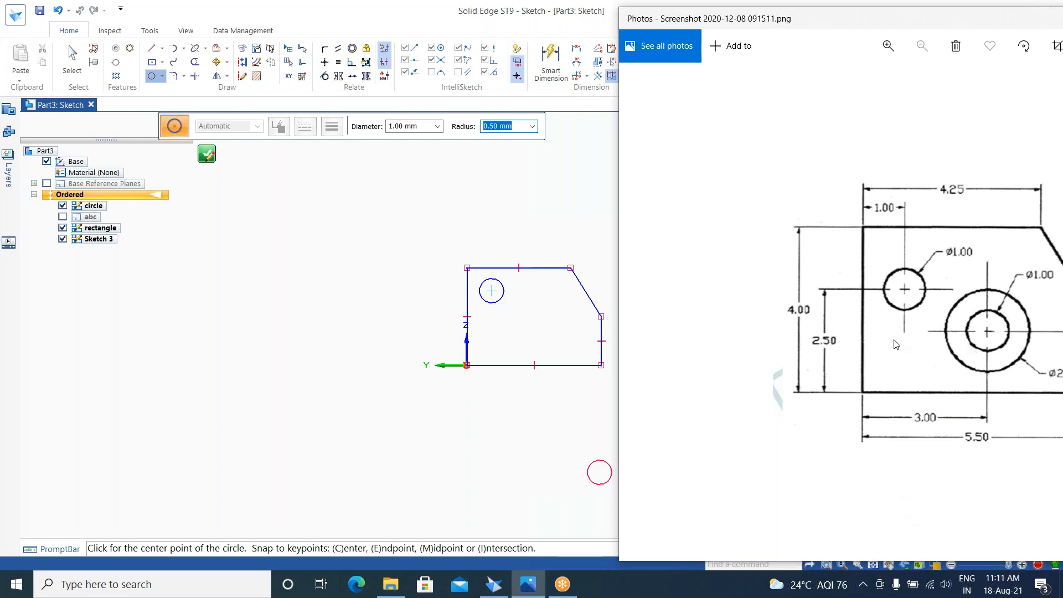
{"action": "scroll", "coordinate": [862, 120], "scroll_direction": "up", "scroll_amount": 1}
{"action": "scroll", "coordinate": [803, 144], "scroll_direction": "down", "scroll_amount": 1}
{"action": "left_click_drag", "start_coordinate": [727, 28], "coordinate": [613, 61]}
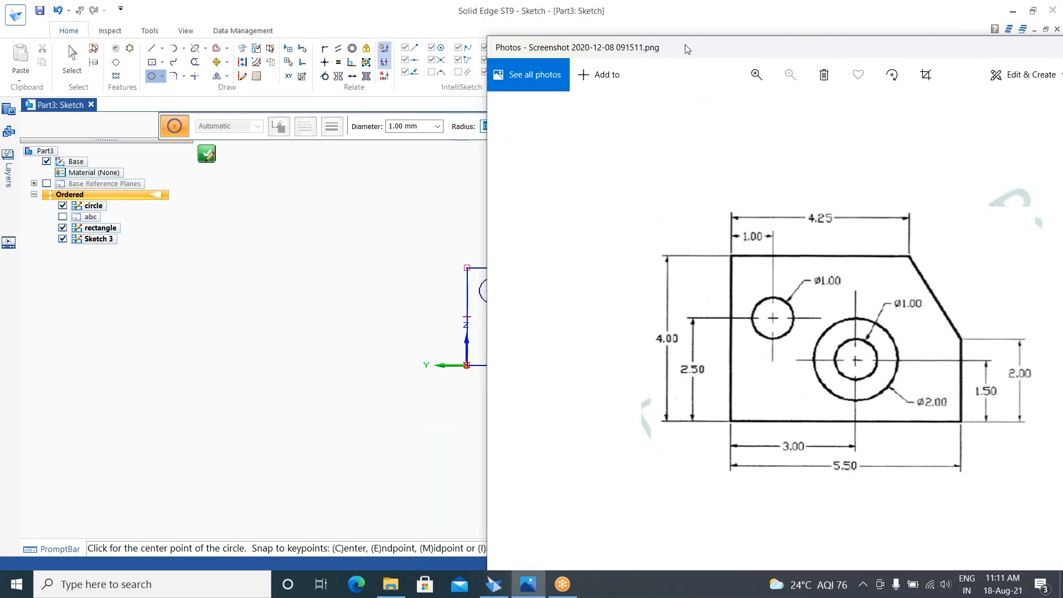
{"action": "left_click_drag", "start_coordinate": [699, 46], "coordinate": [750, 27]}
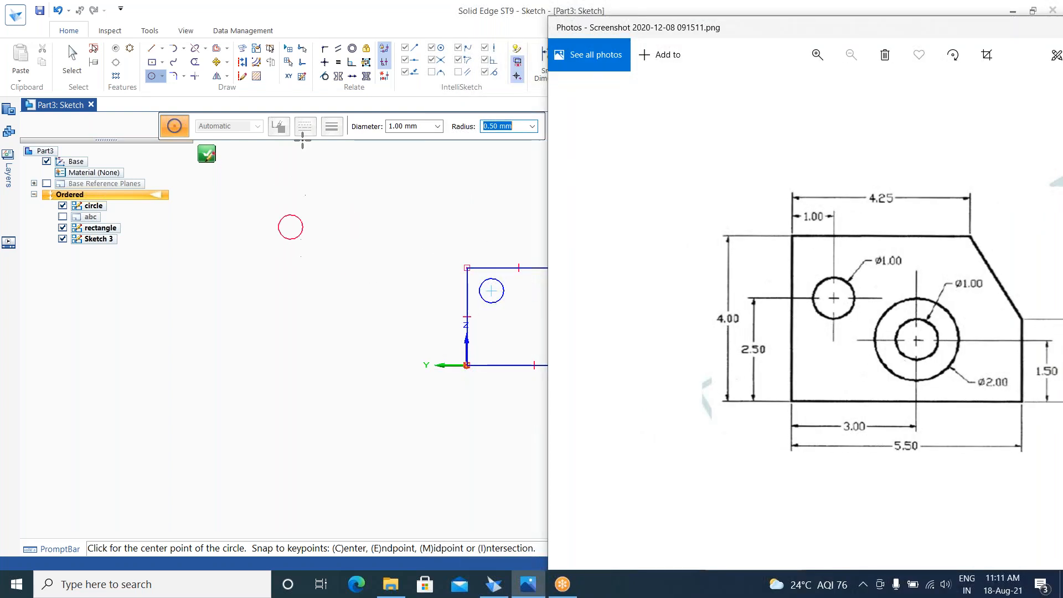
{"action": "left_click", "coordinate": [369, 245]}
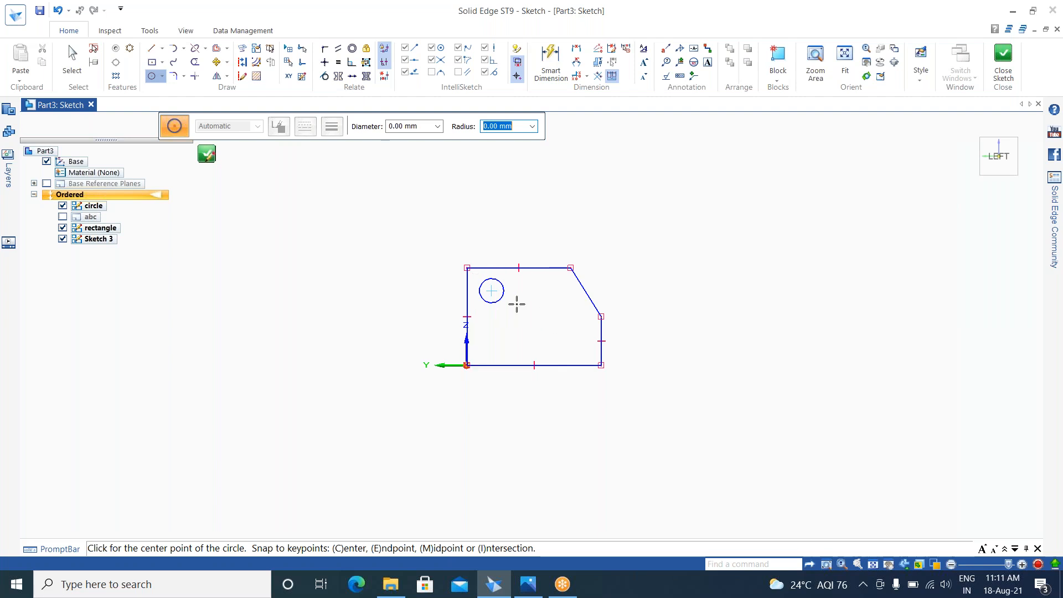
Step: Check the reference drawing in Photos and draw a 1 mm diameter circle in the lower middle of the profile
{"action": "left_click", "coordinate": [529, 585]}
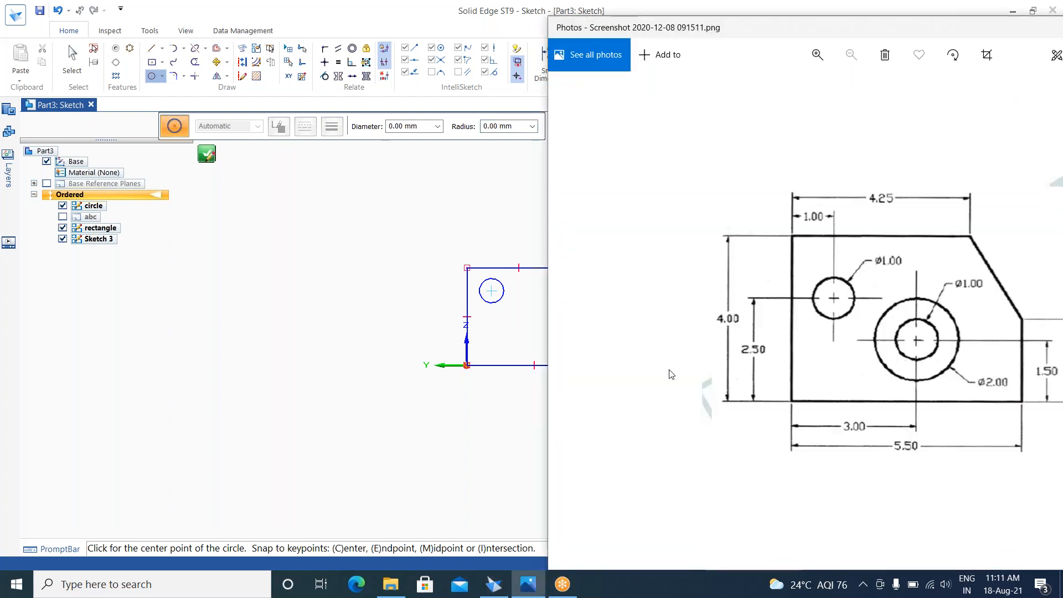
{"action": "left_click", "coordinate": [540, 334]}
{"action": "left_click", "coordinate": [543, 323]}
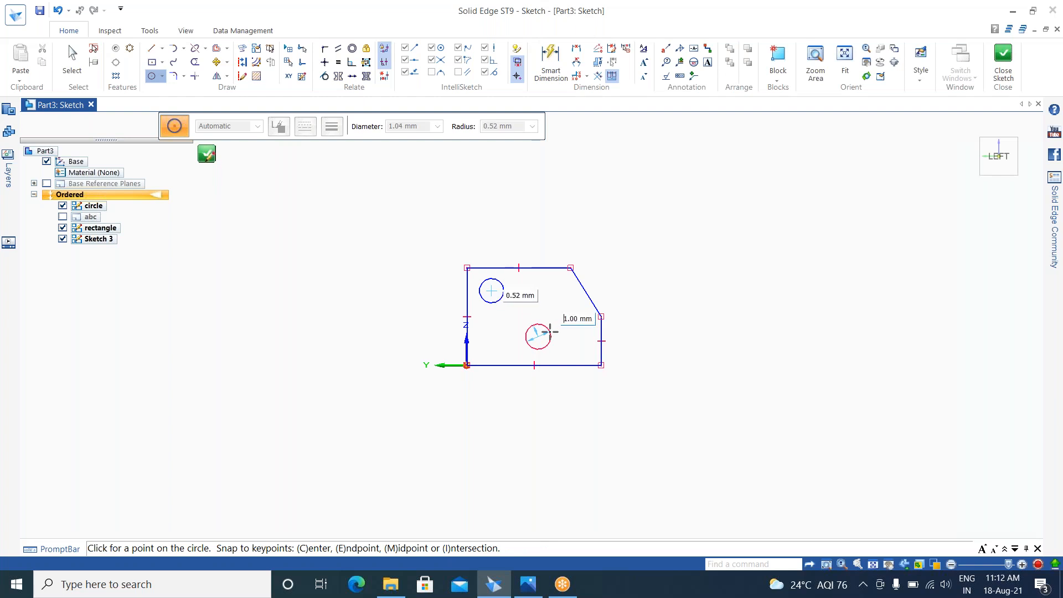
{"action": "left_click", "coordinate": [549, 333]}
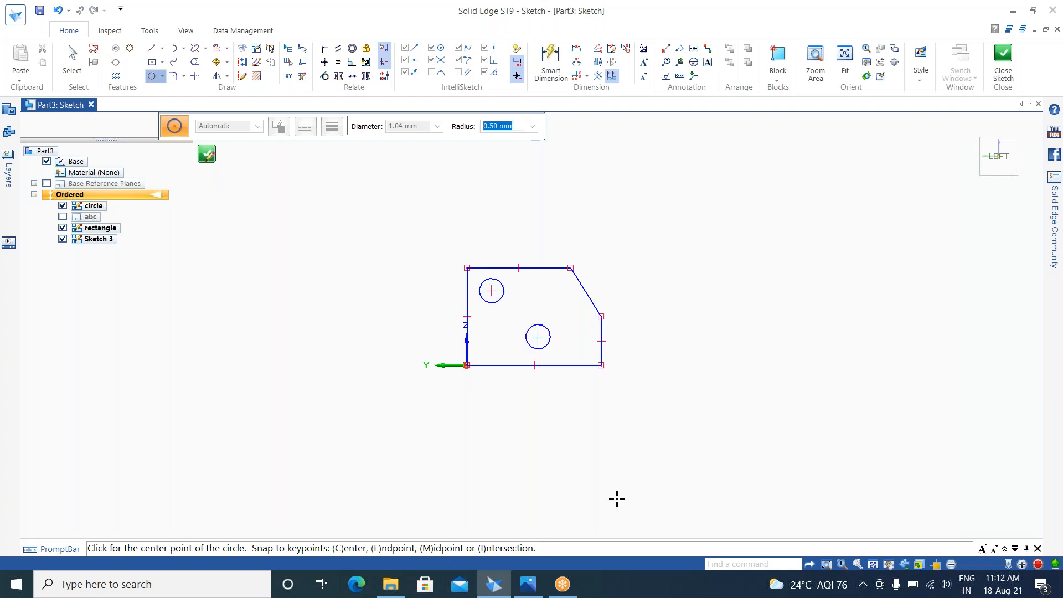
Step: Consult the reference drawing in Photos and draw a 2 mm diameter circle concentric with the lower circle
{"action": "left_click", "coordinate": [531, 588]}
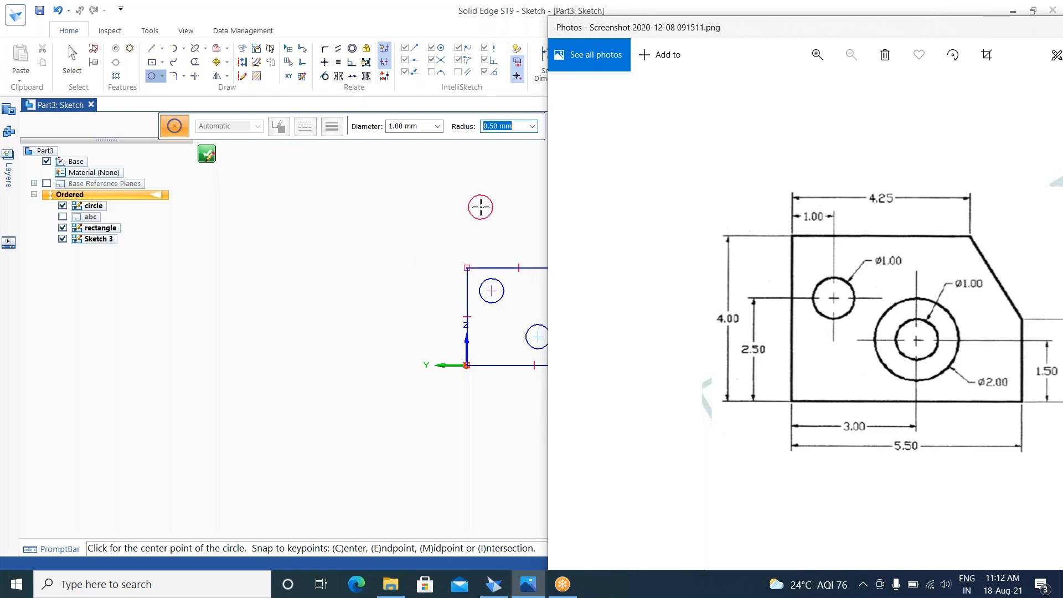
{"action": "key", "text": "alt+Tab"}
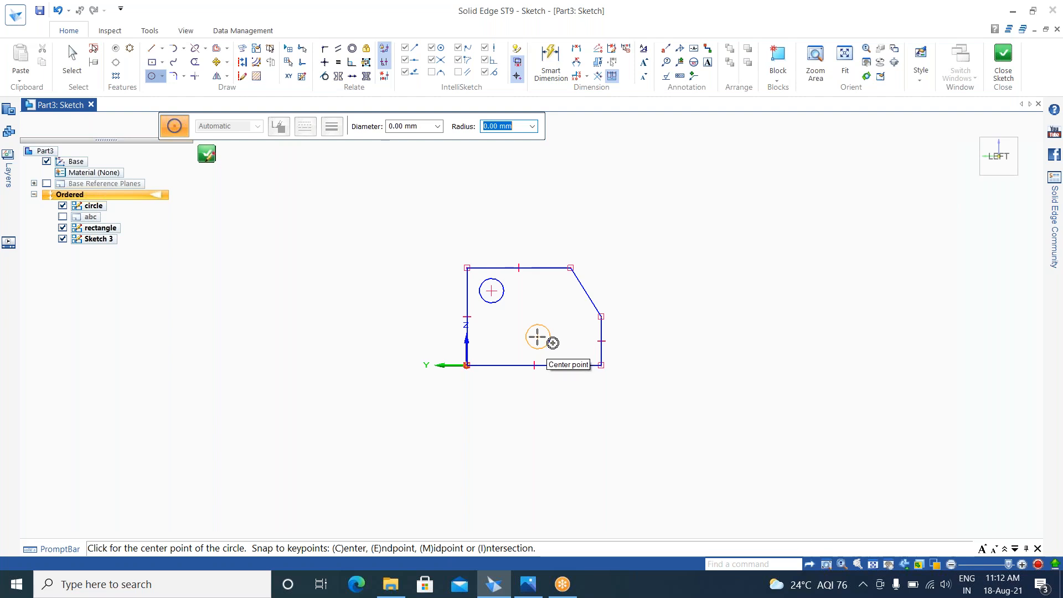
{"action": "left_click", "coordinate": [536, 336]}
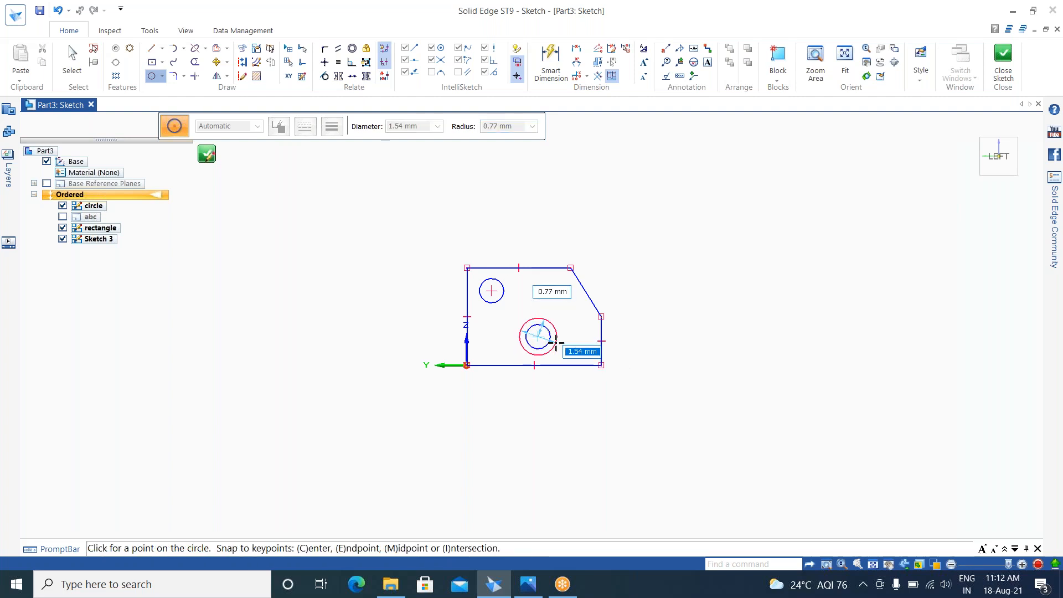
{"action": "type", "text": "2"}
{"action": "key", "text": "Return"}
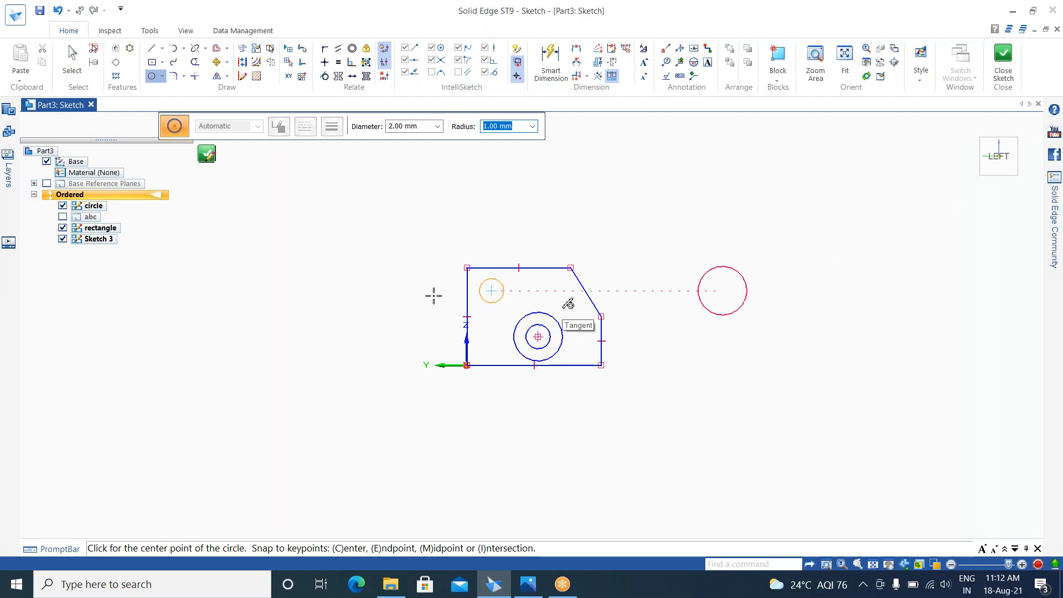
{"action": "key", "text": "Escape"}
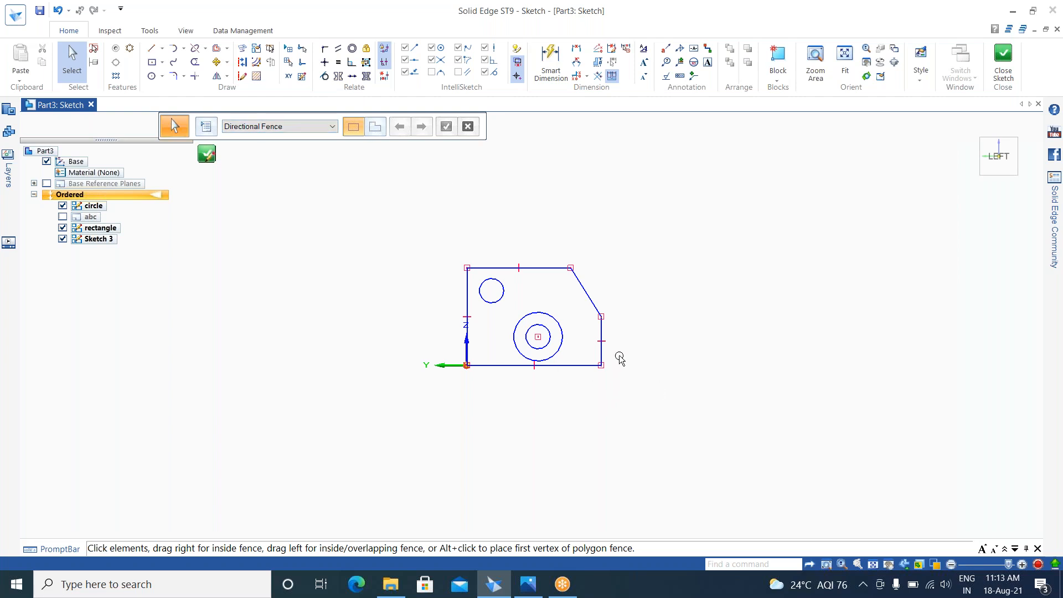
Step: Add Smart Dimensions to the outline's bottom edge and short right vertical edge, placing them outside the profile
{"action": "scroll", "coordinate": [612, 368], "scroll_direction": "up", "scroll_amount": 3}
{"action": "scroll", "coordinate": [613, 368], "scroll_direction": "up", "scroll_amount": 3}
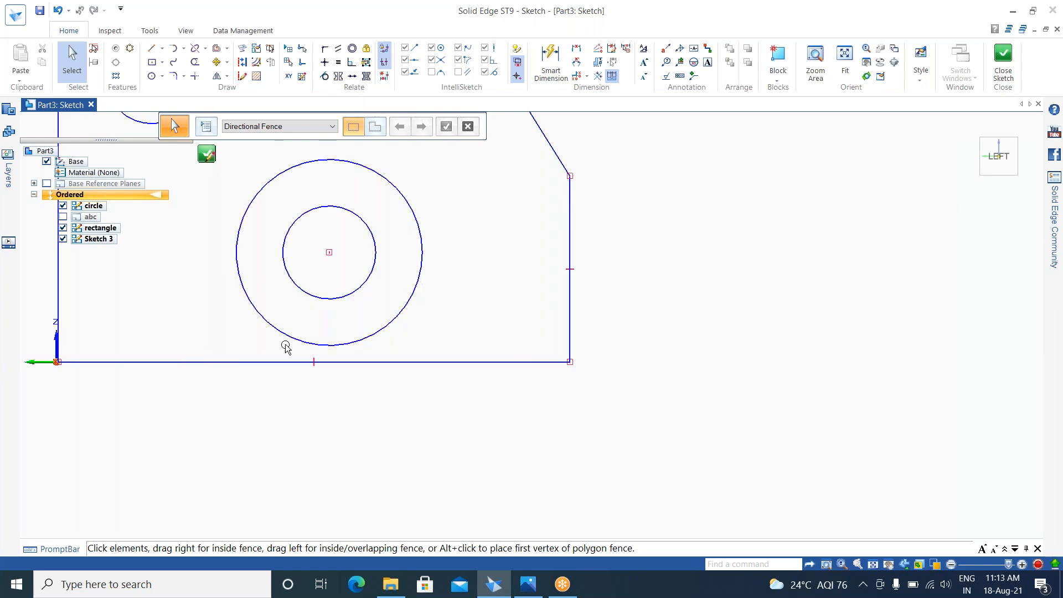
{"action": "scroll", "coordinate": [728, 360], "scroll_direction": "down", "scroll_amount": 3}
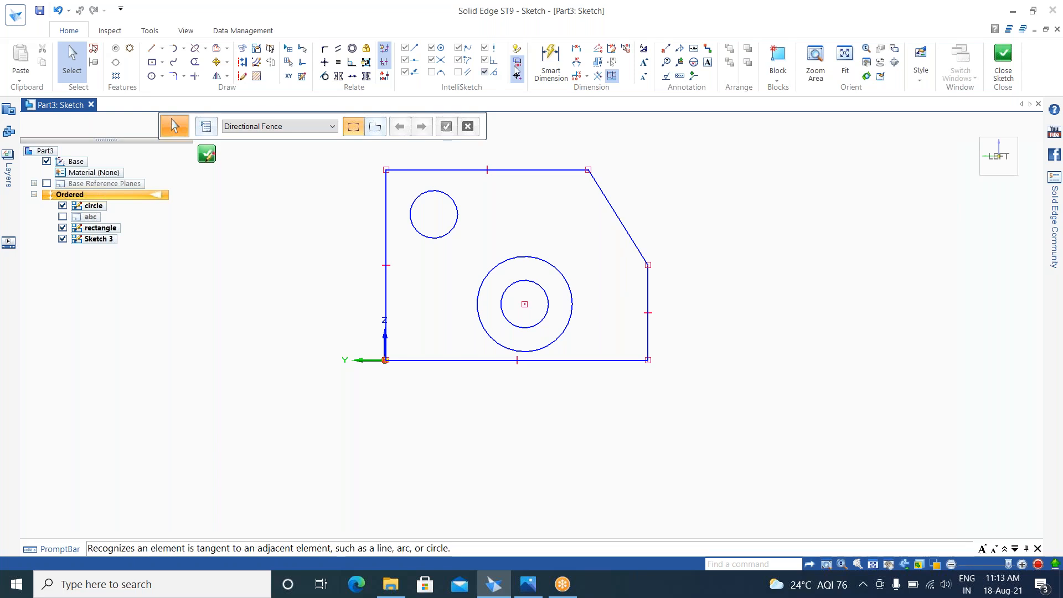
{"action": "left_click", "coordinate": [548, 67]}
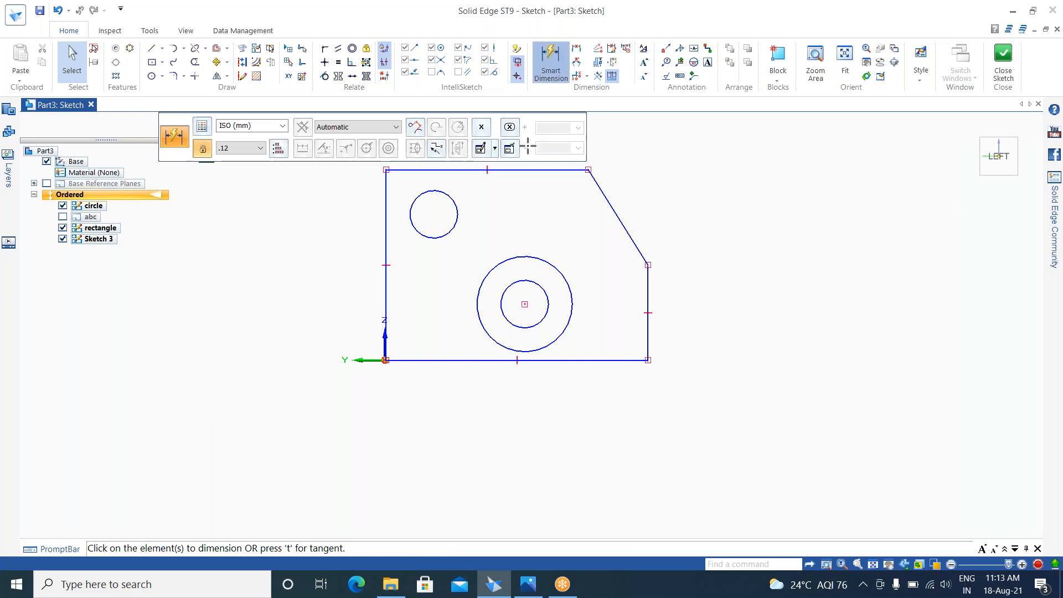
{"action": "left_click", "coordinate": [580, 363]}
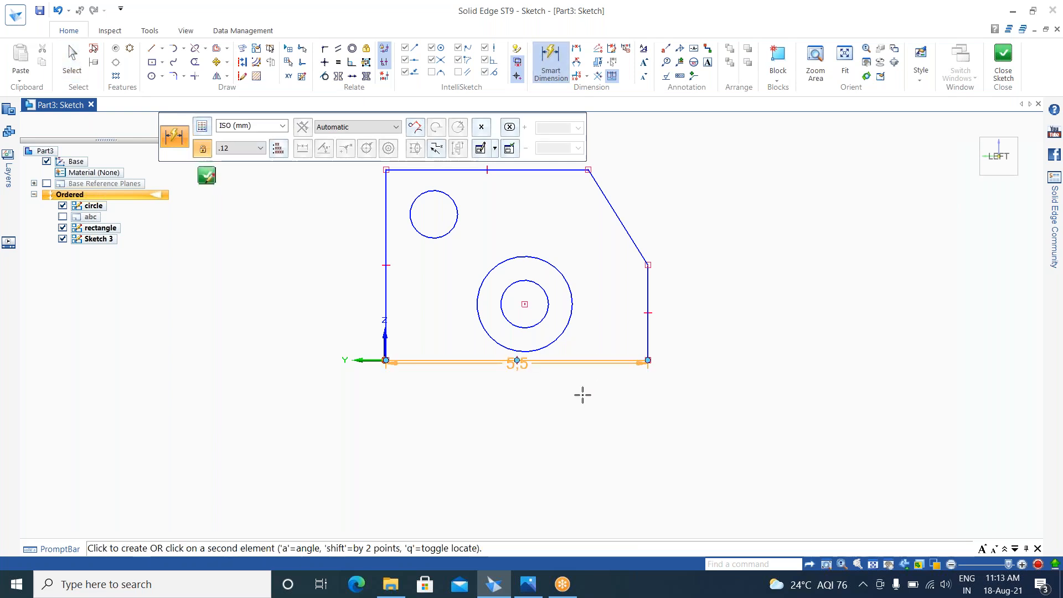
{"action": "left_click", "coordinate": [581, 398]}
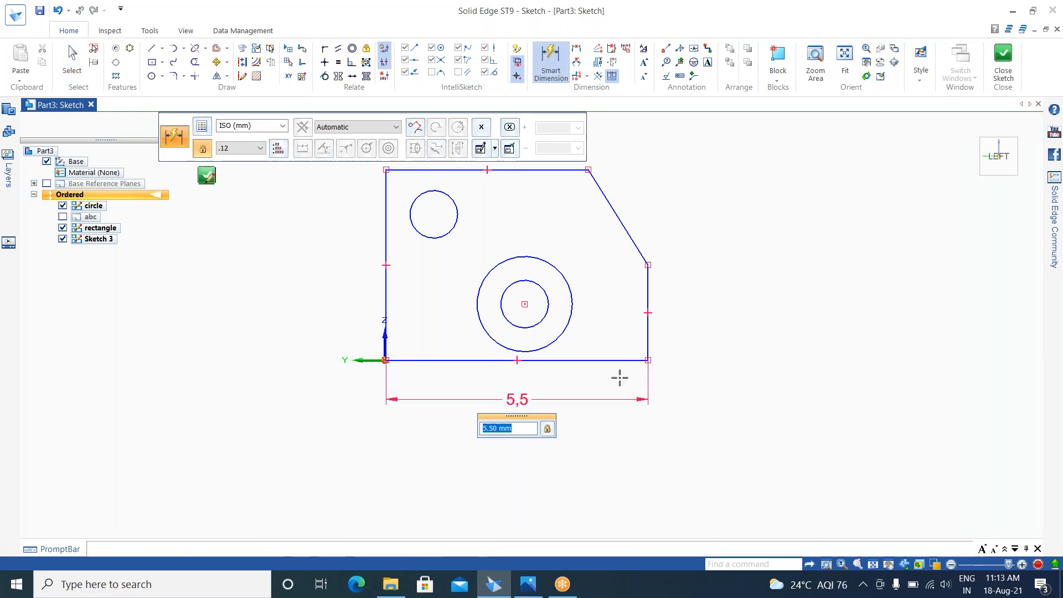
{"action": "left_click", "coordinate": [648, 277]}
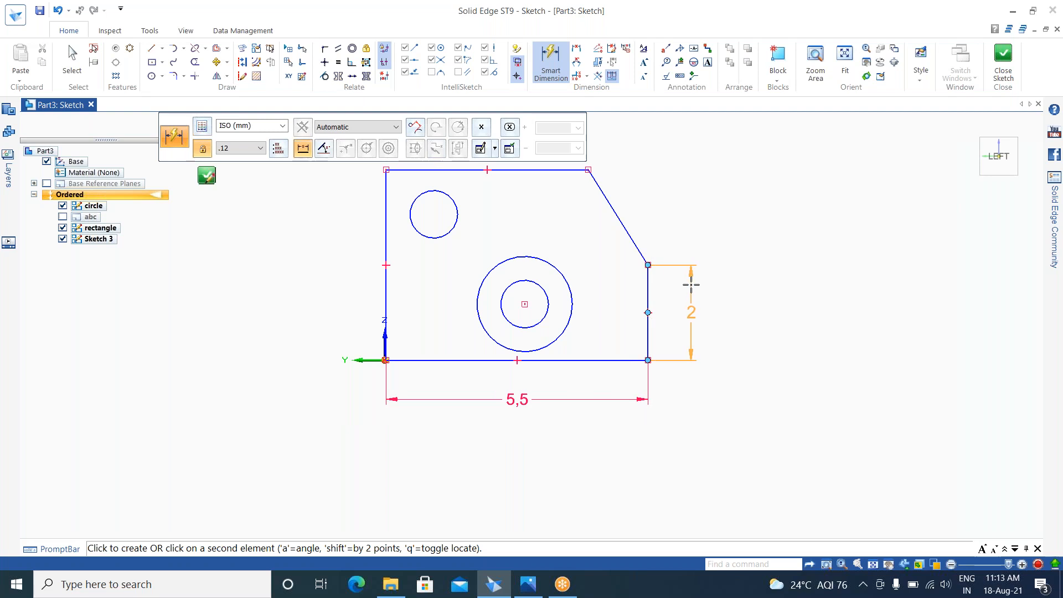
{"action": "left_click", "coordinate": [692, 285]}
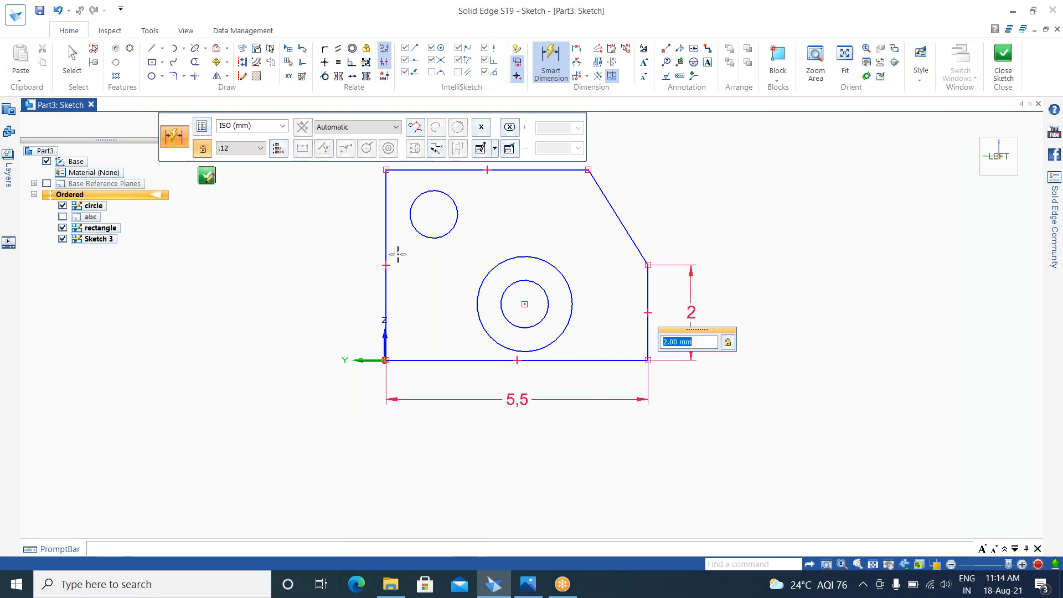
Step: Dimension the outline's left vertical edge and top horizontal edge, placing both dimensions outside the profile
{"action": "left_click", "coordinate": [386, 222]}
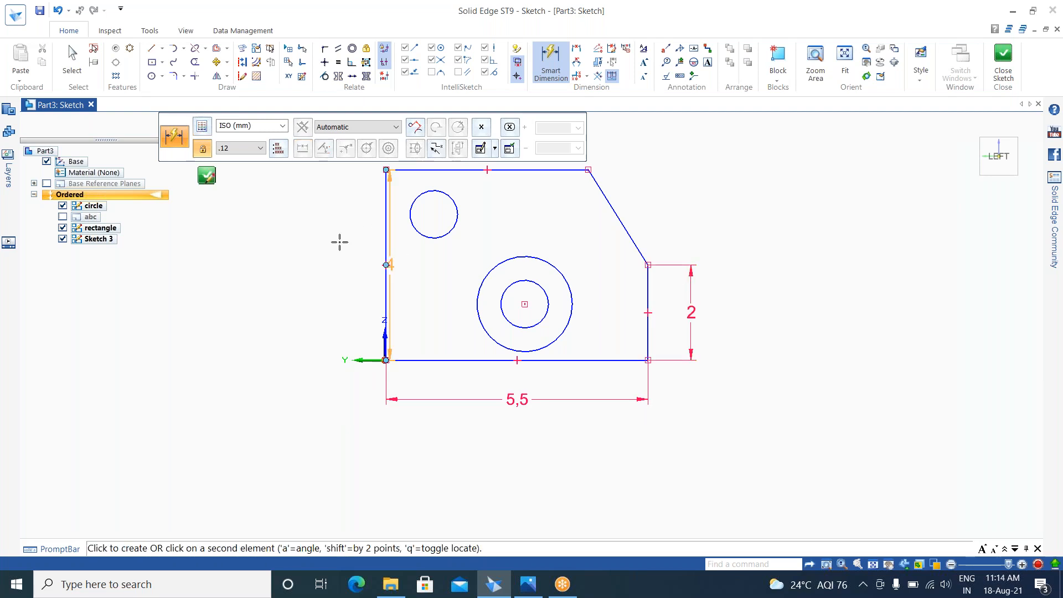
{"action": "left_click", "coordinate": [320, 244]}
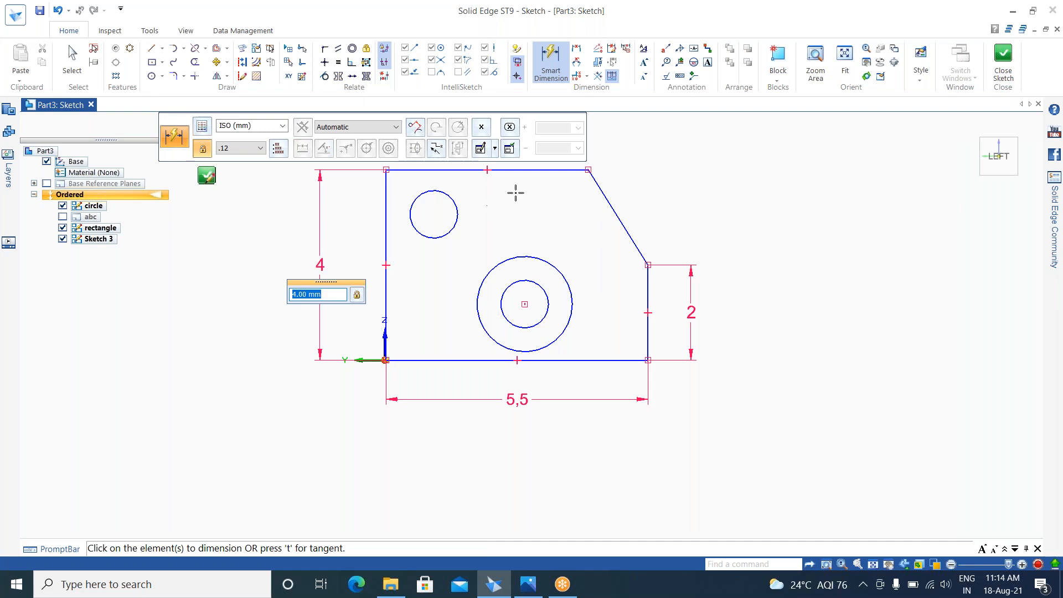
{"action": "left_click", "coordinate": [542, 171]}
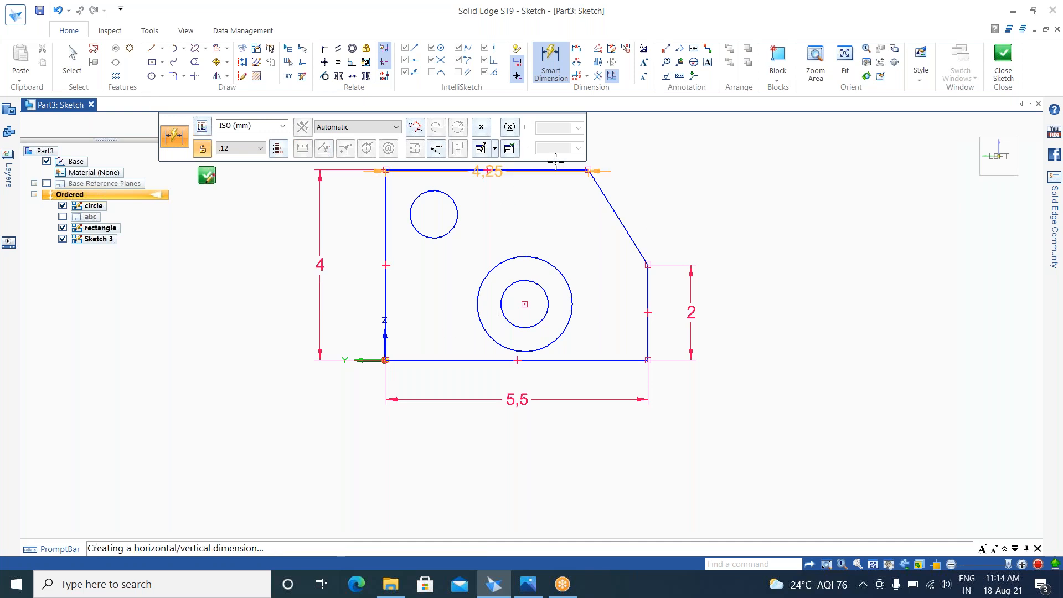
{"action": "left_click", "coordinate": [589, 148]}
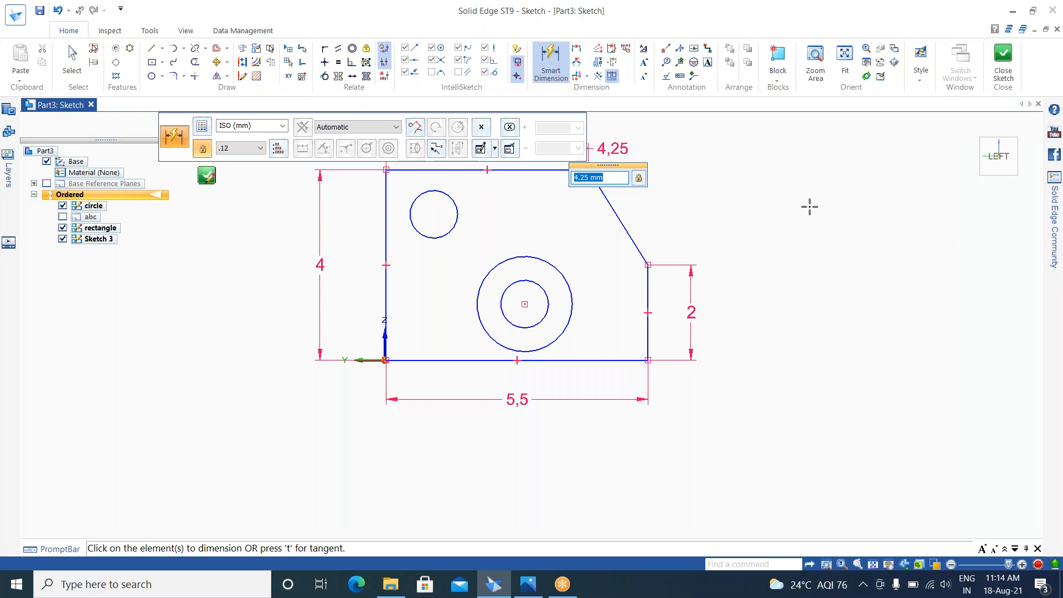
Step: Dimension the diameters of the upper-left circle and both concentric circles
{"action": "left_click", "coordinate": [431, 235]}
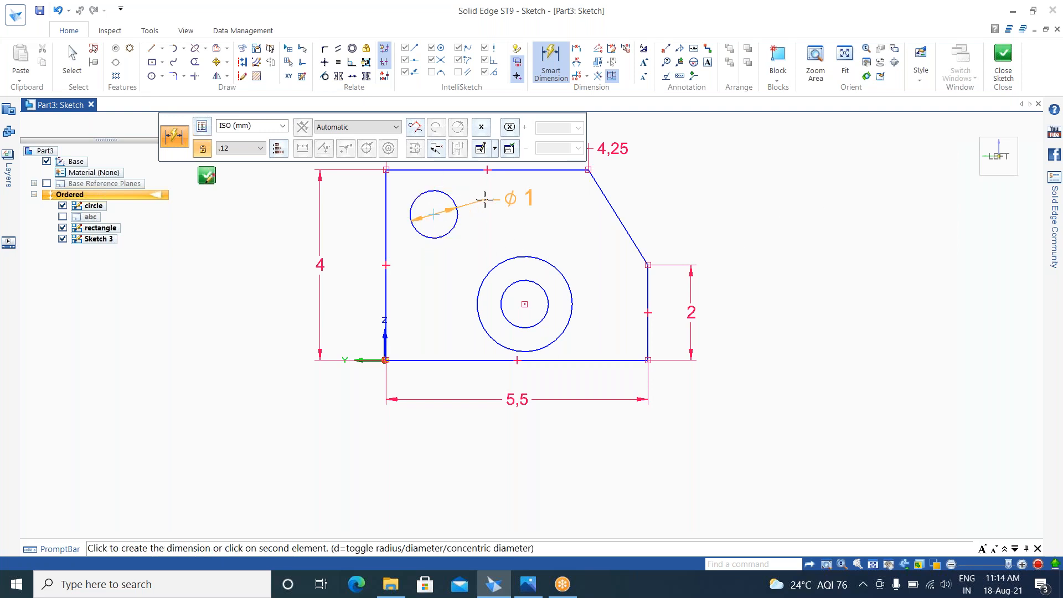
{"action": "left_click", "coordinate": [495, 200]}
{"action": "left_click", "coordinate": [570, 280]}
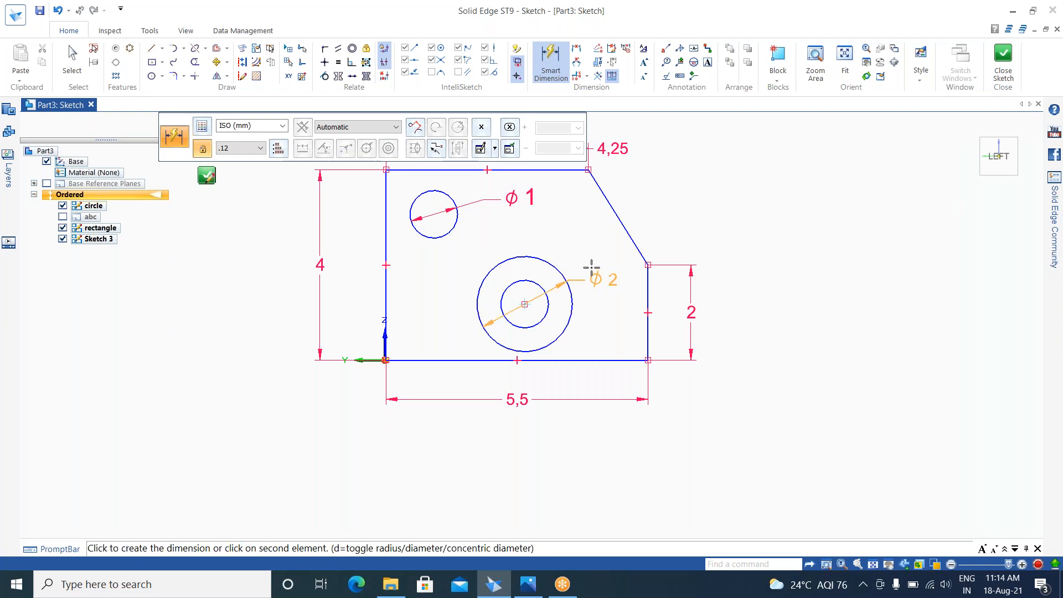
{"action": "left_click", "coordinate": [587, 250]}
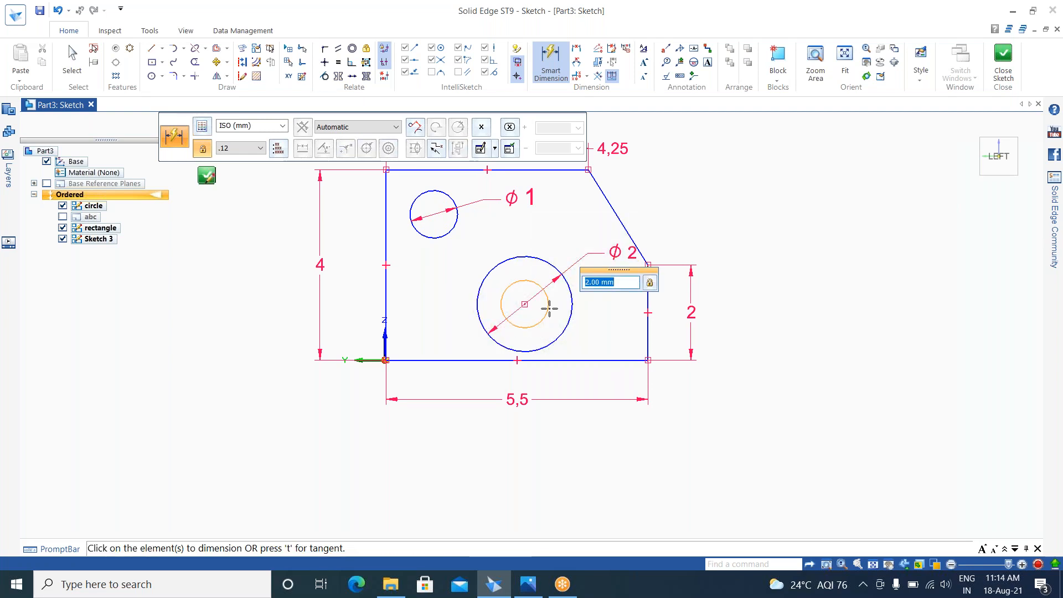
{"action": "left_click", "coordinate": [548, 305]}
{"action": "left_click", "coordinate": [599, 340]}
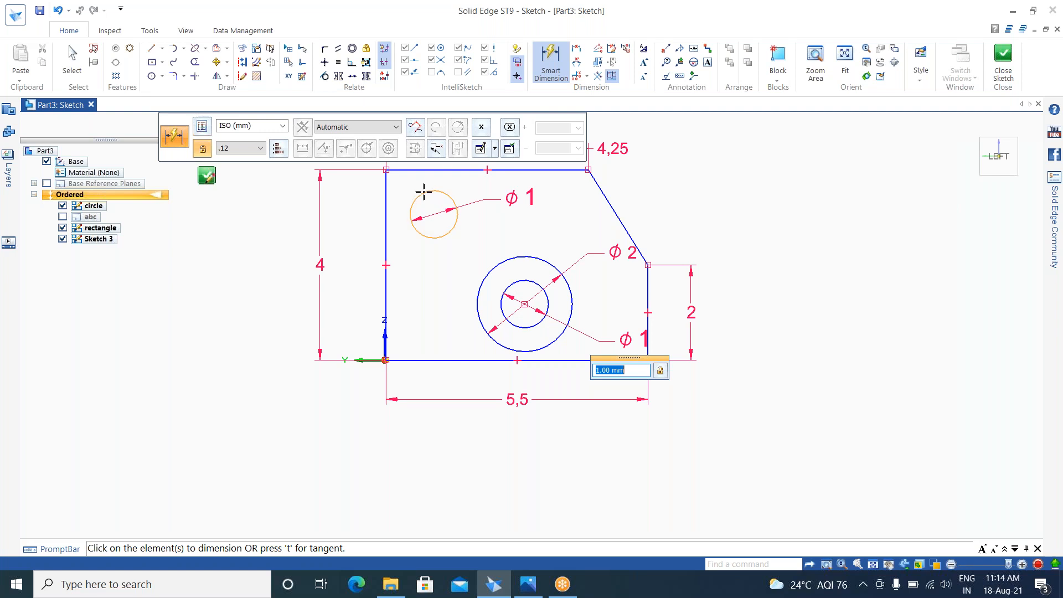
Step: Dimension the upper-left circle's center height above the bottom edge and set it to 2.5 mm, consulting the reference drawing in Photos
{"action": "left_click", "coordinate": [528, 584]}
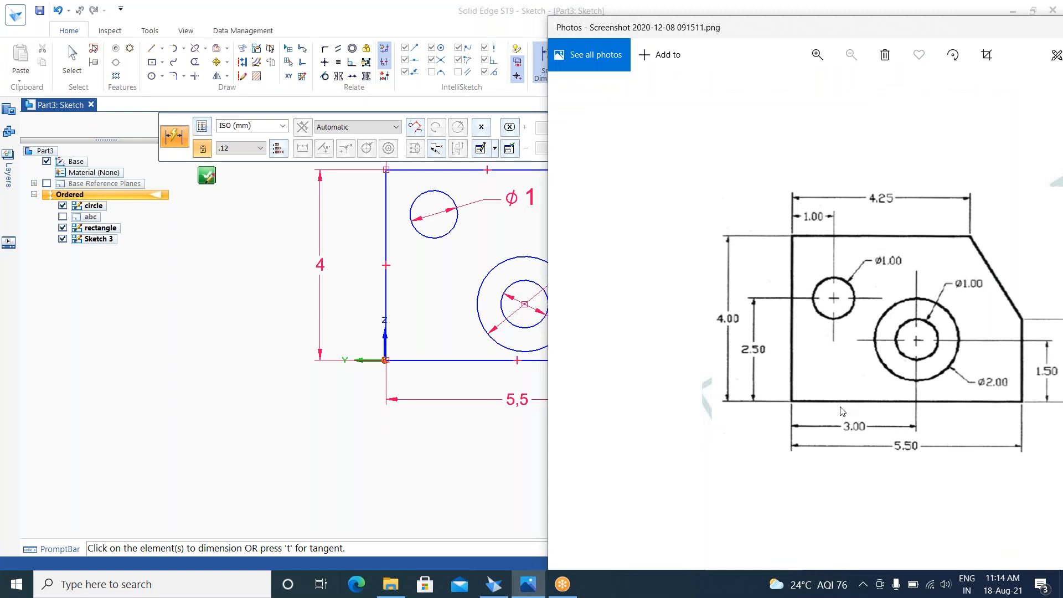
{"action": "left_click", "coordinate": [419, 202]}
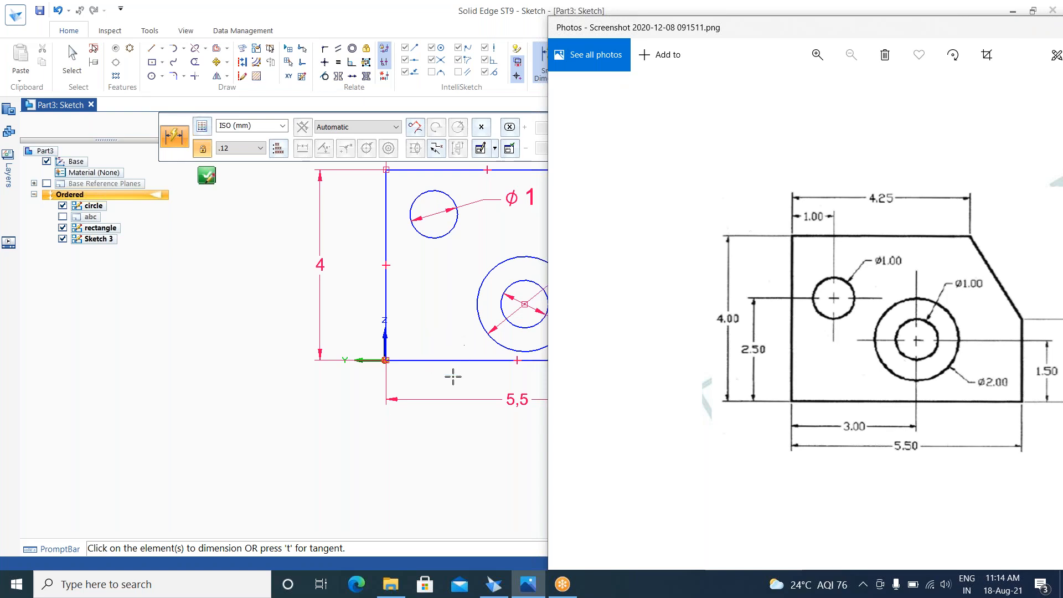
{"action": "left_click", "coordinate": [446, 361]}
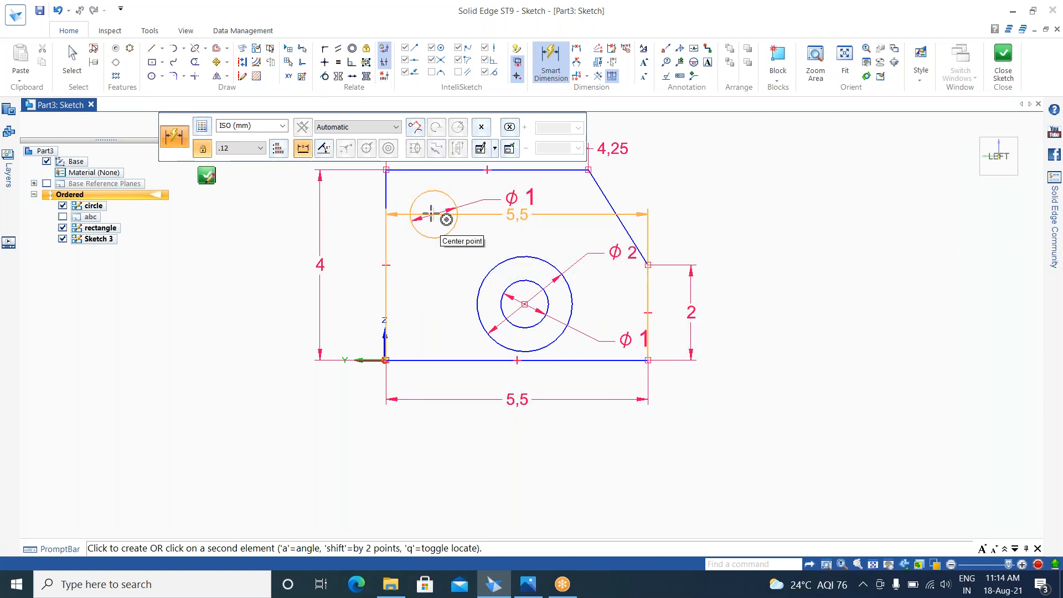
{"action": "left_click", "coordinate": [433, 216]}
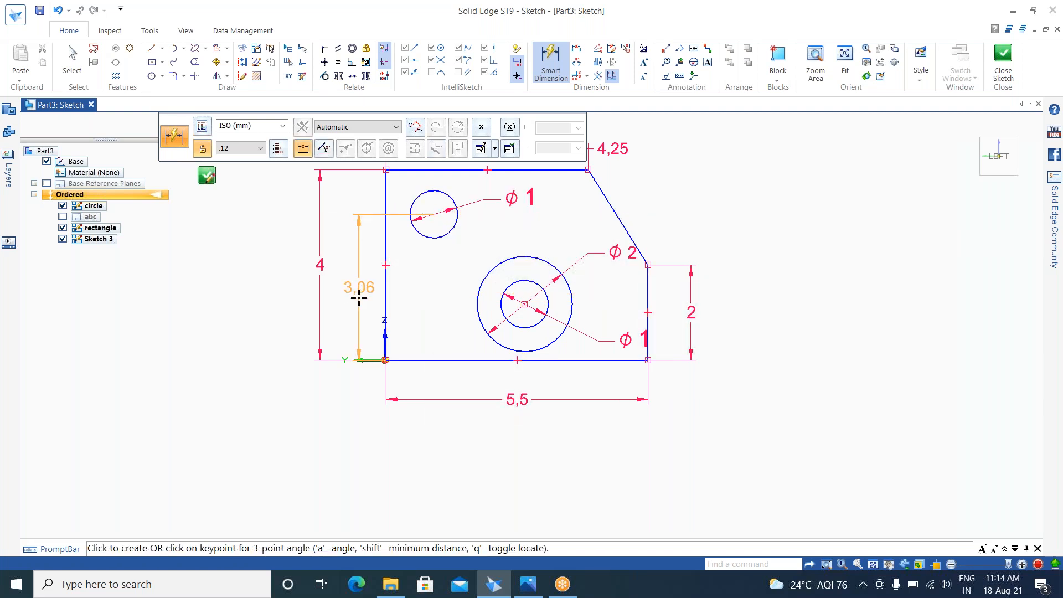
{"action": "left_click", "coordinate": [364, 300]}
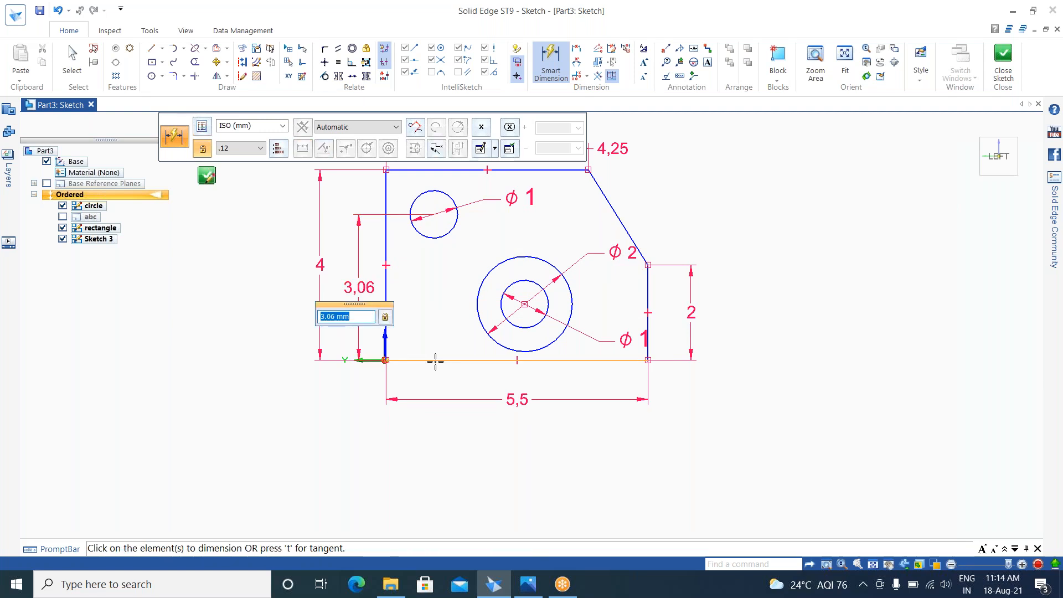
{"action": "left_click", "coordinate": [528, 584]}
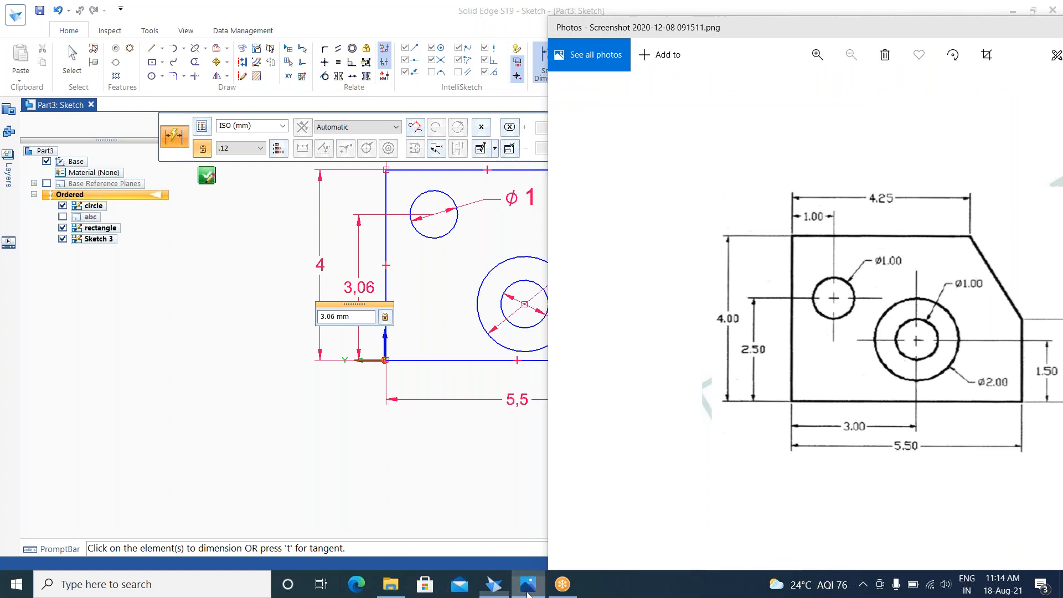
{"action": "left_click", "coordinate": [529, 592]}
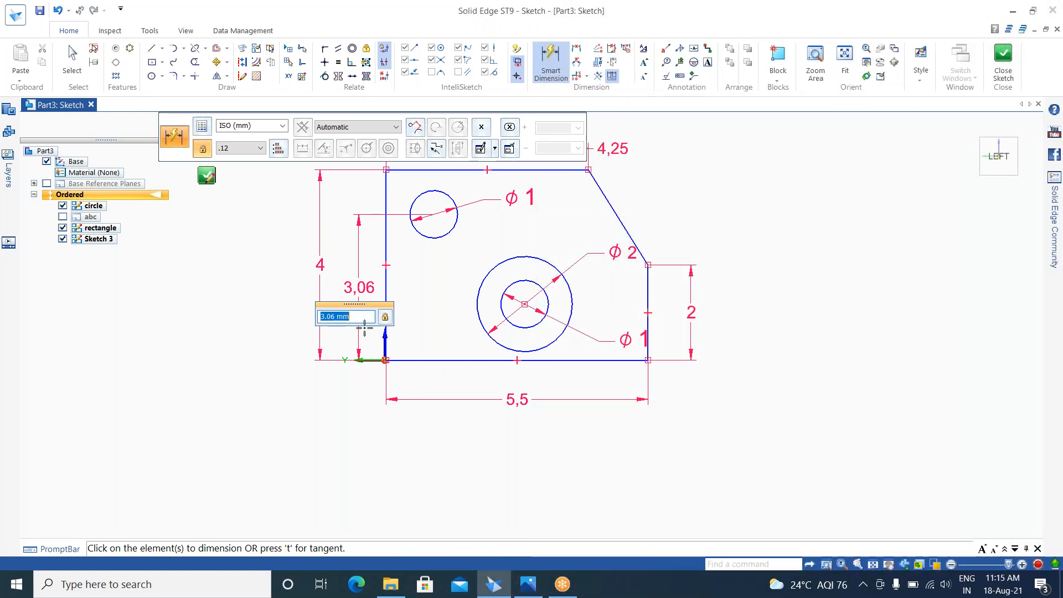
{"action": "type", "text": "2."}
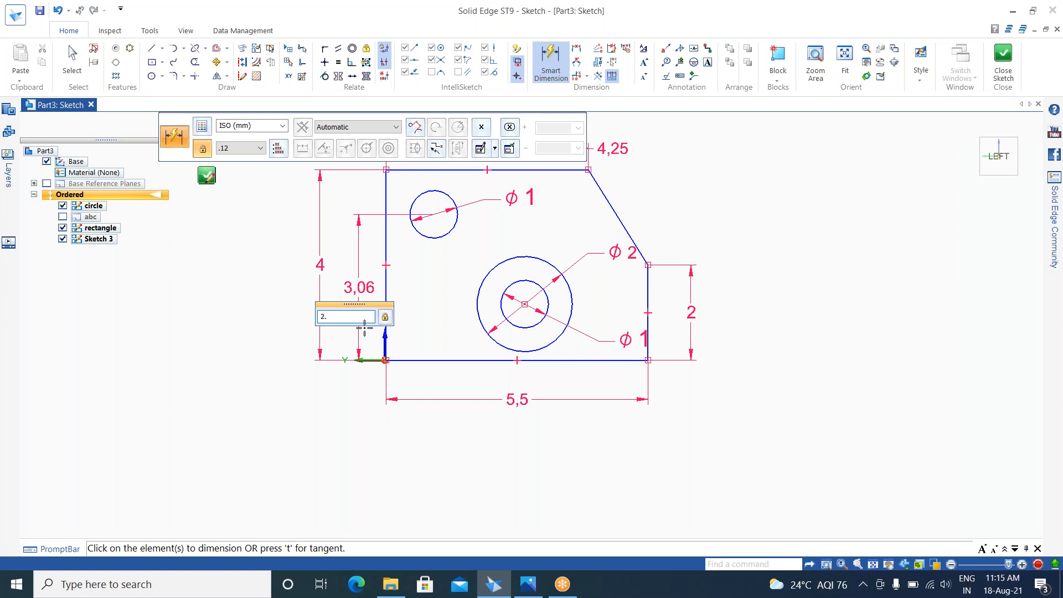
{"action": "type", "text": "5"}
{"action": "key", "text": "Return"}
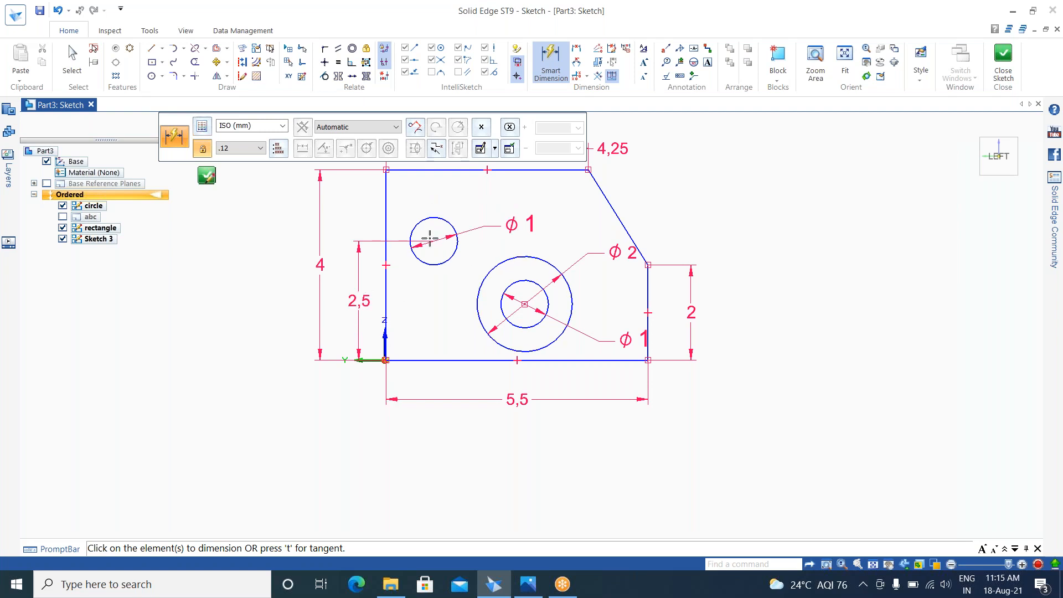
Step: Dimension the upper-left circle's center from the outline's left edge and set it to 1 mm, consulting the reference drawing in Photos
{"action": "left_click", "coordinate": [529, 587]}
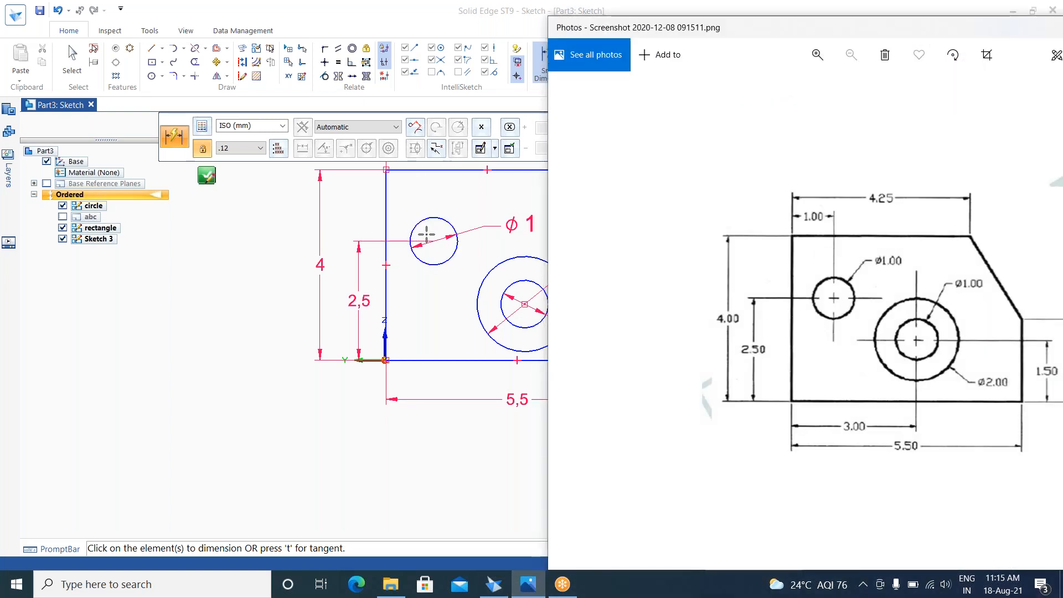
{"action": "left_click", "coordinate": [386, 193]}
{"action": "left_click", "coordinate": [386, 191]}
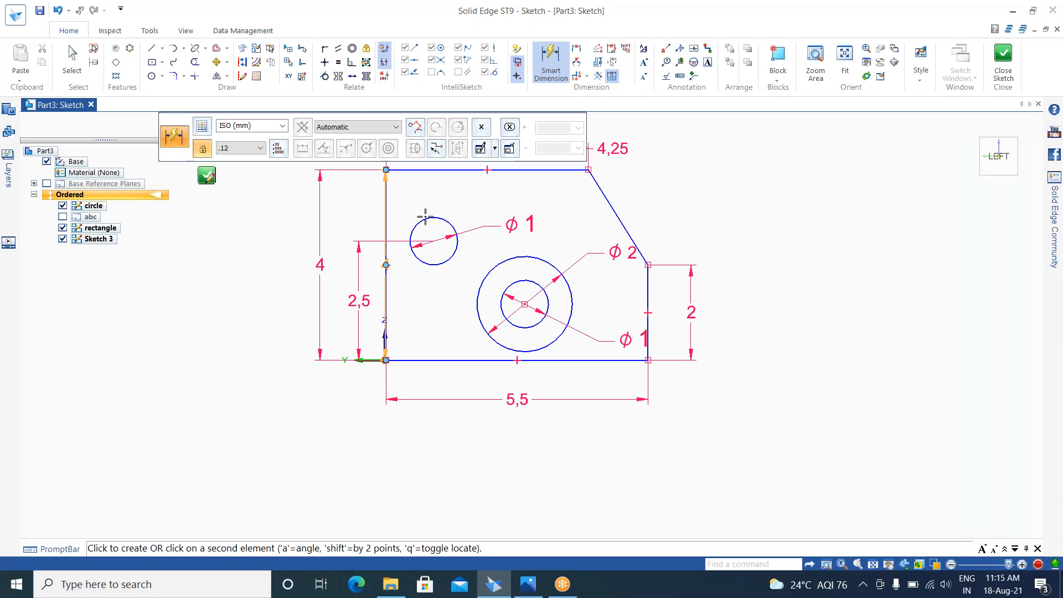
{"action": "left_click", "coordinate": [450, 240]}
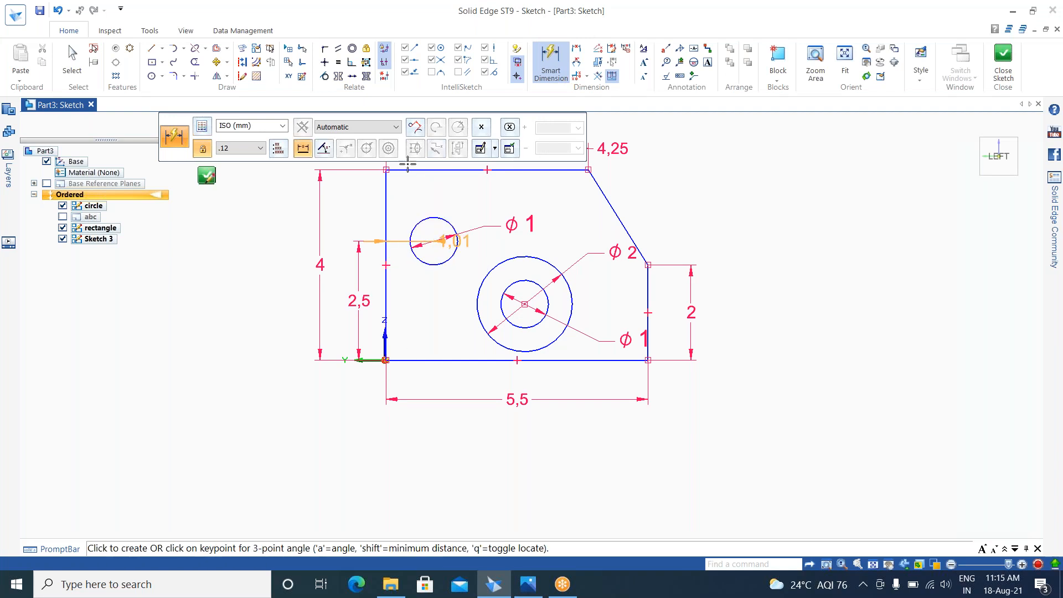
{"action": "left_click", "coordinate": [410, 165]}
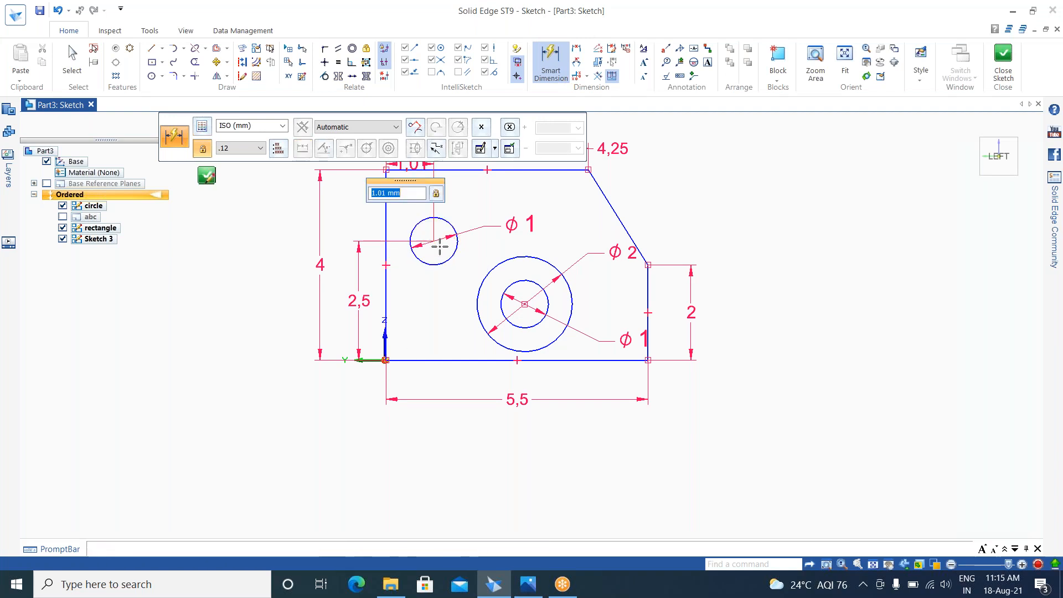
{"action": "type", "text": "1"}
{"action": "key", "text": "Return"}
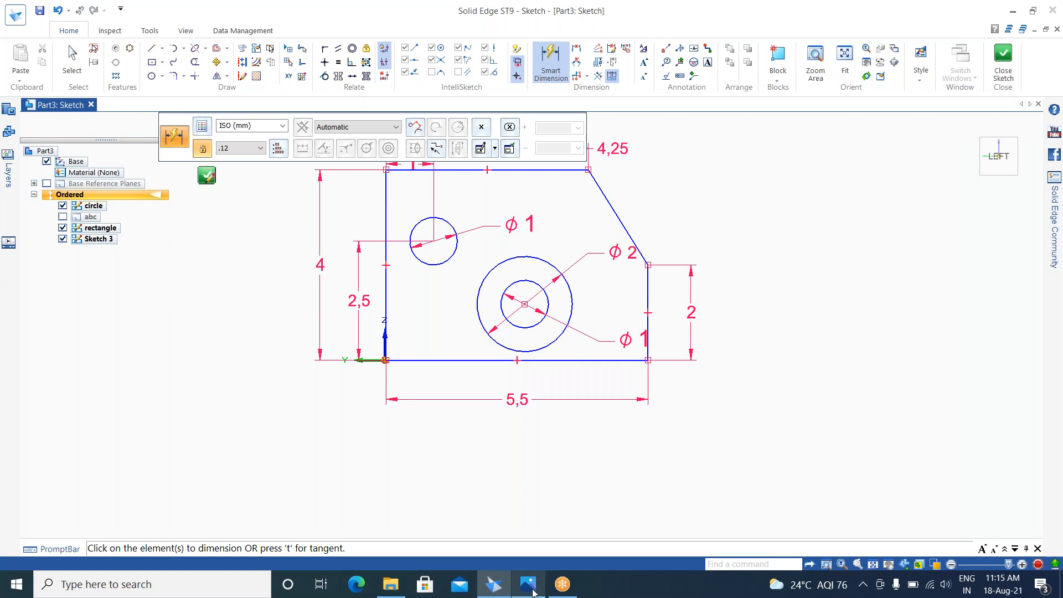
Step: Check the reference drawing in Photos and dimension the concentric circles' center 3 mm from the outline's left edge
{"action": "mouse_move", "coordinate": [533, 592]}
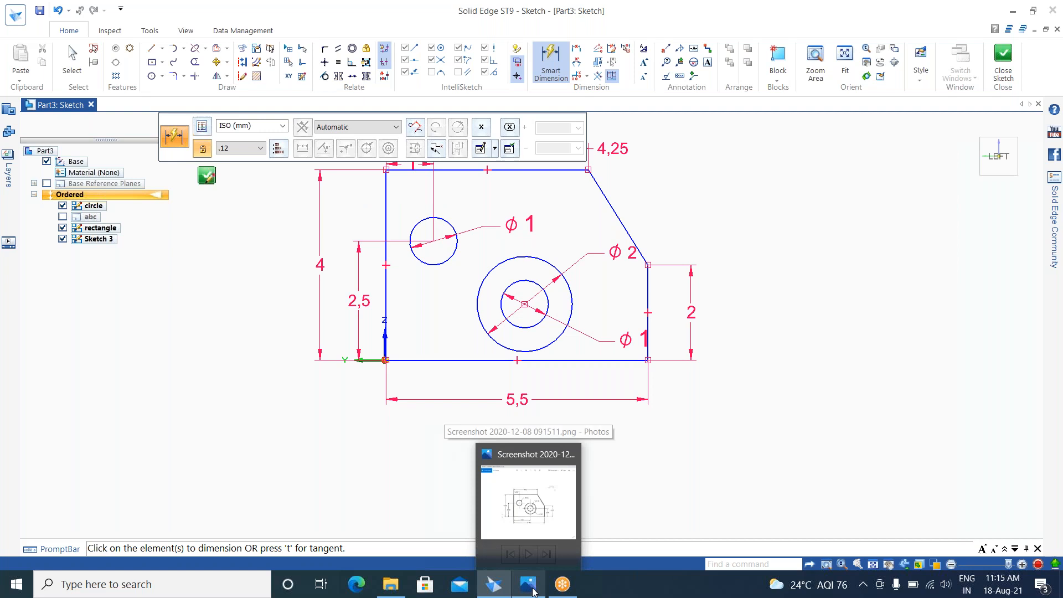
{"action": "left_click", "coordinate": [533, 592]}
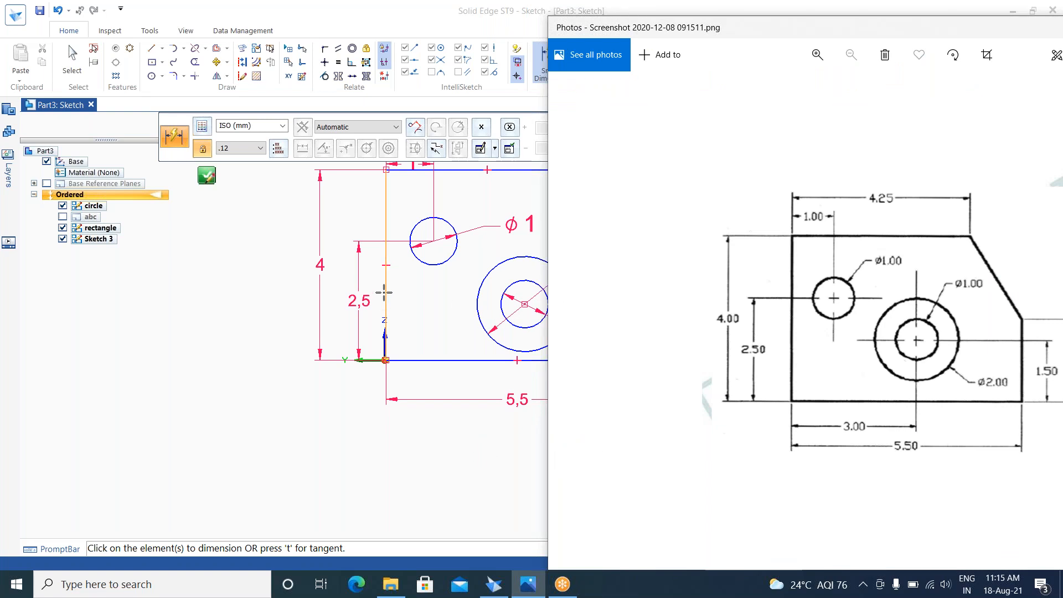
{"action": "left_click", "coordinate": [384, 292]}
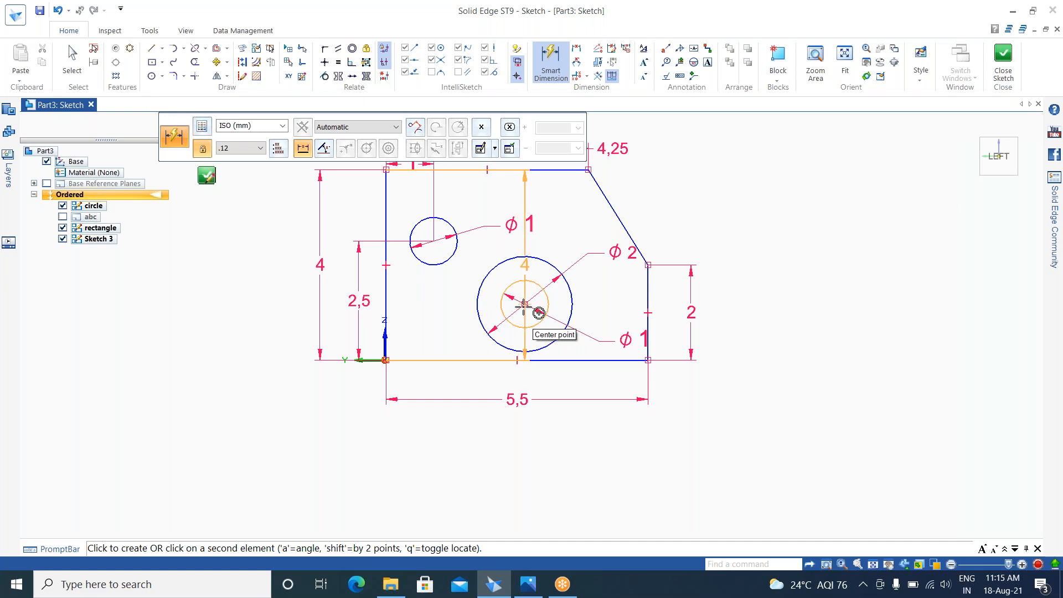
{"action": "left_click", "coordinate": [524, 305]}
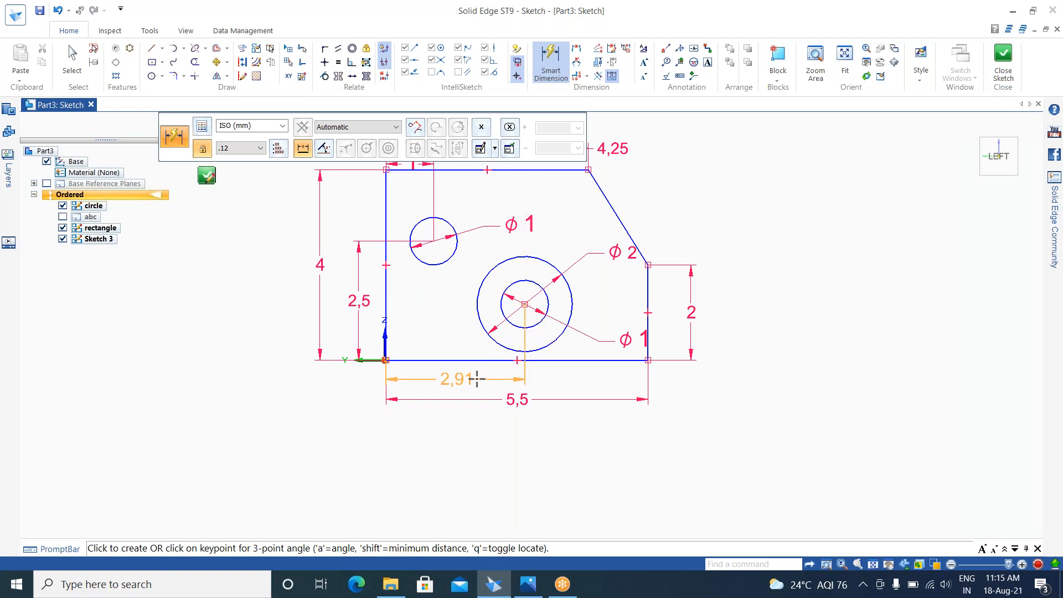
{"action": "left_click", "coordinate": [477, 379]}
{"action": "type", "text": "3"}
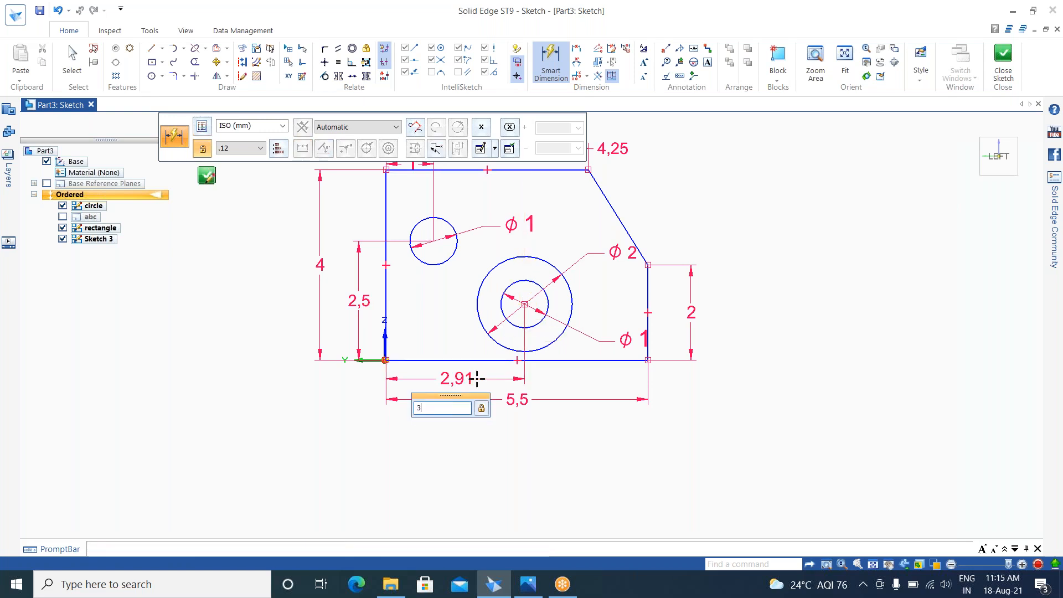
{"action": "left_click", "coordinate": [526, 586]}
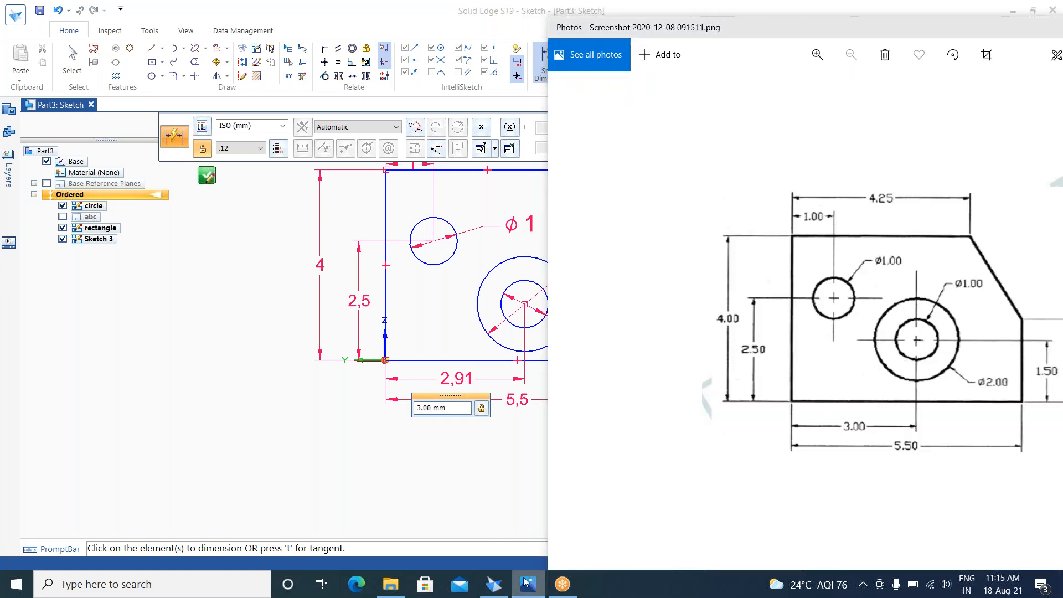
{"action": "left_click", "coordinate": [526, 582]}
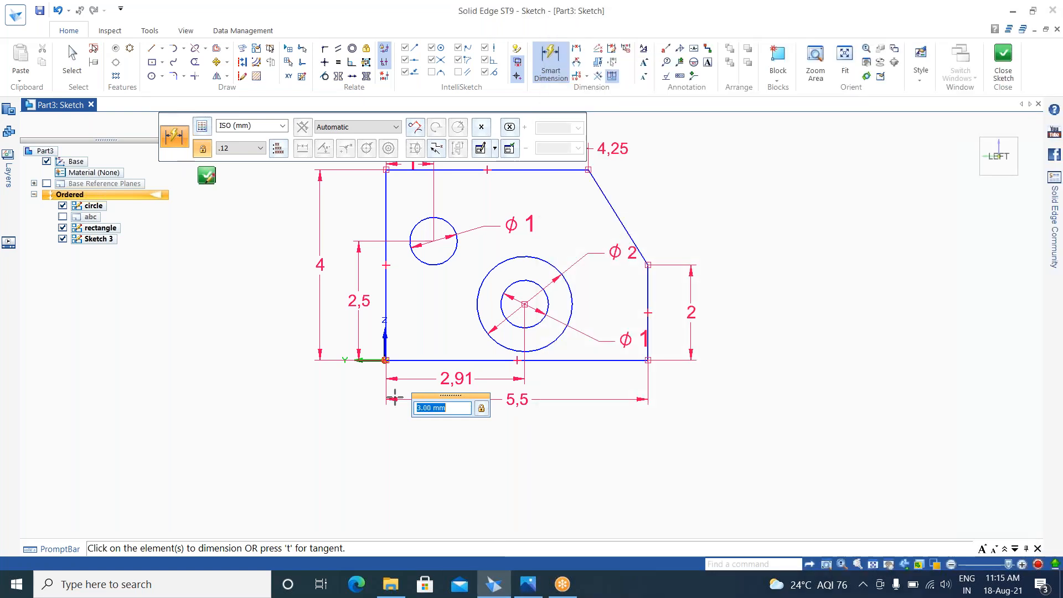
{"action": "key", "text": "Return"}
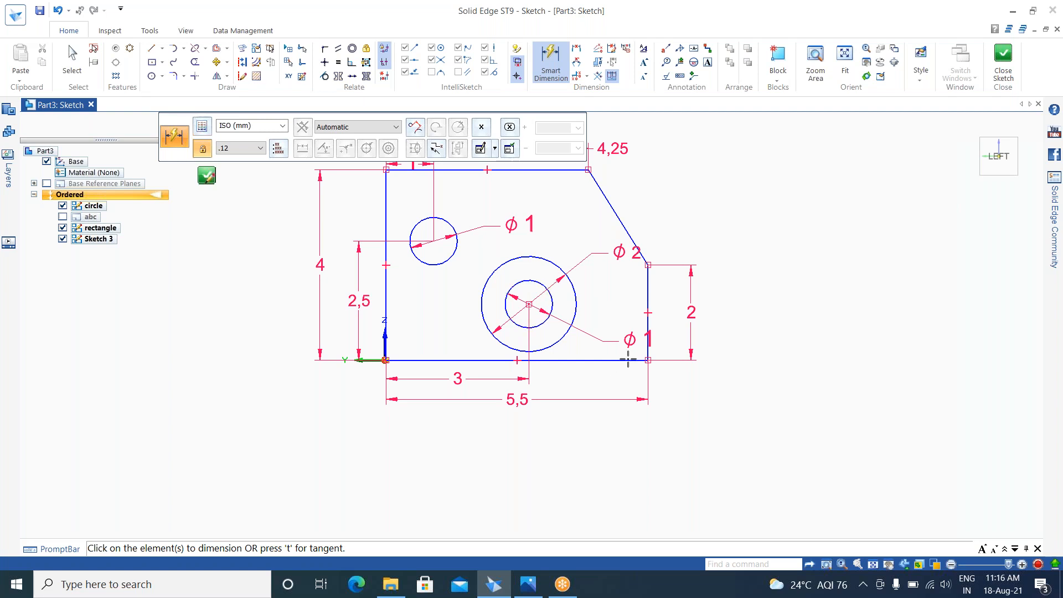
Step: Dimension the concentric circles' center height above the bottom edge and set it to 1.5 mm
{"action": "left_click", "coordinate": [628, 360]}
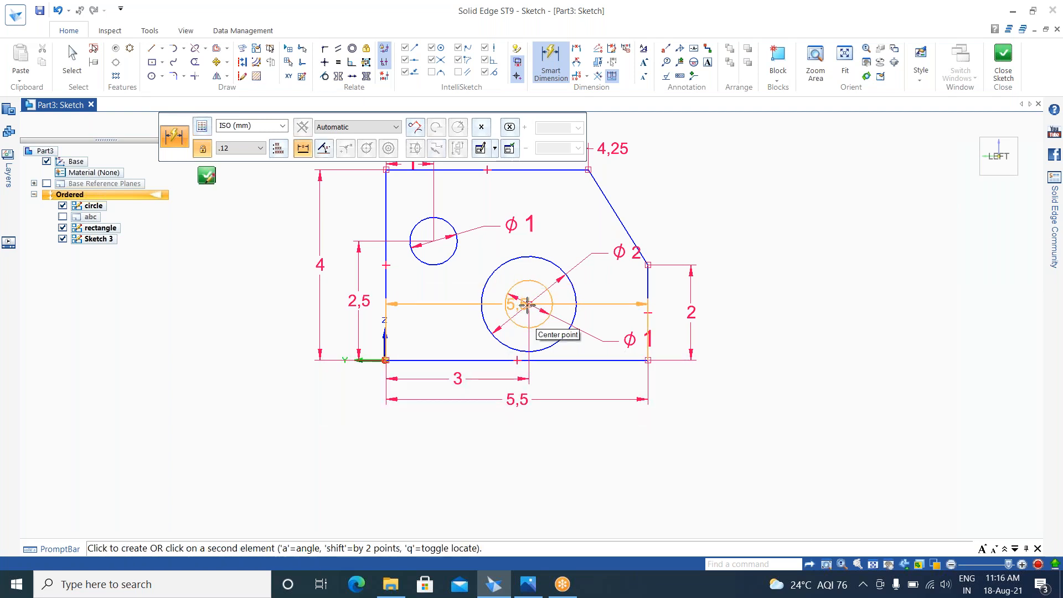
{"action": "left_click", "coordinate": [529, 304]}
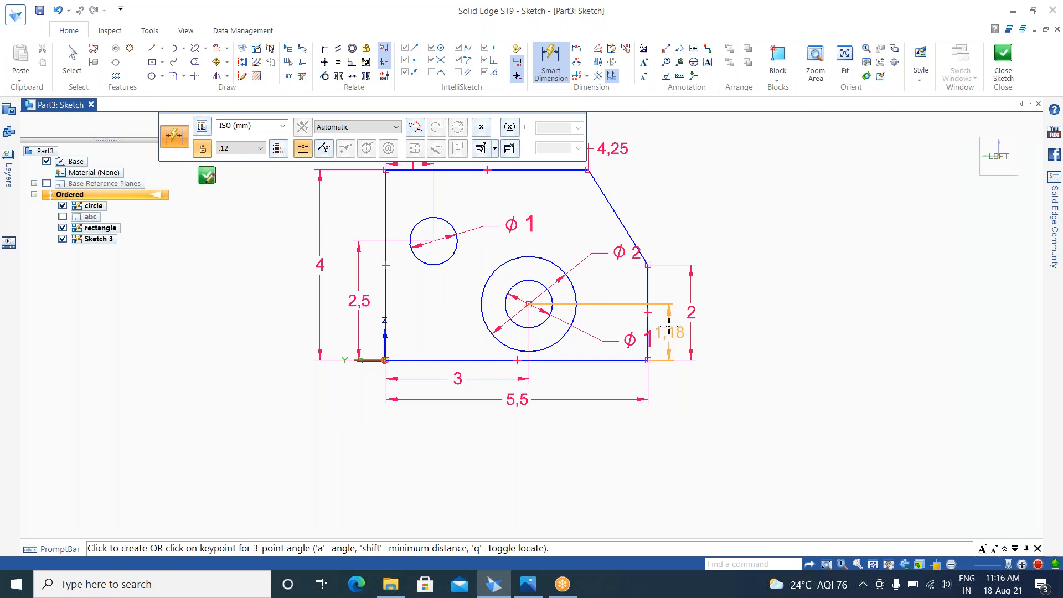
{"action": "left_click", "coordinate": [669, 328]}
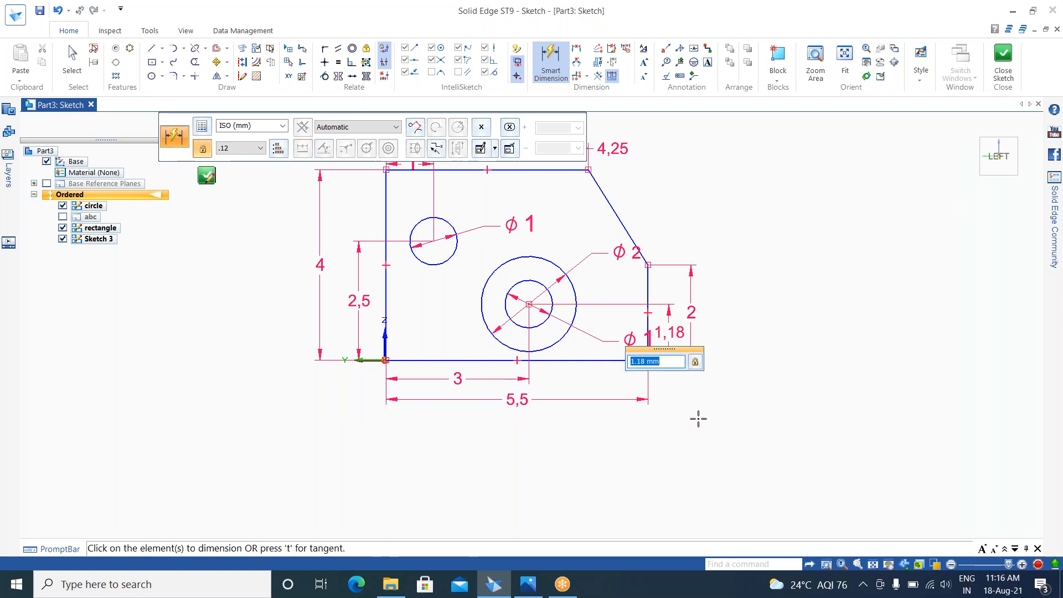
{"action": "type", "text": "1.5"}
{"action": "key", "text": "Return"}
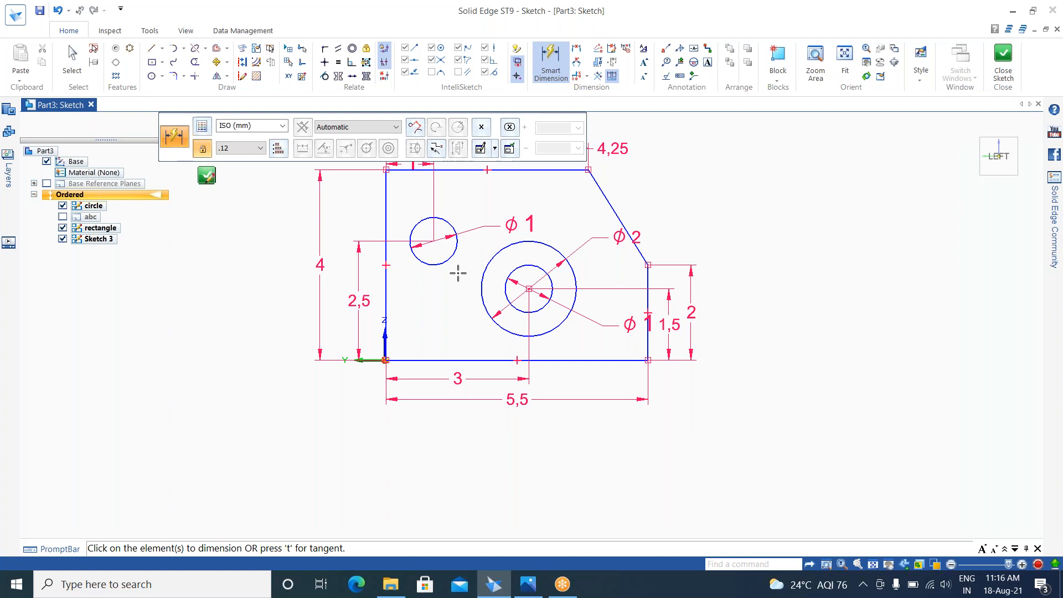
{"action": "key", "text": "Escape"}
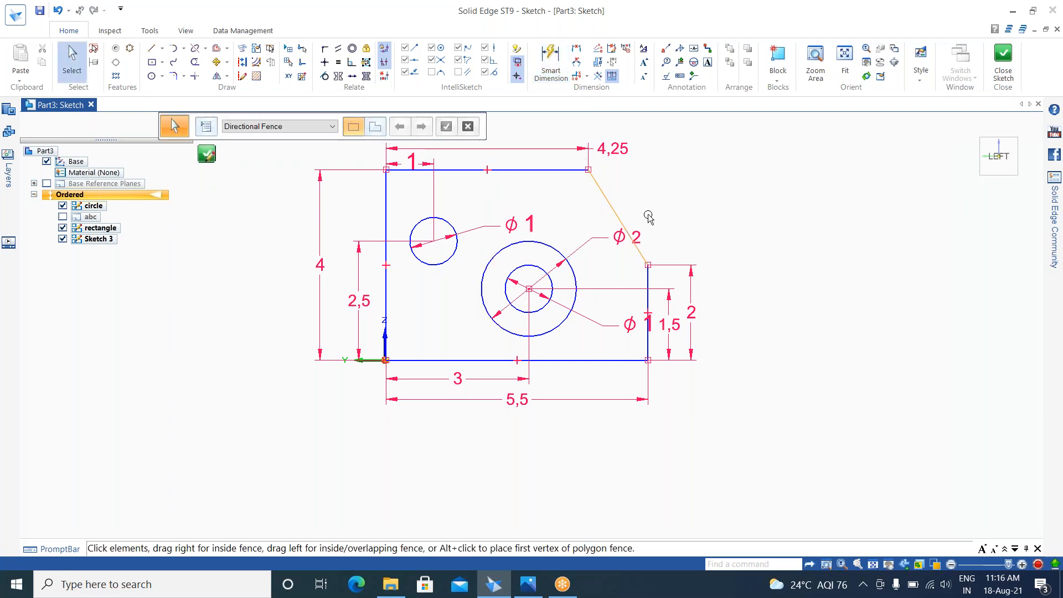
Step: Test the sketch's freedom by moving its bottom and left edges so the profile shifts away from the origin
{"action": "left_click", "coordinate": [648, 292]}
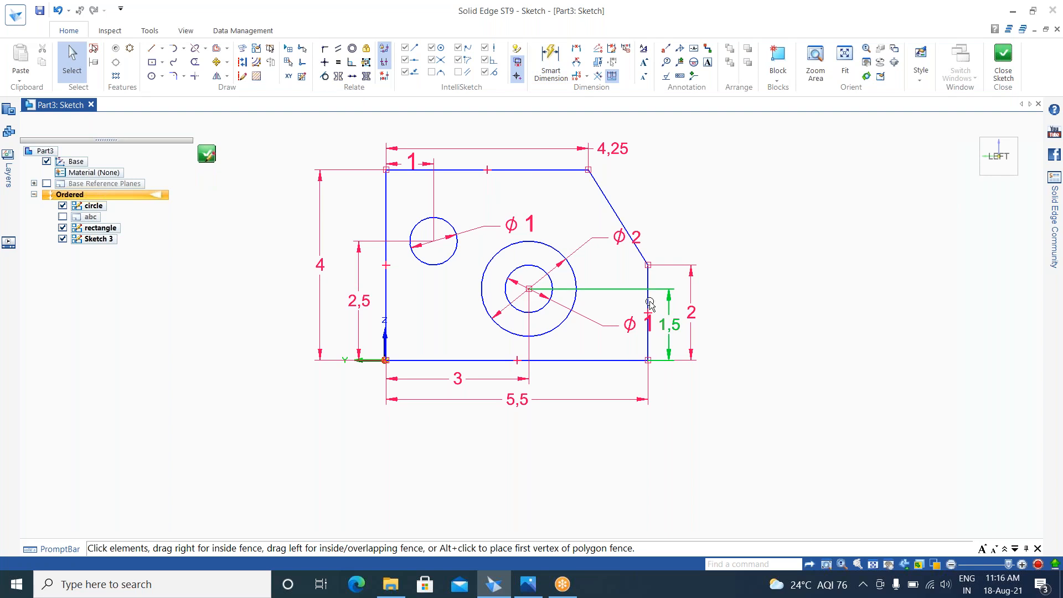
{"action": "left_click", "coordinate": [616, 360]}
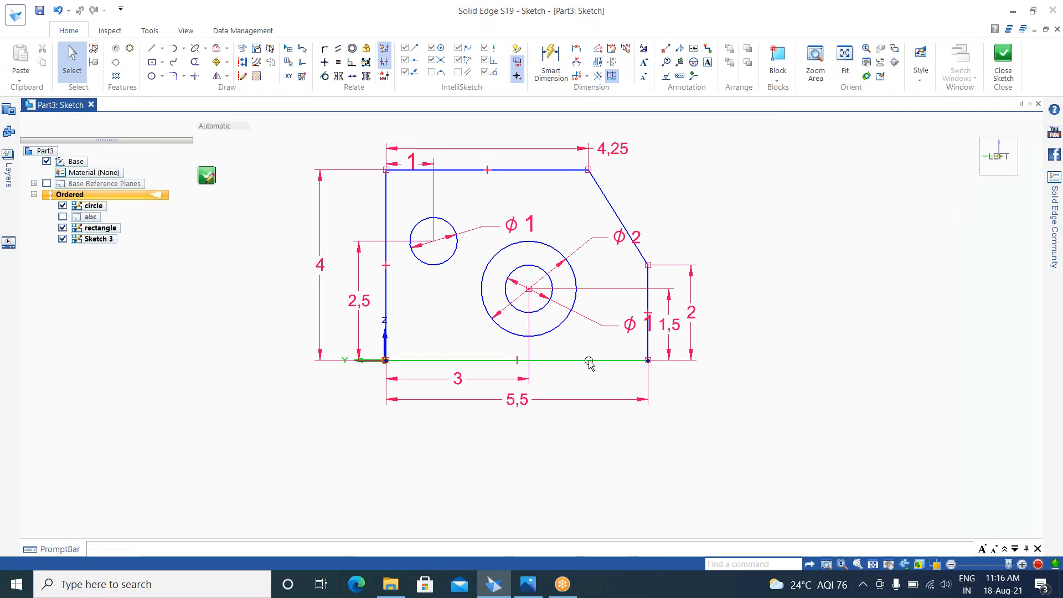
{"action": "mouse_move", "coordinate": [642, 361]}
{"action": "left_mouse_down"}
{"action": "mouse_move", "coordinate": [702, 361]}
{"action": "mouse_move", "coordinate": [752, 280]}
{"action": "mouse_move", "coordinate": [734, 214]}
{"action": "left_mouse_up"}
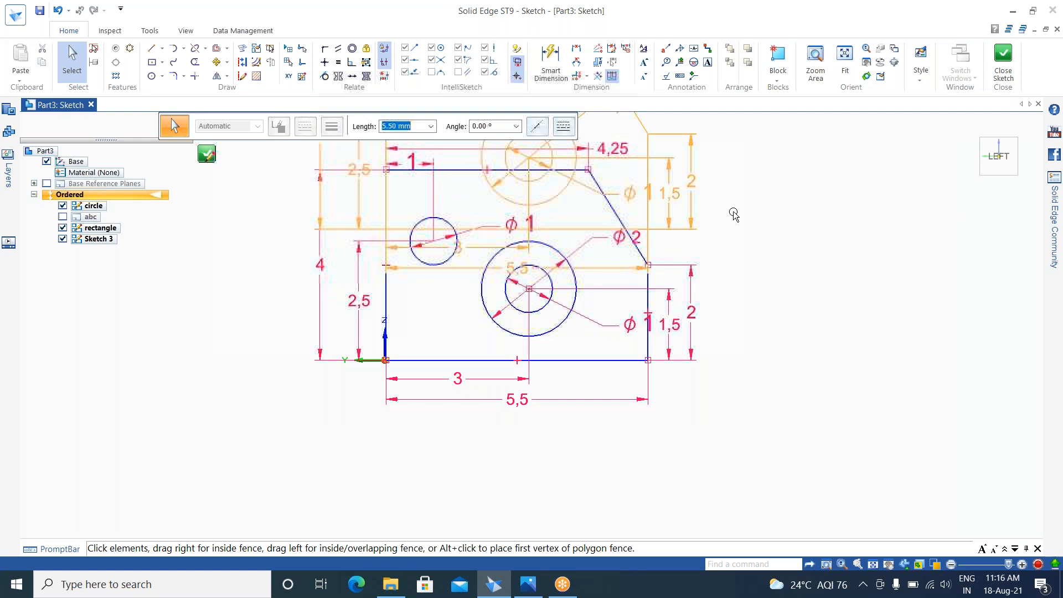
{"action": "left_click_drag", "start_coordinate": [734, 212], "coordinate": [756, 255]}
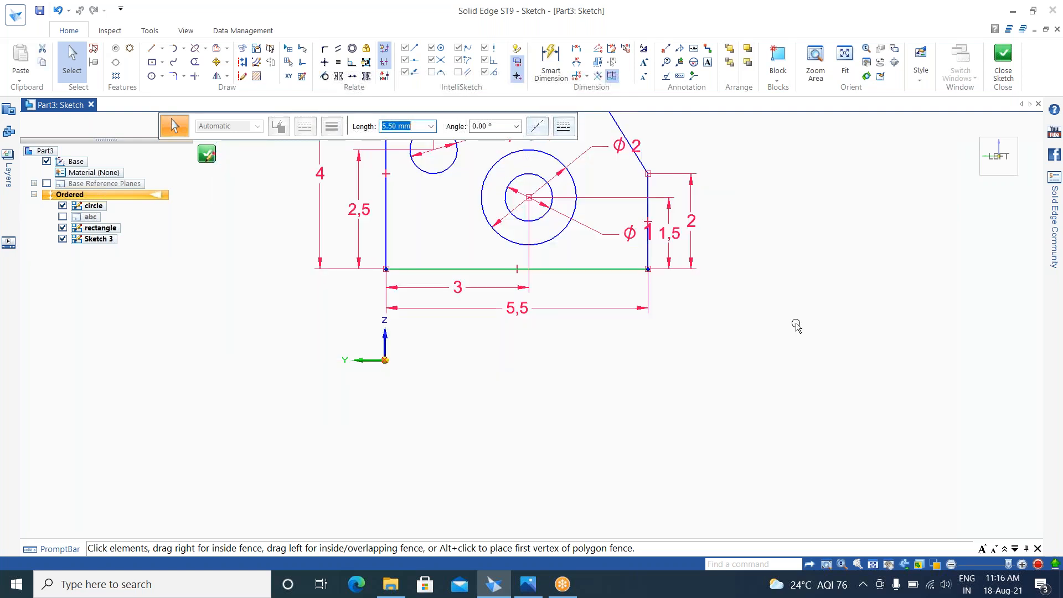
{"action": "mouse_move", "coordinate": [385, 268]}
{"action": "left_mouse_down"}
{"action": "mouse_move", "coordinate": [455, 266]}
{"action": "mouse_move", "coordinate": [453, 254]}
{"action": "left_mouse_up"}
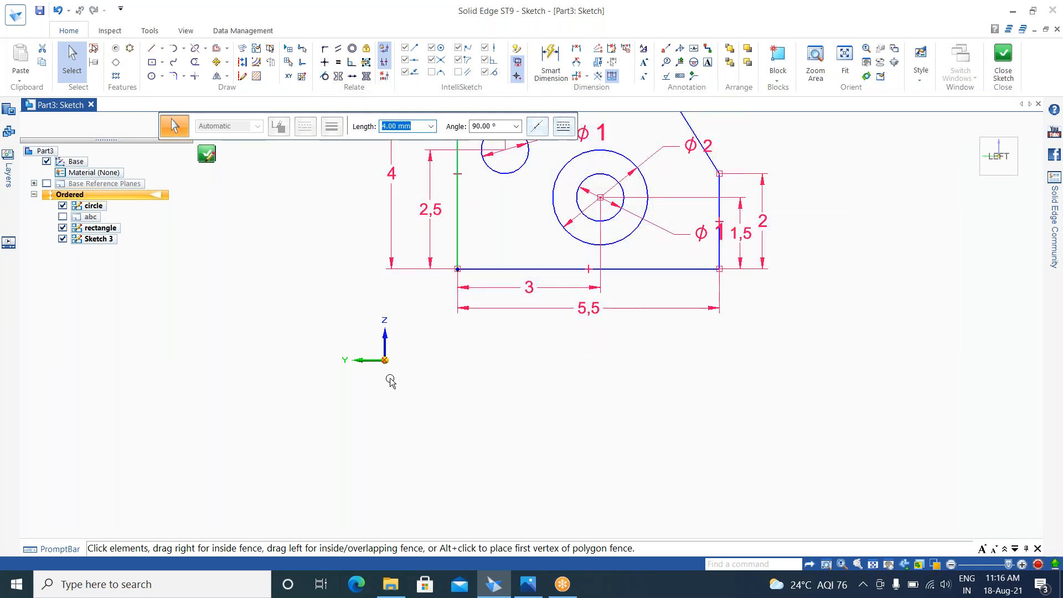
{"action": "left_click", "coordinate": [588, 339]}
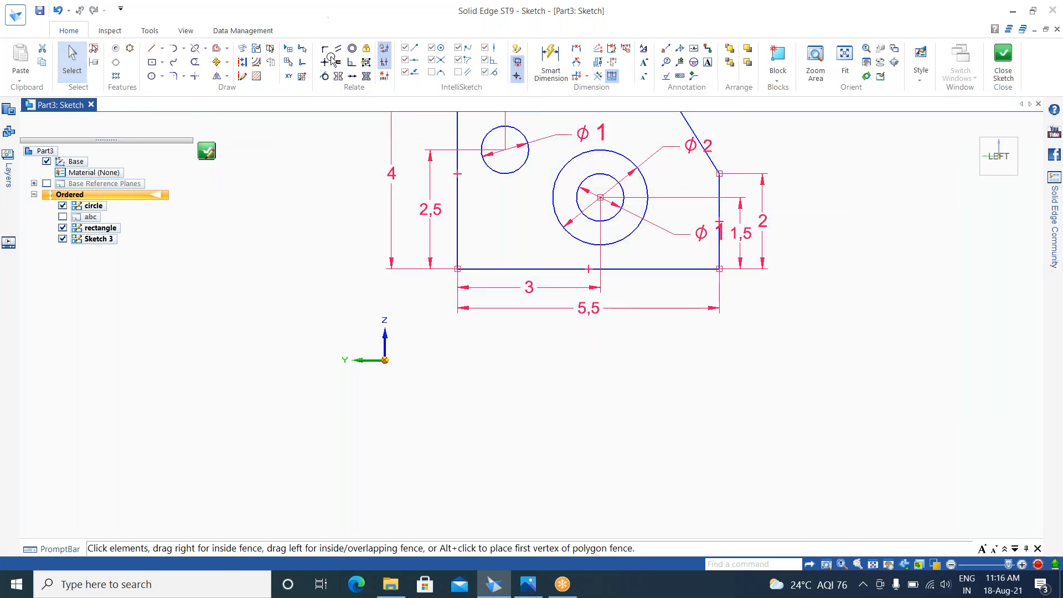
{"action": "left_click", "coordinate": [327, 48]}
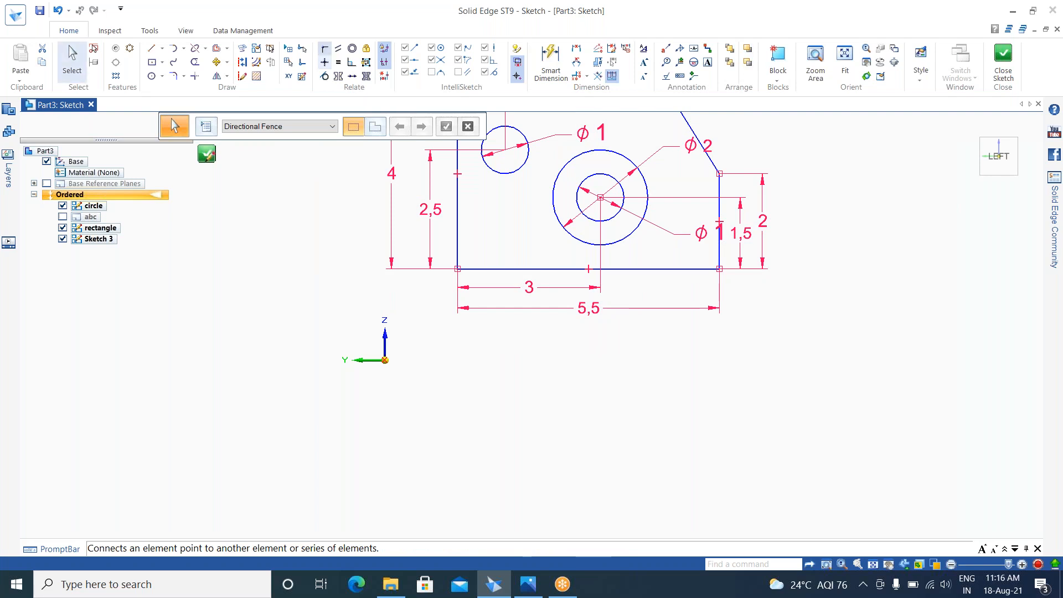
{"action": "left_click", "coordinate": [327, 49]}
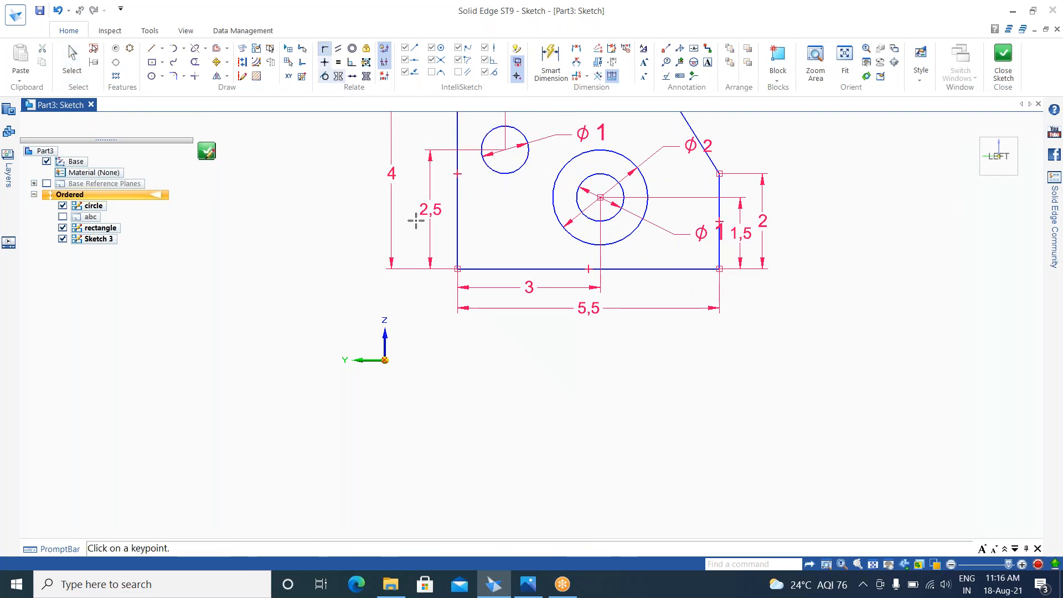
{"action": "left_click", "coordinate": [458, 269]}
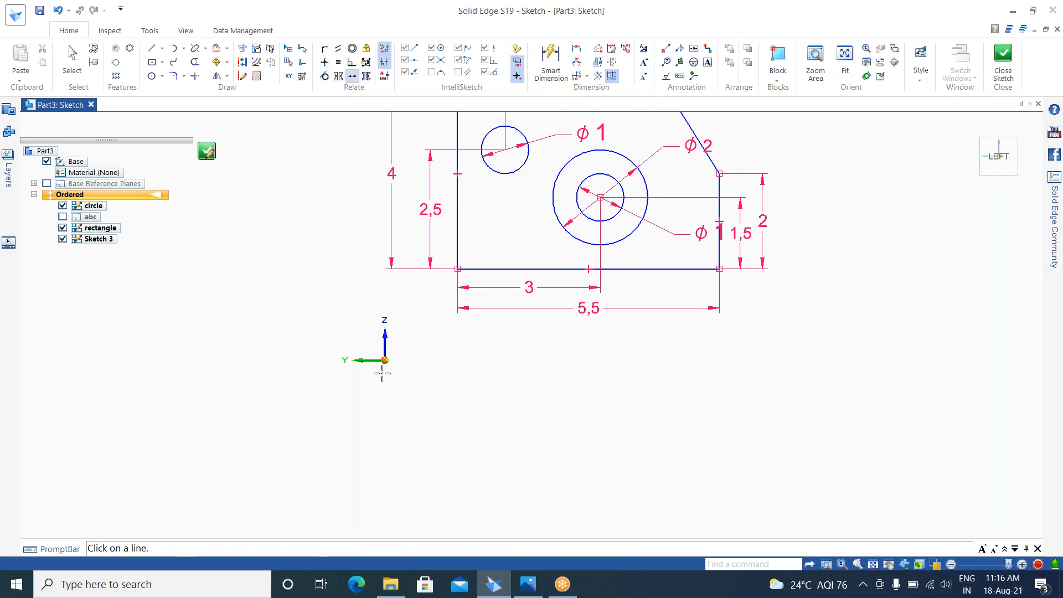
Step: Make the bottom edge collinear with the Y axis and the left edge collinear with the Z axis
{"action": "left_click", "coordinate": [367, 360]}
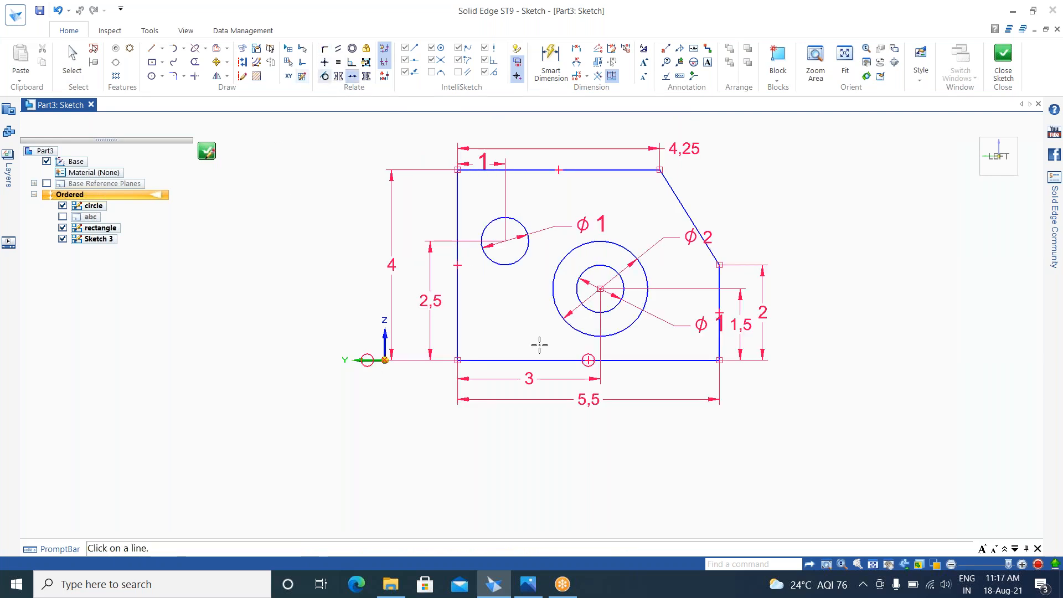
{"action": "left_click", "coordinate": [352, 62]}
{"action": "left_click", "coordinate": [385, 340]}
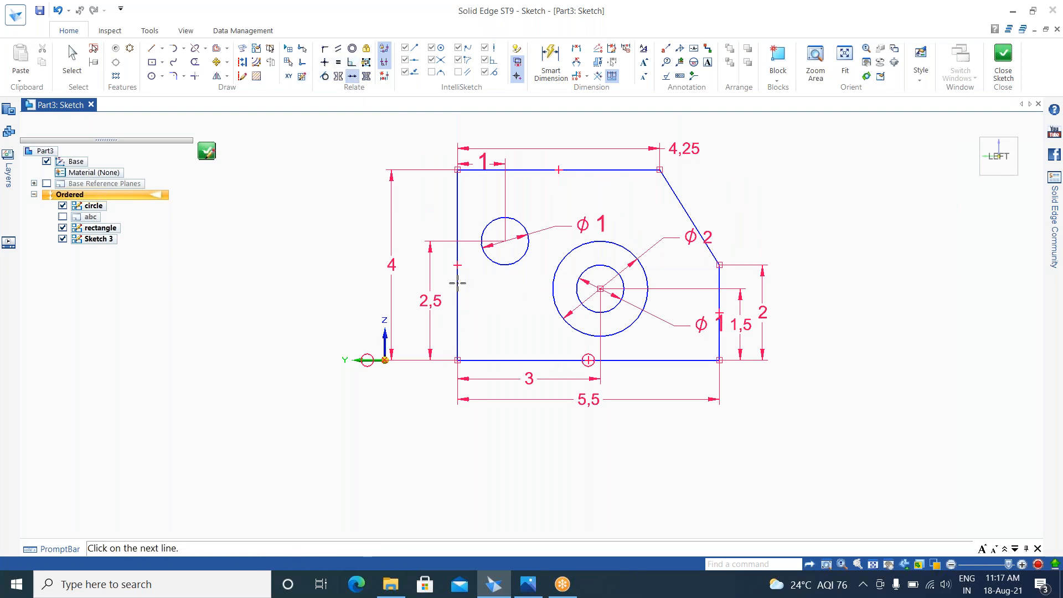
{"action": "left_click", "coordinate": [457, 283]}
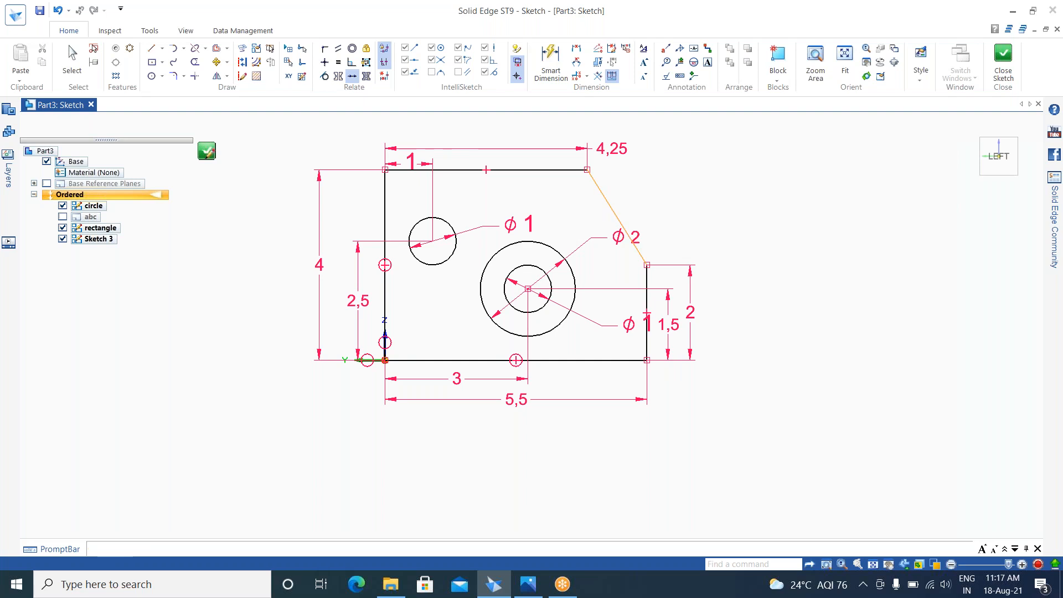
{"action": "key", "text": "Escape"}
Step: Select the slanted, top and bottom edges in turn to check that the outline is fully constrained
{"action": "left_click", "coordinate": [611, 208]}
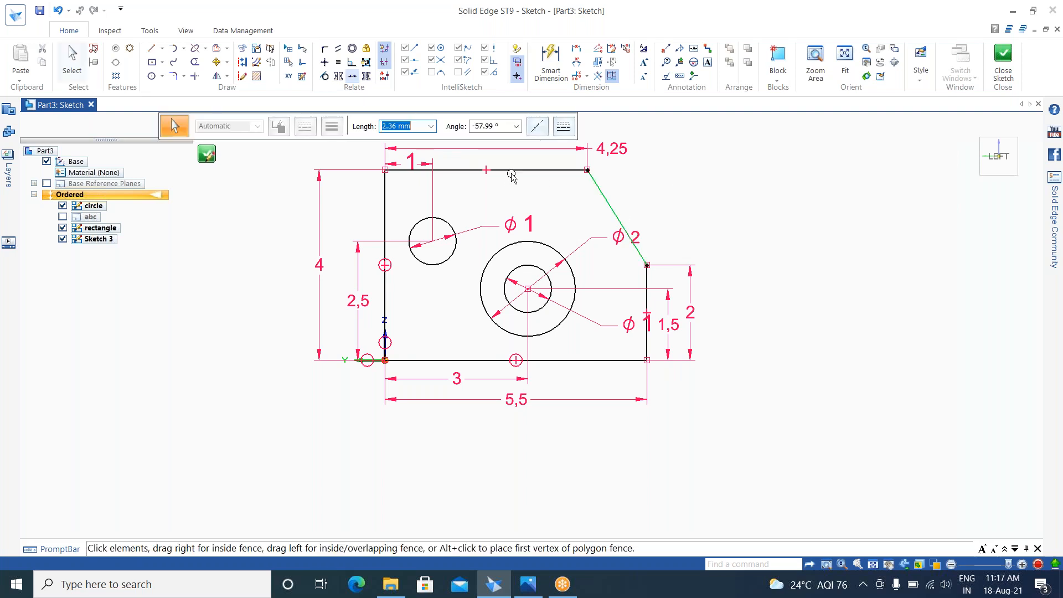
{"action": "left_click", "coordinate": [513, 170]}
{"action": "left_click", "coordinate": [479, 361]}
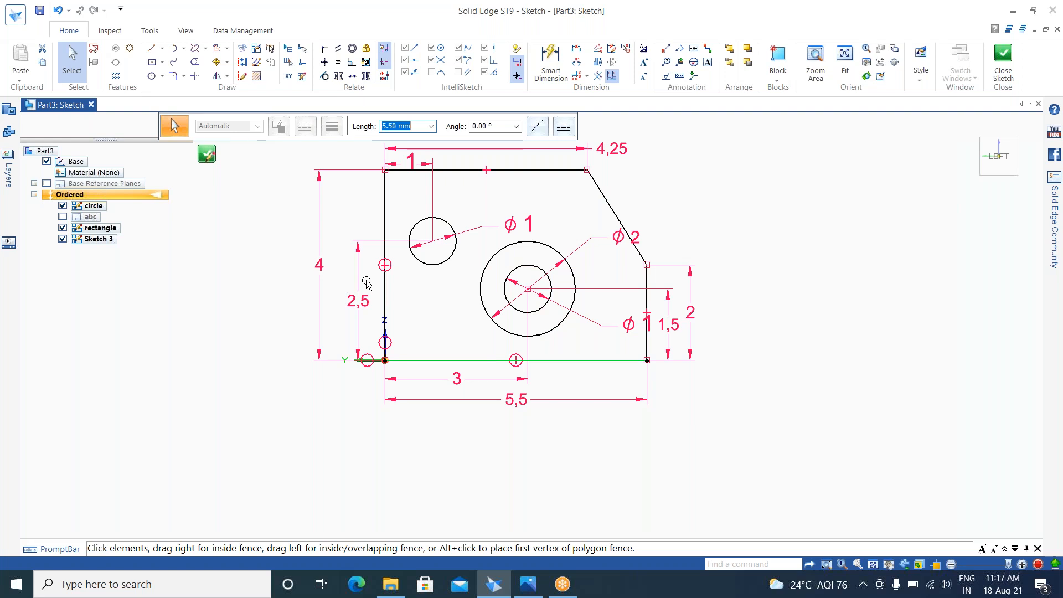
{"action": "left_click", "coordinate": [889, 364]}
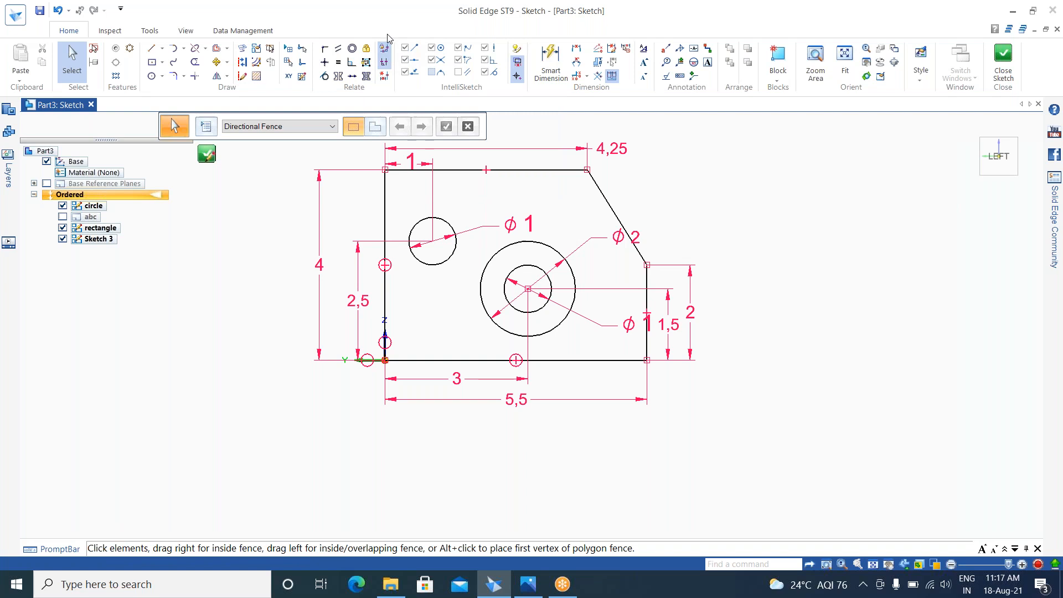
Step: Turn off Maintain Relationships, and hide and redisplay the sketch's relationship handles
{"action": "left_click", "coordinate": [384, 50]}
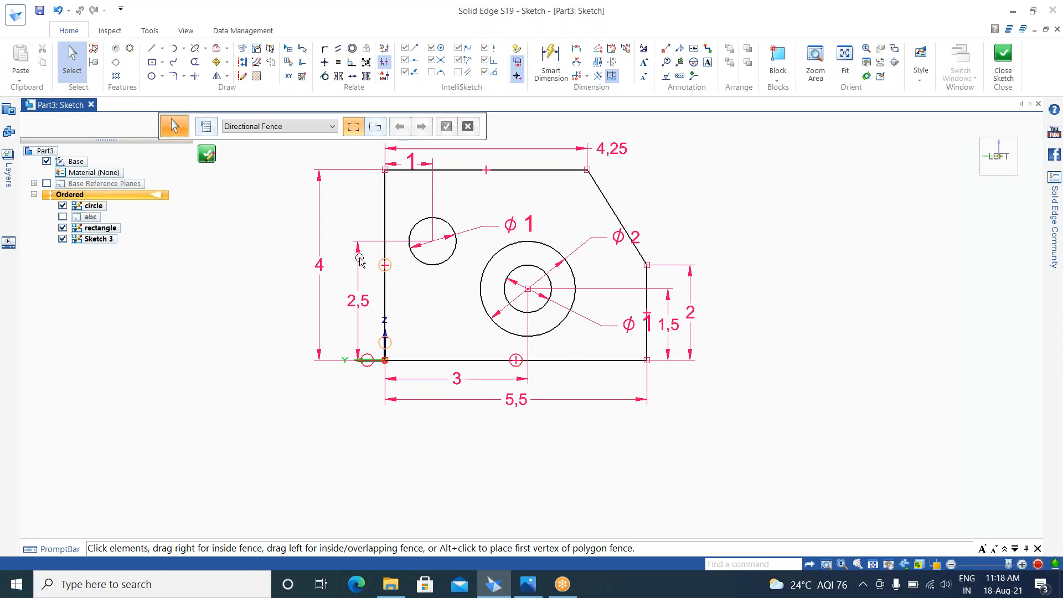
{"action": "left_click", "coordinate": [384, 62]}
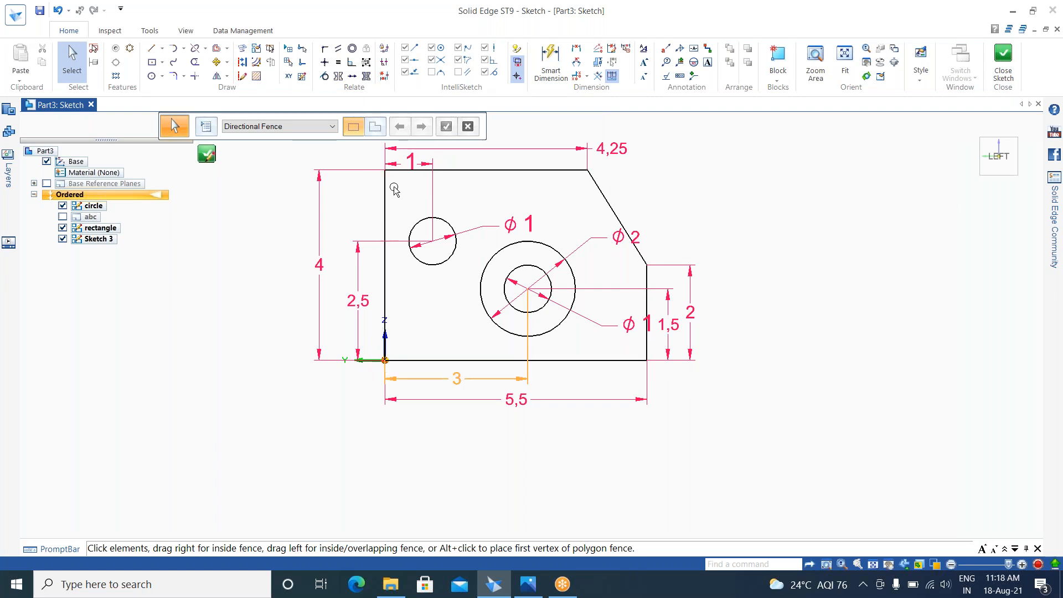
{"action": "left_click", "coordinate": [383, 62]}
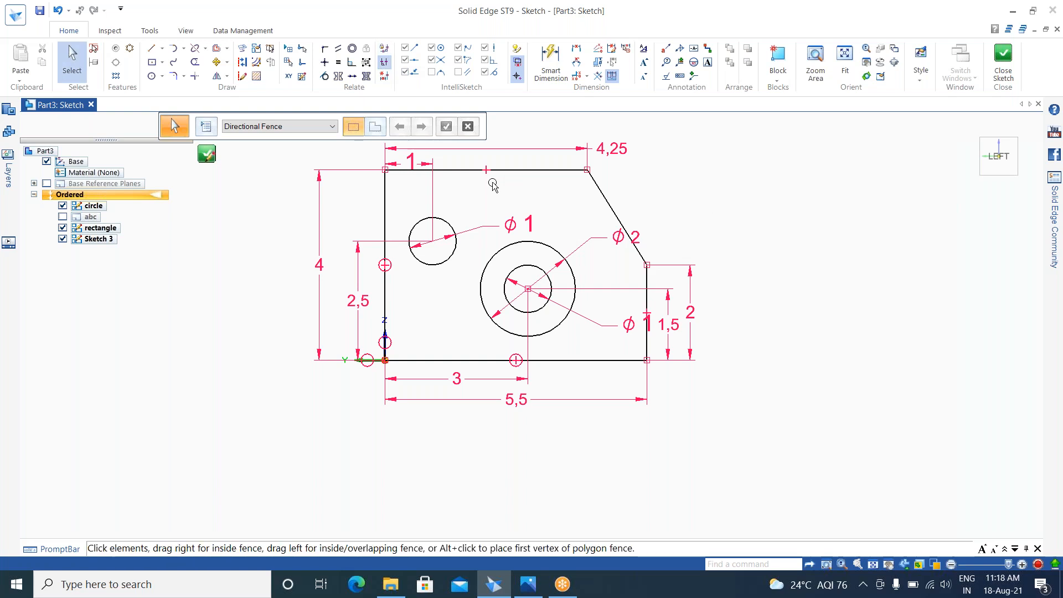
Step: Close the dimensioned profile sketch and start a new sketch on the YZ reference plane
{"action": "middle_click_drag", "start_coordinate": [493, 185], "coordinate": [406, 273]}
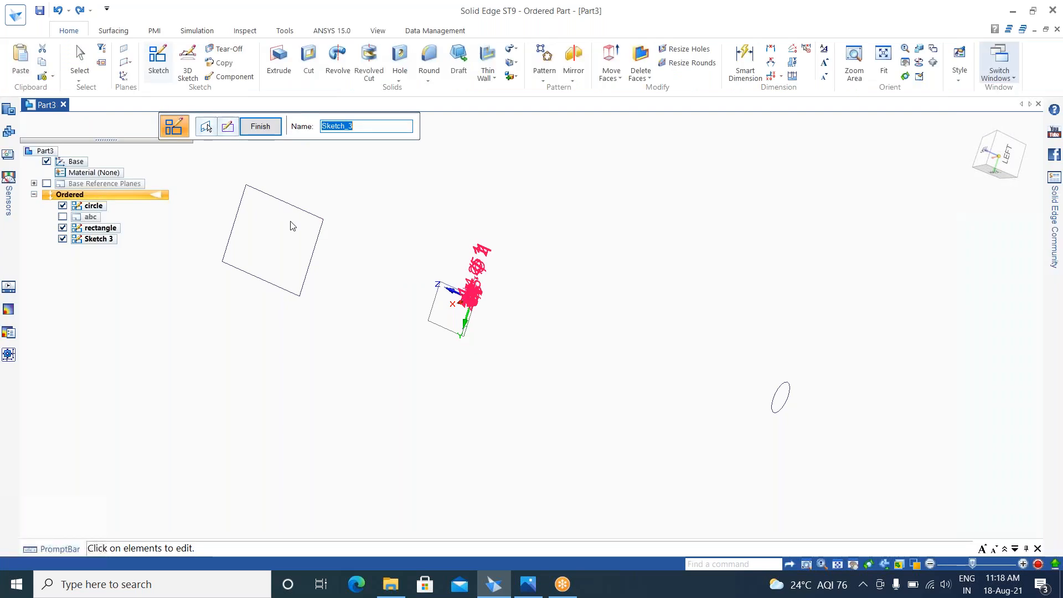
{"action": "left_click", "coordinate": [361, 277]}
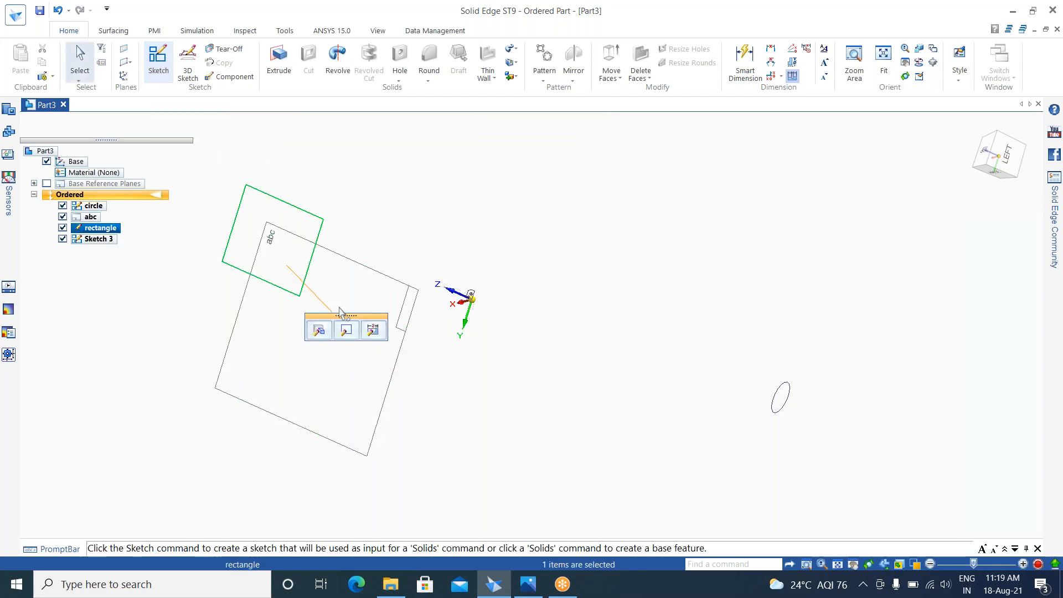
{"action": "left_click", "coordinate": [439, 211]}
{"action": "left_click", "coordinate": [158, 62]}
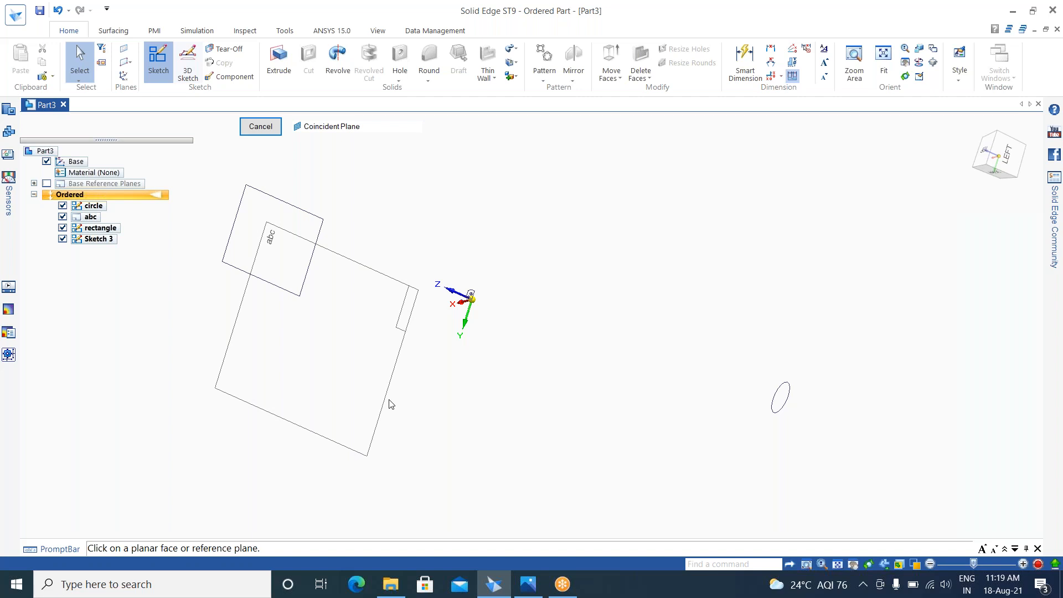
{"action": "left_click", "coordinate": [389, 403]}
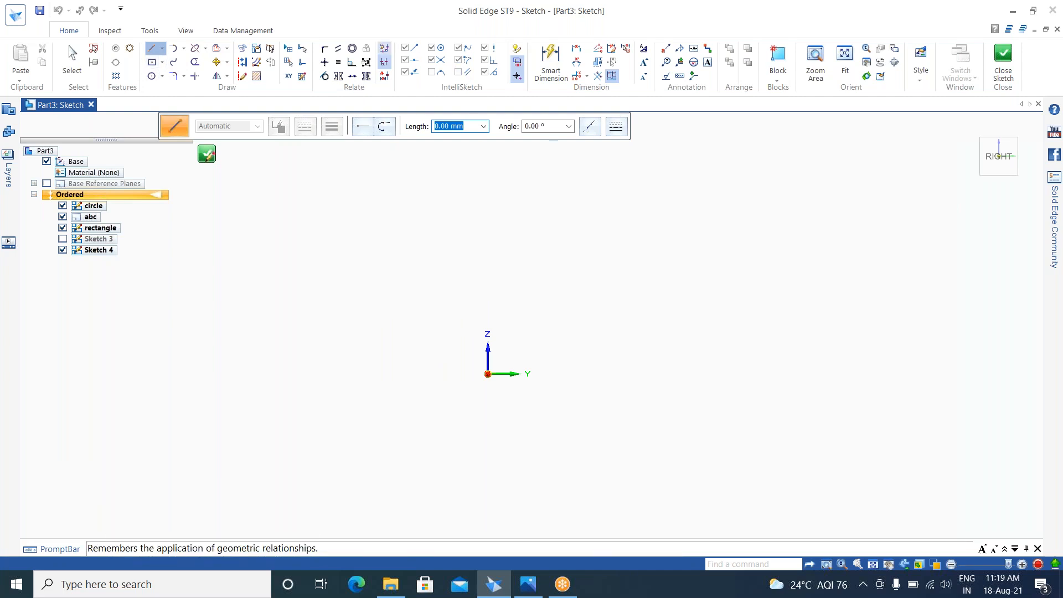
Step: Draw a horizontal line about 8.96 mm long from the origin along the Y axis
{"action": "left_click", "coordinate": [488, 374]}
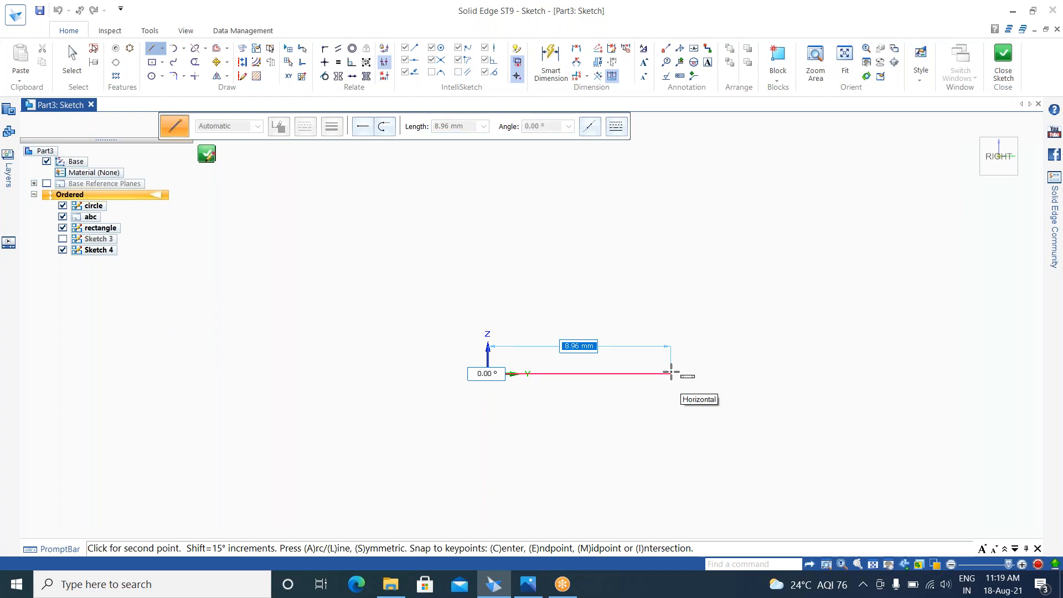
{"action": "left_click", "coordinate": [672, 373]}
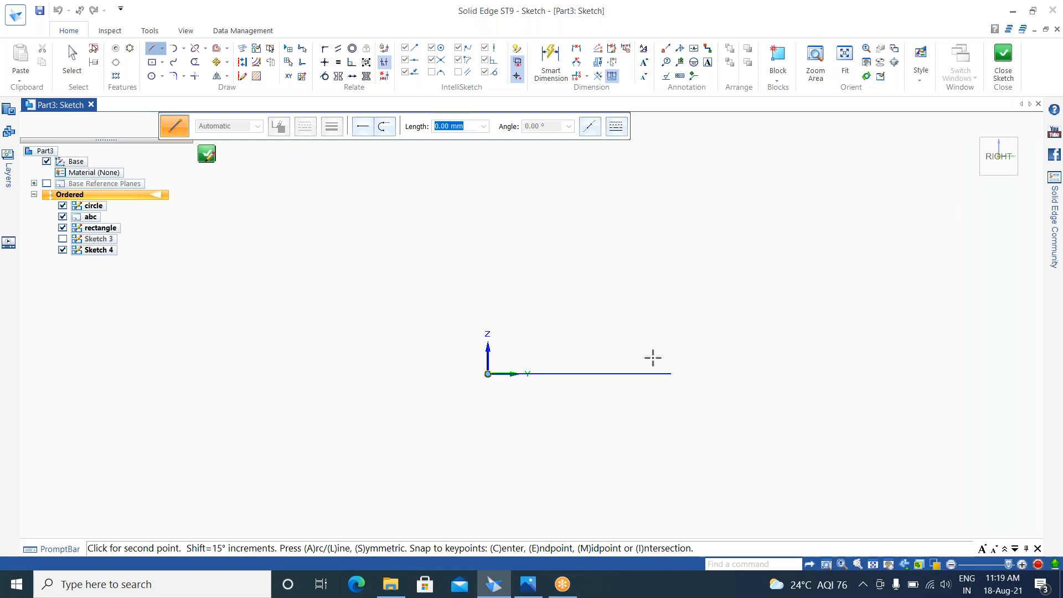
{"action": "left_click", "coordinate": [681, 296]}
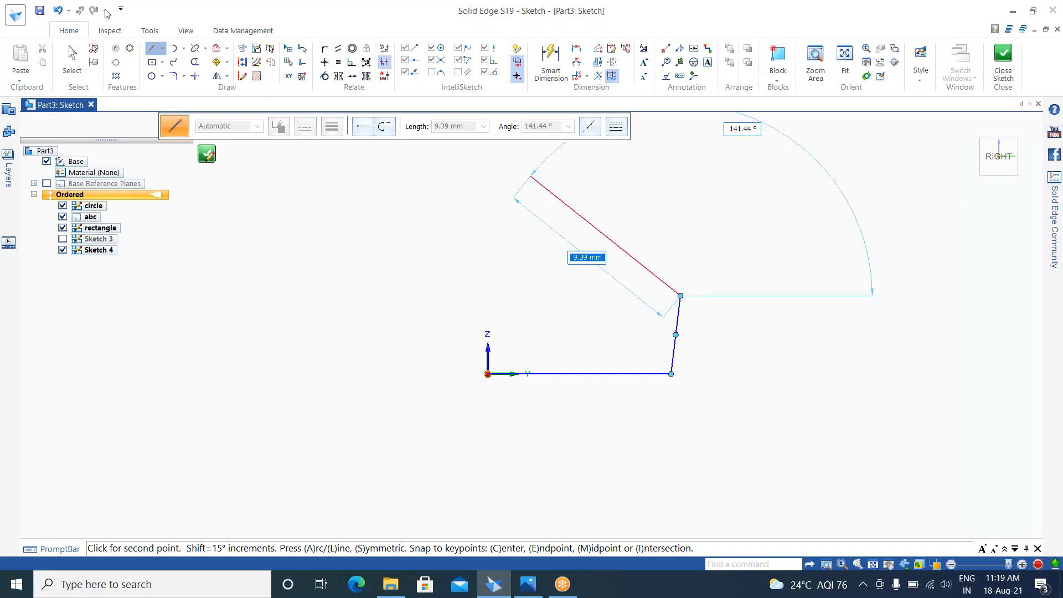
{"action": "left_click", "coordinate": [60, 11]}
{"action": "left_click", "coordinate": [59, 11]}
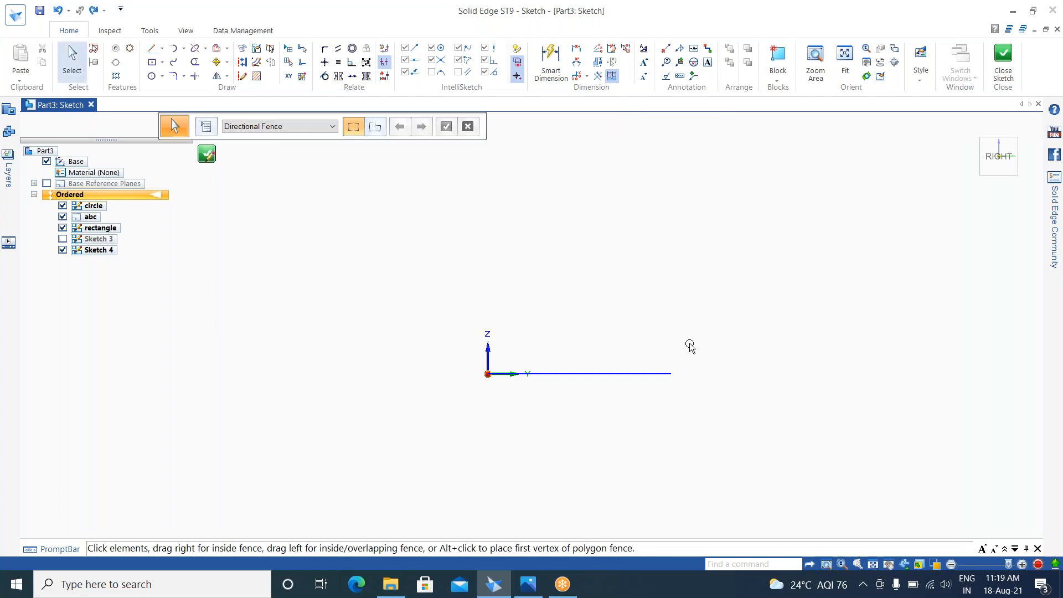
Step: Draw a vertical line about 5.87 mm long up from the origin, followed by a horizontal line about 5.98 mm long from its upper end
{"action": "left_click", "coordinate": [154, 52]}
{"action": "left_click", "coordinate": [488, 374]}
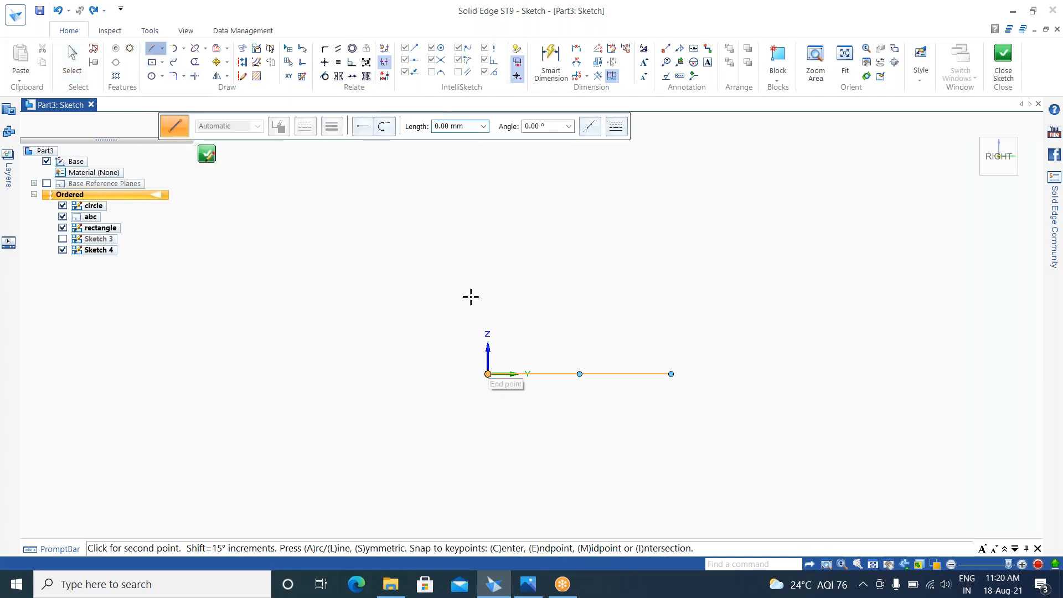
{"action": "left_click", "coordinate": [488, 255]}
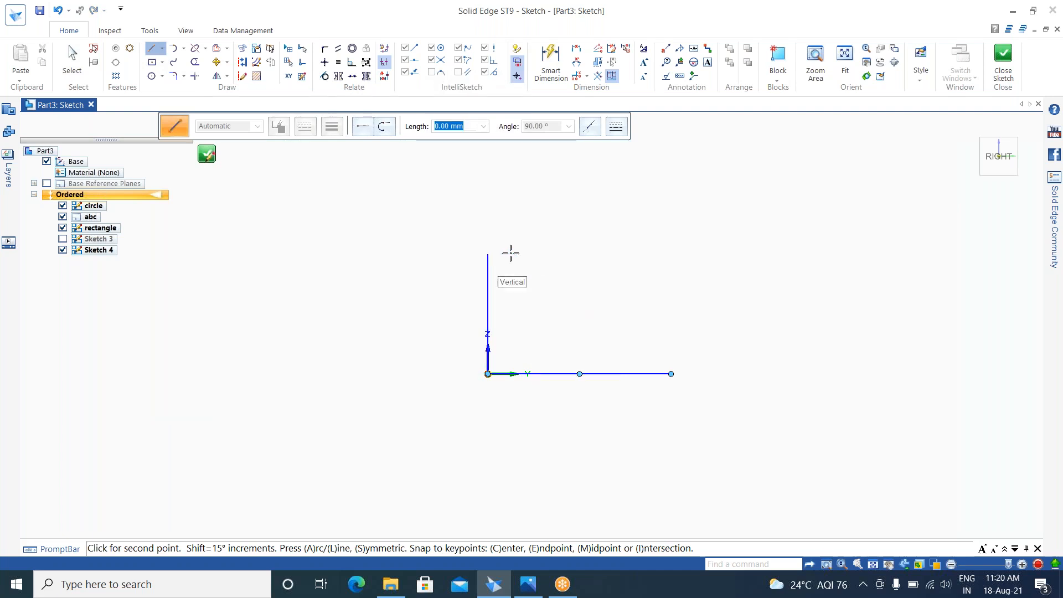
{"action": "left_click", "coordinate": [610, 254]}
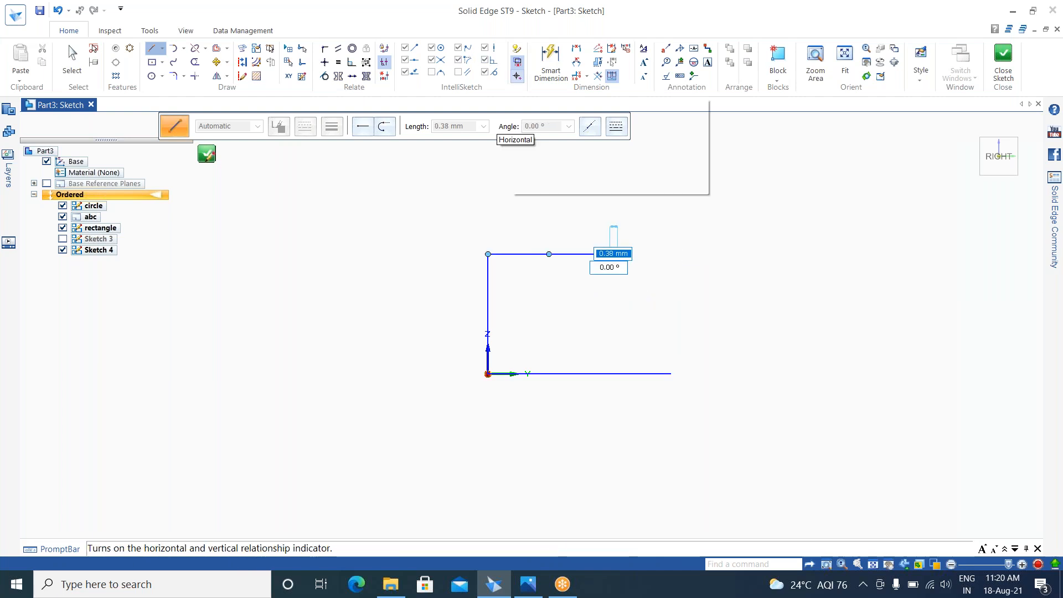
Step: Try drawing from the upper line's free end with the alignment indicator turned off, and turn the indicator back on
{"action": "left_click", "coordinate": [518, 76]}
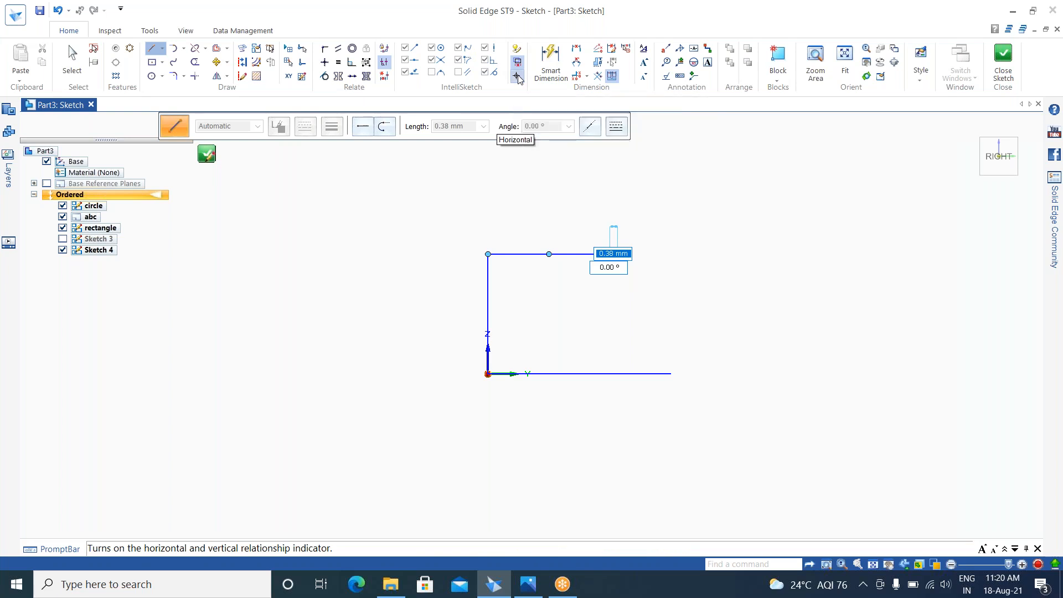
{"action": "key", "text": "Escape"}
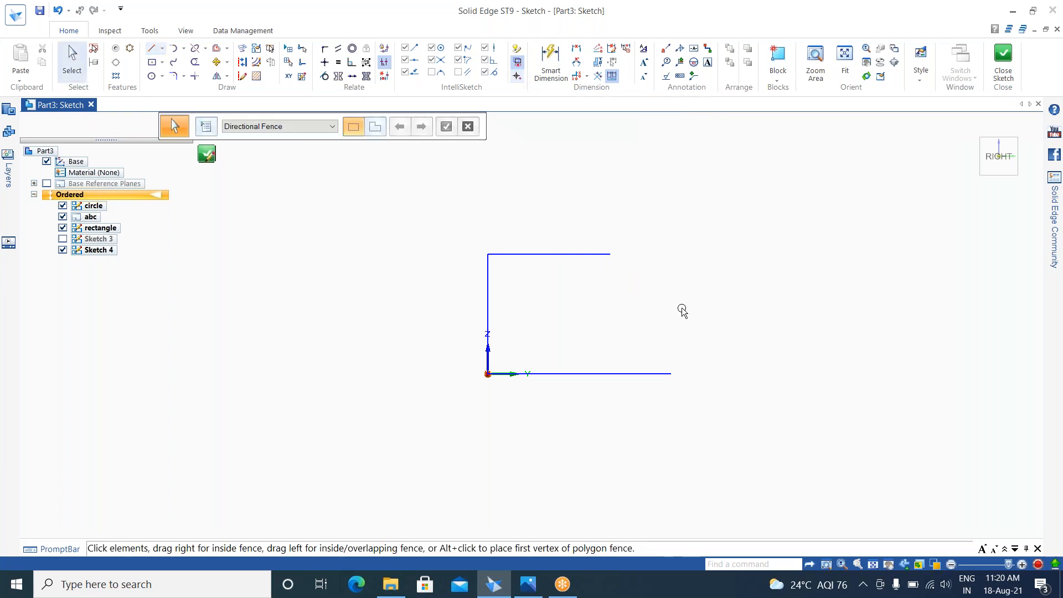
{"action": "left_click", "coordinate": [151, 49]}
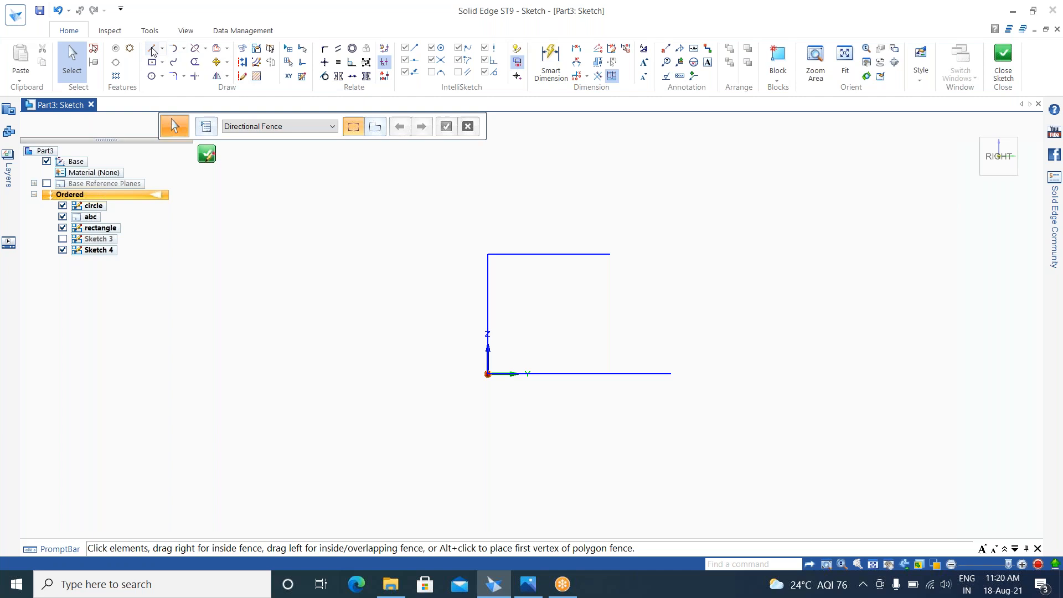
{"action": "left_click", "coordinate": [610, 254]}
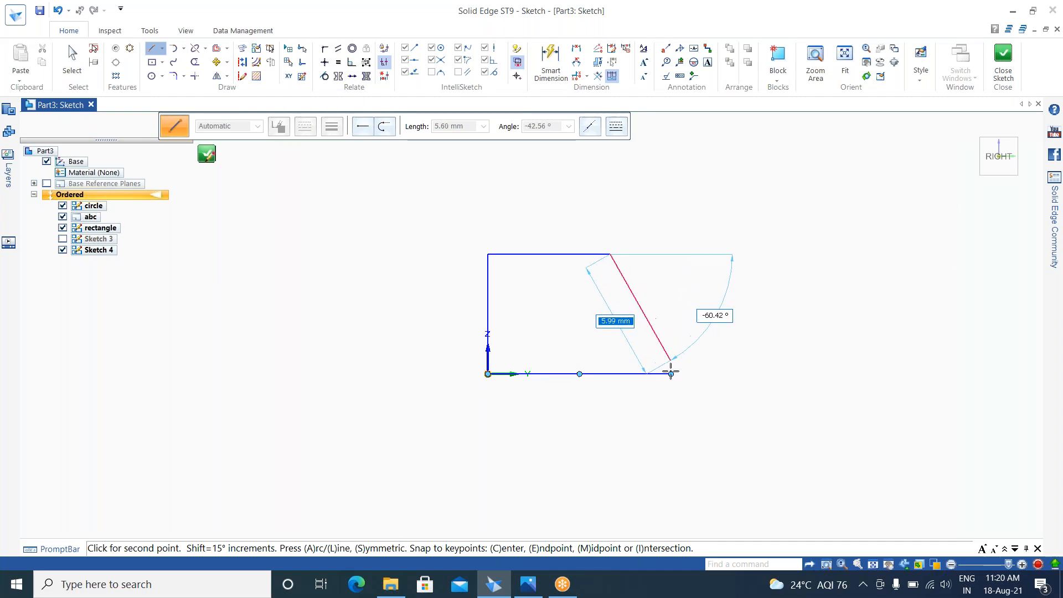
{"action": "left_click", "coordinate": [516, 78]}
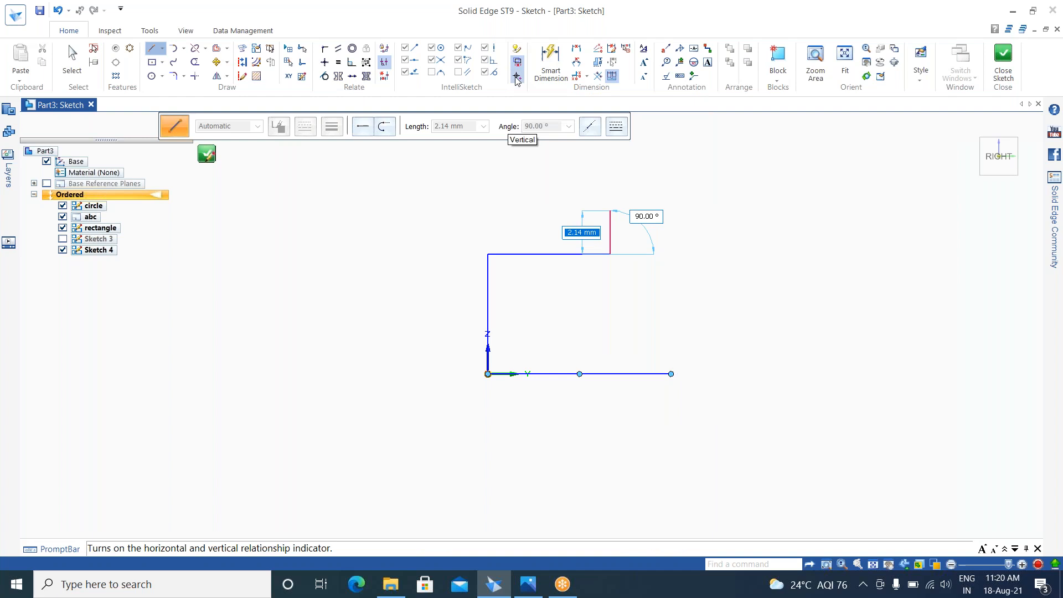
{"action": "key", "text": "Escape"}
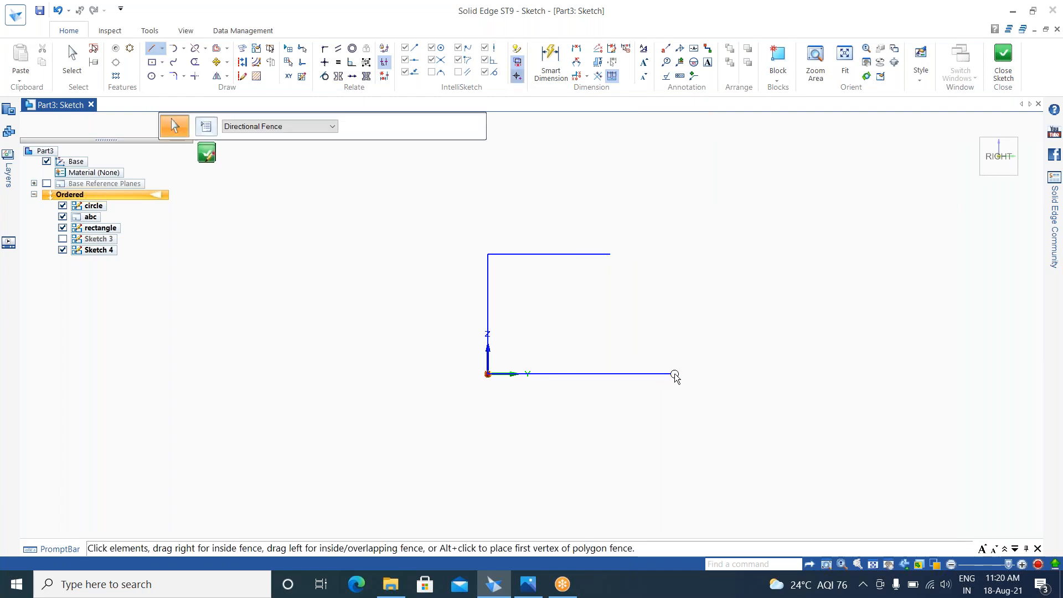
Step: Close the profile with a sloped line from the upper line's free end and a vertical line about 3.24 mm long to the base line's end
{"action": "left_click", "coordinate": [675, 374]}
{"action": "key", "text": "l"}
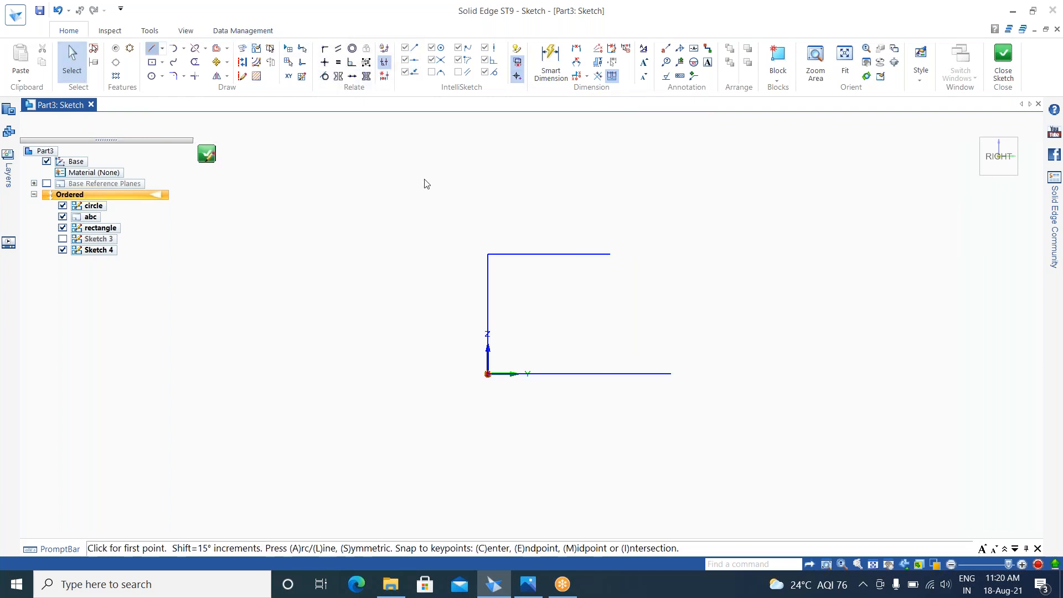
{"action": "left_click", "coordinate": [610, 254]}
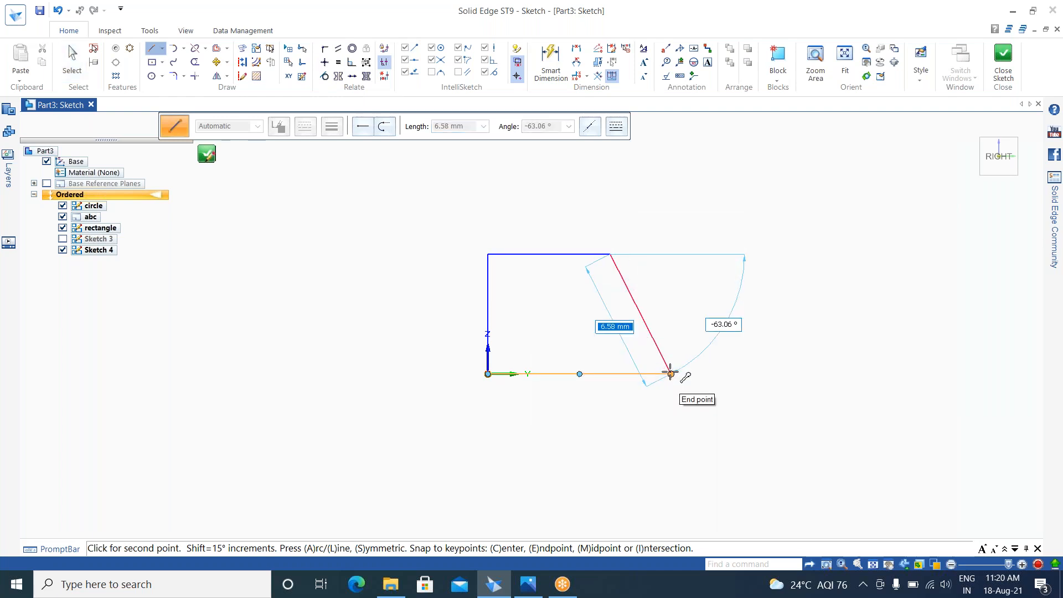
{"action": "left_click", "coordinate": [671, 306]}
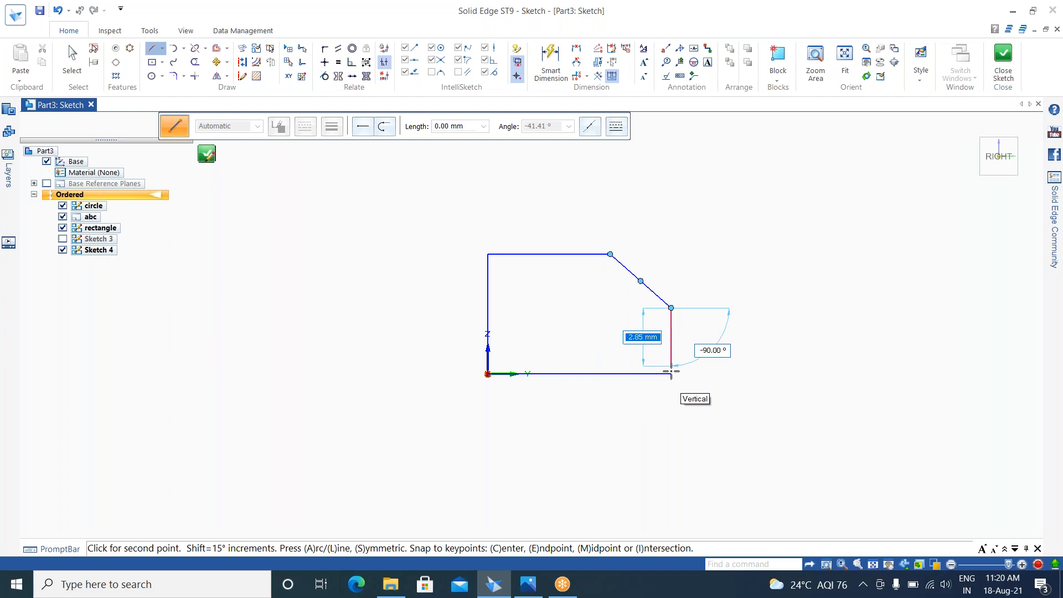
{"action": "left_click", "coordinate": [671, 374]}
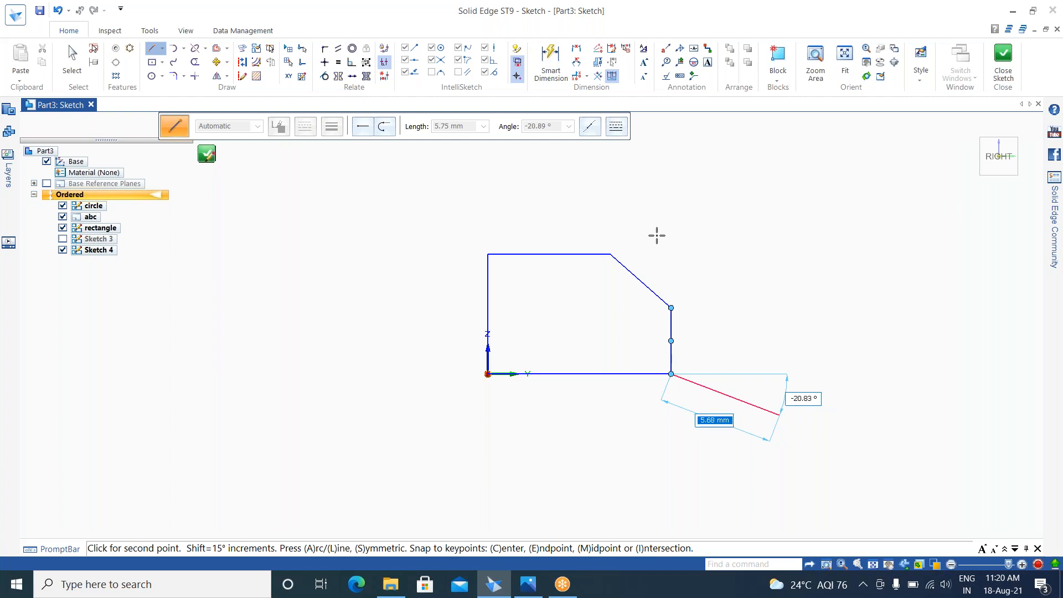
{"action": "key", "text": "Escape"}
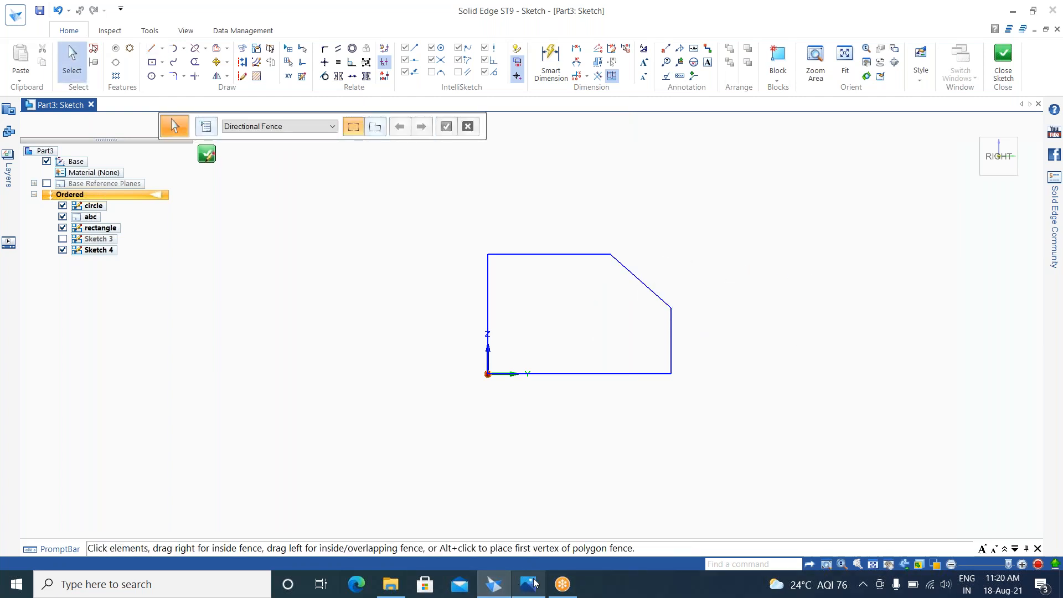
Step: Consult the reference drawing in Photos, and dimension the length of the profile's bottom edge below it in Solid Edge
{"action": "left_click", "coordinate": [530, 583]}
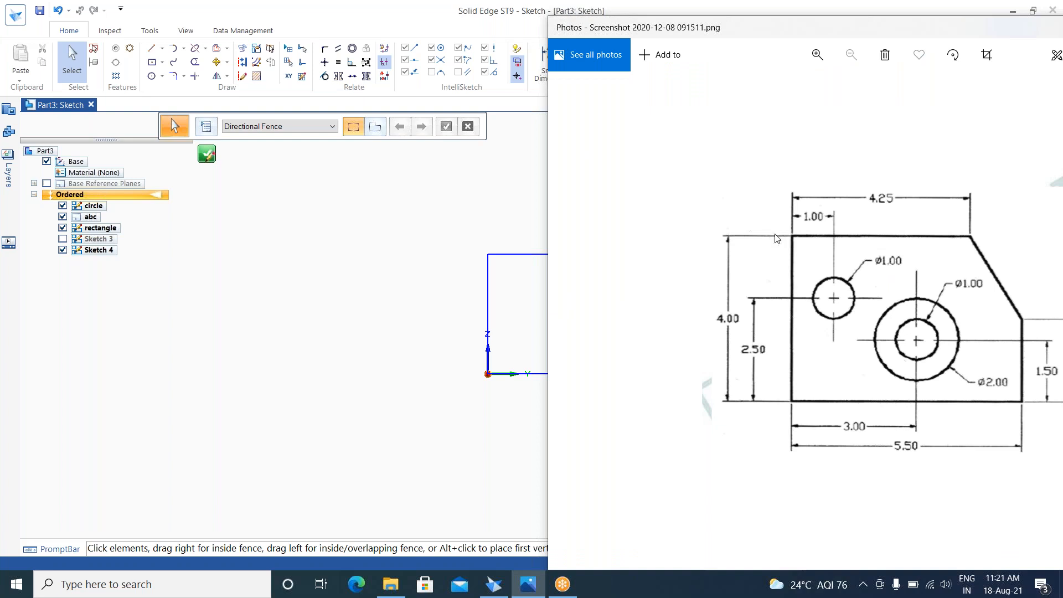
{"action": "left_click", "coordinate": [470, 205]}
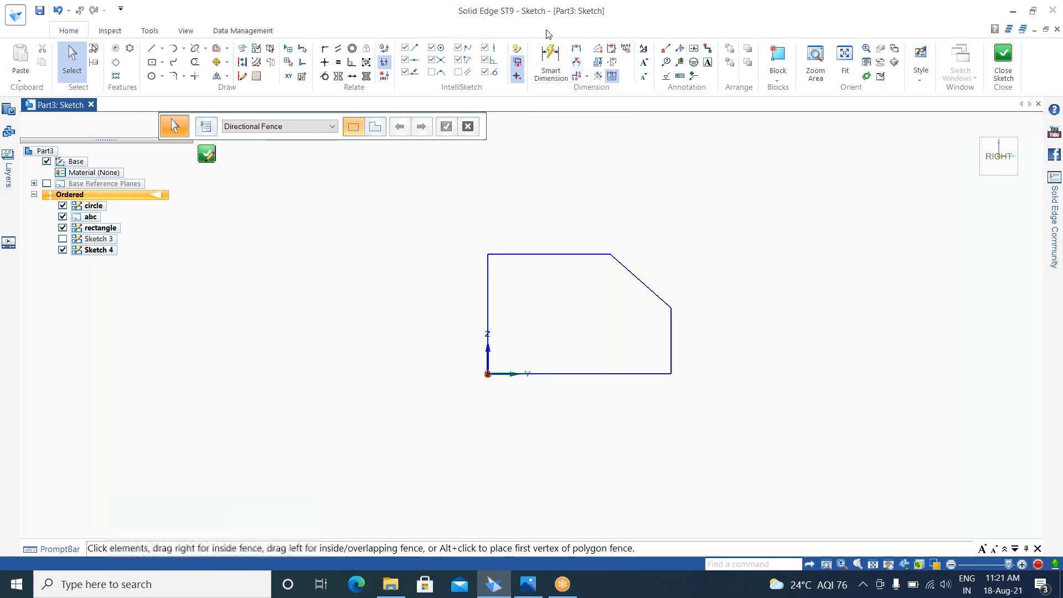
{"action": "left_click", "coordinate": [551, 60]}
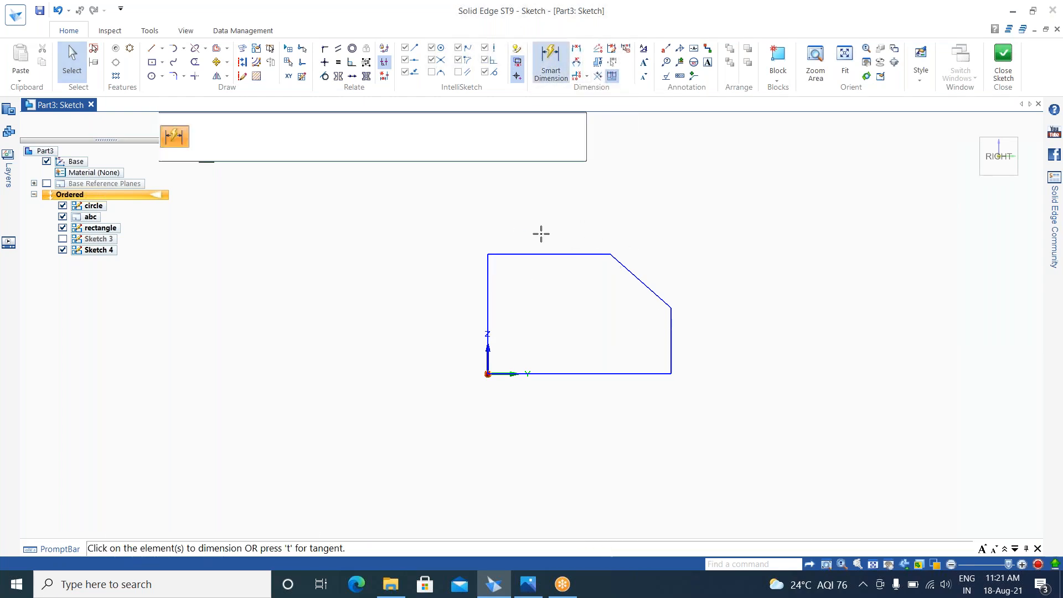
{"action": "left_click", "coordinate": [560, 372]}
{"action": "left_click", "coordinate": [559, 393]}
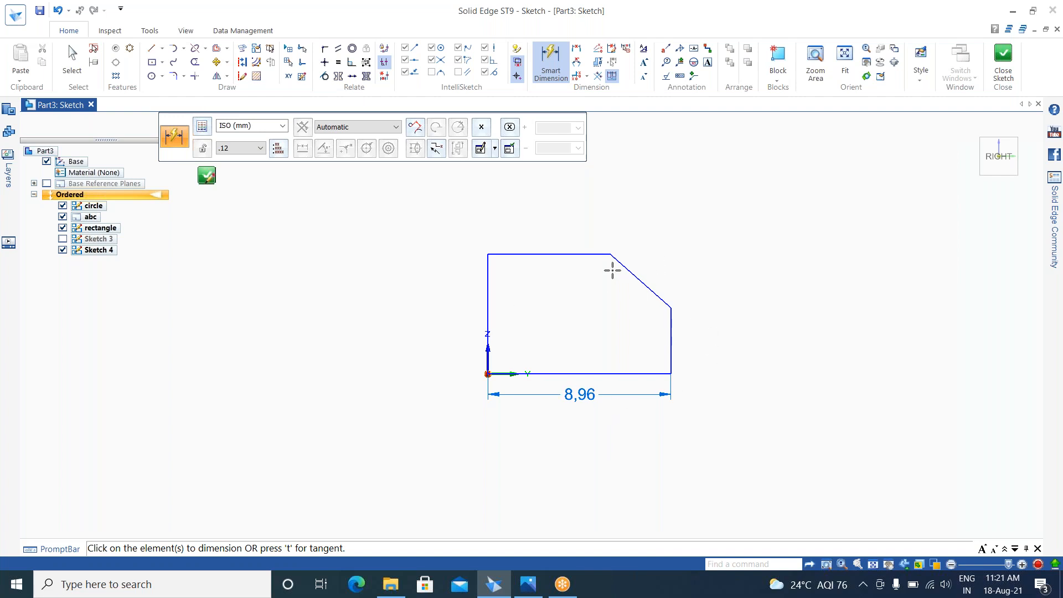
{"action": "key", "text": "Escape"}
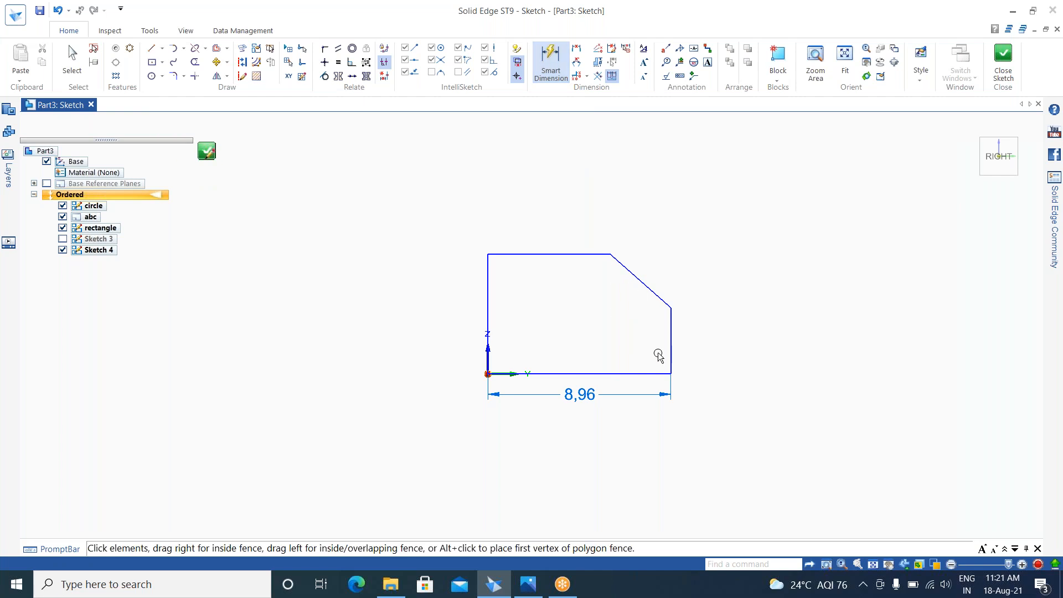
Step: Dimension the right, left and top edges of the profile with Smart Dimension, placing each dimension outside the outline
{"action": "left_click", "coordinate": [549, 69]}
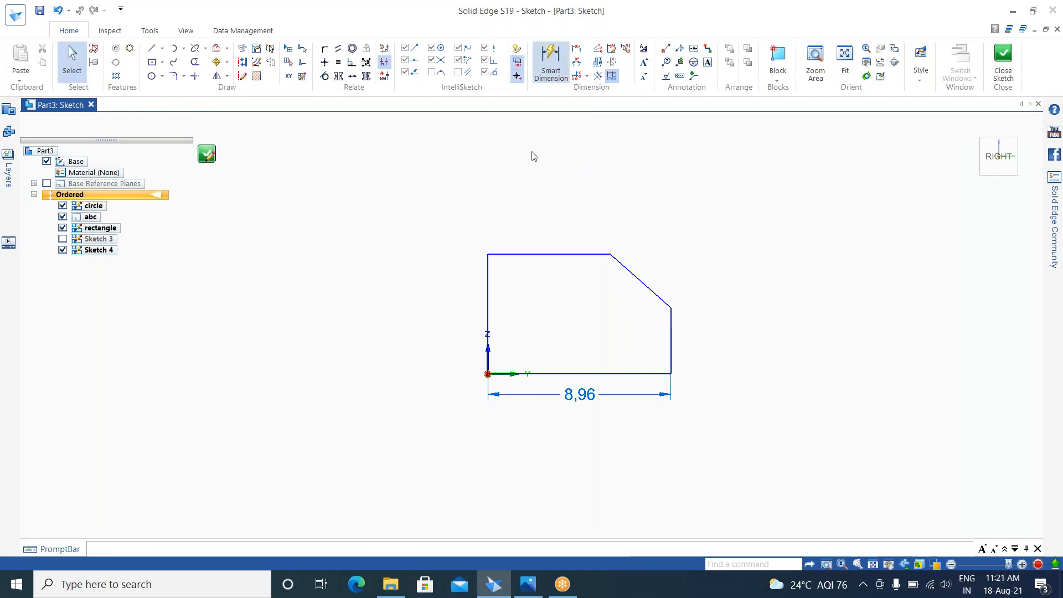
{"action": "left_click", "coordinate": [671, 344]}
{"action": "left_click", "coordinate": [712, 332]}
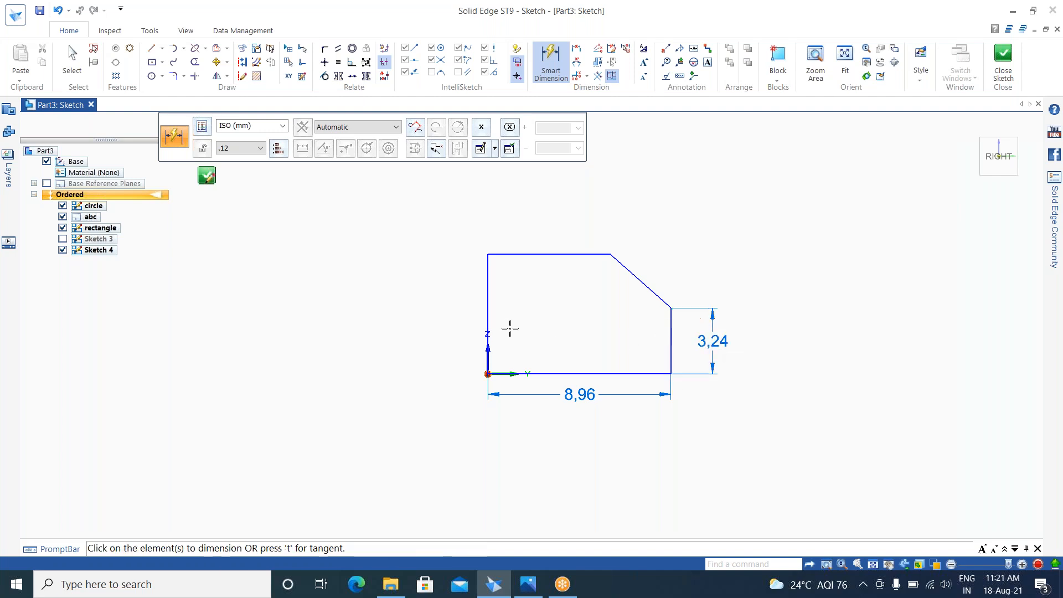
{"action": "left_click", "coordinate": [486, 298]}
{"action": "left_click", "coordinate": [462, 296]}
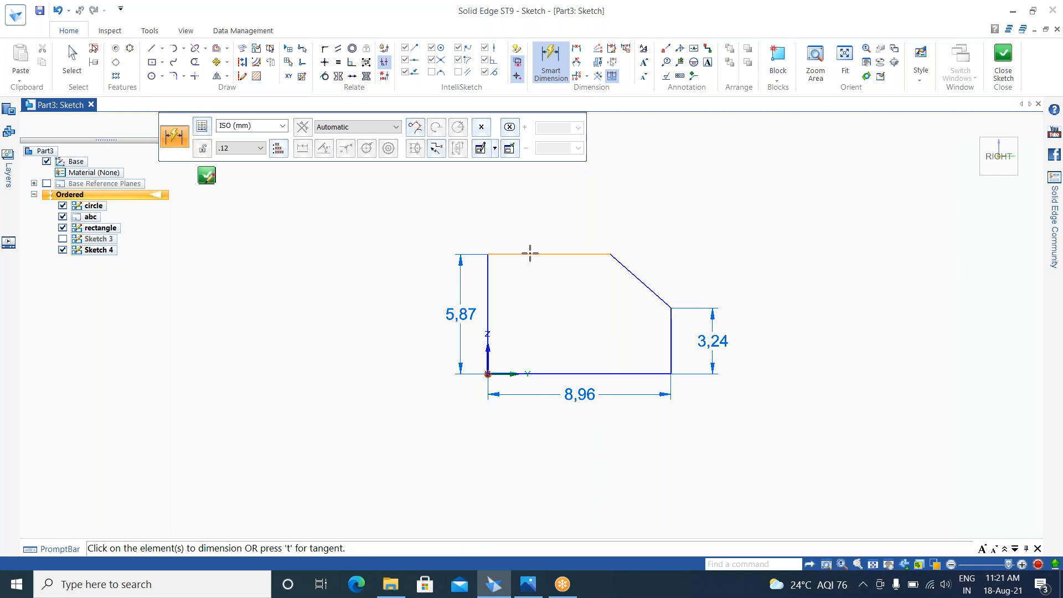
{"action": "left_click", "coordinate": [530, 253]}
{"action": "left_click", "coordinate": [576, 216]}
{"action": "key", "text": "Escape"}
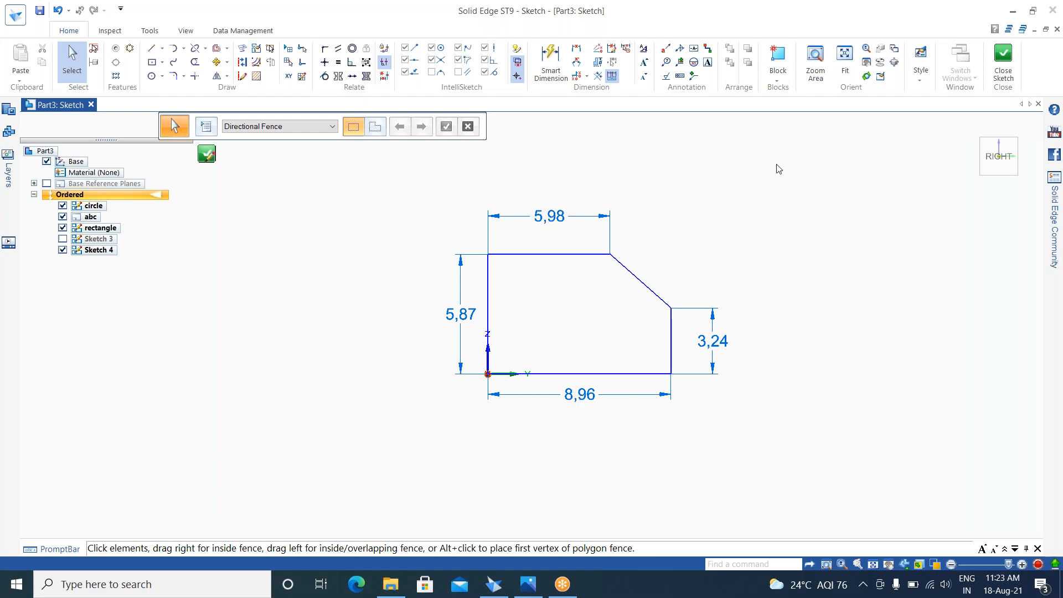
Step: Move the right, left, bottom and top edges outward to separate them from the profile, and turn on Maintain Relationships
{"action": "left_click", "coordinate": [670, 325]}
{"action": "left_click_drag", "start_coordinate": [670, 325], "coordinate": [765, 324]}
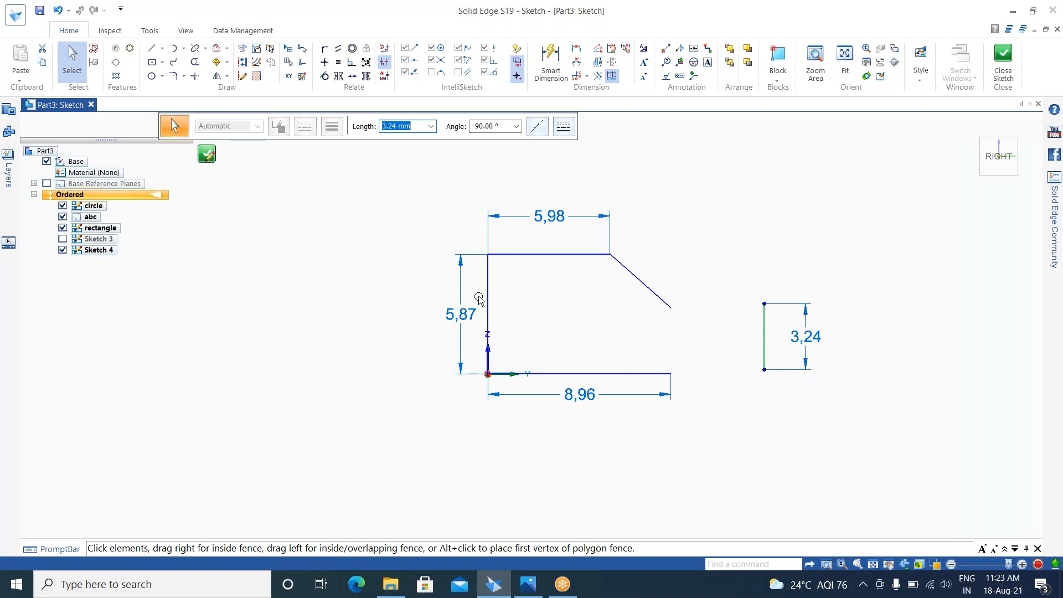
{"action": "left_click_drag", "start_coordinate": [487, 280], "coordinate": [333, 278]}
{"action": "left_click", "coordinate": [611, 375]}
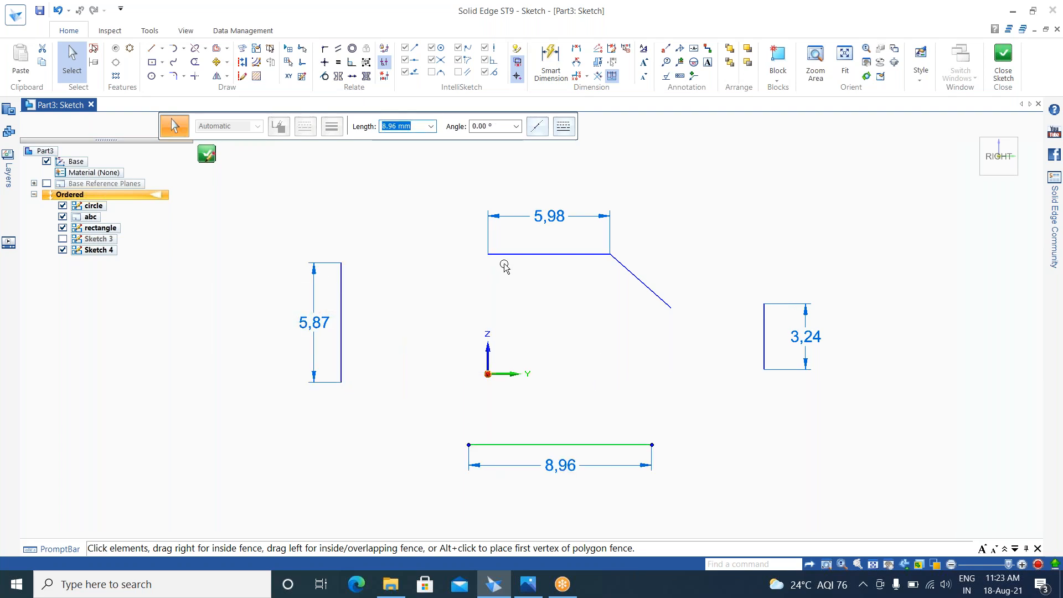
{"action": "left_click", "coordinate": [544, 254]}
{"action": "left_click_drag", "start_coordinate": [497, 238], "coordinate": [407, 200]}
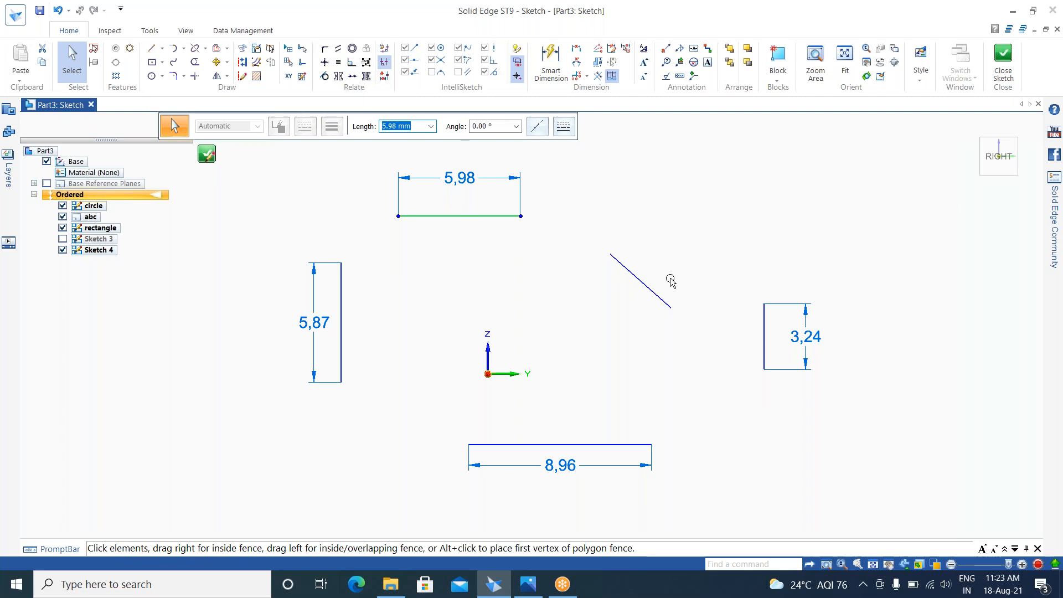
{"action": "left_click", "coordinate": [384, 47]}
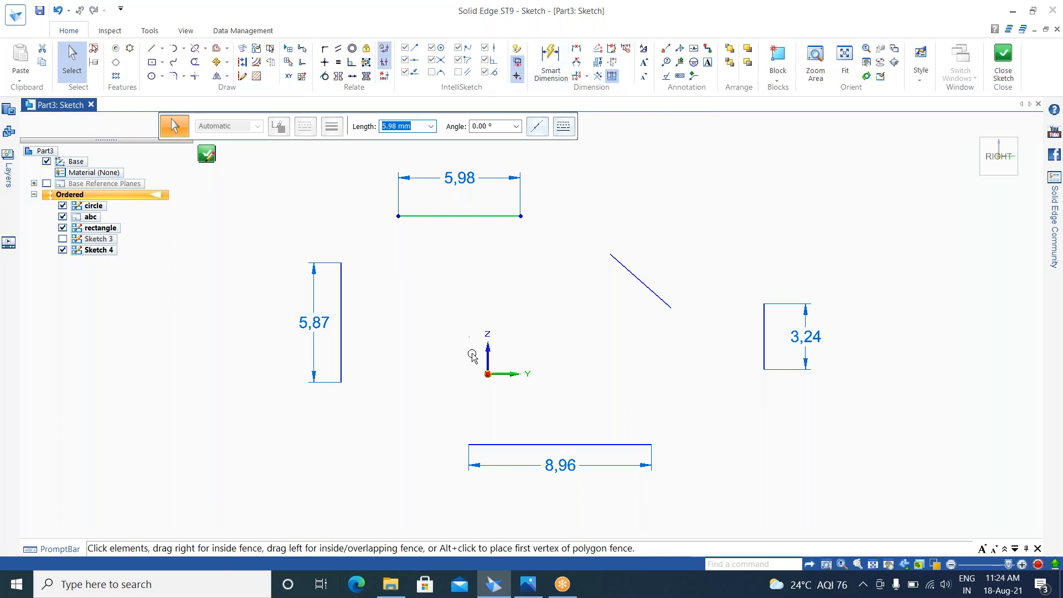
Step: Delete all the separated profile lines together with their dimensions from the sketch
{"action": "key", "text": "Escape"}
{"action": "mouse_move", "coordinate": [861, 149]}
{"action": "left_mouse_down"}
{"action": "mouse_move", "coordinate": [489, 520]}
{"action": "mouse_move", "coordinate": [283, 523]}
{"action": "mouse_move", "coordinate": [254, 506]}
{"action": "left_mouse_up"}
{"action": "key", "text": "Delete"}
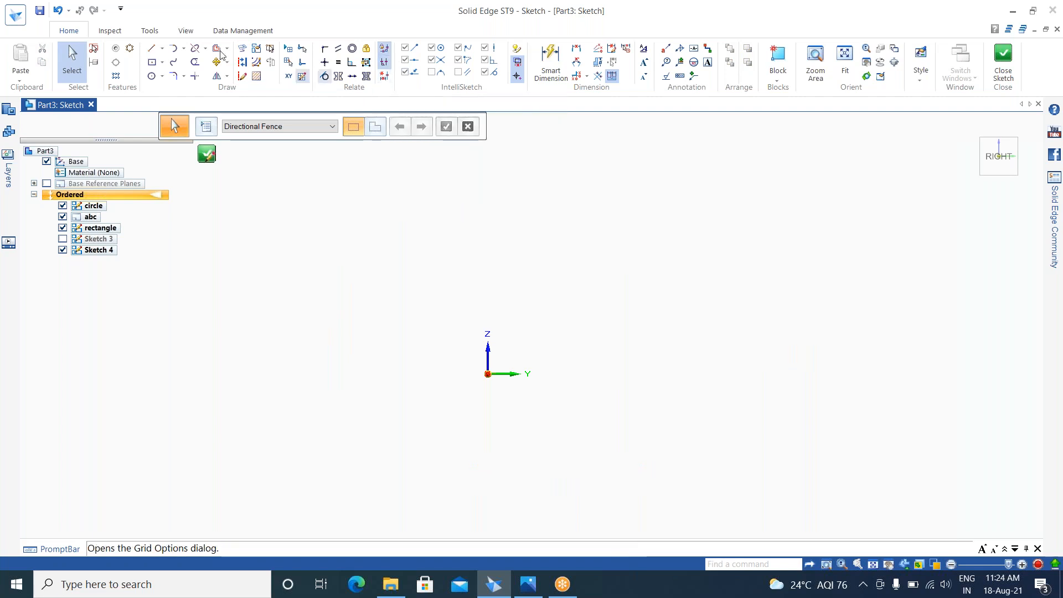
Step: Draw a closed five-sided profile from the origin, about 6.47 mm wide and 5.22 mm high, with a sloped upper-right corner
{"action": "left_click", "coordinate": [159, 51]}
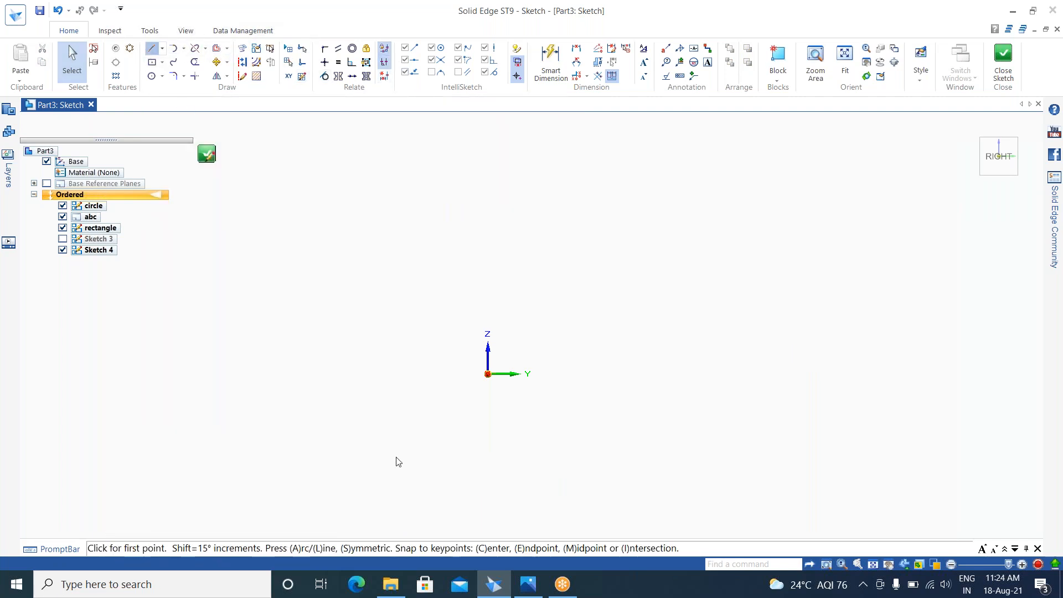
{"action": "left_click", "coordinate": [489, 373]}
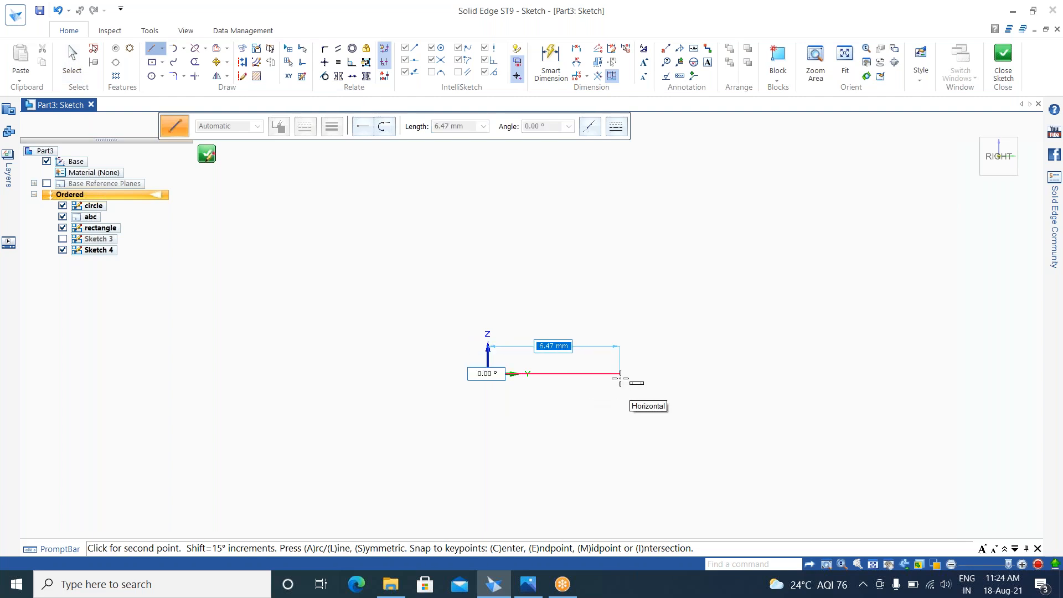
{"action": "left_click", "coordinate": [620, 373]}
{"action": "left_click", "coordinate": [620, 313]}
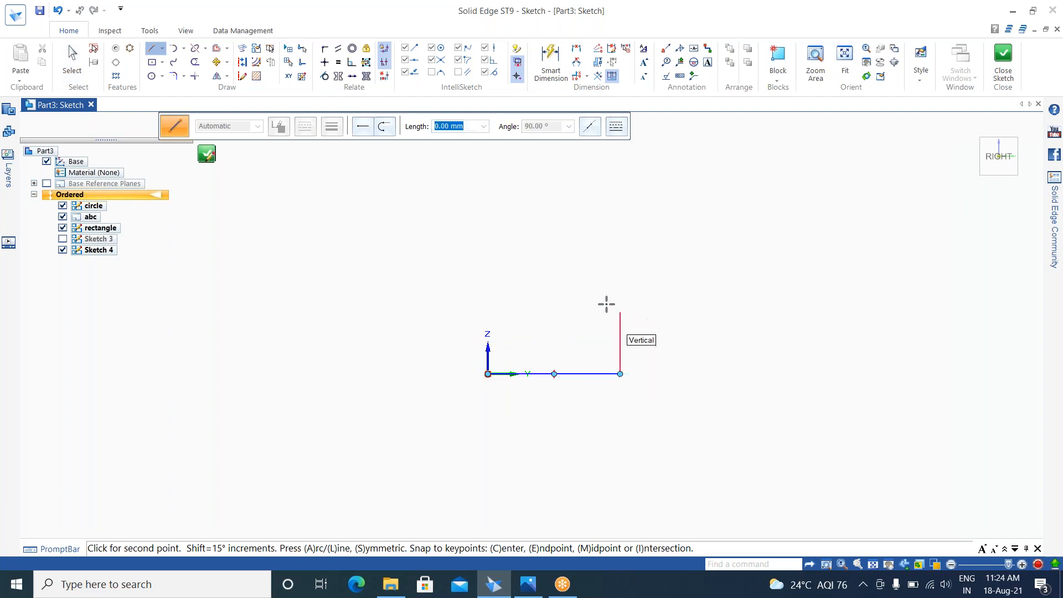
{"action": "left_click", "coordinate": [569, 268]}
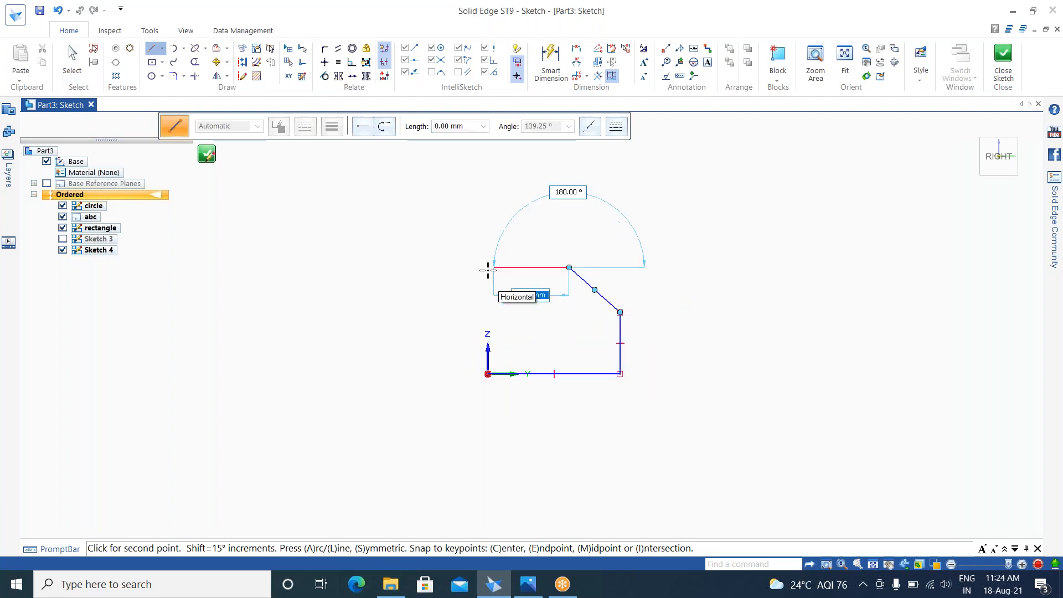
{"action": "left_click", "coordinate": [486, 268]}
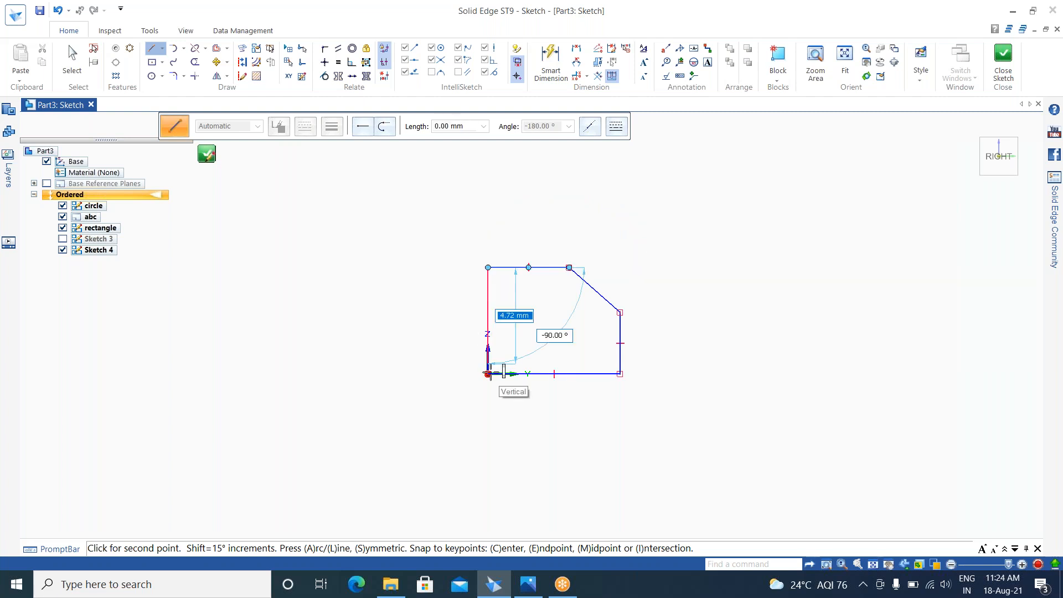
{"action": "left_click", "coordinate": [487, 374]}
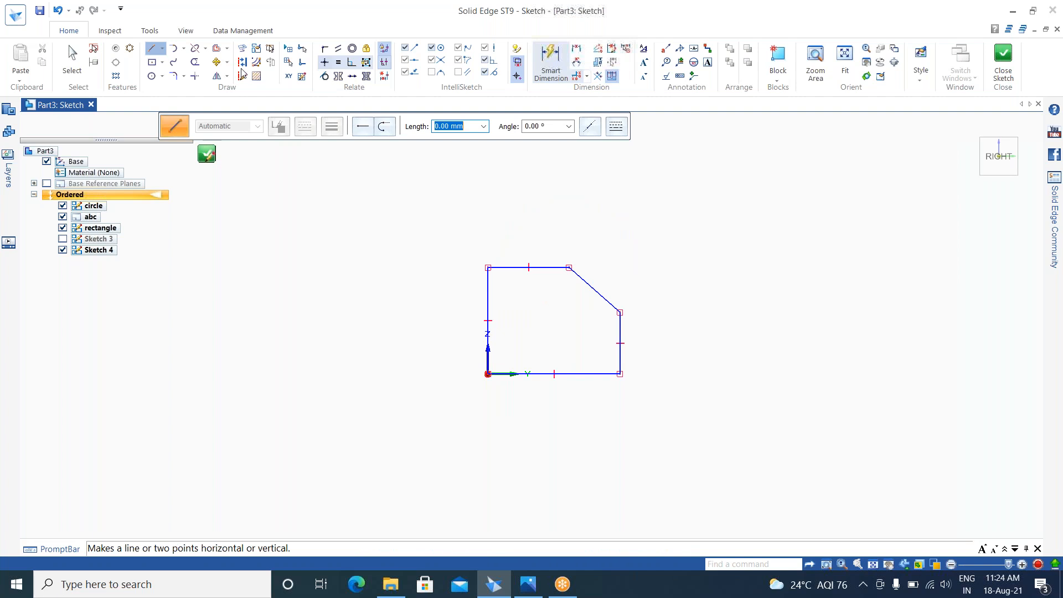
Step: Draw a circle about 0.88 mm in diameter in the profile's upper-left area and two concentric circles in its lower-right area, the inner about 1.33 mm
{"action": "left_click", "coordinate": [152, 77]}
{"action": "left_click", "coordinate": [518, 308]}
{"action": "left_click", "coordinate": [526, 310]}
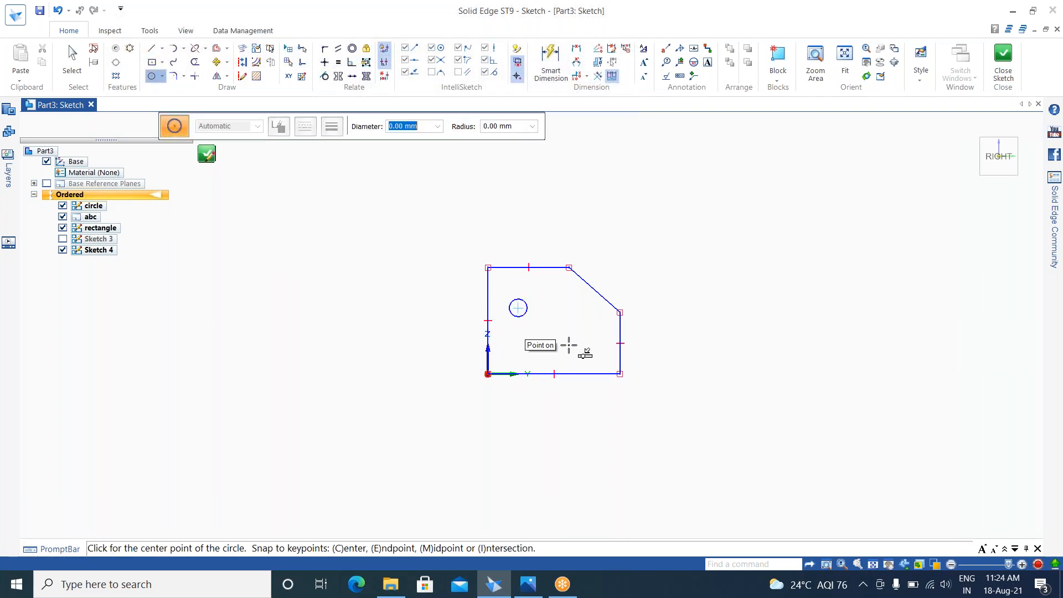
{"action": "left_click", "coordinate": [576, 346]}
{"action": "left_click", "coordinate": [588, 351]}
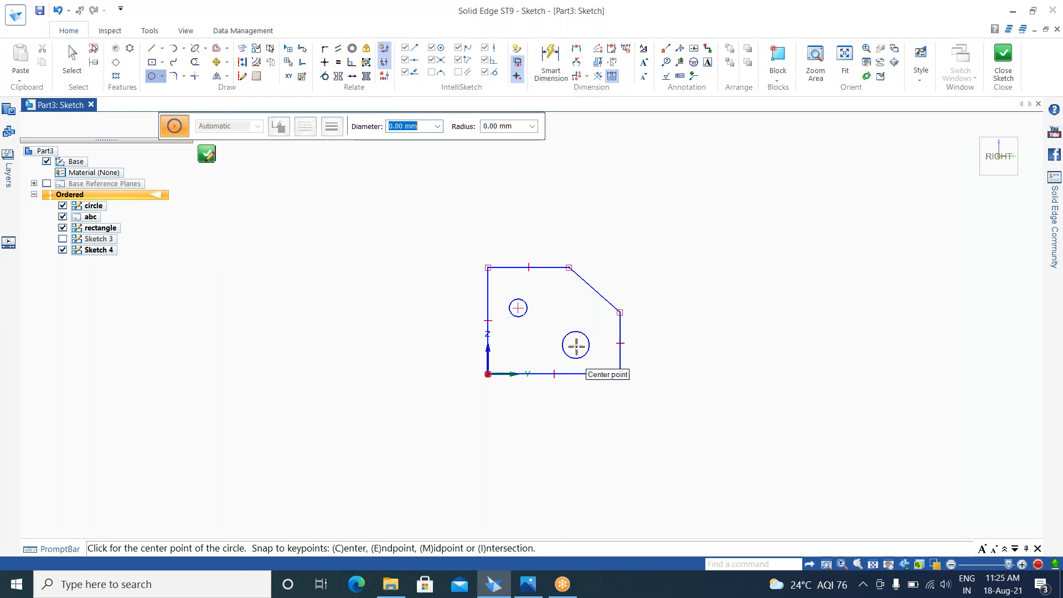
{"action": "left_click", "coordinate": [591, 352]}
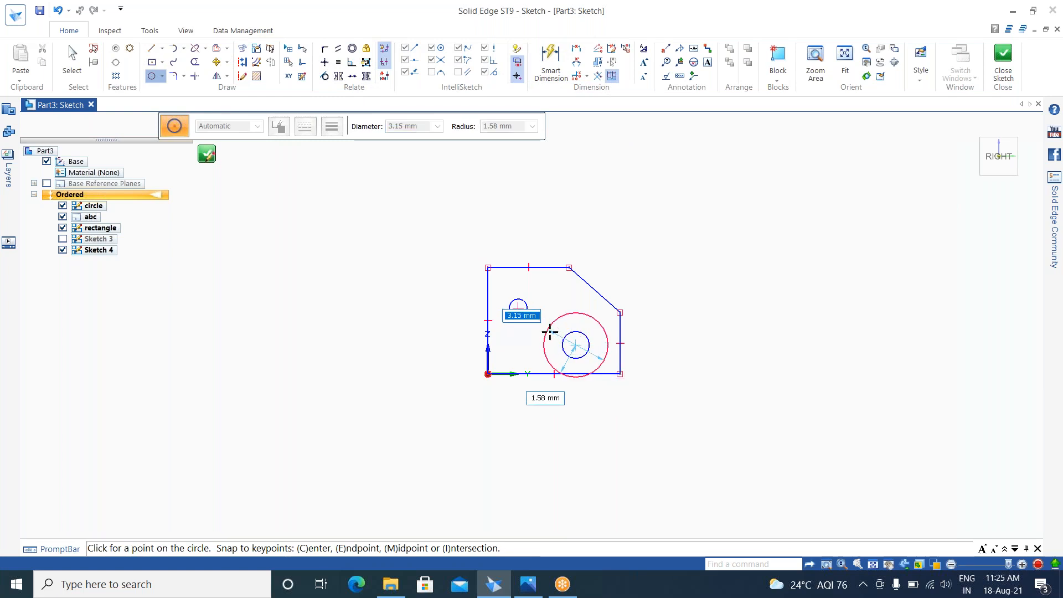
{"action": "left_click", "coordinate": [554, 334]}
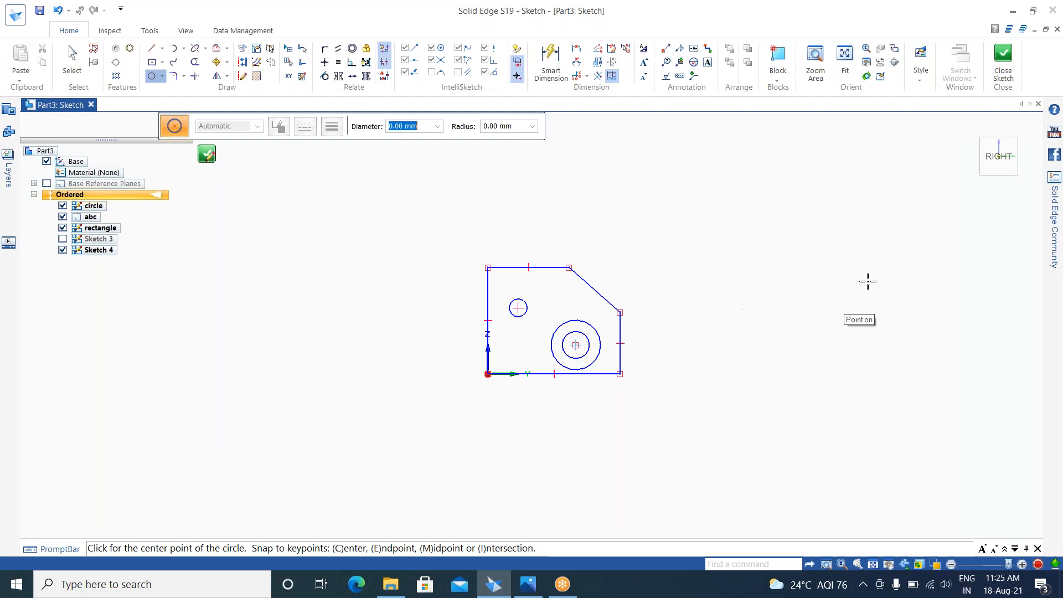
{"action": "key", "text": "Escape"}
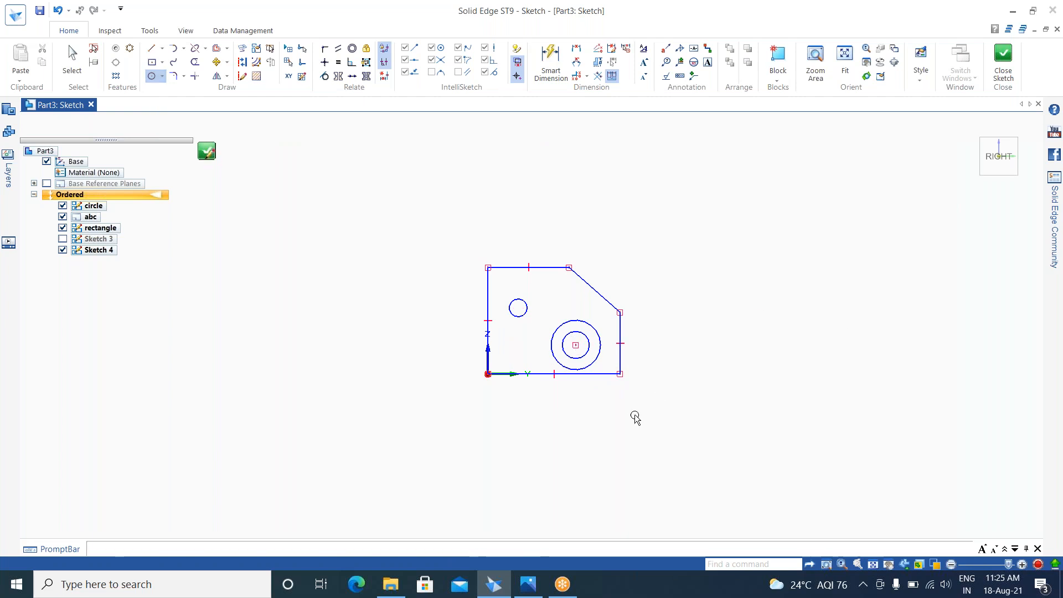
Step: Consult the reference drawing in Photos, and dimension the profile's bottom edge at 5.5 mm with Smart Dimension in Solid Edge
{"action": "left_click", "coordinate": [529, 585]}
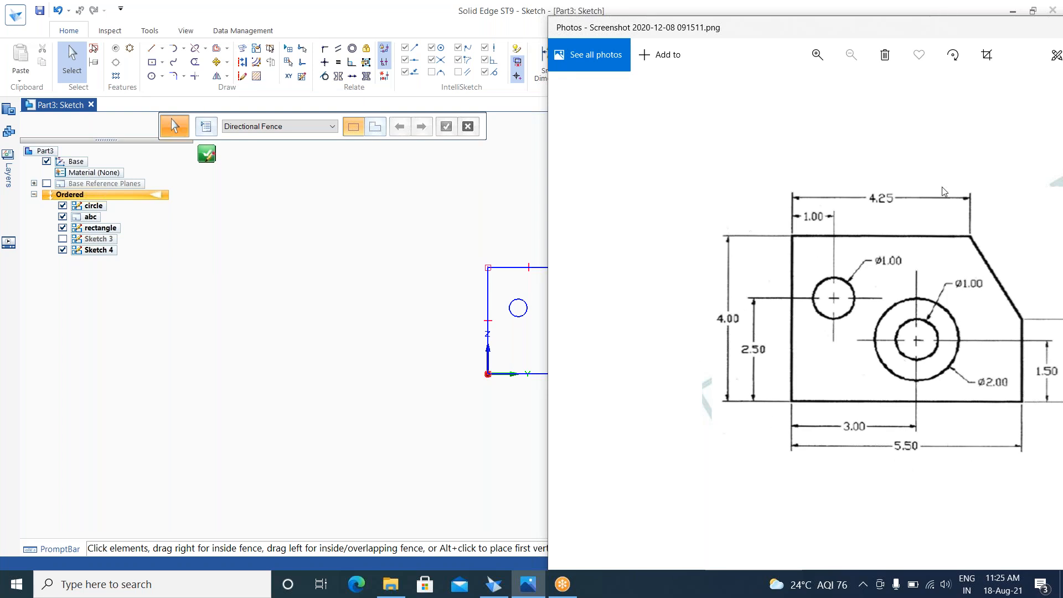
{"action": "left_click", "coordinate": [418, 200]}
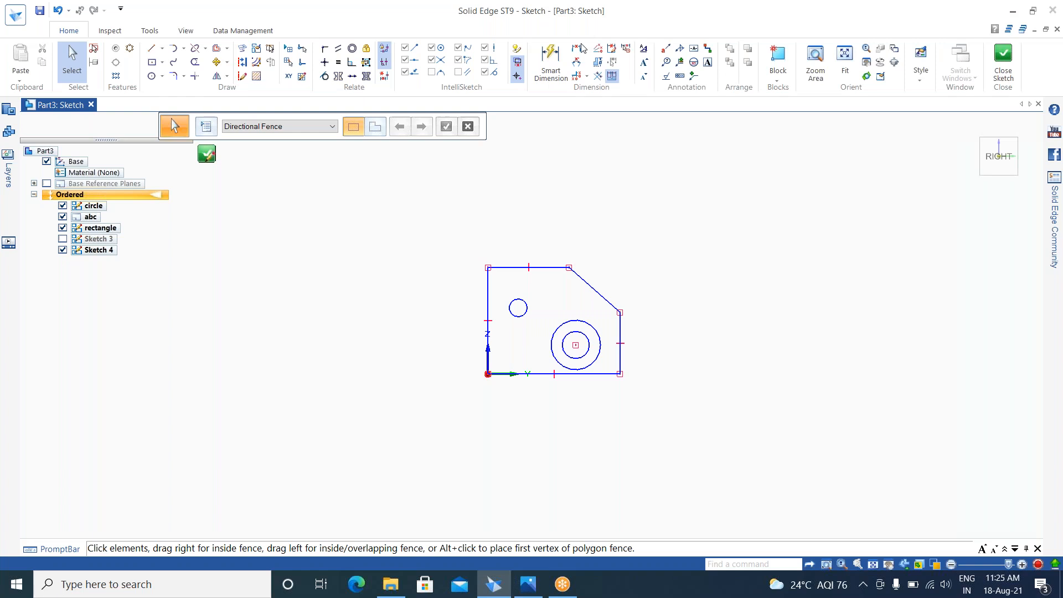
{"action": "left_click", "coordinate": [551, 61]}
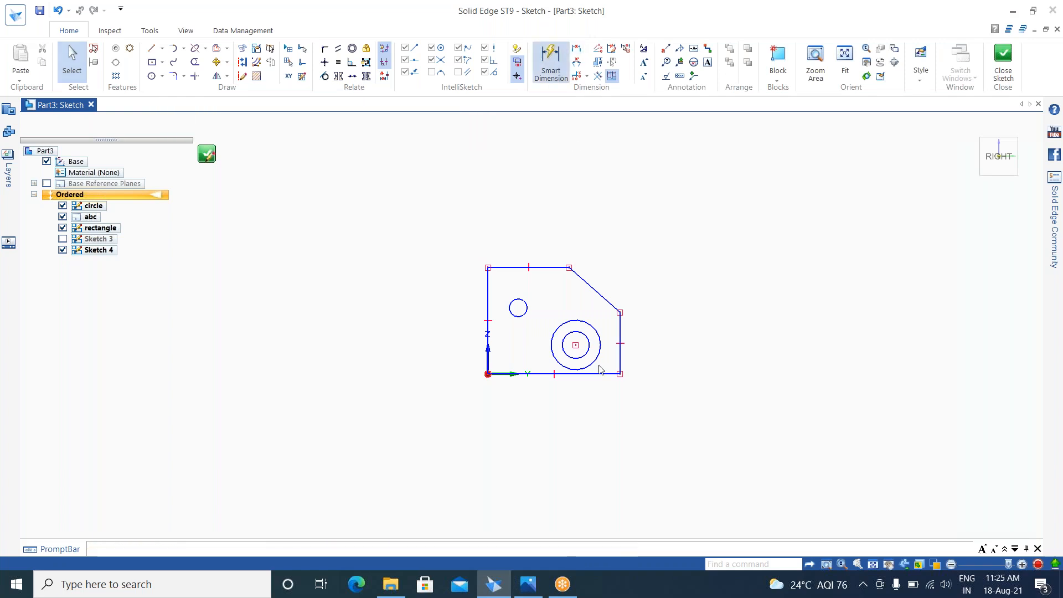
{"action": "left_click", "coordinate": [545, 374]}
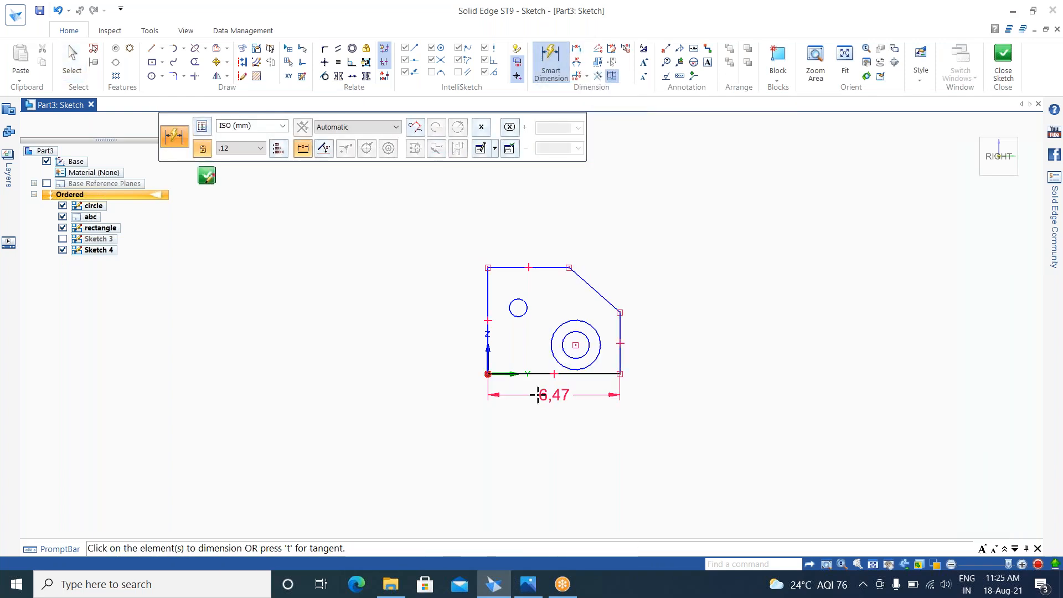
{"action": "left_click", "coordinate": [538, 394]}
{"action": "type", "text": "5.5"}
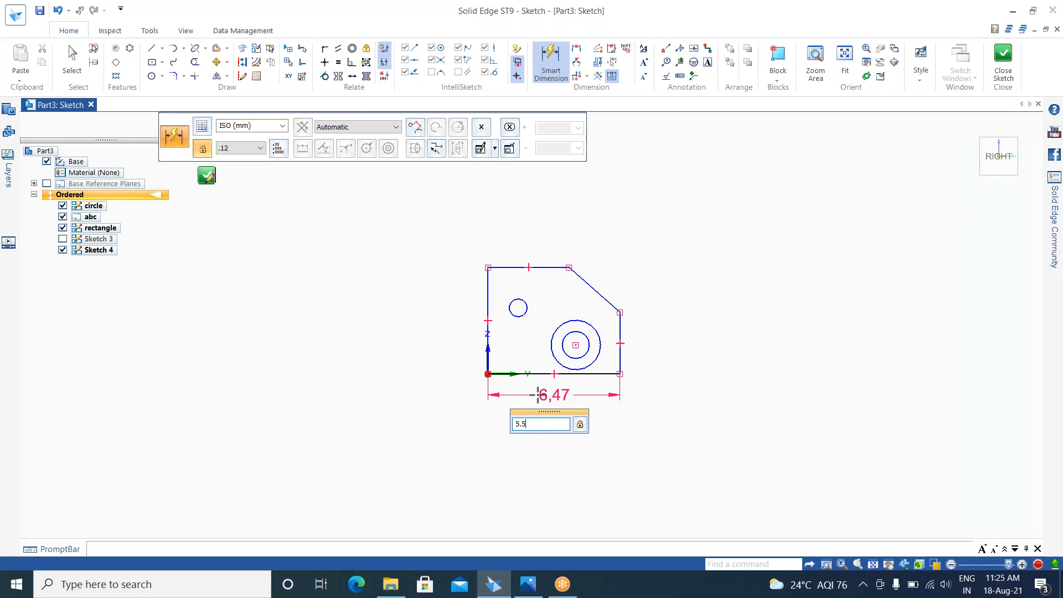
{"action": "key", "text": "Return"}
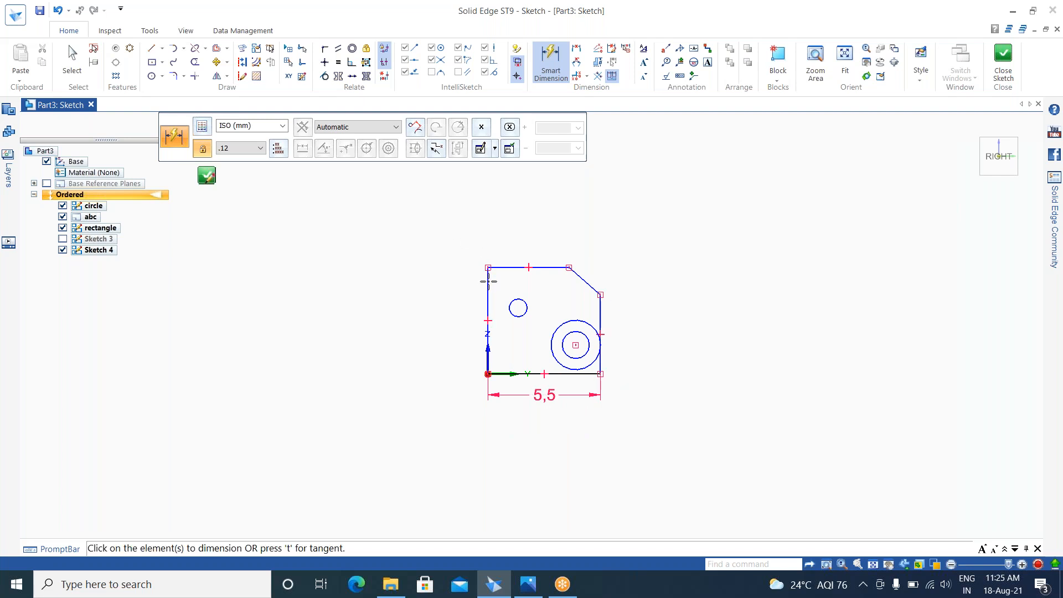
Step: Dimension the profile's left edge at 4 mm, placing the dimension outside the outline
{"action": "left_click", "coordinate": [488, 281]}
{"action": "left_click", "coordinate": [441, 320]}
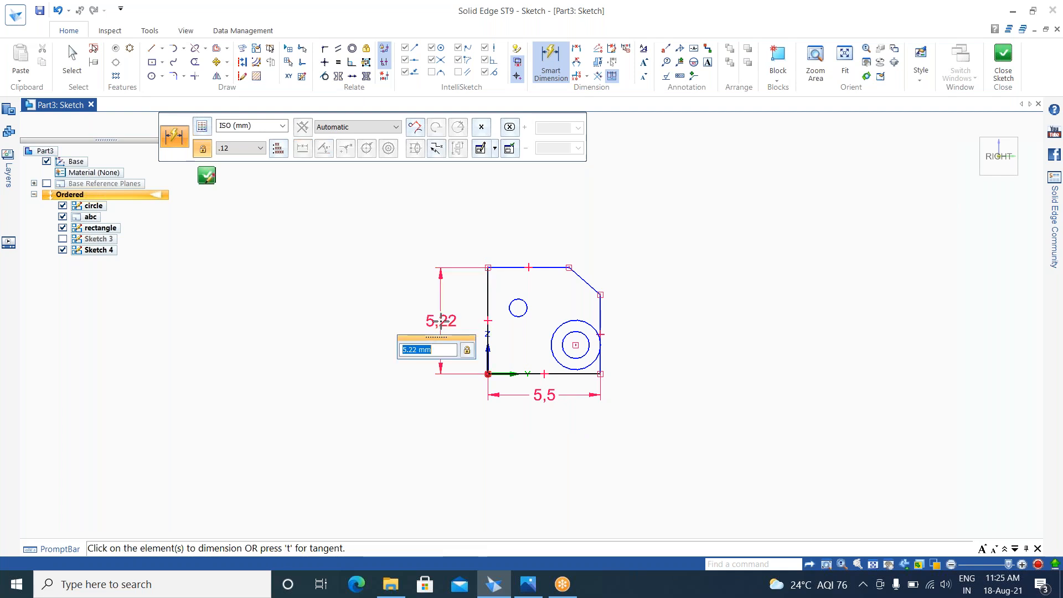
{"action": "type", "text": "4"}
{"action": "key", "text": "Return"}
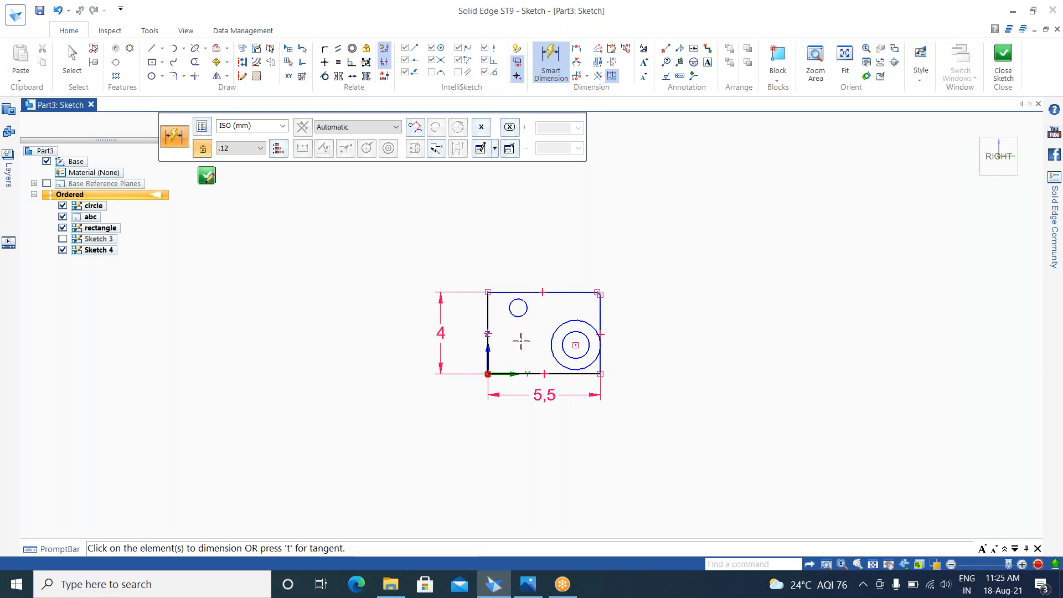
Step: Dimension the profile's top edge at 4.25 mm, placing the dimension above the outline
{"action": "left_click", "coordinate": [571, 293]}
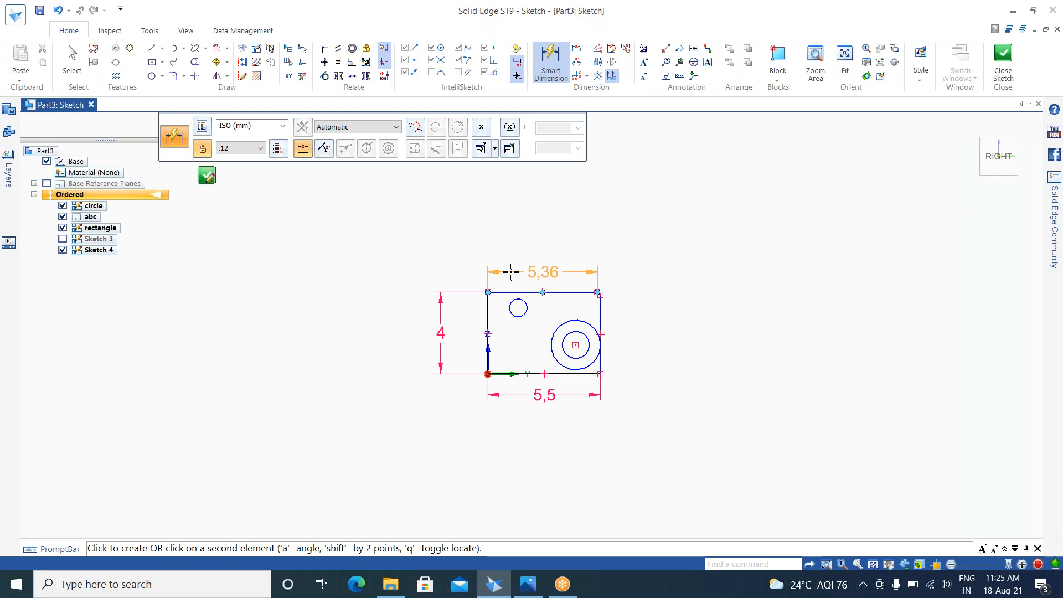
{"action": "left_click", "coordinate": [511, 258]}
{"action": "type", "text": "4"}
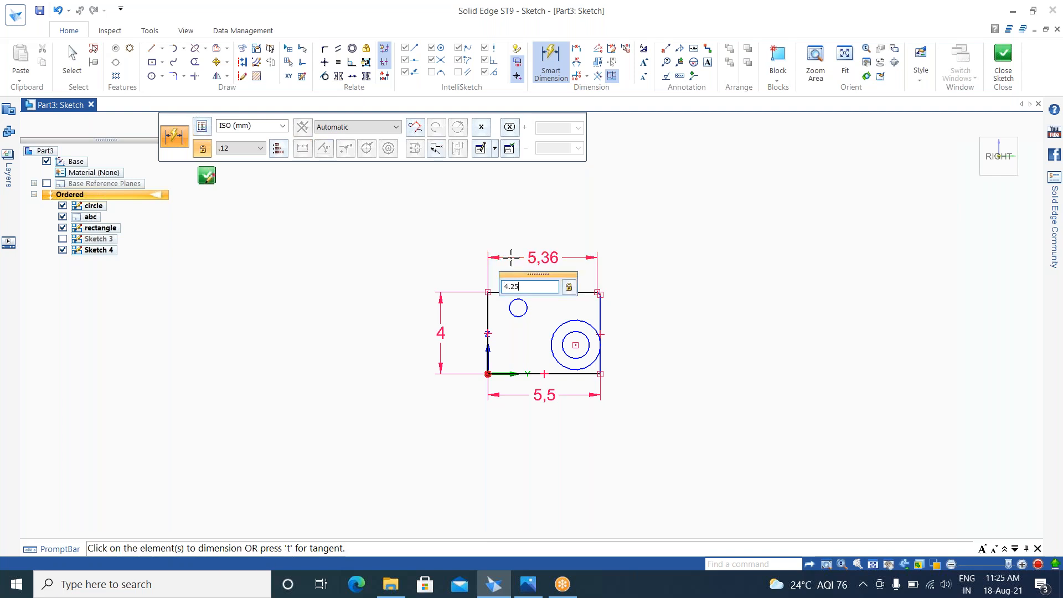
{"action": "type", "text": ".25"}
{"action": "key", "text": "Return"}
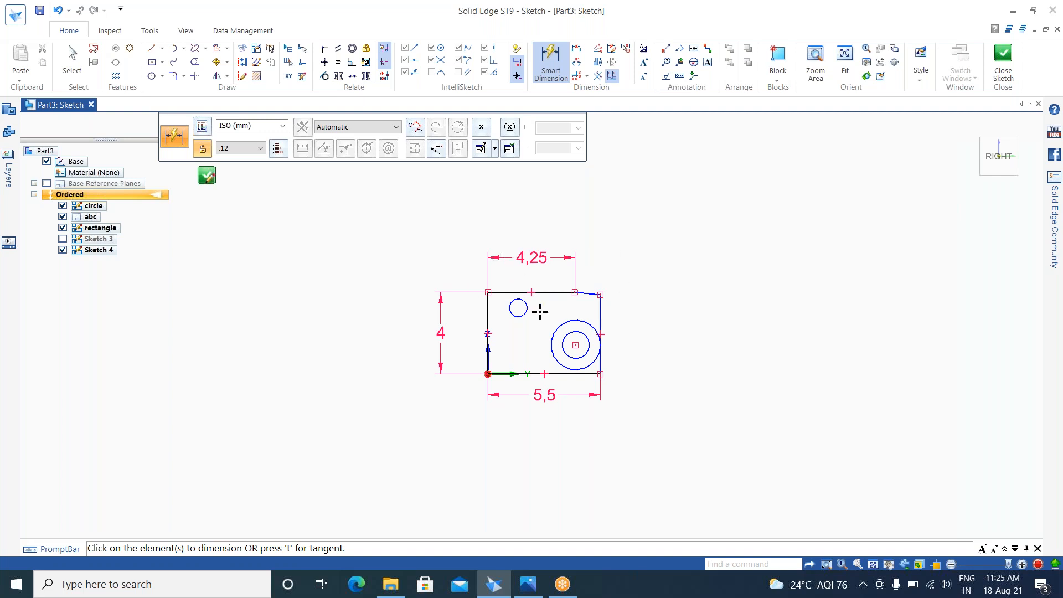
Step: Dimension the profile's right vertical edge, check its length on the reference drawing in Photos, and set it to 2 mm in Solid Edge
{"action": "left_click", "coordinate": [600, 316]}
{"action": "left_click", "coordinate": [634, 335]}
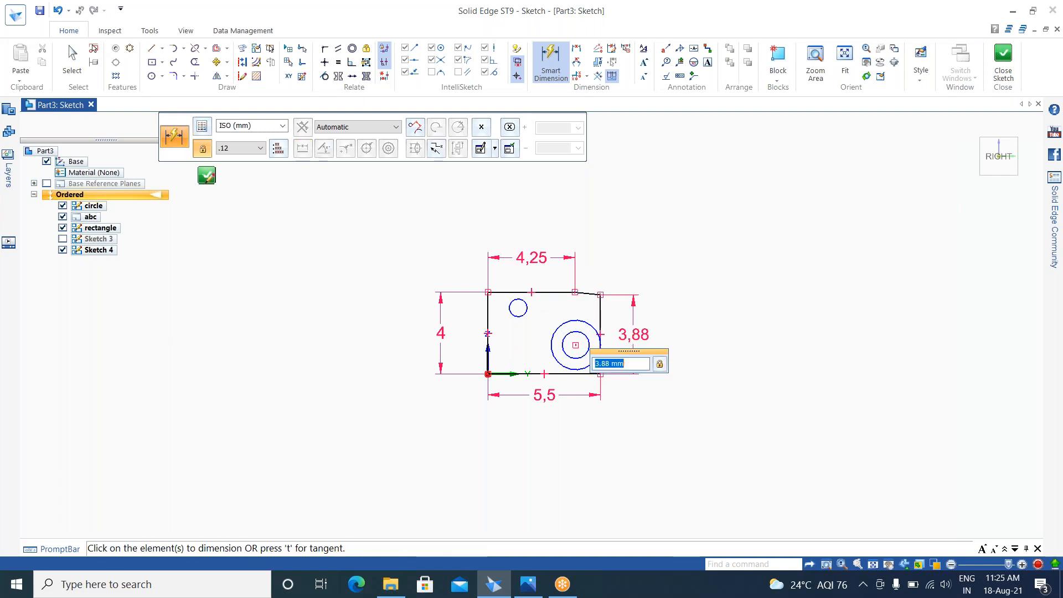
{"action": "left_click", "coordinate": [529, 585]}
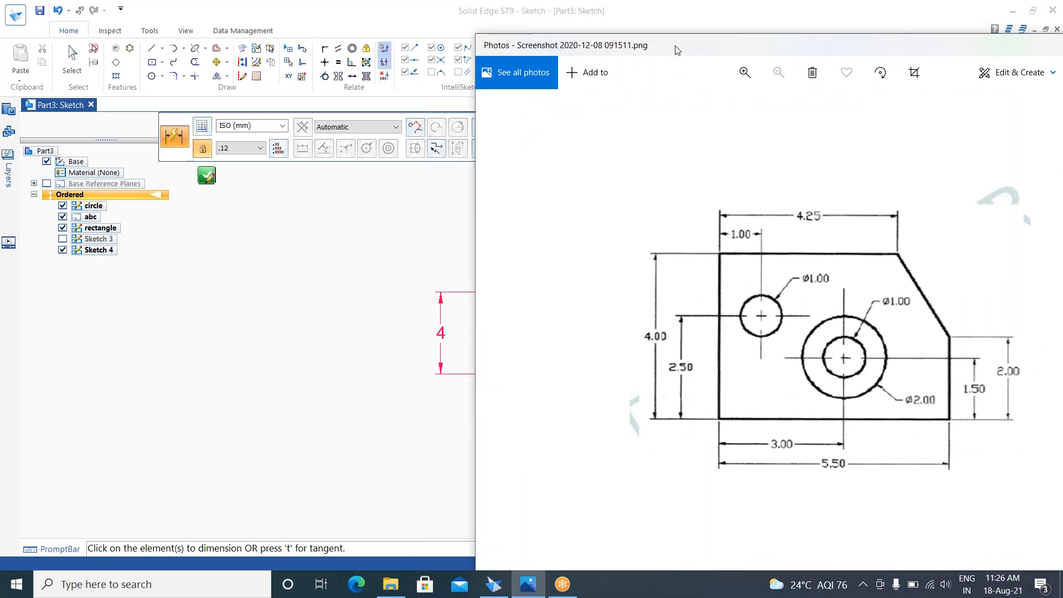
{"action": "left_click_drag", "start_coordinate": [677, 50], "coordinate": [751, 17]}
{"action": "left_click", "coordinate": [443, 192]}
{"action": "left_click", "coordinate": [640, 334]}
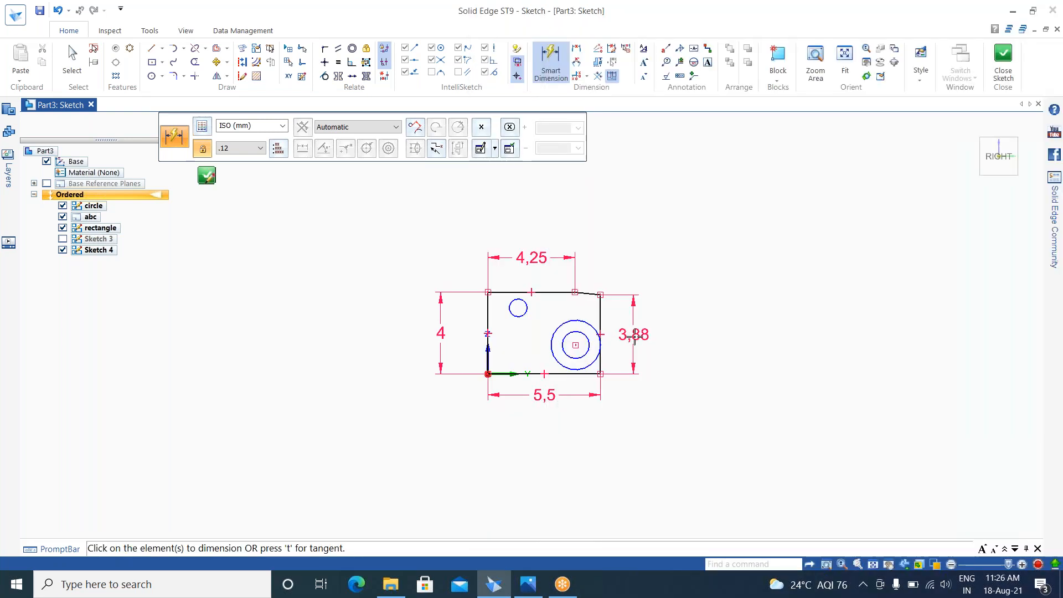
{"action": "key", "text": "Escape"}
{"action": "left_click", "coordinate": [634, 337]}
{"action": "double_click", "coordinate": [641, 347]}
{"action": "type", "text": "2"}
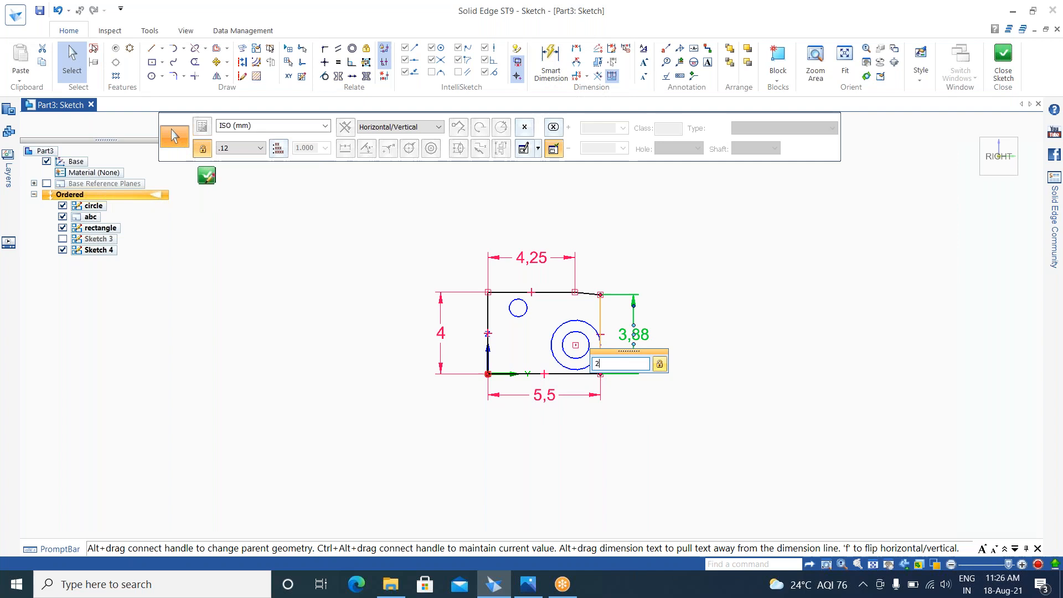
{"action": "key", "text": "Return"}
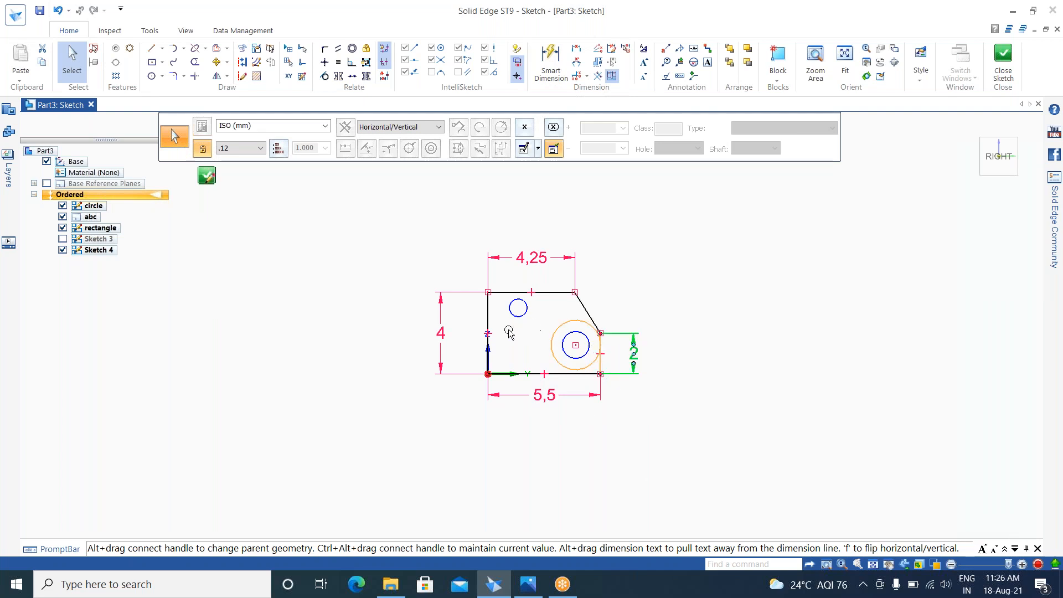
{"action": "left_click", "coordinate": [666, 363]}
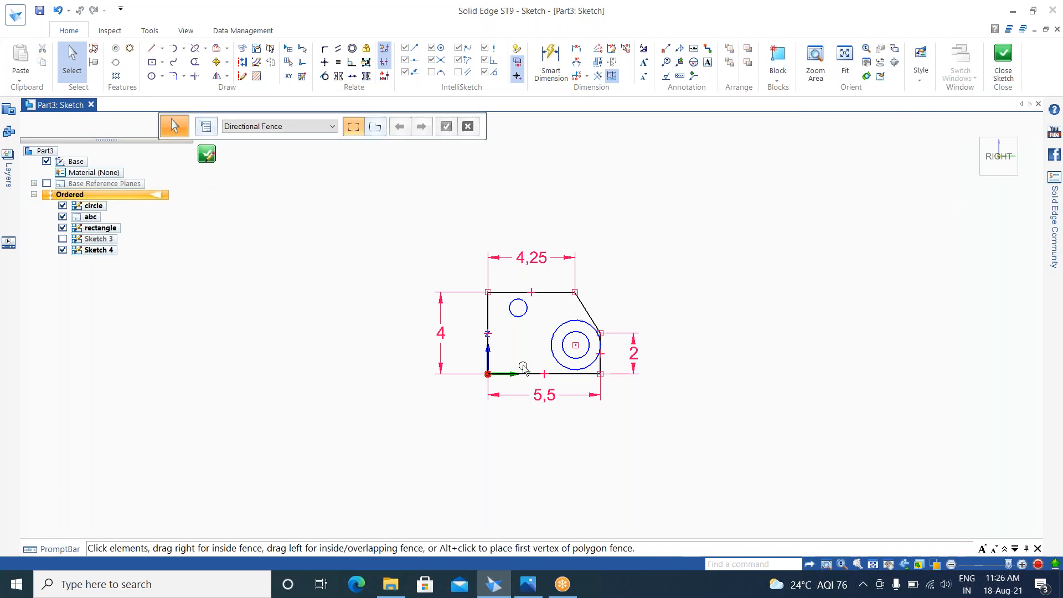
Step: Dimension the small upper-left circle with a diameter of 1 mm, placing the dimension above the profile
{"action": "scroll", "coordinate": [525, 355], "scroll_direction": "up", "scroll_amount": 2}
{"action": "left_click", "coordinate": [505, 259]}
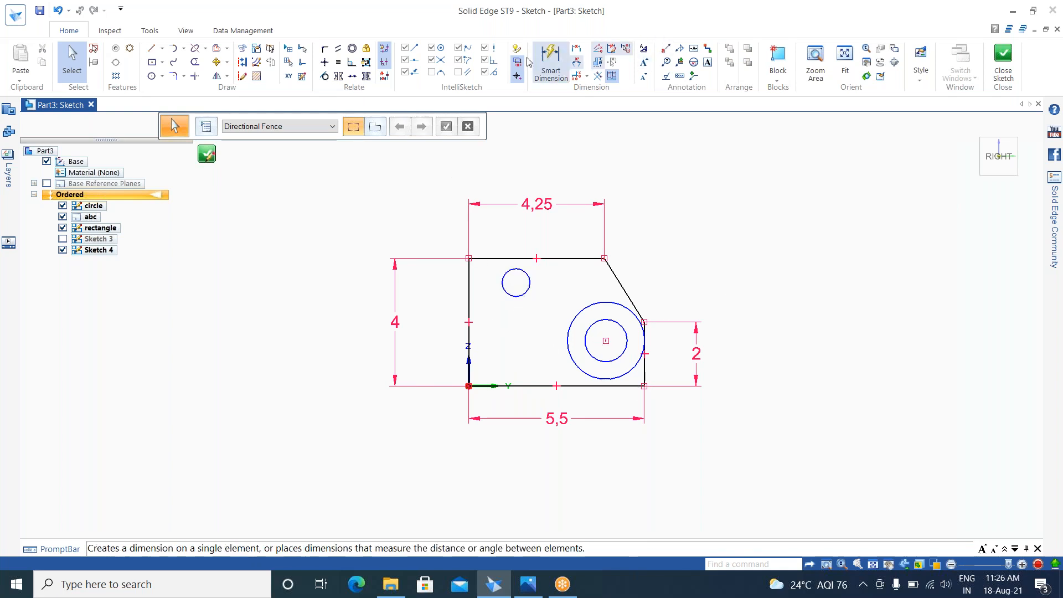
{"action": "left_click", "coordinate": [557, 67]}
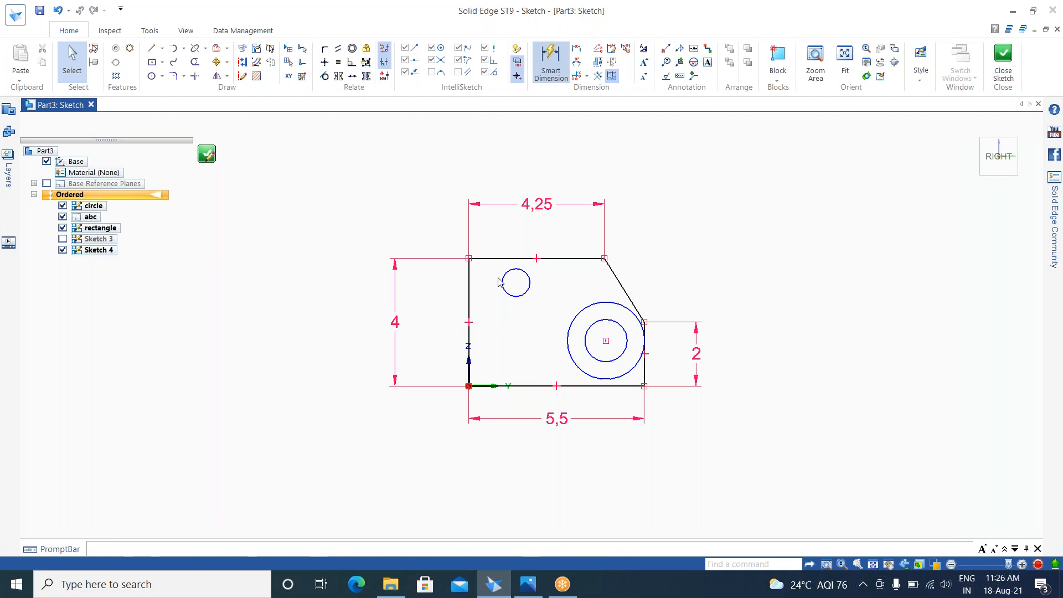
{"action": "left_click", "coordinate": [526, 289]}
{"action": "key", "text": "d"}
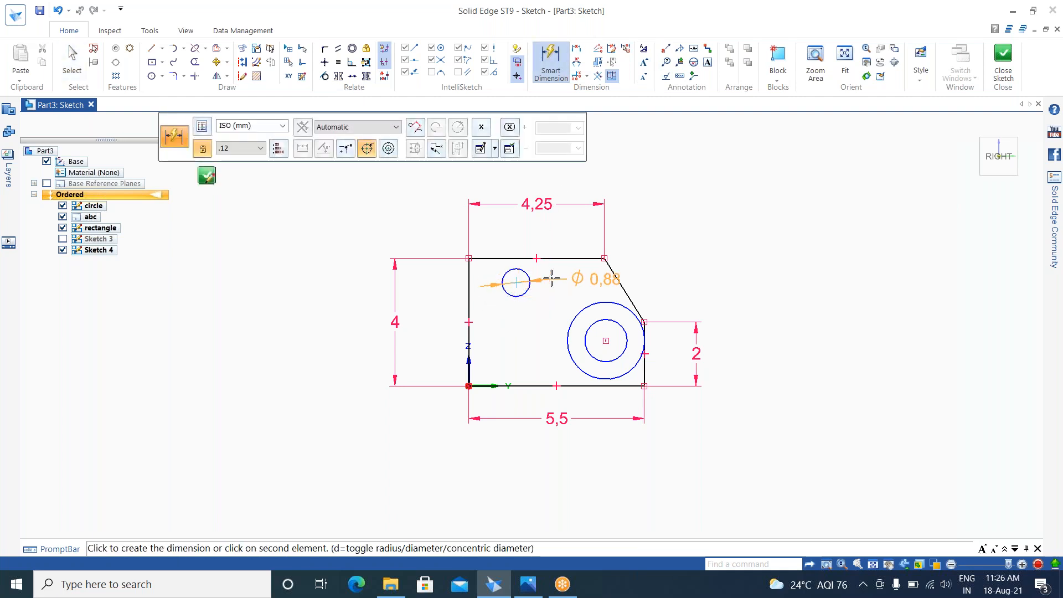
{"action": "left_click", "coordinate": [528, 234]}
{"action": "type", "text": "1"}
{"action": "key", "text": "Return"}
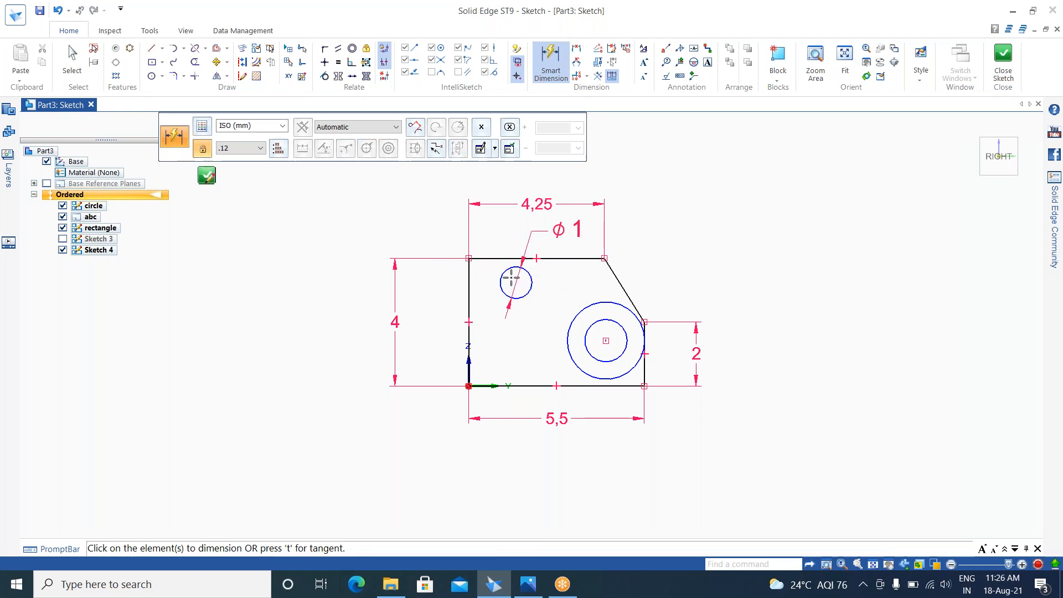
Step: Dimension the inner circle of the concentric pair with a diameter of 1 mm, placing the dimension outside the sloped edge
{"action": "left_click", "coordinate": [613, 320]}
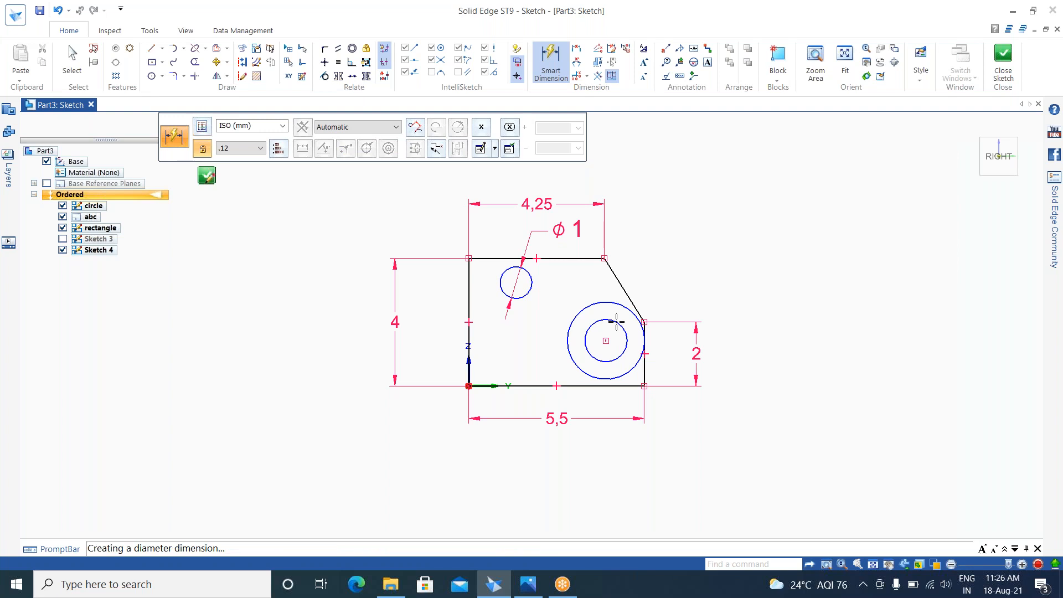
{"action": "left_click", "coordinate": [654, 290]}
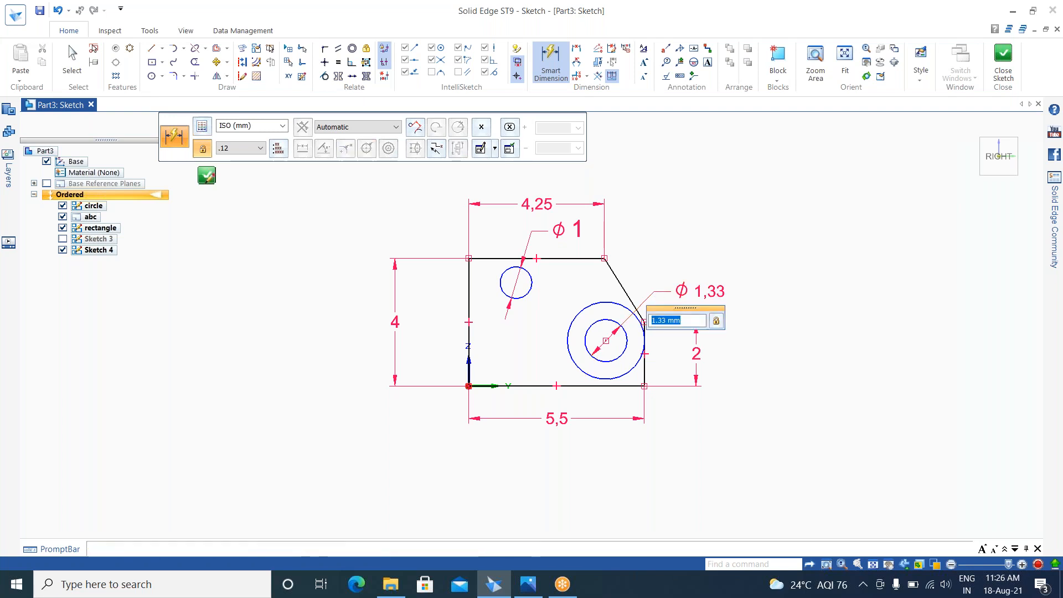
{"action": "type", "text": "1"}
{"action": "key", "text": "Return"}
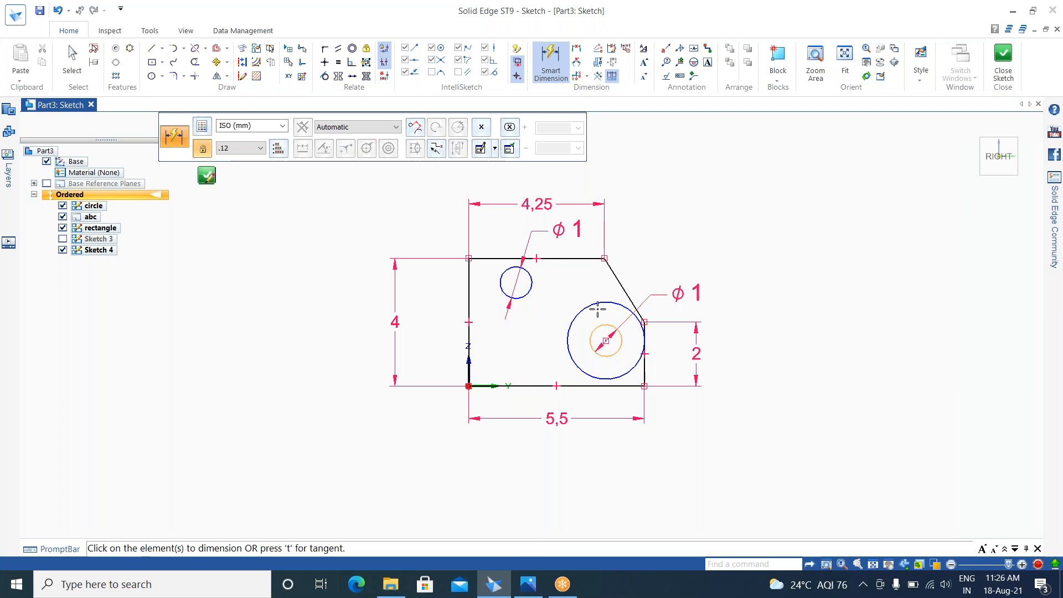
Step: Dimension the outer concentric circle, check its diameter on the reference drawing in Photos, and set it to 2 mm in Solid Edge
{"action": "left_click", "coordinate": [602, 302]}
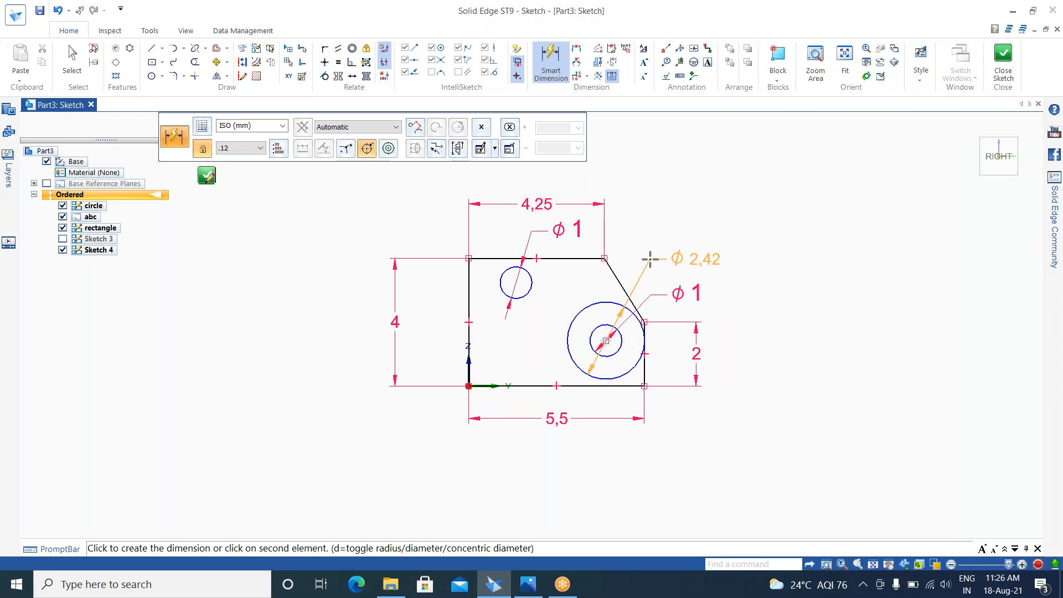
{"action": "key", "text": "alt+Tab"}
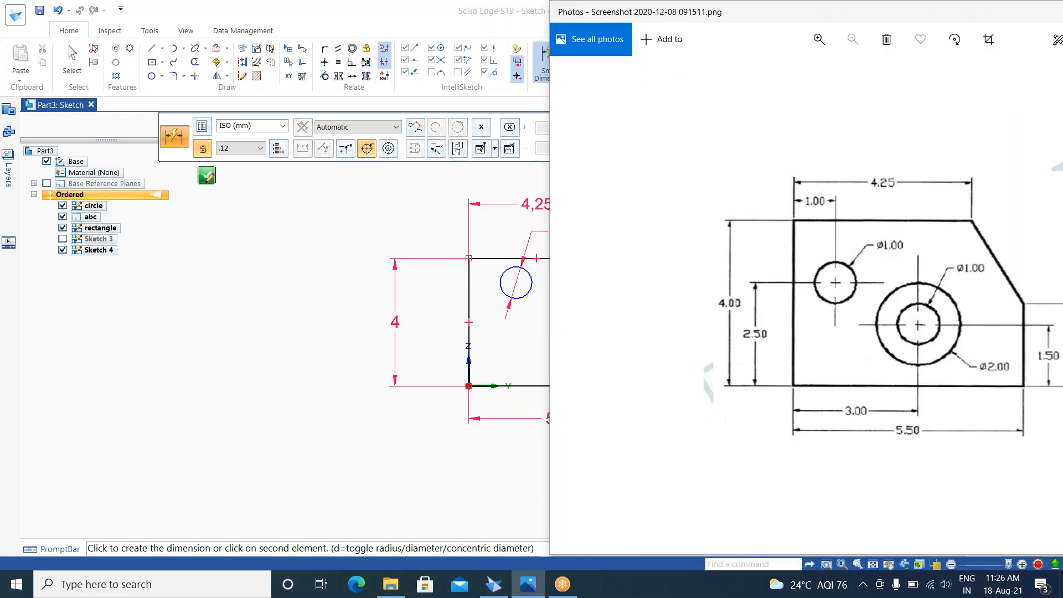
{"action": "key", "text": "alt+Tab"}
{"action": "left_click", "coordinate": [645, 257]}
{"action": "type", "text": "2.42"}
{"action": "key", "text": "Return"}
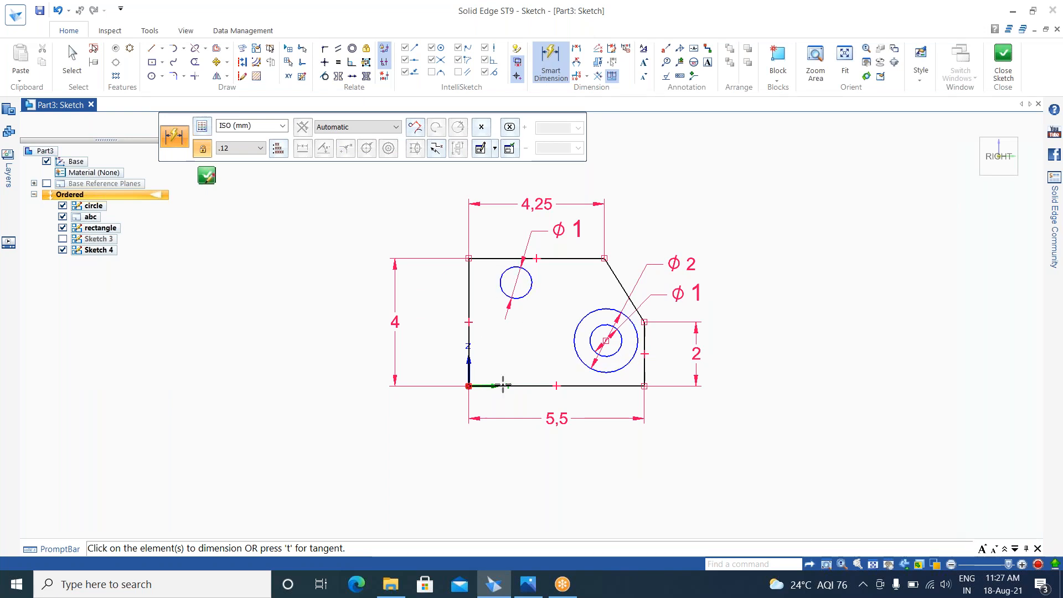
Step: Dimension the small upper-left circle's center 1 mm horizontally from the profile's left edge, placing the dimension above the outline
{"action": "left_click", "coordinate": [526, 386]}
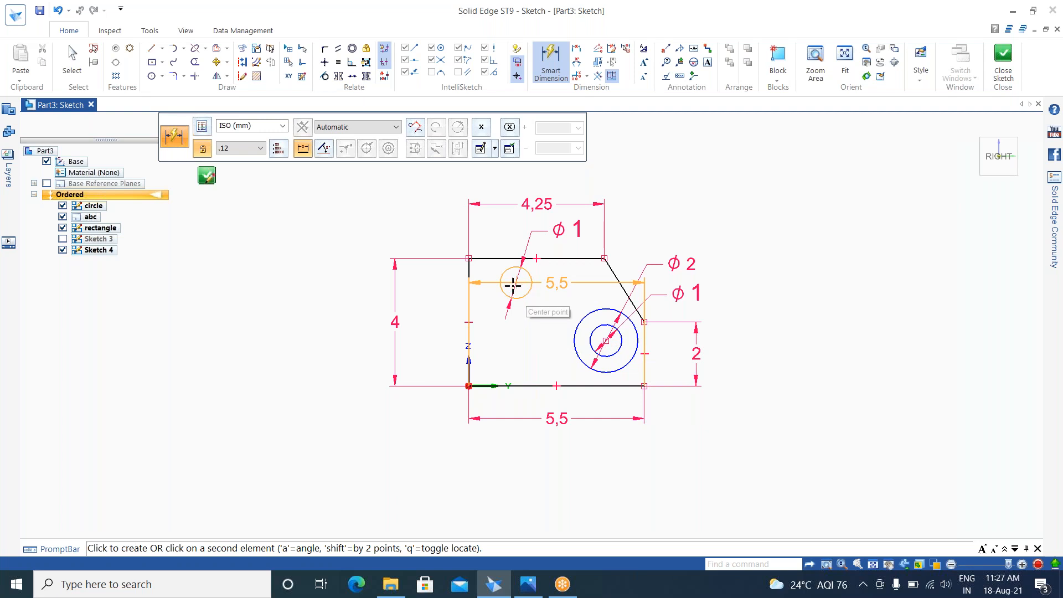
{"action": "left_click", "coordinate": [516, 283]}
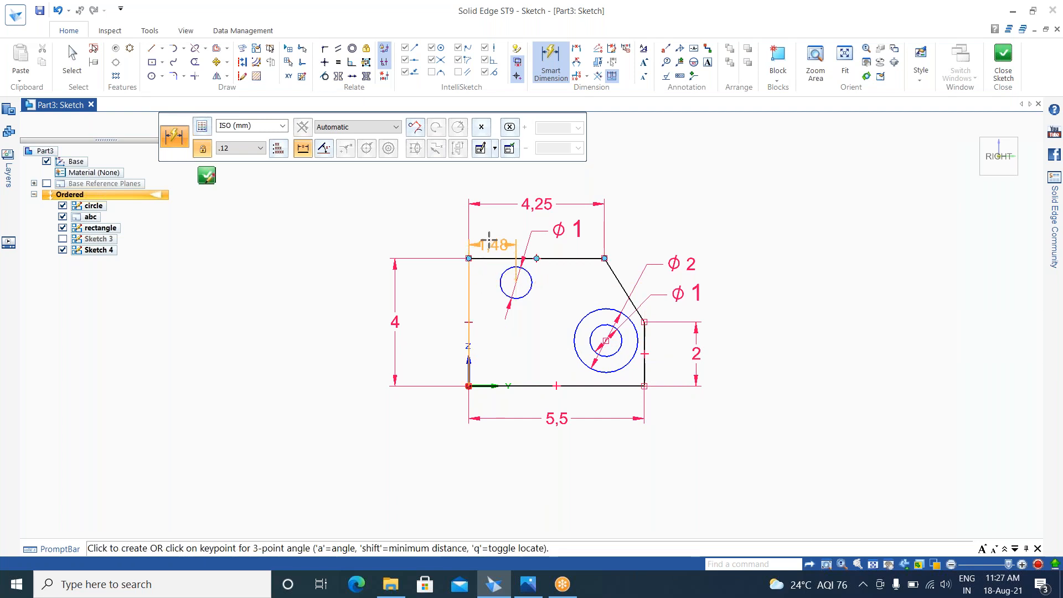
{"action": "left_click", "coordinate": [488, 238]}
{"action": "type", "text": "1"}
{"action": "key", "text": "Return"}
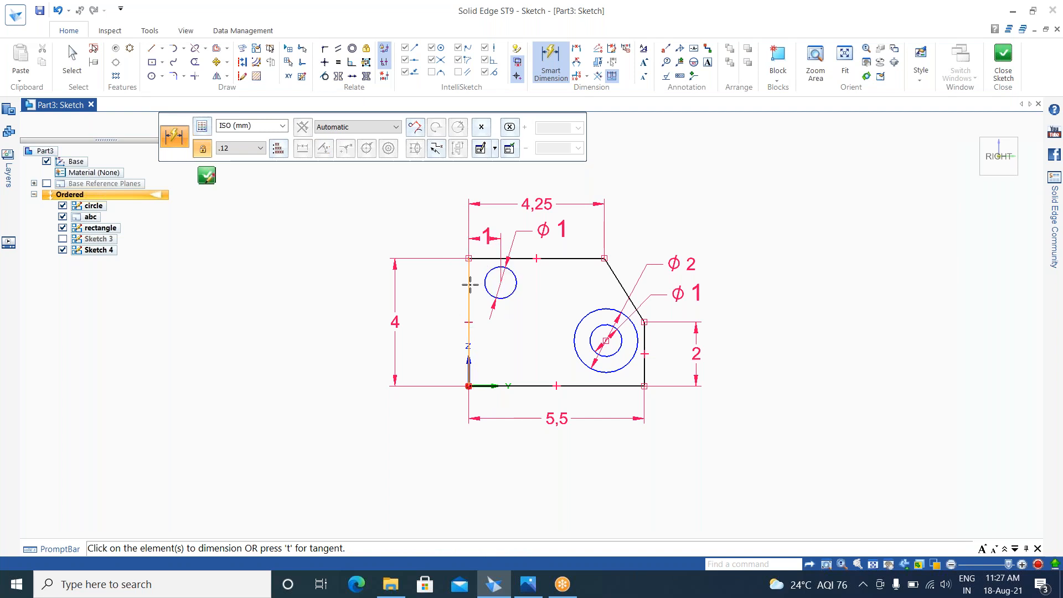
Step: Dimension the small circle's center height above the bottom edge, check it in Photos, and set it to 2,5 mm in Solid Edge
{"action": "left_click", "coordinate": [522, 384]}
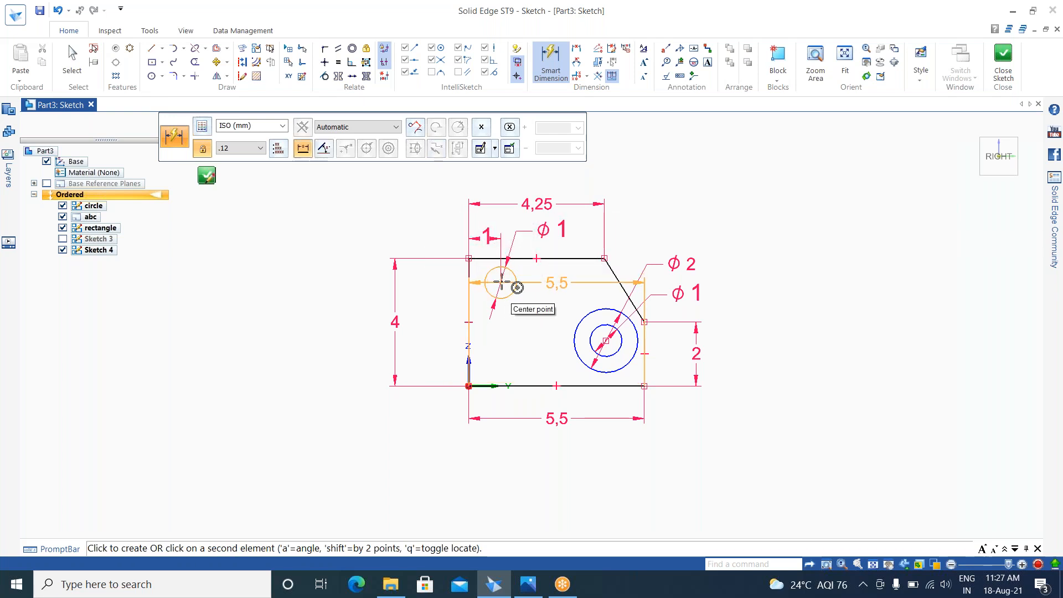
{"action": "left_click", "coordinate": [502, 283]}
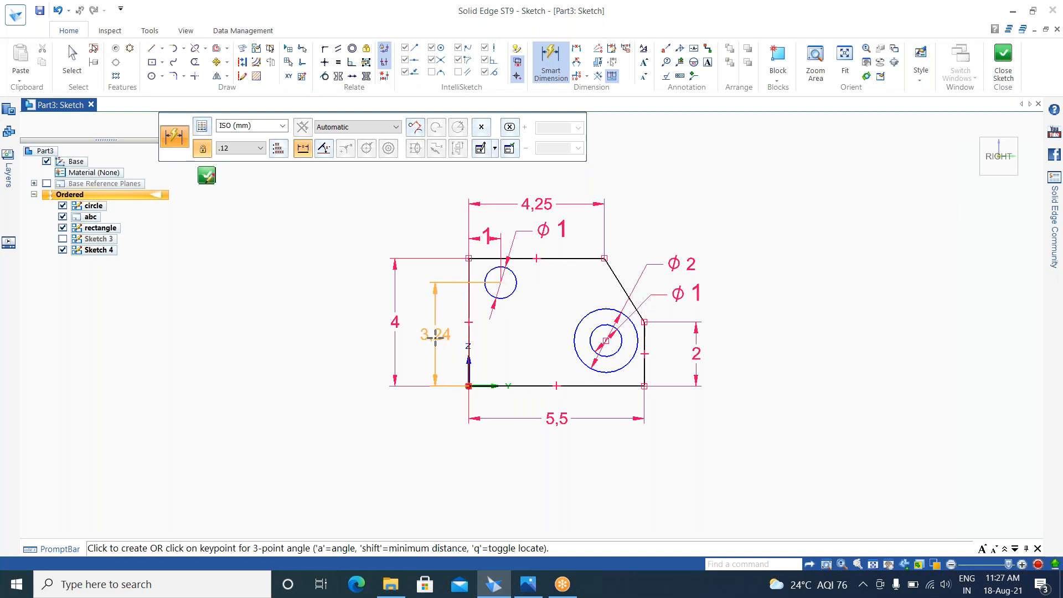
{"action": "key", "text": "alt+Tab"}
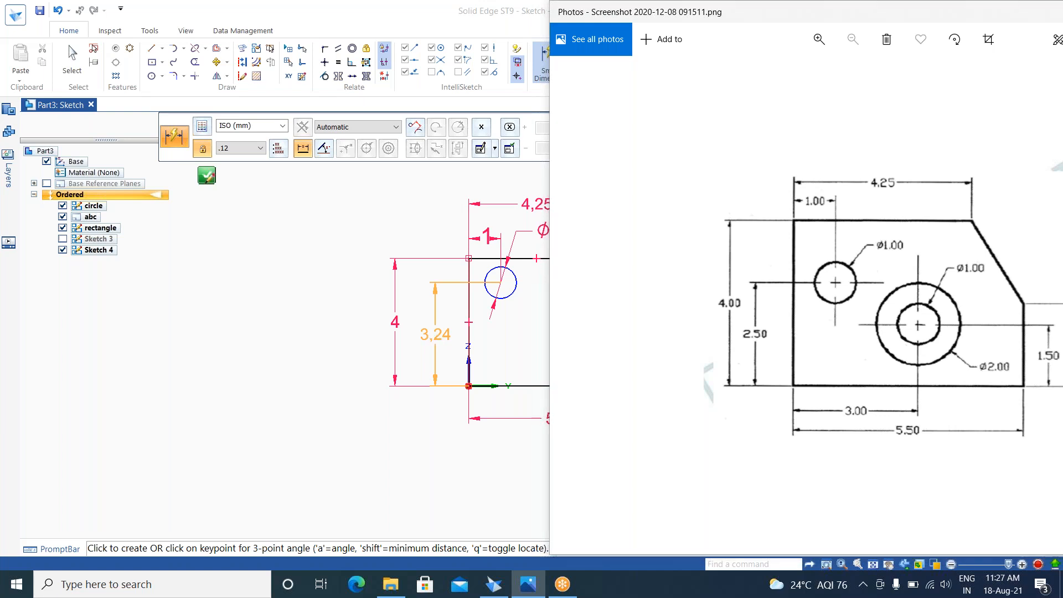
{"action": "key", "text": "alt+Tab"}
{"action": "left_click", "coordinate": [426, 334]}
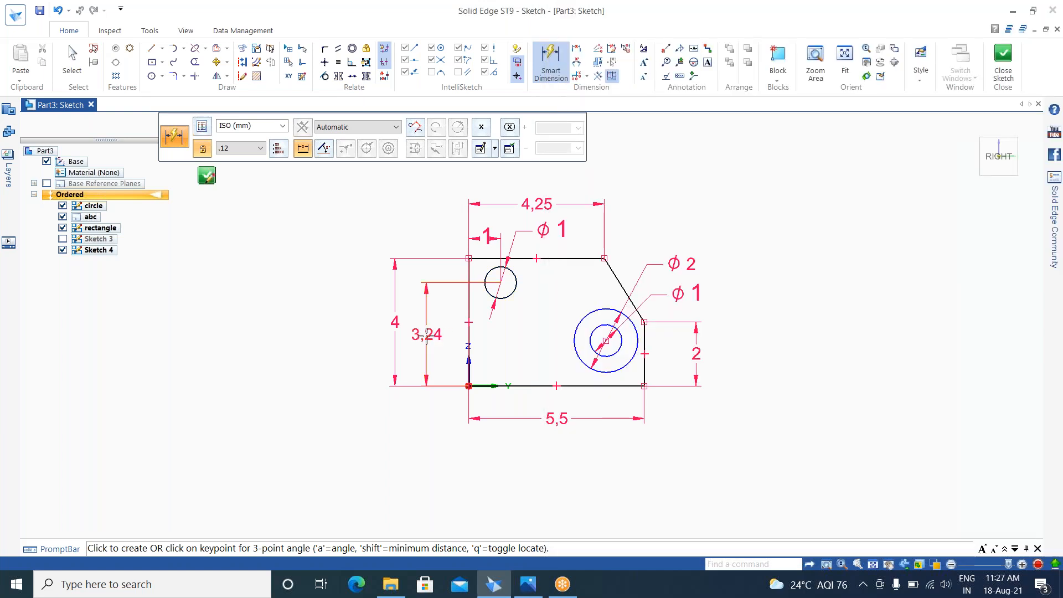
{"action": "type", "text": "2"}
{"action": "type", "text": ",5"}
{"action": "key", "text": "Return"}
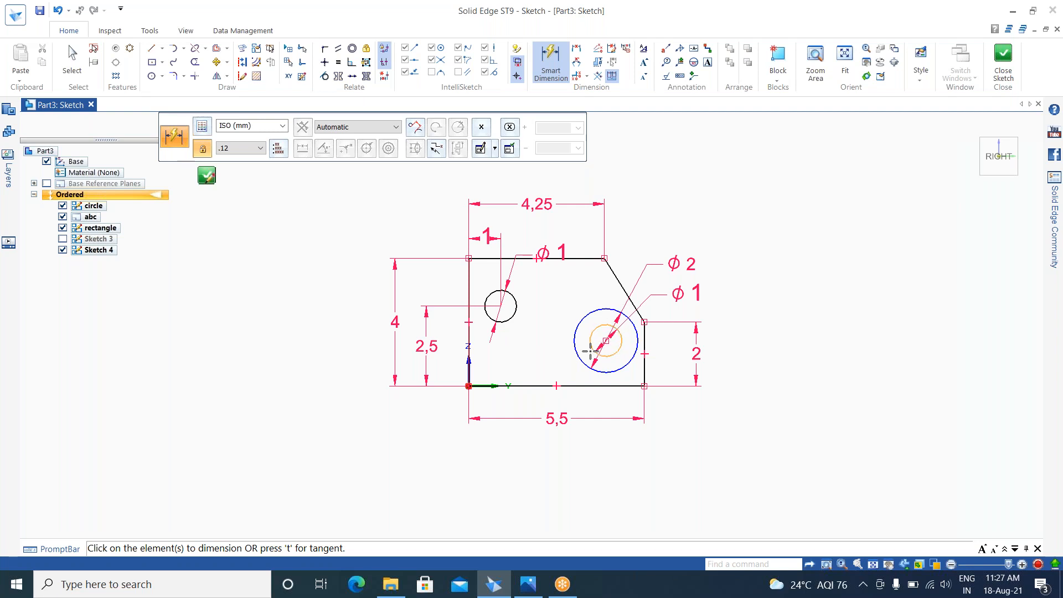
Step: Check the concentric circles' position in Photos, and in Solid Edge dimension their center 3 mm horizontally from the profile's left edge
{"action": "key", "text": "alt+Tab"}
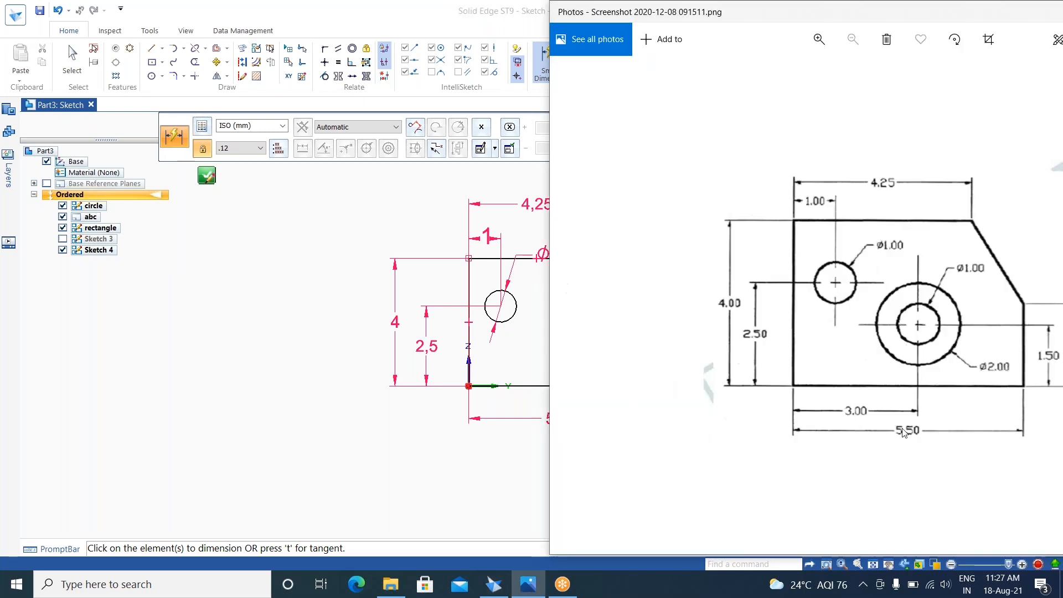
{"action": "key", "text": "alt+Tab"}
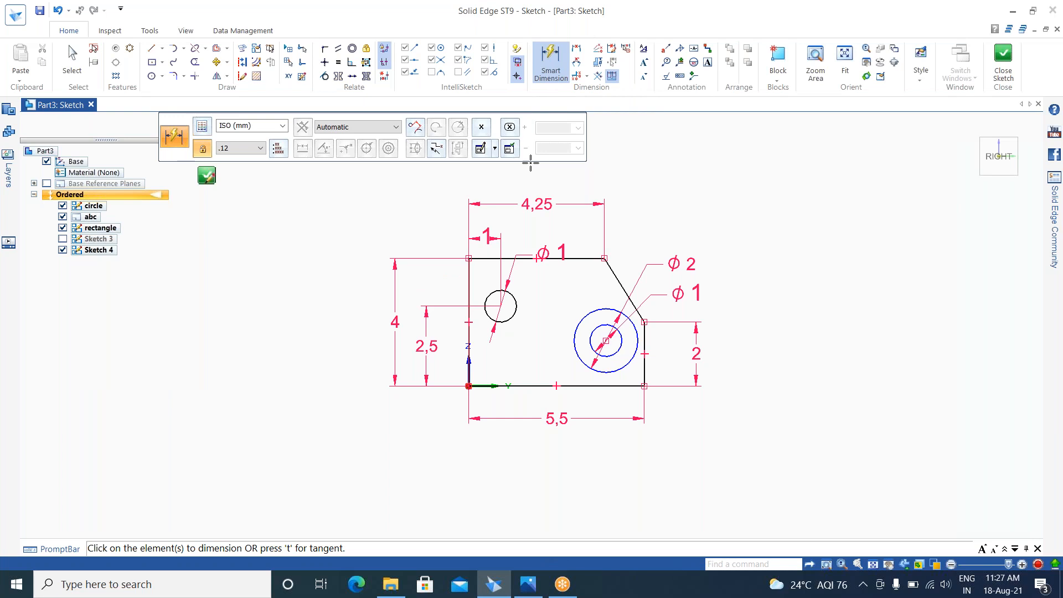
{"action": "left_click", "coordinate": [470, 330]}
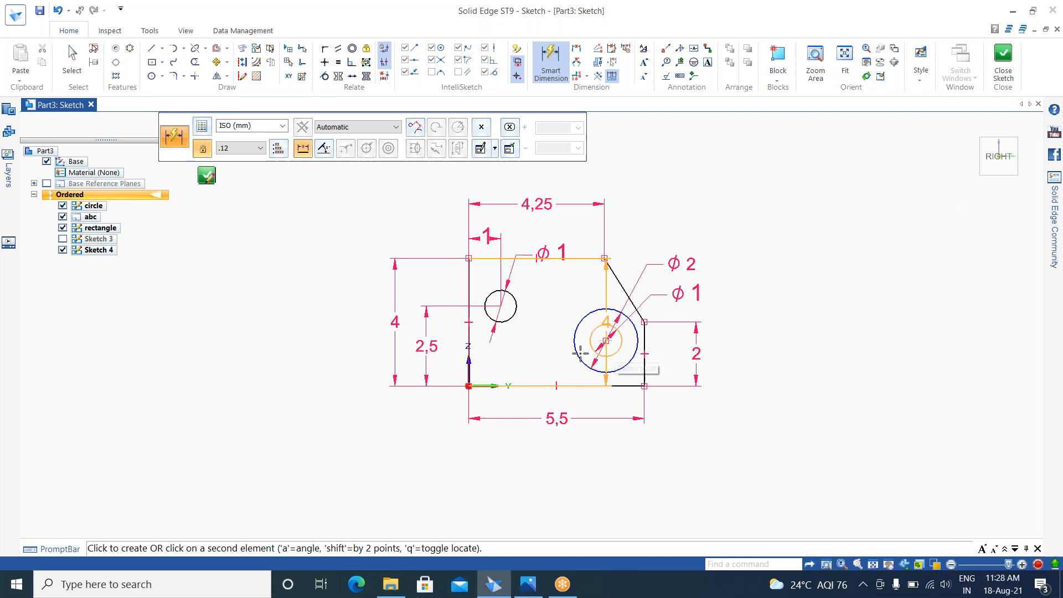
{"action": "left_click", "coordinate": [605, 341]}
{"action": "left_click", "coordinate": [530, 401]}
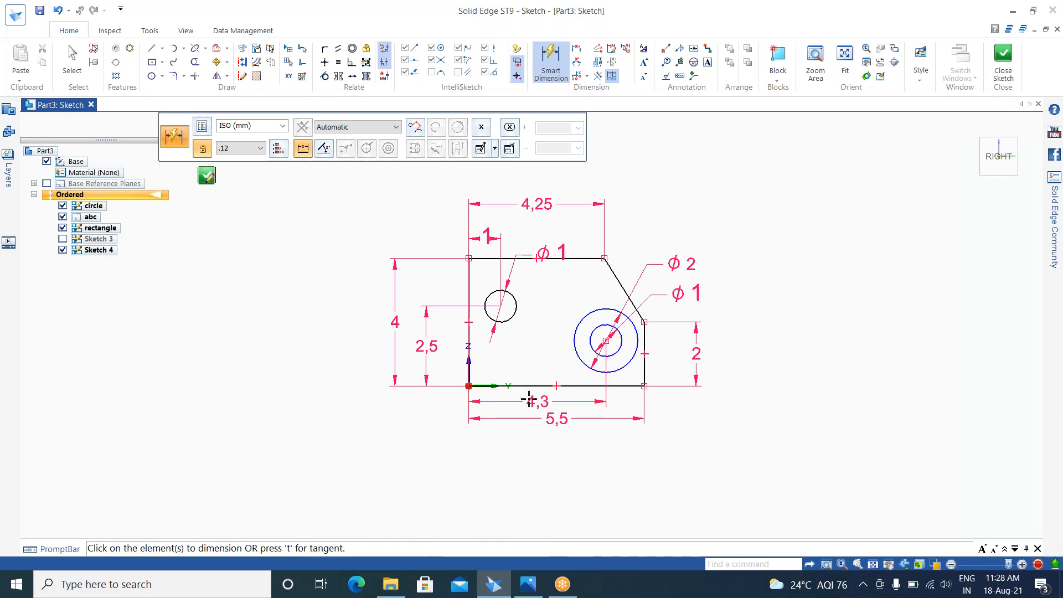
{"action": "type", "text": "3"}
{"action": "key", "text": "Return"}
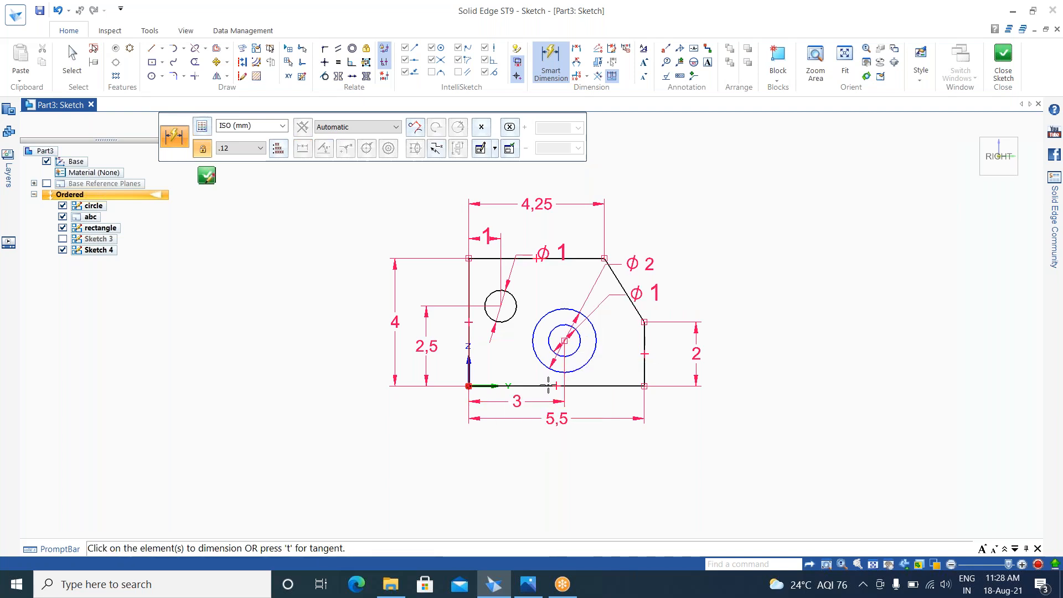
Step: Dimension the concentric circles' center 1.5 mm above the profile's bottom edge, placing the dimension beyond the right edge
{"action": "left_click", "coordinate": [644, 368]}
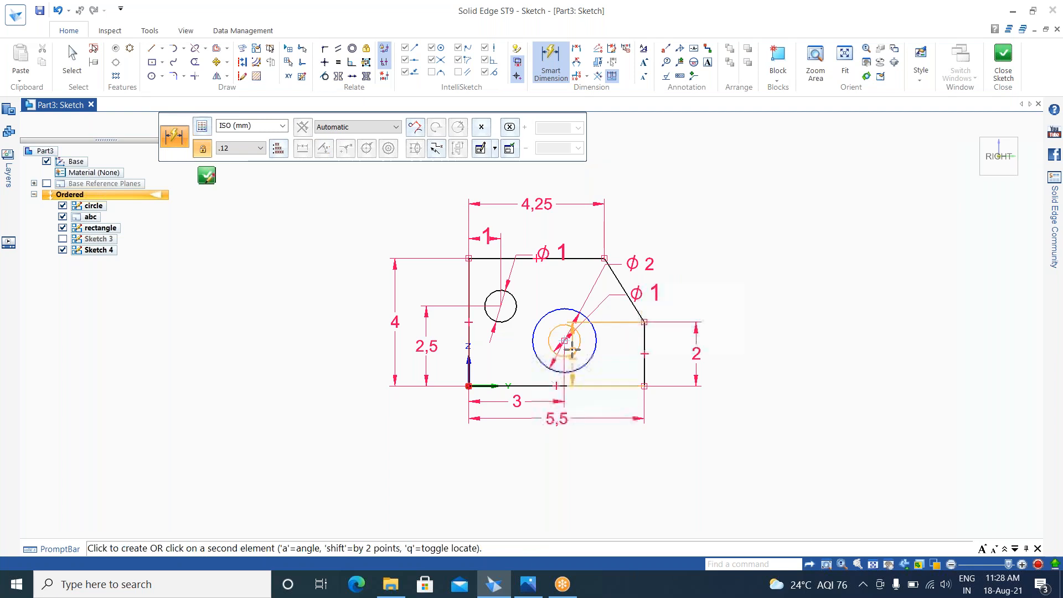
{"action": "left_click", "coordinate": [563, 341]}
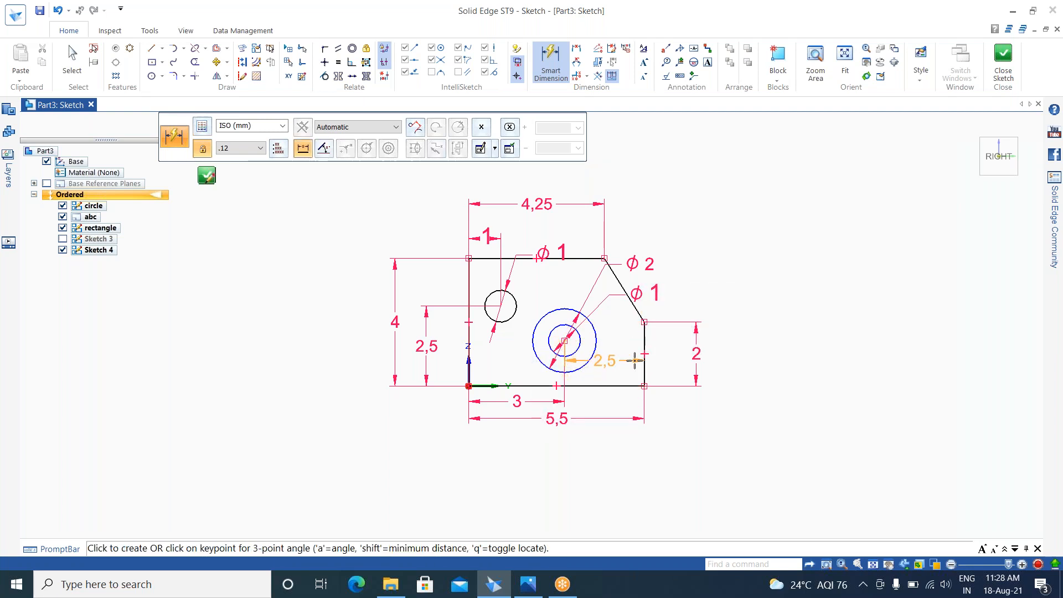
{"action": "left_click", "coordinate": [664, 361]}
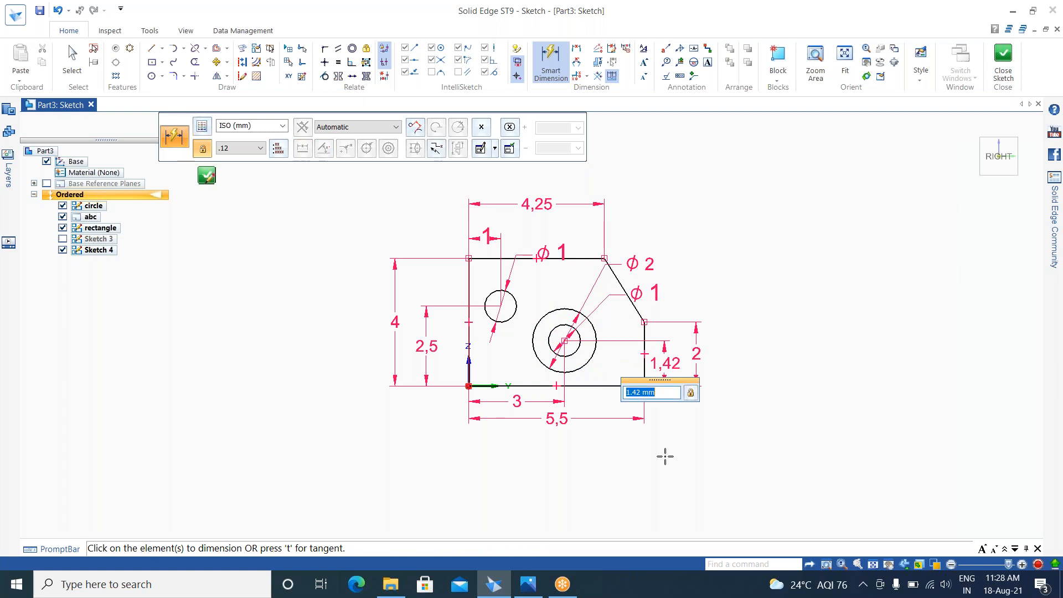
{"action": "type", "text": "1.5"}
{"action": "key", "text": "Return"}
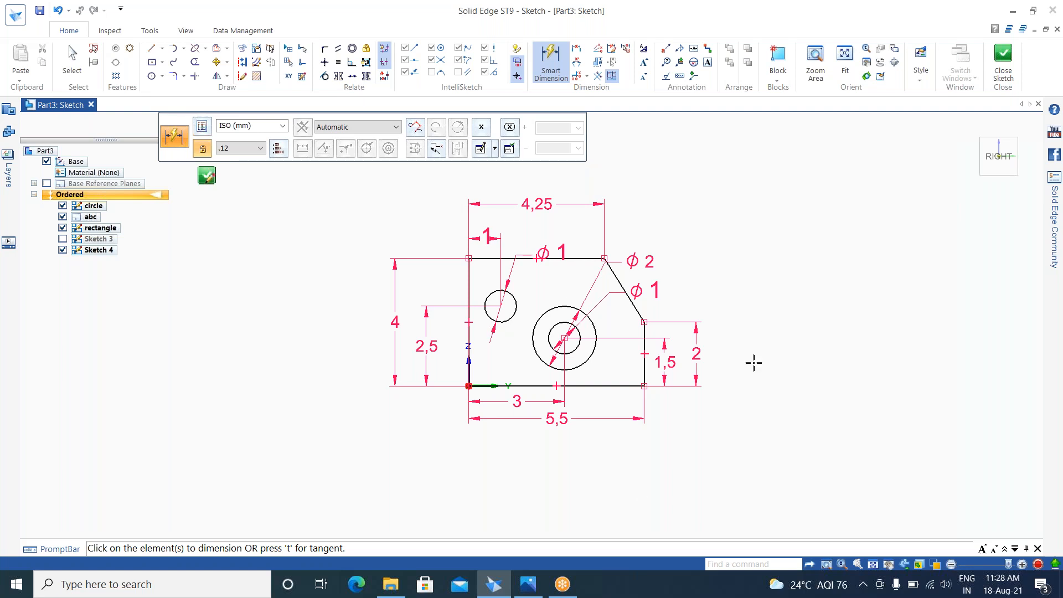
Step: Switch to Photos to compare the reference drawing with the dimensioned sketch, and close Photos to return to Solid Edge
{"action": "left_click", "coordinate": [536, 589]}
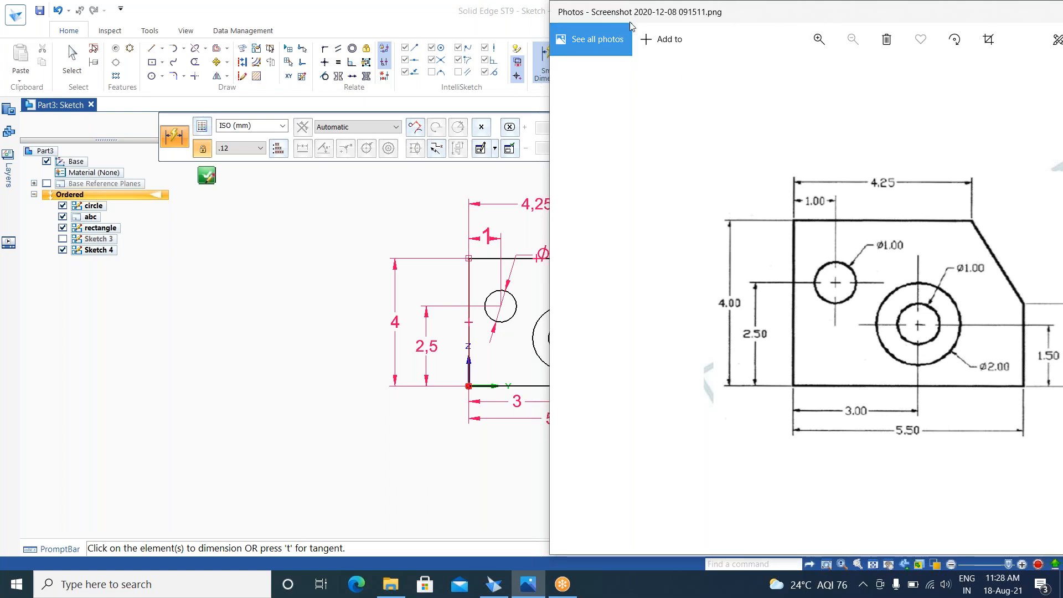
{"action": "mouse_move", "coordinate": [727, 34]}
{"action": "left_mouse_down"}
{"action": "mouse_move", "coordinate": [682, 88]}
{"action": "mouse_move", "coordinate": [575, 146]}
{"action": "mouse_move", "coordinate": [468, 155]}
{"action": "left_mouse_up"}
{"action": "left_click", "coordinate": [987, 154]}
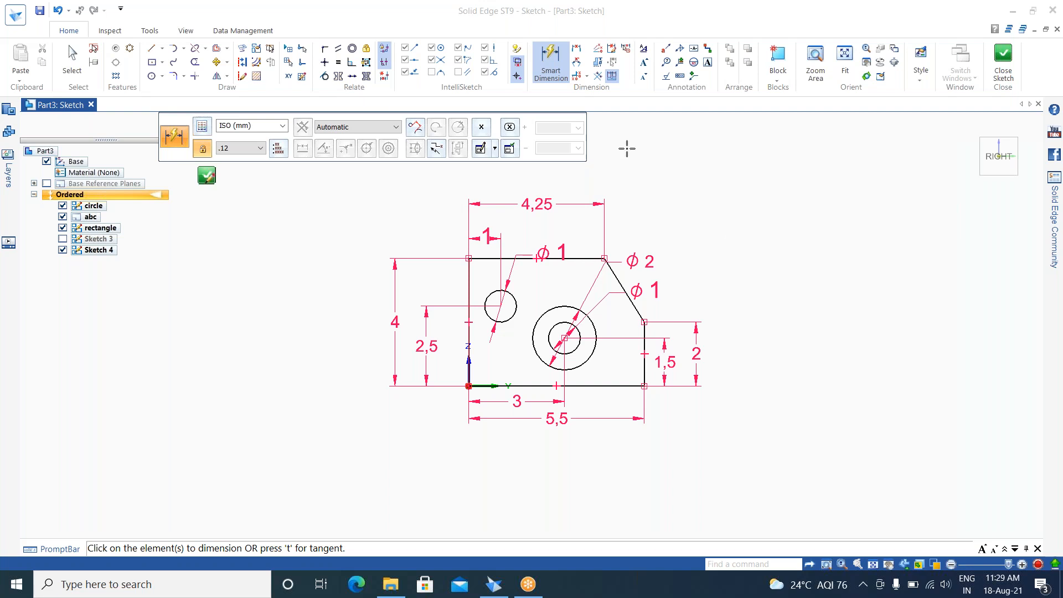
Step: End the Smart Dimension command and return to selection mode
{"action": "left_click", "coordinate": [185, 77]}
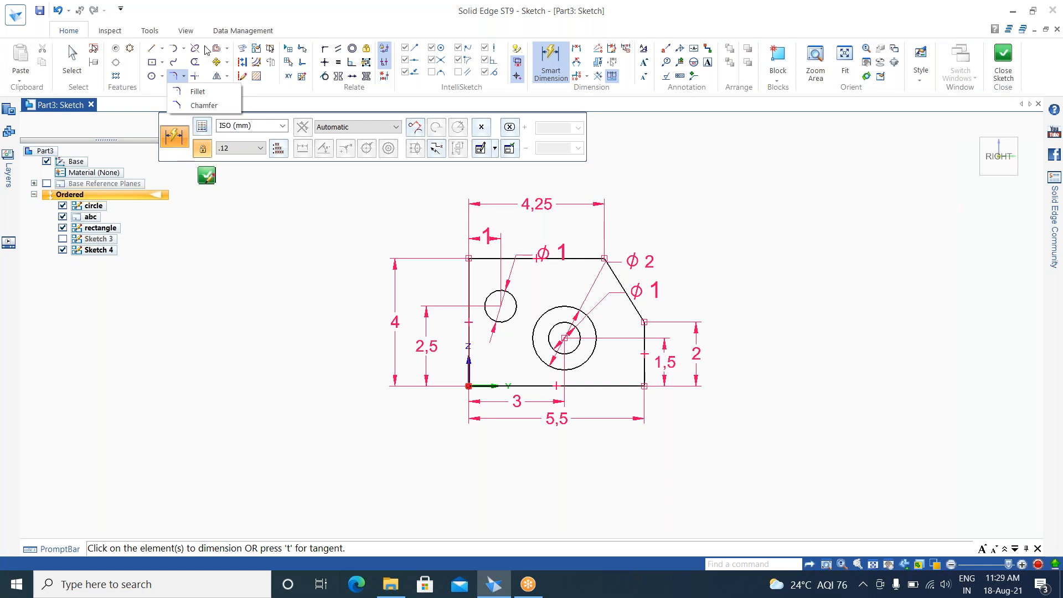
{"action": "key", "text": "Escape"}
{"action": "key", "text": "Escape"}
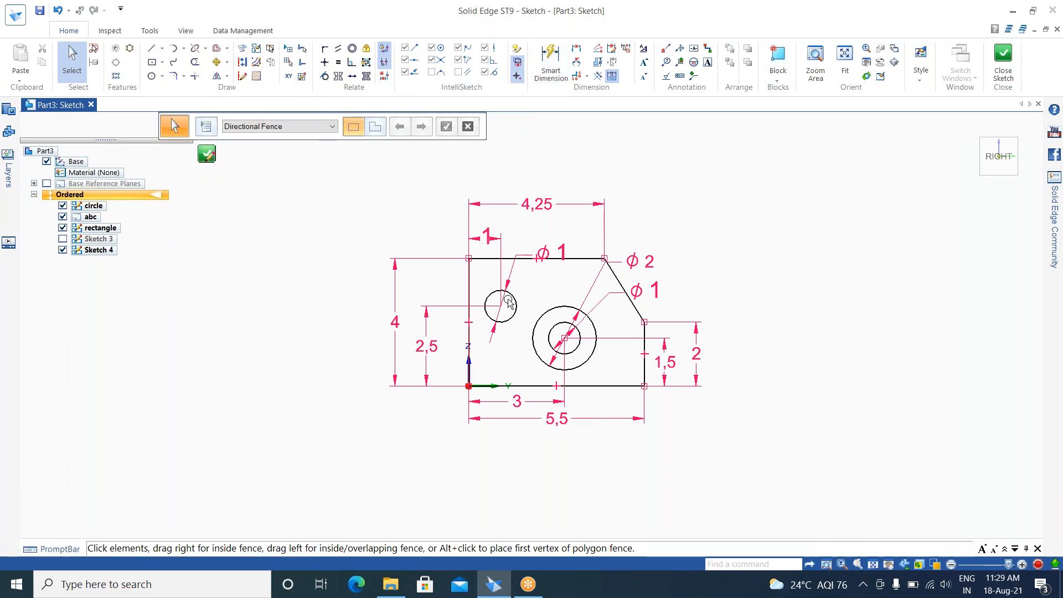
Step: Inspect all the part's sketches from a rotated view and the isometric home view, then face the sketch plane again
{"action": "mouse_move", "coordinate": [693, 208]}
{"action": "middle_mouse_down"}
{"action": "mouse_move", "coordinate": [610, 111]}
{"action": "mouse_move", "coordinate": [895, 101]}
{"action": "middle_mouse_up"}
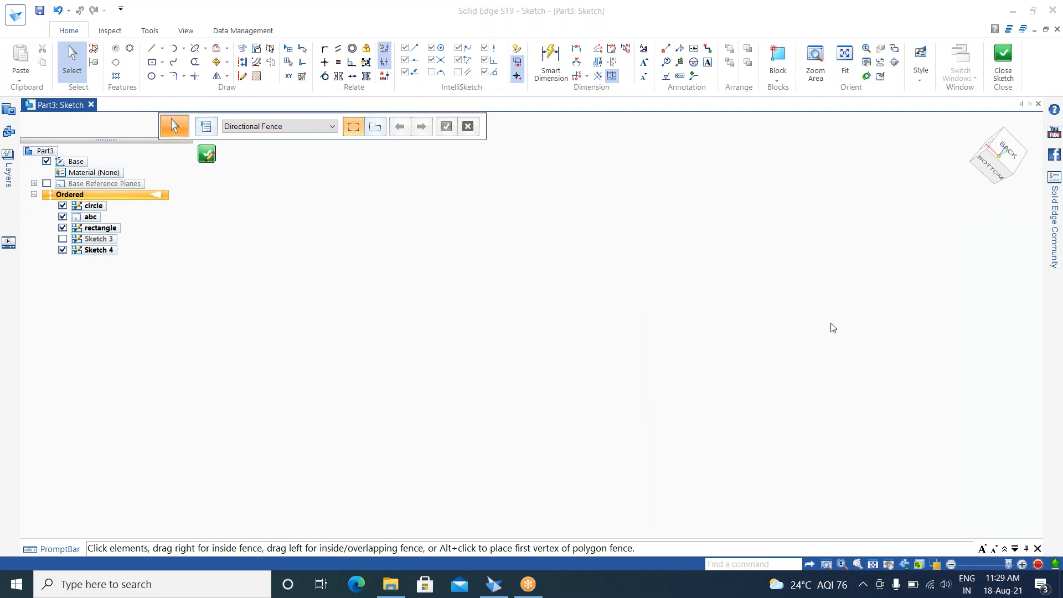
{"action": "left_click", "coordinate": [872, 565]}
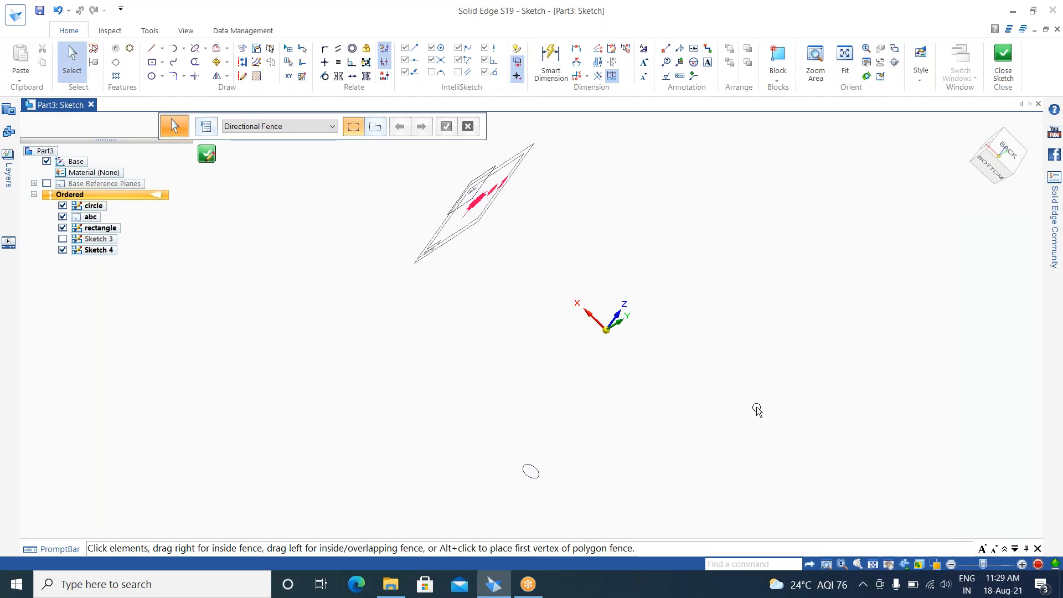
{"action": "key", "text": "ctrl+h"}
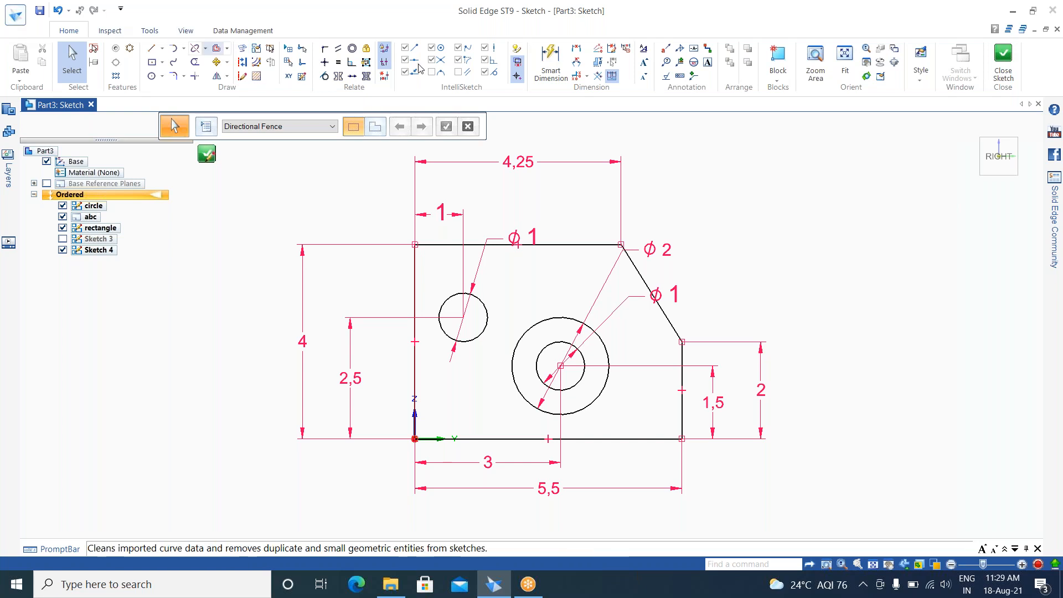
{"action": "mouse_move", "coordinate": [983, 136]}
{"action": "left_click", "coordinate": [975, 127]}
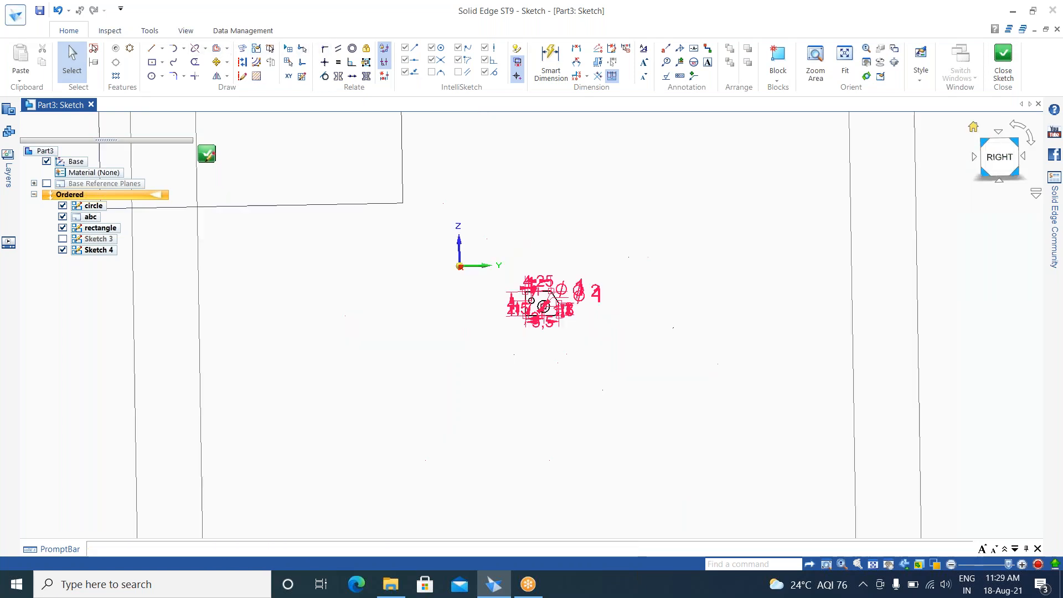
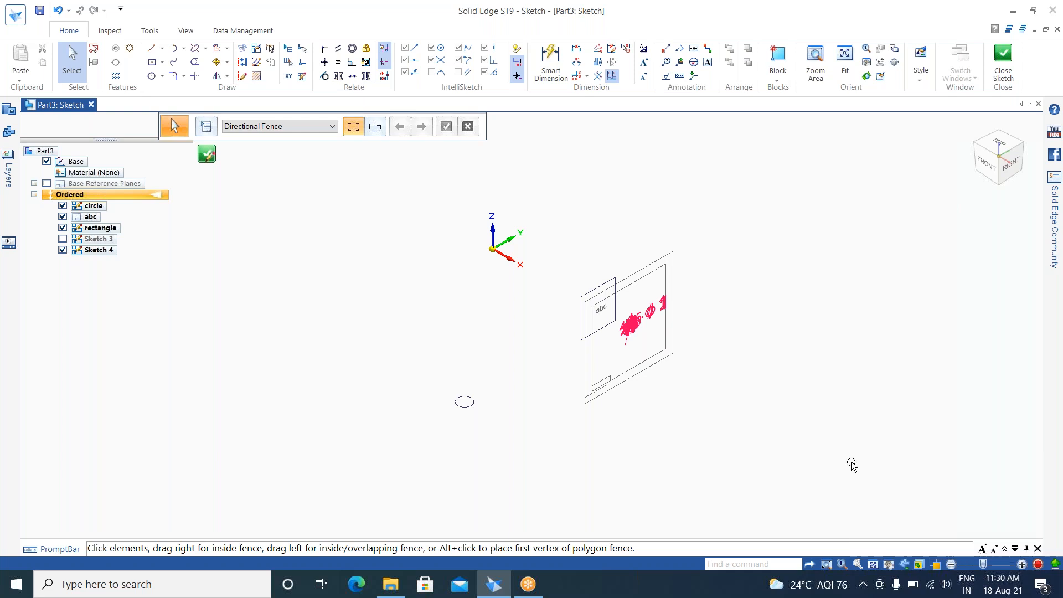
{"action": "key", "text": "ctrl+h"}
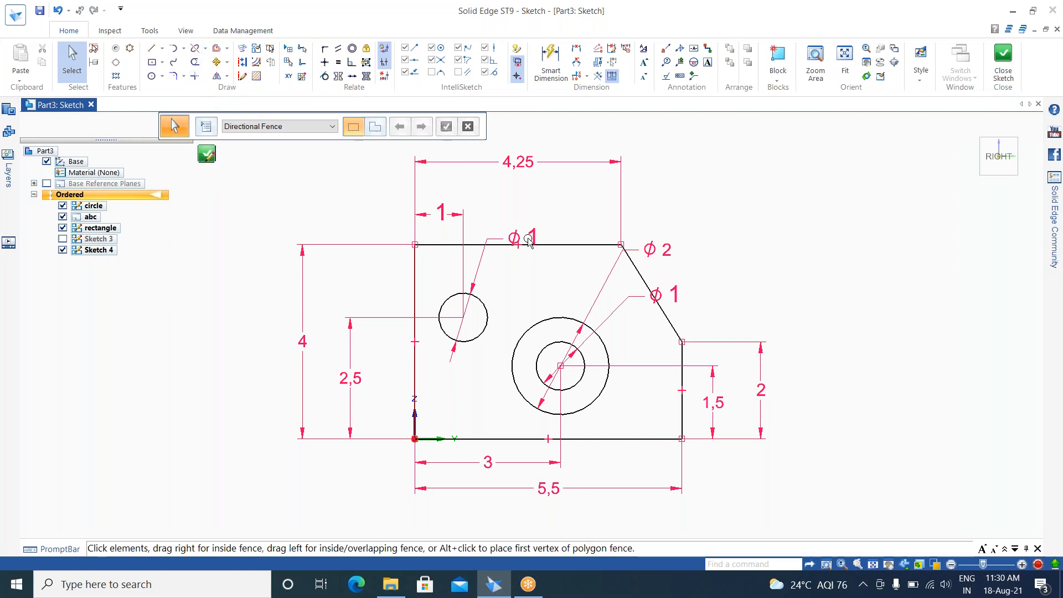
Step: Split the profile's top edge at a point about 1.3 mm from its left corner
{"action": "left_click", "coordinate": [561, 244]}
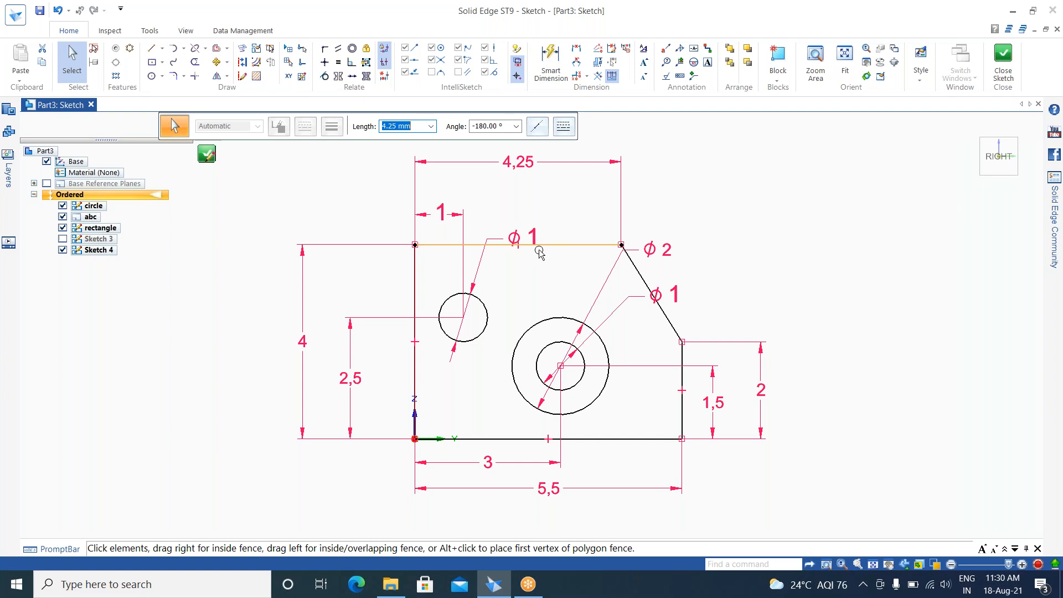
{"action": "left_click", "coordinate": [206, 49]}
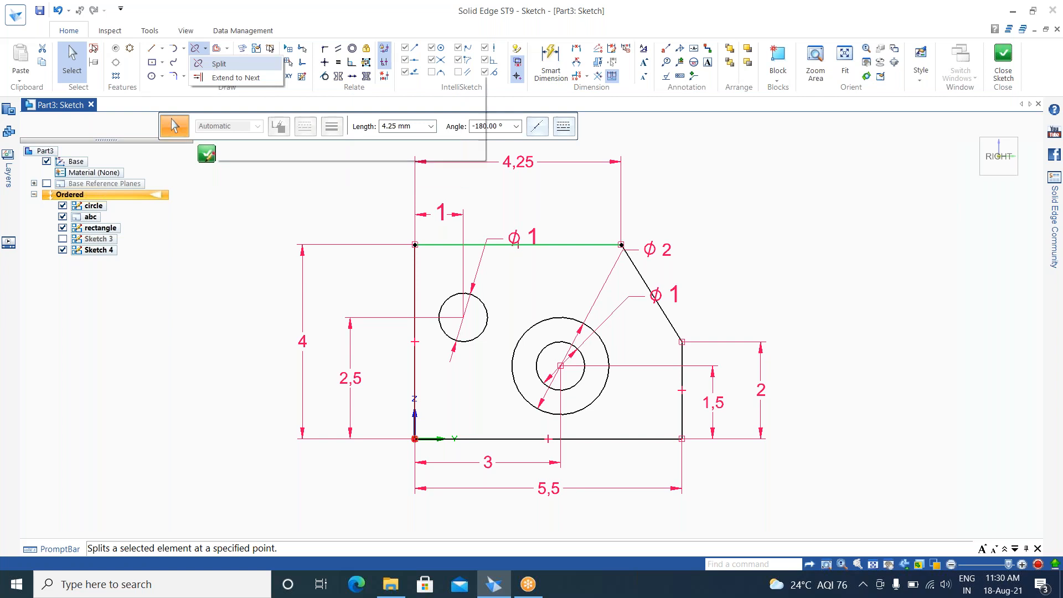
{"action": "left_click", "coordinate": [219, 64]}
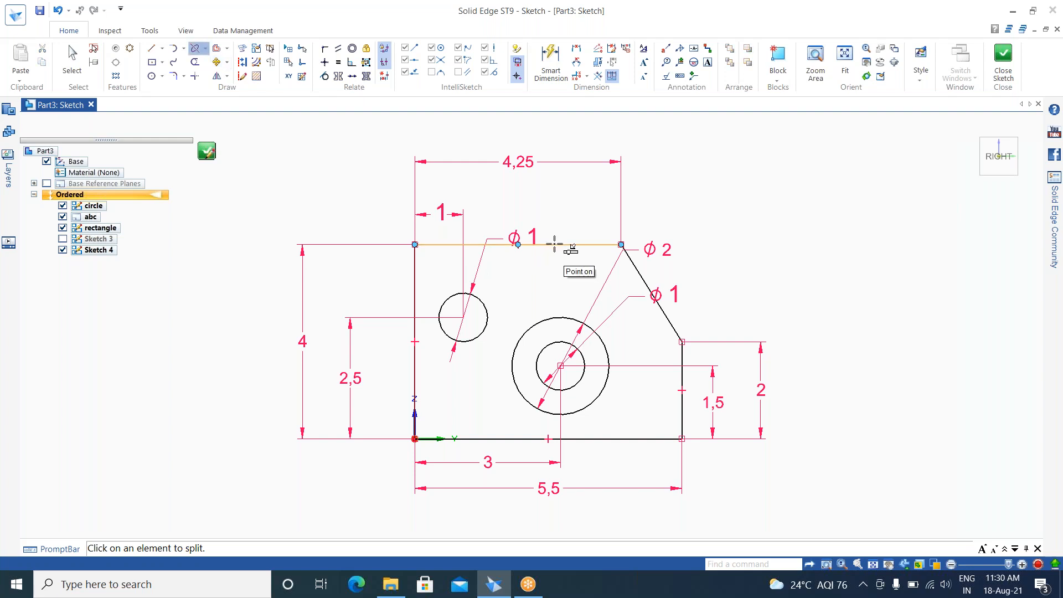
{"action": "left_click", "coordinate": [552, 245]}
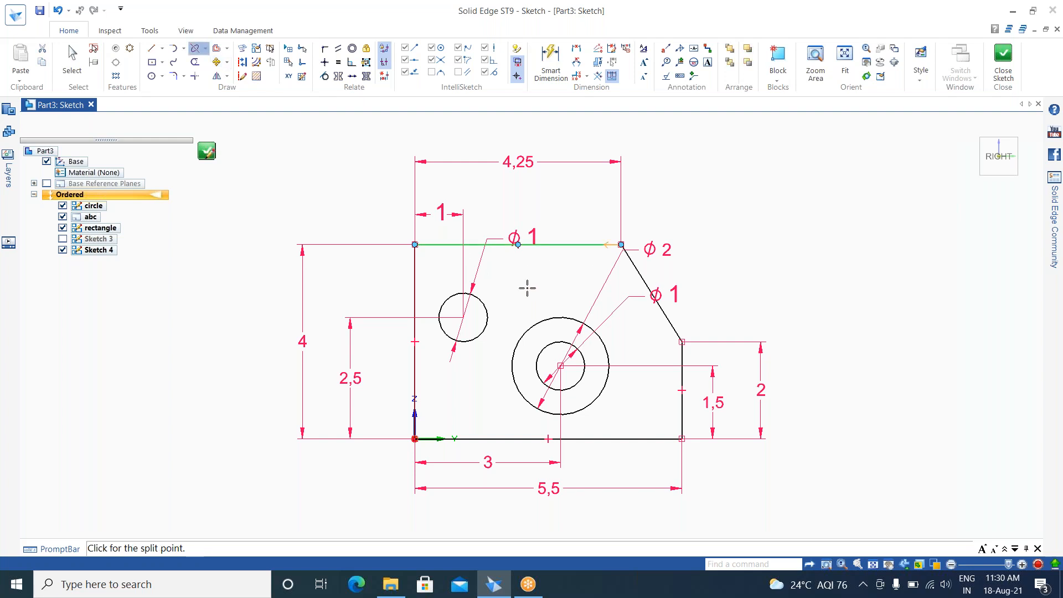
{"action": "left_click", "coordinate": [478, 245]}
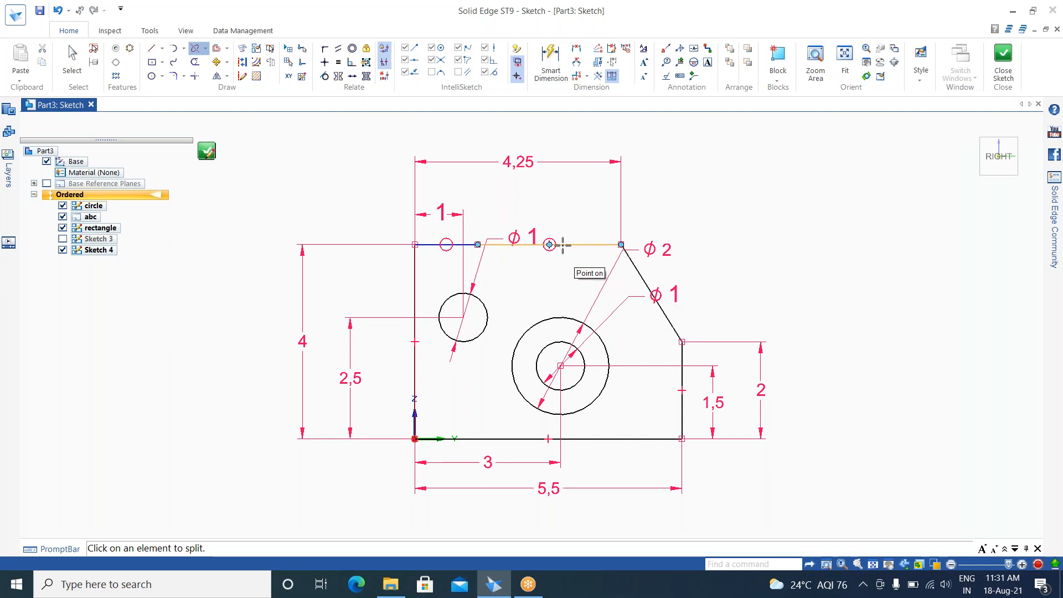
{"action": "key", "text": "Escape"}
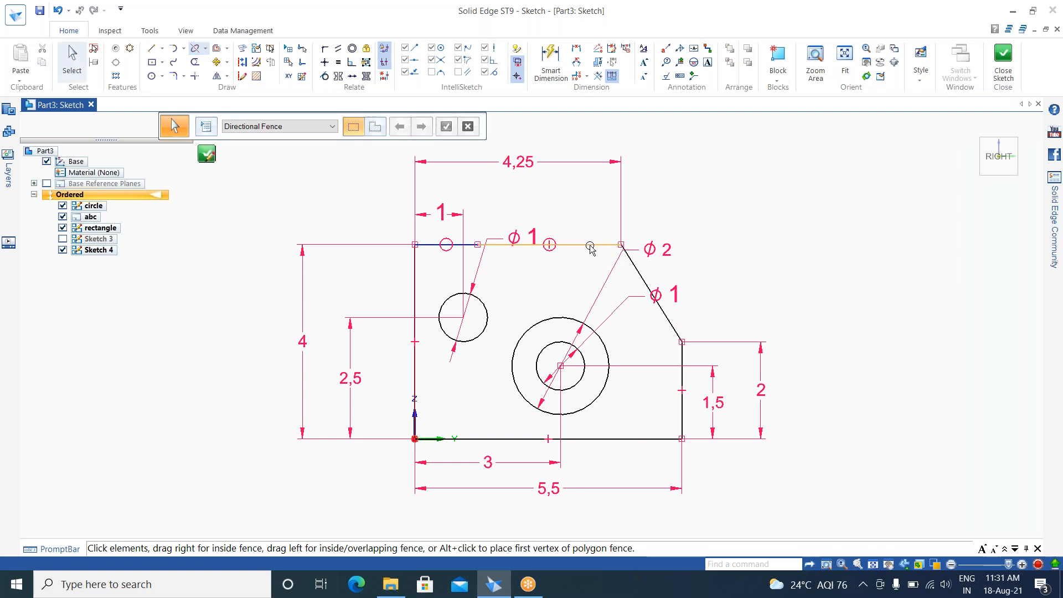
Step: Check both segments of the split top edge and delete the shorter left segment
{"action": "left_click", "coordinate": [589, 246]}
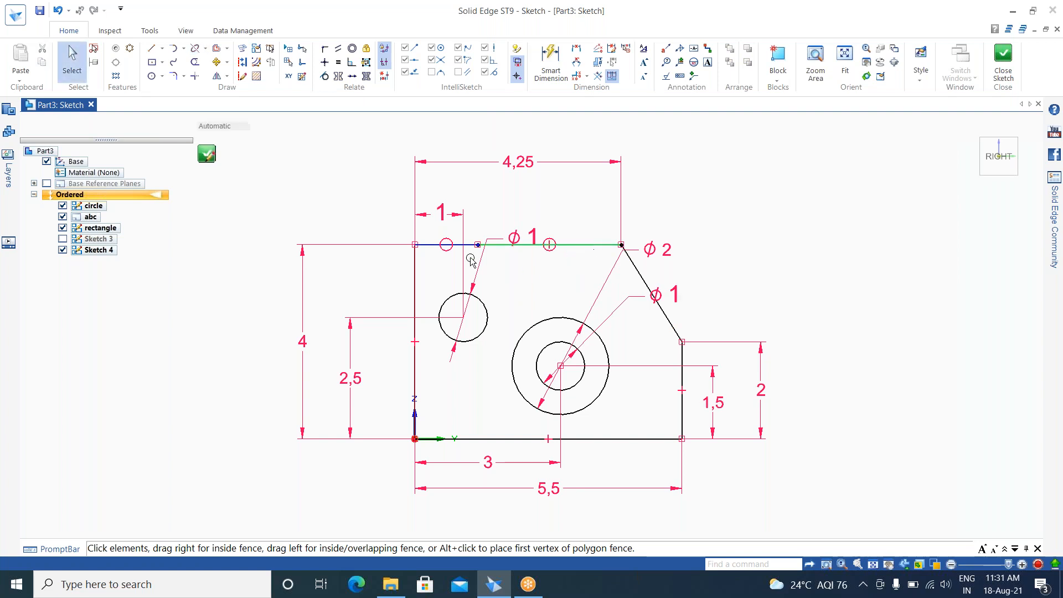
{"action": "left_click", "coordinate": [429, 245]}
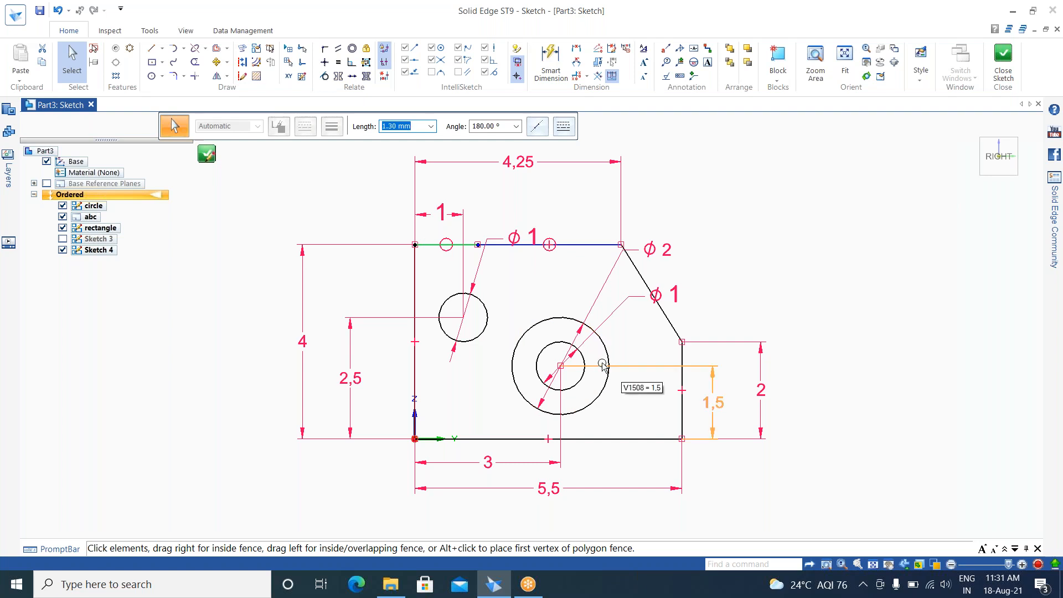
{"action": "key", "text": "Escape"}
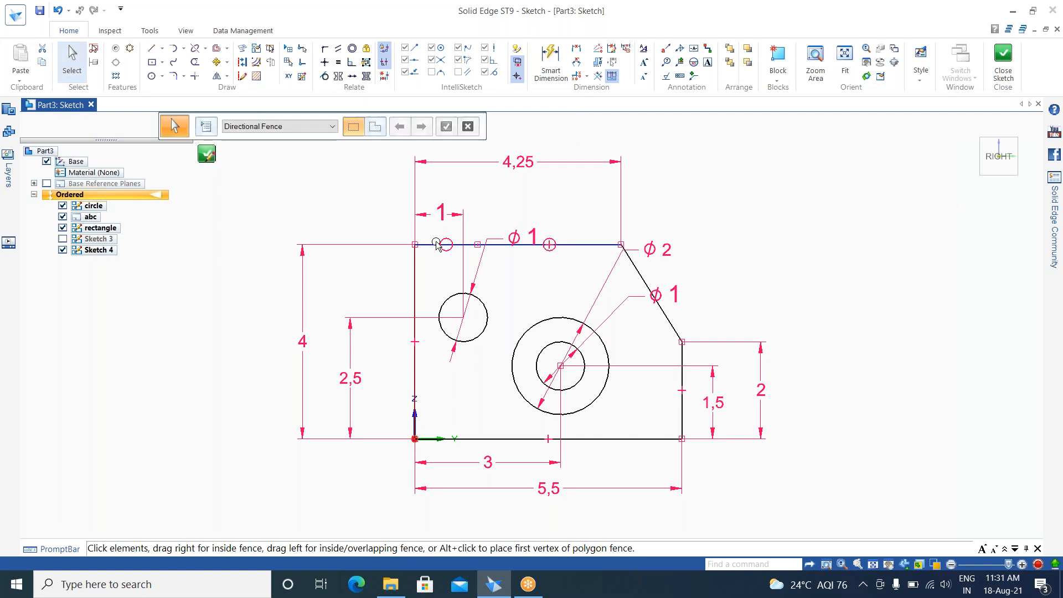
{"action": "left_click", "coordinate": [437, 245]}
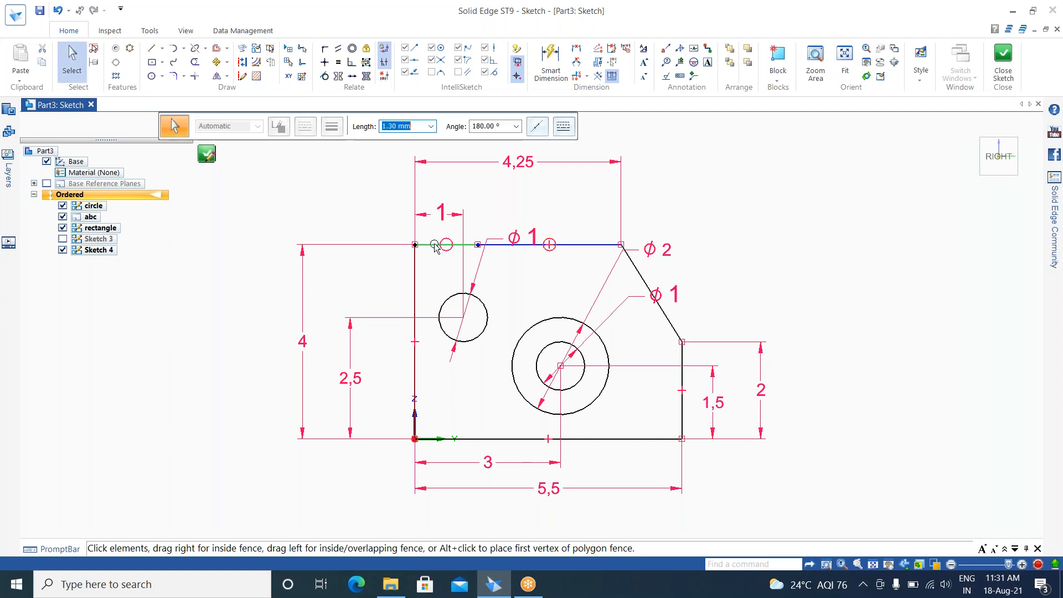
{"action": "key", "text": "Delete"}
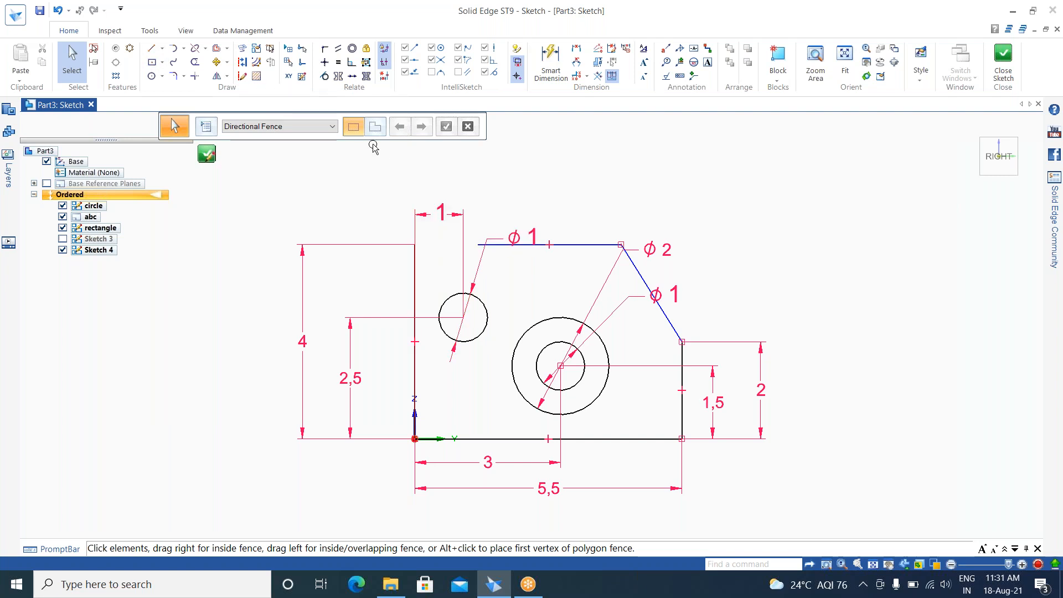
Step: Extend the remaining top edge to the left vertical edge with Extend to Next
{"action": "left_click", "coordinate": [227, 49]}
{"action": "left_click", "coordinate": [206, 44]}
{"action": "left_click", "coordinate": [206, 48]}
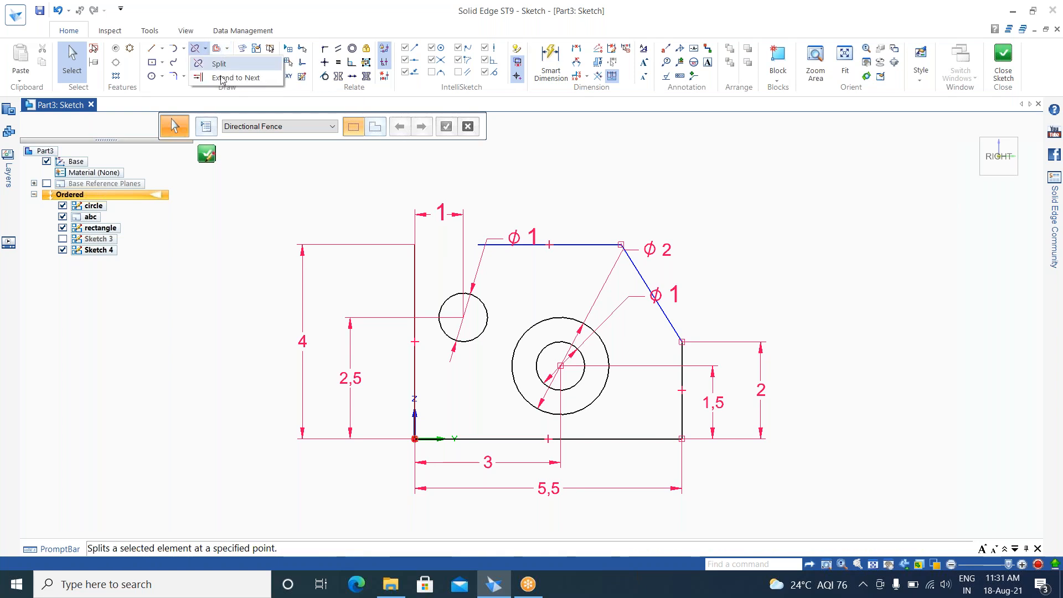
{"action": "left_click", "coordinate": [222, 77]}
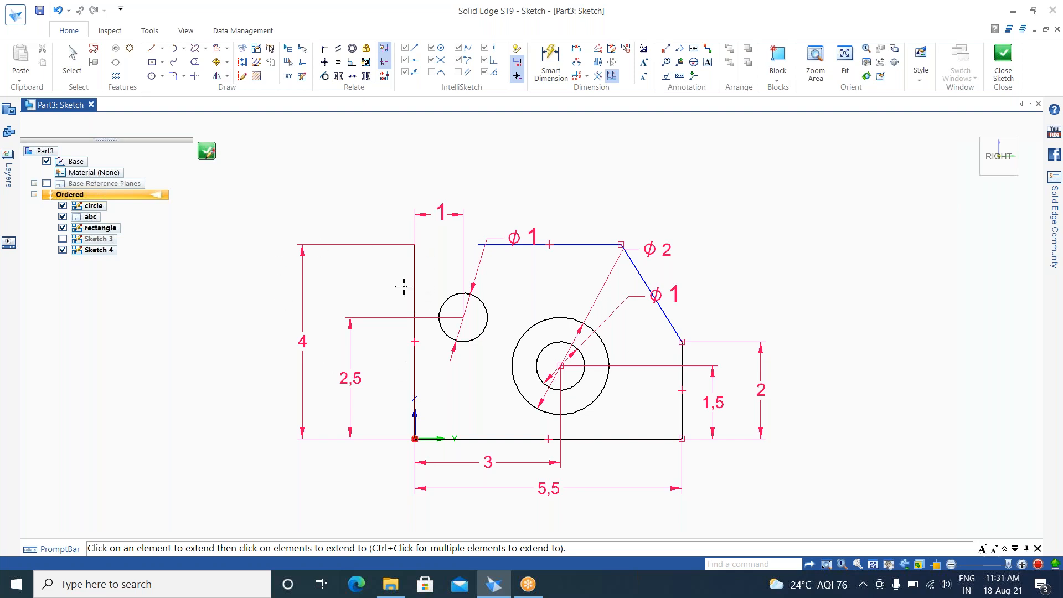
{"action": "left_click", "coordinate": [484, 242]}
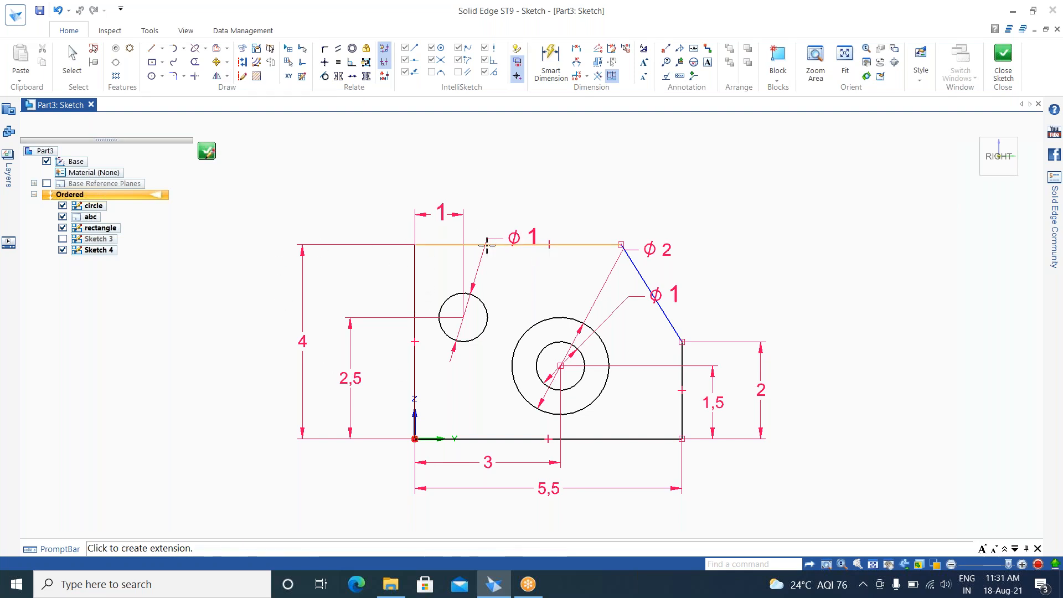
{"action": "left_click", "coordinate": [411, 245]}
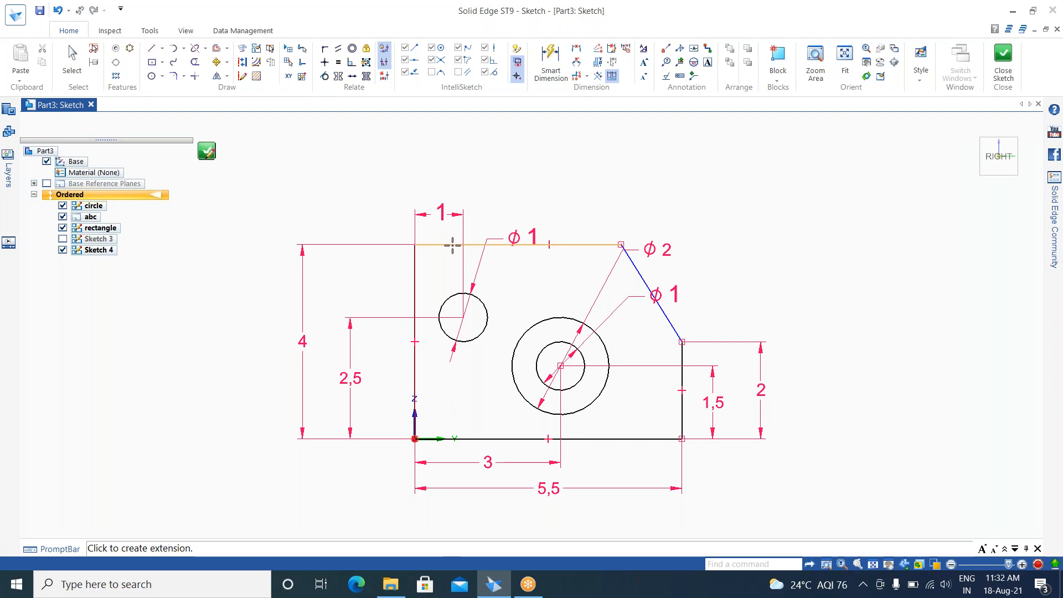
{"action": "left_click", "coordinate": [452, 243]}
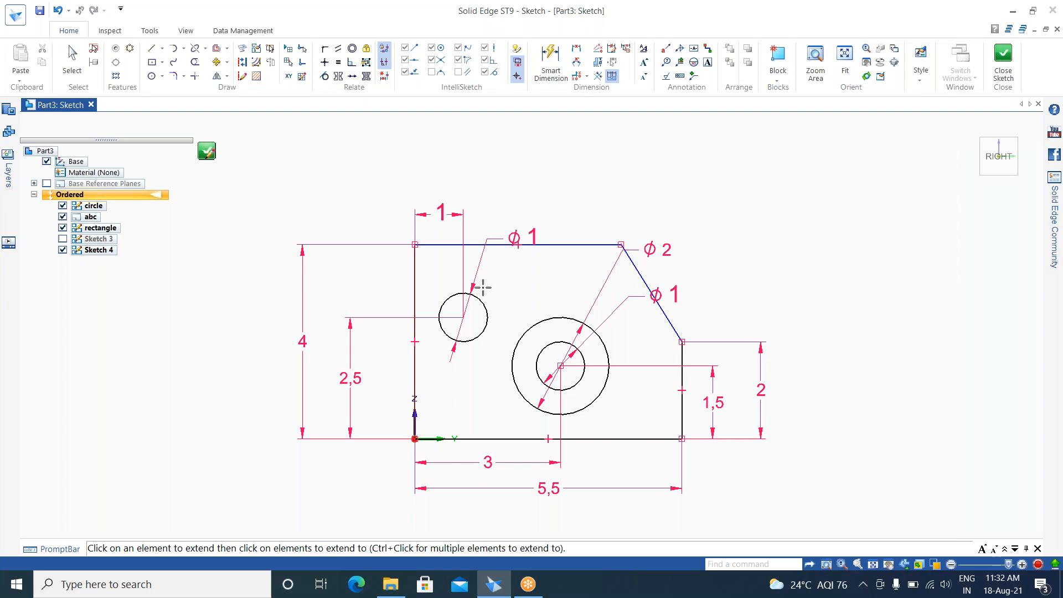
{"action": "key", "text": "Escape"}
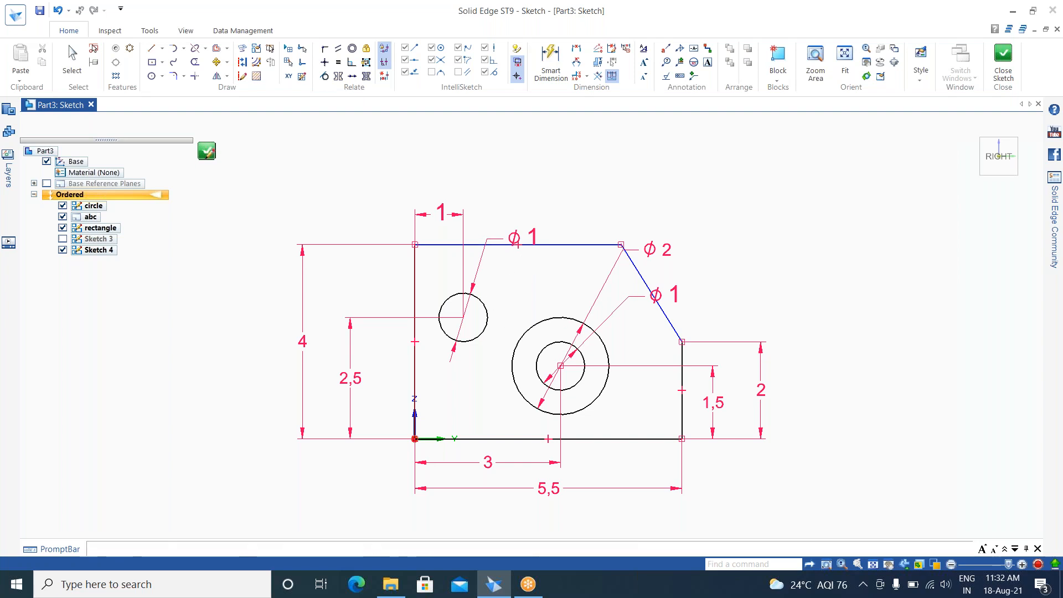
Step: Draw a separate line sloping about 4° above the profile, spanning across the direction of the slanted edge
{"action": "left_click", "coordinate": [585, 245]}
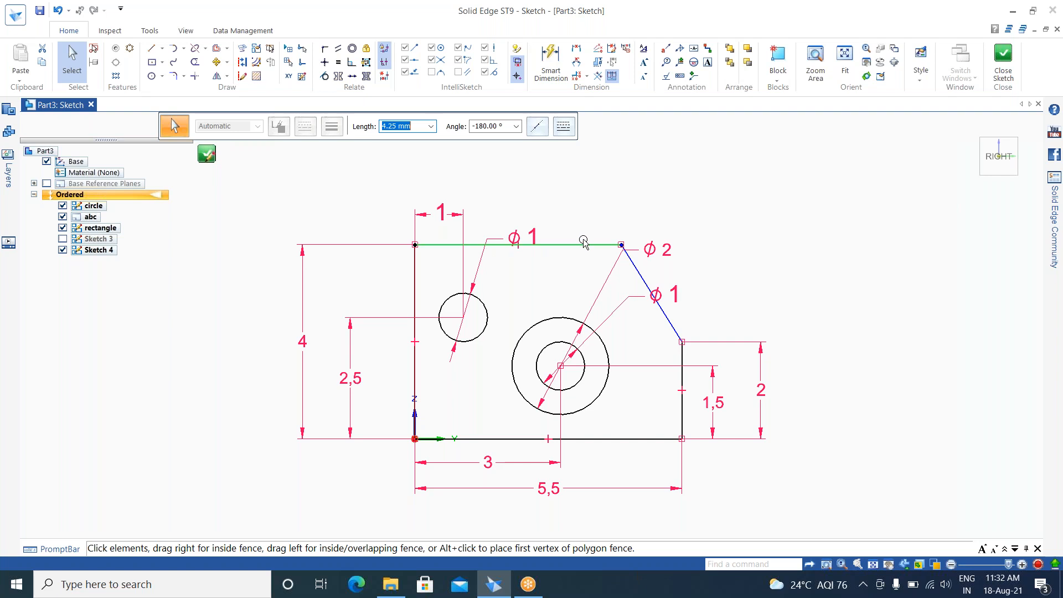
{"action": "left_click", "coordinate": [151, 48]}
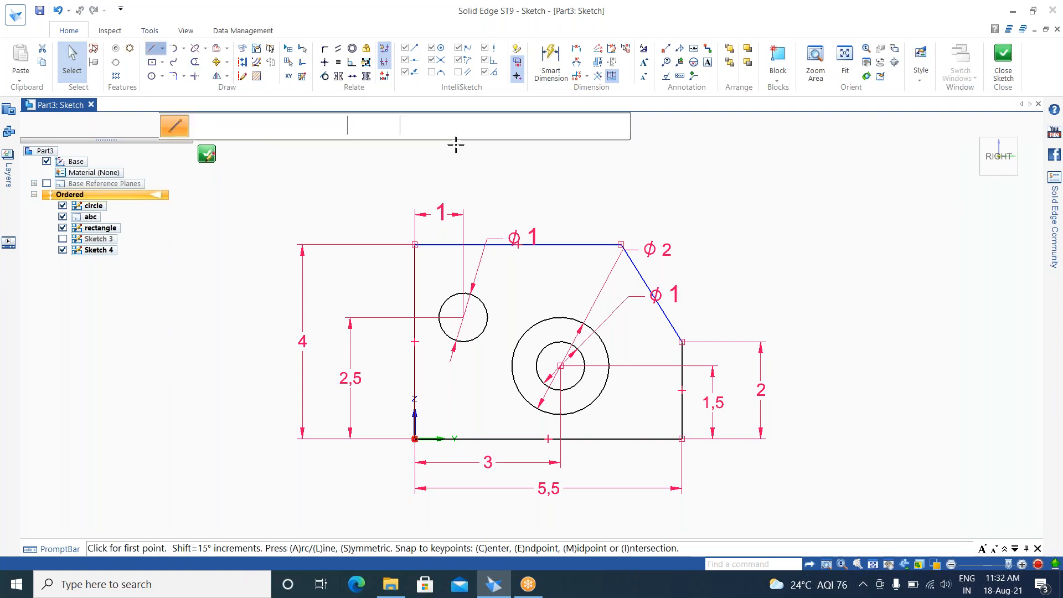
{"action": "left_click", "coordinate": [457, 143]}
{"action": "left_click", "coordinate": [711, 126]}
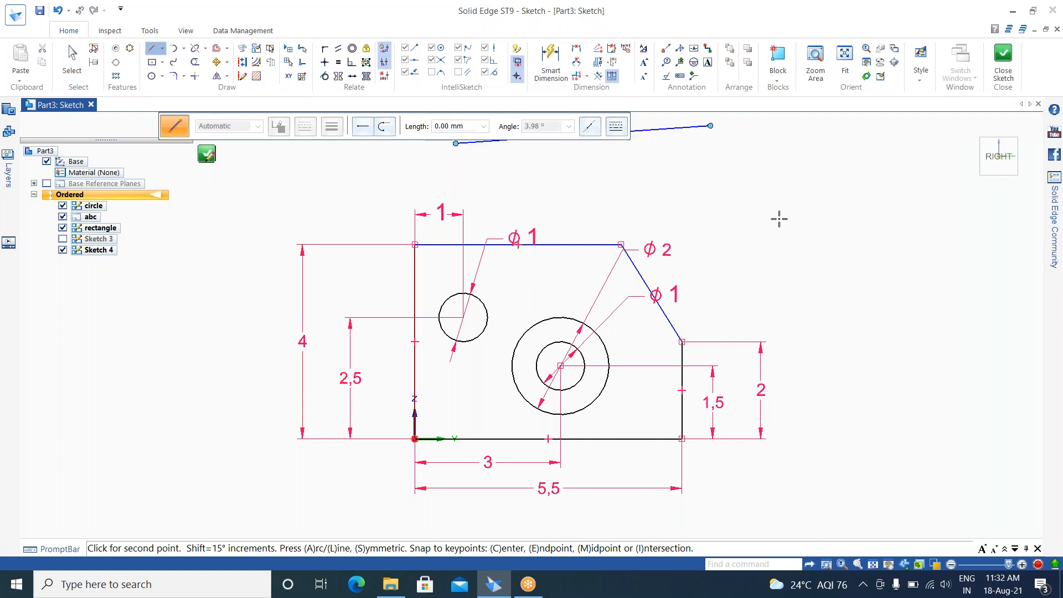
{"action": "key", "text": "Escape"}
{"action": "key", "text": "Escape"}
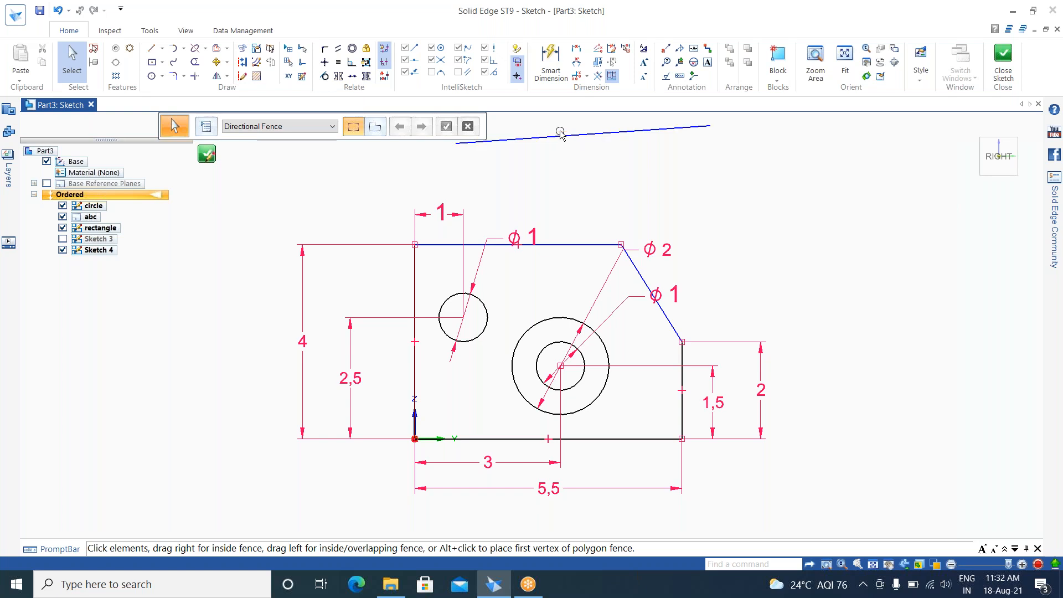
Step: Extend the profile's slanted edge up to the separate line above with Extend to Next
{"action": "left_click", "coordinate": [205, 49]}
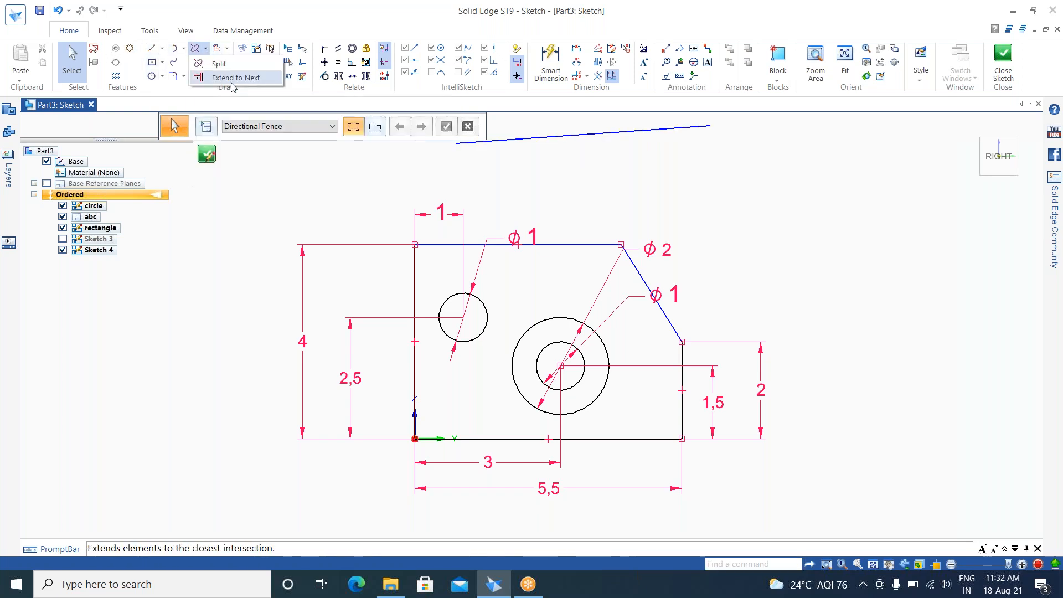
{"action": "left_click", "coordinate": [224, 76]}
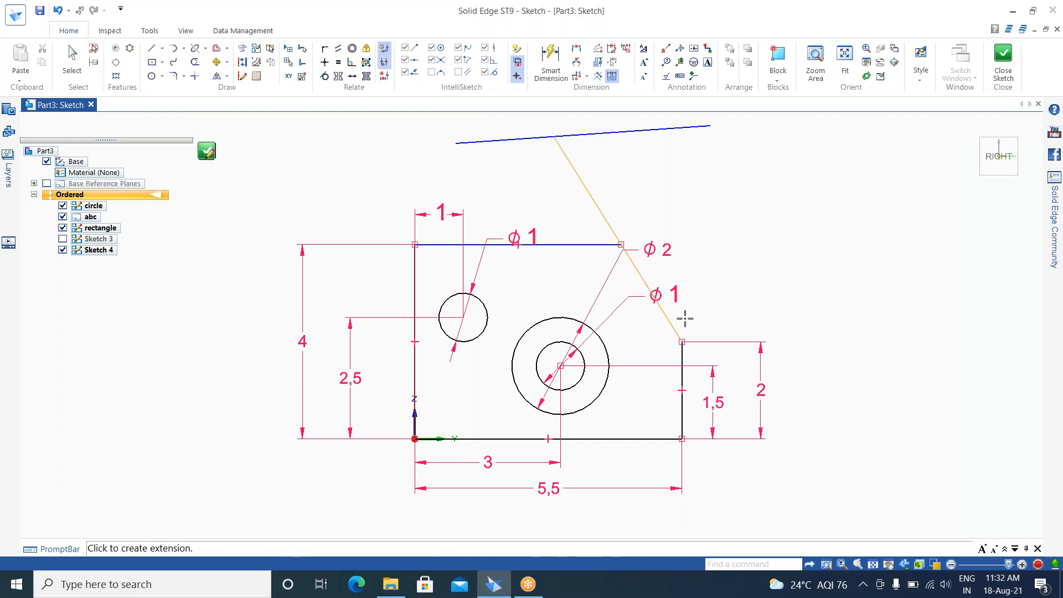
{"action": "left_click", "coordinate": [628, 251]}
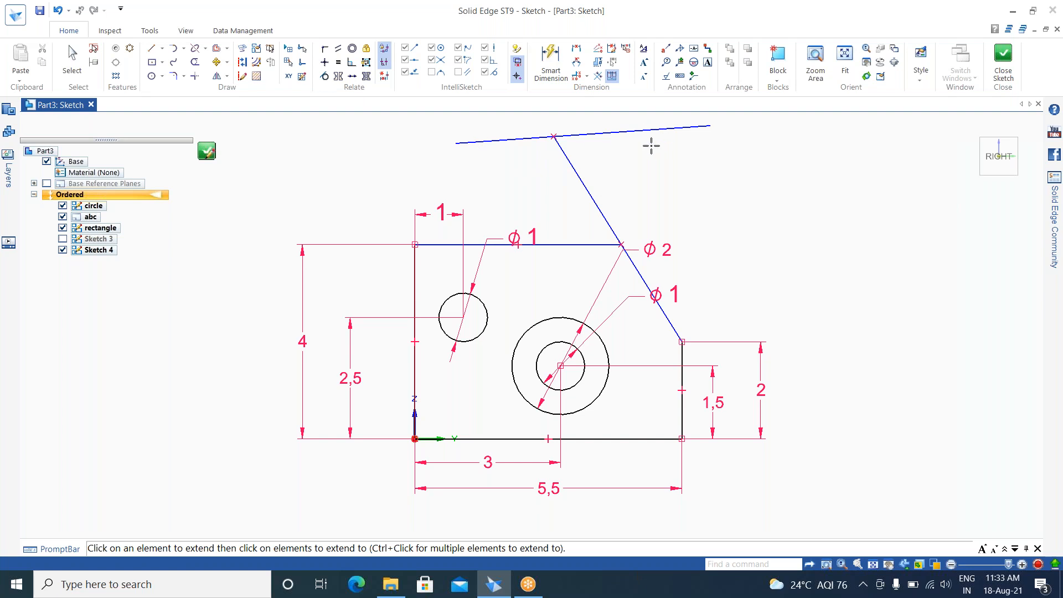
{"action": "key", "text": "Escape"}
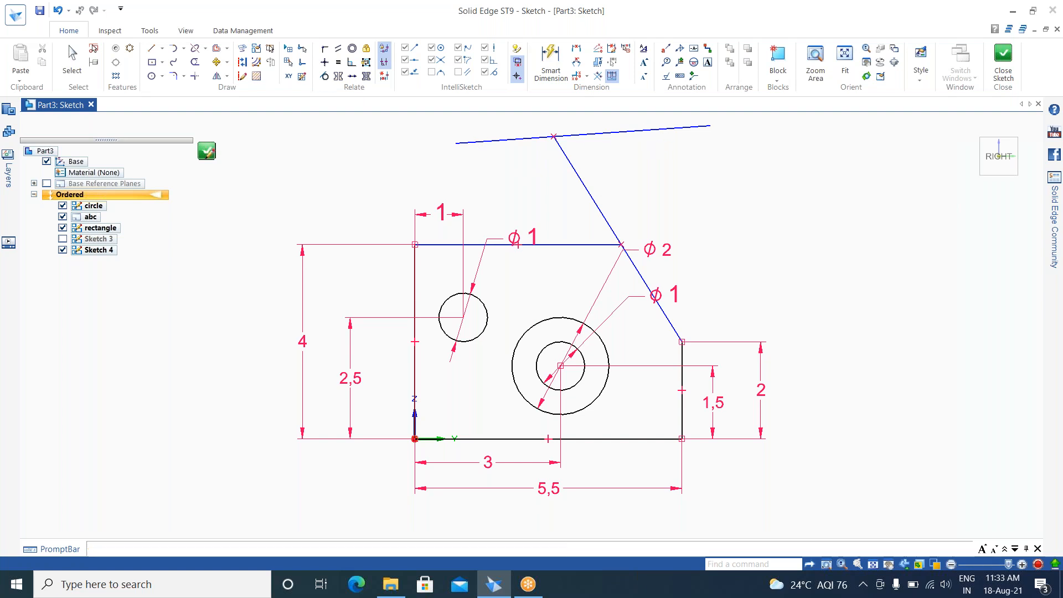
Step: Trim away the profile's left vertical edge and bottom edge
{"action": "left_click", "coordinate": [193, 63]}
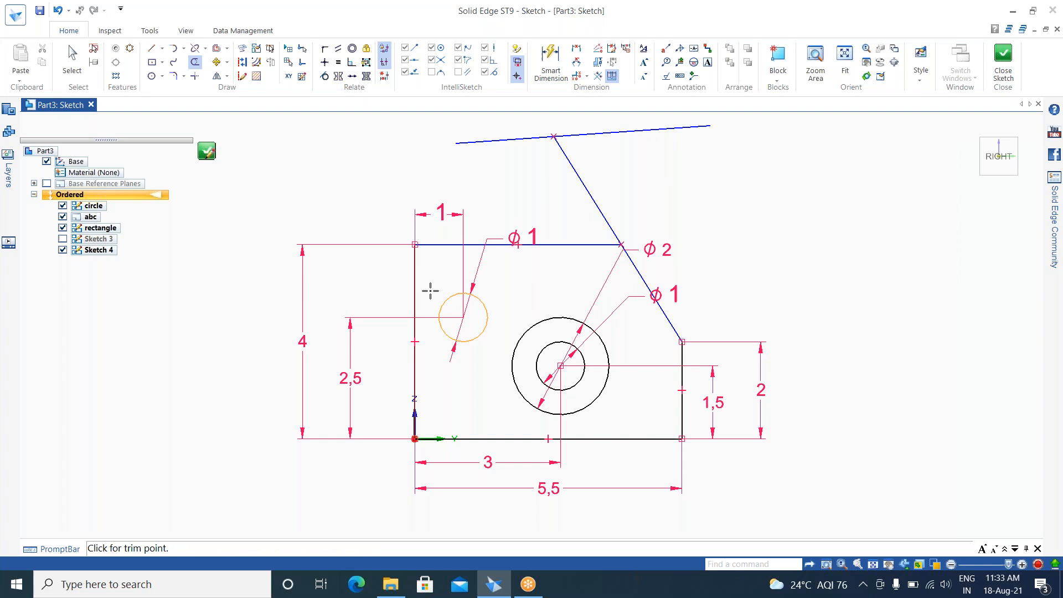
{"action": "left_click", "coordinate": [418, 279]}
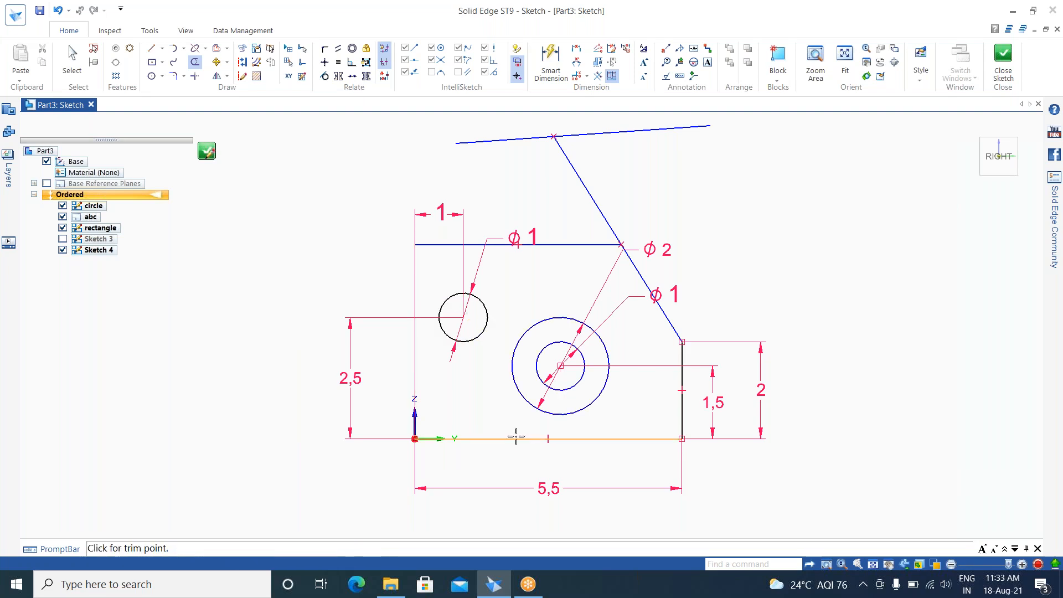
{"action": "left_click", "coordinate": [516, 437]}
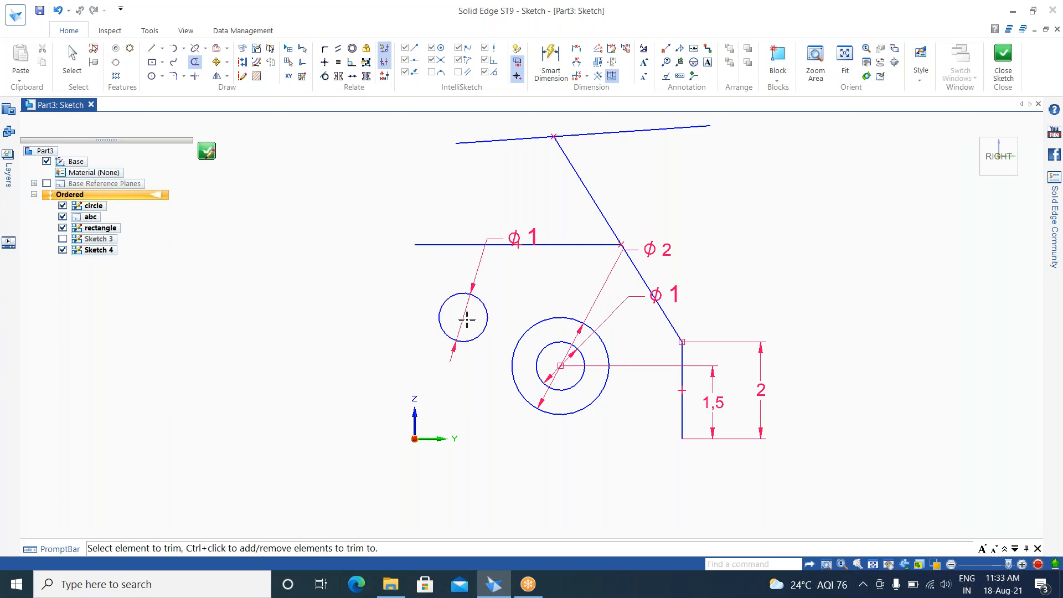
{"action": "key", "text": "Escape"}
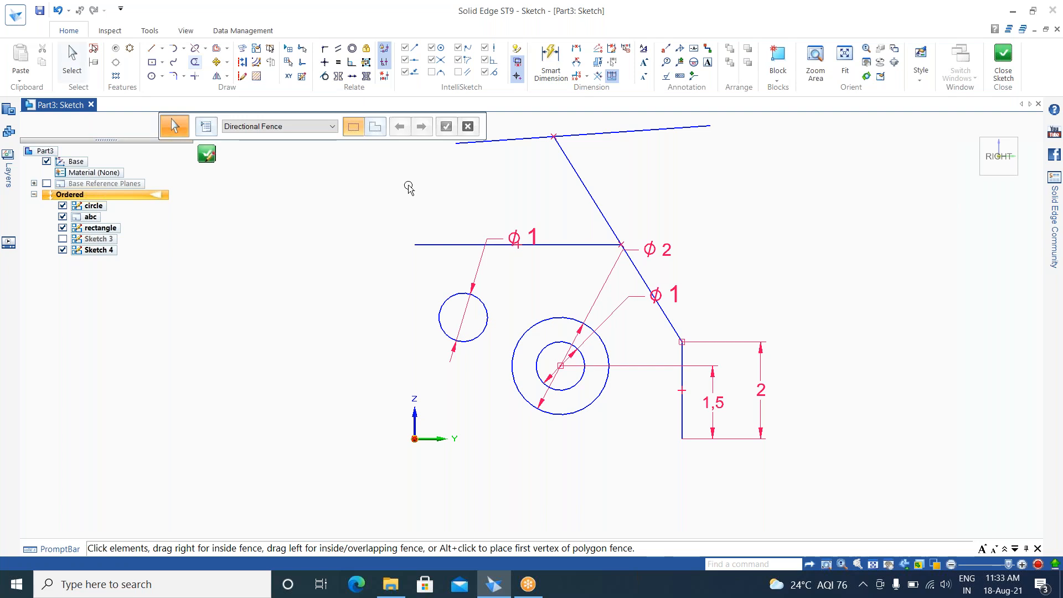
Step: Trim the extended slanted edge and the upper sloping line to a corner, keeping the upper line's left part
{"action": "left_click", "coordinate": [196, 75]}
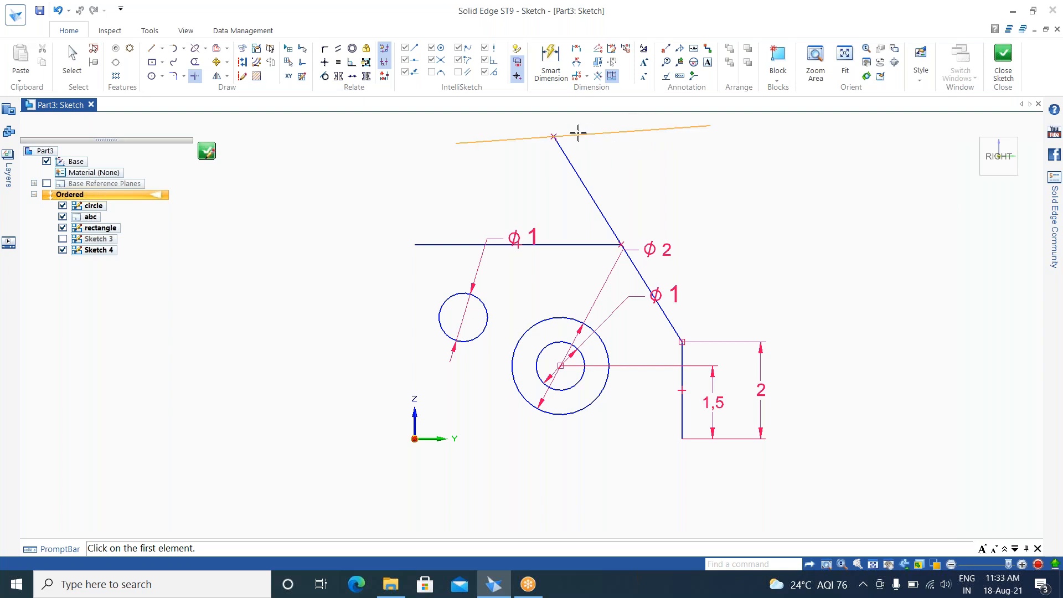
{"action": "left_click", "coordinate": [566, 157]}
{"action": "left_click", "coordinate": [518, 138]}
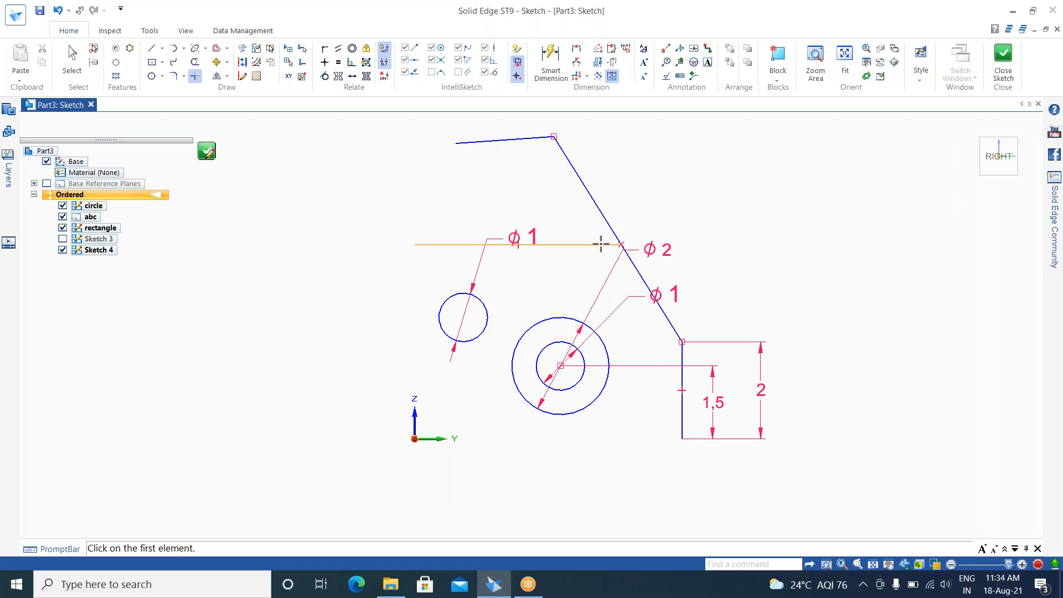
Step: Trim the profile's top edge and slanted edge to a corner, removing the slanted edge's extension above it
{"action": "left_click", "coordinate": [601, 244]}
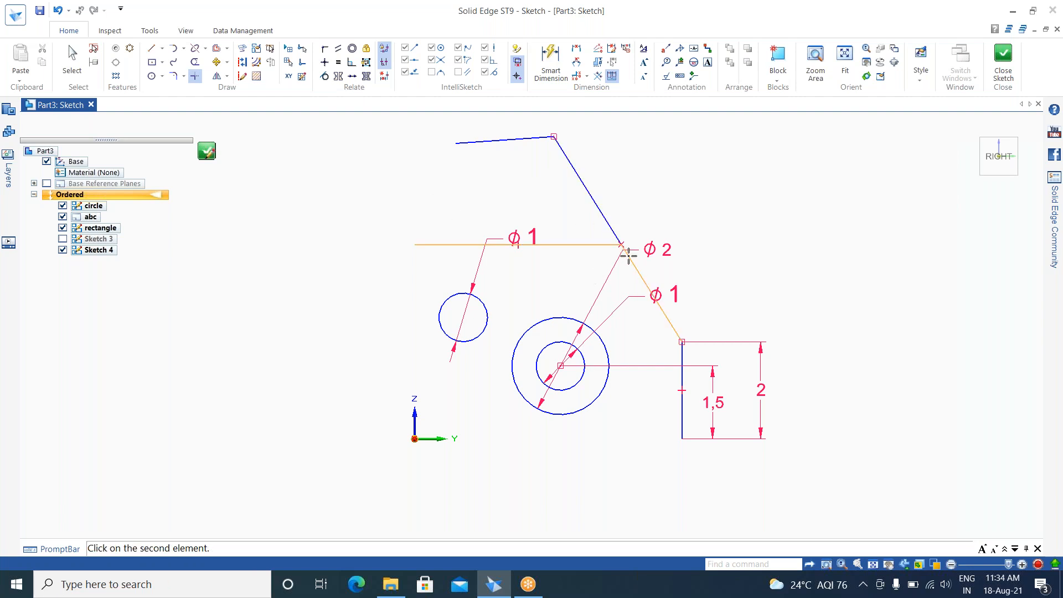
{"action": "left_click", "coordinate": [628, 253]}
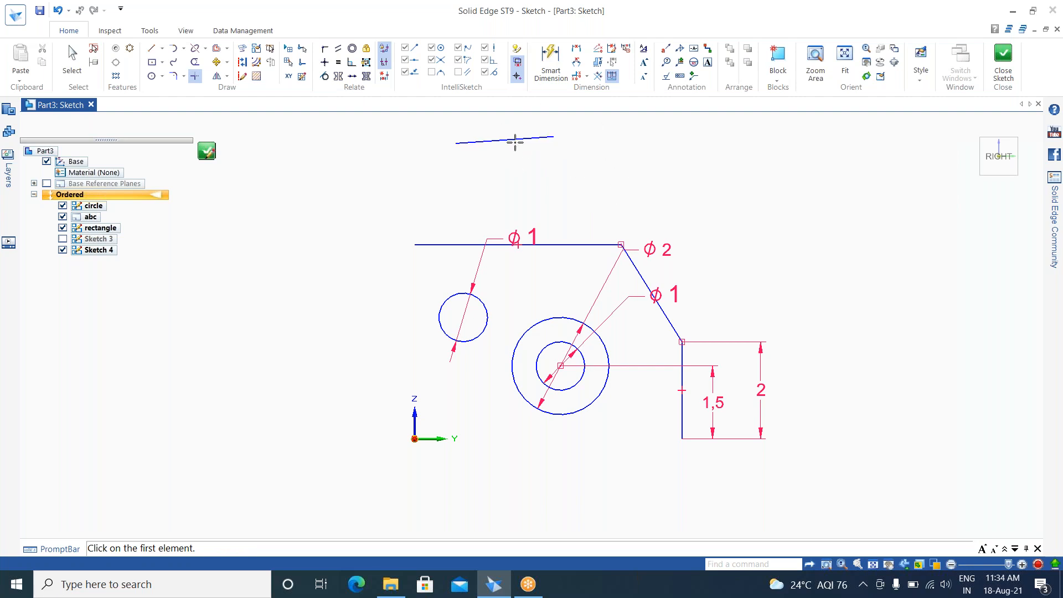
{"action": "left_click", "coordinate": [514, 139]}
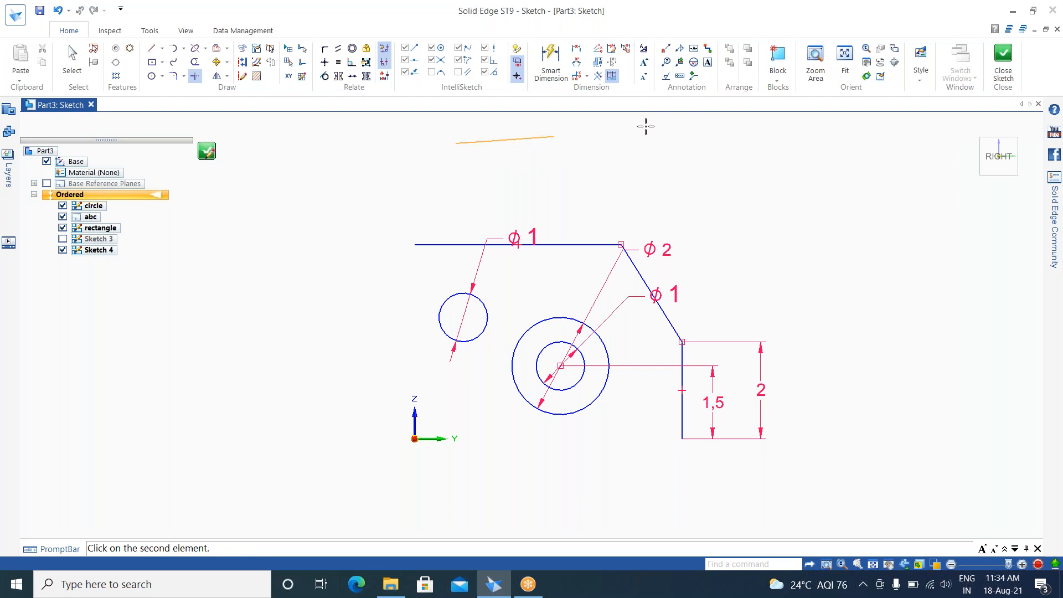
{"action": "key", "text": "Escape"}
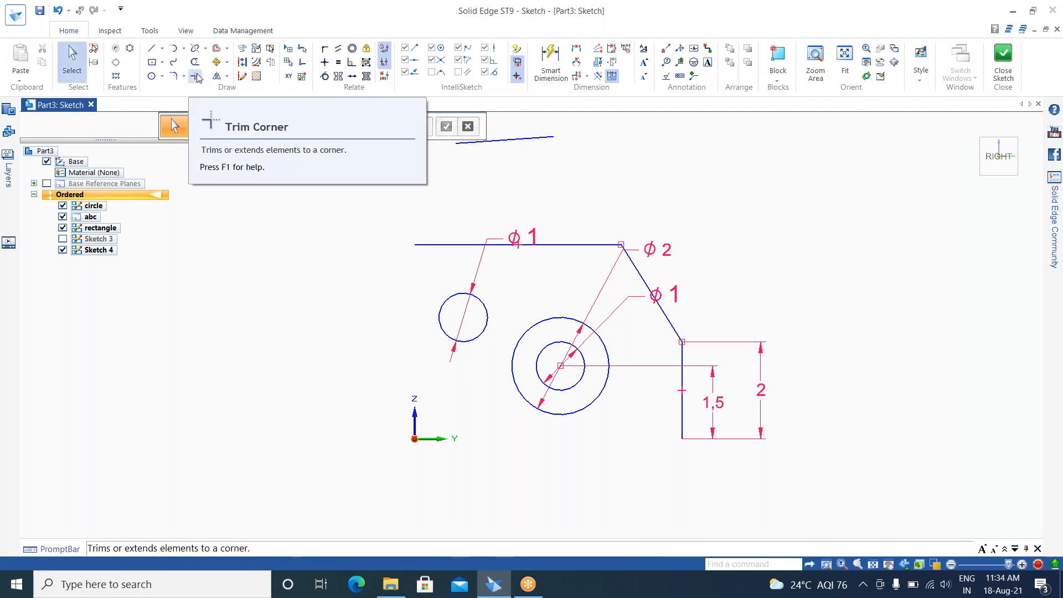
Step: Offset the separate 1 mm circle below the profile's top edge outward by 0.5 mm
{"action": "left_click", "coordinate": [217, 48]}
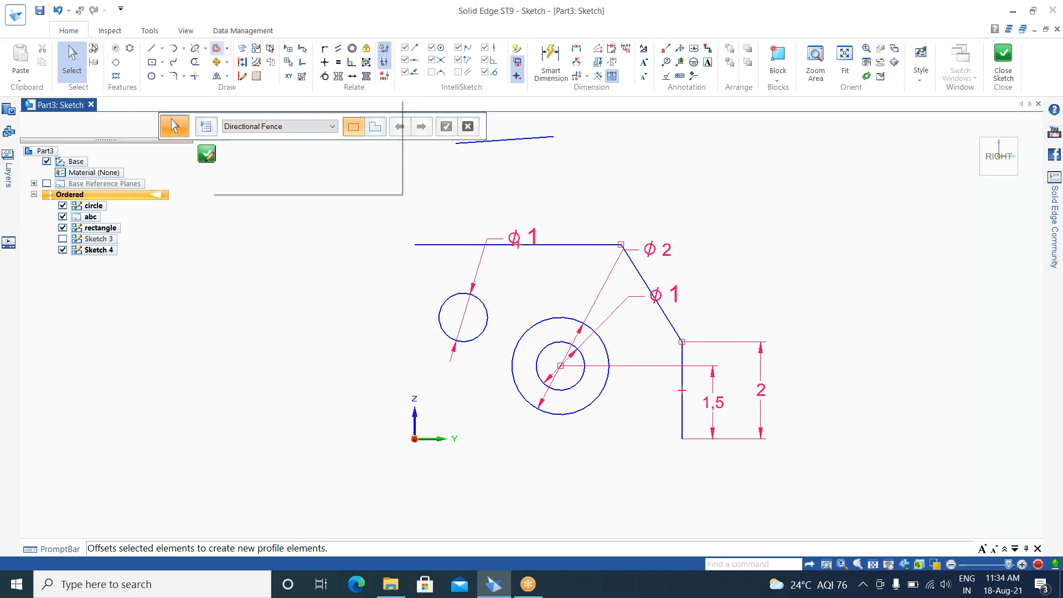
{"action": "left_click", "coordinate": [228, 49]}
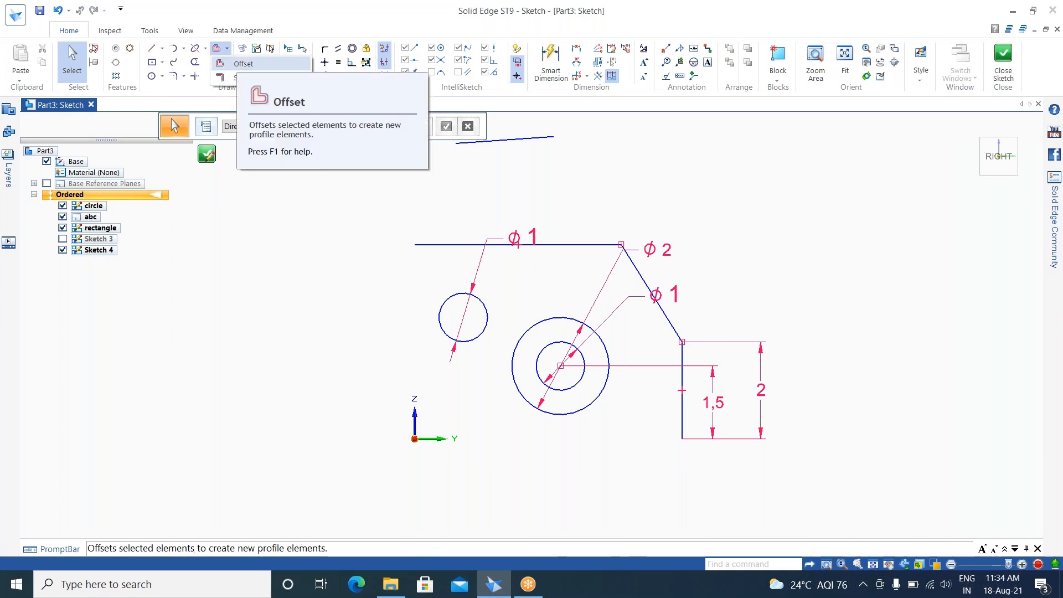
{"action": "left_click", "coordinate": [244, 64]}
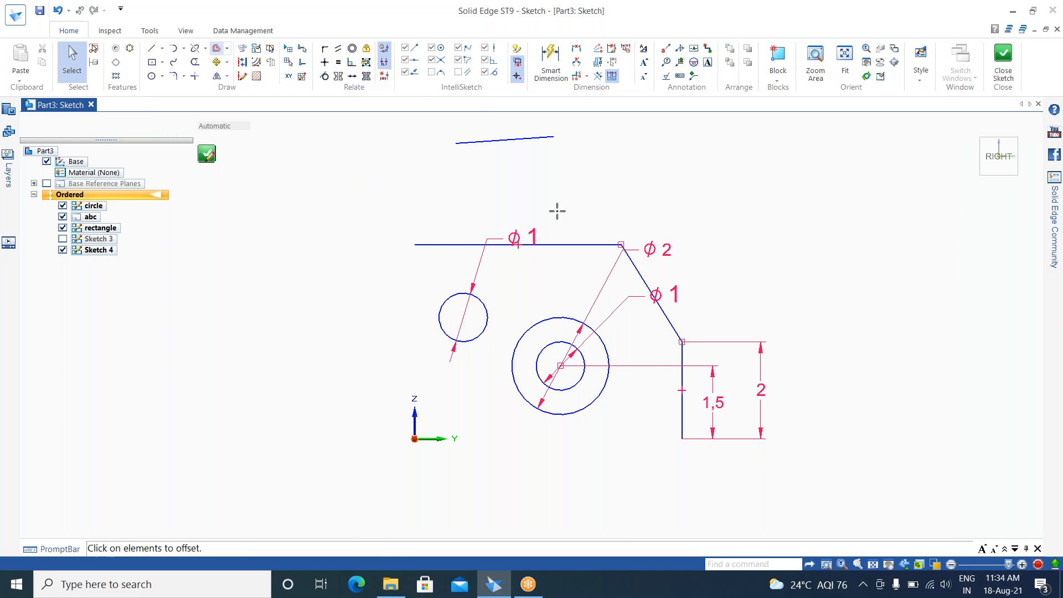
{"action": "left_click", "coordinate": [569, 243]}
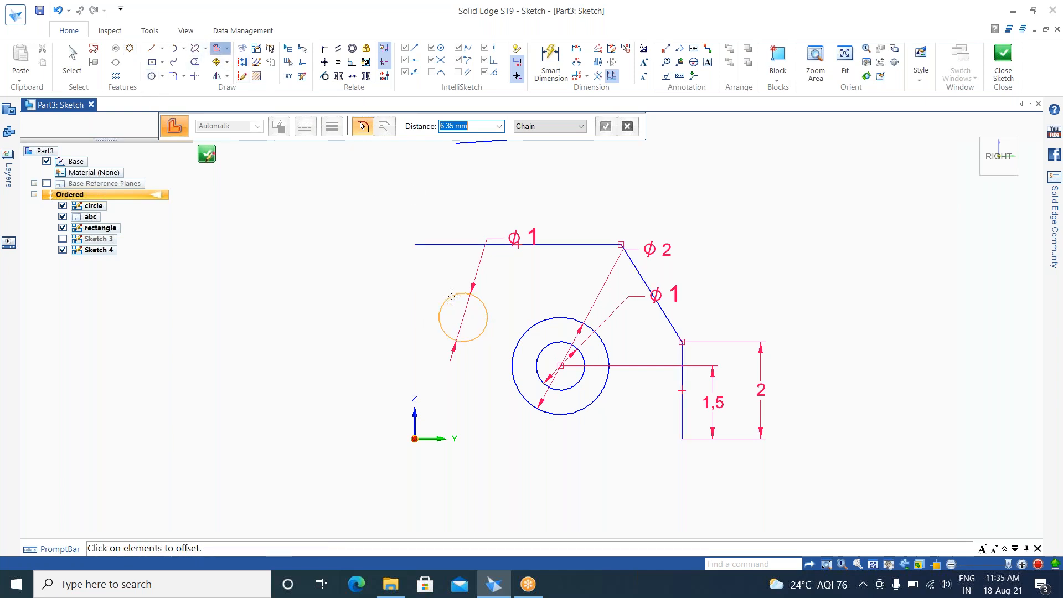
{"action": "left_click", "coordinate": [452, 299]}
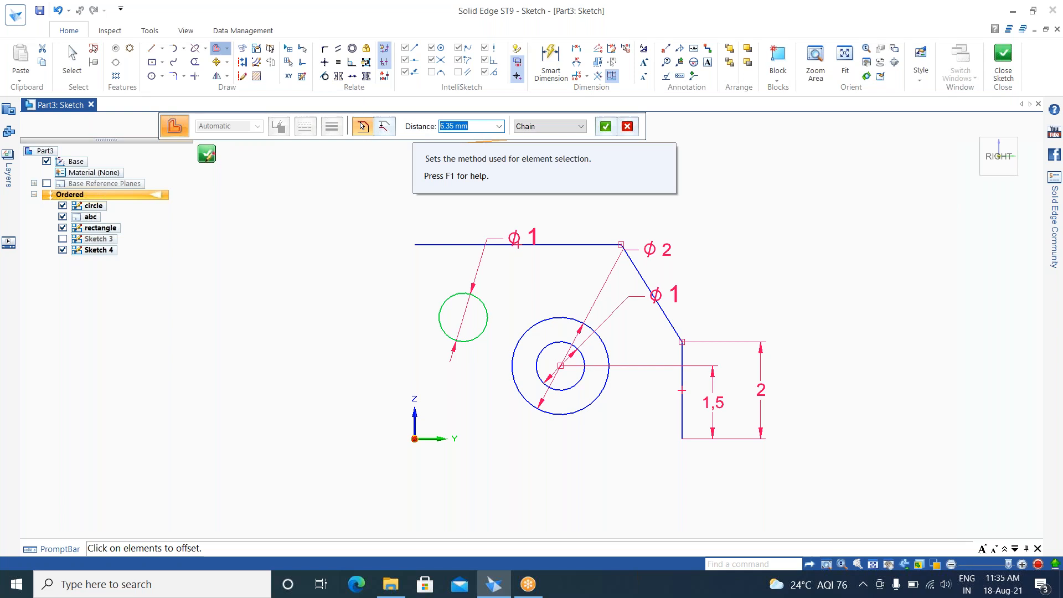
{"action": "type", "text": ".5"}
{"action": "key", "text": "Return"}
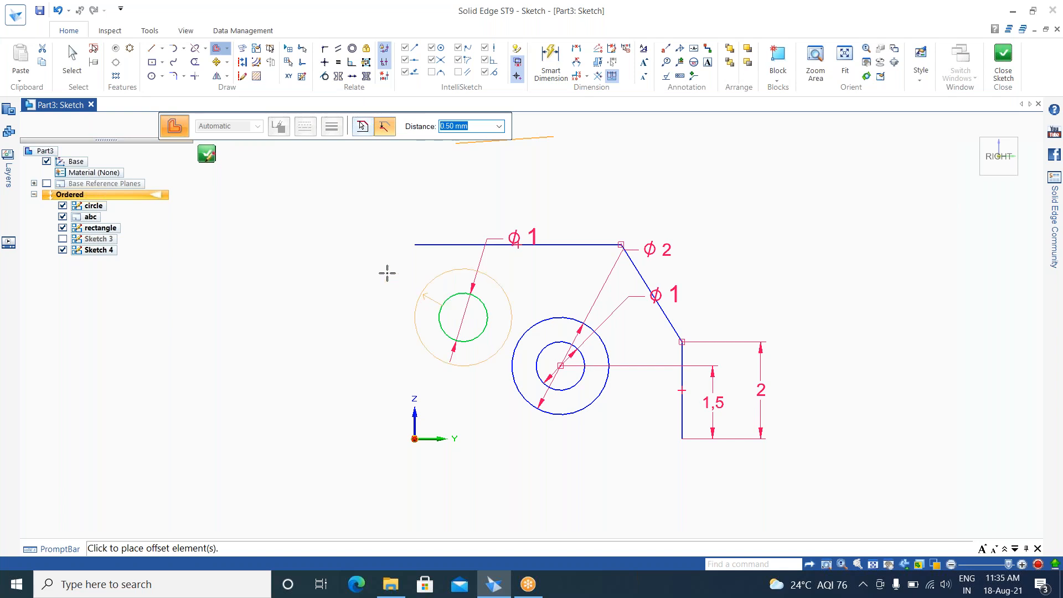
{"action": "left_click", "coordinate": [405, 248]}
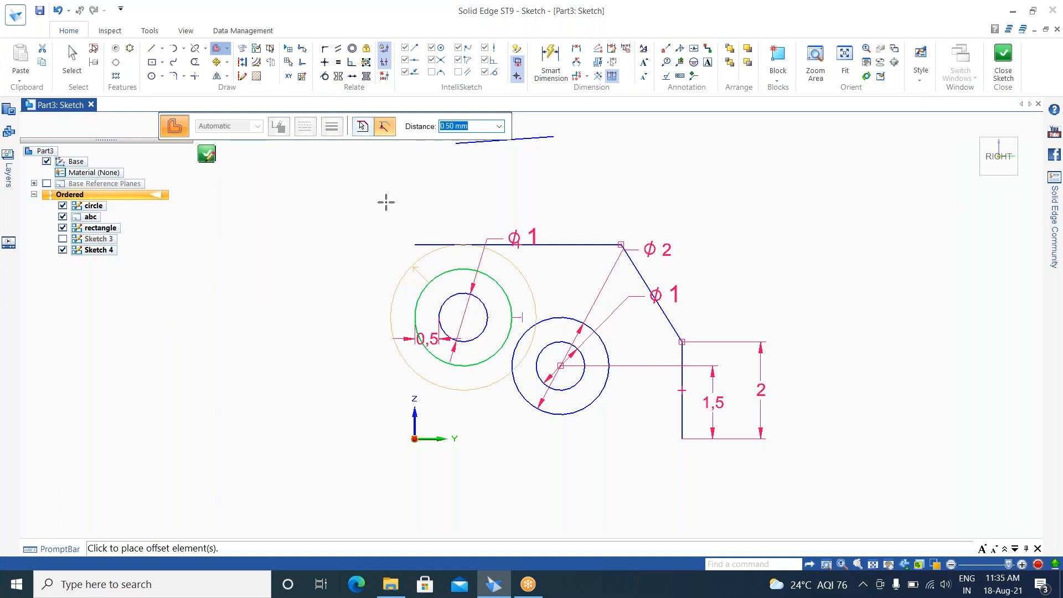
Step: Repeat the 0.5 mm outward circle offset four more times, and delete the two outermost circles
{"action": "left_click", "coordinate": [372, 241]}
{"action": "left_click", "coordinate": [351, 211]}
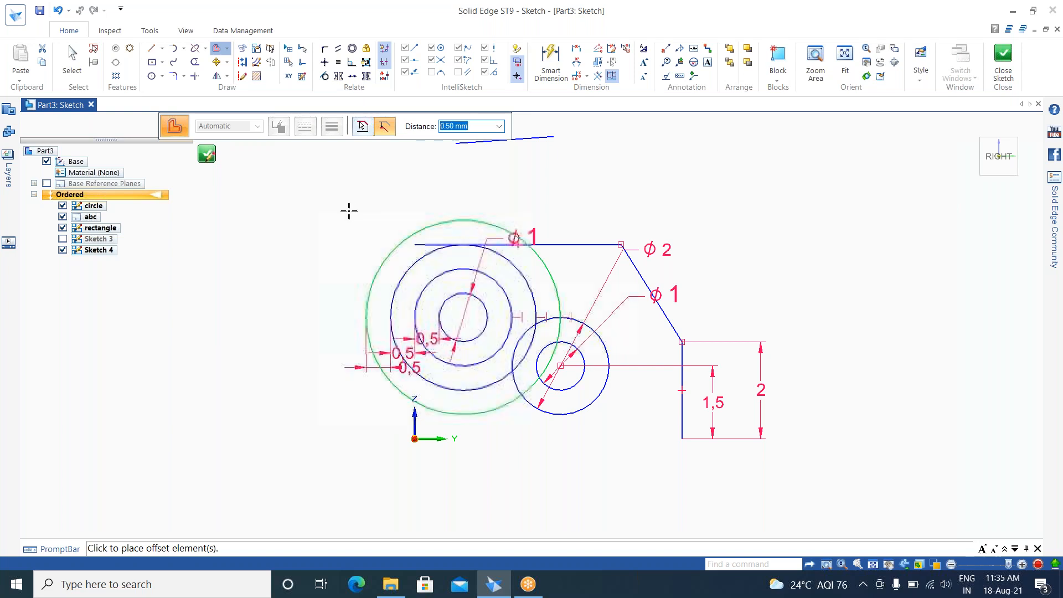
{"action": "left_click", "coordinate": [304, 204]}
{"action": "left_click", "coordinate": [258, 208]}
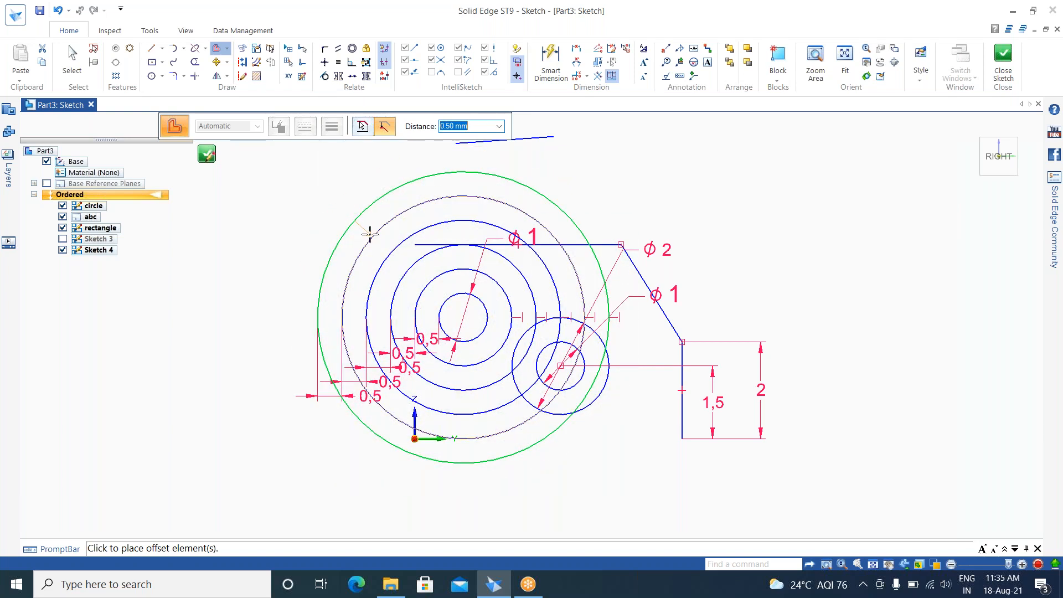
{"action": "left_click", "coordinate": [351, 219]}
{"action": "key", "text": "Escape"}
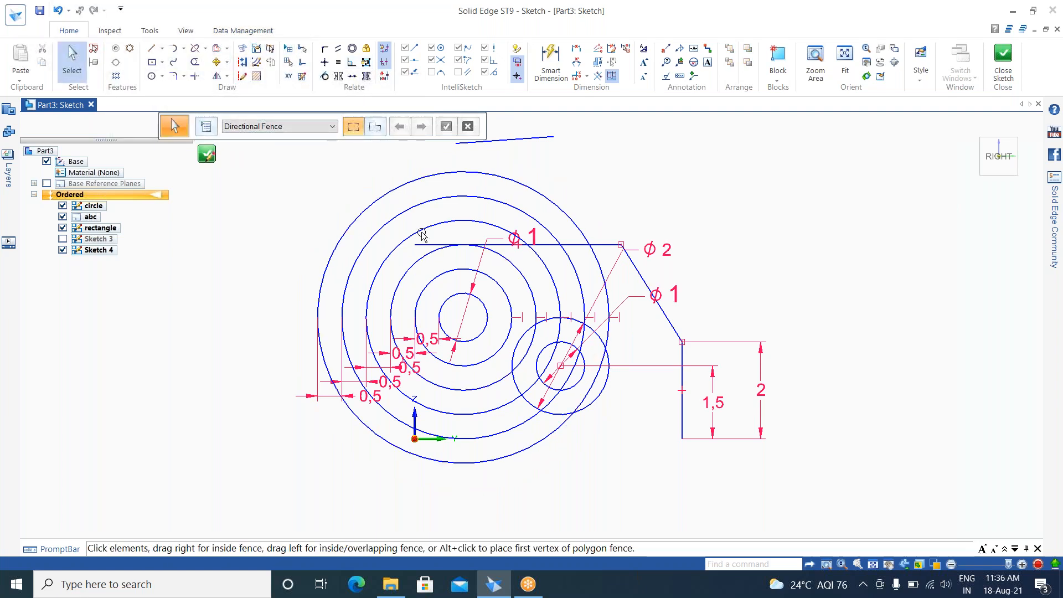
{"action": "left_click_drag", "start_coordinate": [589, 165], "coordinate": [519, 221]}
{"action": "key", "text": "Delete"}
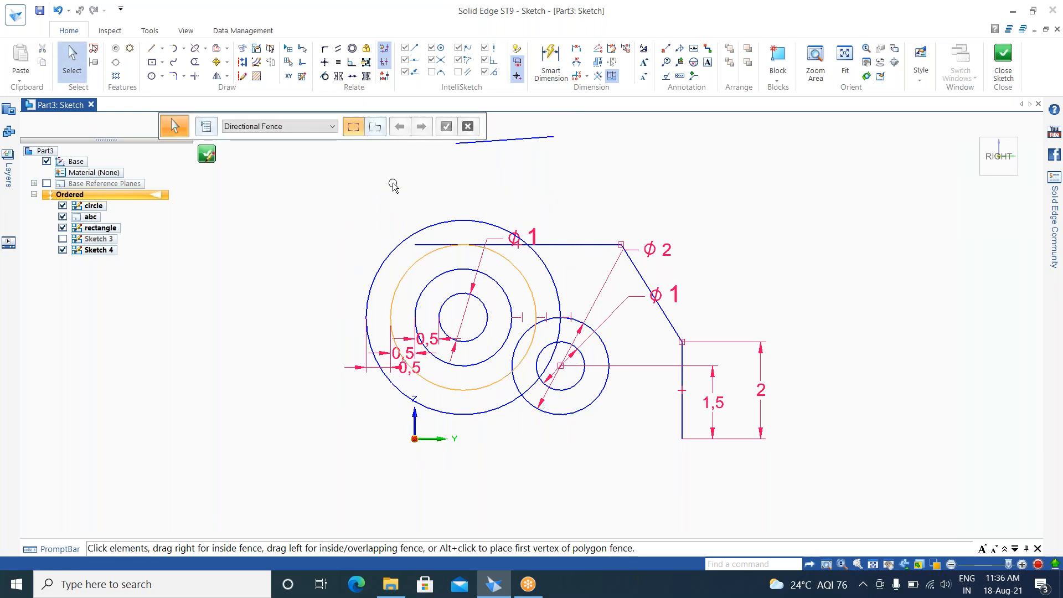
Step: Examine the width, radius and cap type settings in the Symmetric Offset options
{"action": "left_click", "coordinate": [229, 49]}
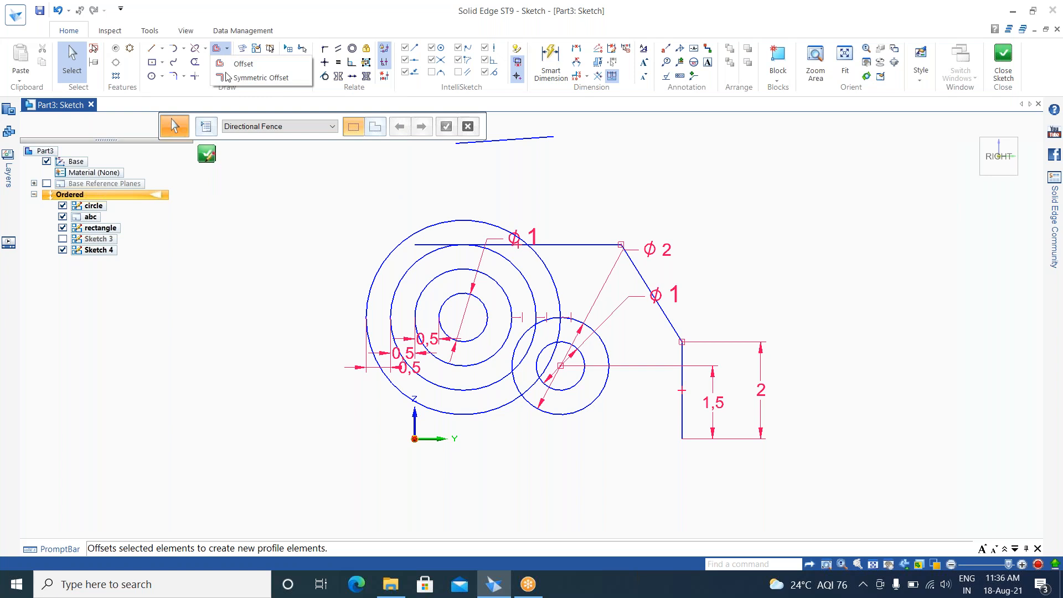
{"action": "left_click", "coordinate": [269, 78]}
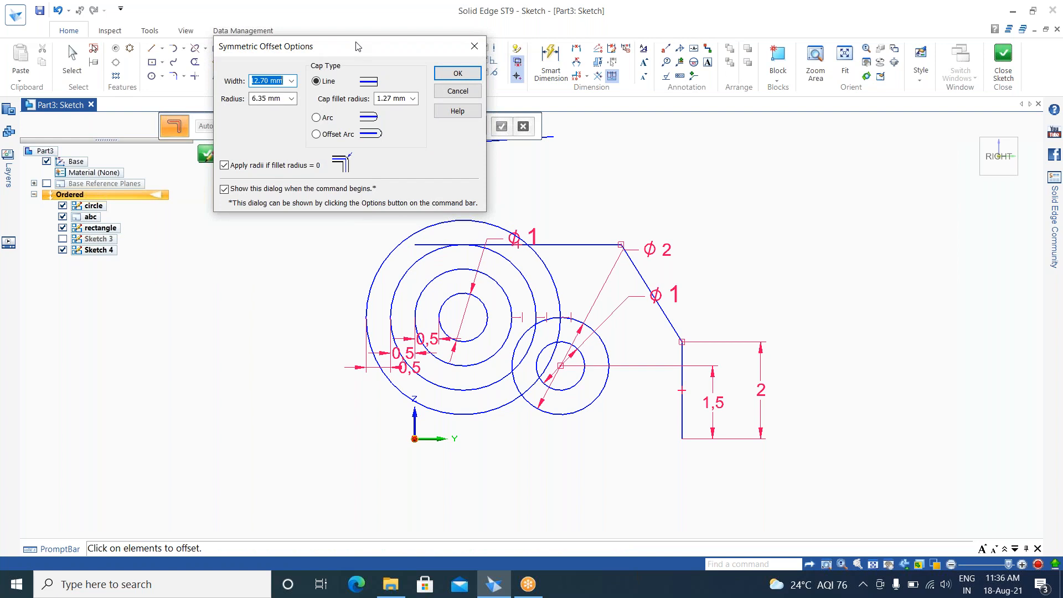
{"action": "left_click_drag", "start_coordinate": [368, 48], "coordinate": [840, 149]}
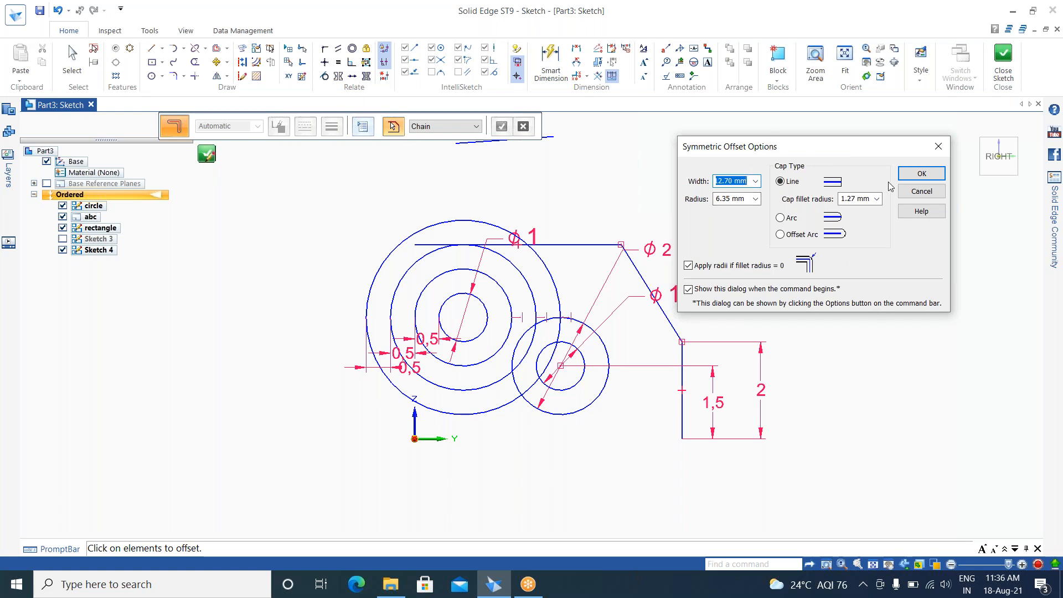
{"action": "left_click_drag", "start_coordinate": [876, 156], "coordinate": [933, 132]}
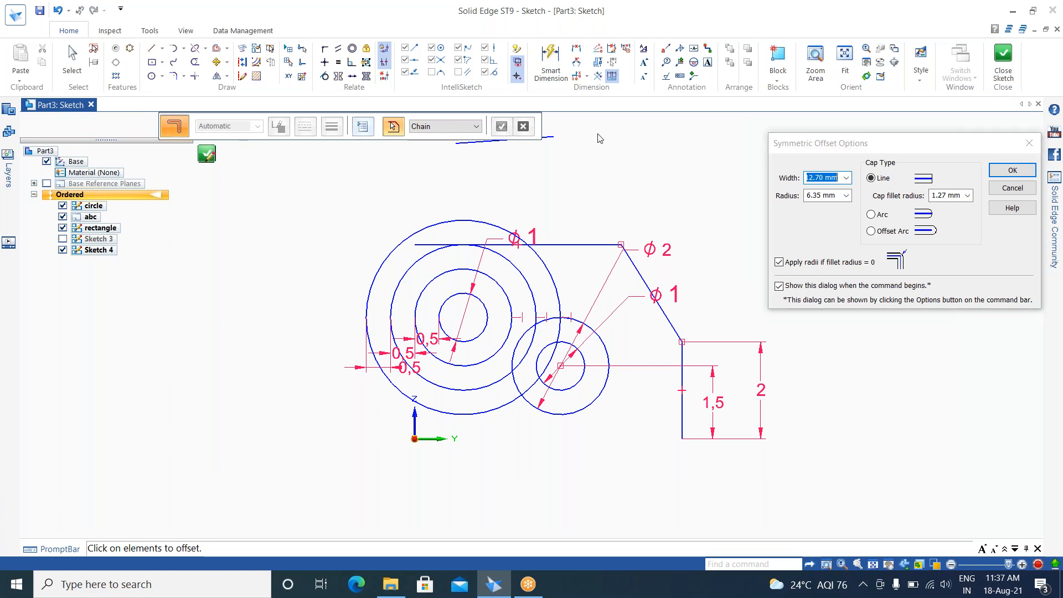
{"action": "left_click", "coordinate": [1029, 142]}
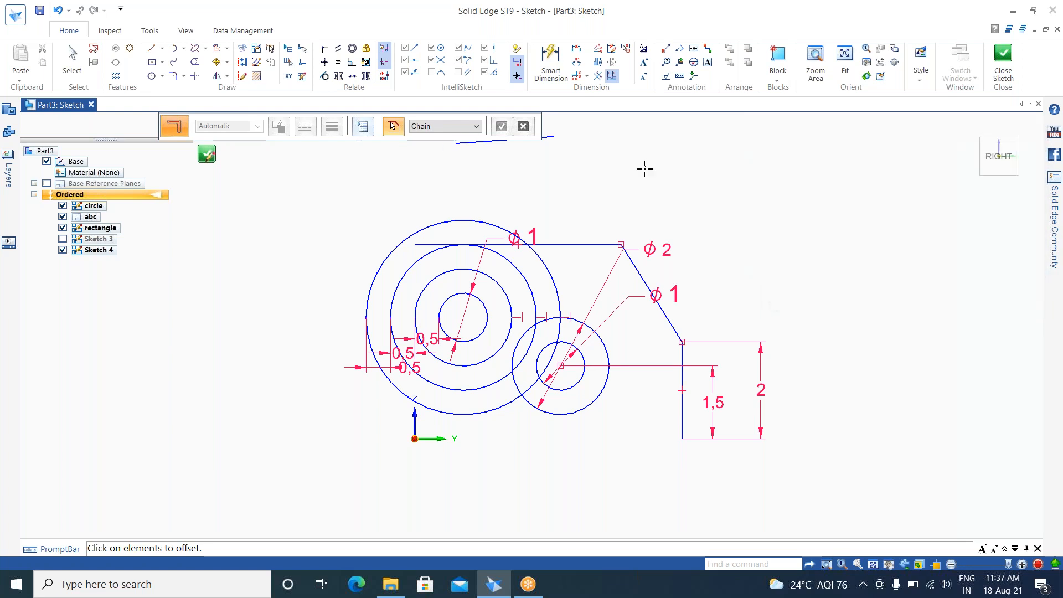
{"action": "mouse_move", "coordinate": [646, 167]}
{"action": "middle_mouse_down"}
{"action": "mouse_move", "coordinate": [645, 315]}
{"action": "mouse_move", "coordinate": [645, 299]}
{"action": "middle_mouse_up"}
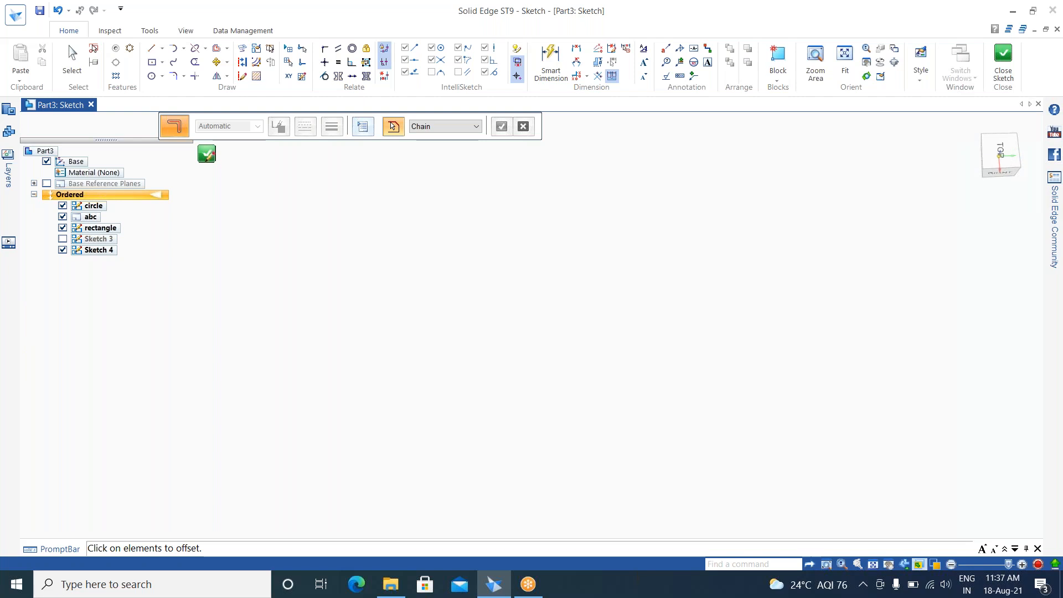
{"action": "left_click", "coordinate": [918, 564]}
{"action": "left_click", "coordinate": [901, 564]}
{"action": "left_click", "coordinate": [873, 565]}
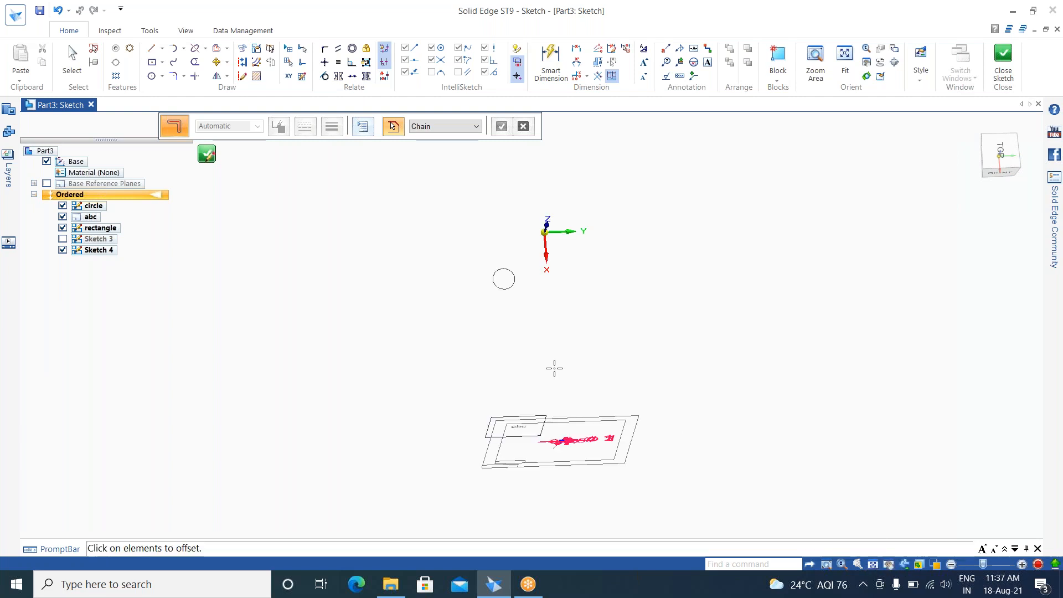
{"action": "left_click", "coordinate": [900, 566]}
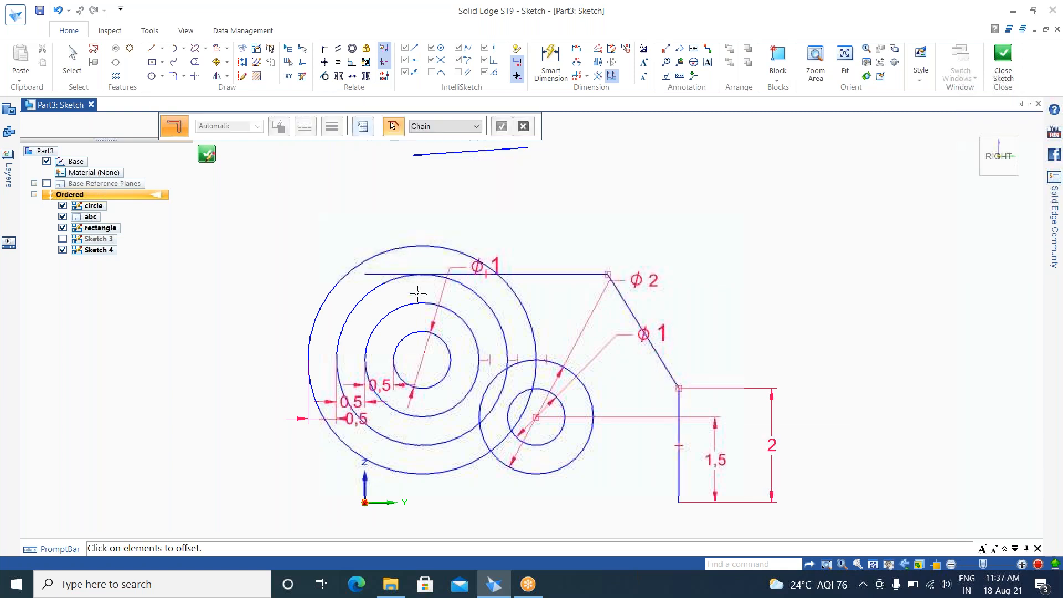
{"action": "scroll", "coordinate": [751, 421], "scroll_direction": "down", "scroll_amount": 3}
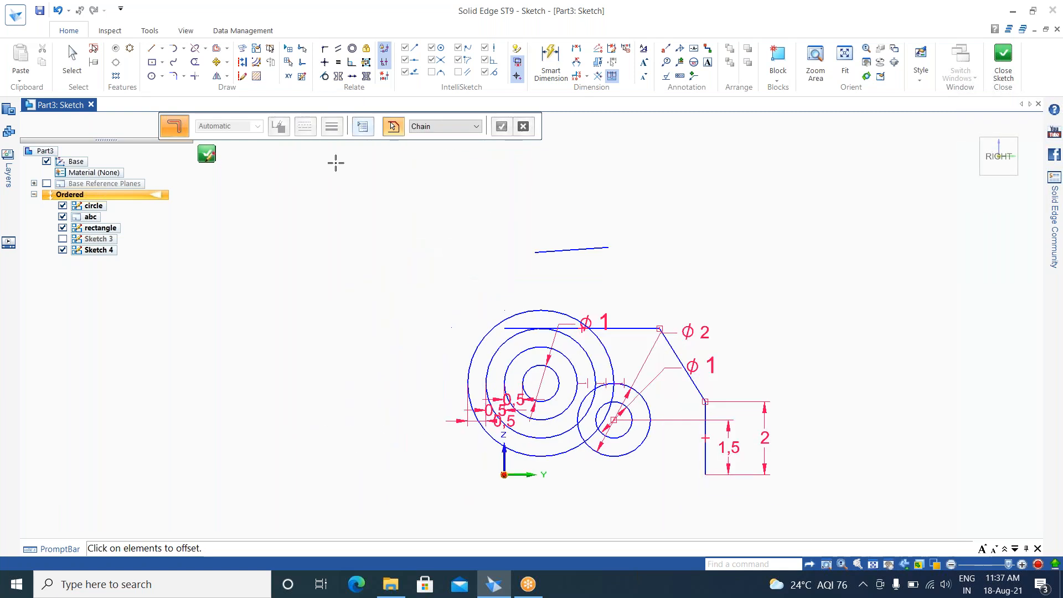
{"action": "left_click", "coordinate": [226, 50]}
{"action": "left_click", "coordinate": [238, 82]}
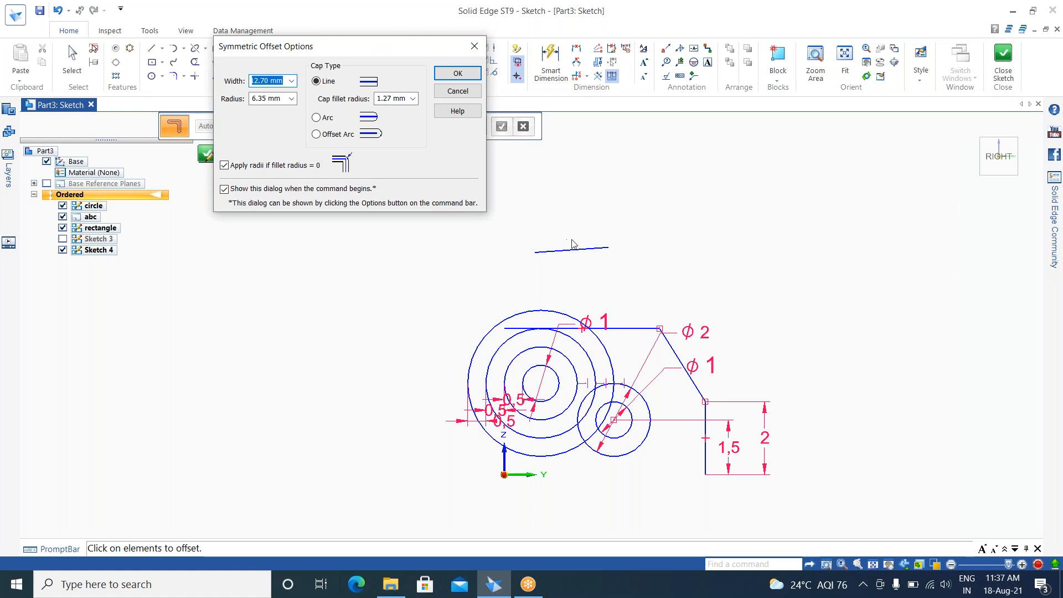
{"action": "left_click", "coordinate": [474, 46]}
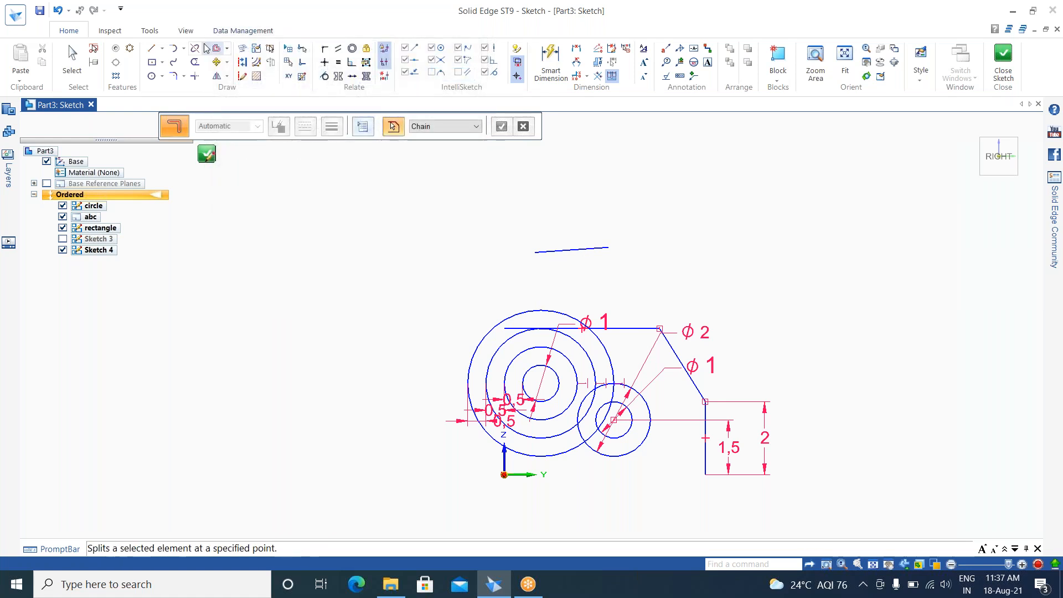
Step: Try to offset the separate sloping line above the profile by 0.5 mm
{"action": "left_click", "coordinate": [216, 49]}
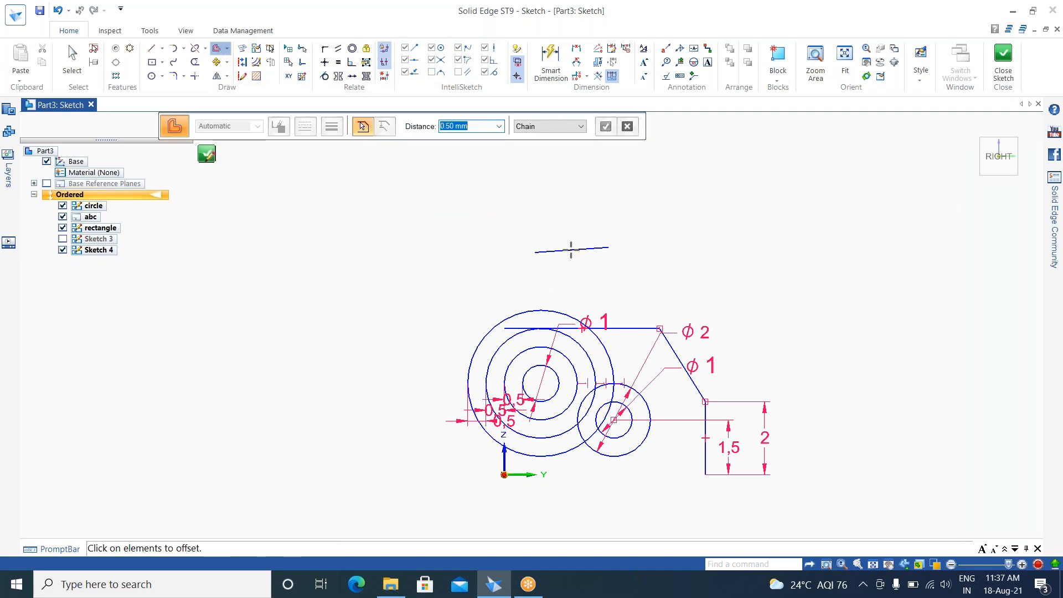
{"action": "left_click", "coordinate": [570, 249]}
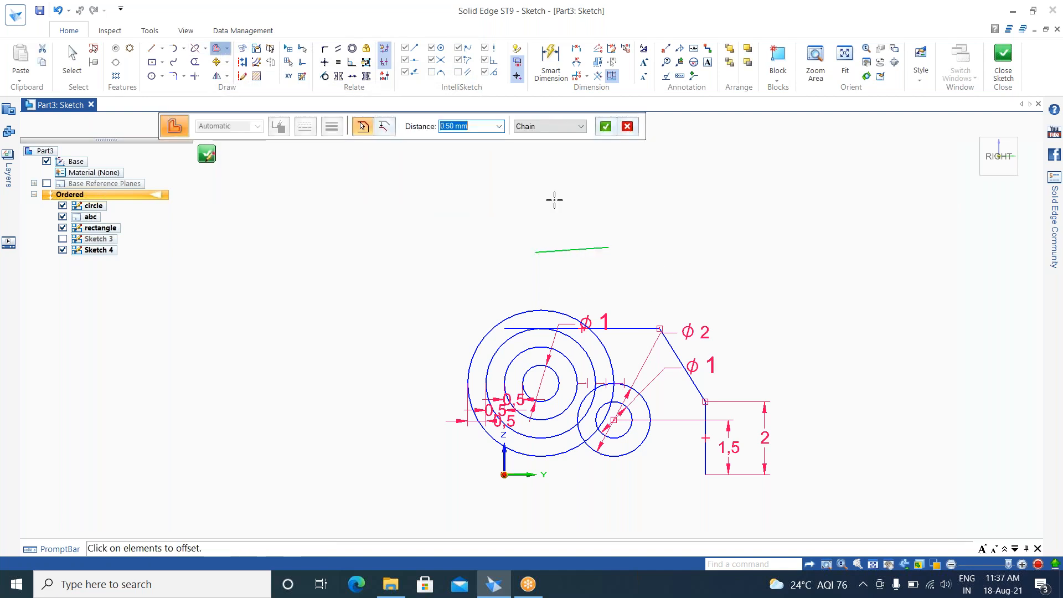
{"action": "right_click", "coordinate": [512, 174]}
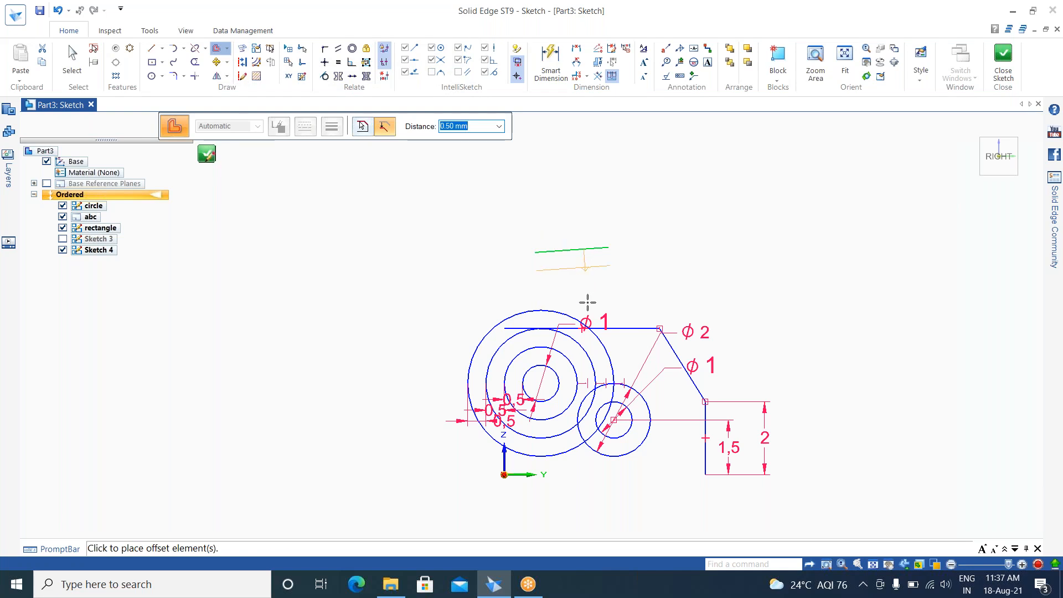
{"action": "key", "text": "Escape"}
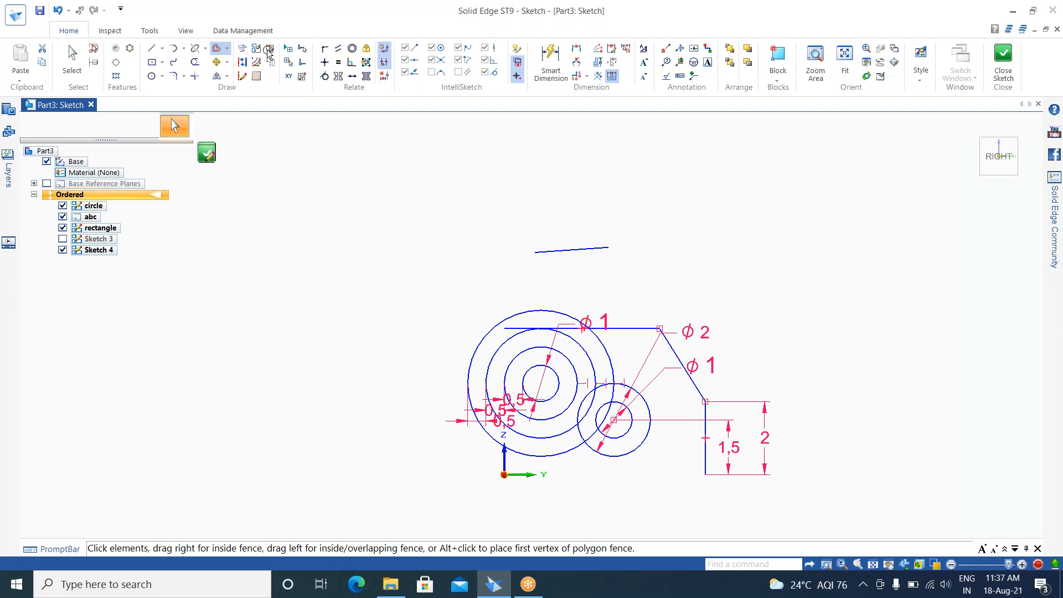
Step: Set the Symmetric Offset width to 5 mm with the Line cap type
{"action": "left_click", "coordinate": [227, 49]}
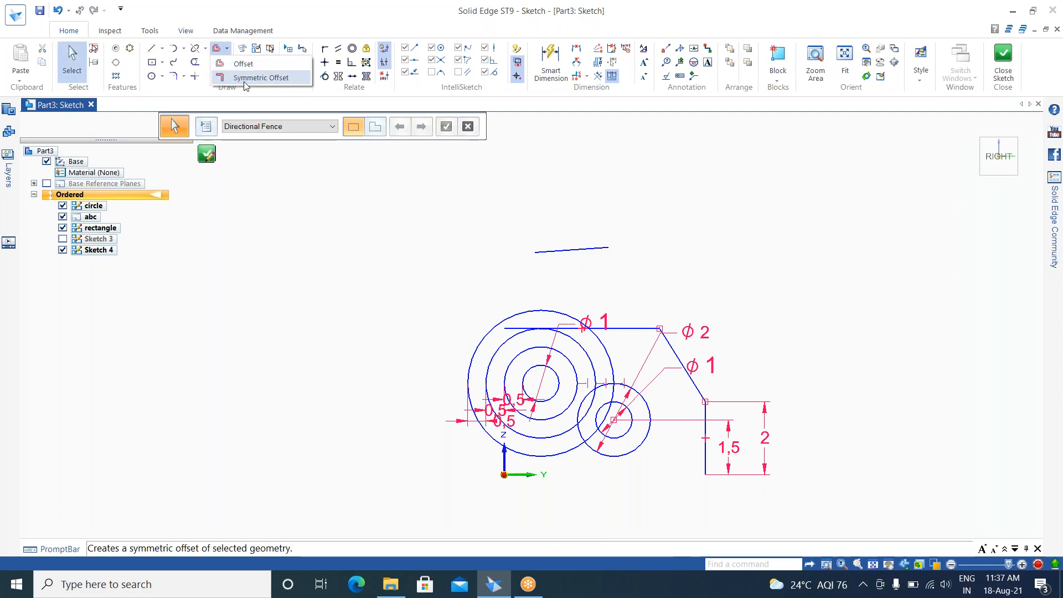
{"action": "left_click", "coordinate": [244, 82]}
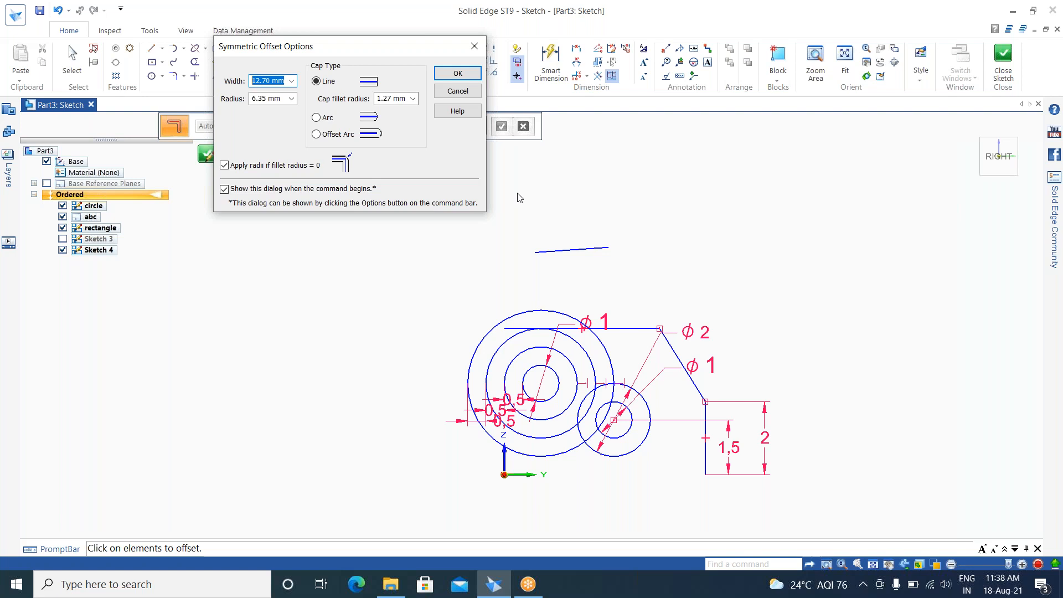
{"action": "type", "text": "2"}
{"action": "left_click", "coordinate": [318, 82]}
{"action": "left_click", "coordinate": [377, 98]}
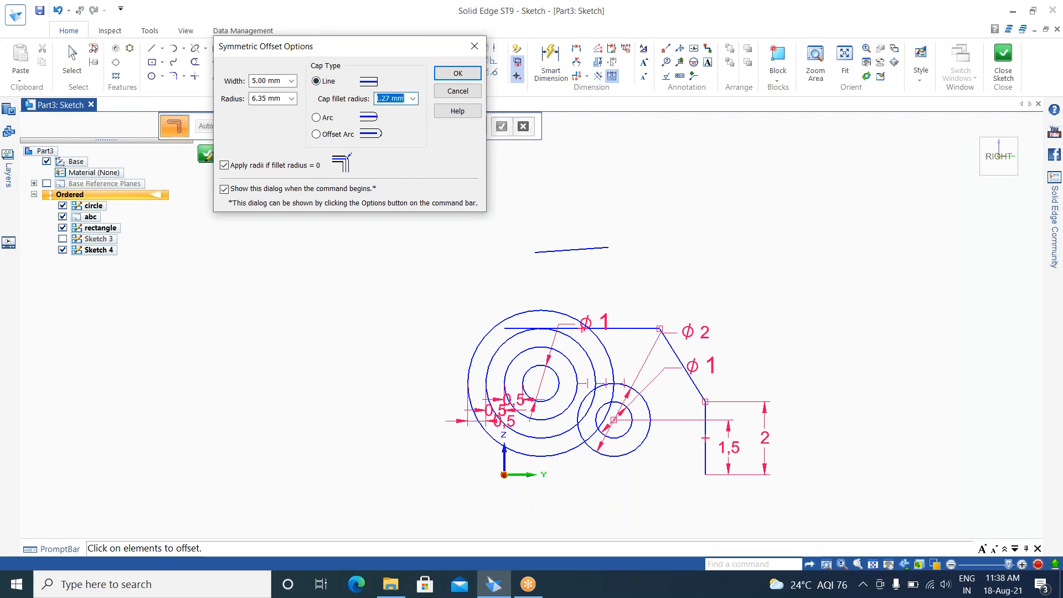
{"action": "left_click", "coordinate": [412, 100]}
{"action": "left_click", "coordinate": [425, 150]}
{"action": "left_click", "coordinate": [316, 82]}
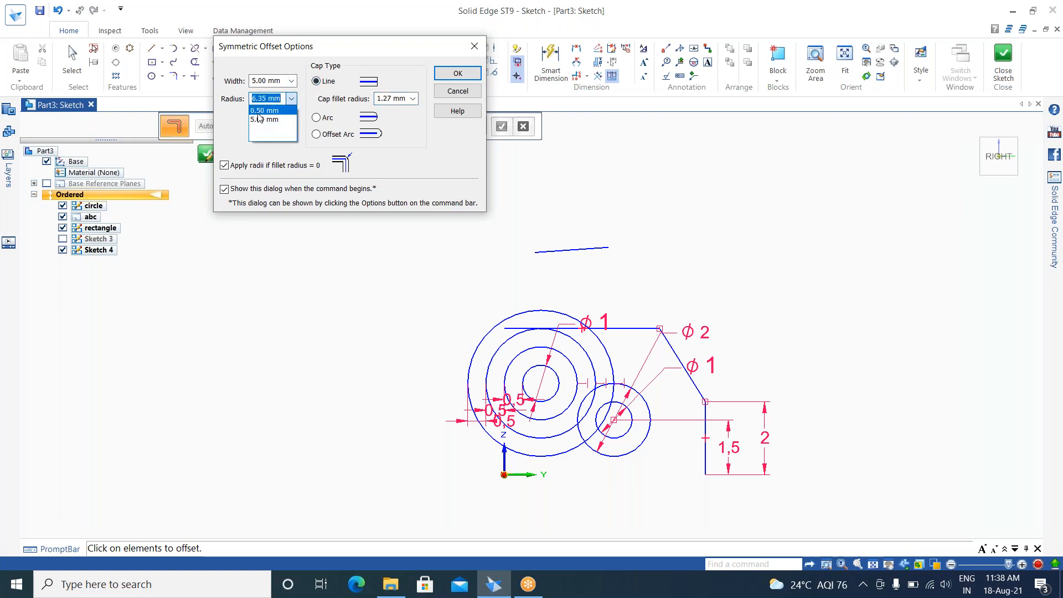
{"action": "key", "text": "Escape"}
{"action": "key", "text": "Escape"}
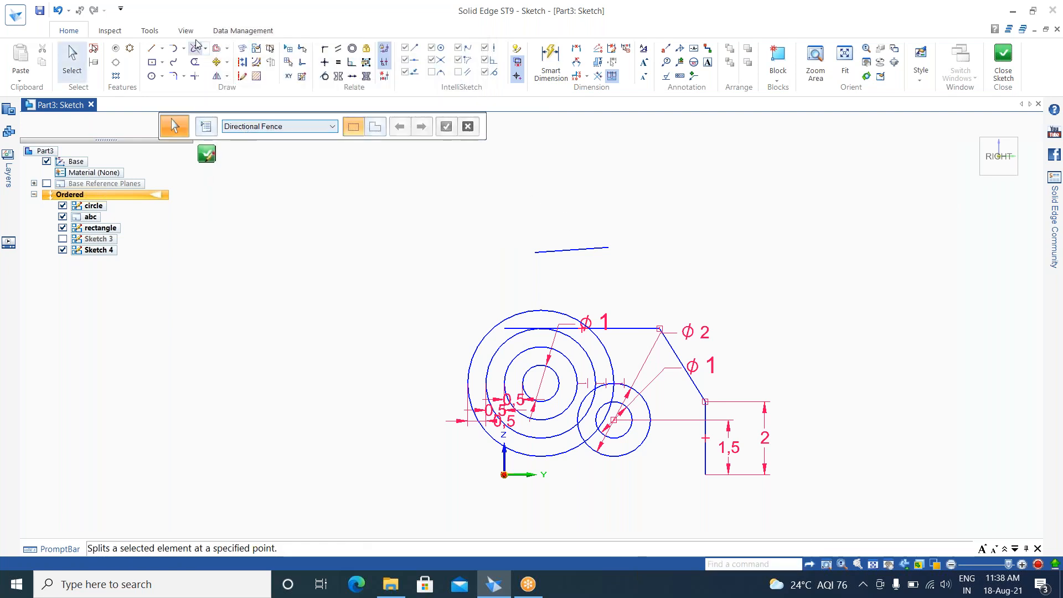
Step: Create a 5 mm wide symmetric offset with Line caps around the separate sloping line above the profile
{"action": "left_click", "coordinate": [227, 48]}
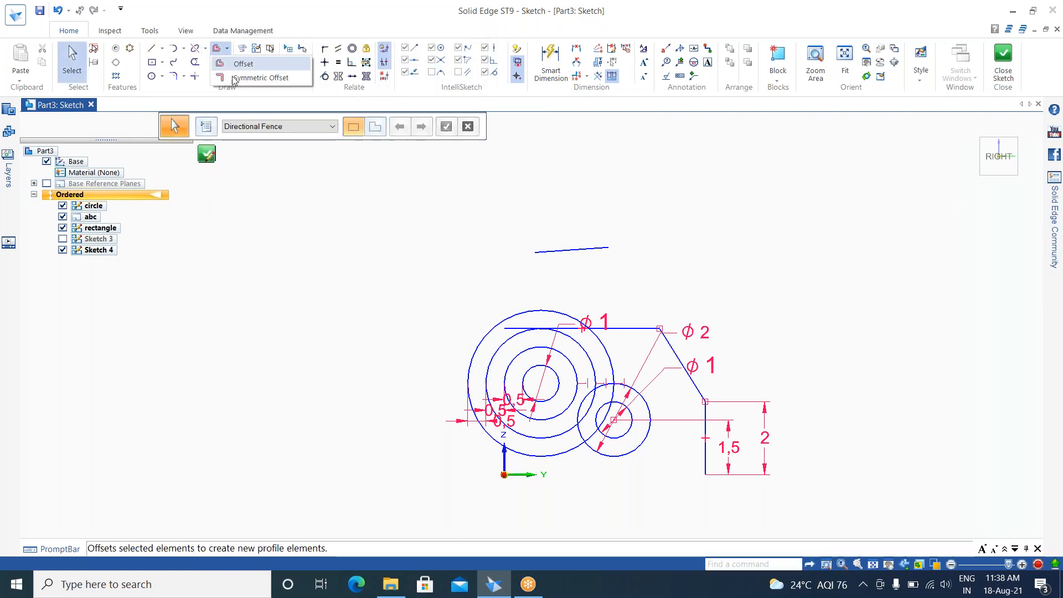
{"action": "left_click", "coordinate": [244, 61]}
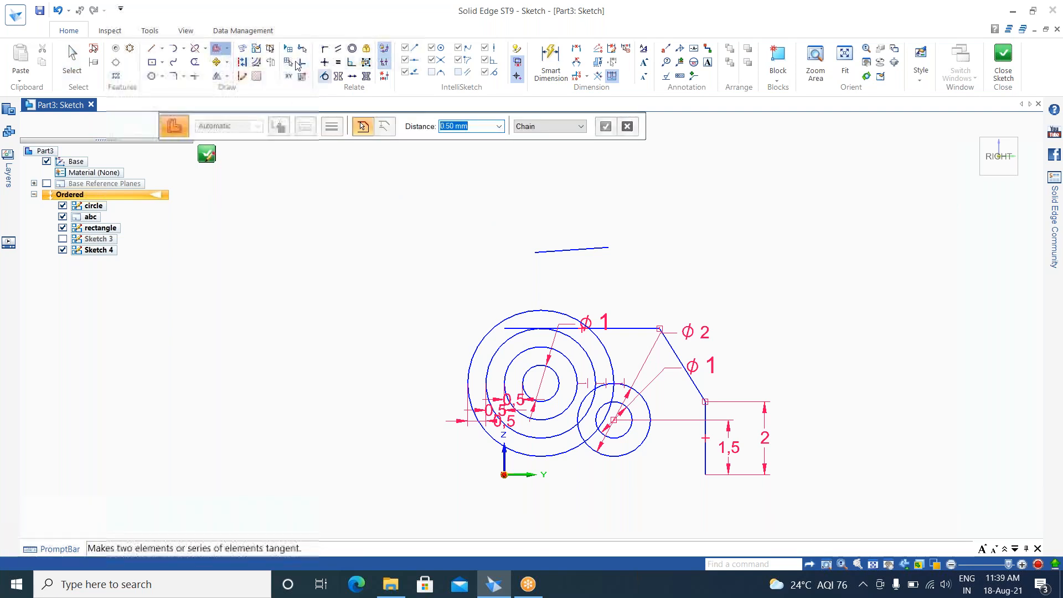
{"action": "left_click", "coordinate": [226, 48]}
{"action": "left_click", "coordinate": [239, 79]}
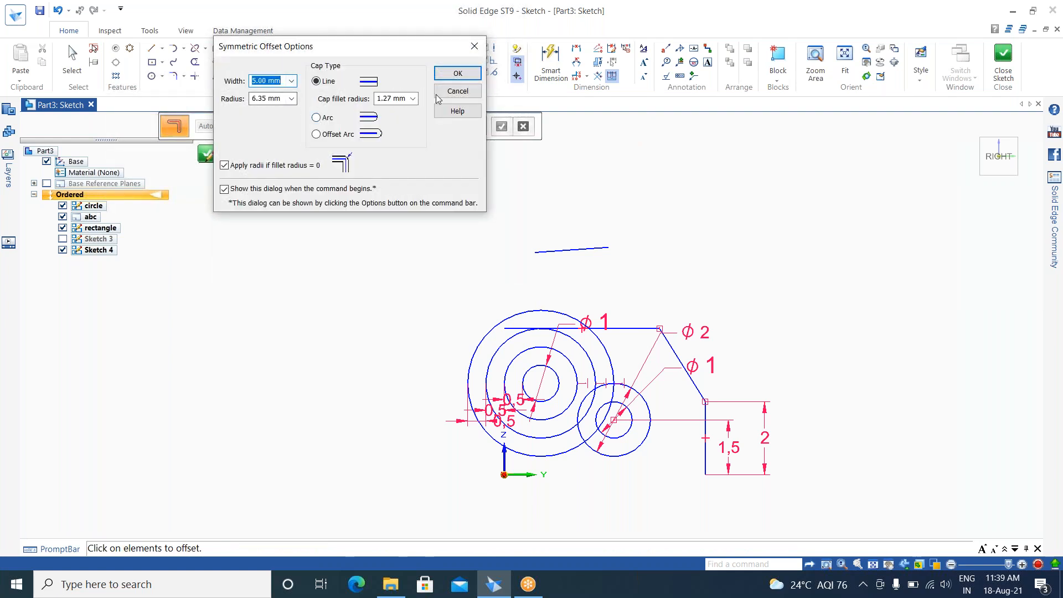
{"action": "left_click", "coordinate": [459, 75]}
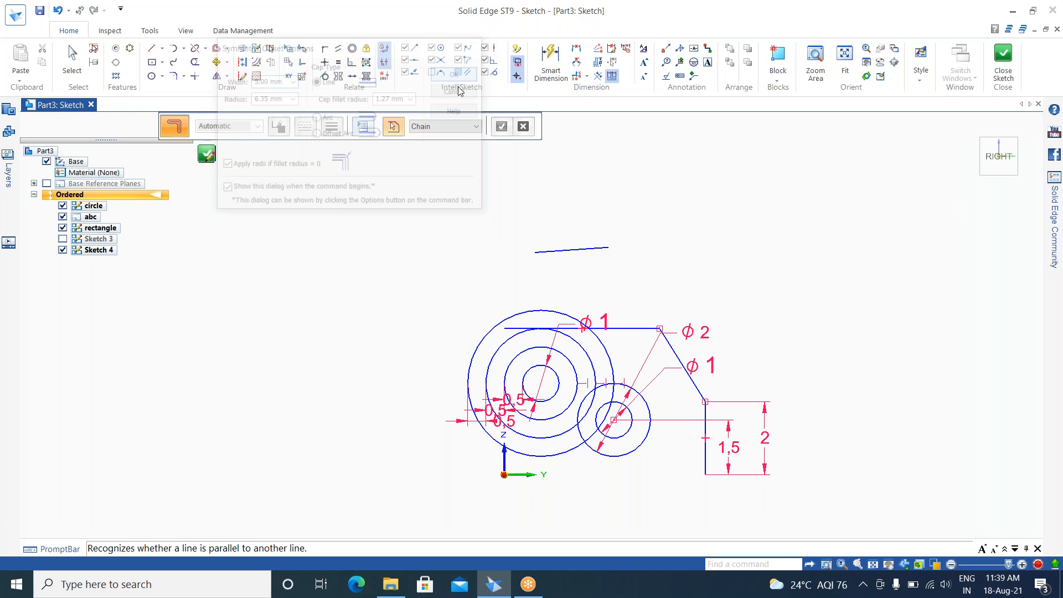
{"action": "left_click", "coordinate": [578, 250]}
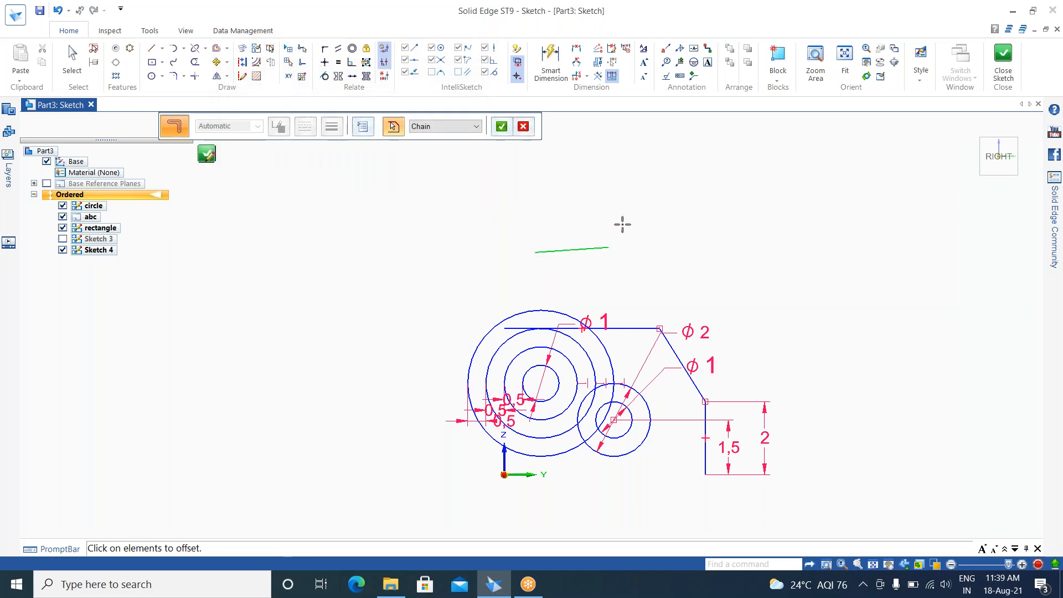
{"action": "right_click", "coordinate": [628, 197]}
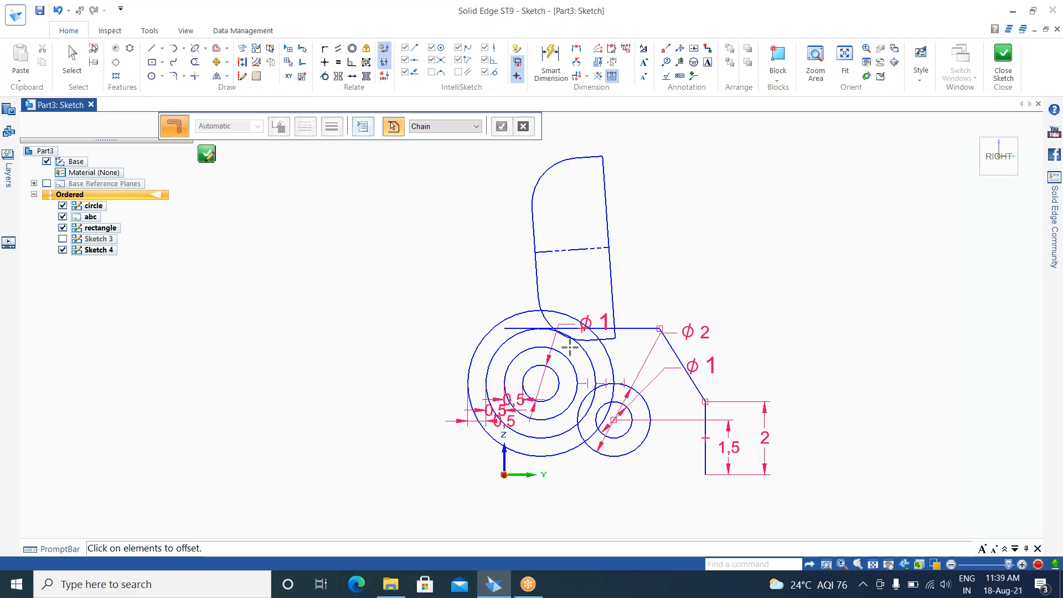
Step: Set the Symmetric Offset width to 2 mm
{"action": "left_click", "coordinate": [363, 134]}
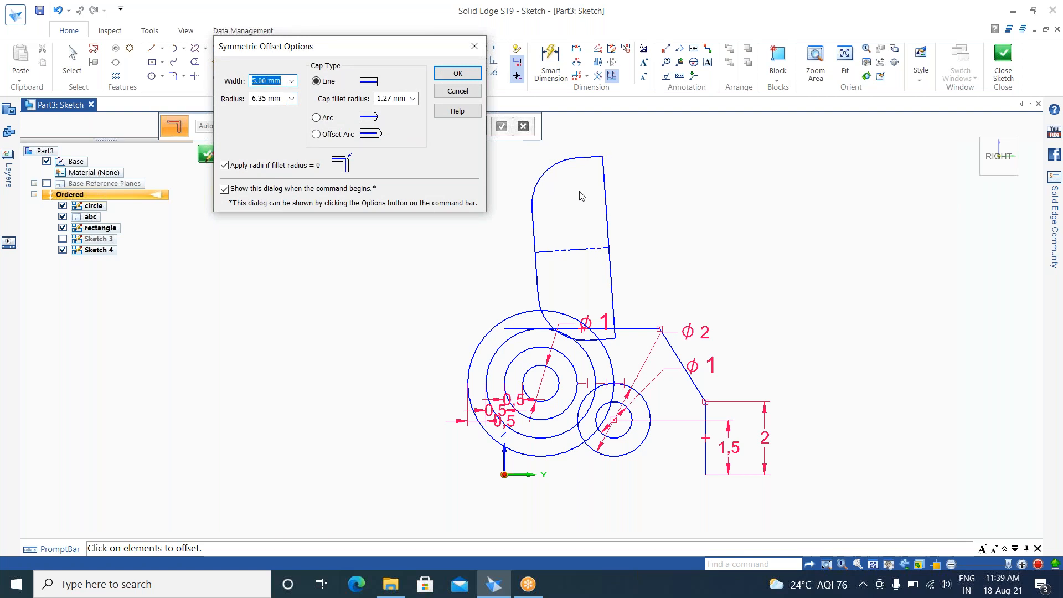
{"action": "type", "text": "2"}
{"action": "key", "text": "Return"}
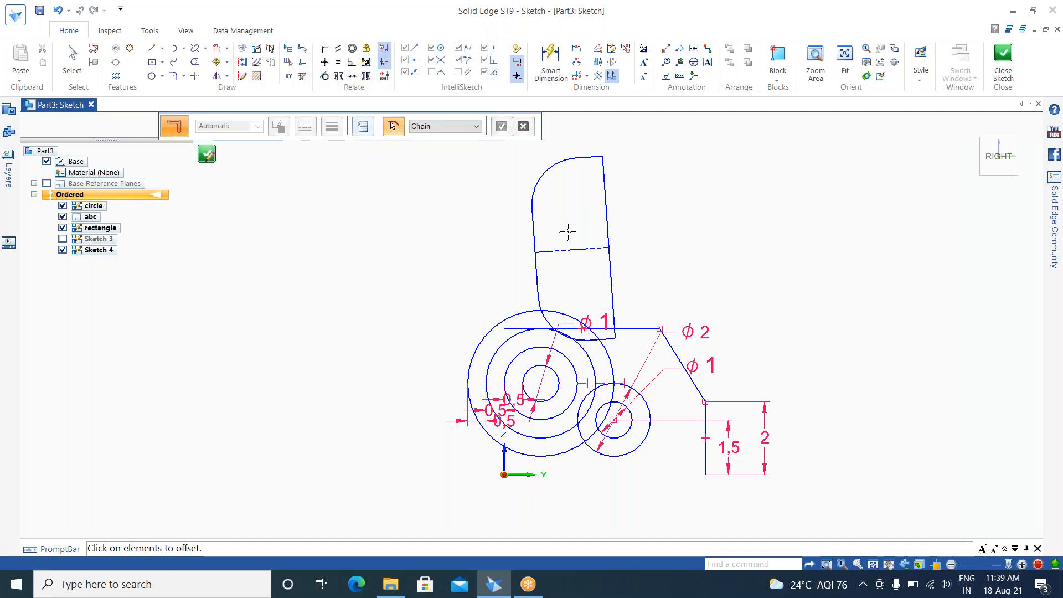
Step: Undo the symmetric offset around the separate sloping line
{"action": "left_click", "coordinate": [364, 128]}
{"action": "key", "text": "Escape"}
{"action": "key", "text": "Escape"}
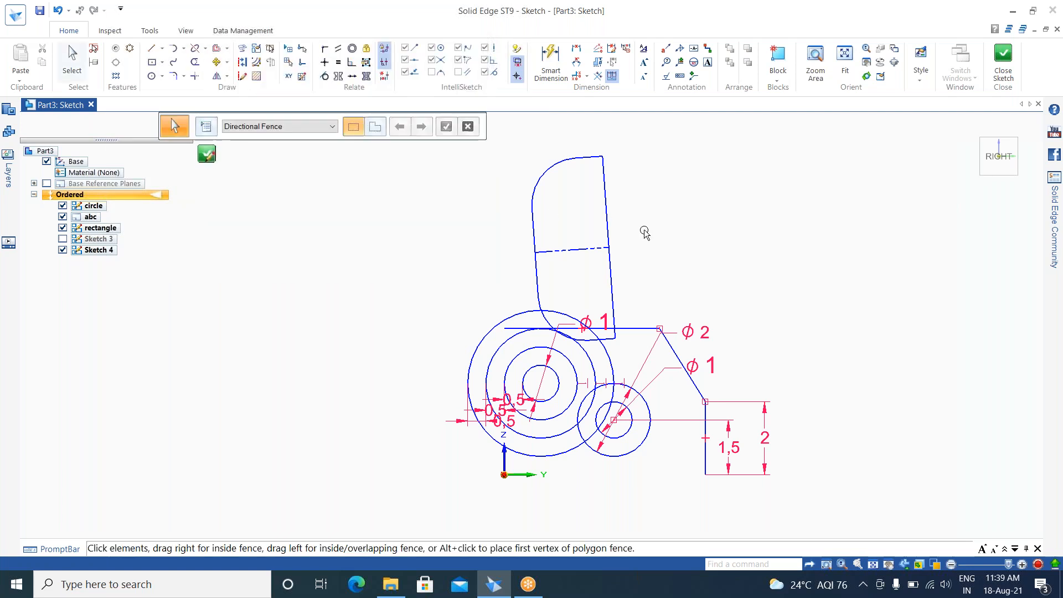
{"action": "key", "text": "ctrl+a"}
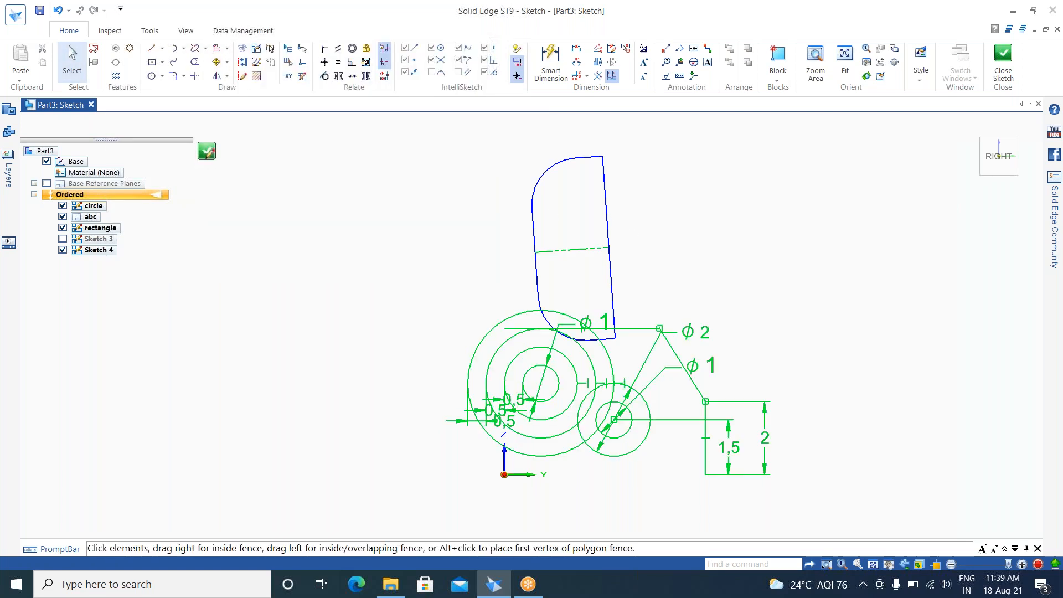
{"action": "key", "text": "Escape"}
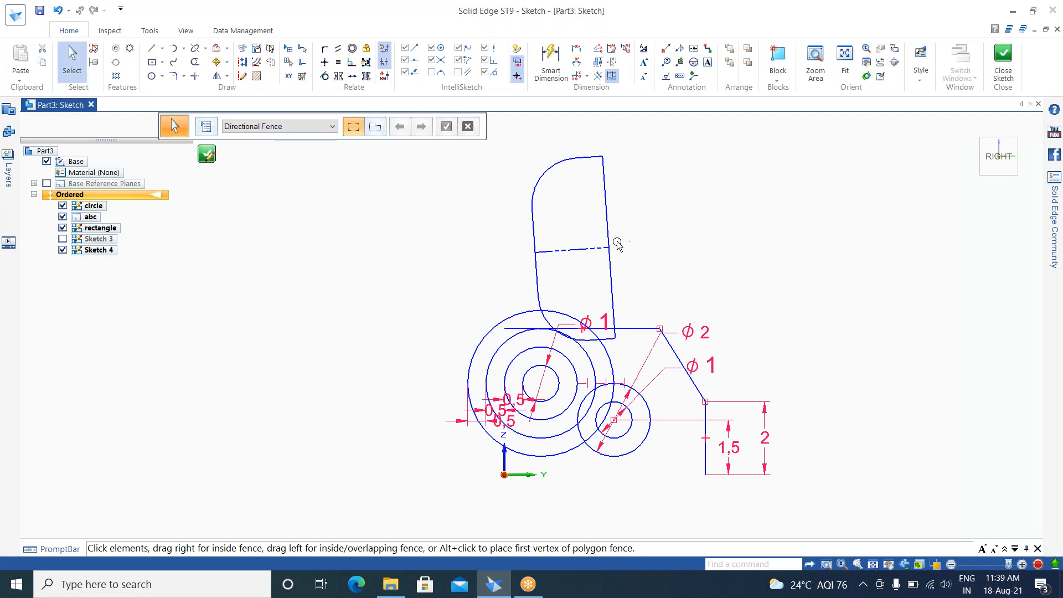
{"action": "key", "text": "ctrl+z"}
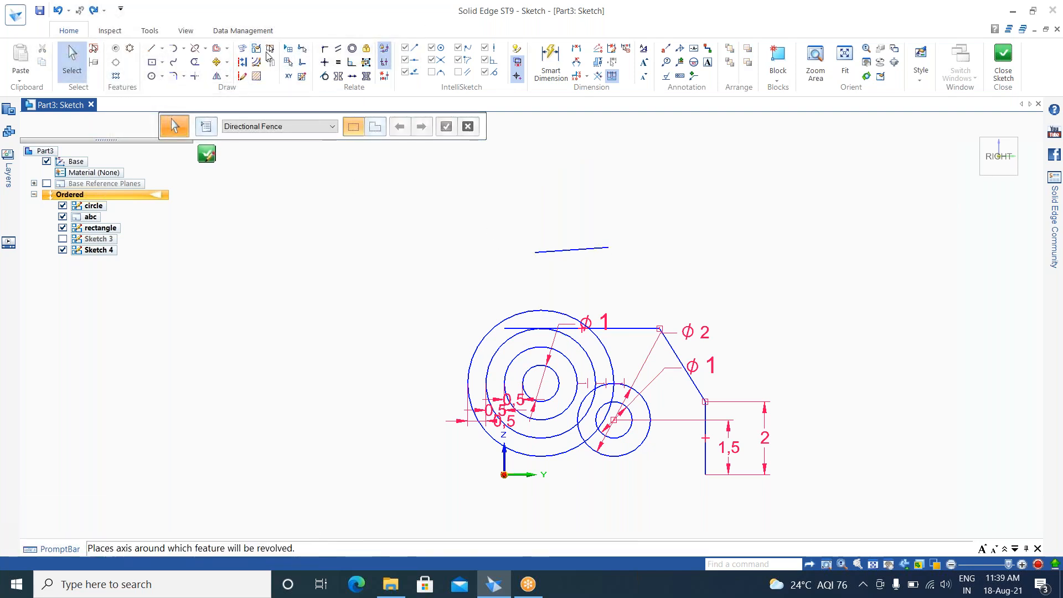
Step: Set the Symmetric Offset radius to 0 mm and create a 2 mm wide offset around the separate sloping line
{"action": "left_click", "coordinate": [227, 48]}
{"action": "left_click", "coordinate": [244, 133]}
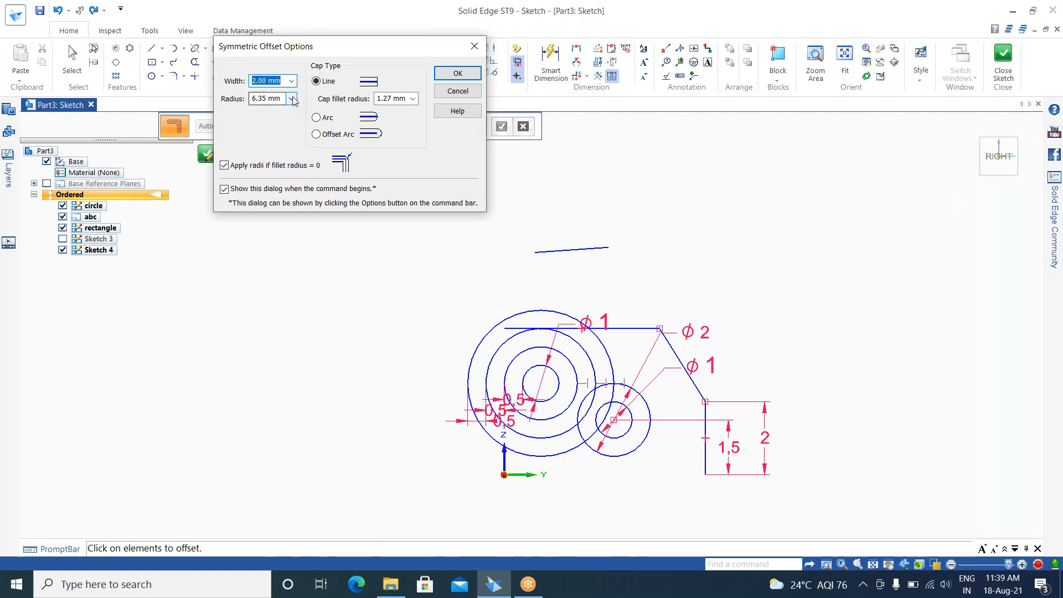
{"action": "left_click", "coordinate": [291, 99]}
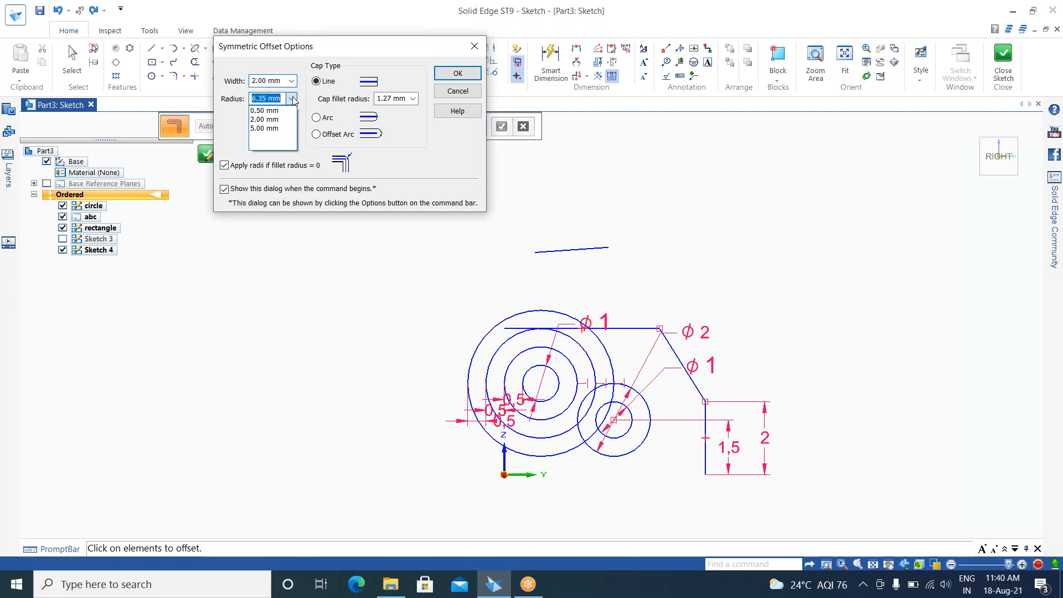
{"action": "left_click", "coordinate": [276, 120]}
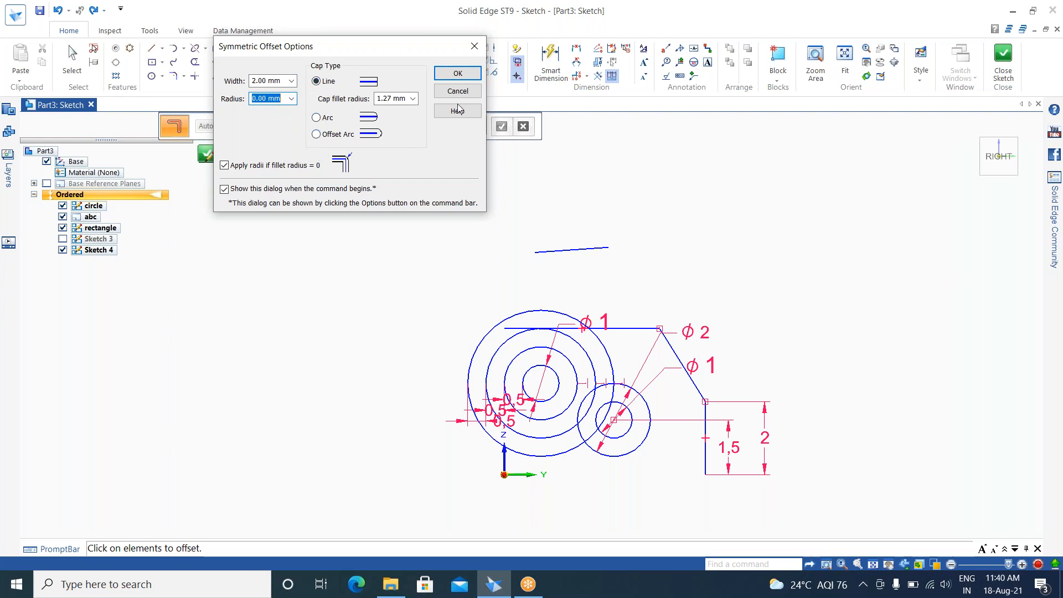
{"action": "left_click", "coordinate": [459, 74]}
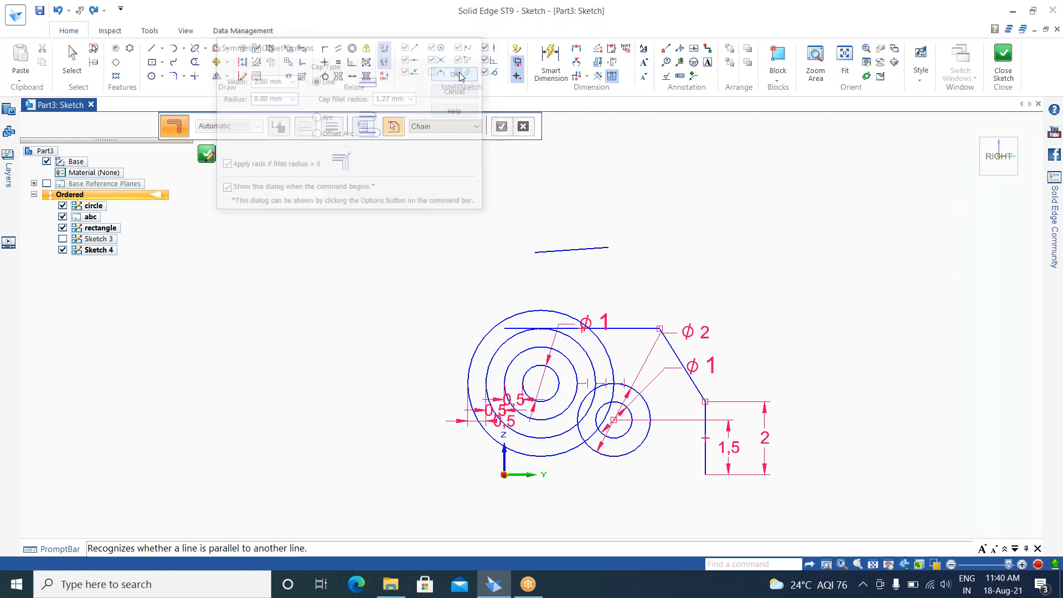
{"action": "left_click", "coordinate": [573, 247]}
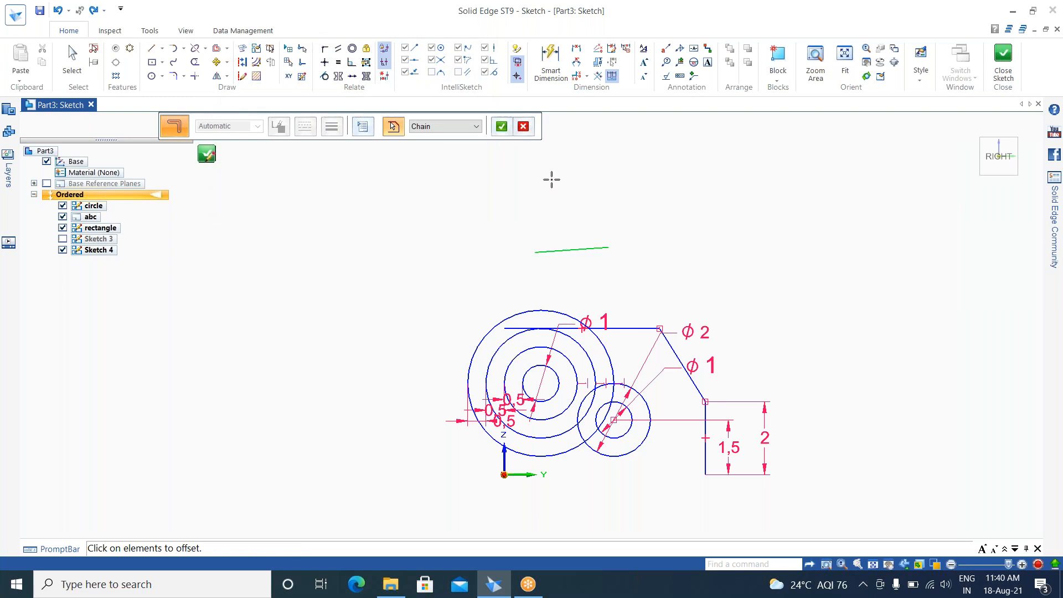
{"action": "right_click", "coordinate": [586, 179]}
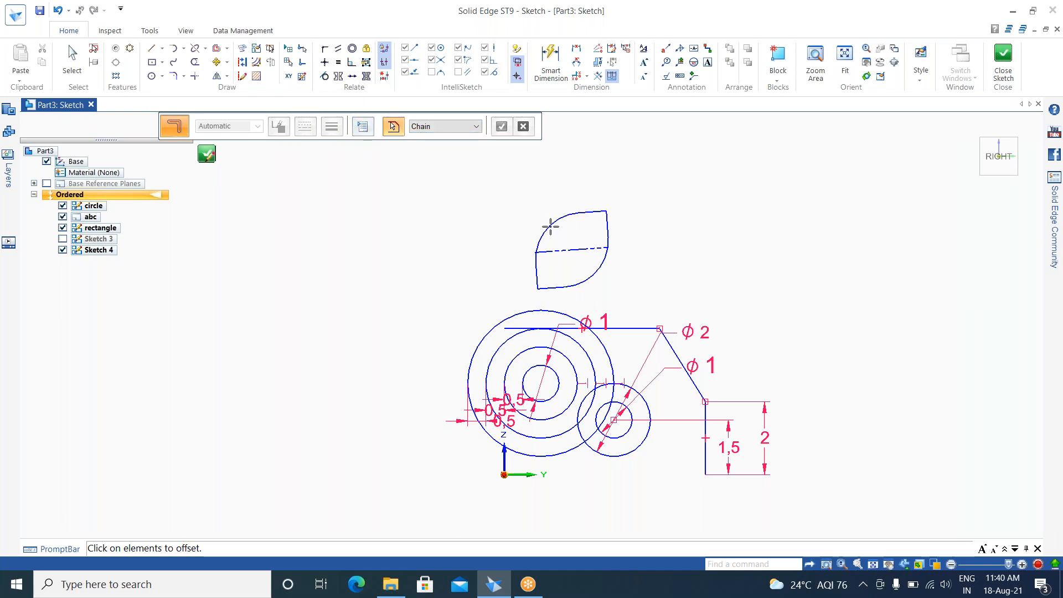
Step: Set the cap fillet radius to 0 mm and the width to 1 mm, and symmetrically offset the sloping line again
{"action": "left_click", "coordinate": [361, 127]}
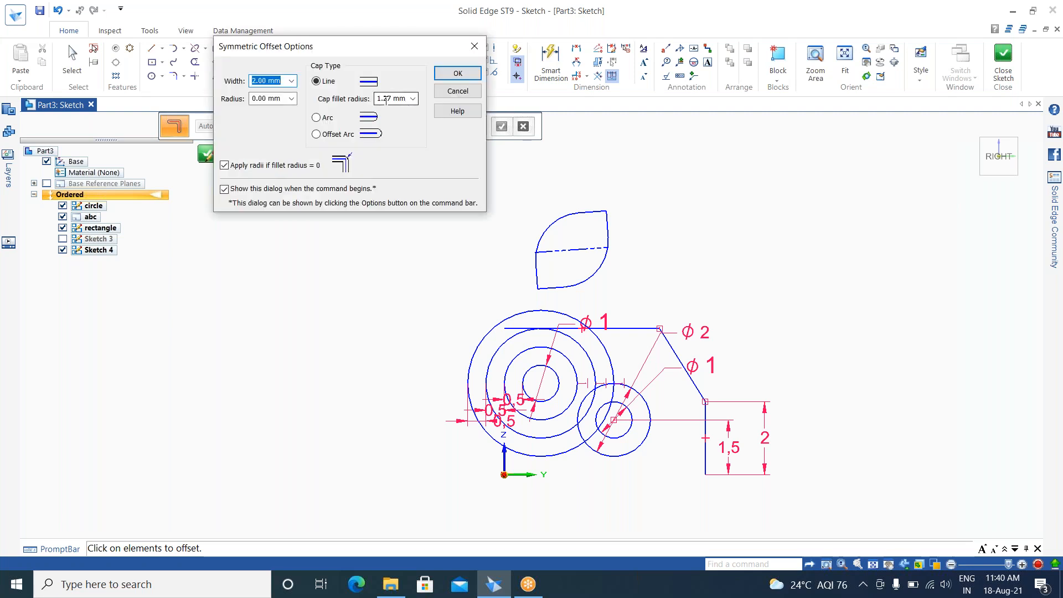
{"action": "left_click", "coordinate": [413, 100]}
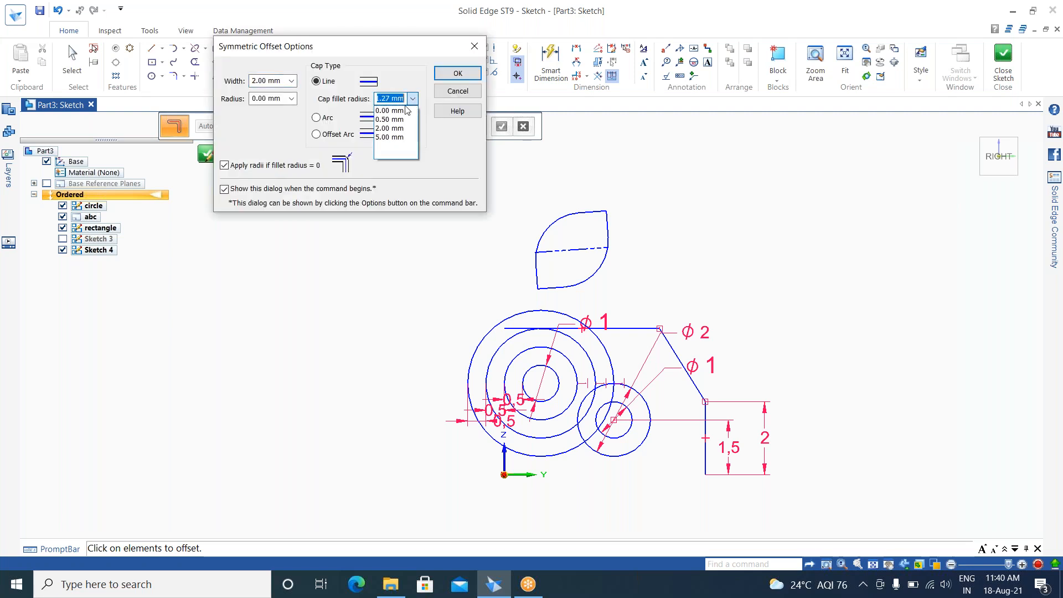
{"action": "left_click", "coordinate": [401, 111]}
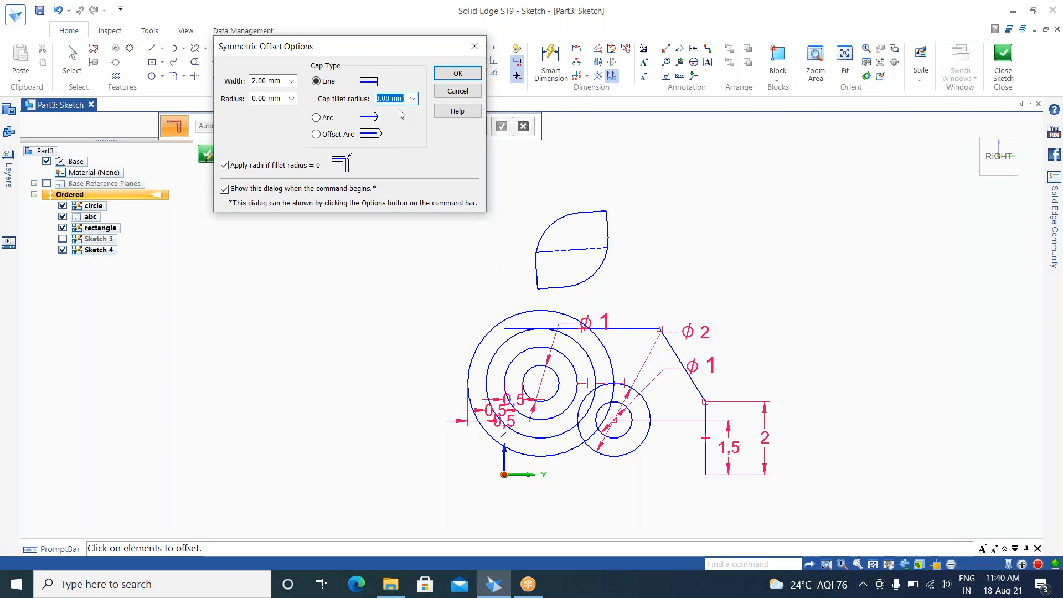
{"action": "left_click", "coordinate": [291, 81]}
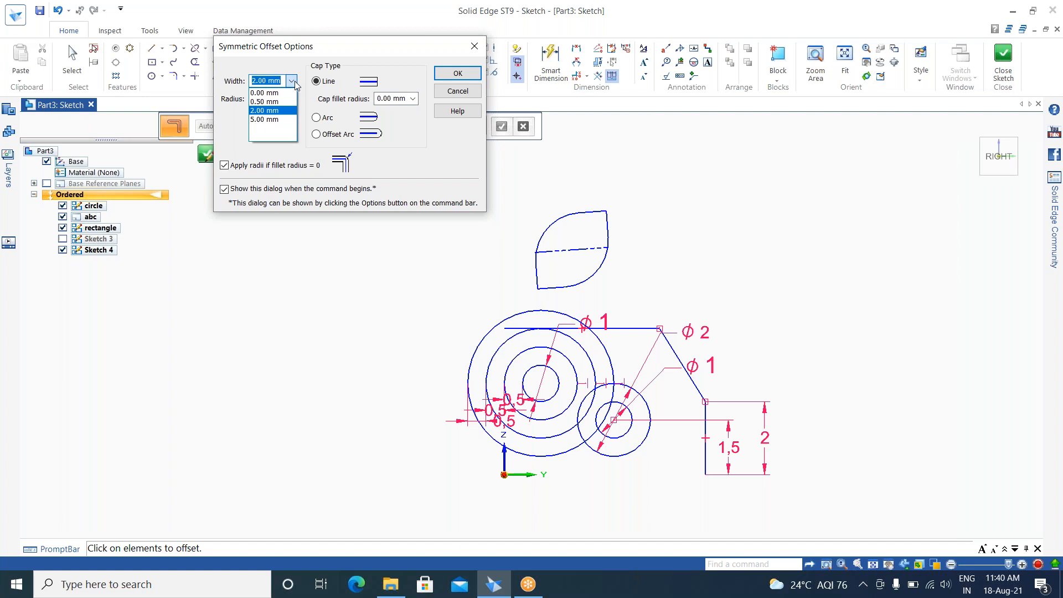
{"action": "type", "text": "1"}
{"action": "left_click", "coordinate": [236, 155]}
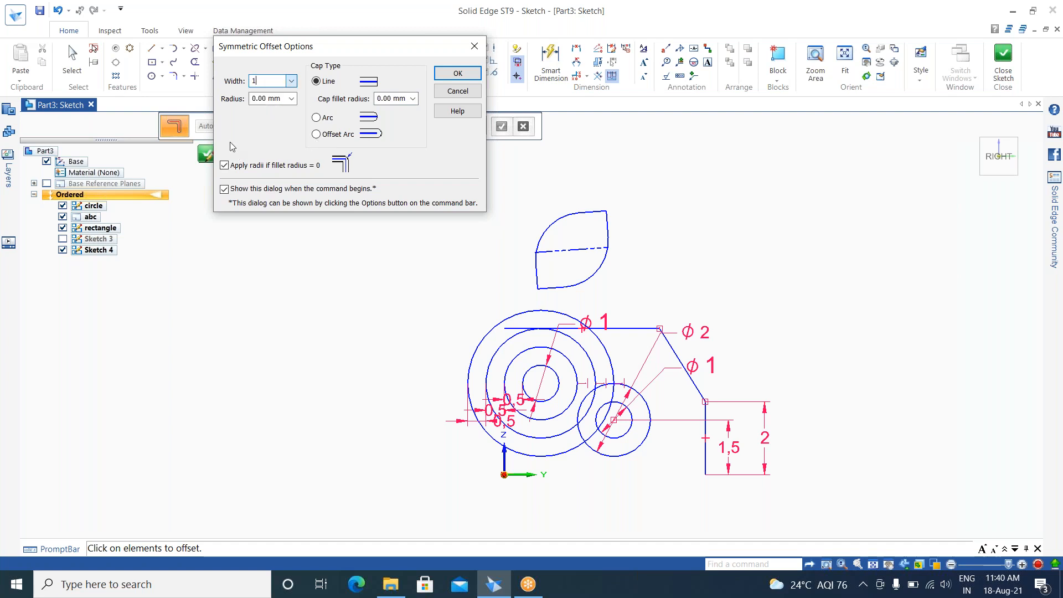
{"action": "left_click", "coordinate": [458, 74]}
{"action": "left_click", "coordinate": [577, 248]}
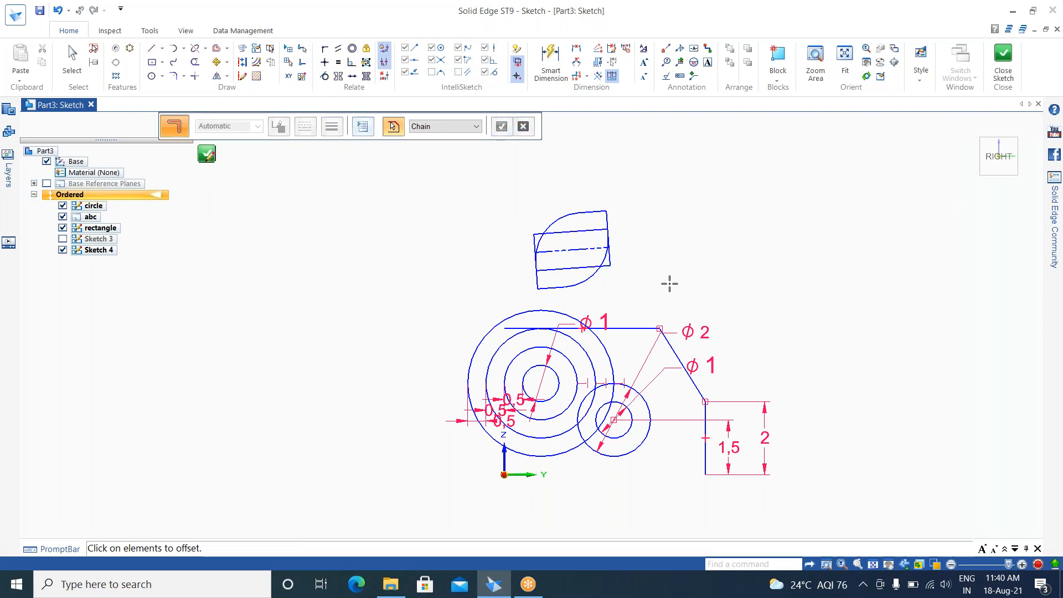
Step: Delete all the geometry and dimensions in the sketch
{"action": "key", "text": "Escape"}
{"action": "left_click_drag", "start_coordinate": [808, 147], "coordinate": [415, 508]}
{"action": "key", "text": "Delete"}
Step: Draw a short rising line at the far left of the sketch and a separate horizontal line to its upper right
{"action": "left_click", "coordinate": [151, 49]}
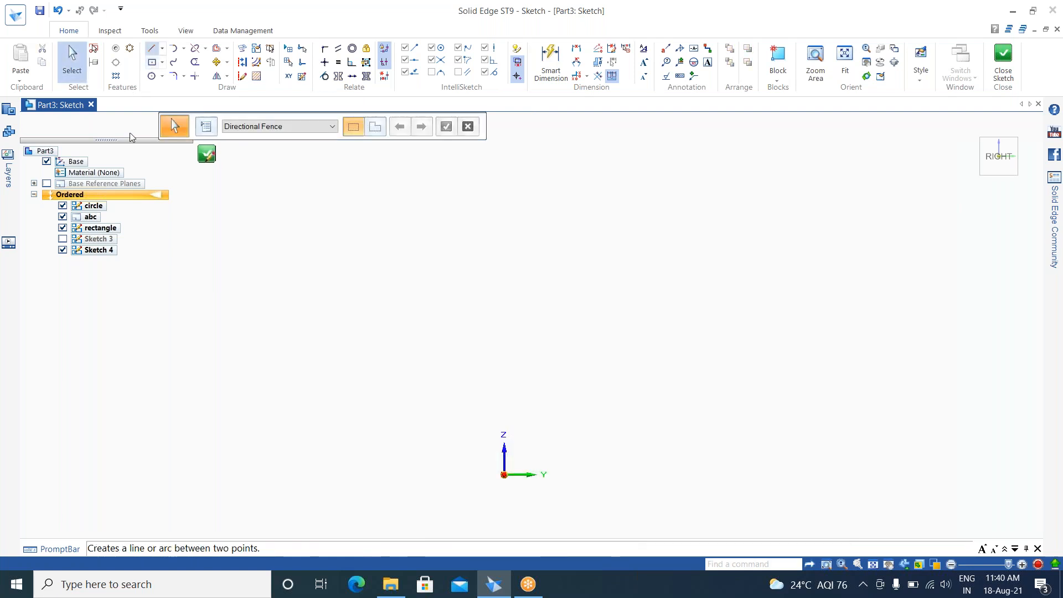
{"action": "left_click", "coordinate": [143, 348]}
{"action": "left_click", "coordinate": [189, 319]}
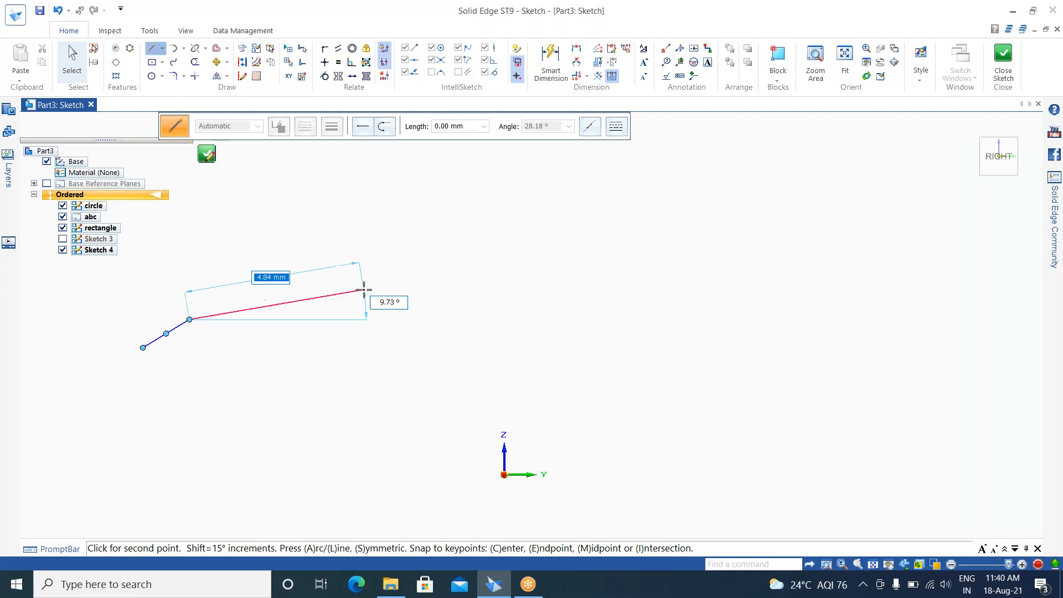
{"action": "right_click", "coordinate": [353, 300]}
{"action": "left_click", "coordinate": [309, 284]}
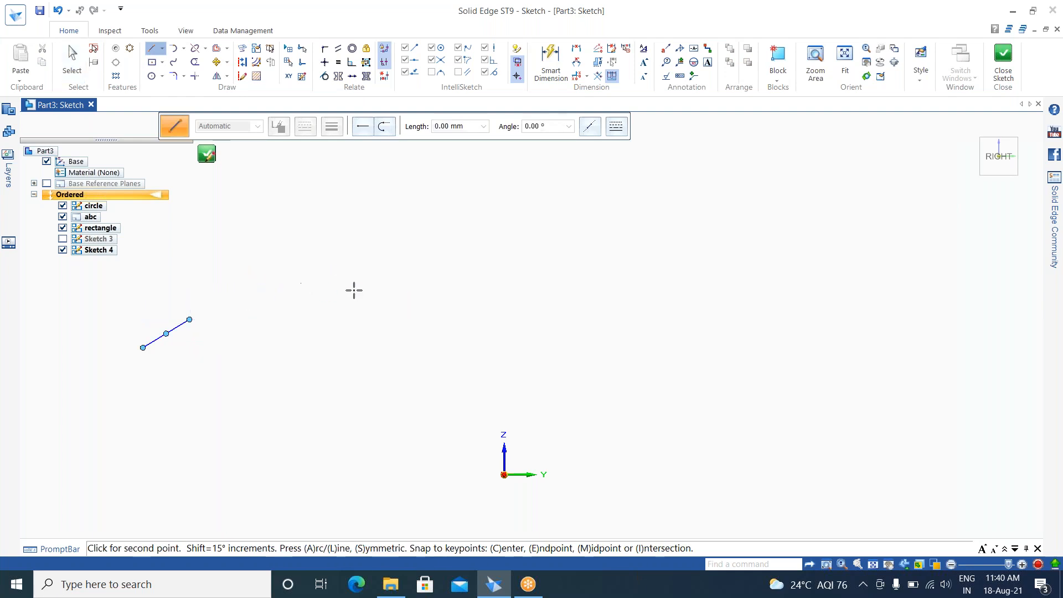
{"action": "left_click", "coordinate": [421, 283]}
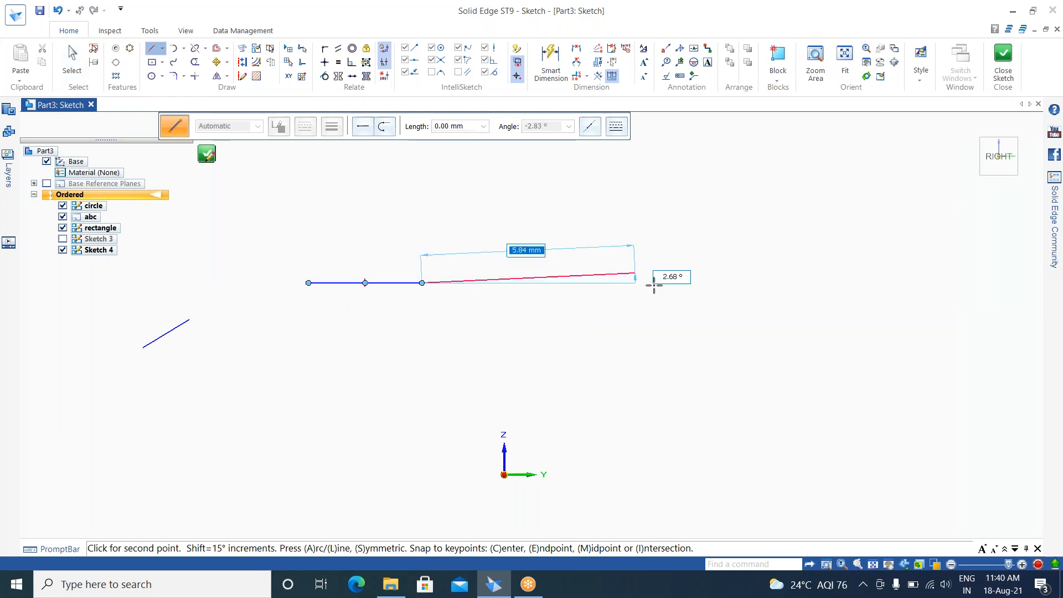
{"action": "right_click", "coordinate": [640, 330]}
Step: Draw a slightly falling line to the right of the origin and a separate rising line further up and right
{"action": "left_click", "coordinate": [595, 320]}
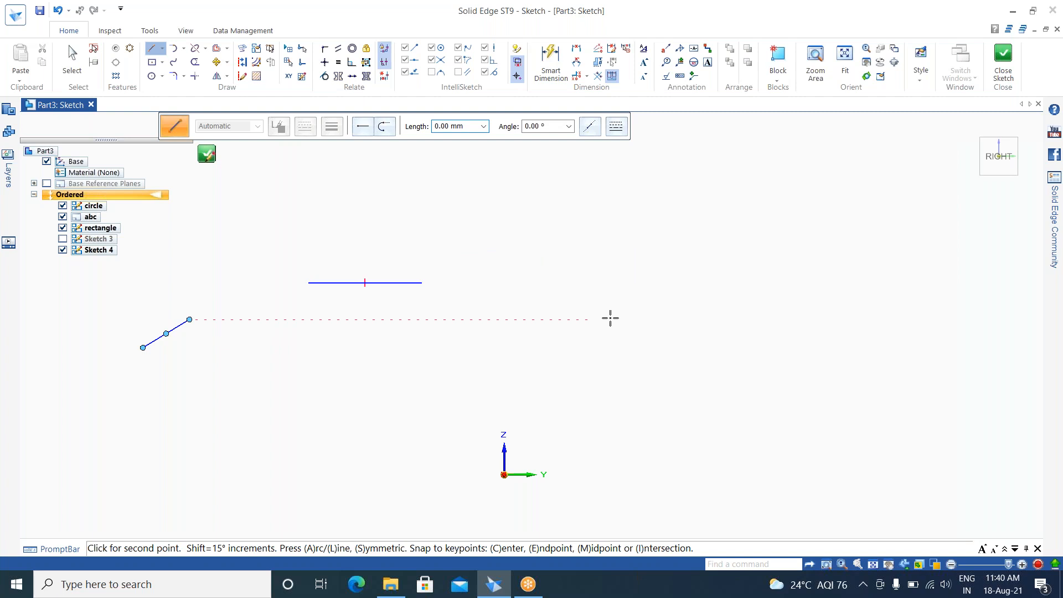
{"action": "left_click", "coordinate": [712, 334]}
{"action": "right_click", "coordinate": [778, 237]}
{"action": "left_click", "coordinate": [860, 167]}
{"action": "left_click", "coordinate": [747, 210]}
{"action": "right_click", "coordinate": [847, 195]}
{"action": "left_click", "coordinate": [861, 166]}
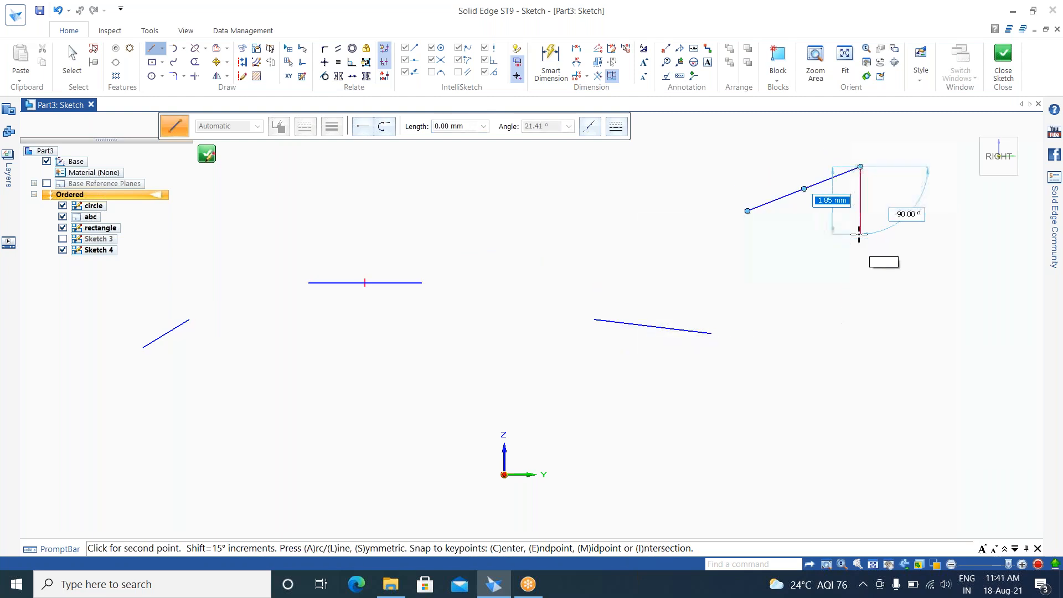
{"action": "key", "text": "Escape"}
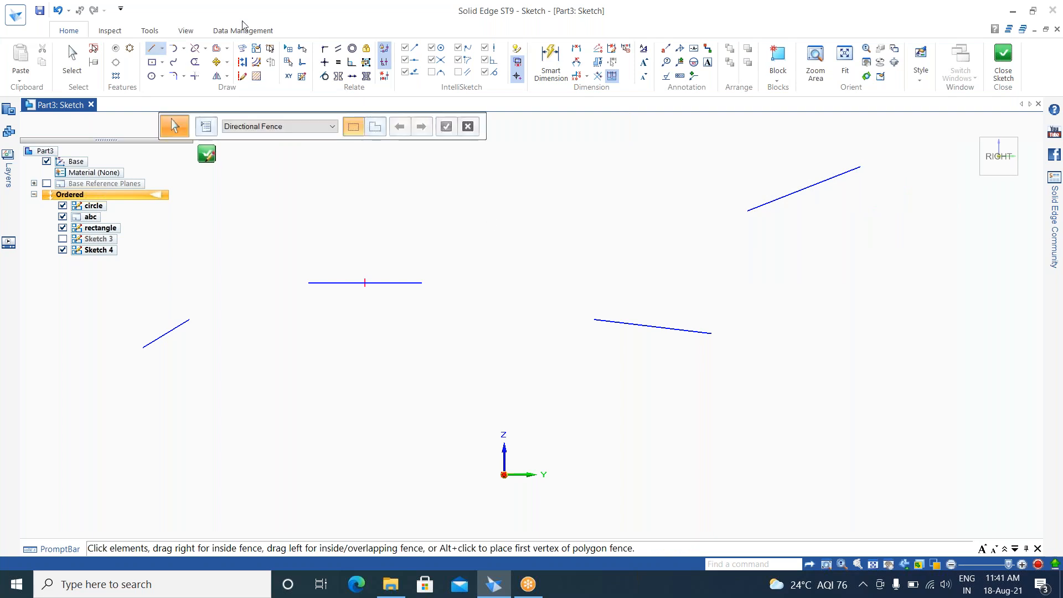
Step: Create a symmetric offset around the short rising line with 1 mm width, 0 mm radius, and Line caps with 0 mm fillet radius
{"action": "left_click", "coordinate": [227, 48]}
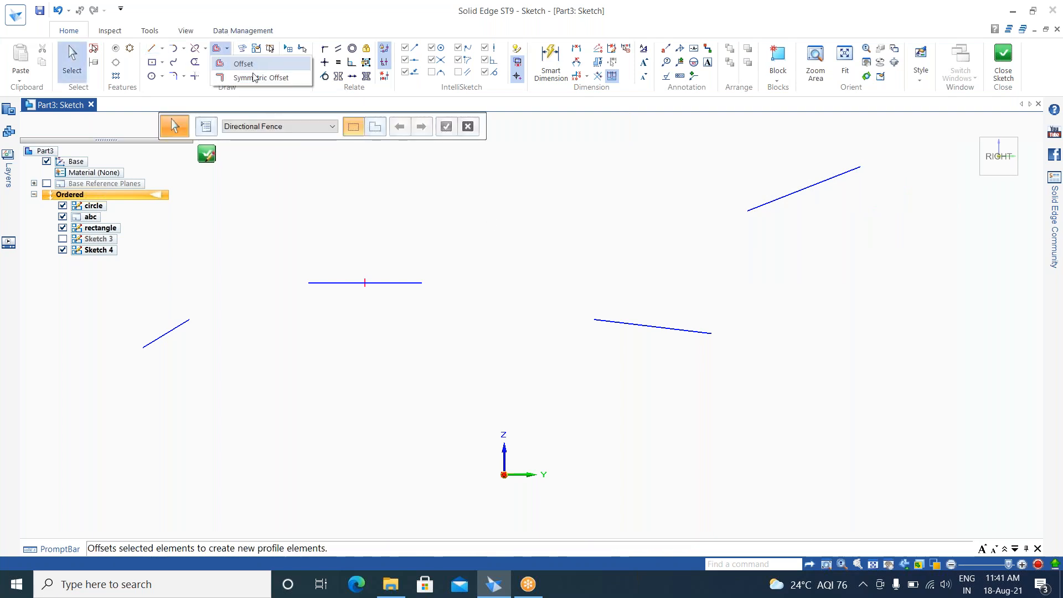
{"action": "left_click", "coordinate": [254, 77]}
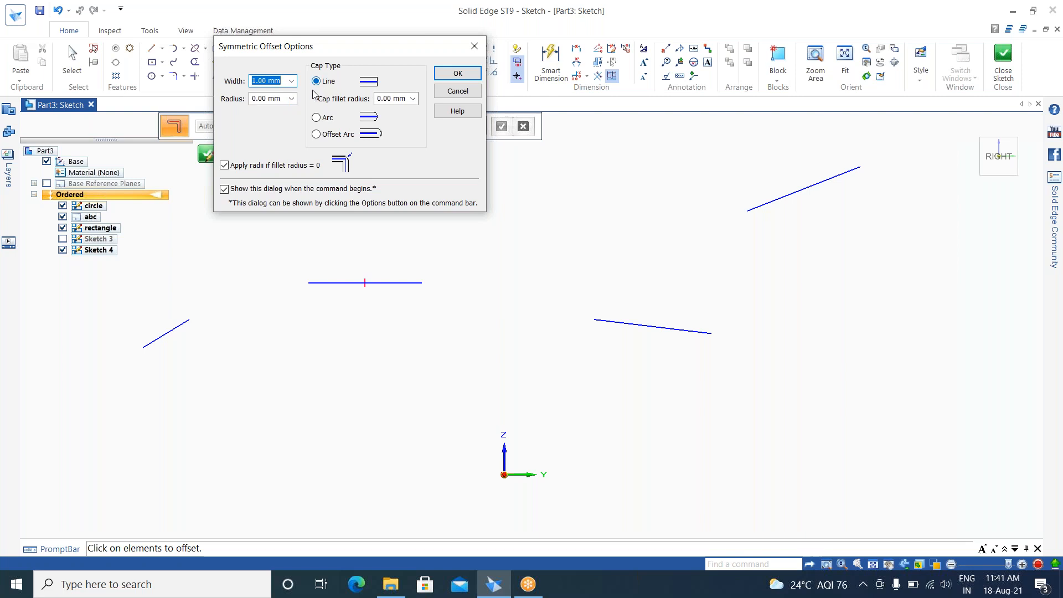
{"action": "left_click", "coordinate": [459, 76]}
{"action": "left_click", "coordinate": [176, 330]}
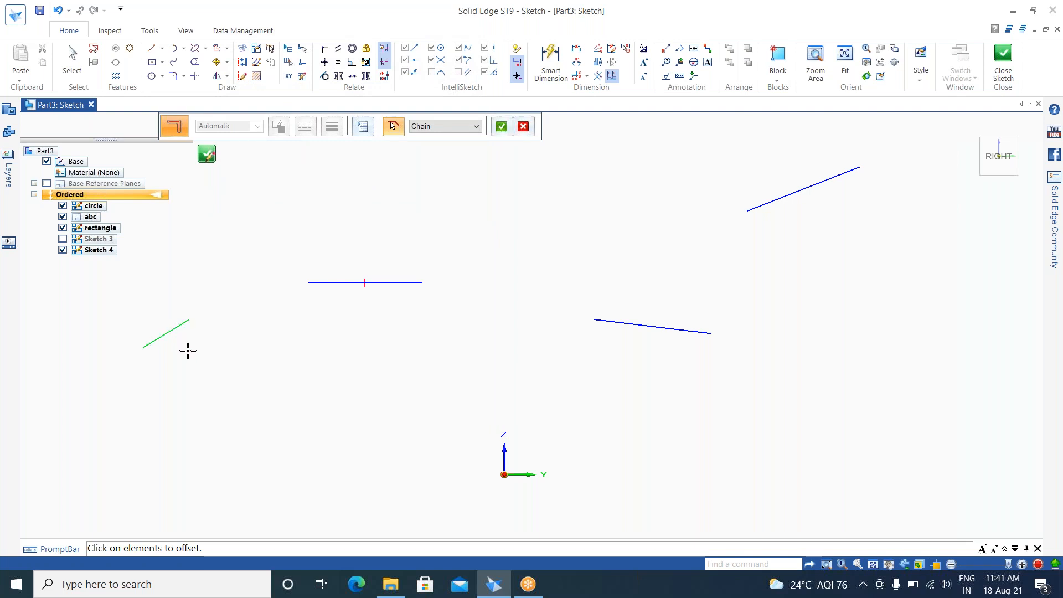
{"action": "right_click", "coordinate": [191, 350]}
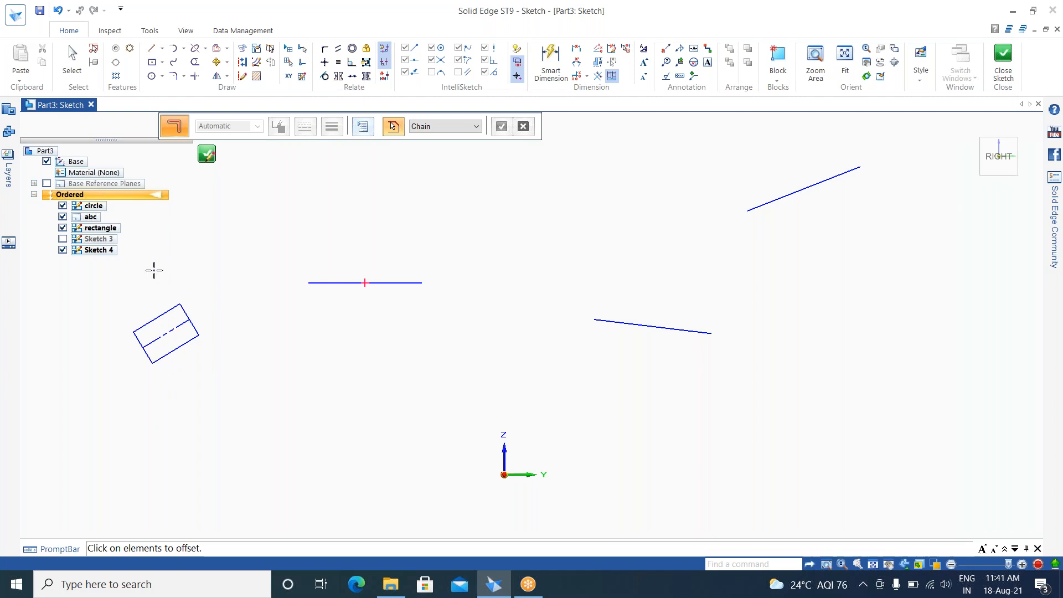
Step: Set the Symmetric Offset radius to 0.5 mm
{"action": "left_click", "coordinate": [357, 128]}
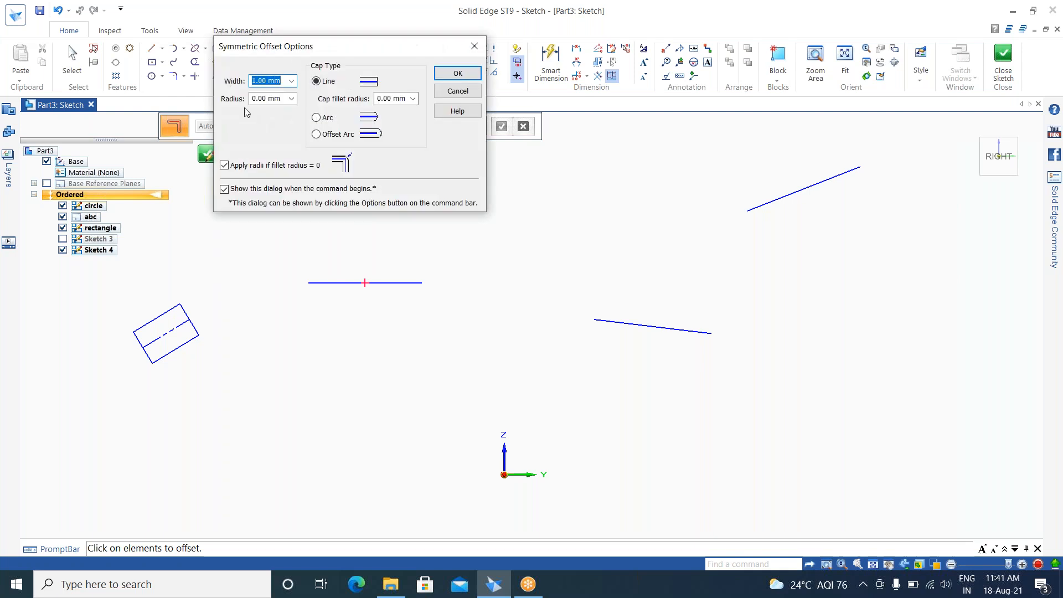
{"action": "left_click", "coordinate": [291, 98]}
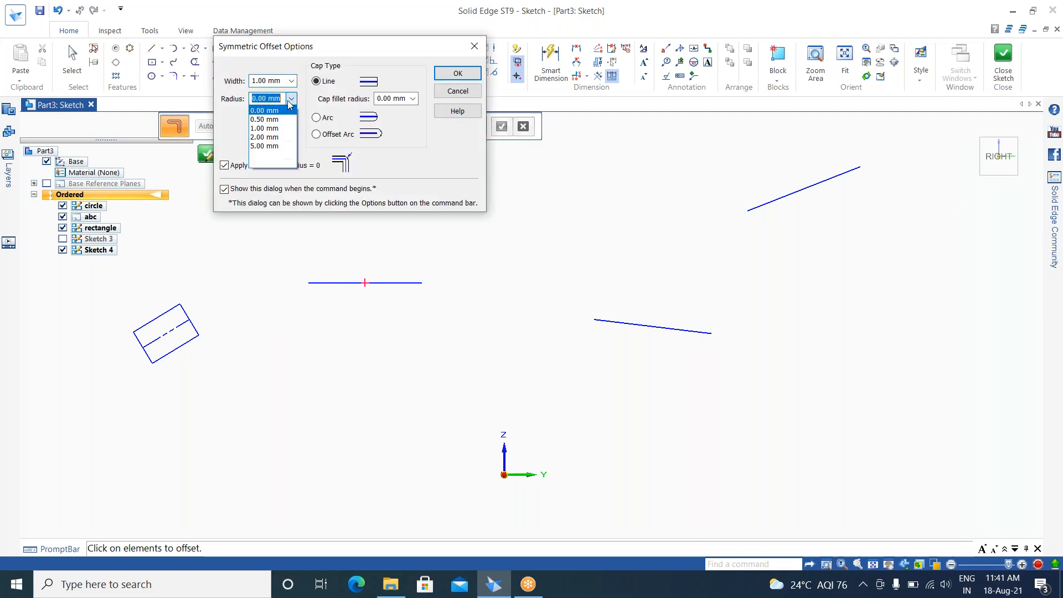
{"action": "left_click", "coordinate": [260, 120]}
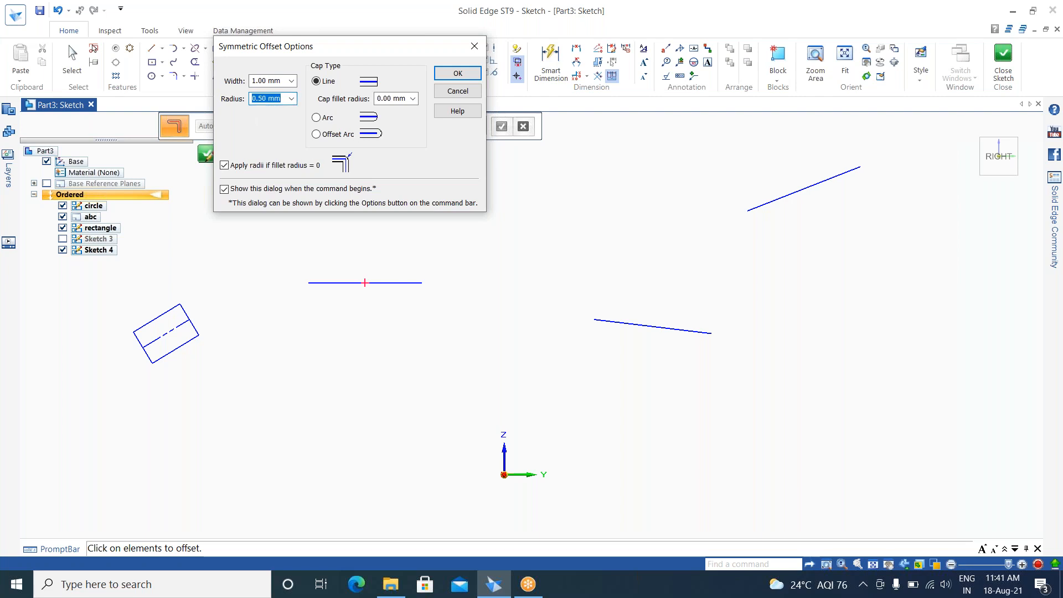
{"action": "left_click", "coordinate": [458, 73]}
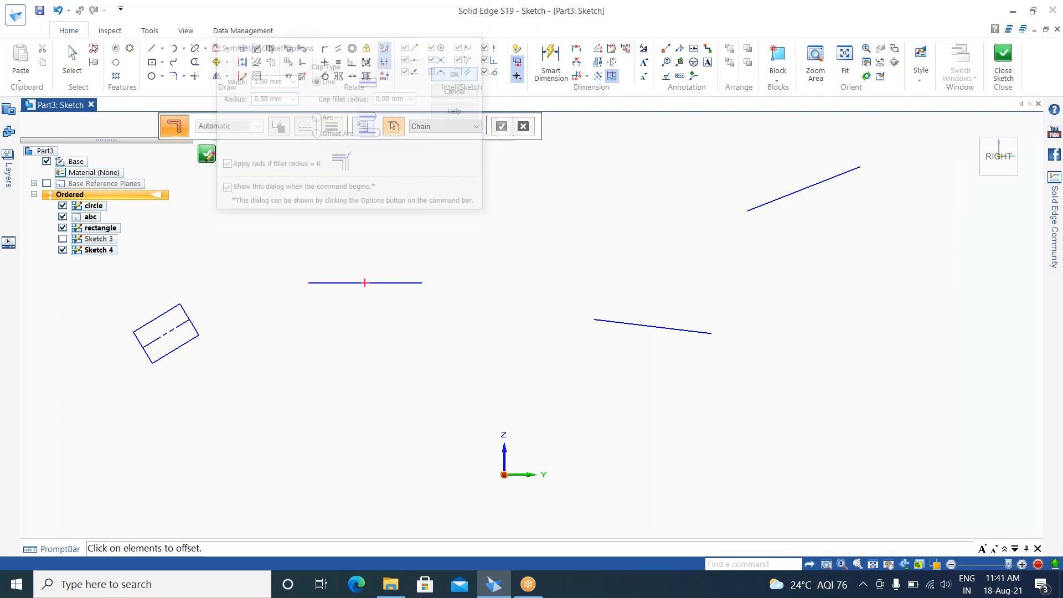
Step: Create a symmetric offset around the horizontal line using the current width and Line caps, and inspect its corner up close
{"action": "left_click", "coordinate": [173, 330]}
{"action": "right_click", "coordinate": [211, 294]}
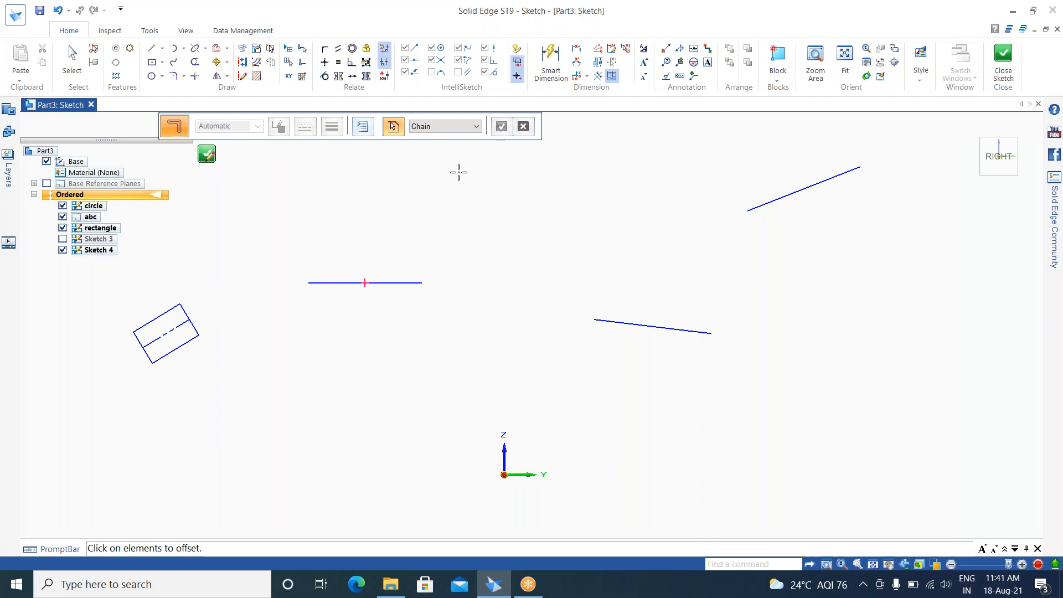
{"action": "left_click", "coordinate": [331, 283]}
{"action": "right_click", "coordinate": [297, 216]}
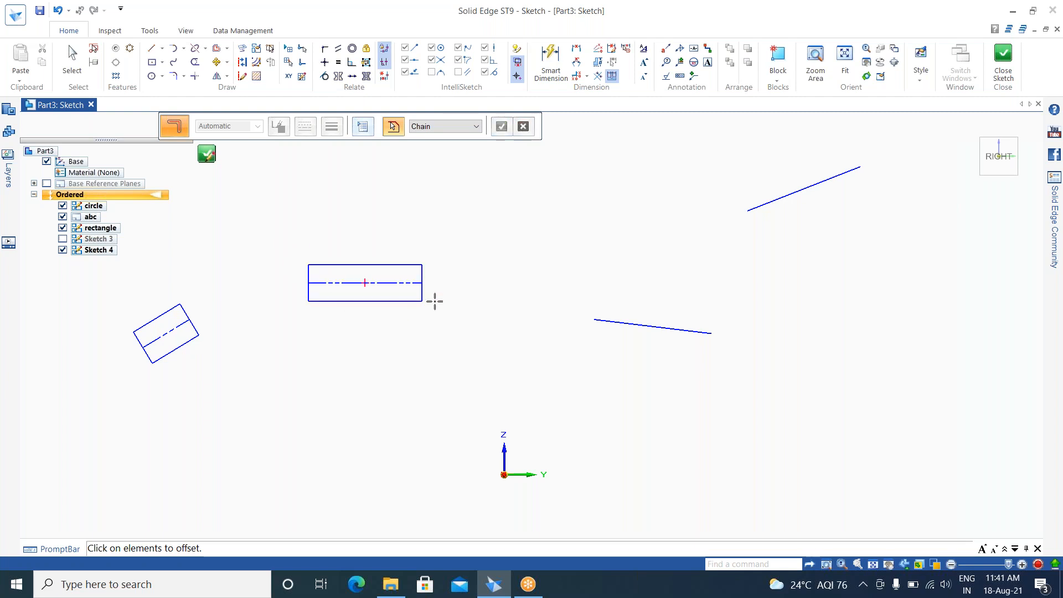
{"action": "scroll", "coordinate": [421, 263], "scroll_direction": "up", "scroll_amount": 8}
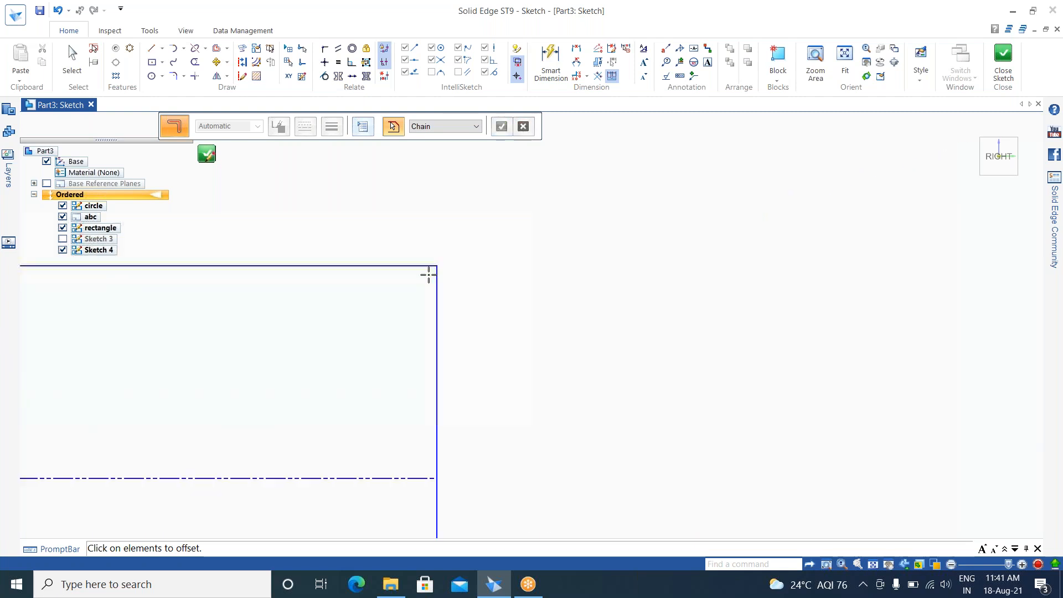
{"action": "scroll", "coordinate": [429, 273], "scroll_direction": "down", "scroll_amount": 10}
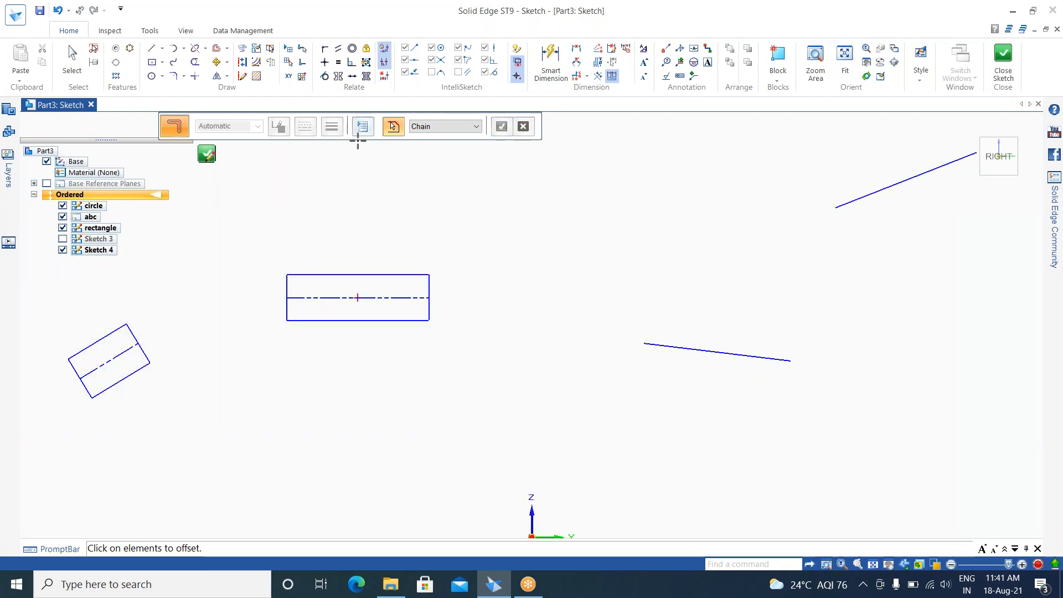
Step: Undo the symmetric offset around the horizontal line
{"action": "left_click", "coordinate": [363, 127]}
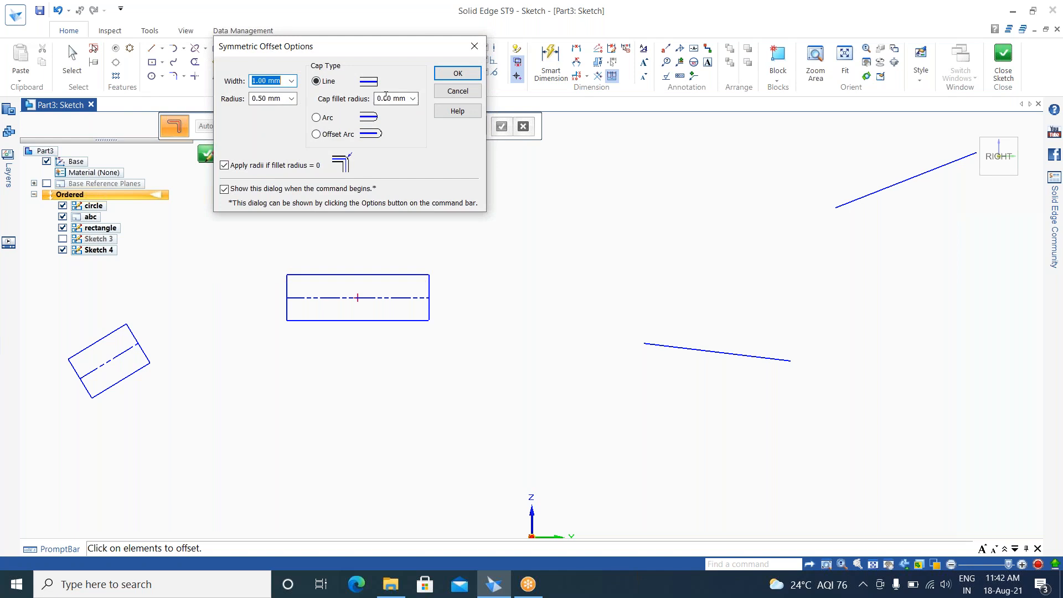
{"action": "left_click", "coordinate": [474, 47]}
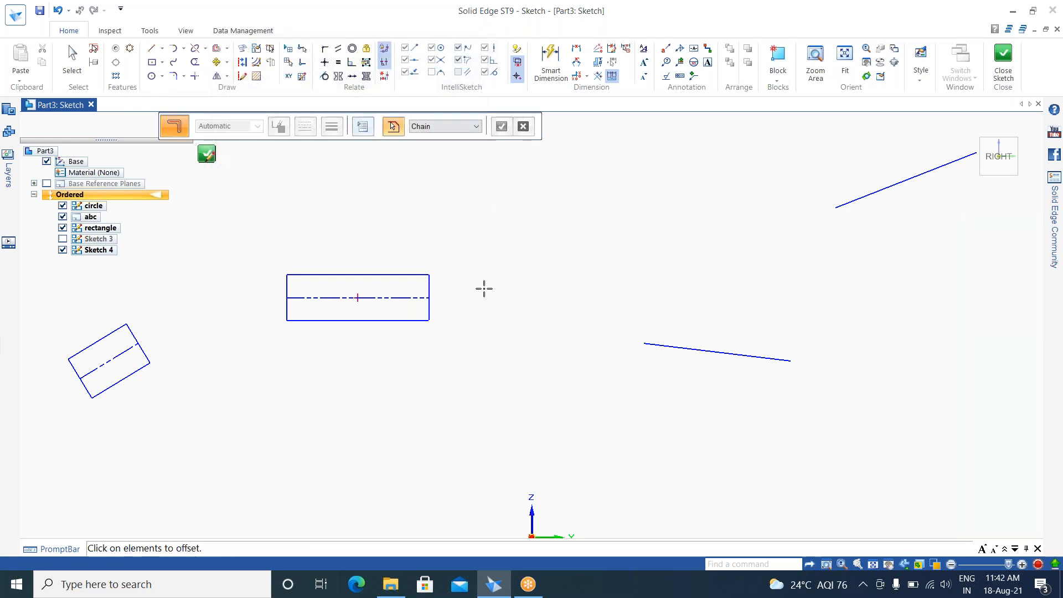
{"action": "key", "text": "Escape"}
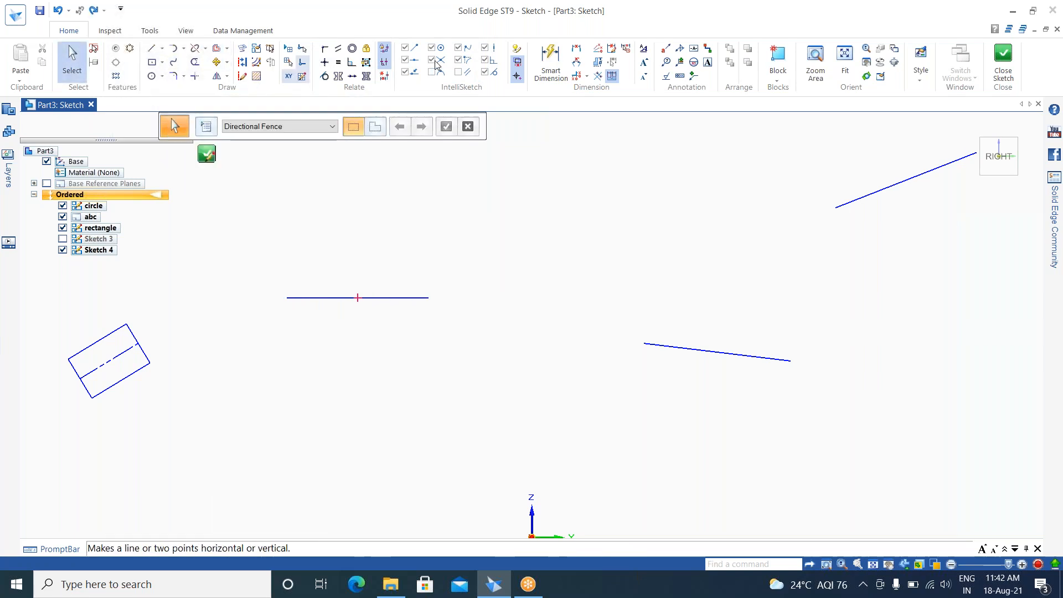
Step: Create a symmetric offset around the horizontal line with 1 mm width, 0.5 mm radius, and Arc caps
{"action": "left_click", "coordinate": [229, 53]}
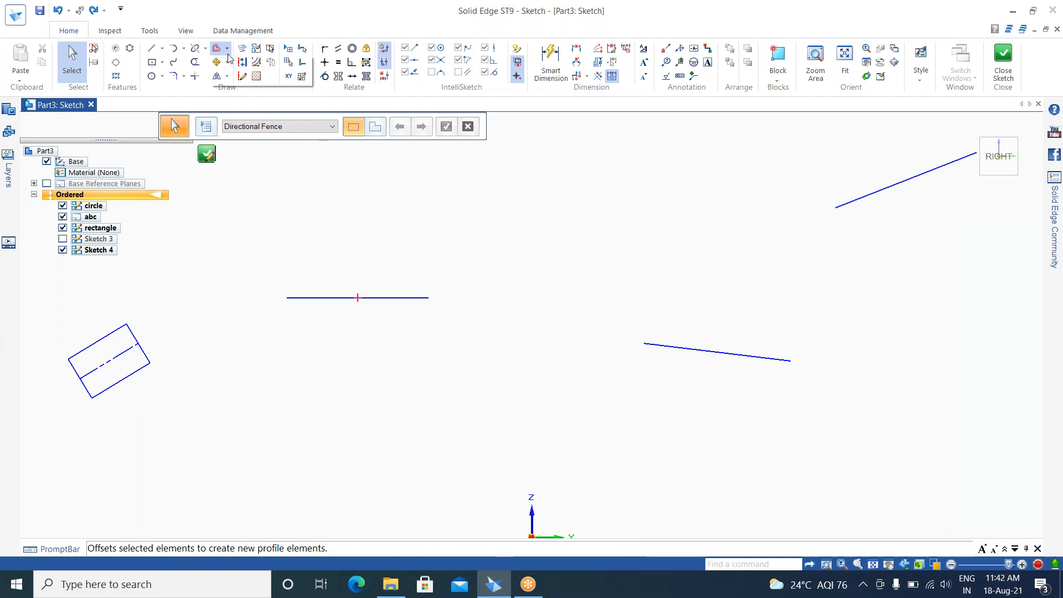
{"action": "left_click", "coordinate": [239, 64]}
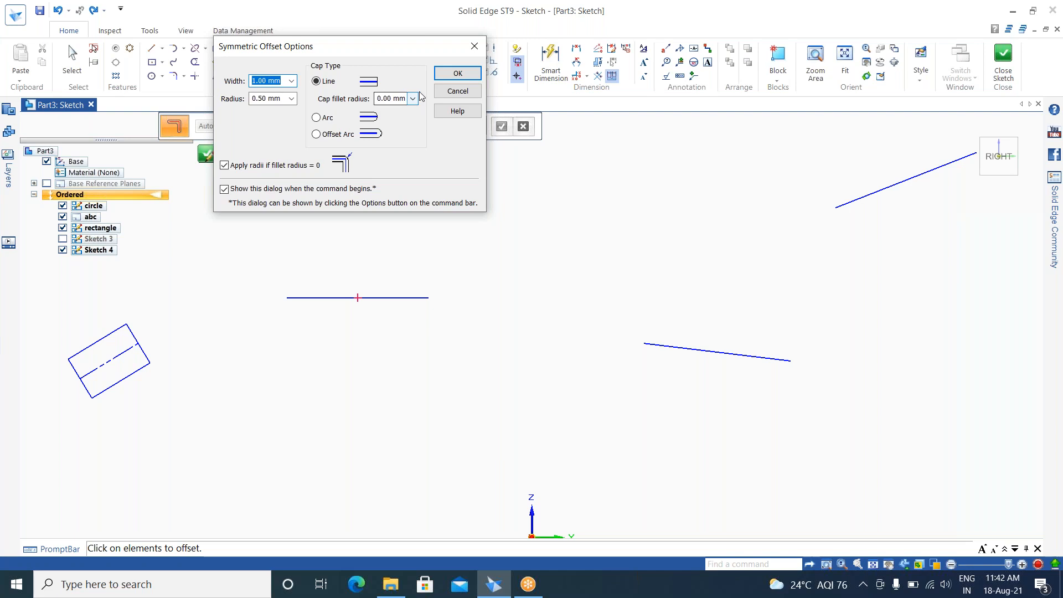
{"action": "left_click", "coordinate": [317, 118]}
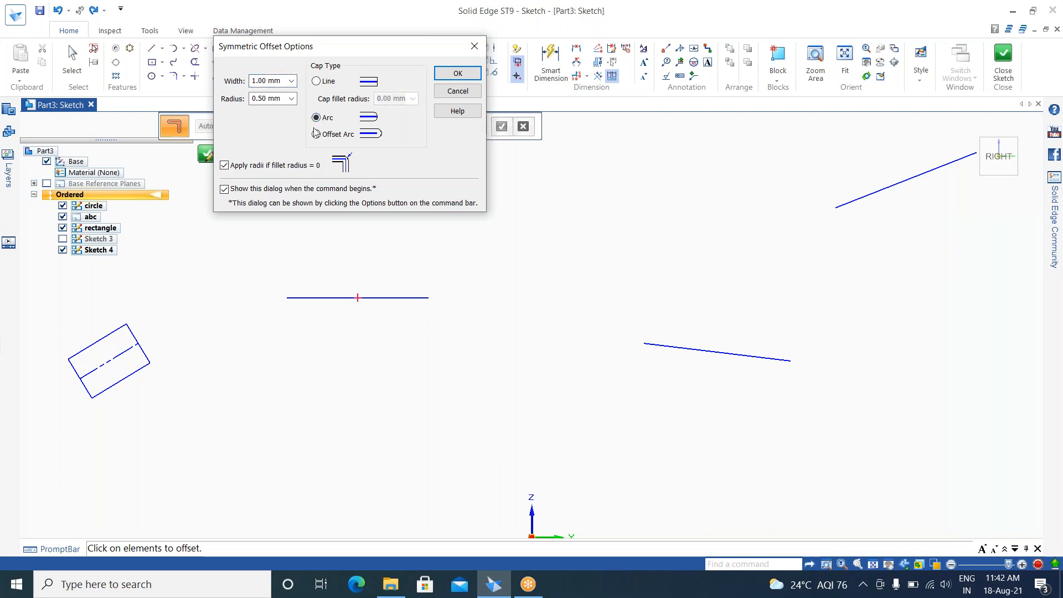
{"action": "left_click", "coordinate": [455, 74]}
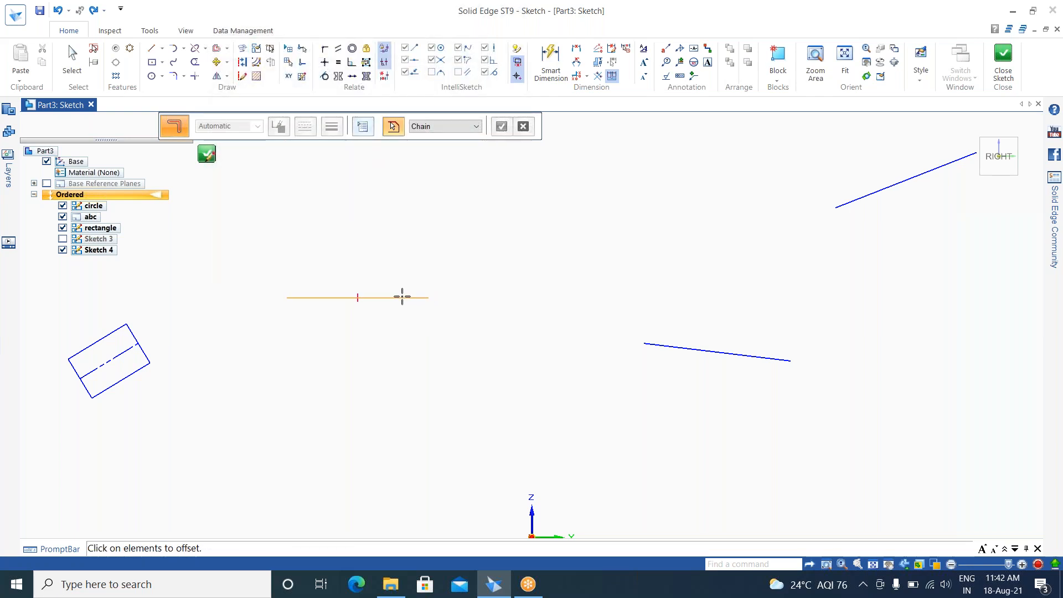
{"action": "left_click", "coordinate": [402, 297]}
{"action": "right_click", "coordinate": [392, 266]}
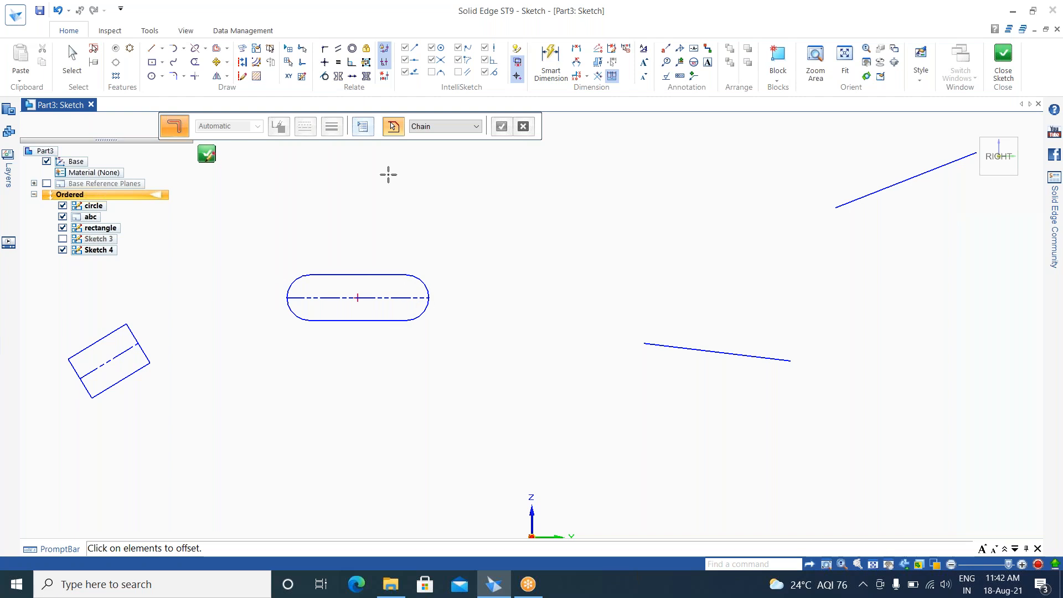
Step: Create a symmetric offset around the slightly falling line with 1 mm width, 0.5 mm radius, and Offset Arc caps
{"action": "left_click", "coordinate": [363, 128]}
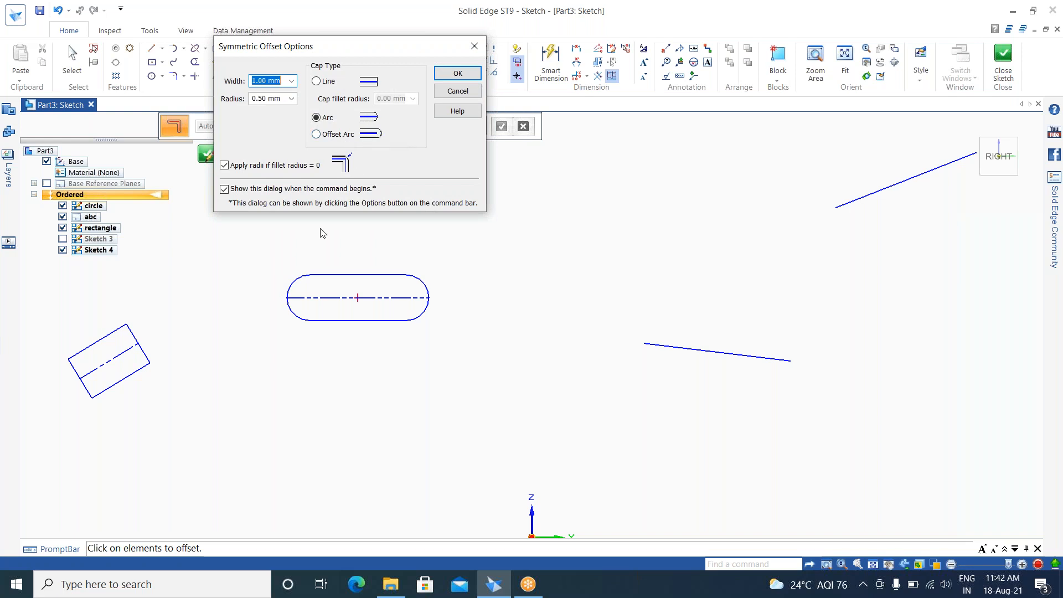
{"action": "left_click", "coordinate": [322, 135]}
{"action": "left_click", "coordinate": [454, 78]}
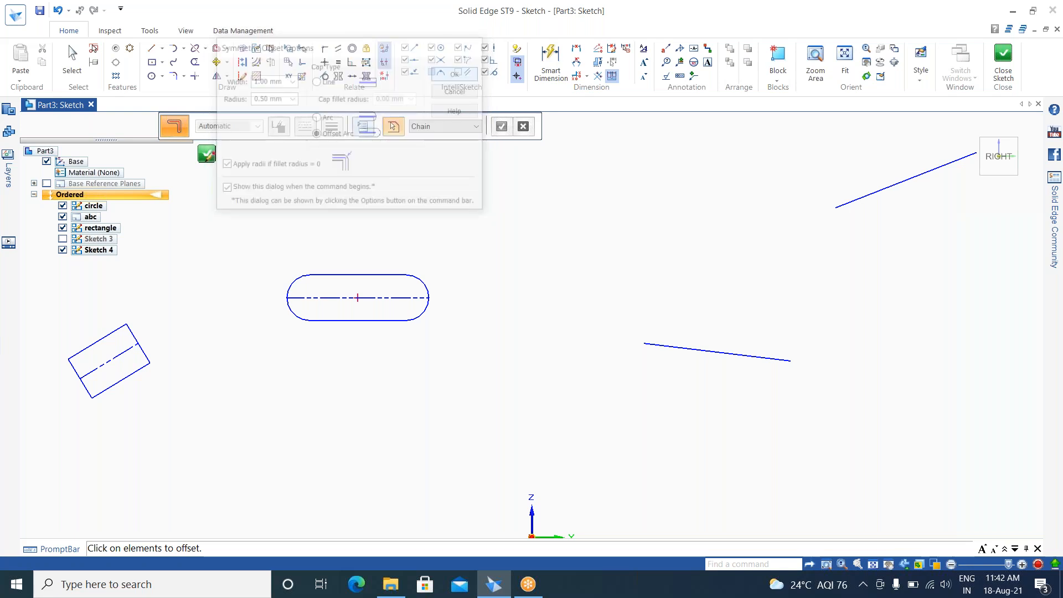
{"action": "left_click", "coordinate": [665, 346]}
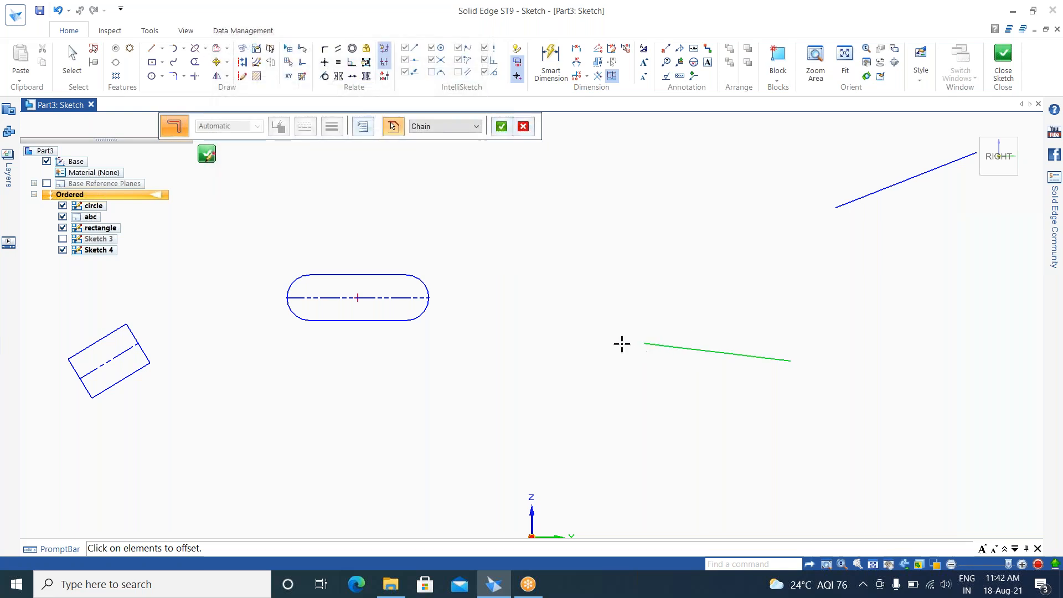
{"action": "right_click", "coordinate": [621, 252]}
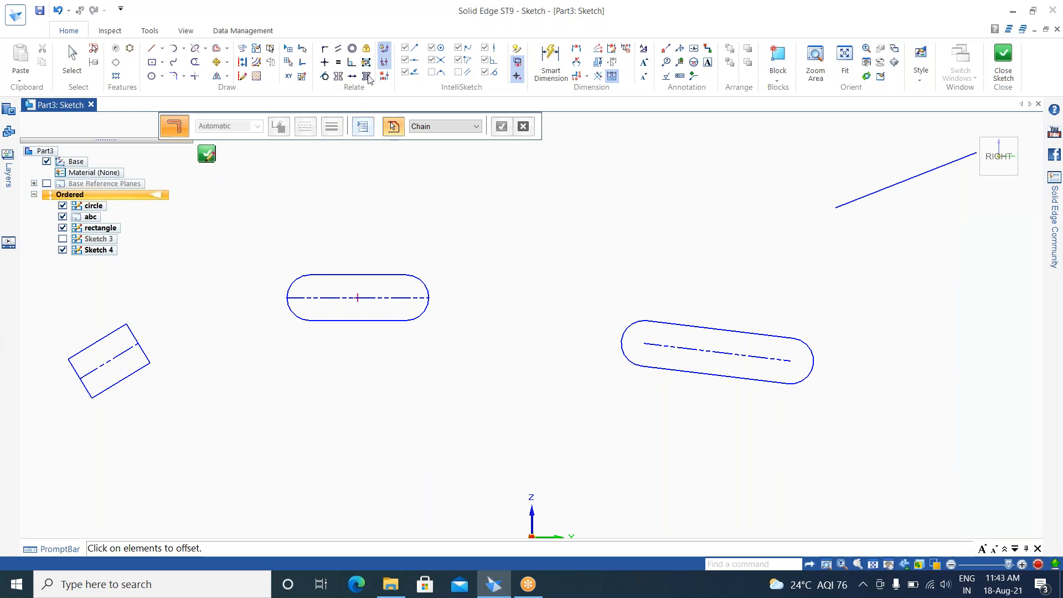
Step: Create a symmetric offset around the remaining rising line with 5 mm width, 0.5 mm radius, and Line caps with 0.5 mm fillet radius
{"action": "left_click", "coordinate": [363, 127]}
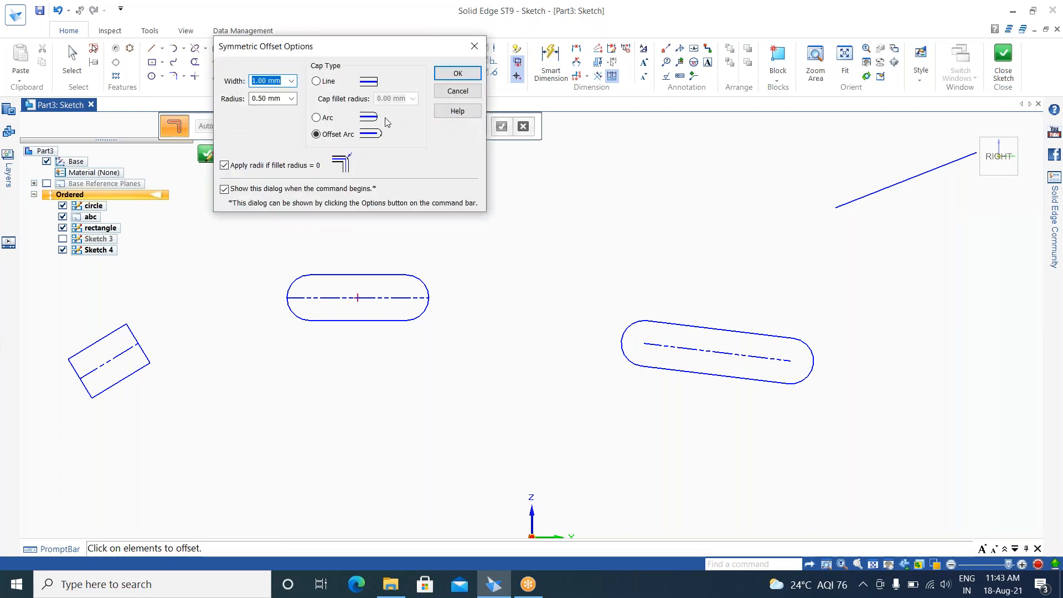
{"action": "left_click", "coordinate": [317, 82]}
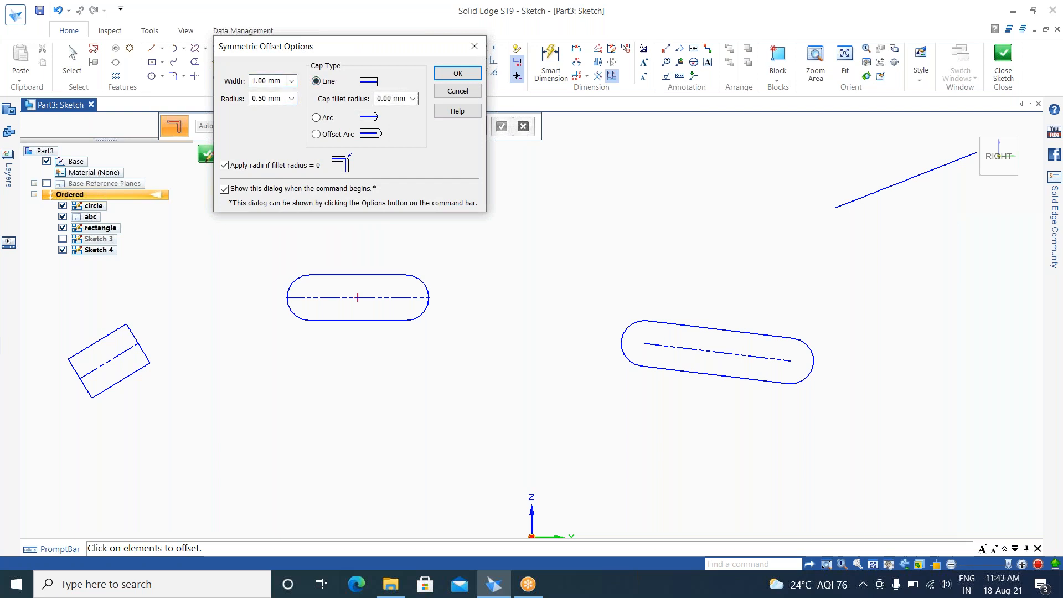
{"action": "left_click", "coordinate": [292, 81]}
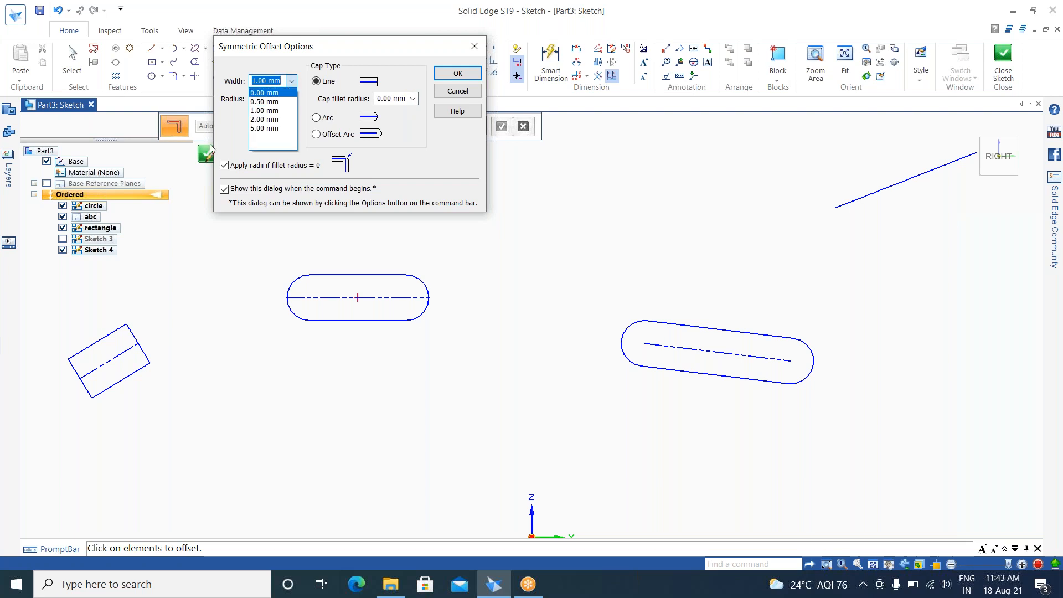
{"action": "left_click", "coordinate": [271, 128]}
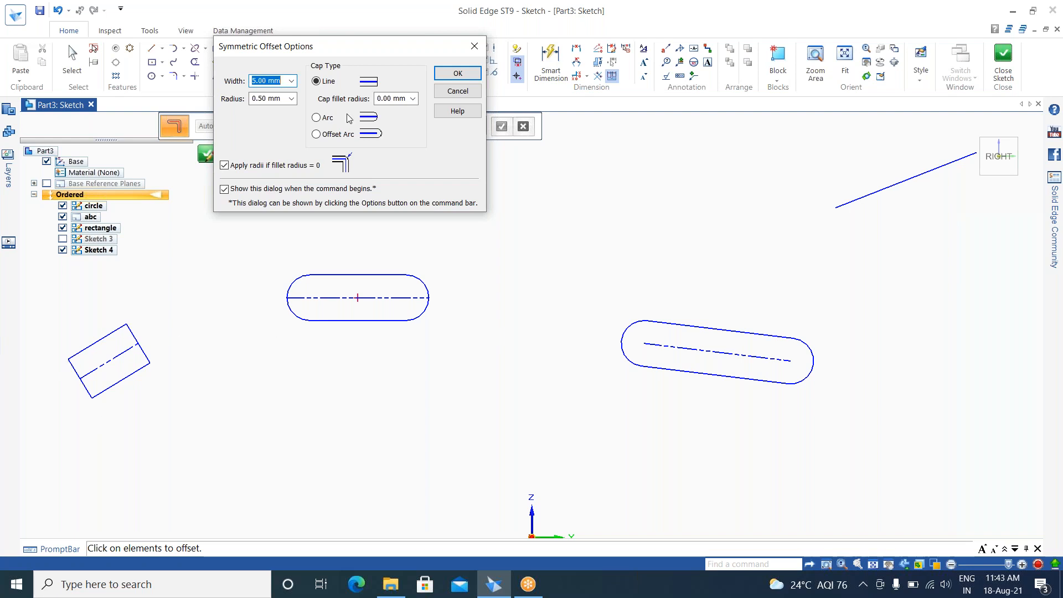
{"action": "left_click", "coordinate": [413, 100]}
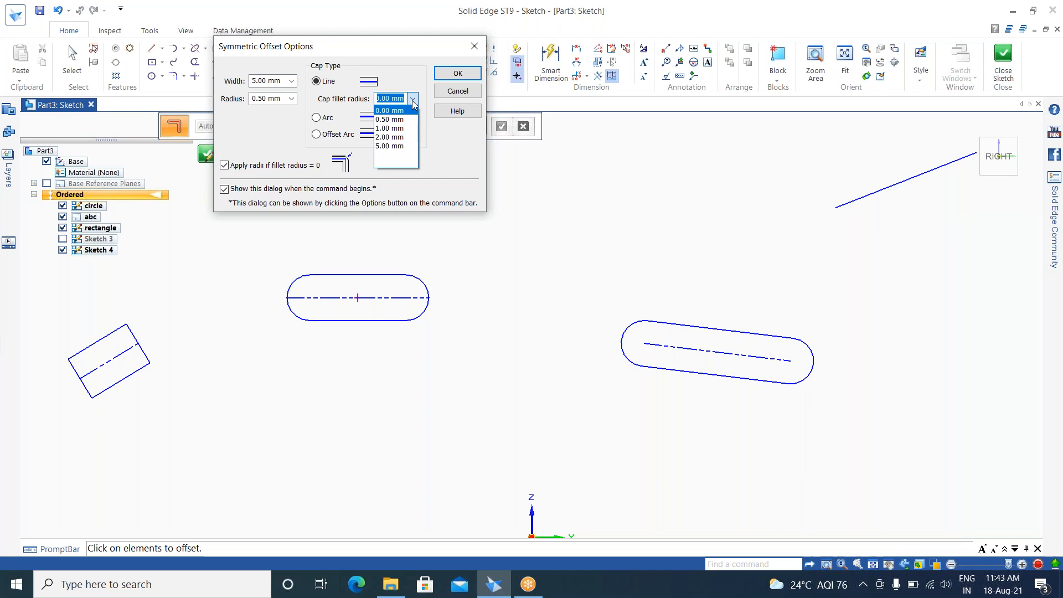
{"action": "left_click", "coordinate": [397, 119]}
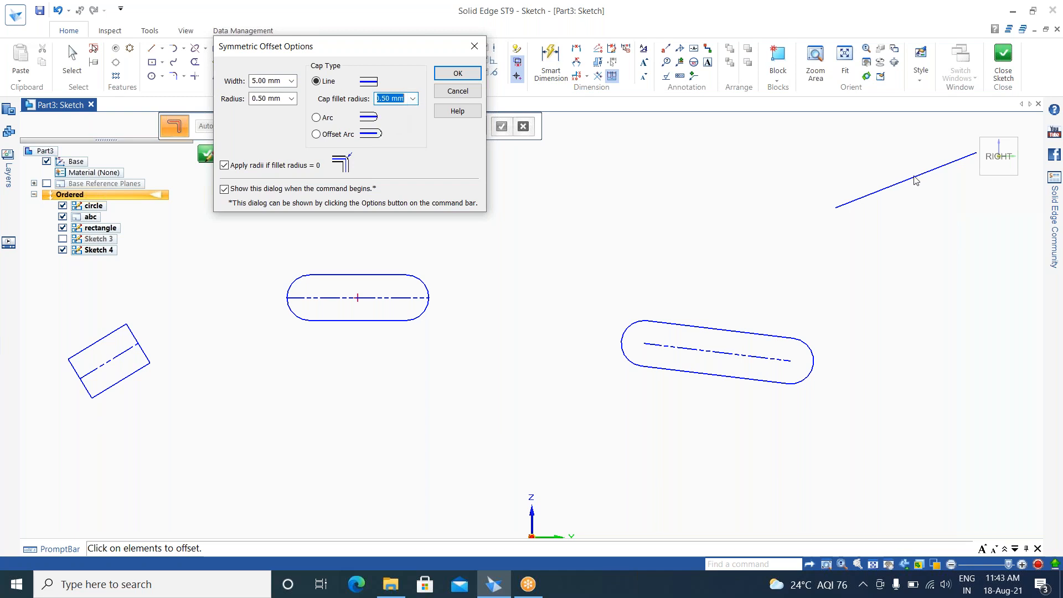
{"action": "left_click", "coordinate": [458, 76]}
{"action": "left_click", "coordinate": [903, 179]}
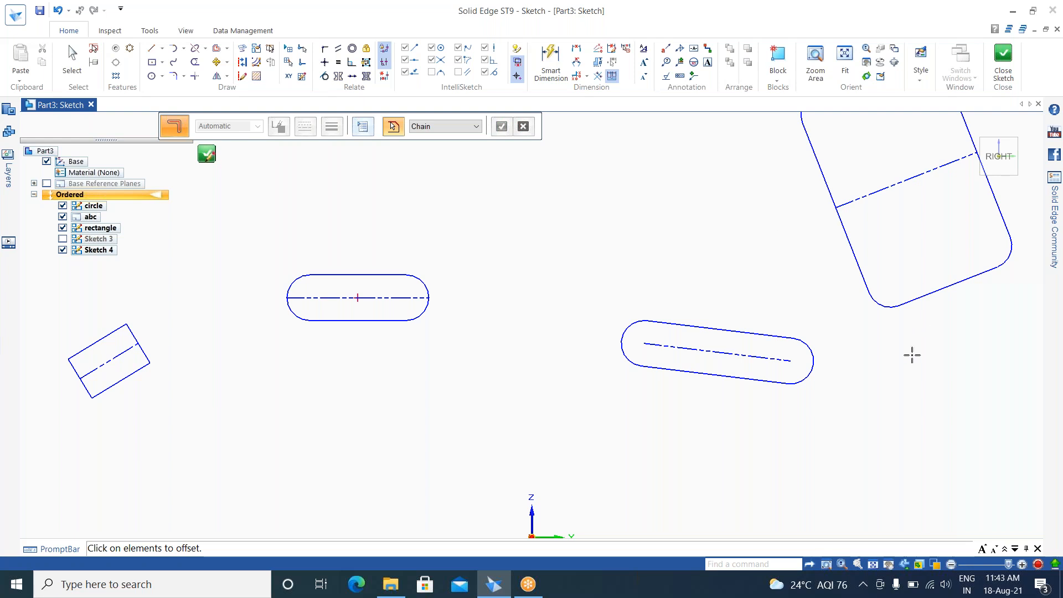
{"action": "mouse_move", "coordinate": [733, 234]}
{"action": "middle_mouse_down"}
{"action": "mouse_move", "coordinate": [601, 309]}
{"action": "mouse_move", "coordinate": [716, 224]}
{"action": "middle_mouse_up"}
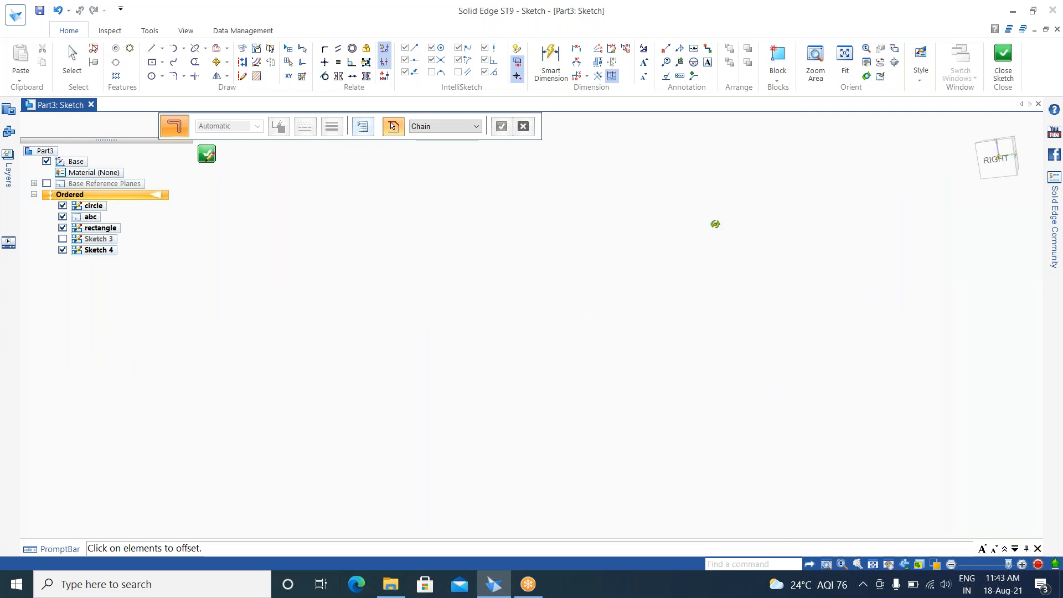
{"action": "left_click", "coordinate": [881, 563]}
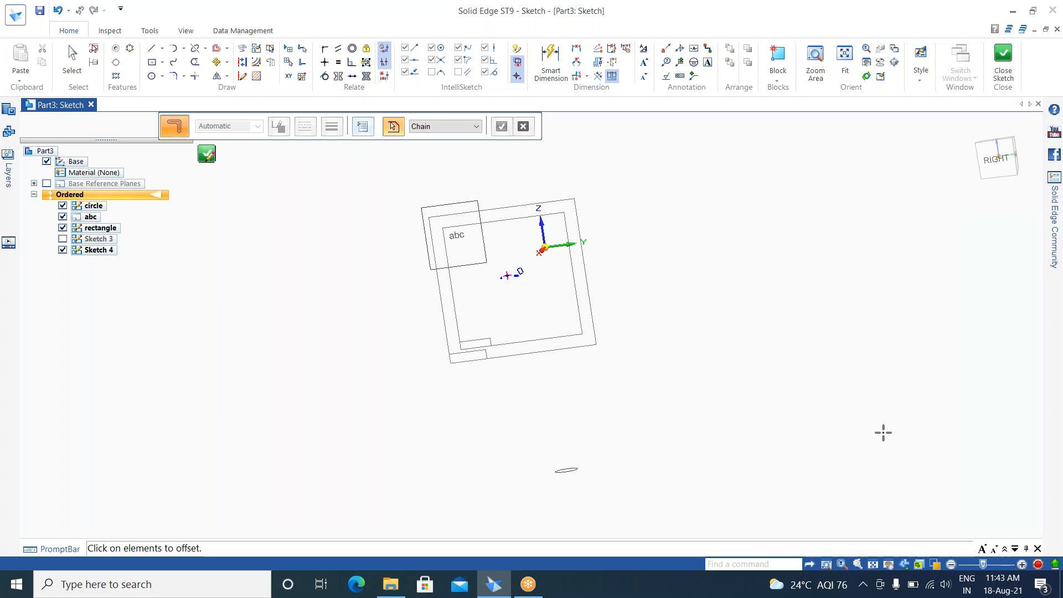
{"action": "key", "text": "ctrl+h"}
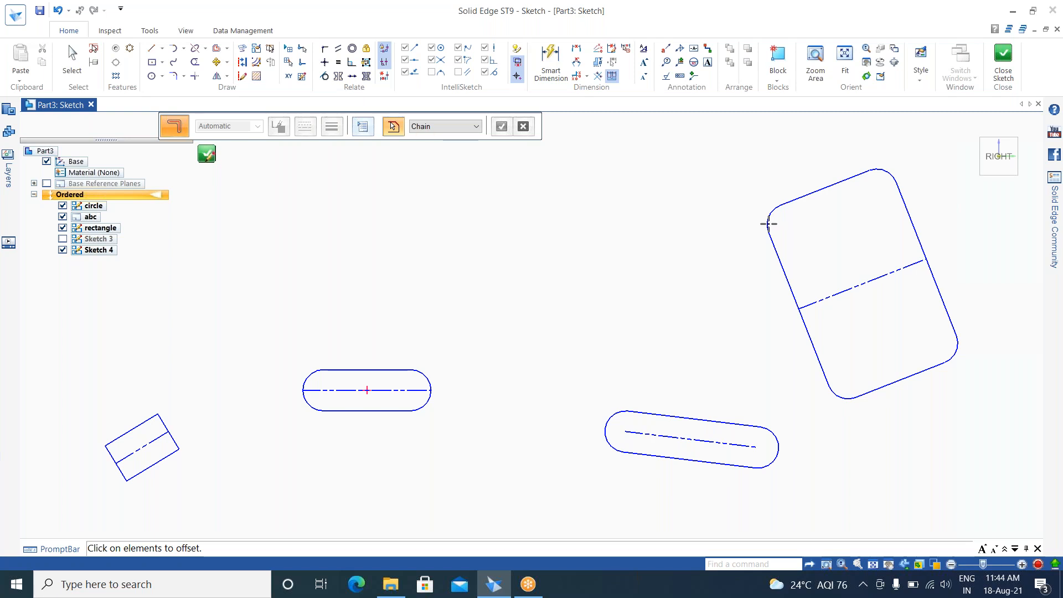
{"action": "key", "text": "Escape"}
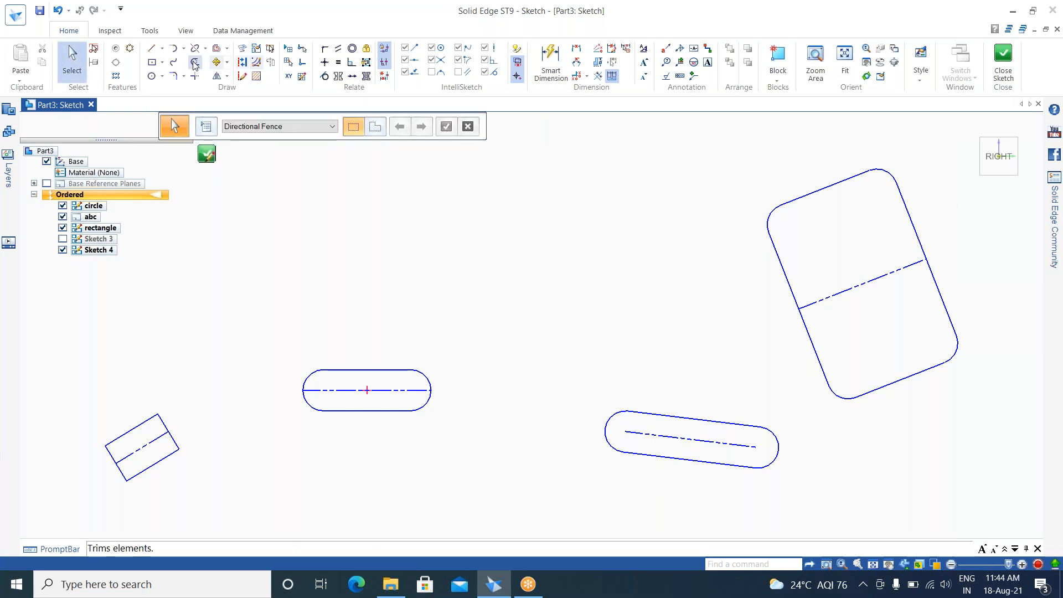
Step: Move the large rounded rectangle and its centerline closer to the horizontal slot, using the centerline's midpoint as the base point
{"action": "left_click", "coordinate": [228, 63]}
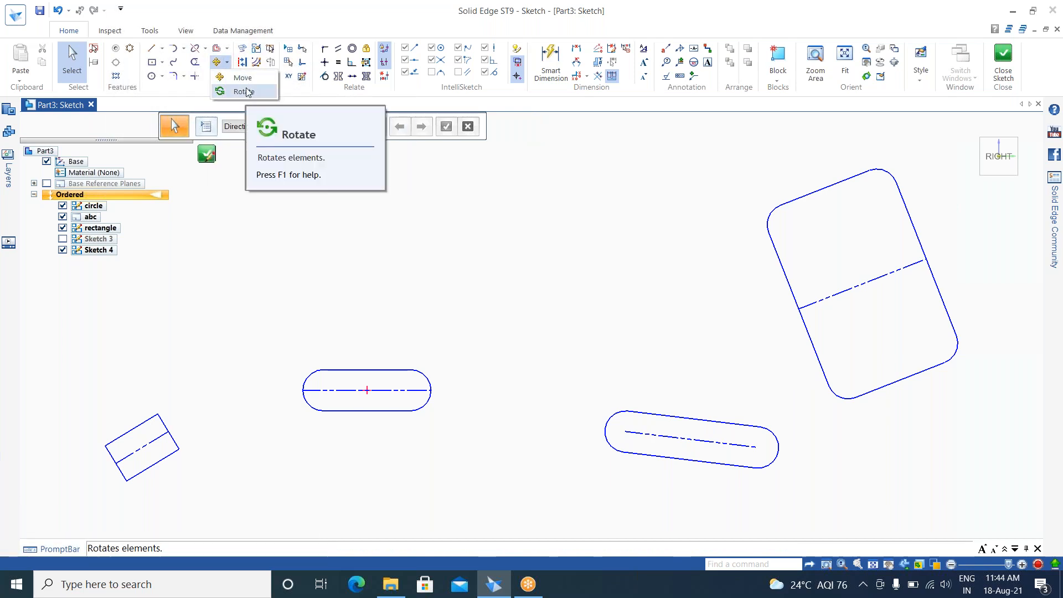
{"action": "left_click", "coordinate": [241, 77]}
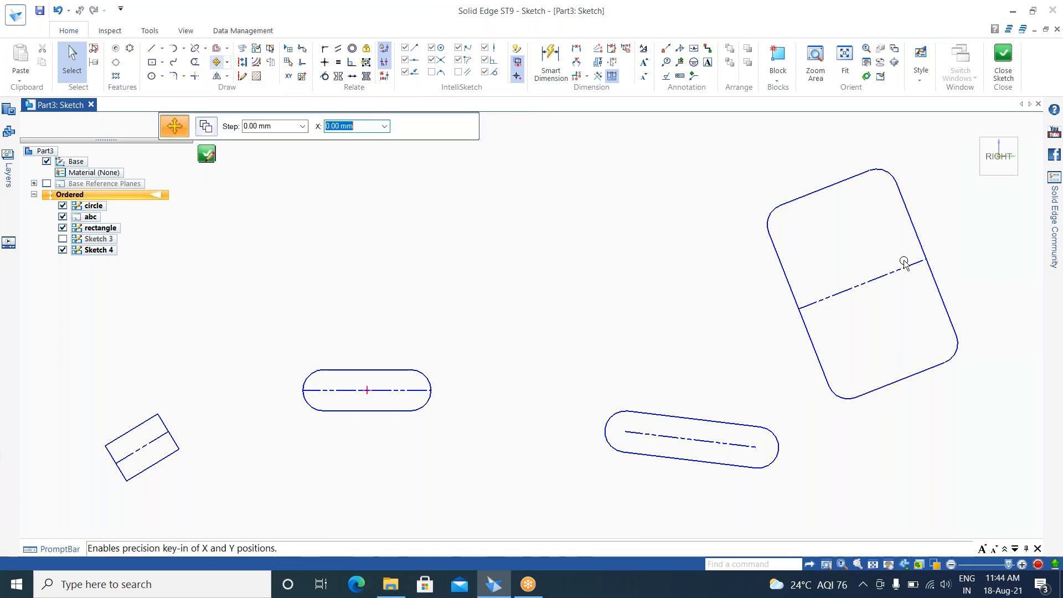
{"action": "left_click_drag", "start_coordinate": [981, 138], "coordinate": [766, 382]}
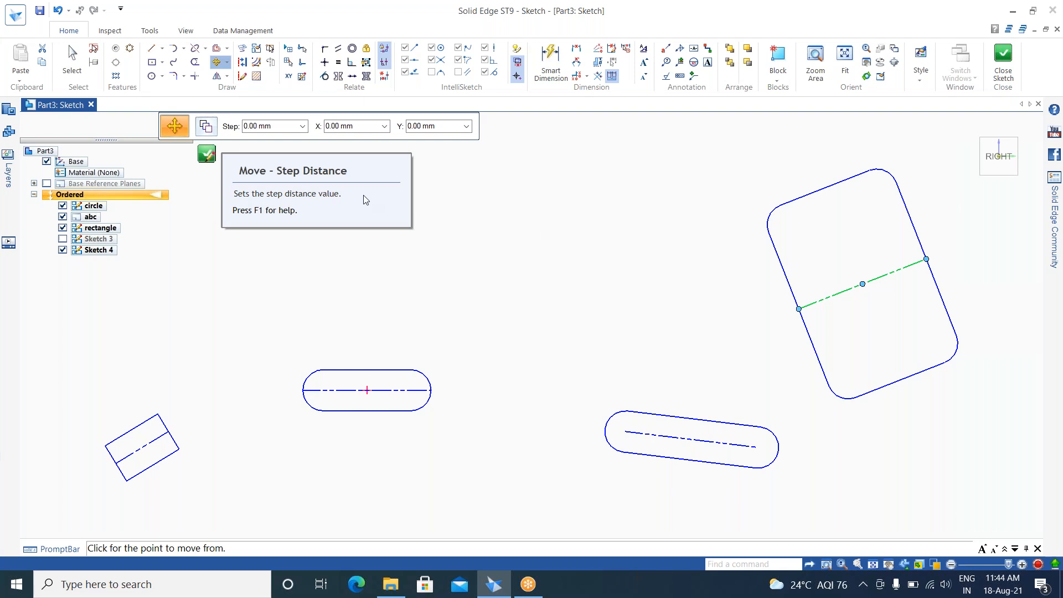
{"action": "left_click", "coordinate": [862, 285]}
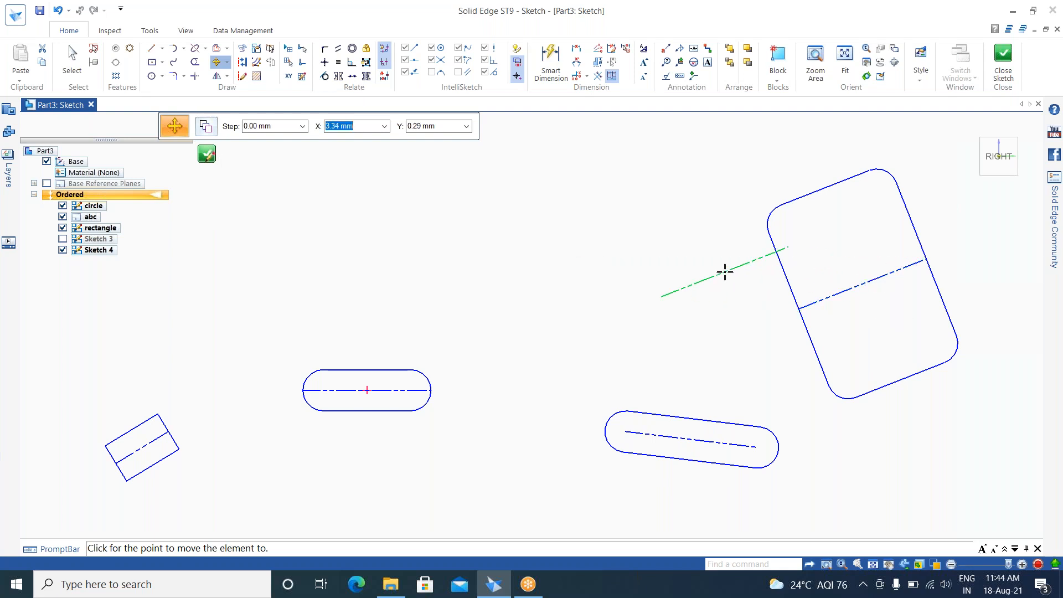
{"action": "left_click", "coordinate": [711, 283]}
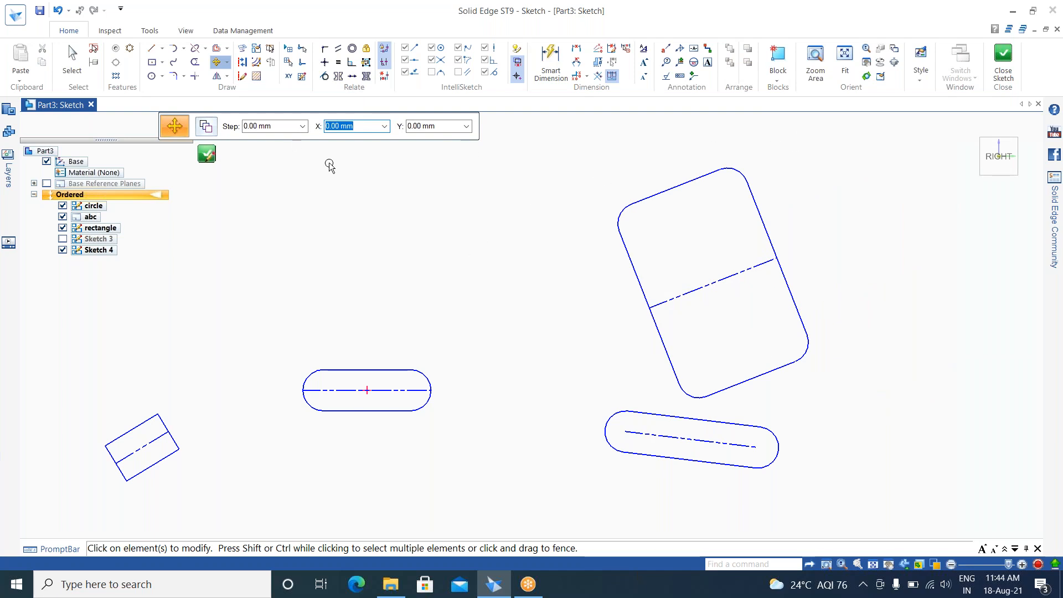
Step: Copy the large rounded rectangle's centerline four times in a horizontal row with a 10 mm move step, taking its upper end as base point
{"action": "left_click_drag", "start_coordinate": [794, 139], "coordinate": [585, 396]}
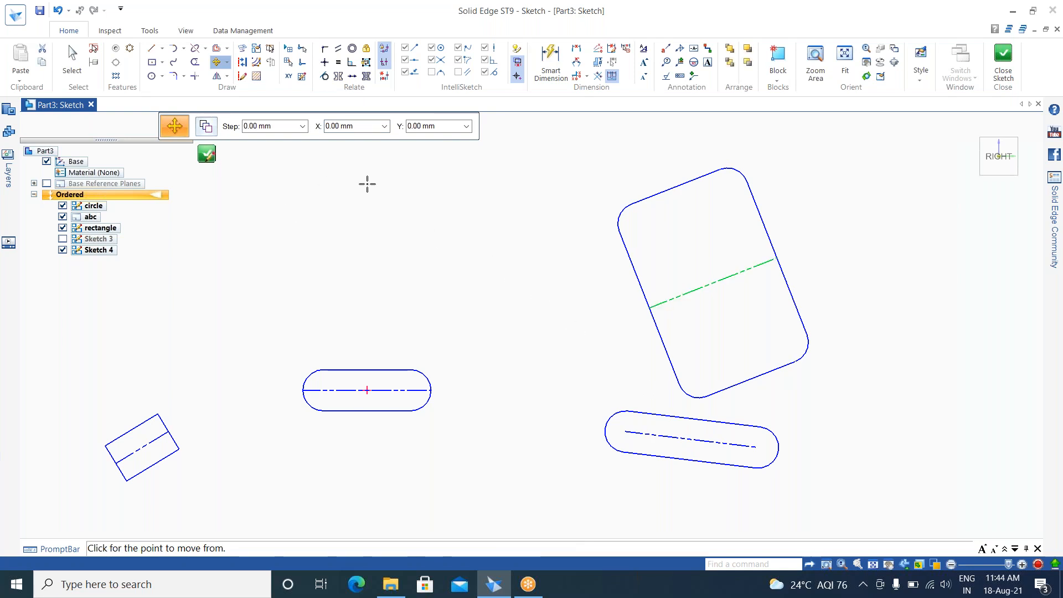
{"action": "key", "text": "Escape"}
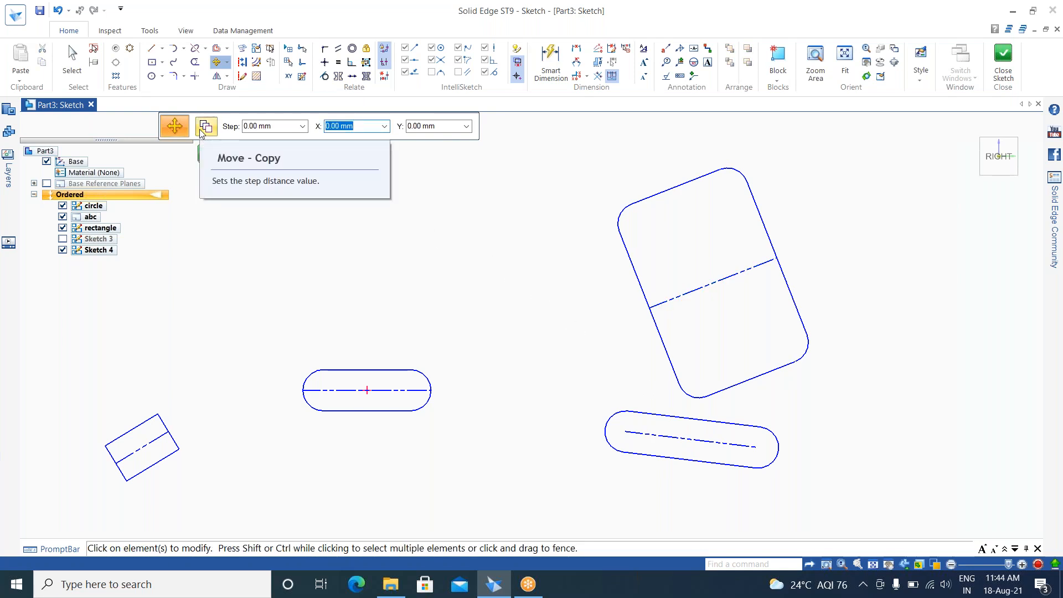
{"action": "left_click", "coordinate": [204, 127]}
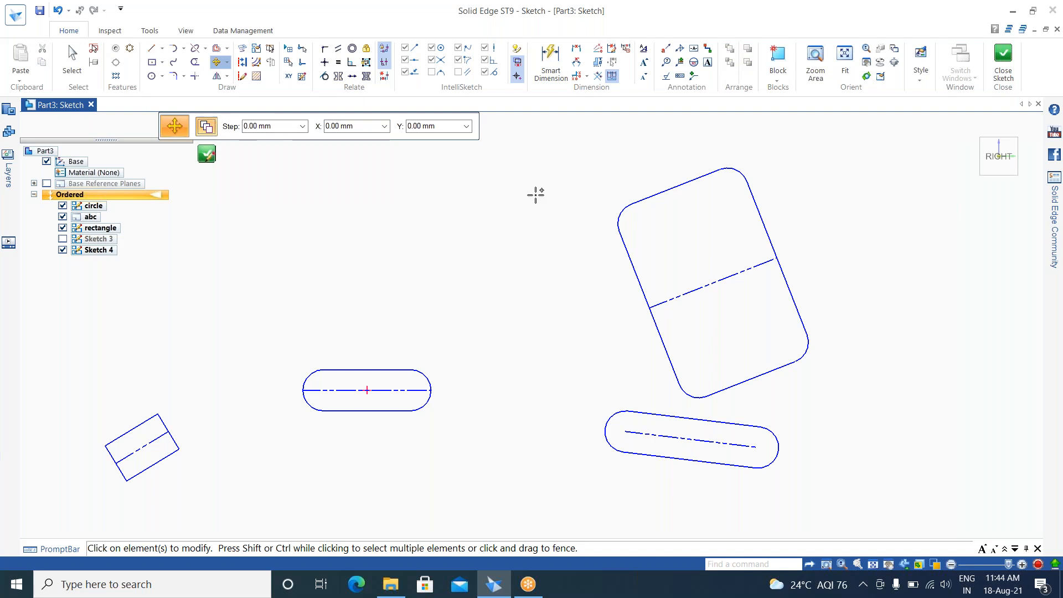
{"action": "left_click", "coordinate": [727, 278]}
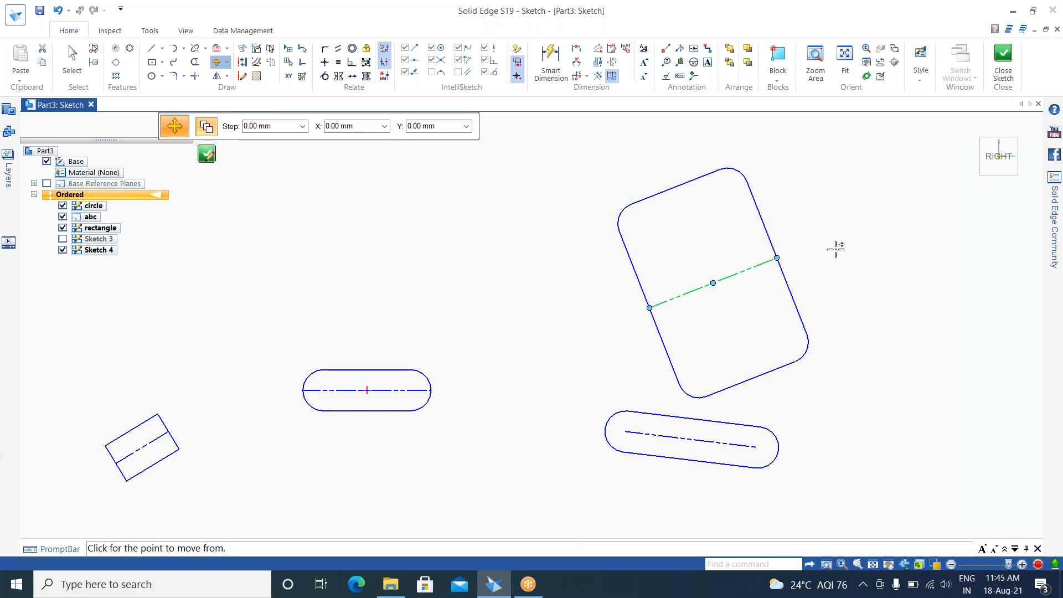
{"action": "left_click", "coordinate": [777, 258]}
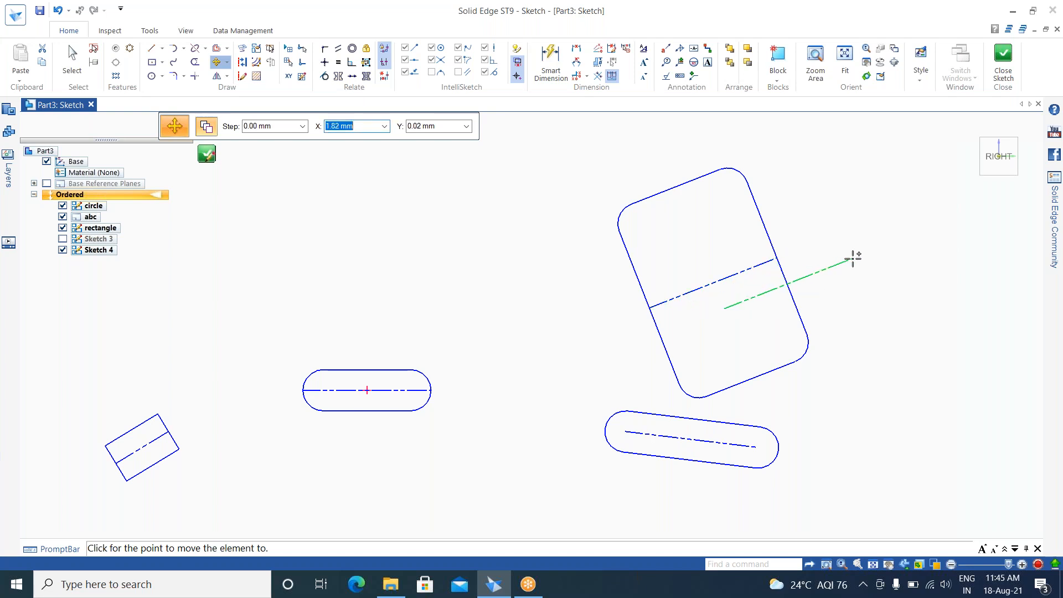
{"action": "left_click", "coordinate": [302, 126]}
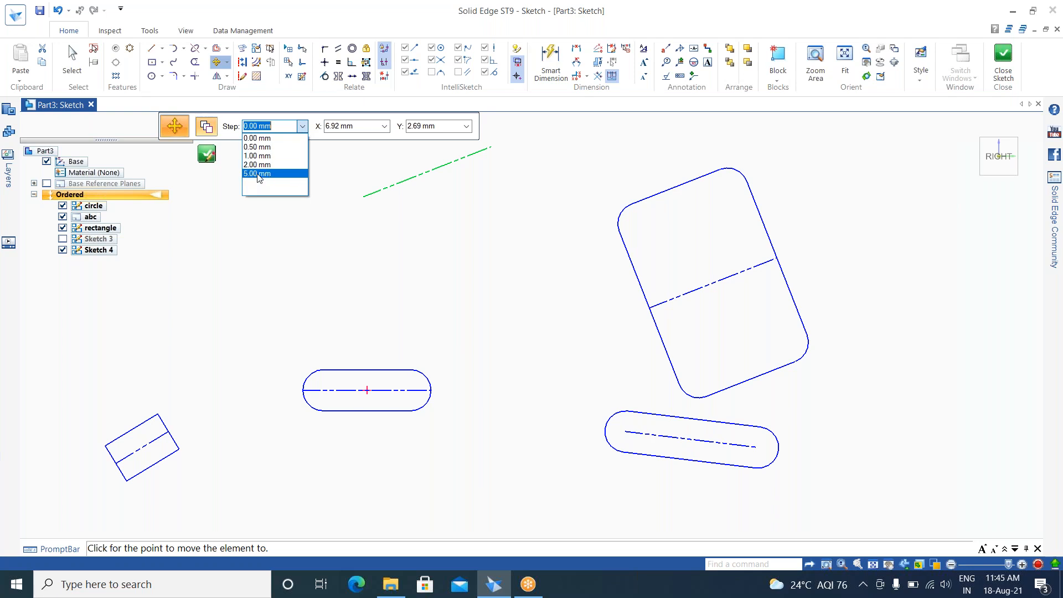
{"action": "type", "text": "10"}
{"action": "key", "text": "Return"}
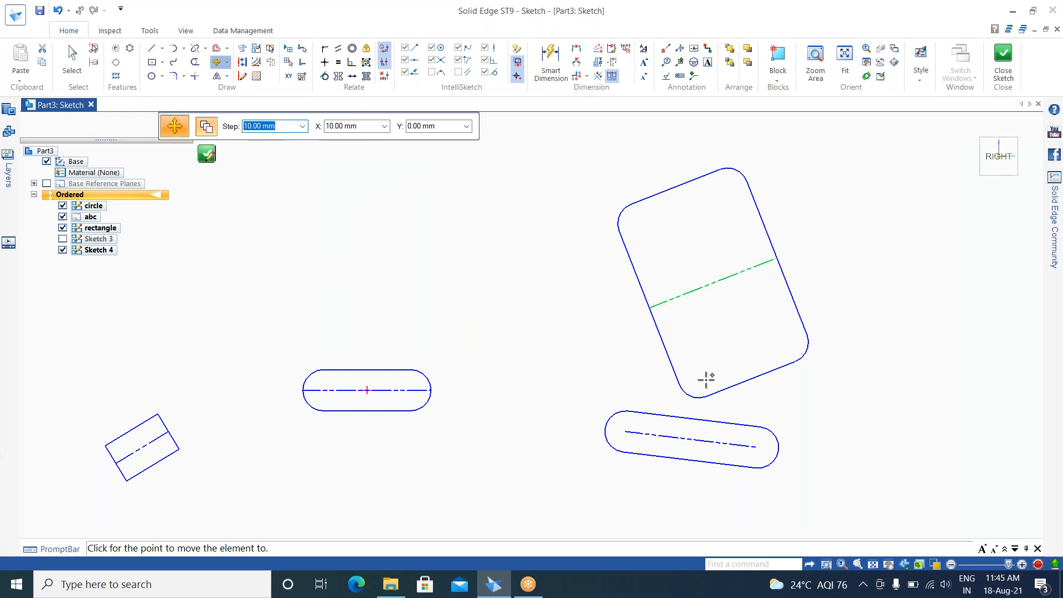
{"action": "scroll", "coordinate": [476, 317], "scroll_direction": "down", "scroll_amount": 5}
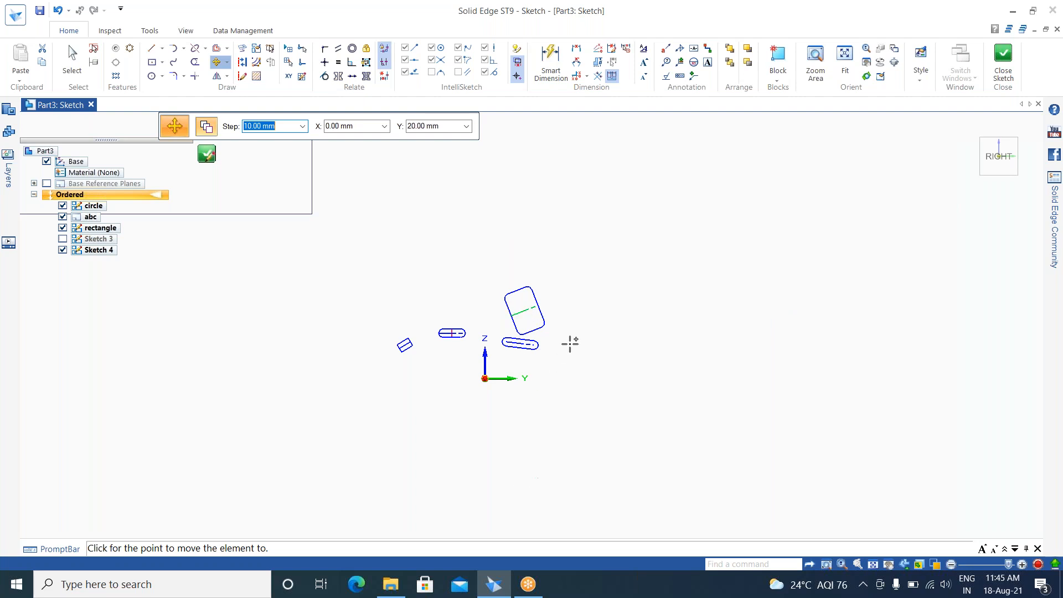
{"action": "left_click", "coordinate": [623, 313]}
{"action": "left_click", "coordinate": [705, 307]}
{"action": "left_click", "coordinate": [916, 307]}
{"action": "left_click", "coordinate": [915, 307]}
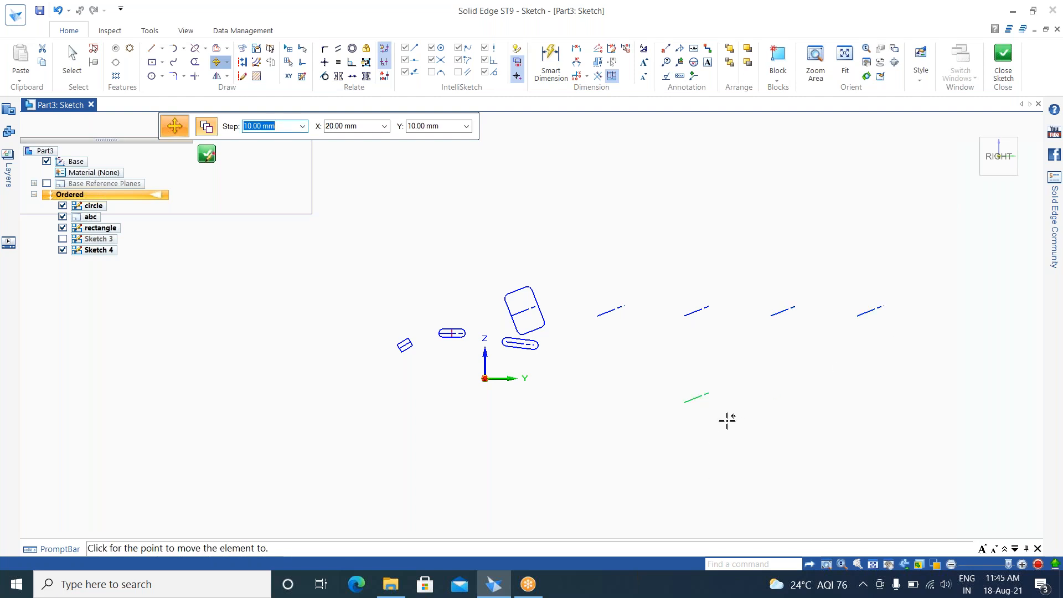
{"action": "key", "text": "Escape"}
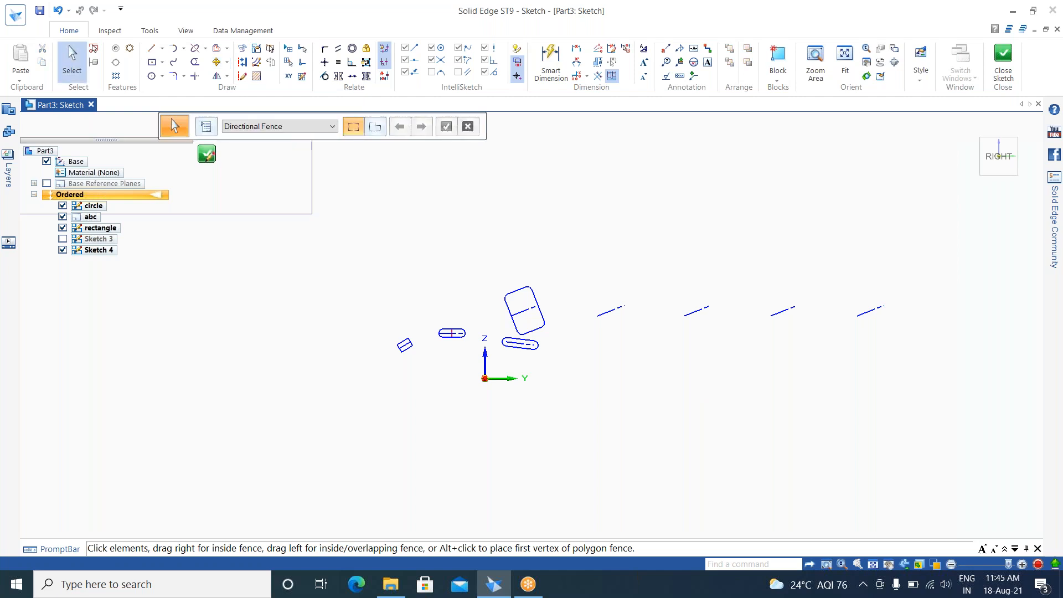
Step: Set Rotate to copy in 30° steps and try it on the horizontal slot's centerline about its left end
{"action": "left_click", "coordinate": [226, 62]}
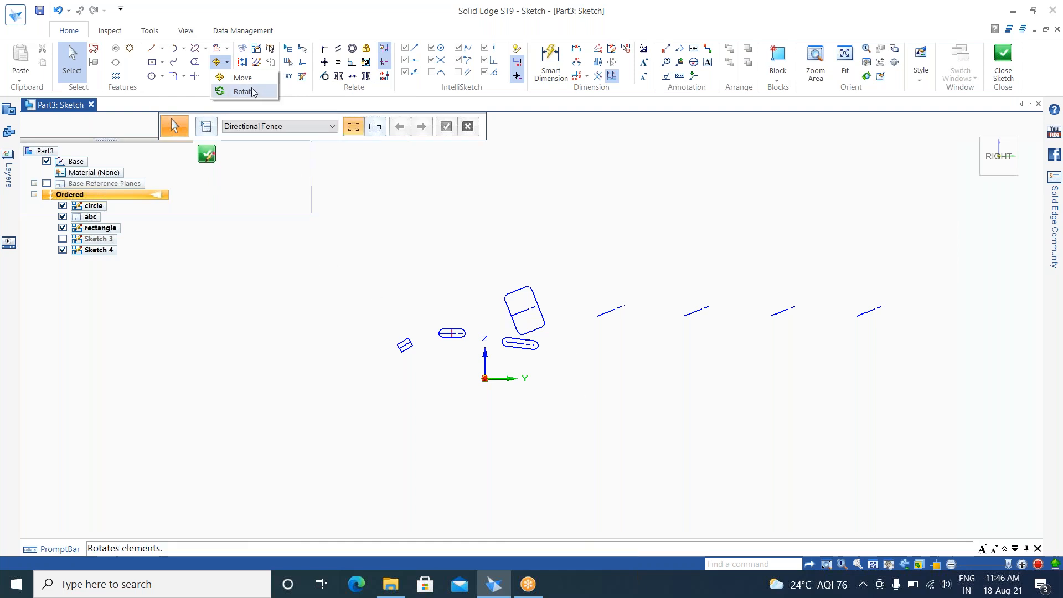
{"action": "left_click", "coordinate": [560, 215]}
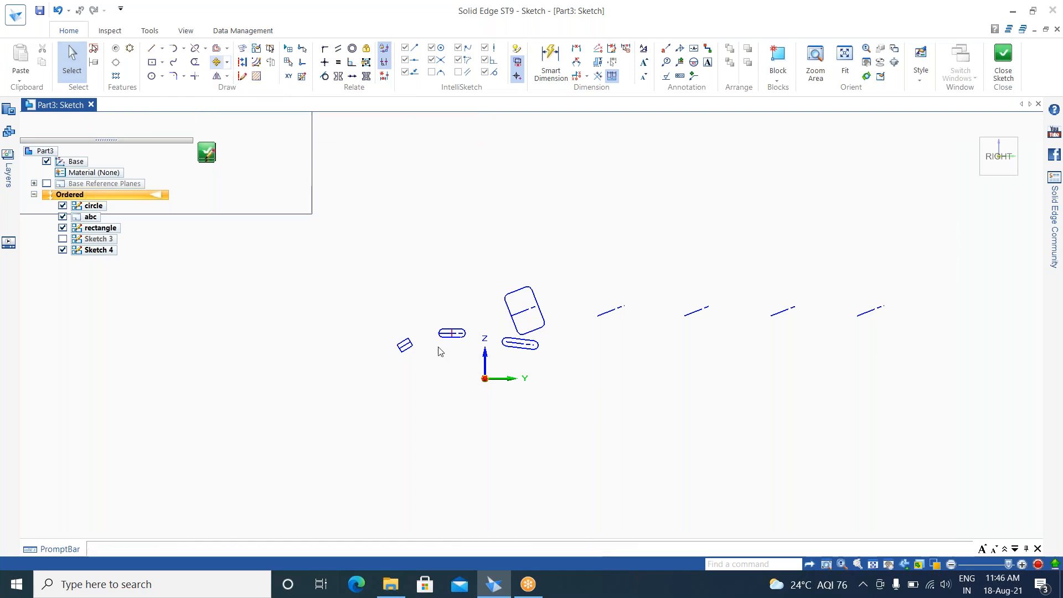
{"action": "scroll", "coordinate": [427, 361], "scroll_direction": "up", "scroll_amount": 3}
{"action": "scroll", "coordinate": [418, 266], "scroll_direction": "up", "scroll_amount": 5}
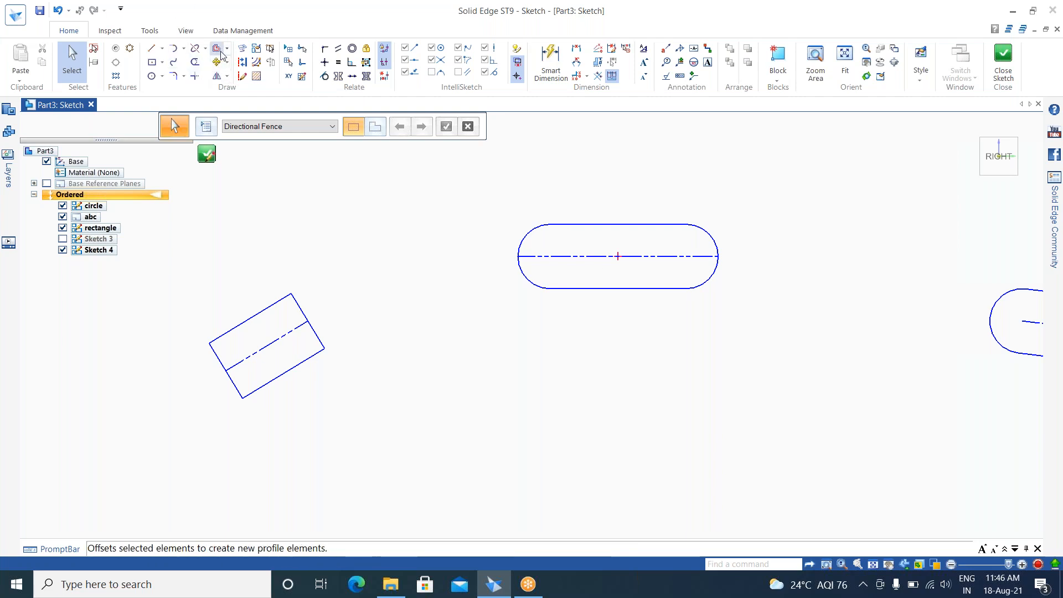
{"action": "left_click", "coordinate": [228, 69]}
{"action": "left_click", "coordinate": [233, 90]}
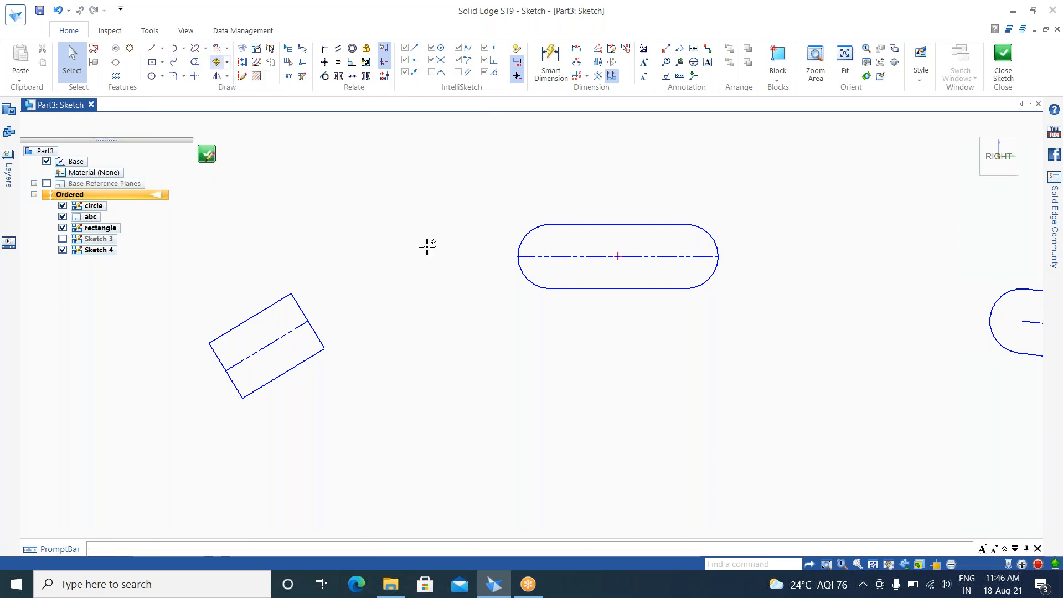
{"action": "left_click_drag", "start_coordinate": [772, 160], "coordinate": [492, 310]}
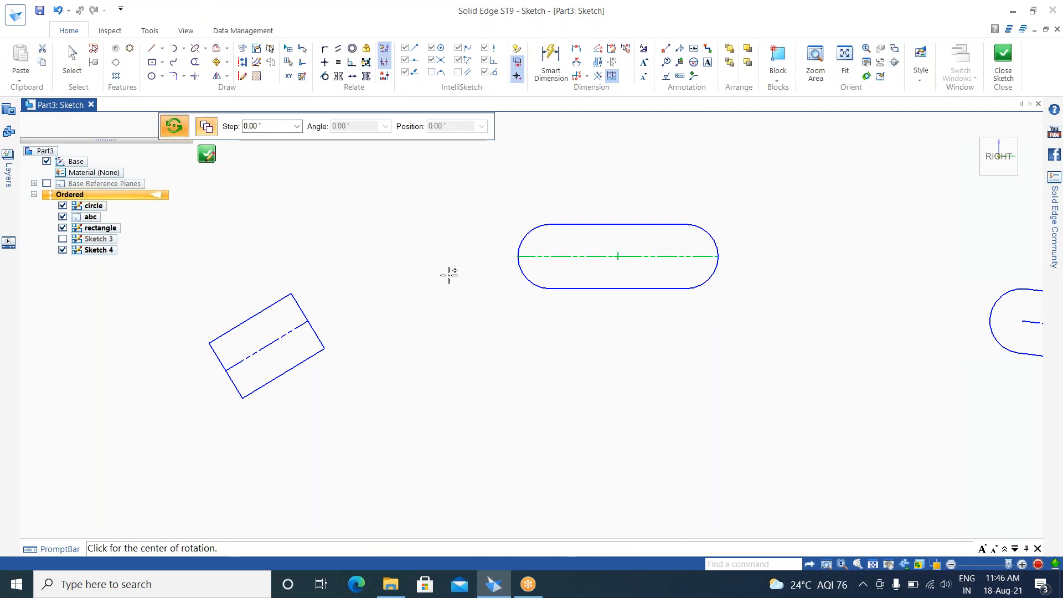
{"action": "left_click", "coordinate": [207, 126]}
{"action": "left_click", "coordinate": [297, 127]}
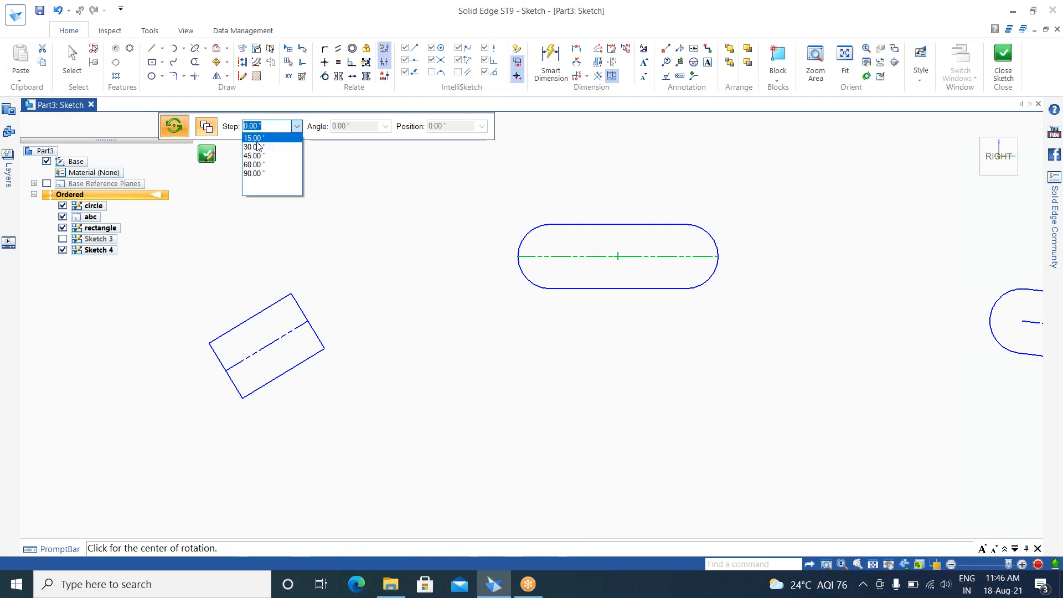
{"action": "left_click", "coordinate": [256, 147]}
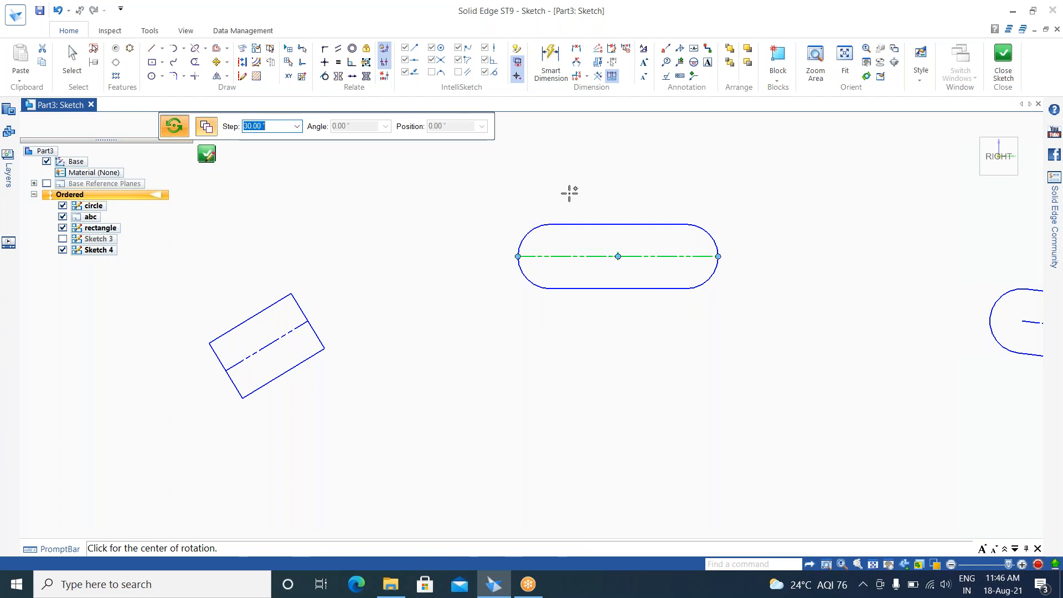
{"action": "left_click", "coordinate": [519, 256]}
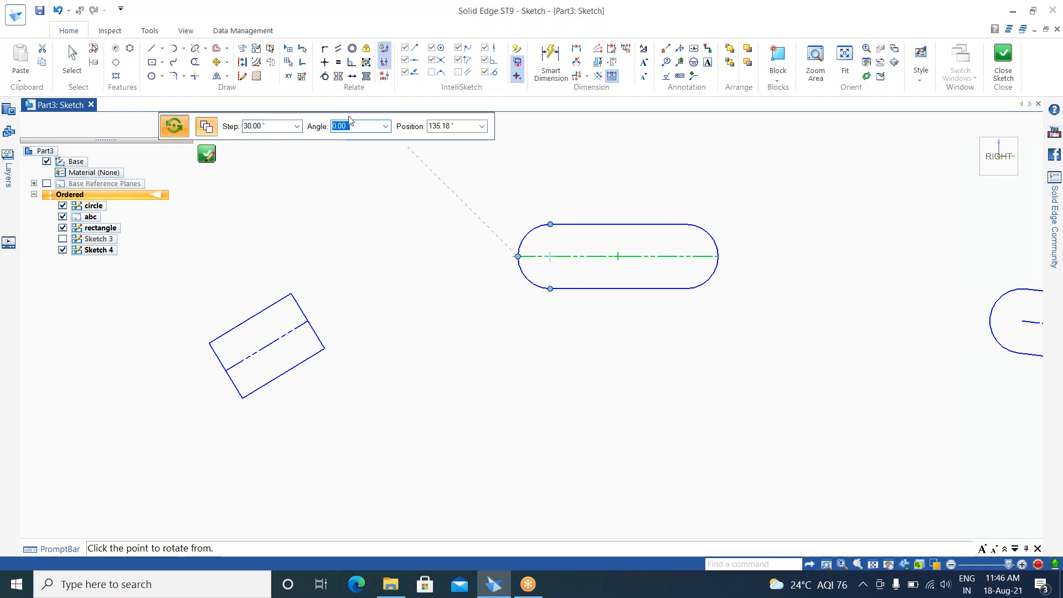
{"action": "key", "text": "Escape"}
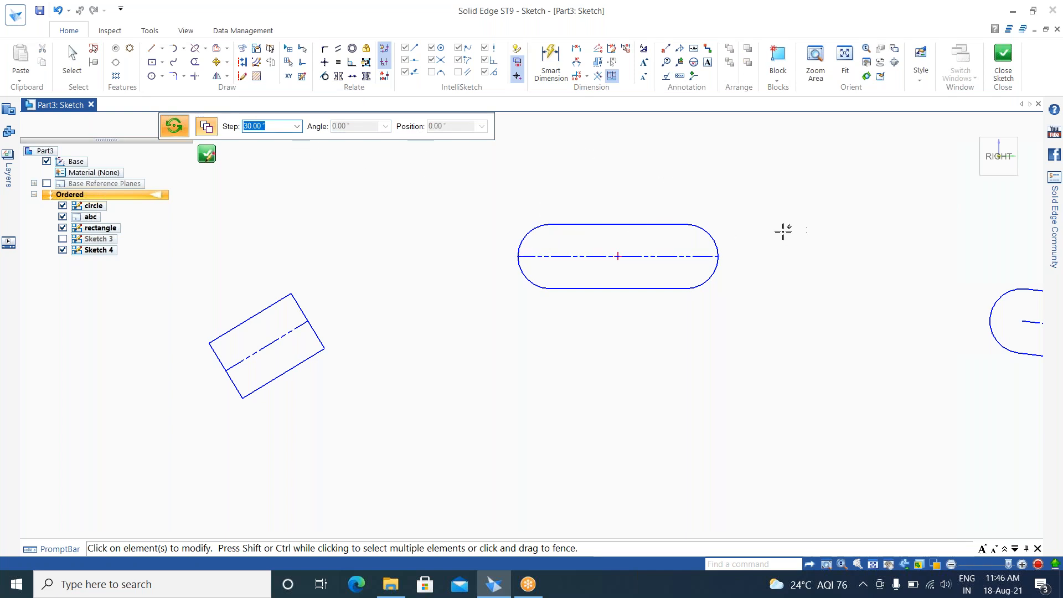
Step: Copy the horizontal slot's centerline around its left end at 30° steps through a full circle
{"action": "left_click_drag", "start_coordinate": [758, 170], "coordinate": [495, 310]}
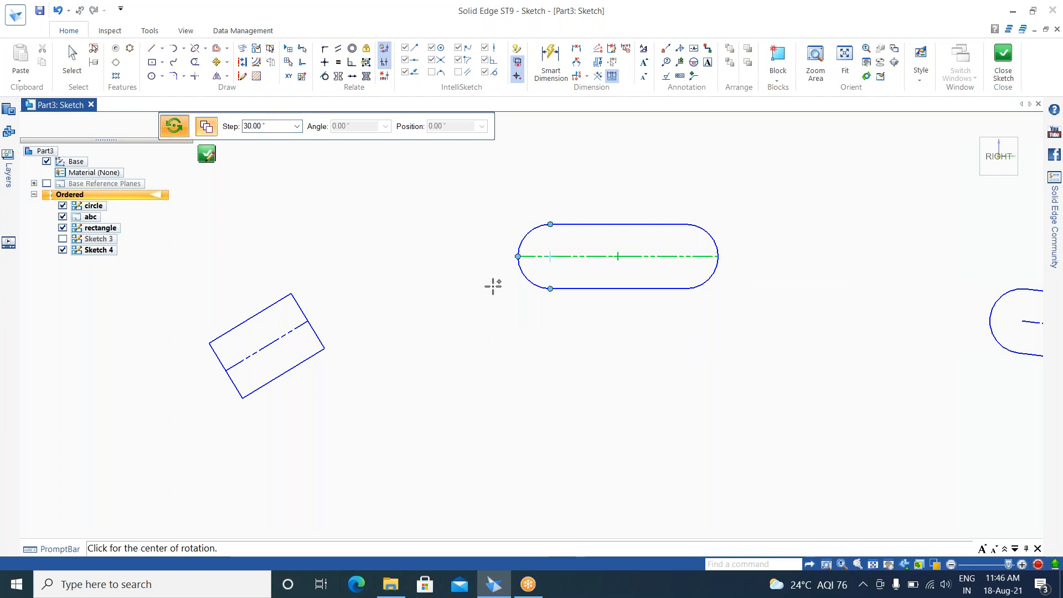
{"action": "left_click", "coordinate": [518, 256]}
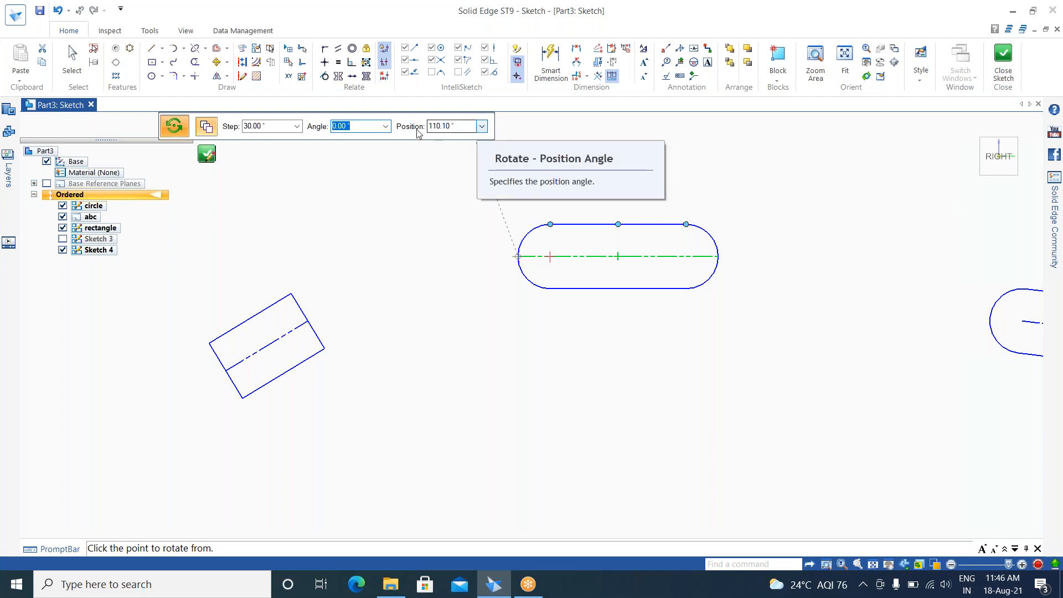
{"action": "scroll", "coordinate": [494, 308], "scroll_direction": "down", "scroll_amount": 3}
{"action": "scroll", "coordinate": [491, 310], "scroll_direction": "down", "scroll_amount": 1}
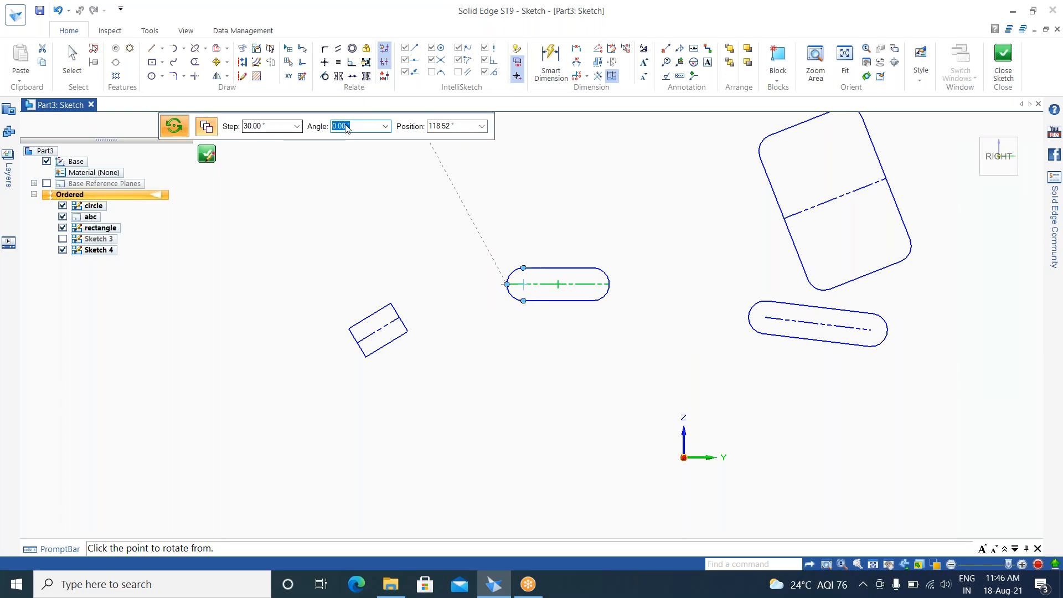
{"action": "left_click", "coordinate": [609, 284]}
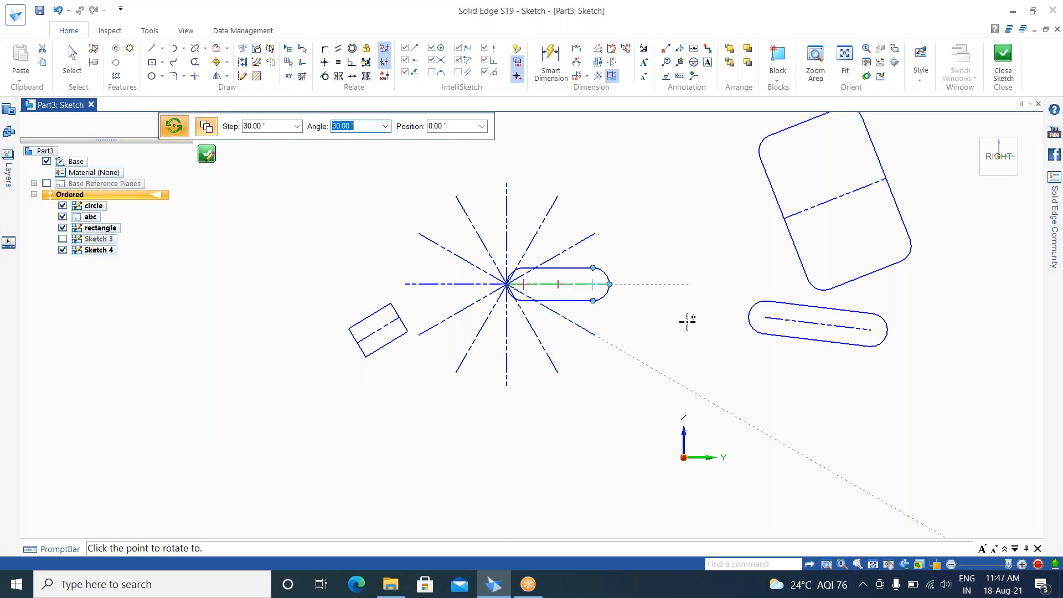
{"action": "key", "text": "Escape"}
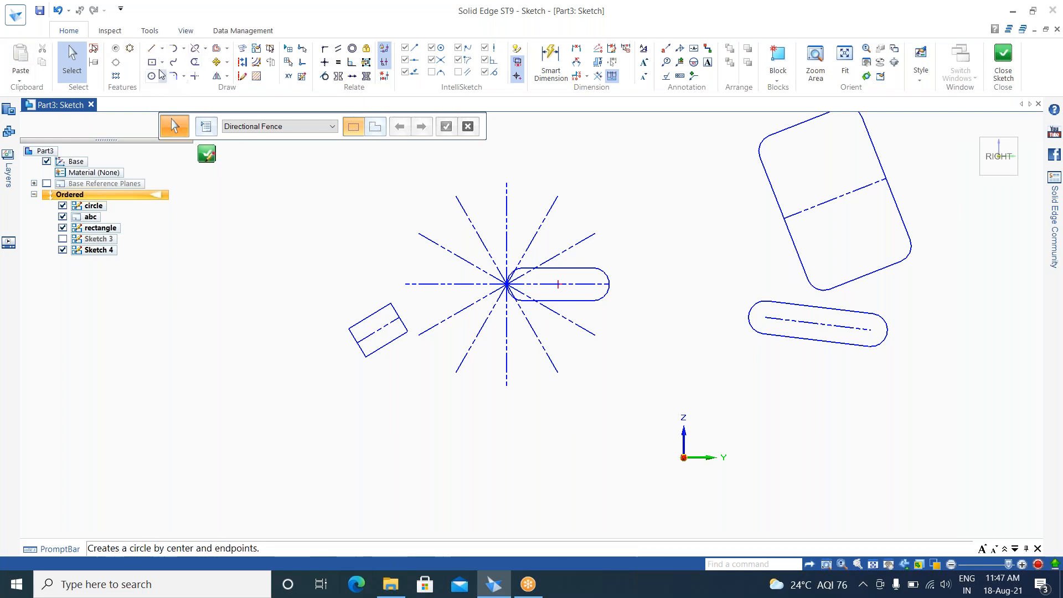
Step: Undo all the rotated copies of the horizontal slot's centerline
{"action": "left_click", "coordinate": [227, 77]}
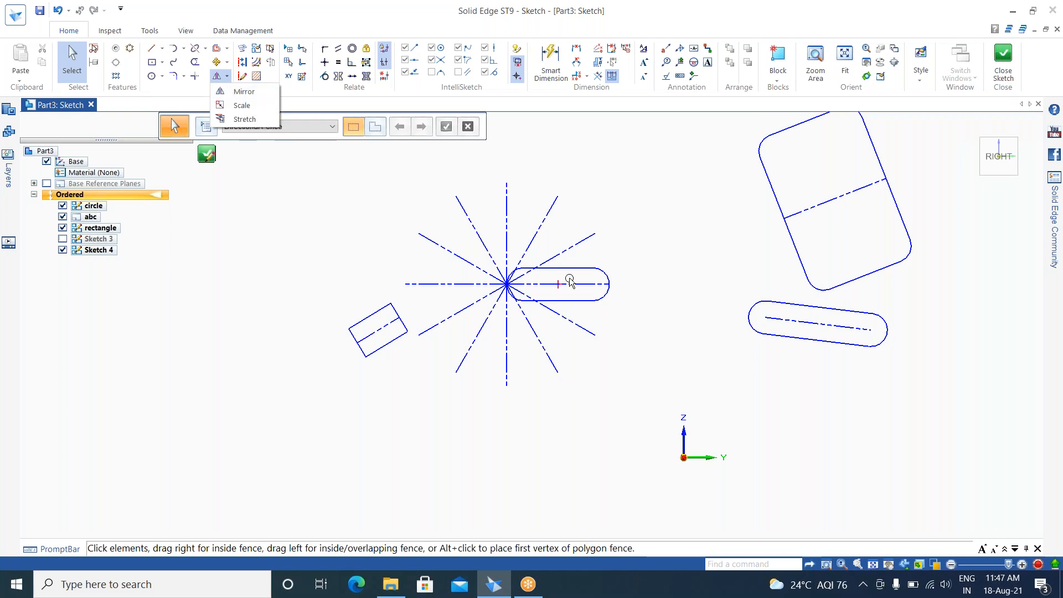
{"action": "left_click", "coordinate": [550, 216]}
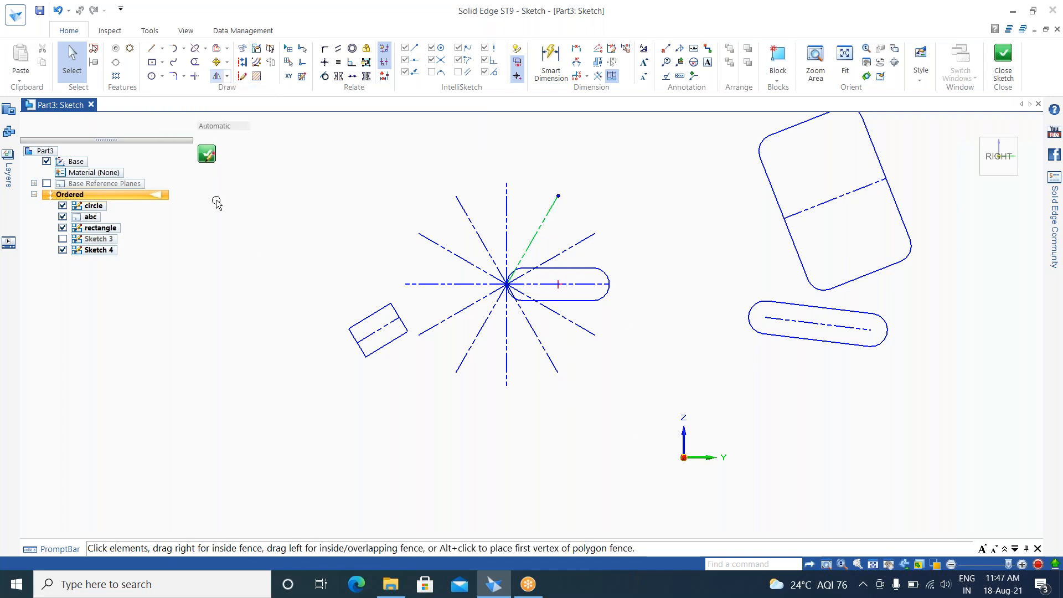
{"action": "key", "text": "ctrl+z"}
{"action": "key", "text": "ctrl+z"}
{"action": "key", "text": "ctrl+z"}
{"action": "key", "text": "ctrl+z"}
{"action": "key", "text": "ctrl+z"}
{"action": "key", "text": "ctrl+z"}
{"action": "key", "text": "ctrl+z"}
{"action": "key", "text": "ctrl+z"}
{"action": "key", "text": "ctrl+z"}
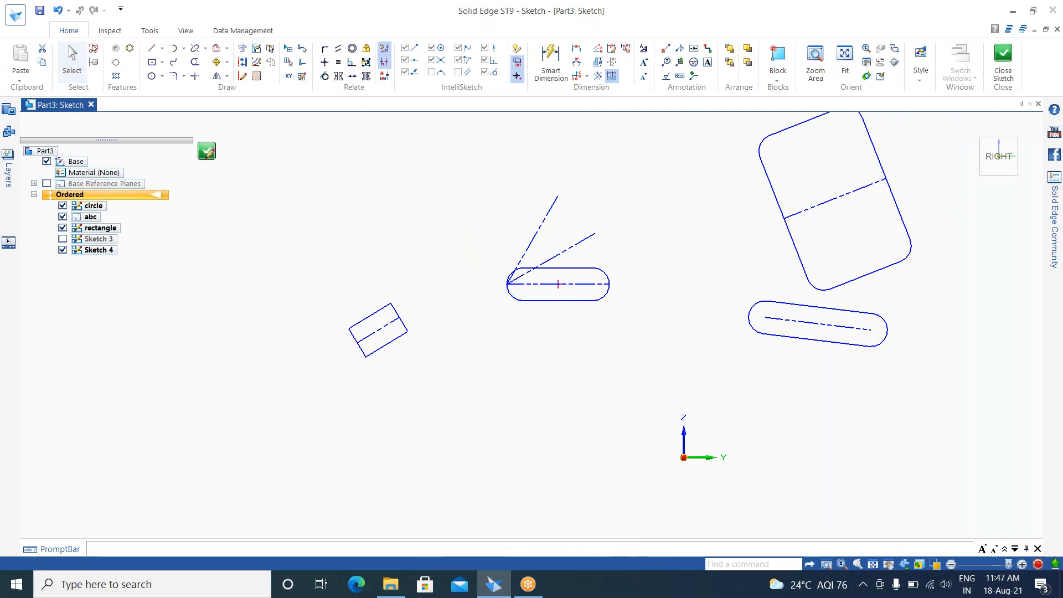
{"action": "key", "text": "ctrl+z"}
{"action": "key", "text": "ctrl+z"}
{"action": "key", "text": "Escape"}
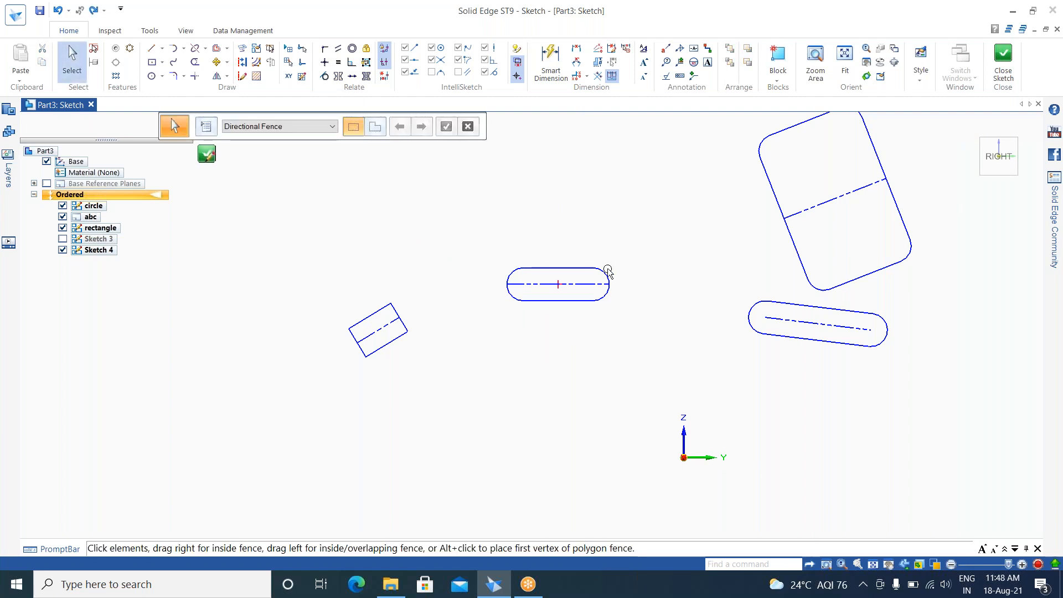
Step: Draw a steep line about 8 mm long between the small tilted rectangle and the horizontal slot
{"action": "left_click", "coordinate": [157, 51]}
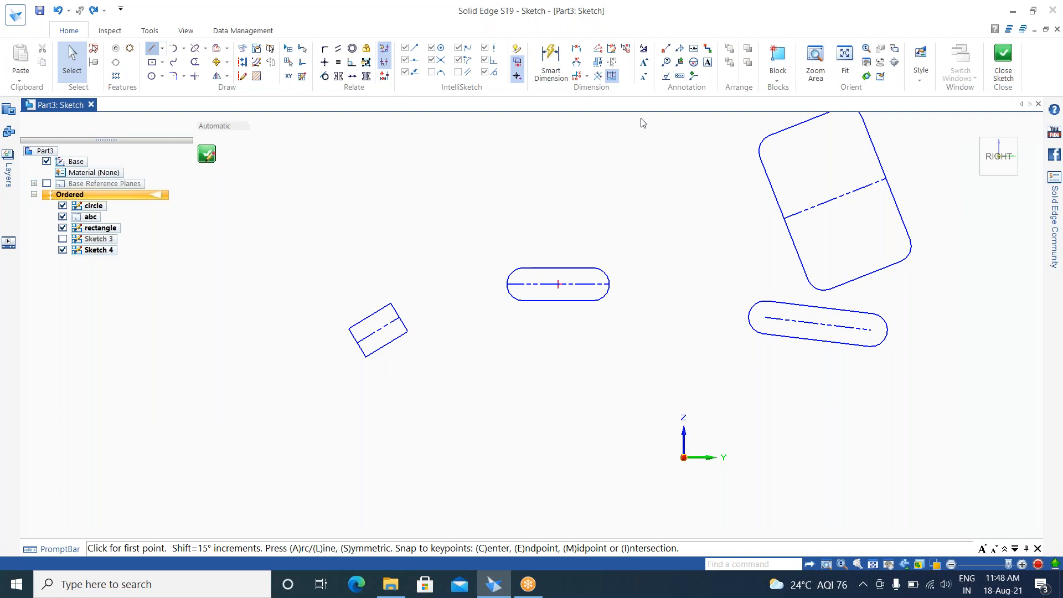
{"action": "left_click", "coordinate": [442, 179]}
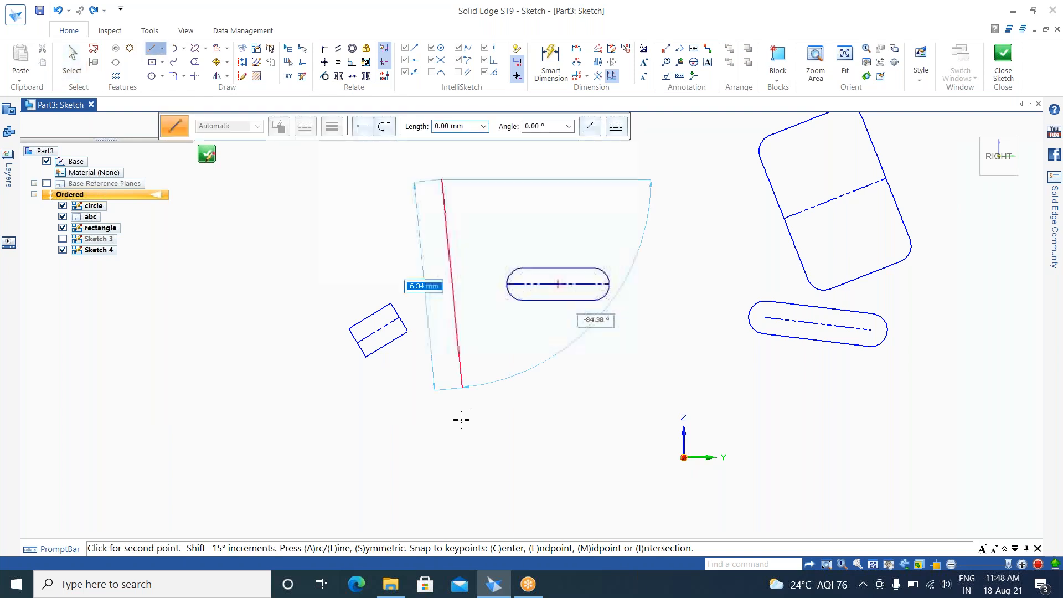
{"action": "left_click", "coordinate": [429, 447]}
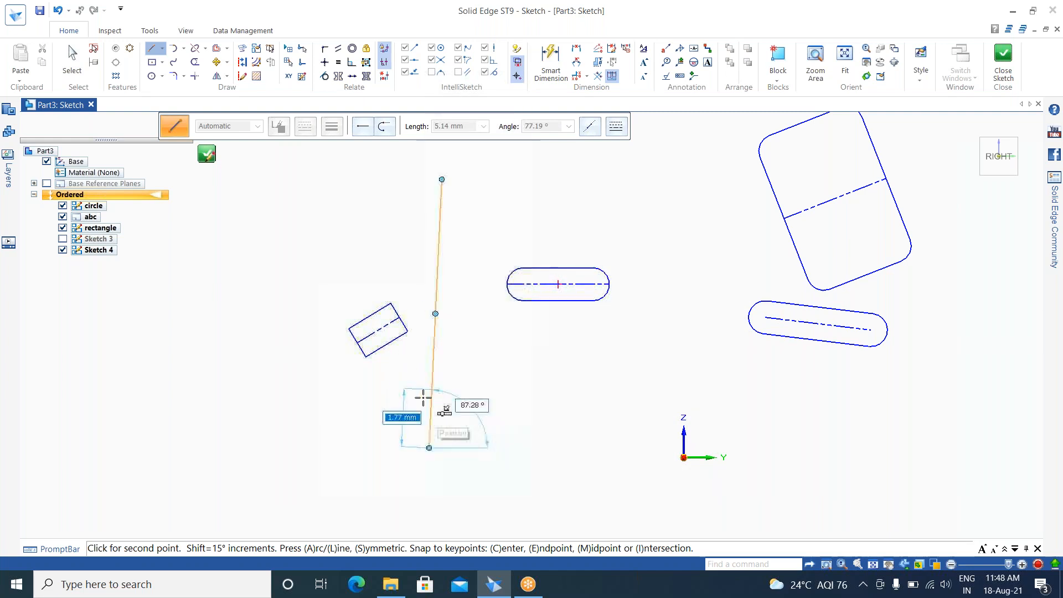
{"action": "key", "text": "Escape"}
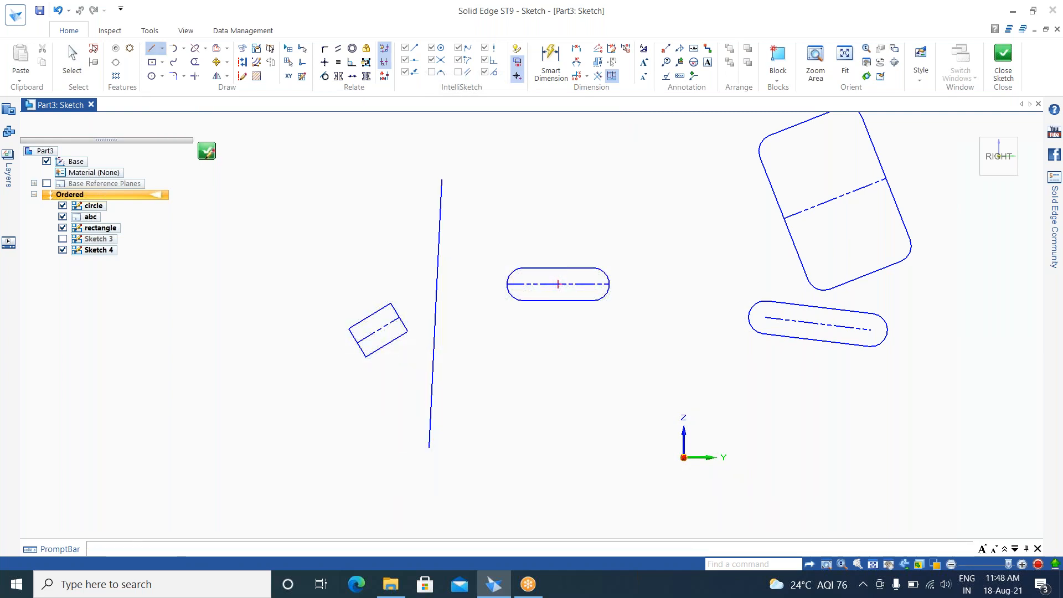
Step: Set the new line's angle to 90° so it runs vertically
{"action": "left_click", "coordinate": [437, 338]}
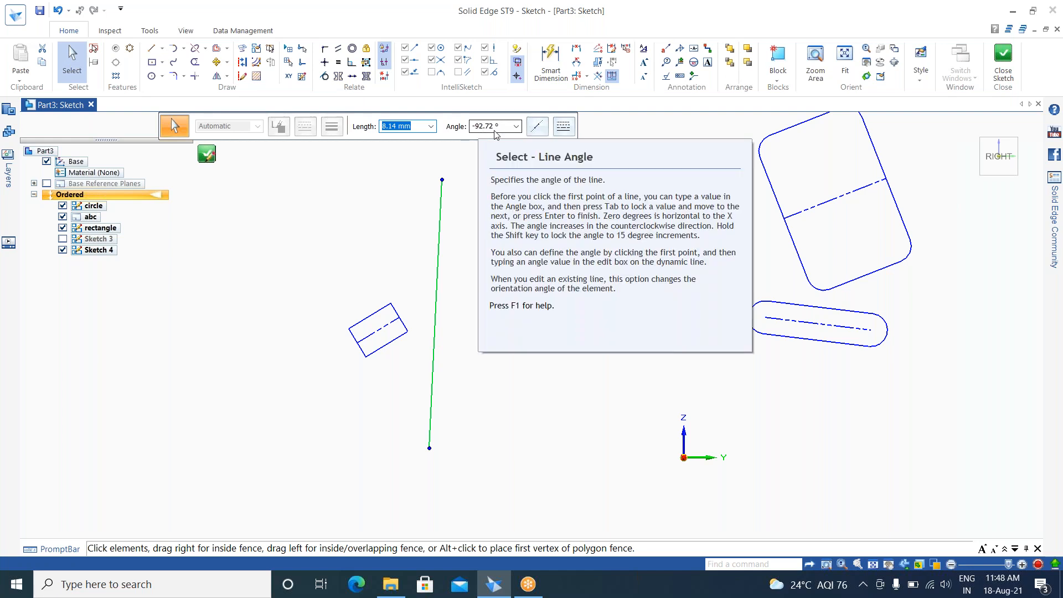
{"action": "left_click", "coordinate": [517, 127]}
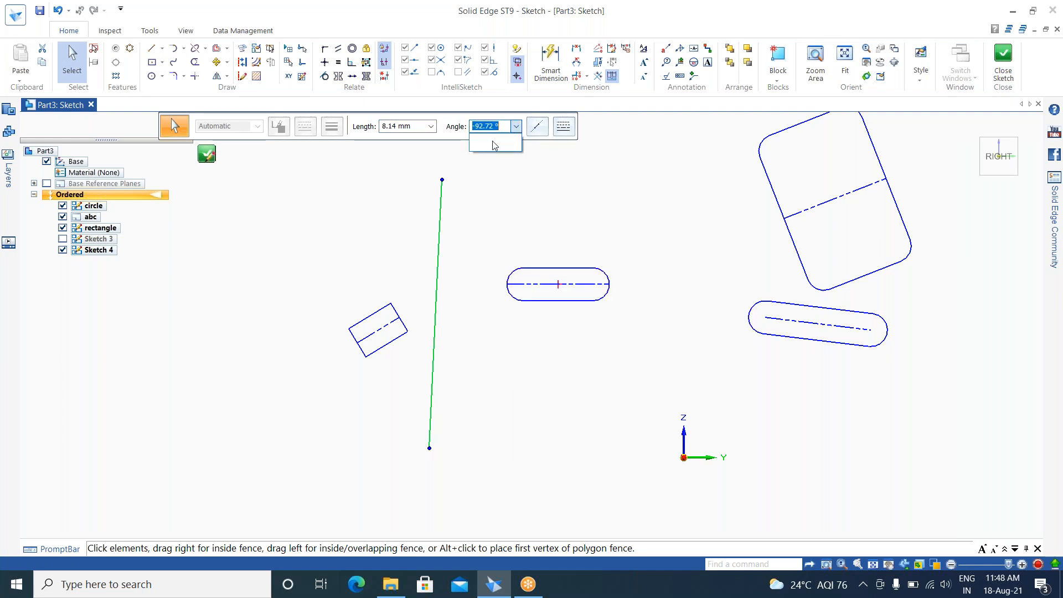
{"action": "type", "text": "90"}
{"action": "key", "text": "Return"}
{"action": "scroll", "coordinate": [347, 265], "scroll_direction": "down", "scroll_amount": 5}
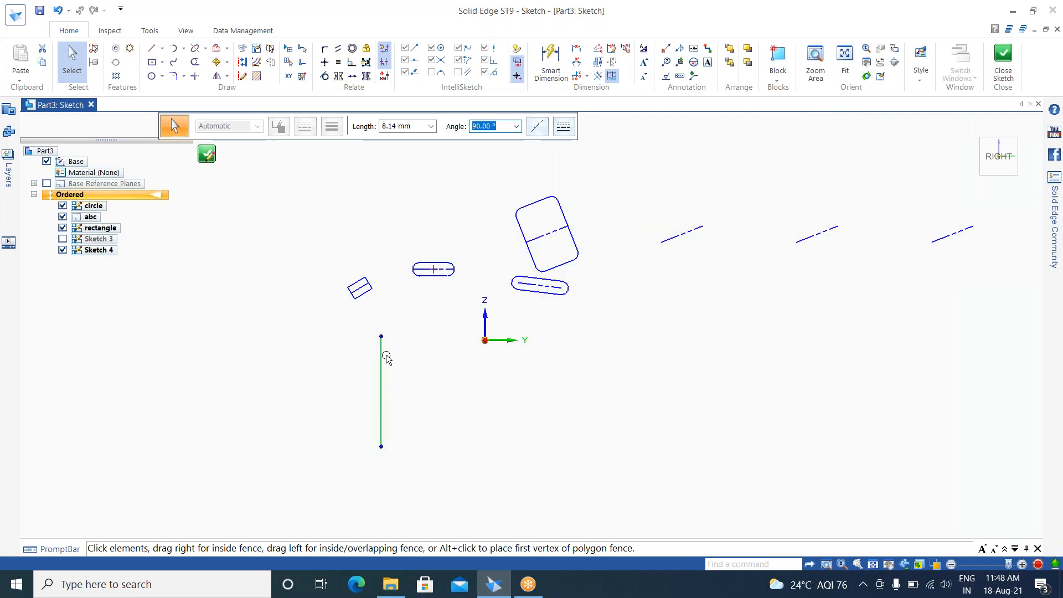
{"action": "key", "text": "Escape"}
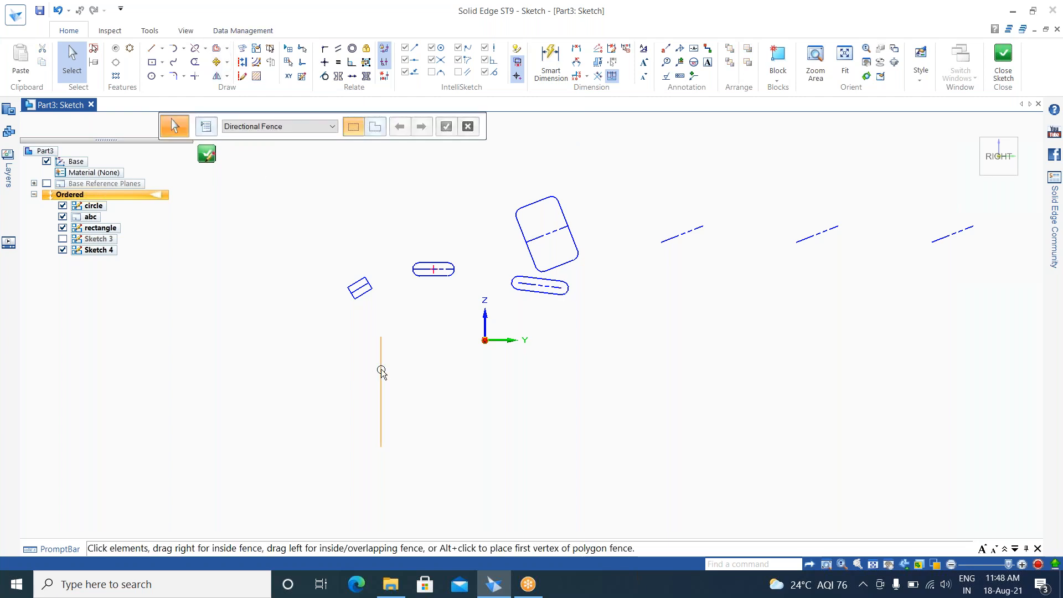
Step: Mirror the small tilted rectangle with its centerline about the vertical line, without keeping the original
{"action": "left_click", "coordinate": [227, 78]}
{"action": "left_click", "coordinate": [236, 91]}
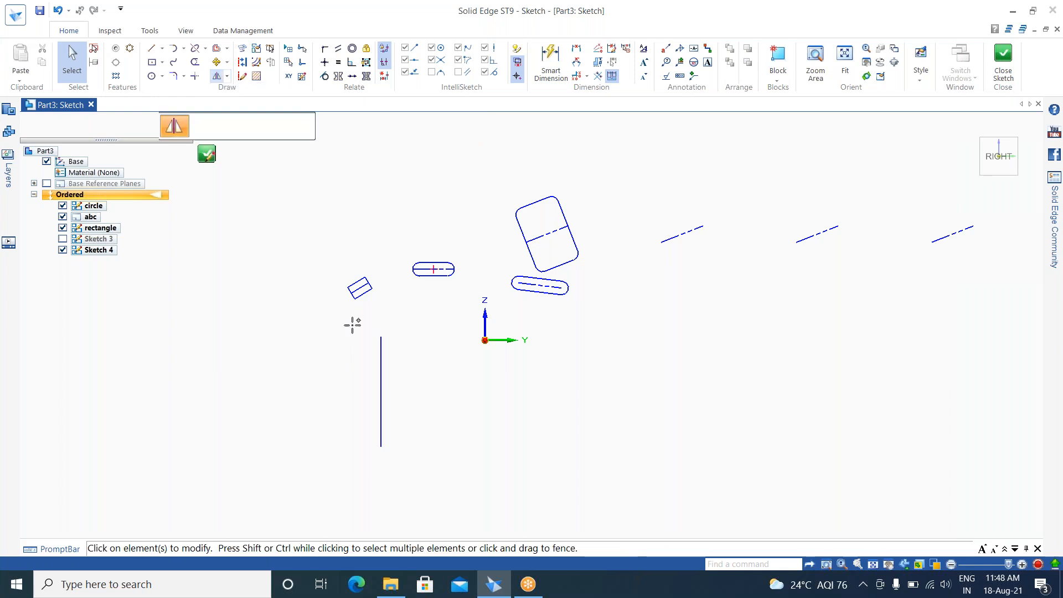
{"action": "left_click_drag", "start_coordinate": [382, 250], "coordinate": [341, 316]}
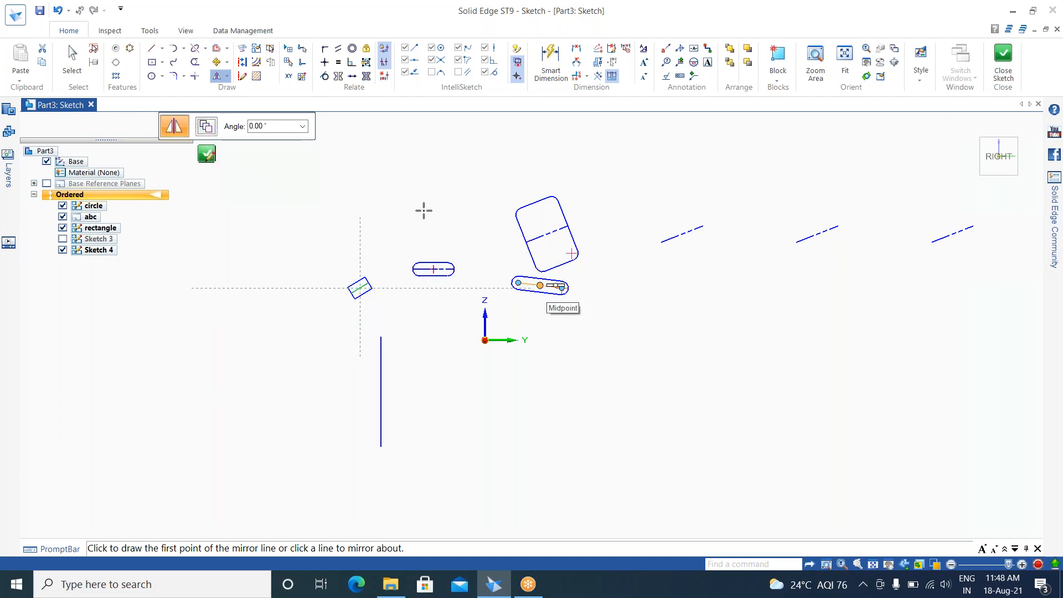
{"action": "left_click", "coordinate": [382, 379]}
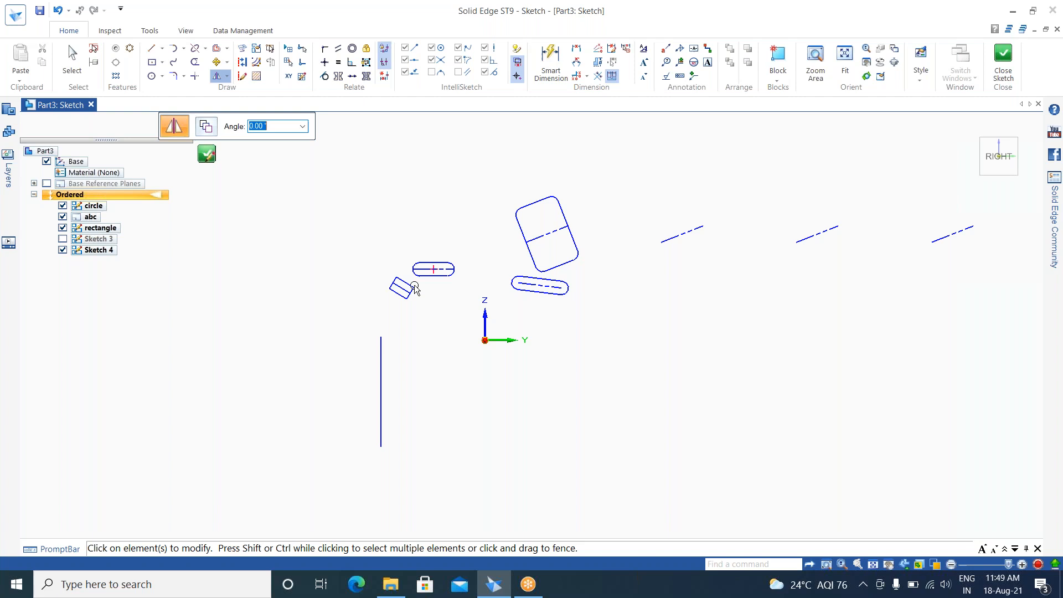
{"action": "scroll", "coordinate": [422, 315], "scroll_direction": "up", "scroll_amount": 6}
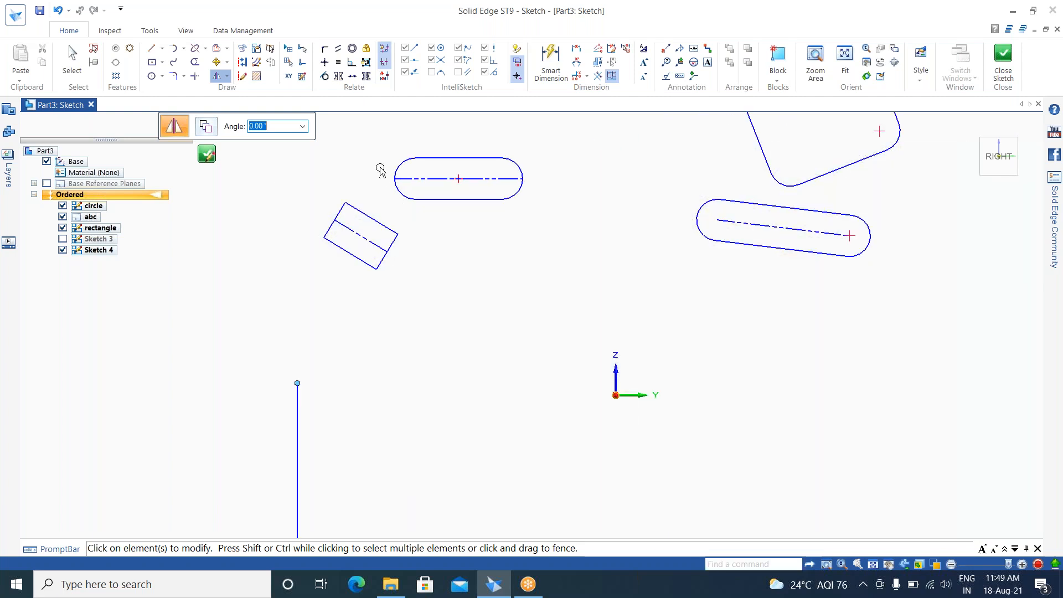
{"action": "left_click", "coordinate": [365, 247]}
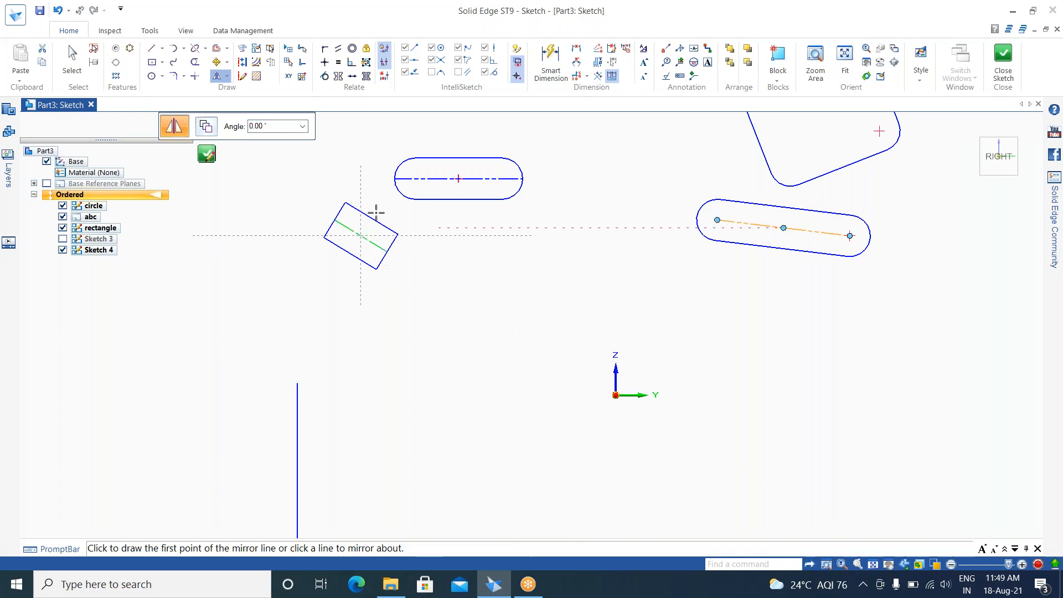
{"action": "key", "text": "Escape"}
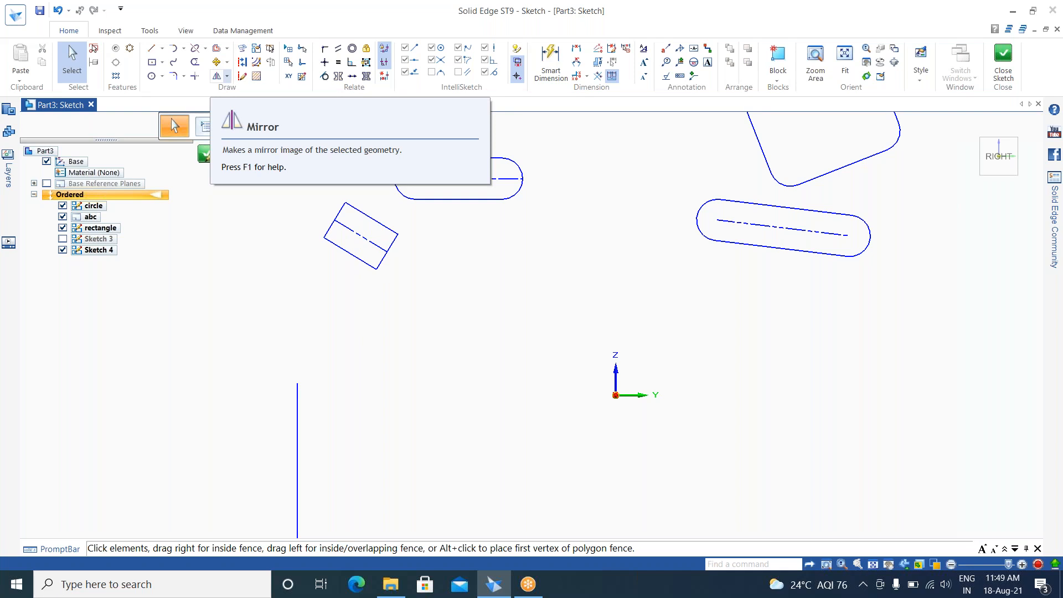
Step: Try twice to mirror the horizontal slot's and small rectangle's centerlines about the Z axis without copying, undoing each mirror
{"action": "left_click", "coordinate": [217, 76]}
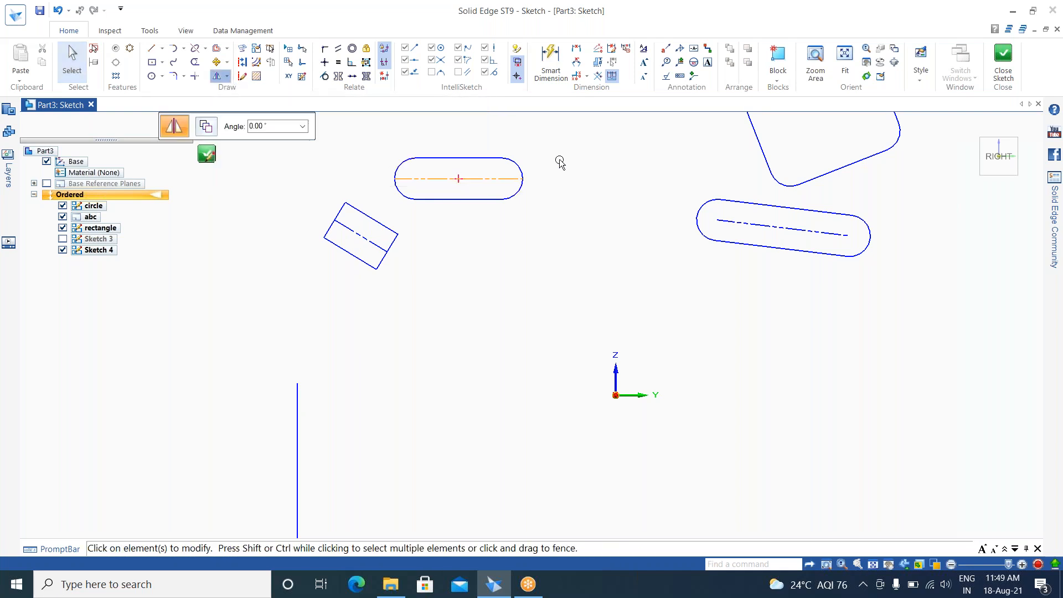
{"action": "left_click_drag", "start_coordinate": [547, 119], "coordinate": [307, 296]}
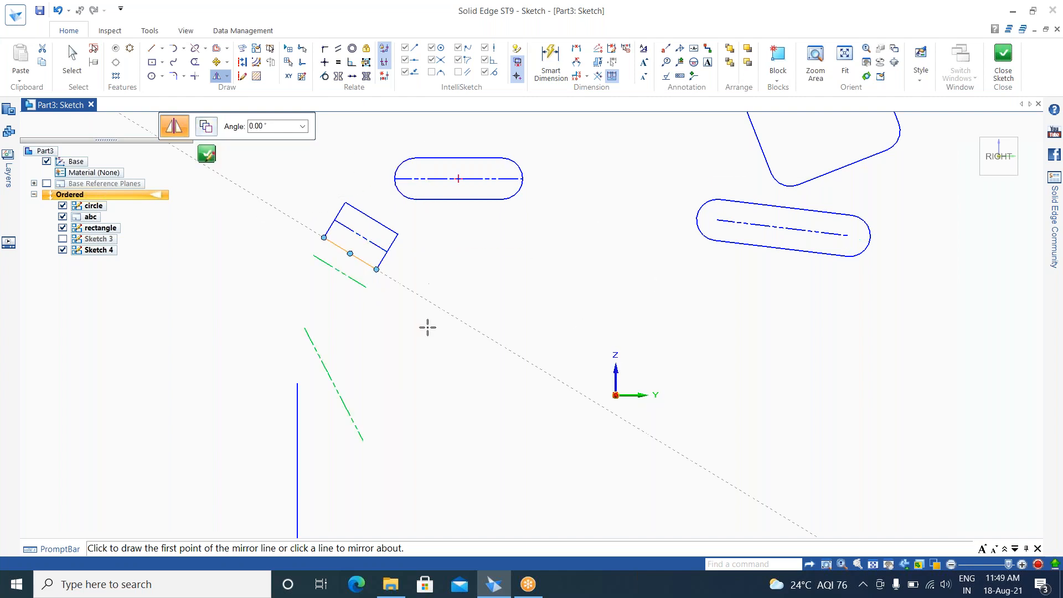
{"action": "left_click", "coordinate": [616, 379]}
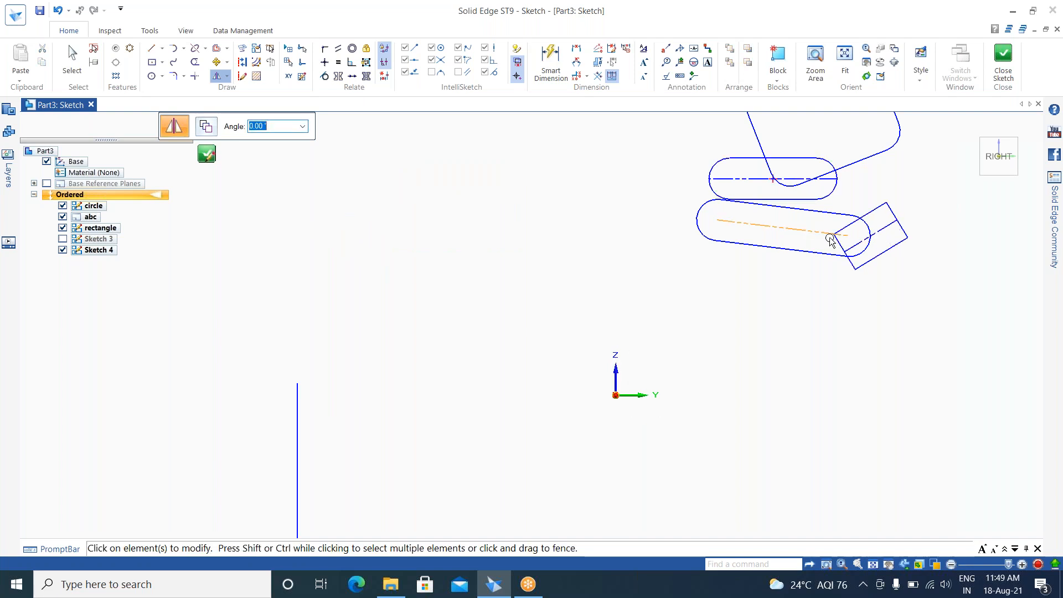
{"action": "key", "text": "ctrl+z"}
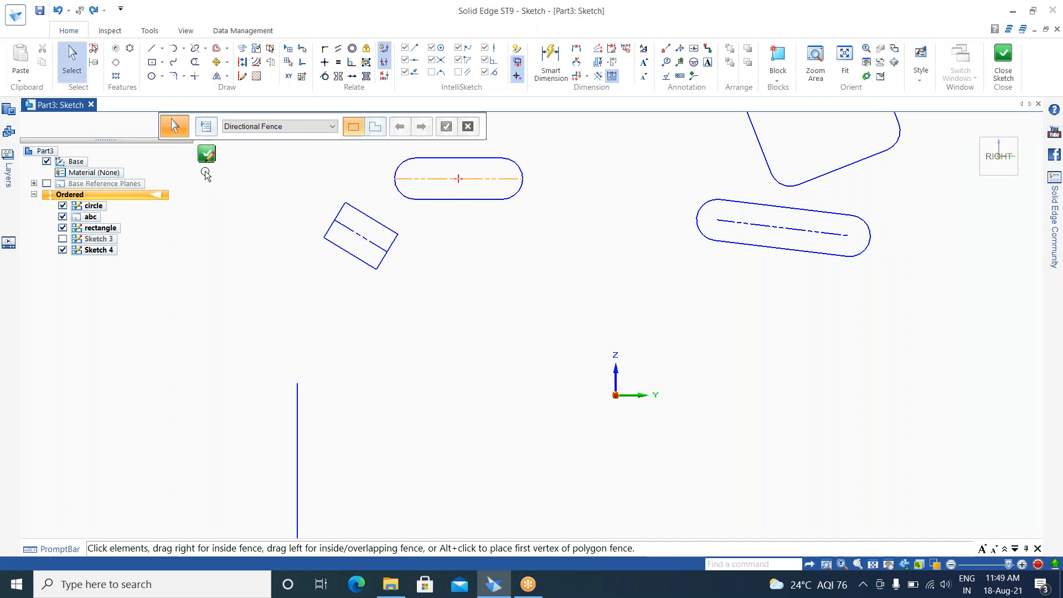
{"action": "left_click", "coordinate": [217, 76]}
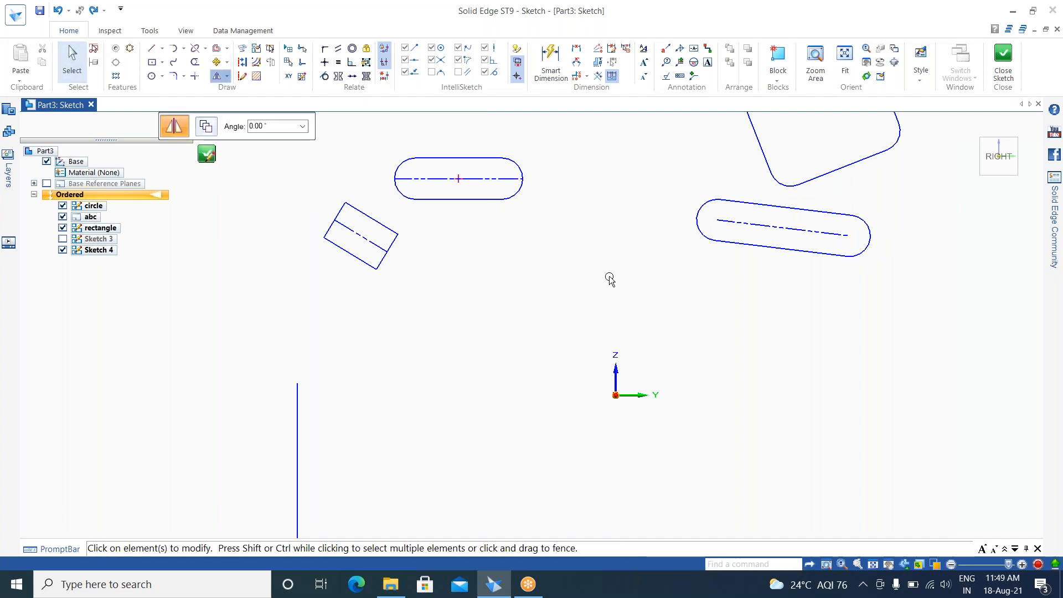
{"action": "left_click_drag", "start_coordinate": [548, 137], "coordinate": [311, 296]}
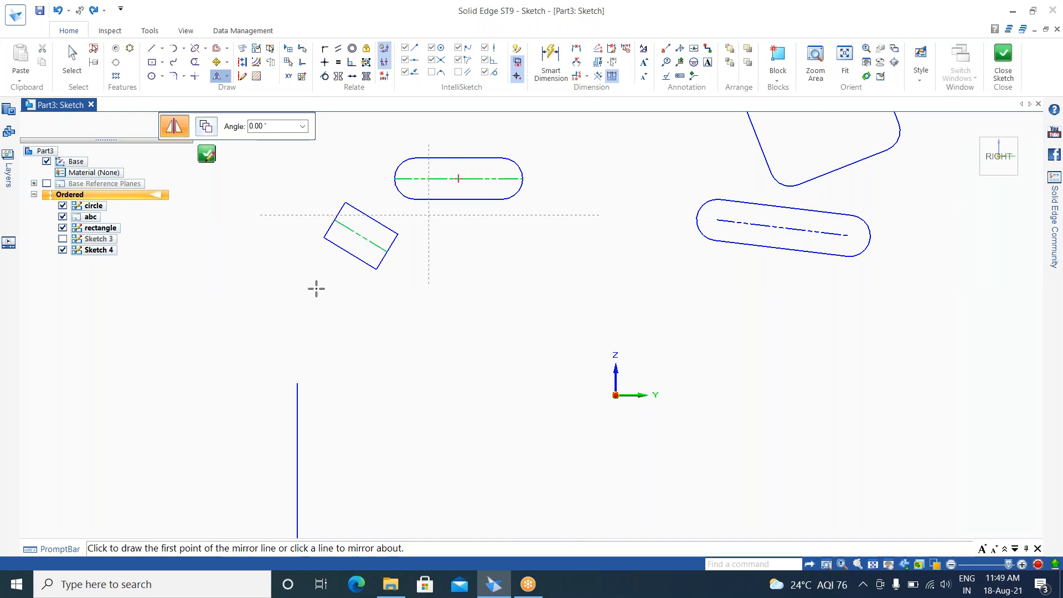
{"action": "left_click", "coordinate": [615, 367]}
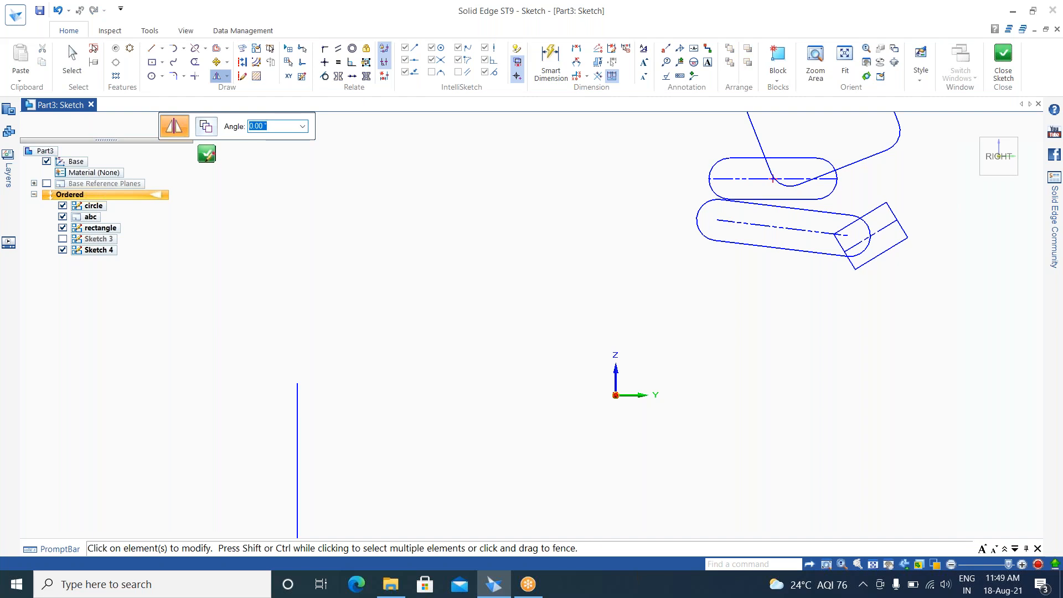
{"action": "key", "text": "ctrl+z"}
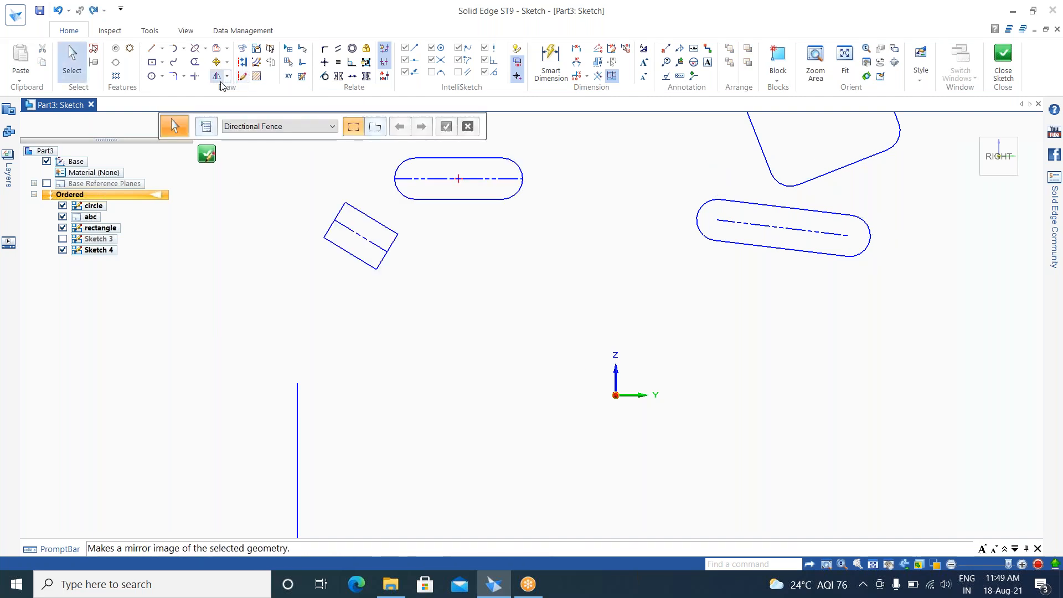
Step: Mirror the horizontal slot's and small rectangle's centerlines about the Z axis with Copy enabled, keeping the originals
{"action": "left_click", "coordinate": [216, 77]}
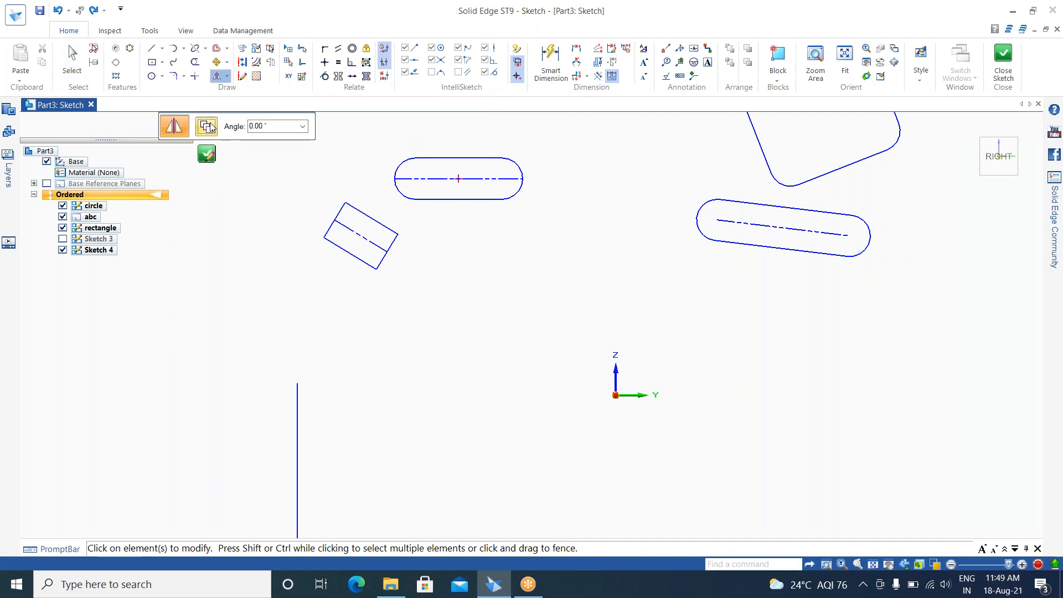
{"action": "left_click_drag", "start_coordinate": [535, 125], "coordinate": [258, 325]}
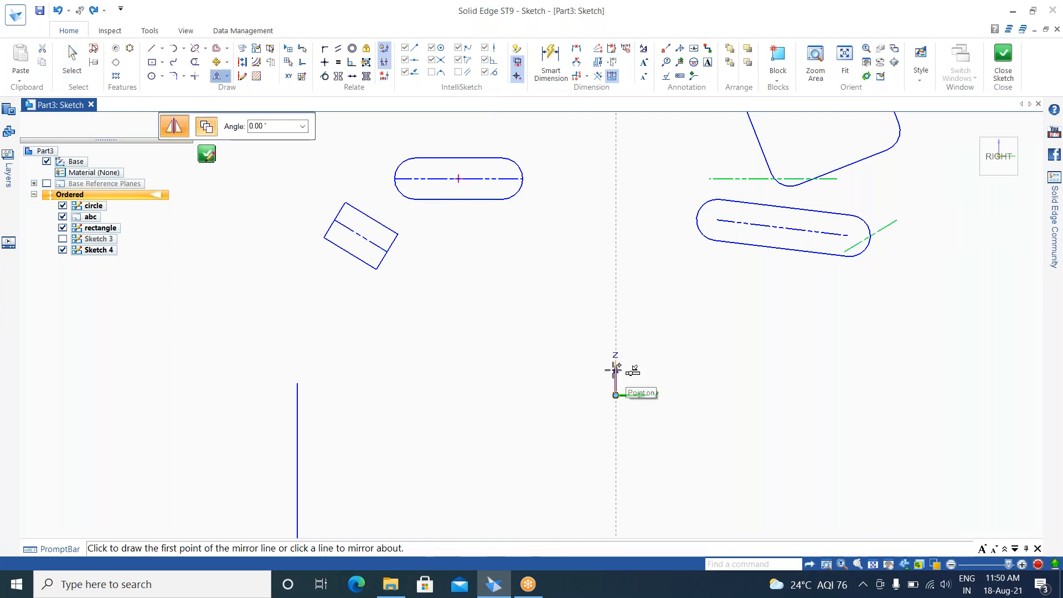
{"action": "left_click", "coordinate": [613, 367]}
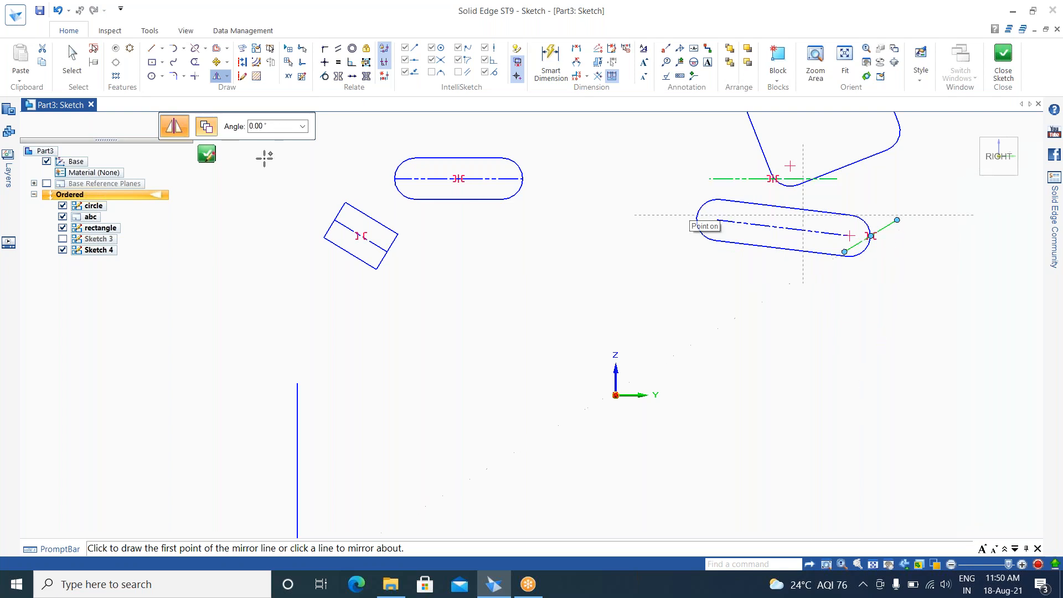
{"action": "key", "text": "Escape"}
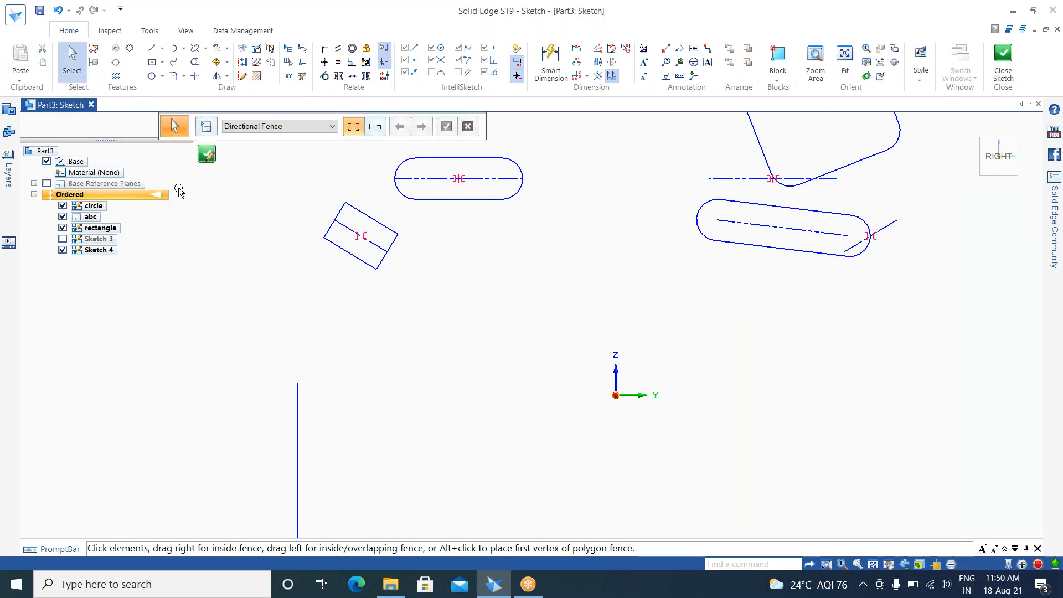
{"action": "left_click", "coordinate": [226, 76]}
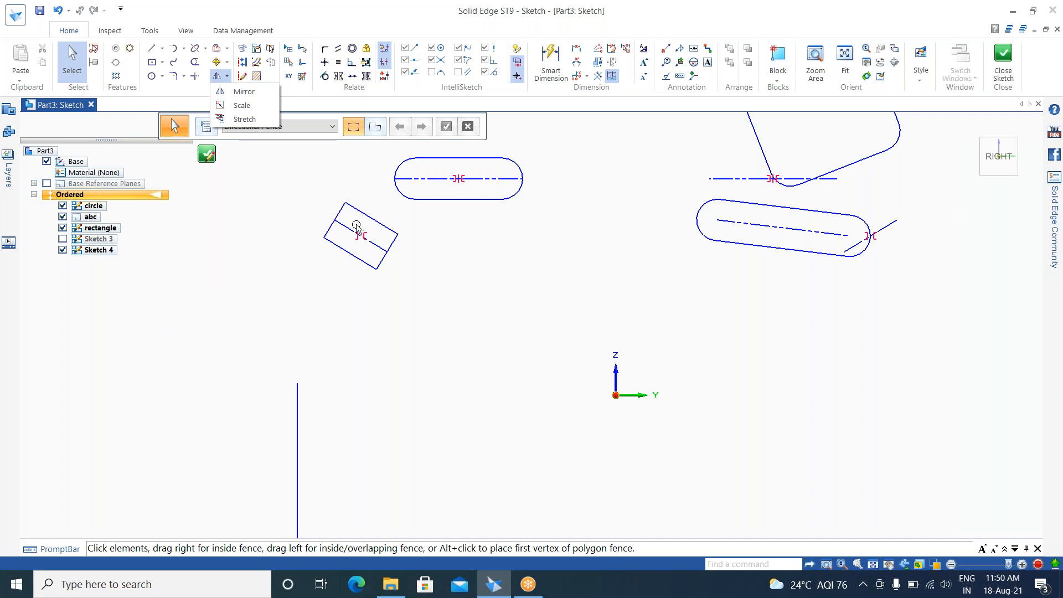
{"action": "left_click", "coordinate": [241, 106]}
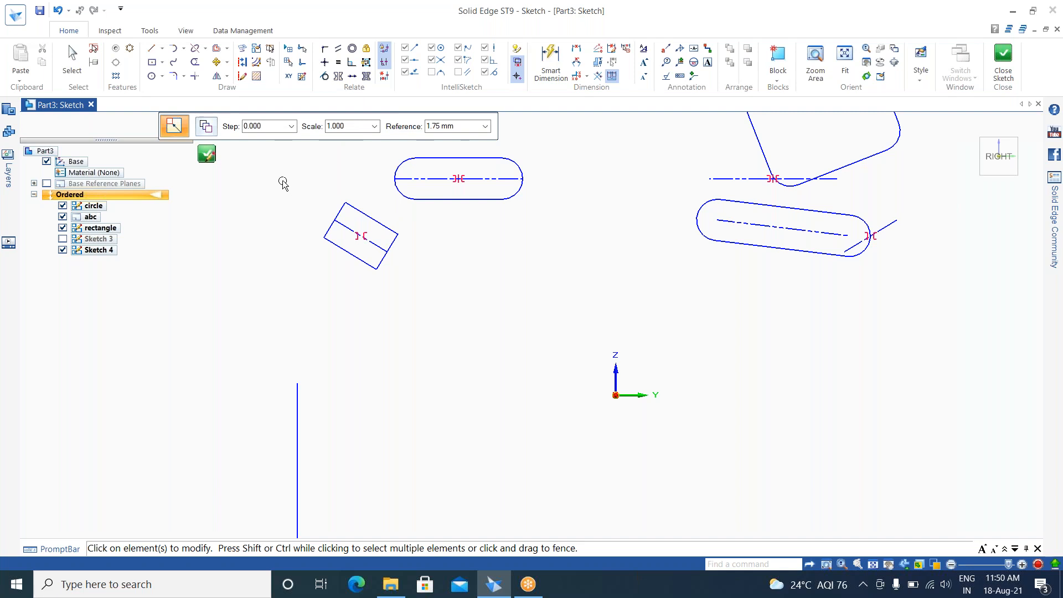
{"action": "left_click_drag", "start_coordinate": [300, 189], "coordinate": [394, 294]}
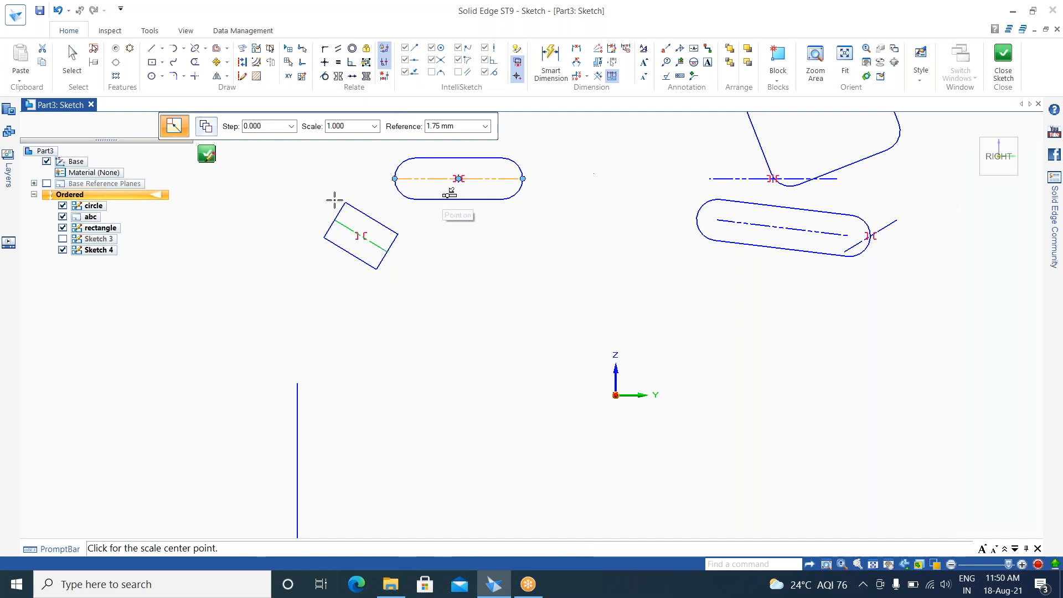
{"action": "key", "text": "Escape"}
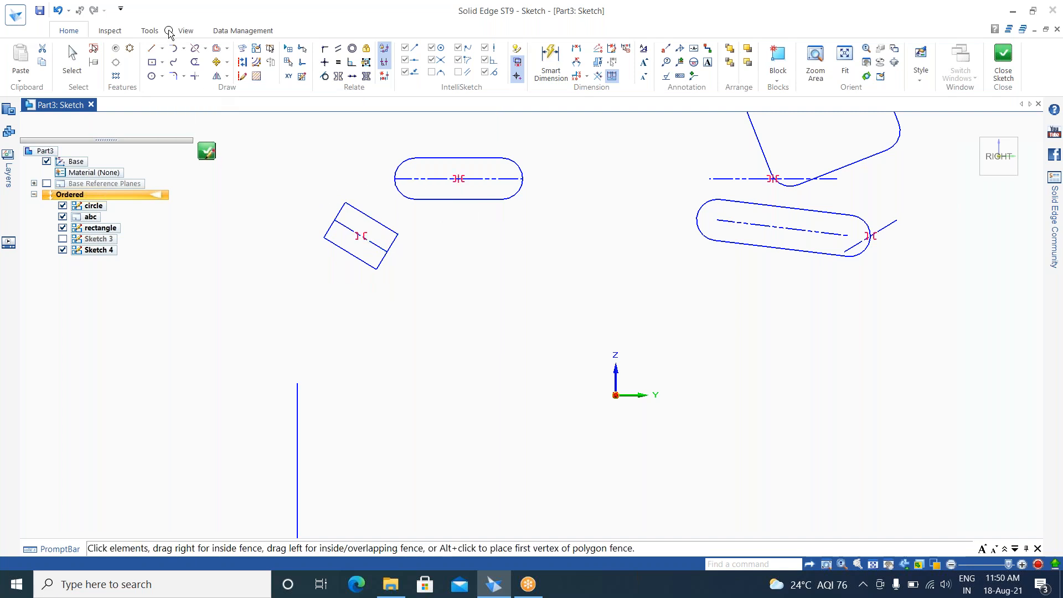
Step: Draw a small horizontal rectangle by its center in the empty area below the small tilted rectangle and the horizontal slot
{"action": "left_click", "coordinate": [151, 62]}
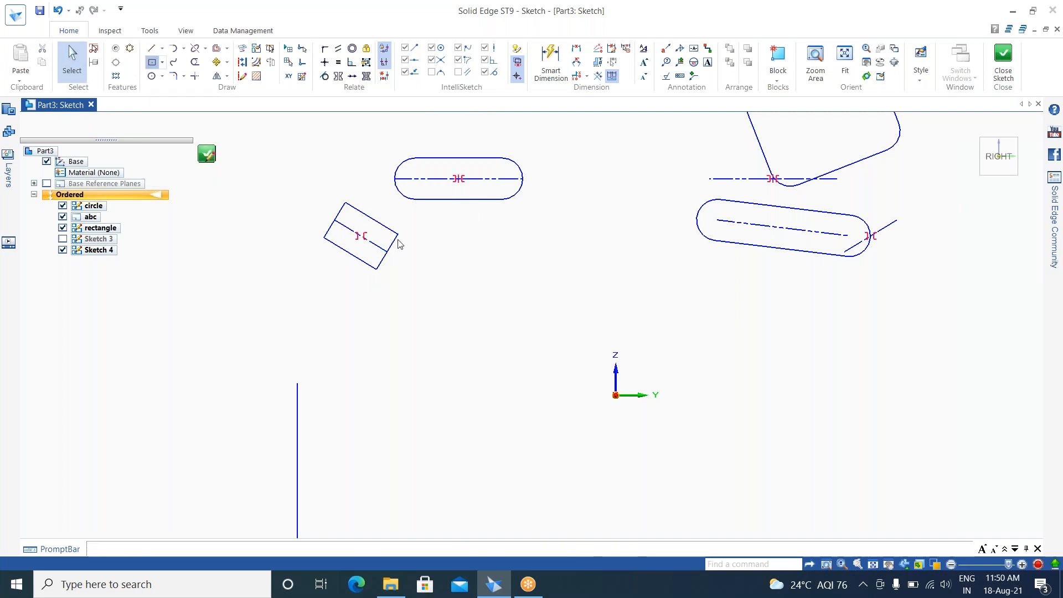
{"action": "left_click", "coordinate": [433, 303]}
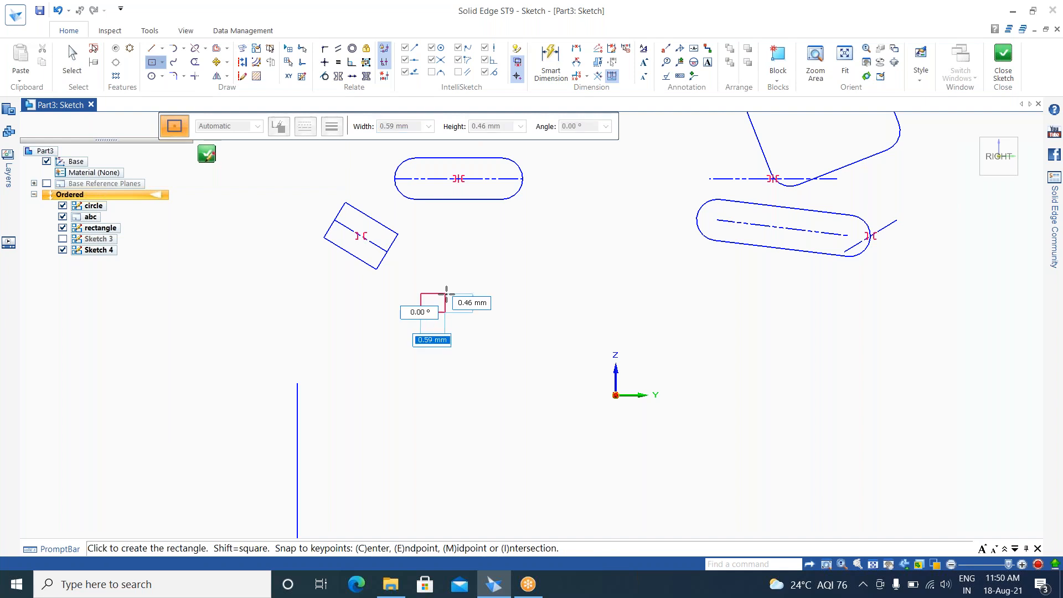
{"action": "left_click", "coordinate": [448, 310]}
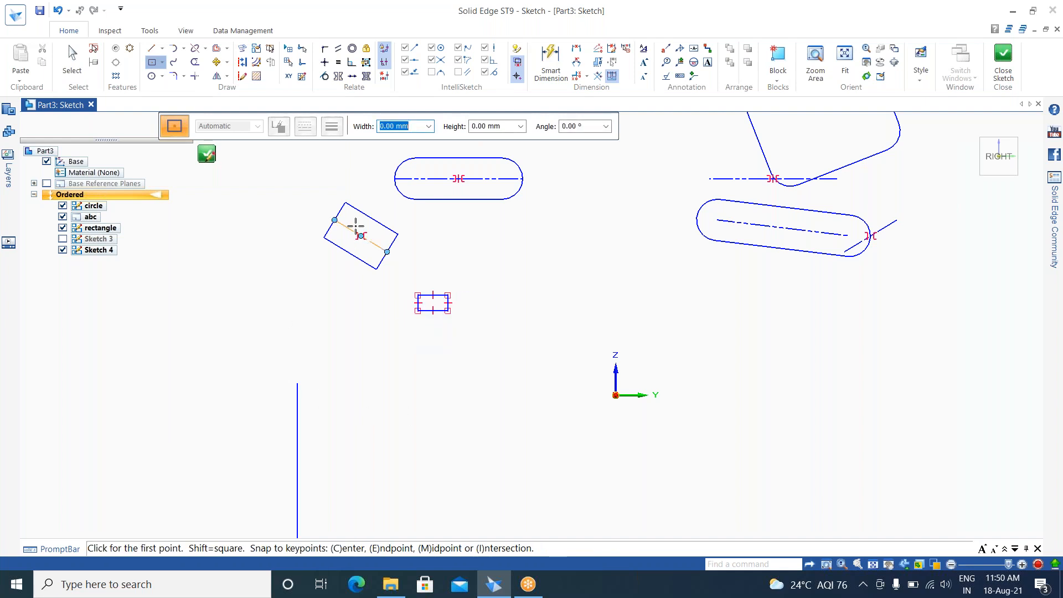
{"action": "key", "text": "Escape"}
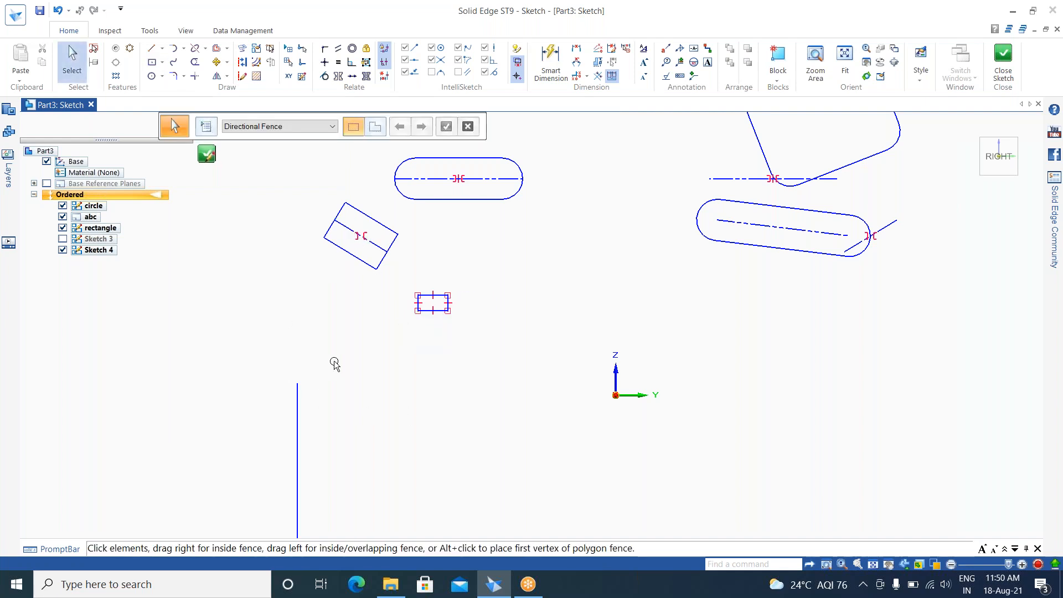
Step: Try scaling the small horizontal rectangle by a factor of 5 about its center without a copy, and undo the scaling
{"action": "left_click", "coordinate": [226, 76]}
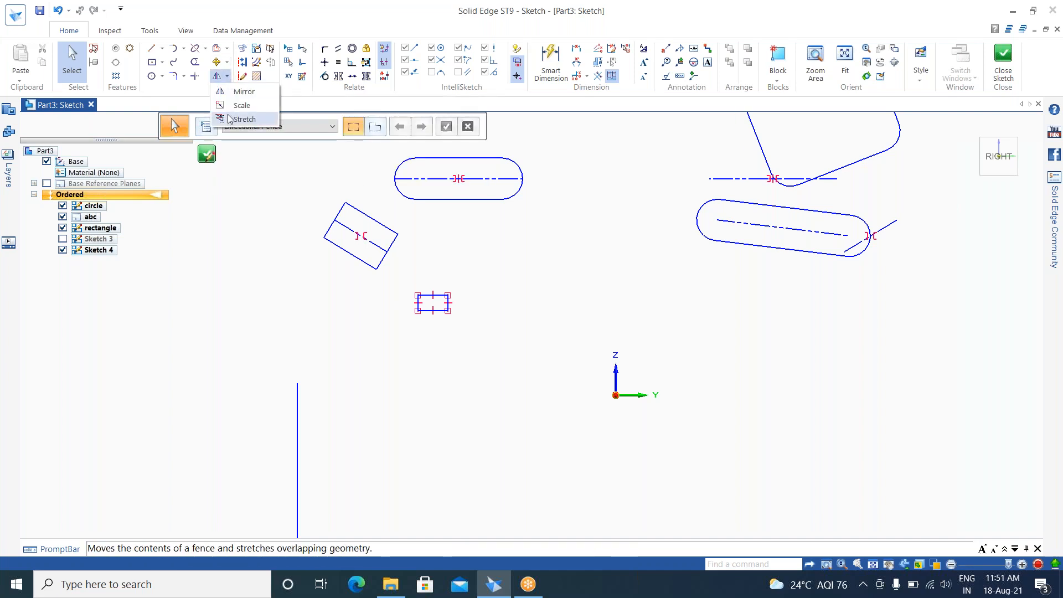
{"action": "left_click", "coordinate": [235, 105]}
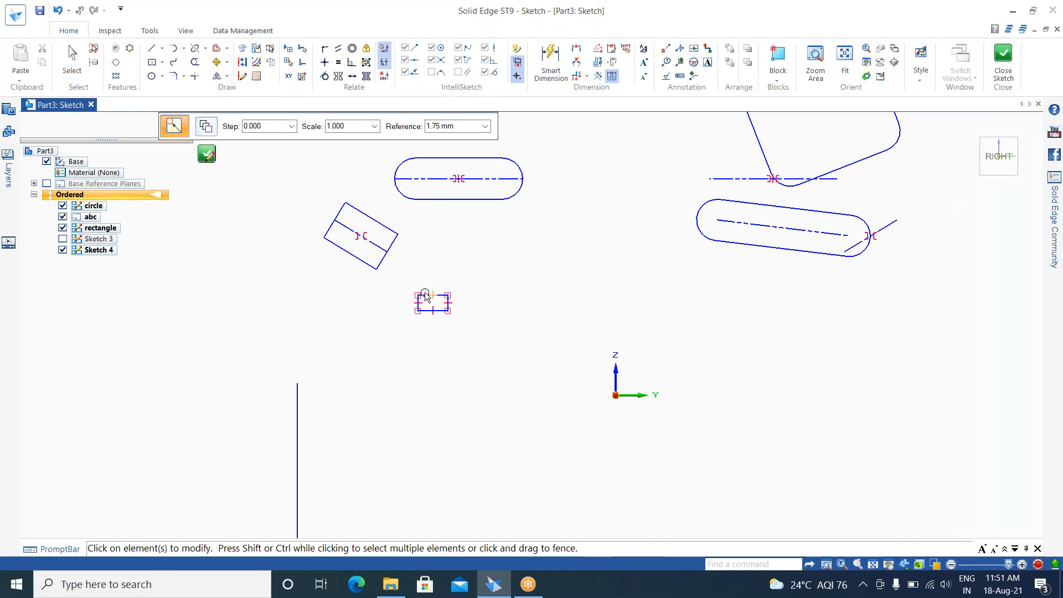
{"action": "left_click_drag", "start_coordinate": [450, 337], "coordinate": [394, 345]}
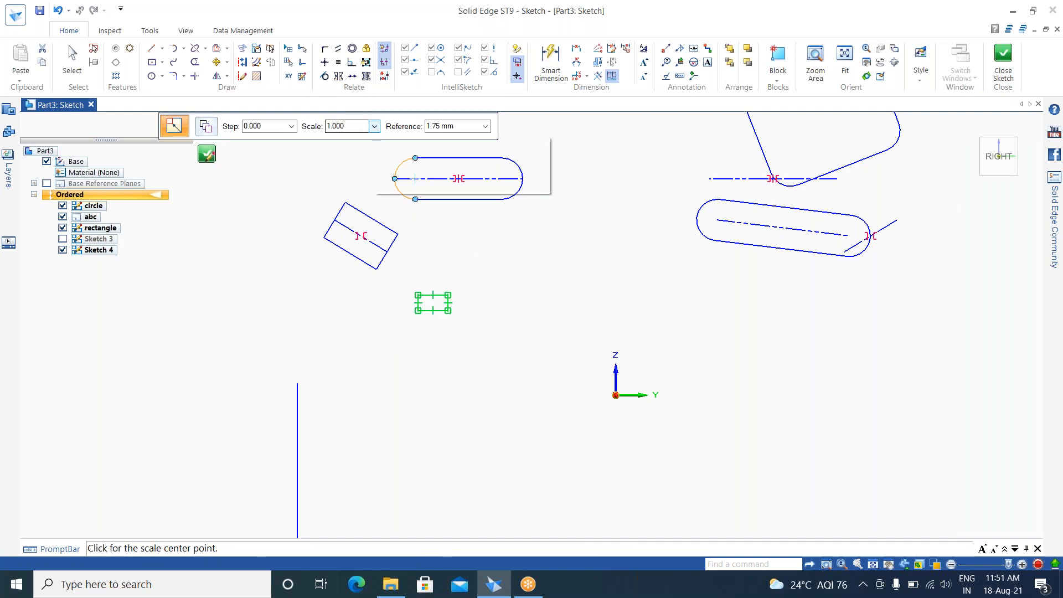
{"action": "left_click", "coordinate": [346, 126]}
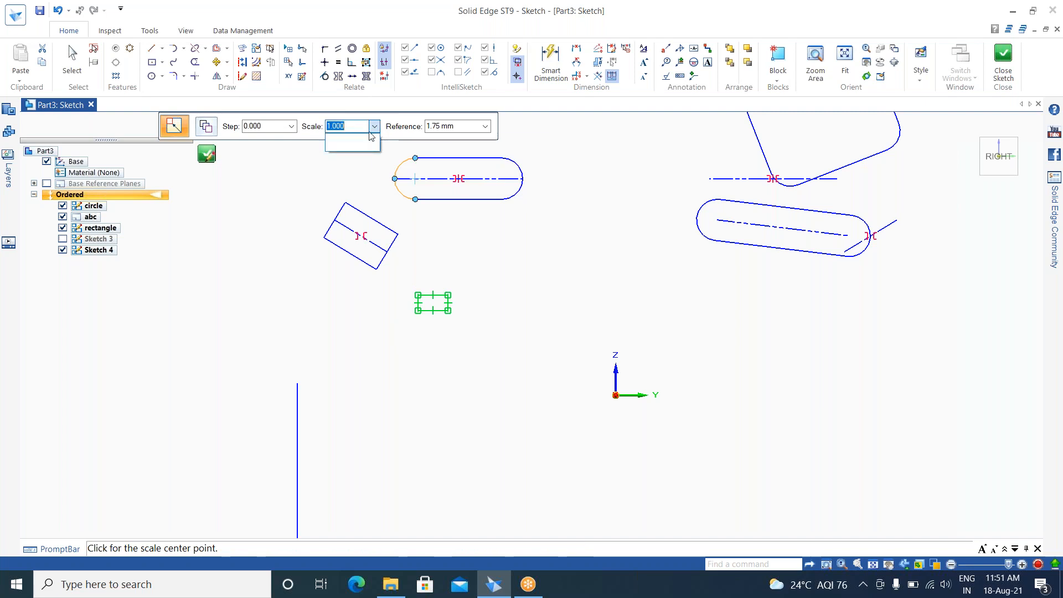
{"action": "key", "text": "Tab"}
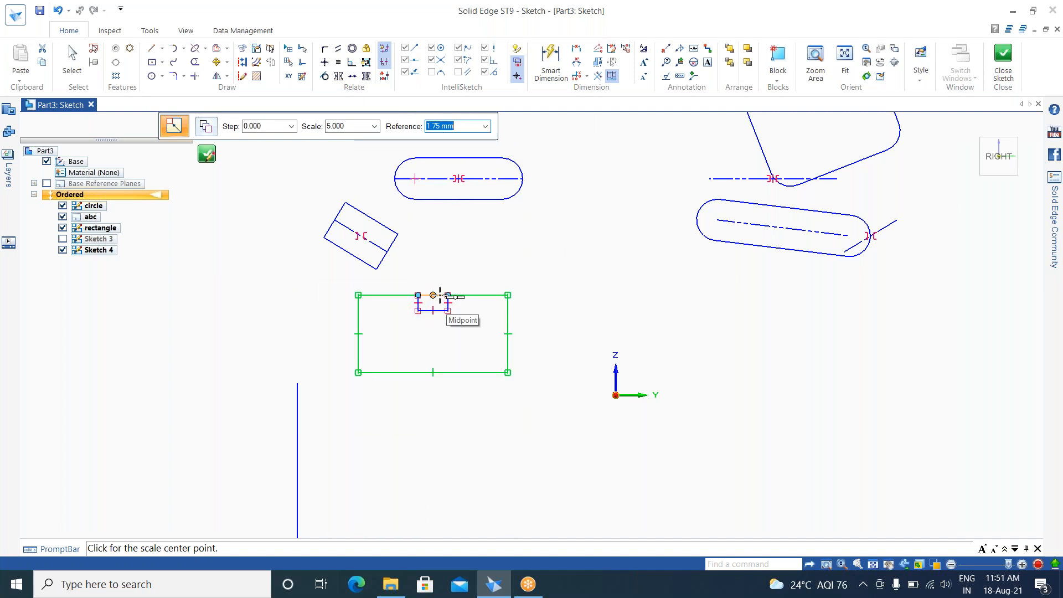
{"action": "scroll", "coordinate": [441, 295], "scroll_direction": "up", "scroll_amount": 2}
{"action": "scroll", "coordinate": [440, 295], "scroll_direction": "up", "scroll_amount": 4}
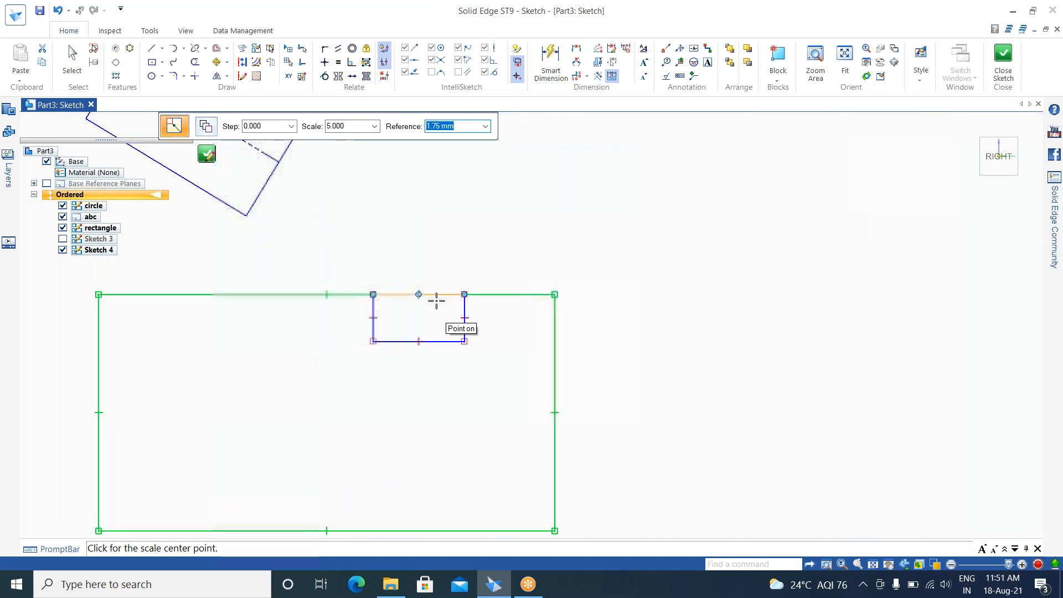
{"action": "scroll", "coordinate": [425, 308], "scroll_direction": "up", "scroll_amount": 2}
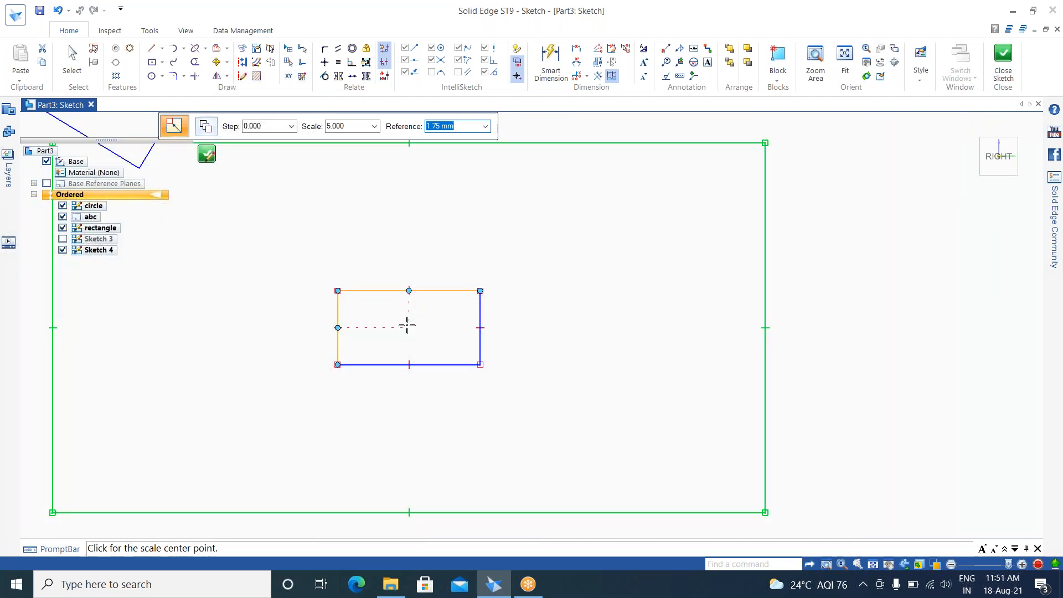
{"action": "left_click", "coordinate": [407, 327]}
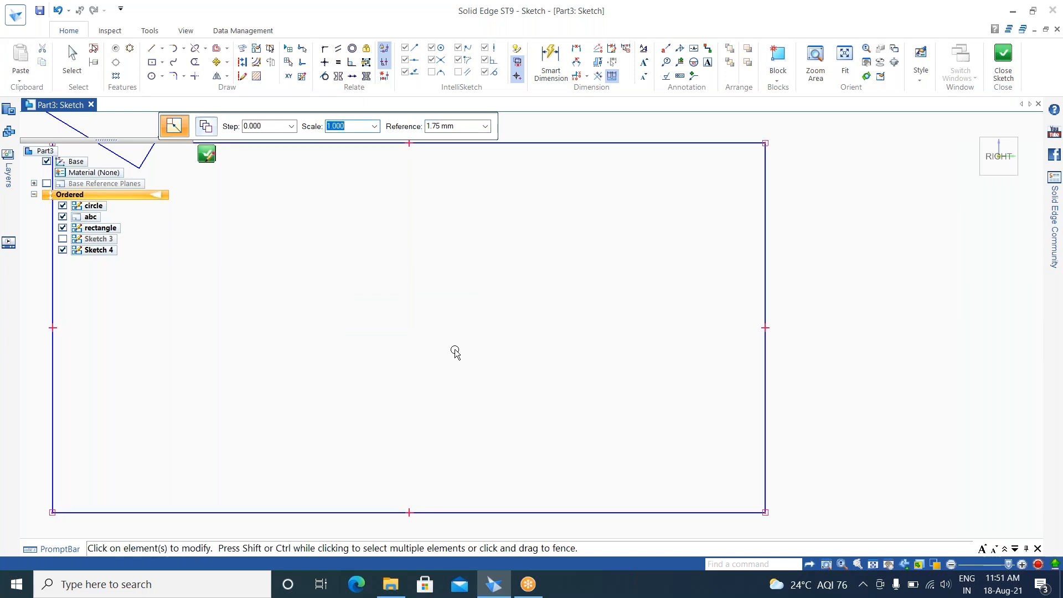
{"action": "scroll", "coordinate": [462, 358], "scroll_direction": "down", "scroll_amount": 4}
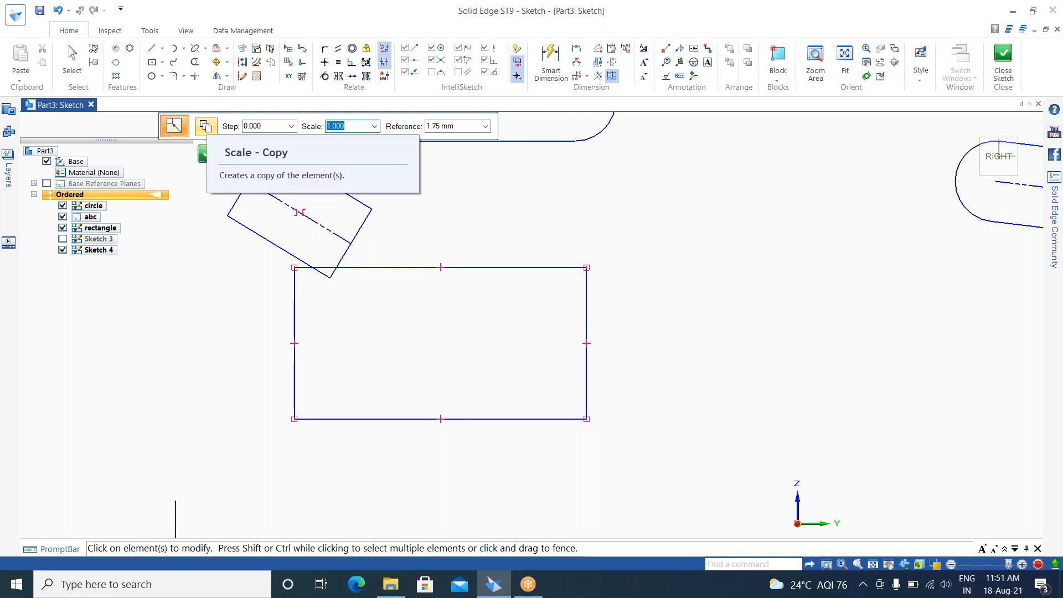
{"action": "left_click", "coordinate": [419, 238]}
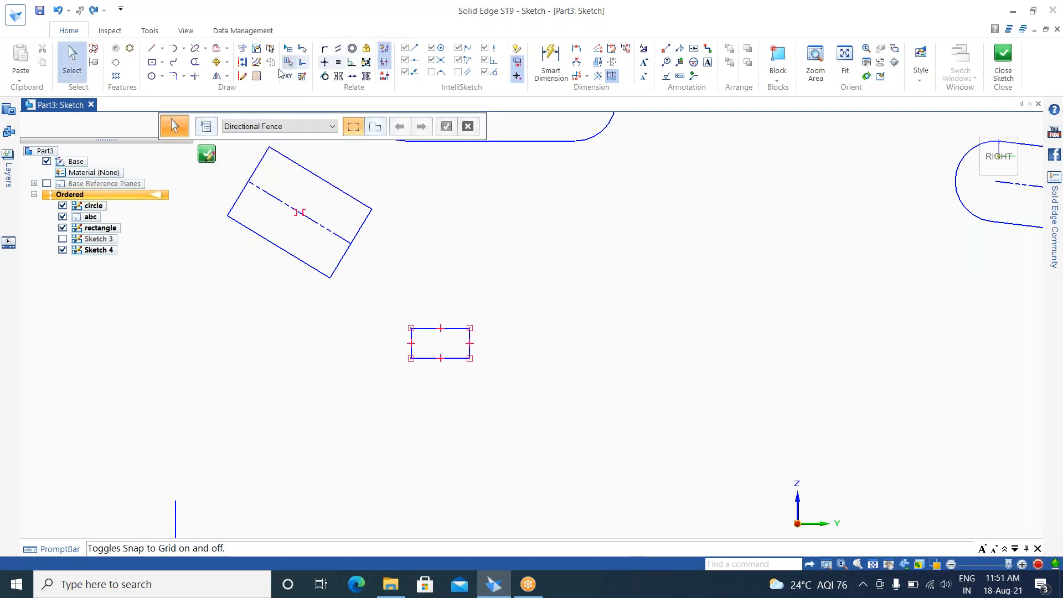
Step: Scale the small horizontal rectangle by a factor of 3 about its center with Copy enabled, keeping the original
{"action": "left_click", "coordinate": [226, 76]}
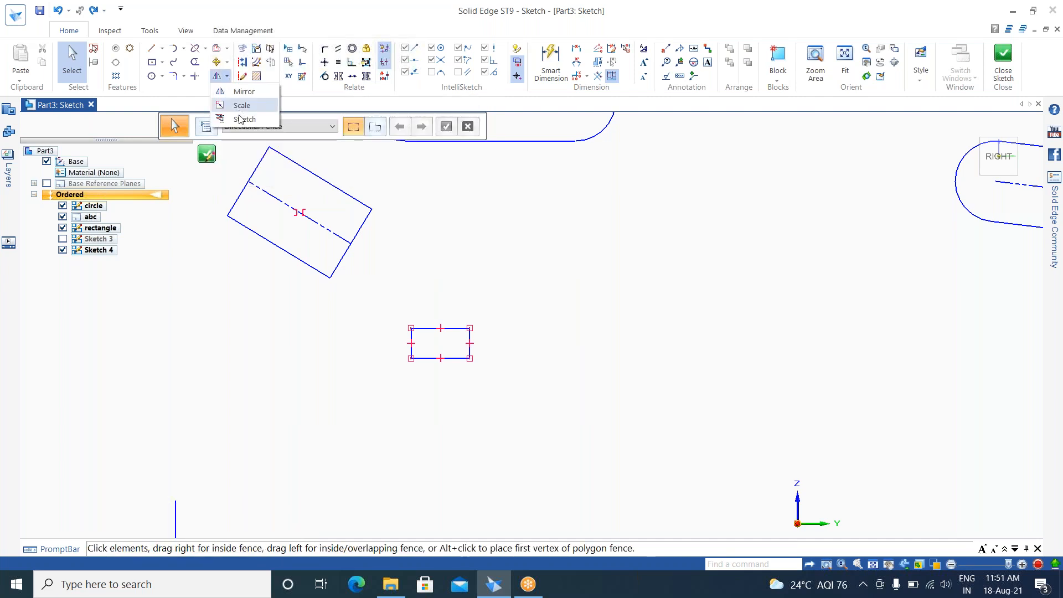
{"action": "left_click", "coordinate": [237, 106]}
{"action": "left_click_drag", "start_coordinate": [523, 294], "coordinate": [398, 407]}
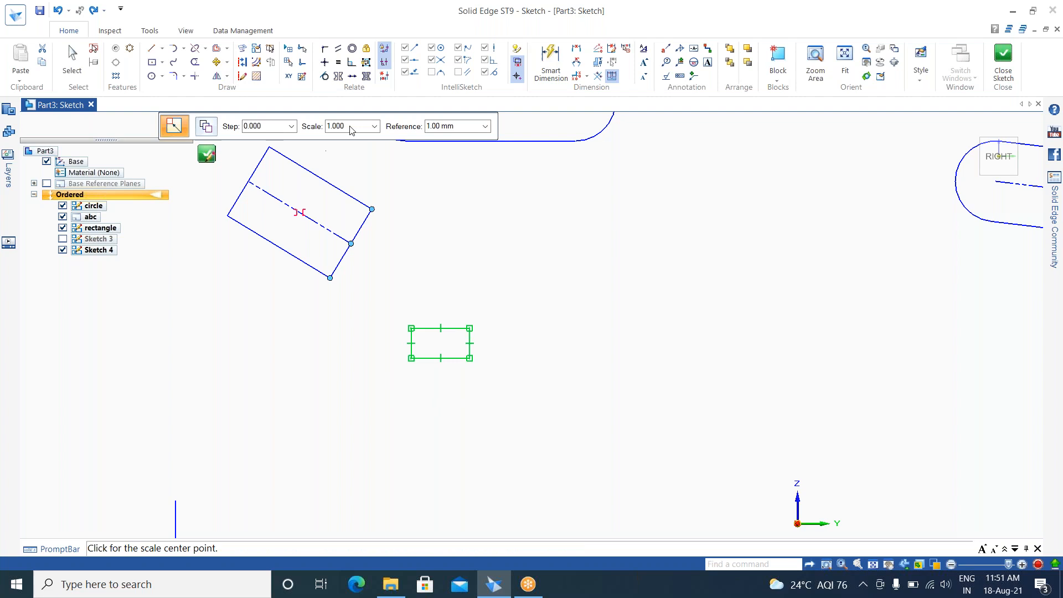
{"action": "left_click", "coordinate": [206, 126]}
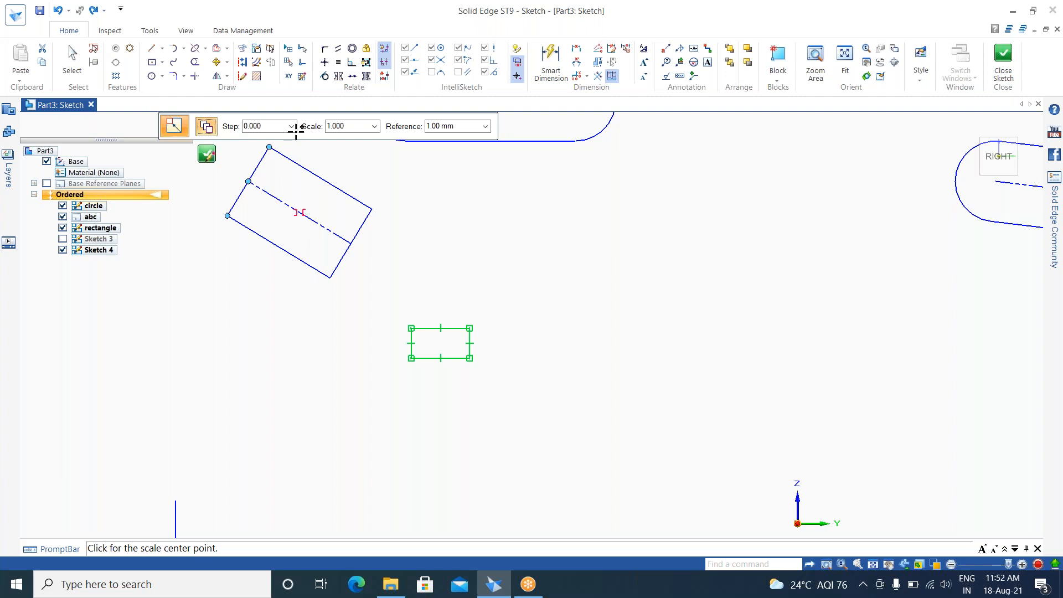
{"action": "left_click", "coordinate": [369, 130]}
{"action": "type", "text": "3"}
{"action": "key", "text": "Tab"}
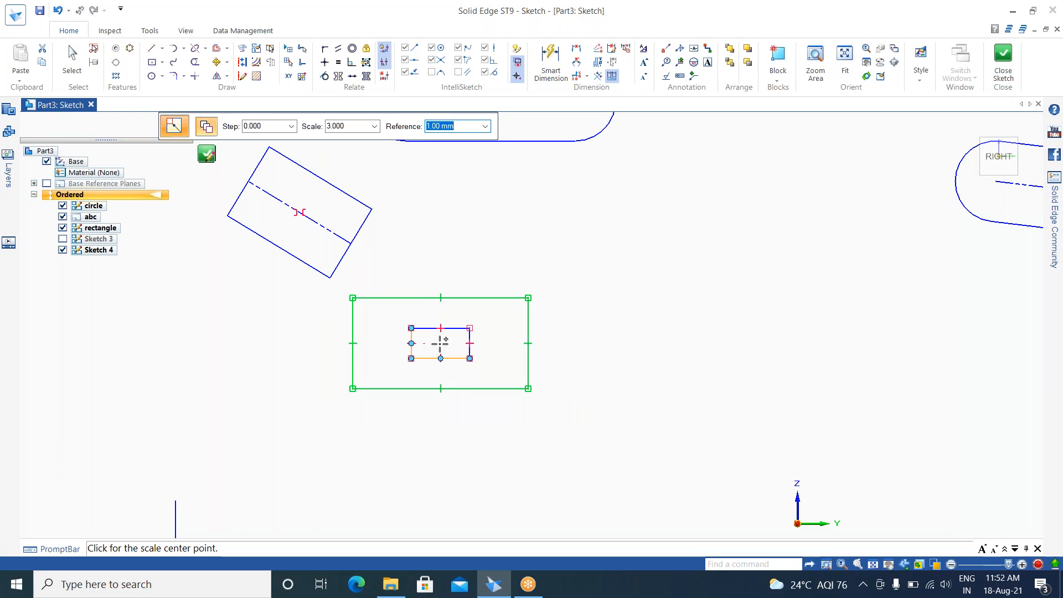
{"action": "scroll", "coordinate": [441, 342], "scroll_direction": "up", "scroll_amount": 4}
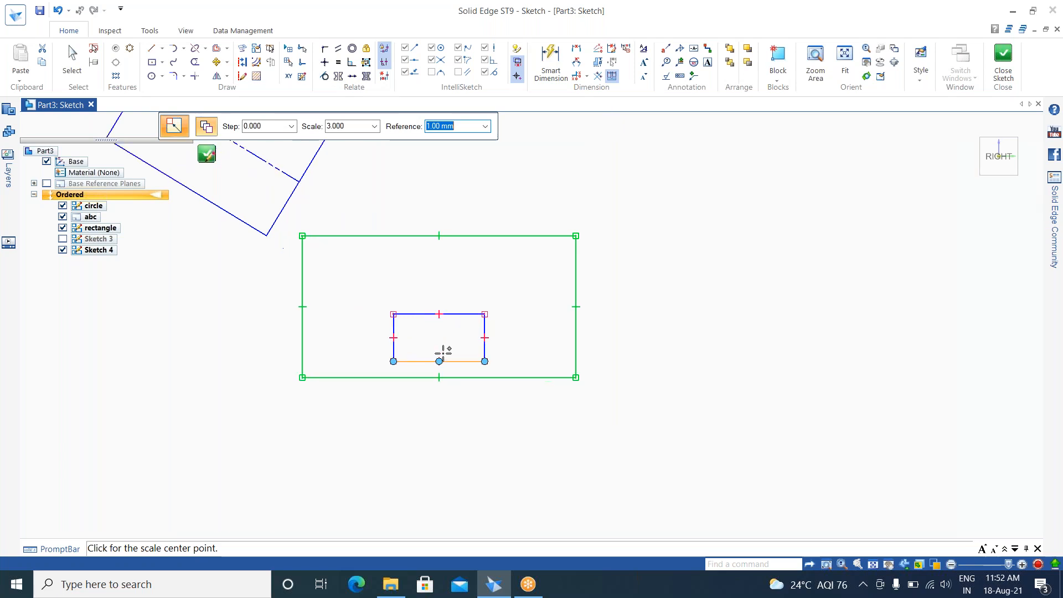
{"action": "scroll", "coordinate": [441, 351], "scroll_direction": "up", "scroll_amount": 5}
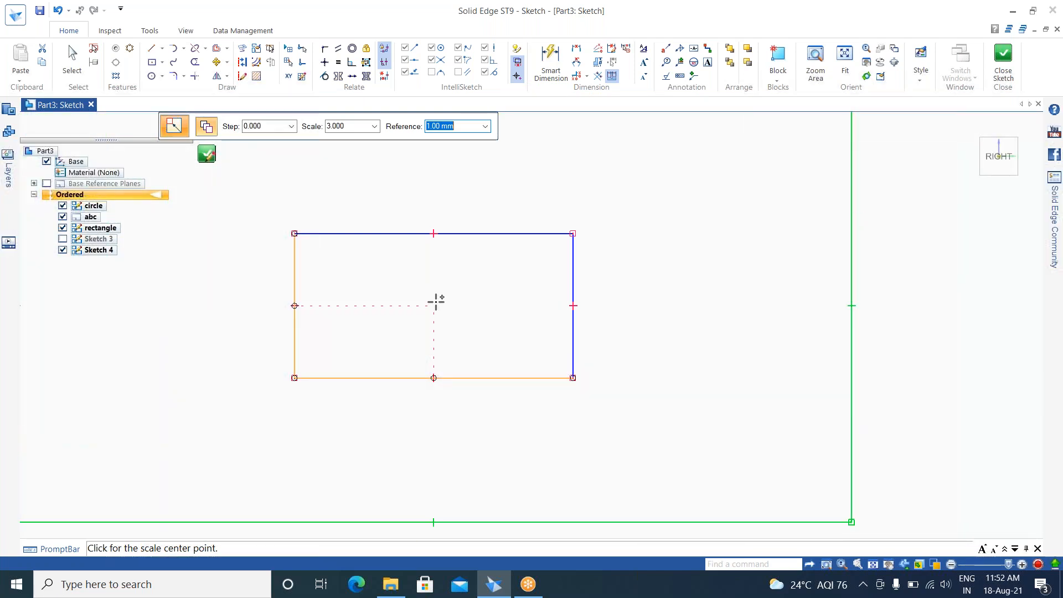
{"action": "left_click", "coordinate": [436, 302]}
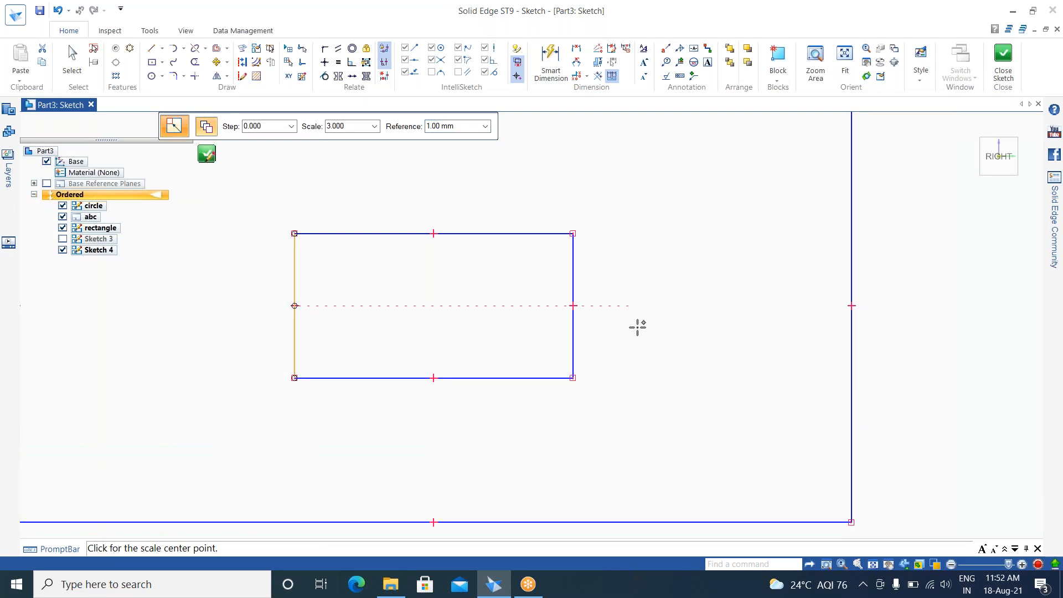
{"action": "scroll", "coordinate": [642, 342], "scroll_direction": "down", "scroll_amount": 2}
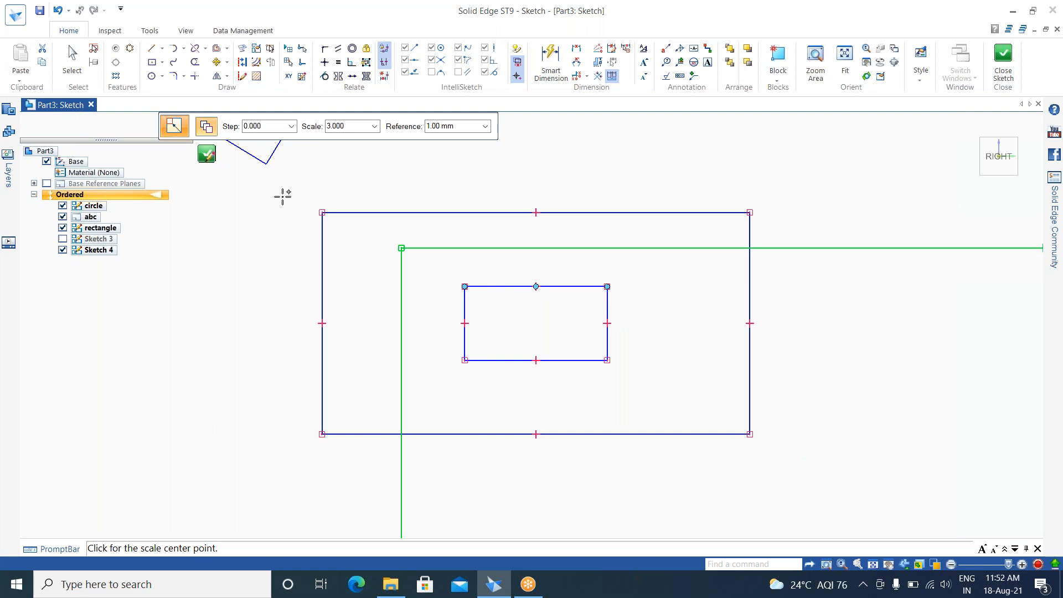
{"action": "key", "text": "Escape"}
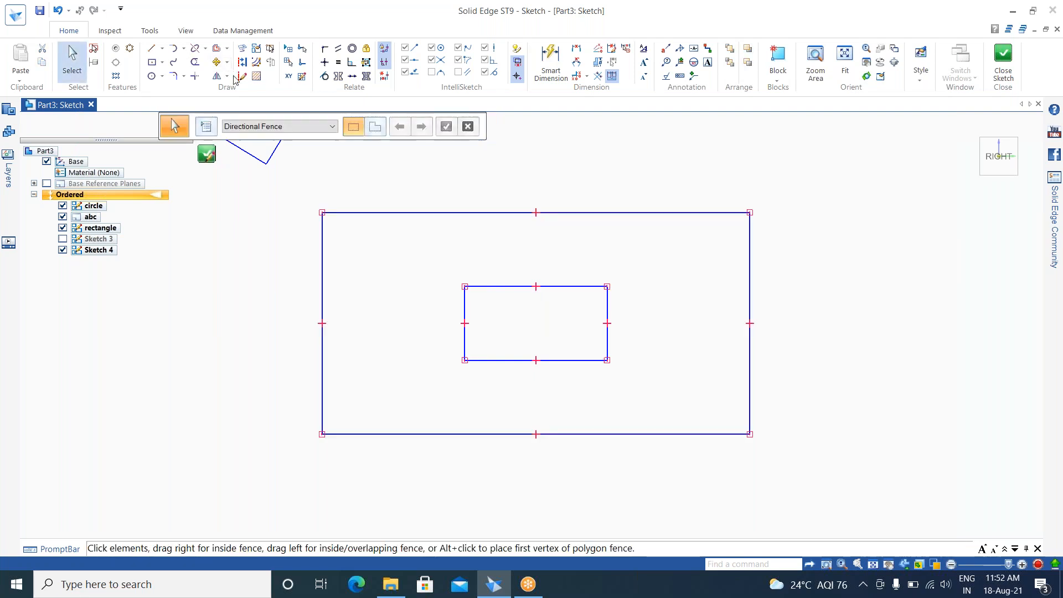
Step: Stretch the outer rectangle's lower-right corner outward, down and to the right, using its end point as the base point
{"action": "left_click", "coordinate": [226, 77]}
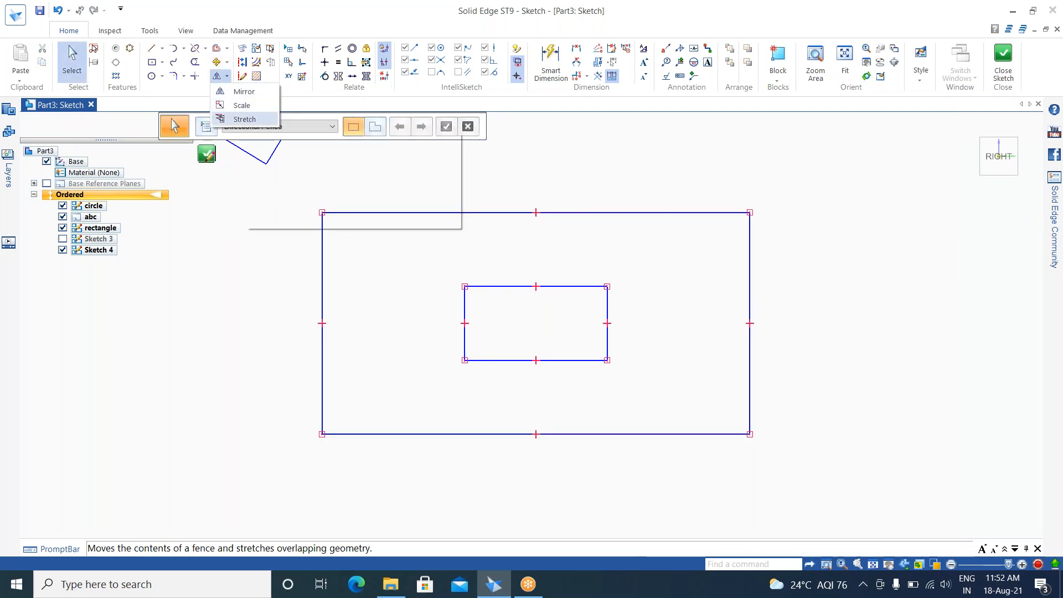
{"action": "left_click", "coordinate": [245, 119]}
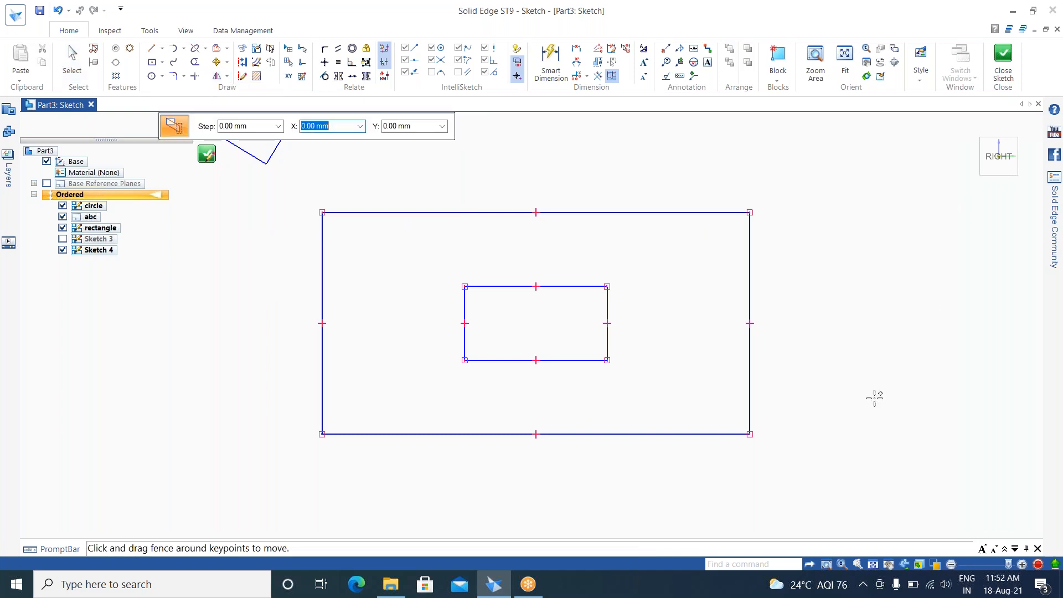
{"action": "left_click_drag", "start_coordinate": [824, 312], "coordinate": [666, 485]}
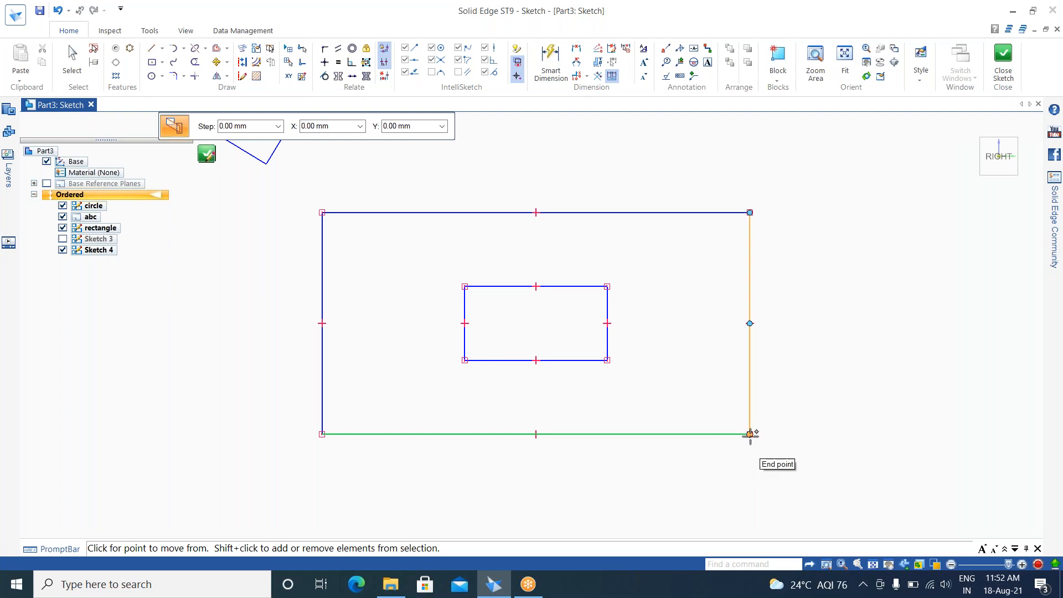
{"action": "left_click", "coordinate": [750, 434]}
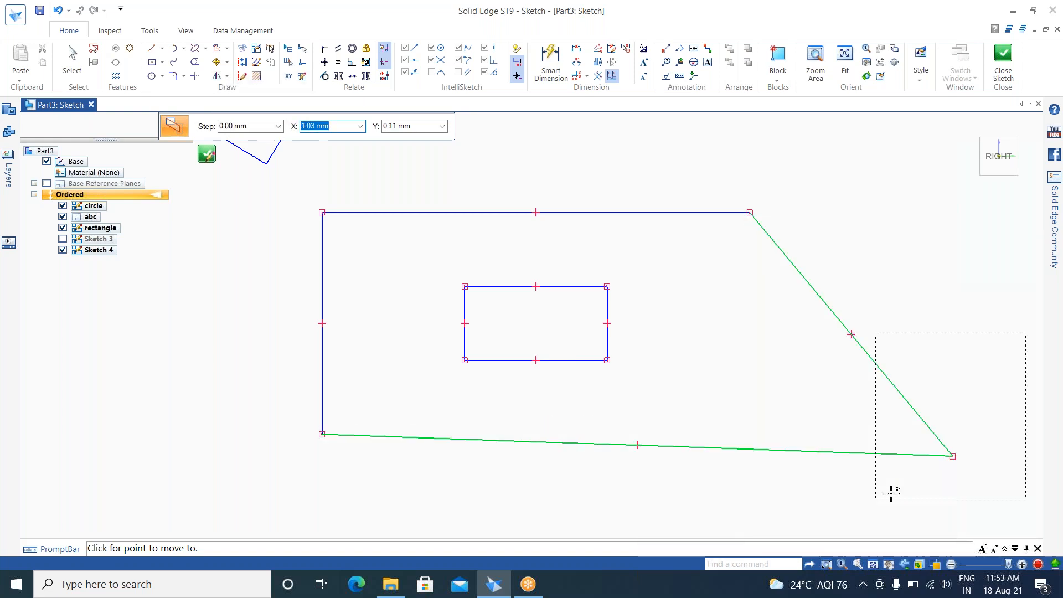
{"action": "left_click", "coordinate": [828, 504]}
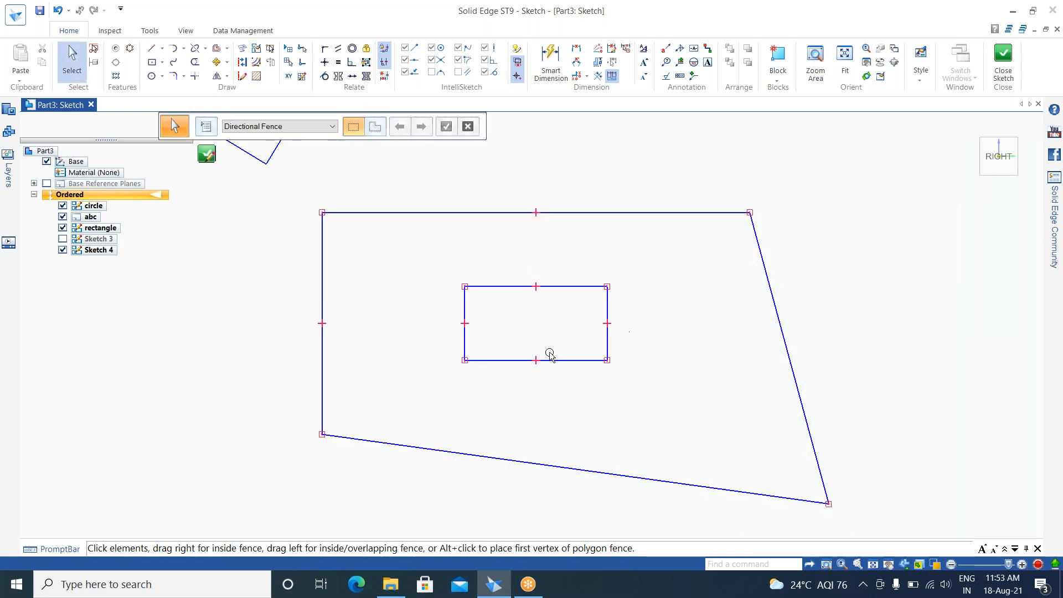
{"action": "left_click", "coordinate": [608, 361]}
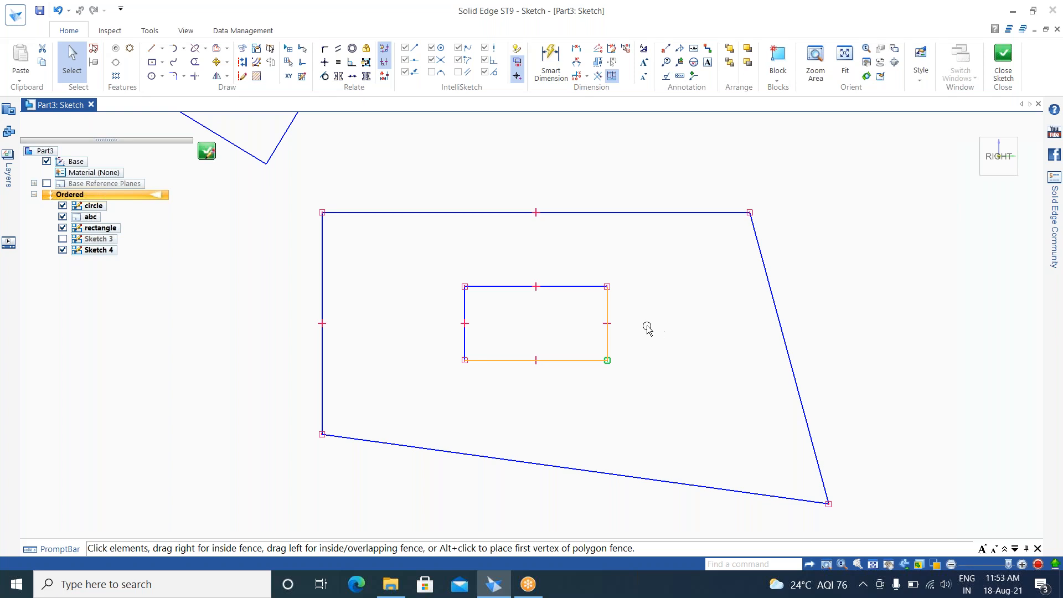
{"action": "key", "text": "Escape"}
{"action": "key", "text": "Escape"}
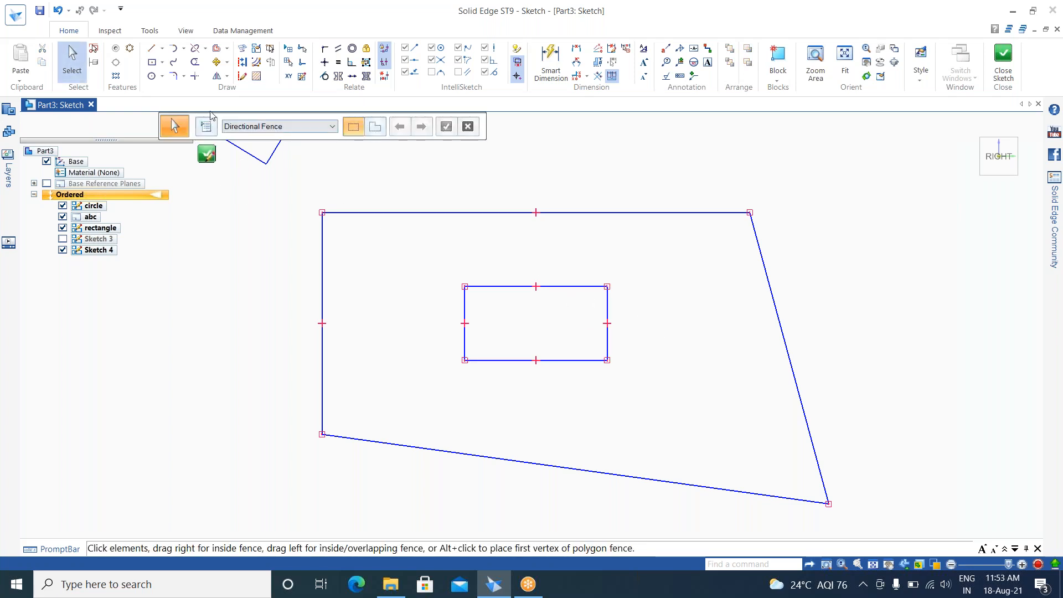
Step: Stretch the inner rectangle's lower-right corner down and to the right from its end point, keeping it inside the outer shape
{"action": "left_click", "coordinate": [227, 76]}
{"action": "left_click", "coordinate": [237, 120]}
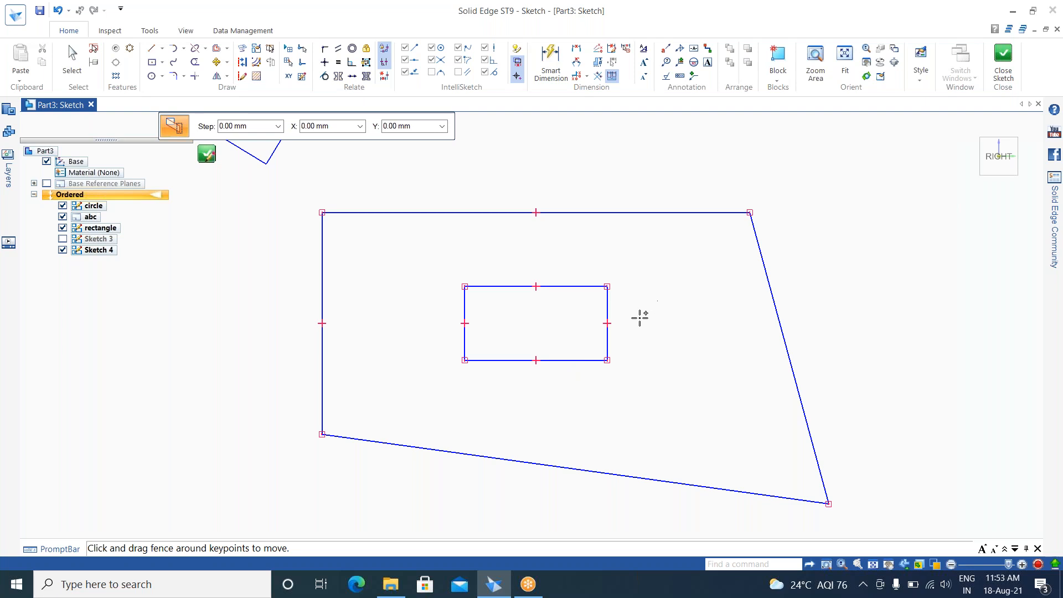
{"action": "left_click_drag", "start_coordinate": [639, 317], "coordinate": [565, 394]}
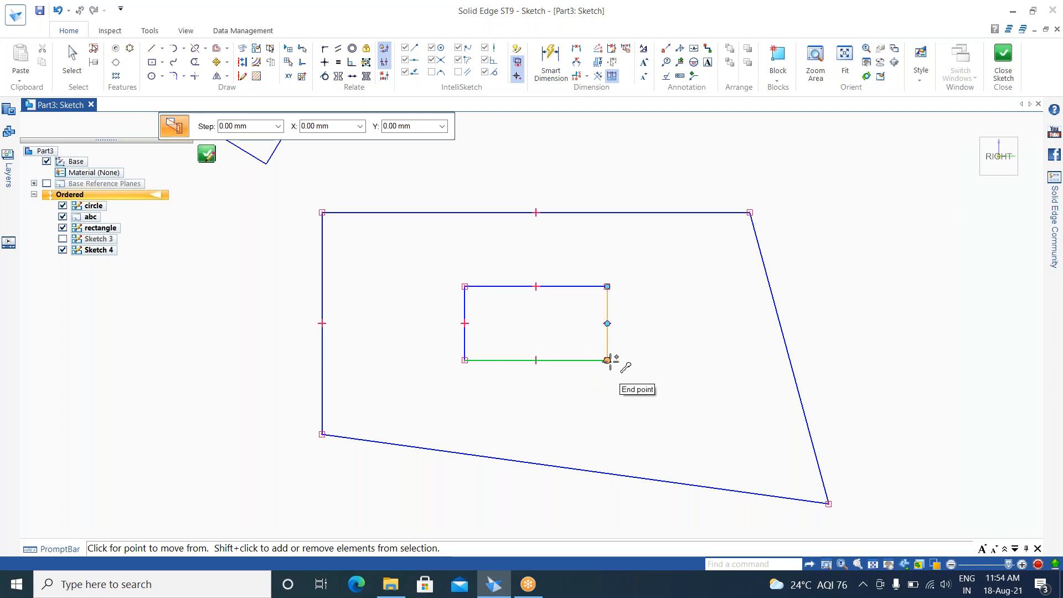
{"action": "left_click", "coordinate": [608, 360]}
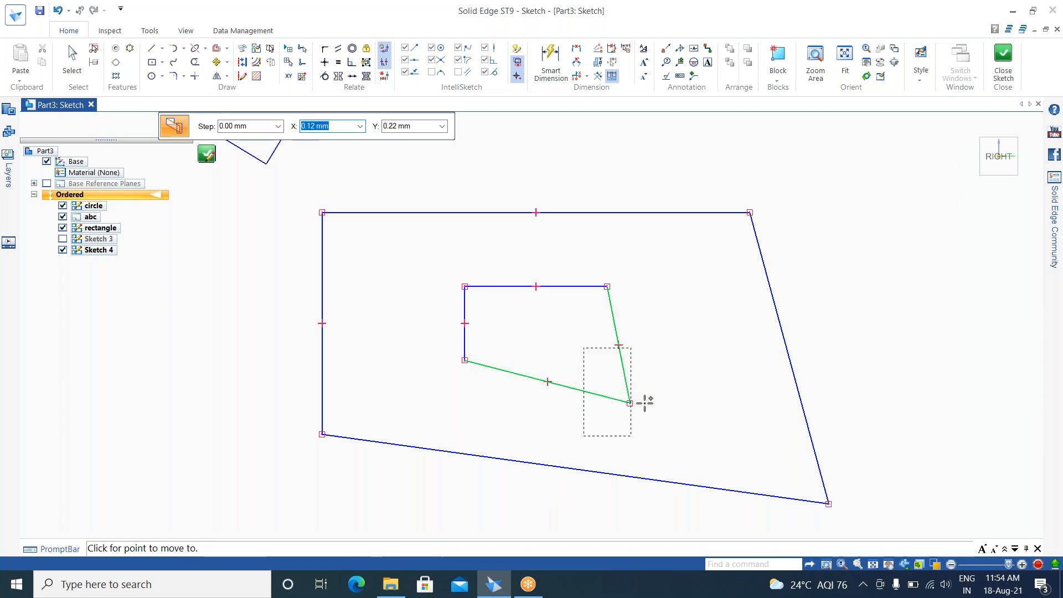
{"action": "left_click", "coordinate": [676, 402]}
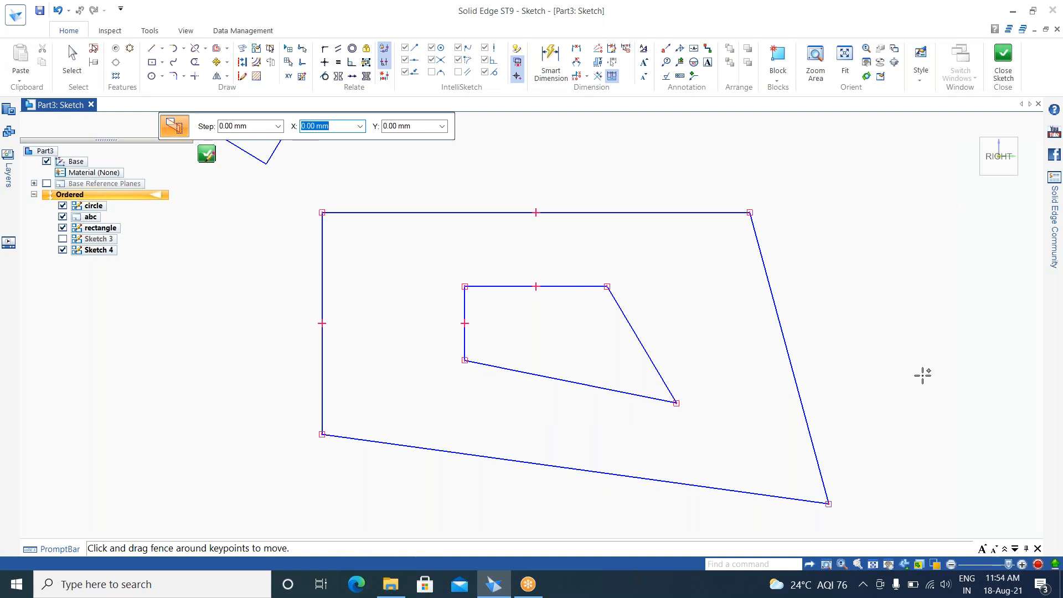
{"action": "key", "text": "Escape"}
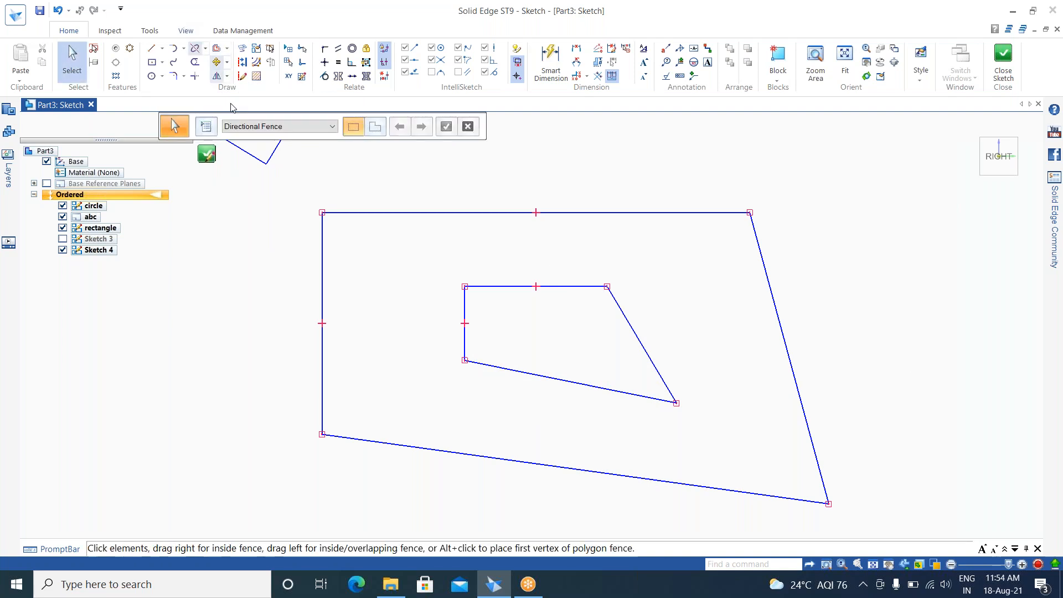